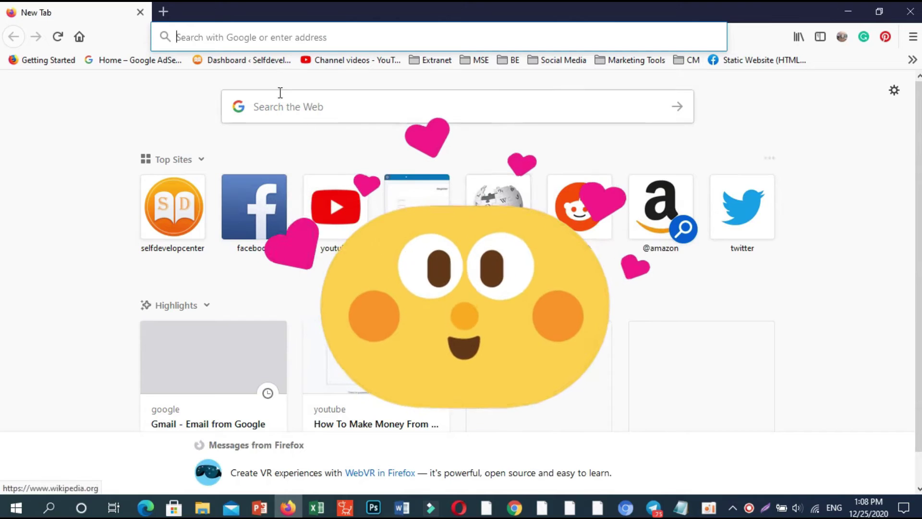
Load google.com in the new Firefox tab.
click(273, 33)
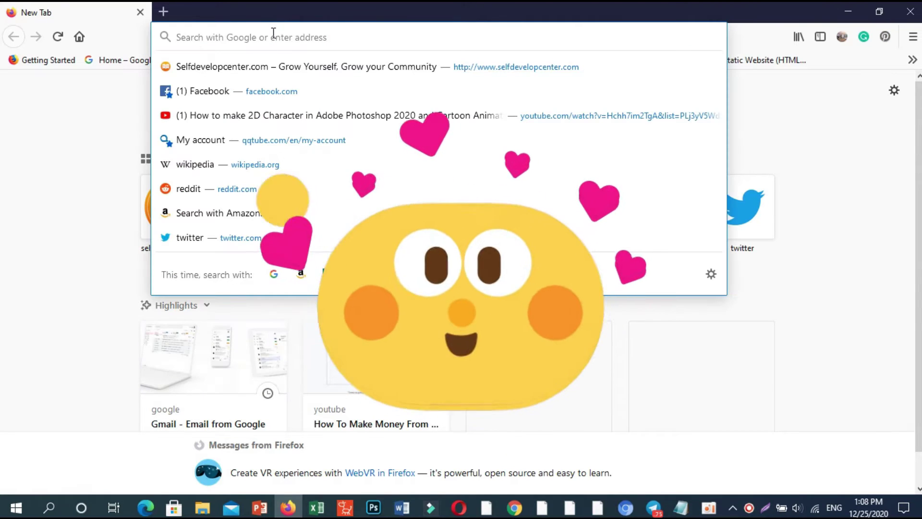
text(Goo)
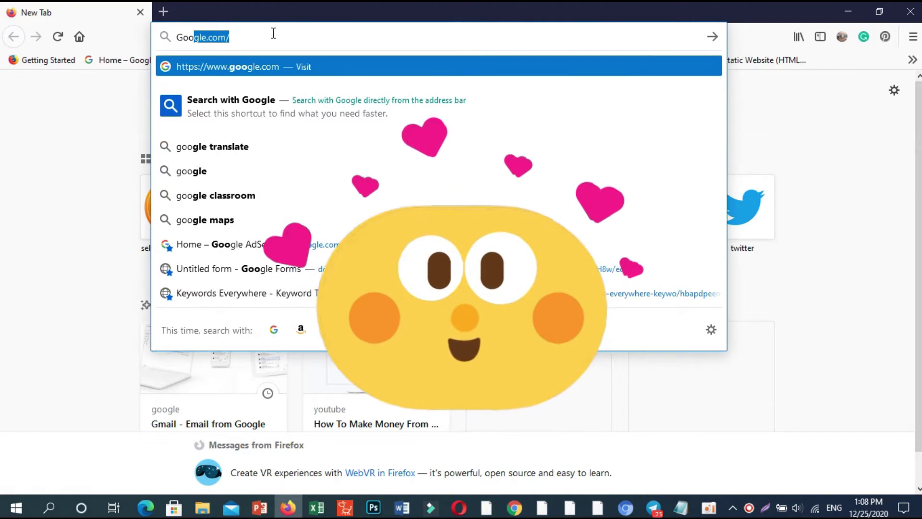
text(gle.com)
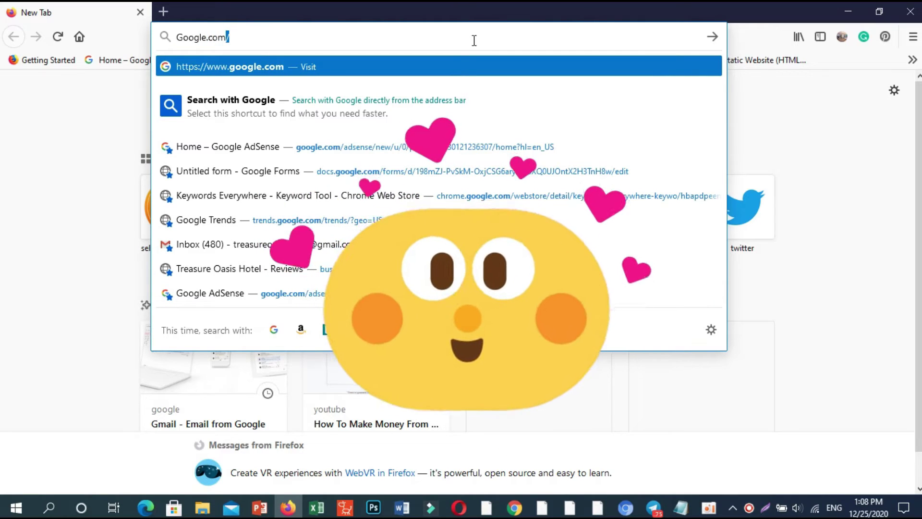
click(711, 37)
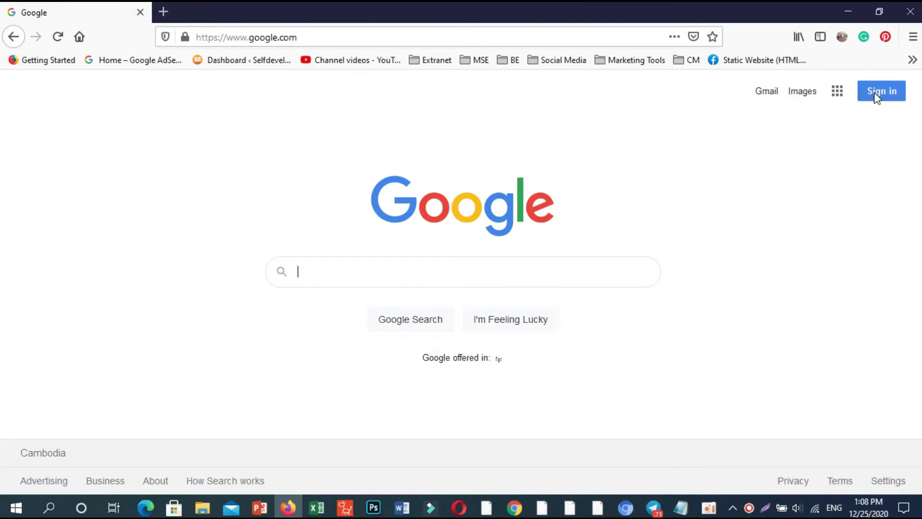
click(875, 93)
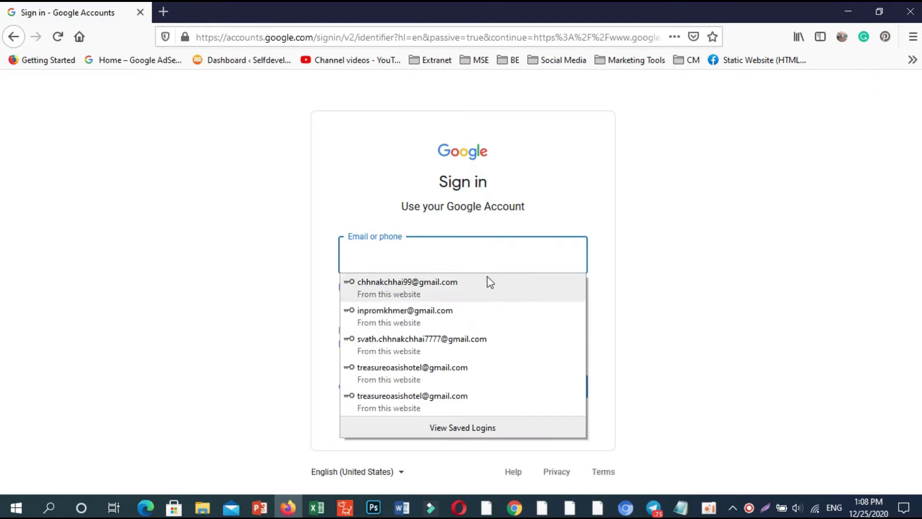
Sign in to Google with the saved account e-mail and its autofilled password.
text(chh)
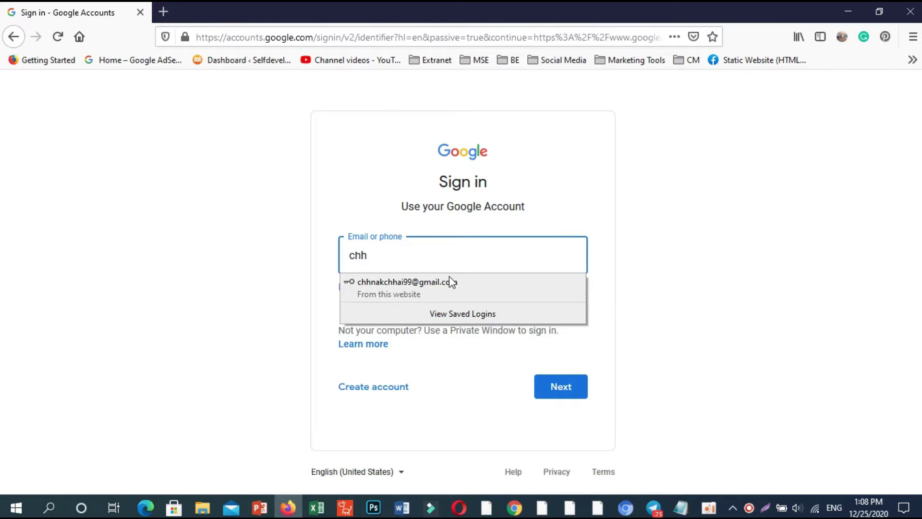
click(449, 281)
click(564, 380)
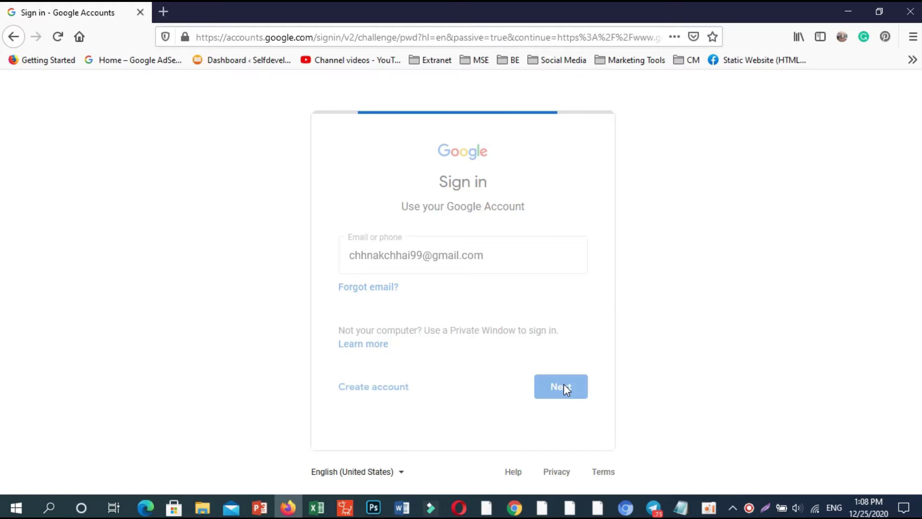
click(556, 359)
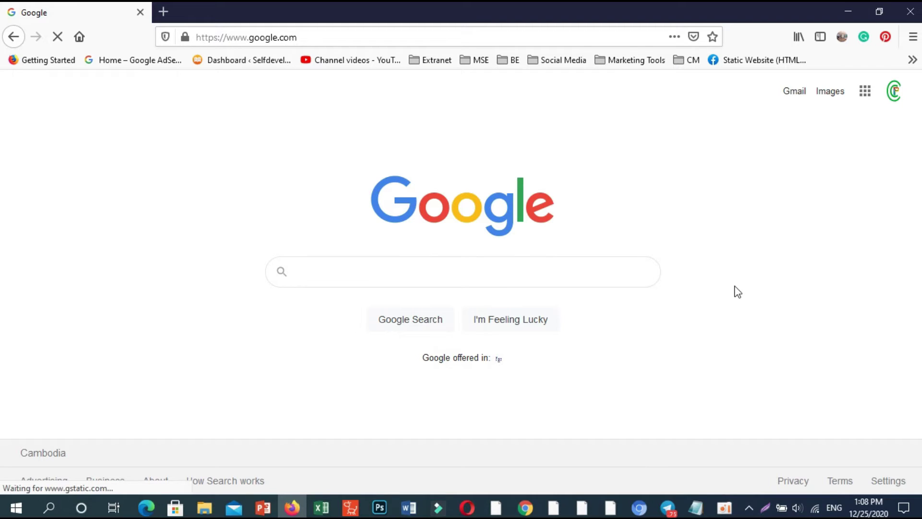
Open Blogger from the Google apps grid and begin Create Your Blog with the signed-in account.
click(865, 102)
scroll(793, 261, down, 3)
drag(901, 216, 901, 272)
click(800, 261)
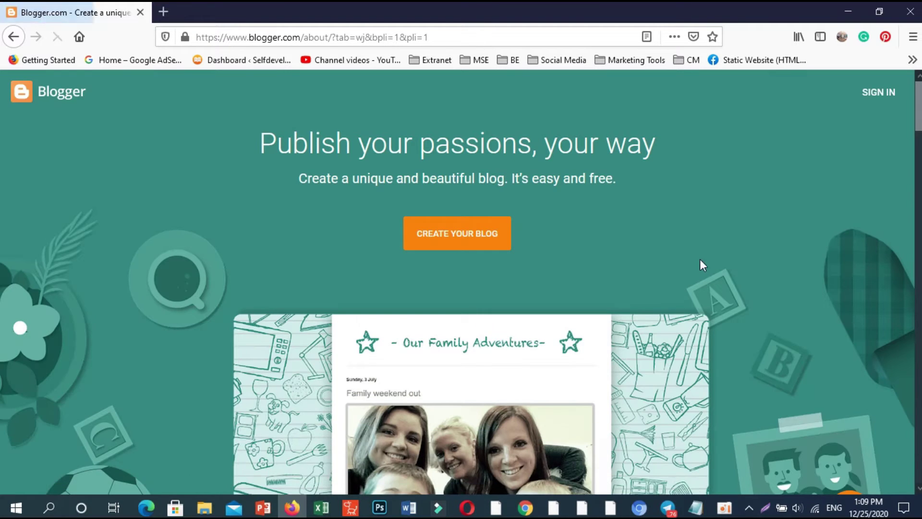
scroll(581, 258, down, 1)
scroll(579, 258, up, 1)
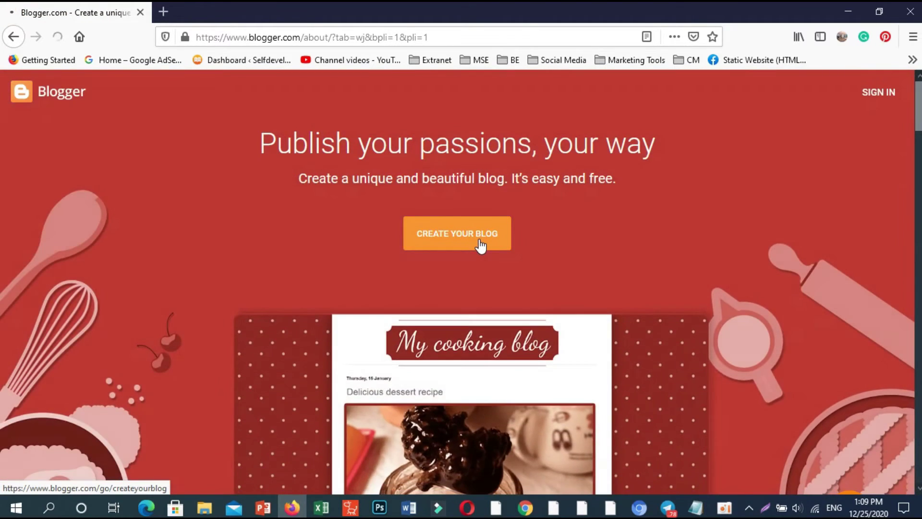
click(480, 246)
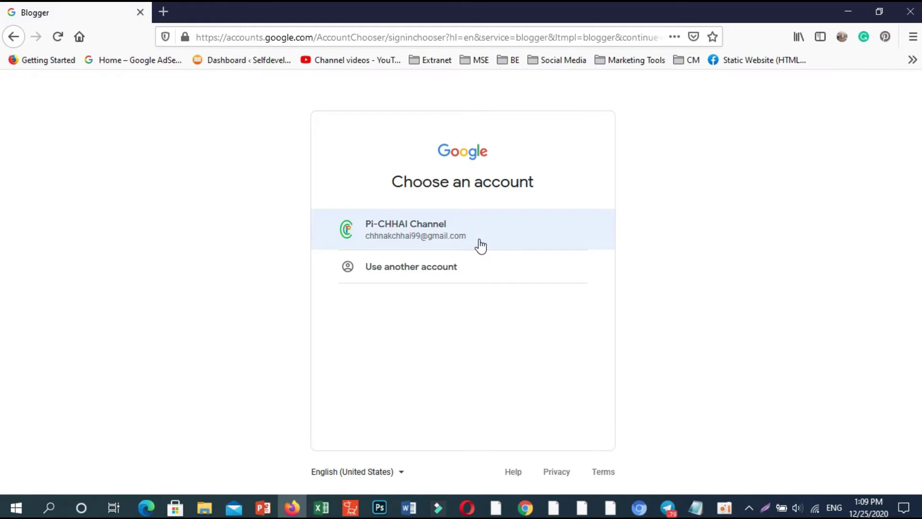
click(424, 240)
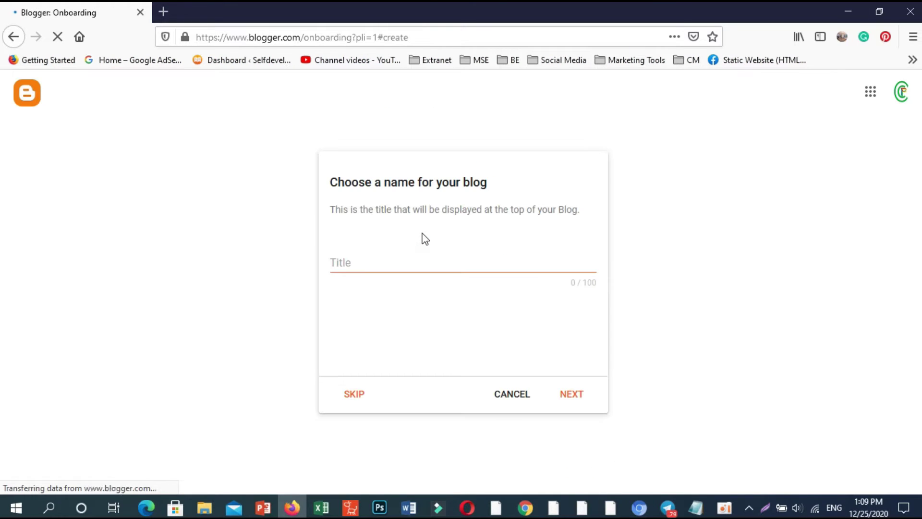
Enter 'Piphup Digital' as the new blog's title.
click(402, 264)
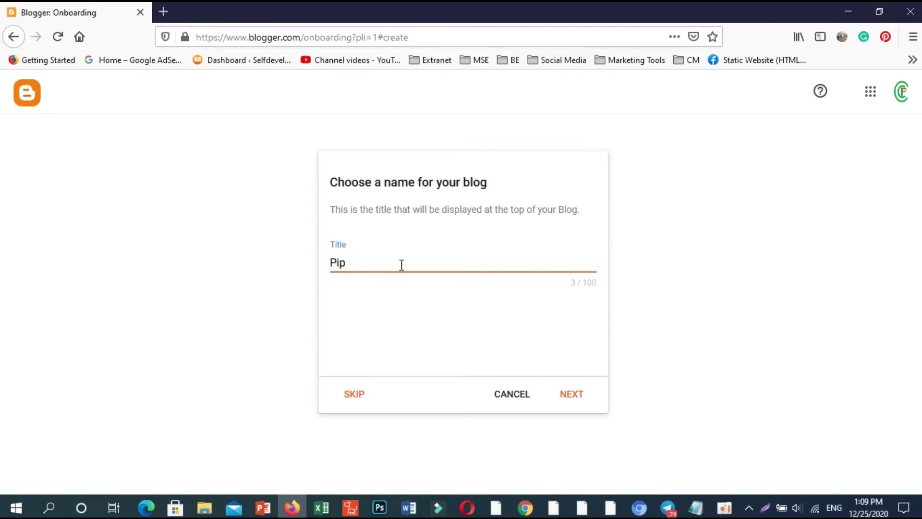
text(Piphum)
key(BackSpace)
key(BackSpace)
click(572, 394)
Set the address to piphupdigital.blogspot.com and display name Piphup Digital, then finish setup.
click(453, 268)
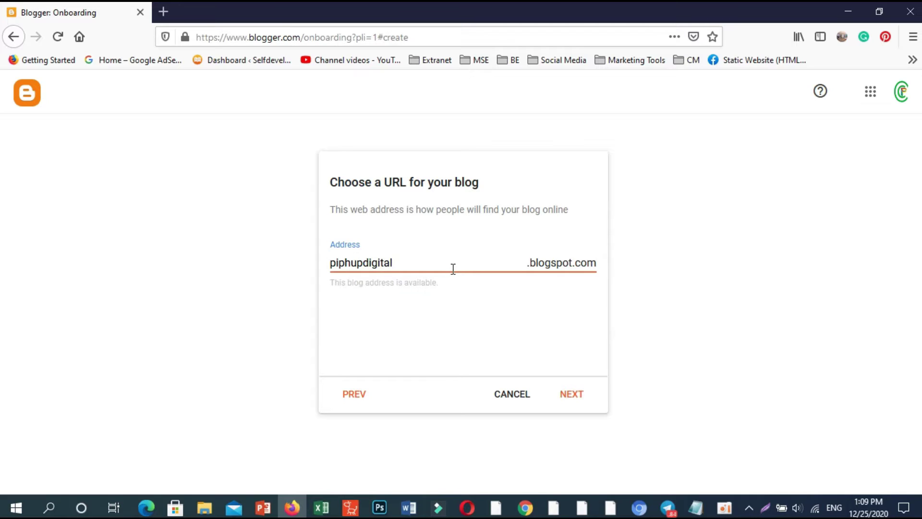
click(459, 332)
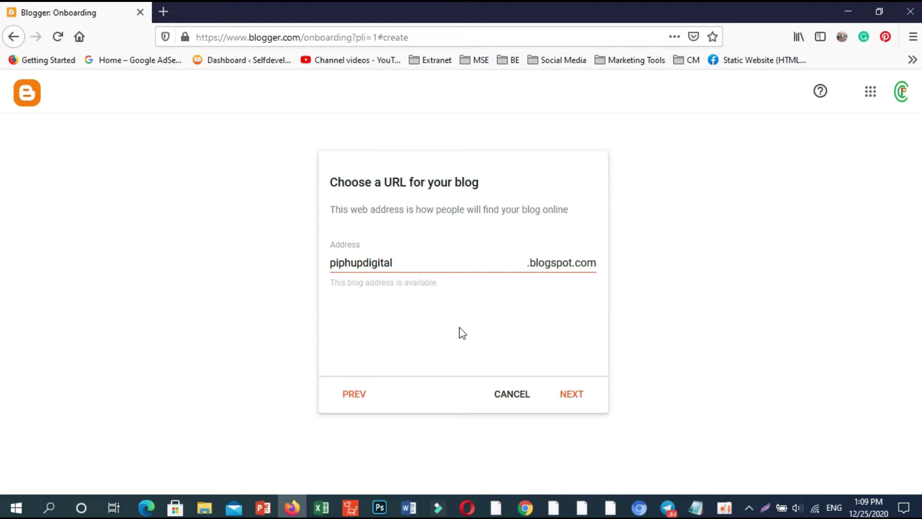
click(578, 398)
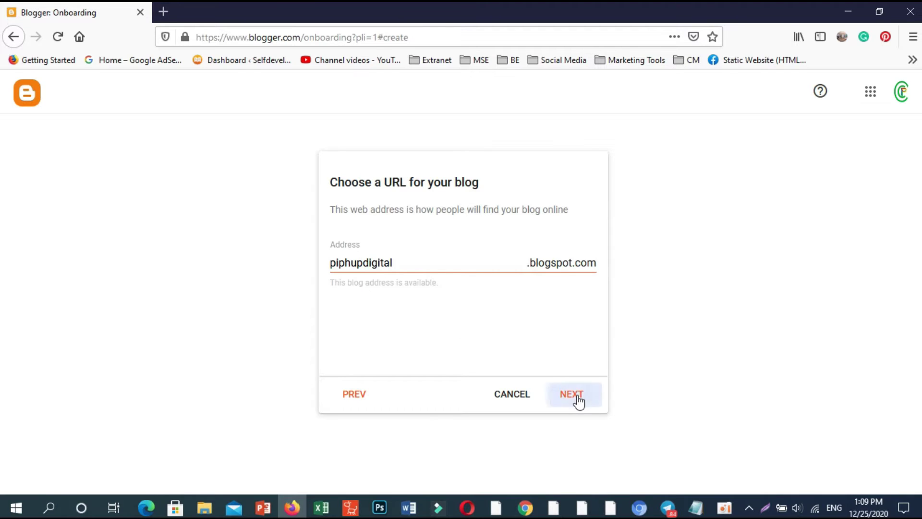
click(418, 264)
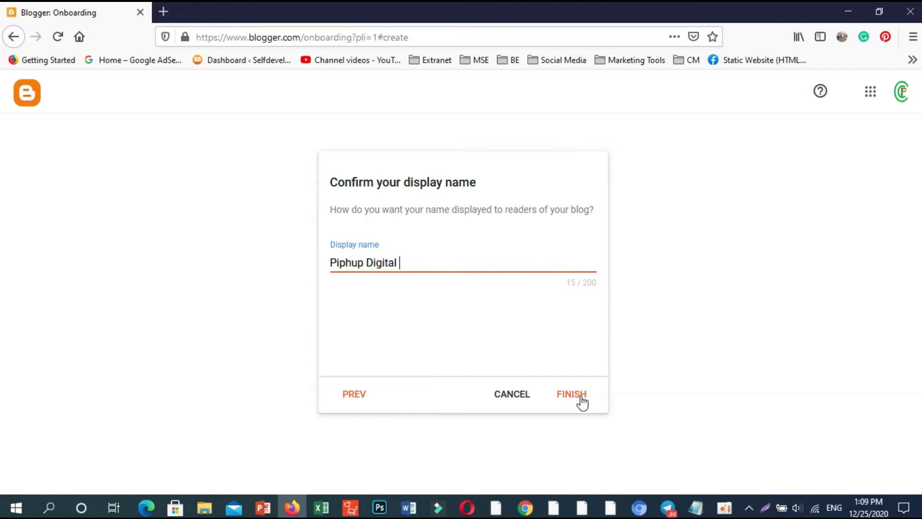
click(581, 399)
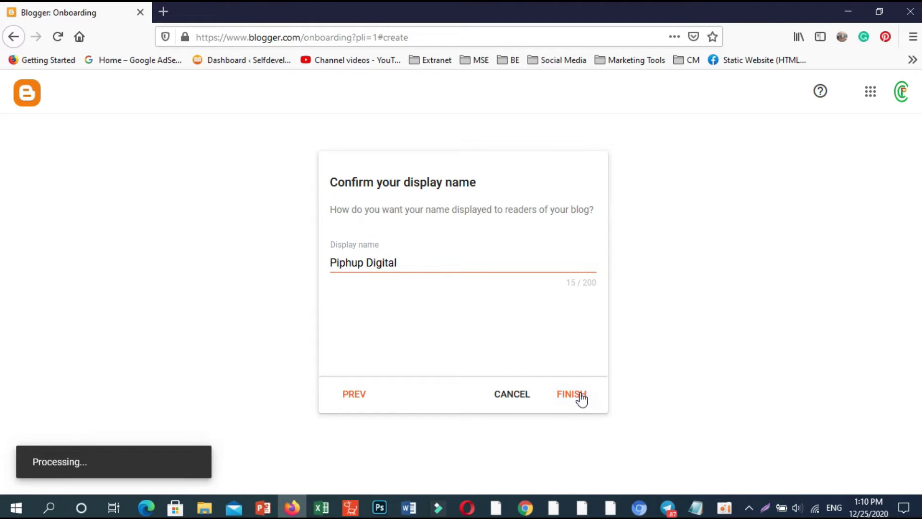
click(577, 399)
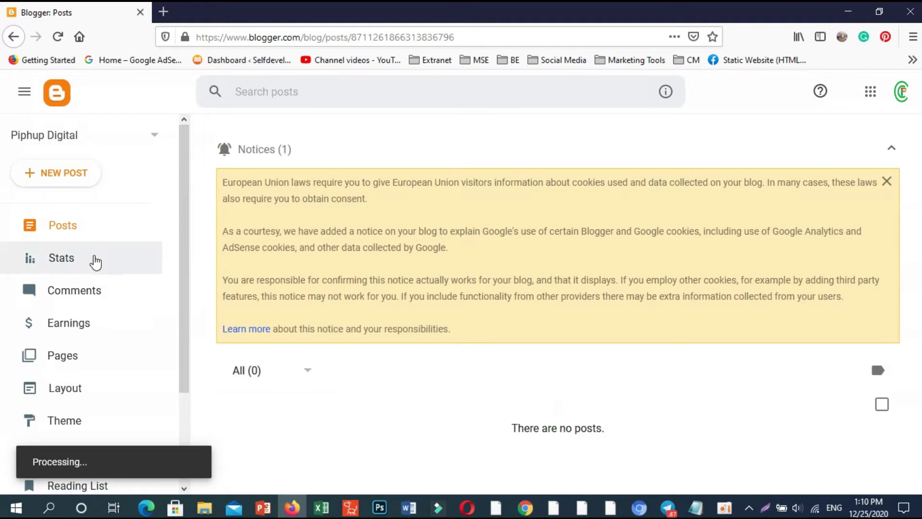
View the empty live blog in a new tab, toggle its profile panel, then return to Posts.
scroll(92, 260, down, 2)
scroll(101, 287, down, 1)
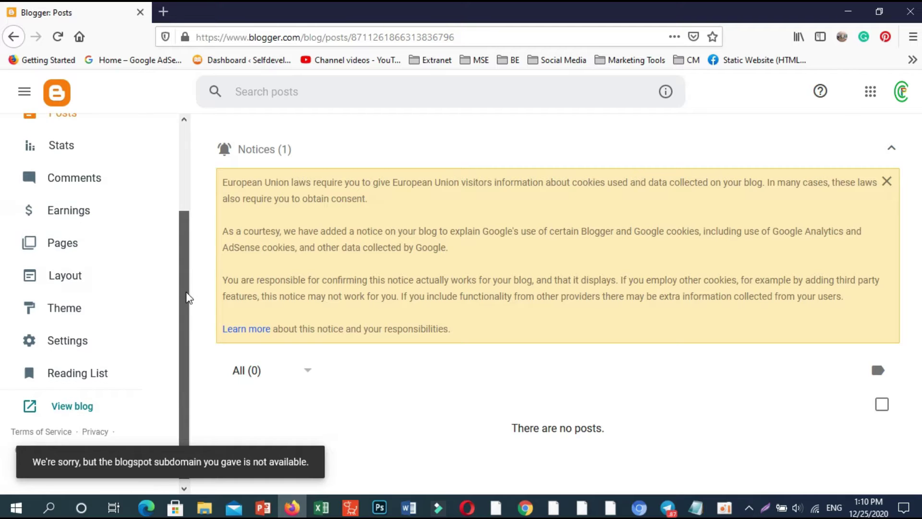
click(73, 403)
click(229, 16)
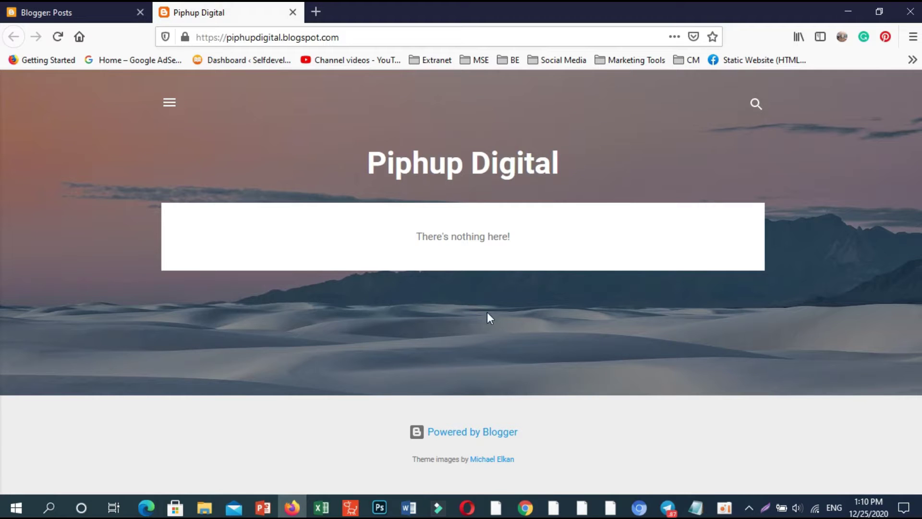
click(173, 104)
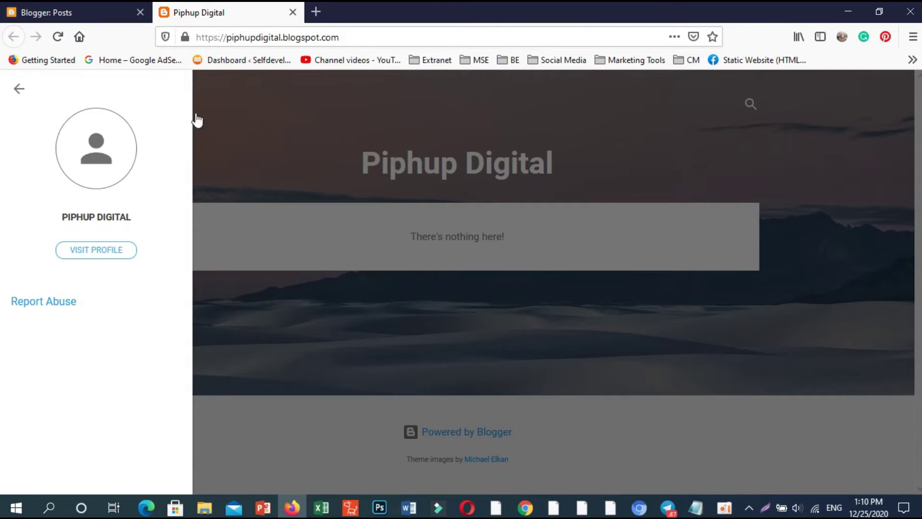
click(238, 119)
click(169, 102)
click(208, 121)
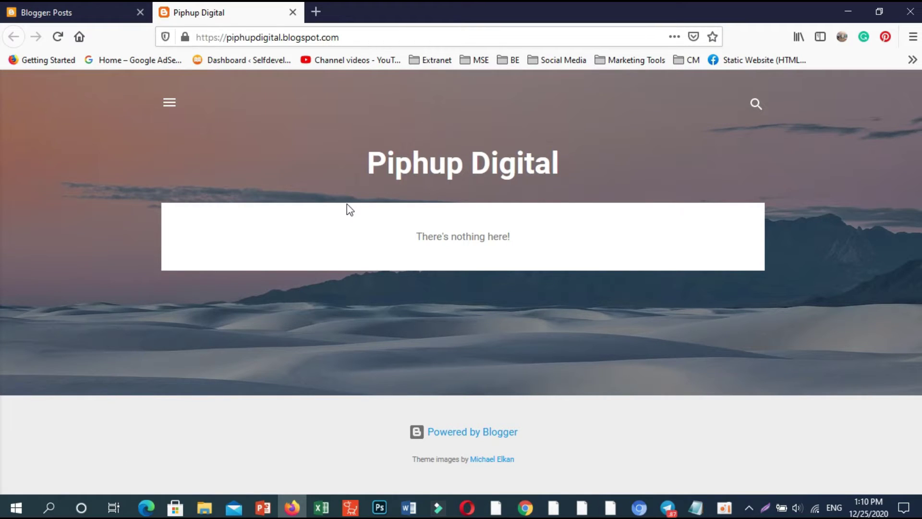
click(100, 14)
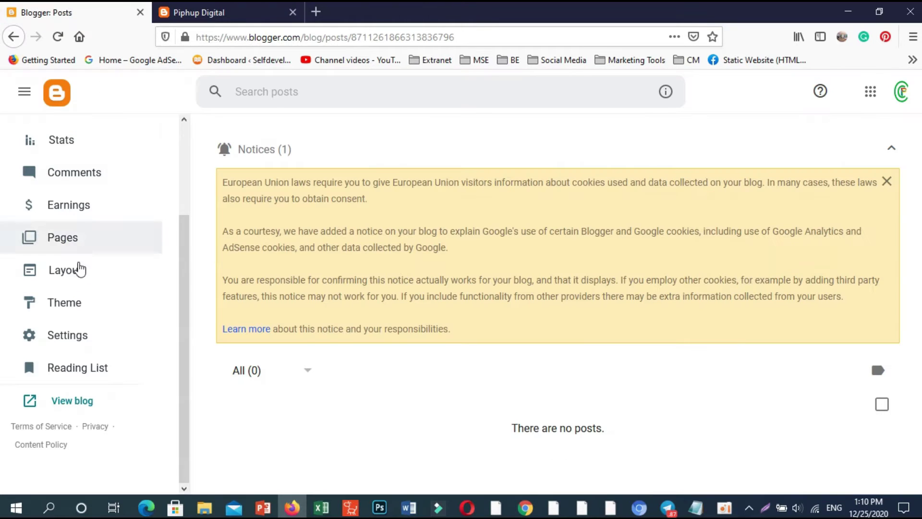
On the Theme page, dismiss the cookies notice and open the Simple Dark (Travel) theme preview.
click(80, 310)
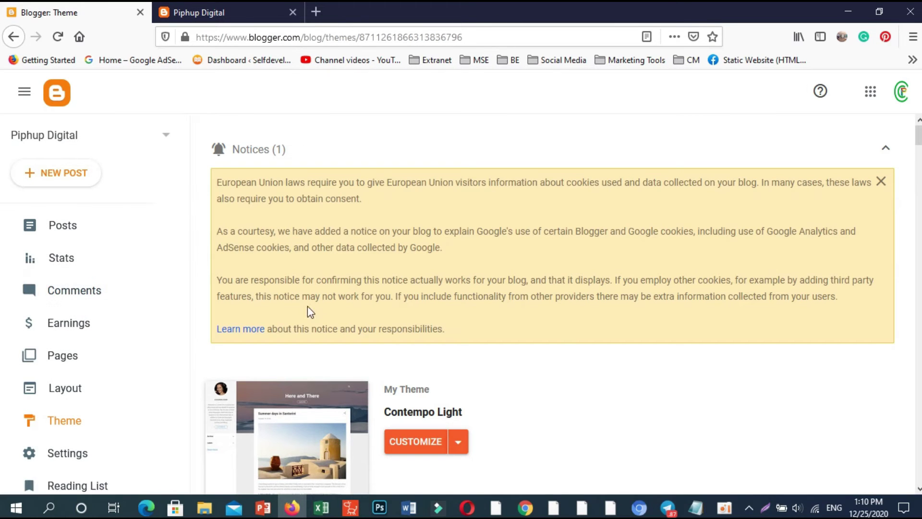
click(881, 181)
scroll(453, 240, down, 2)
scroll(452, 240, up, 2)
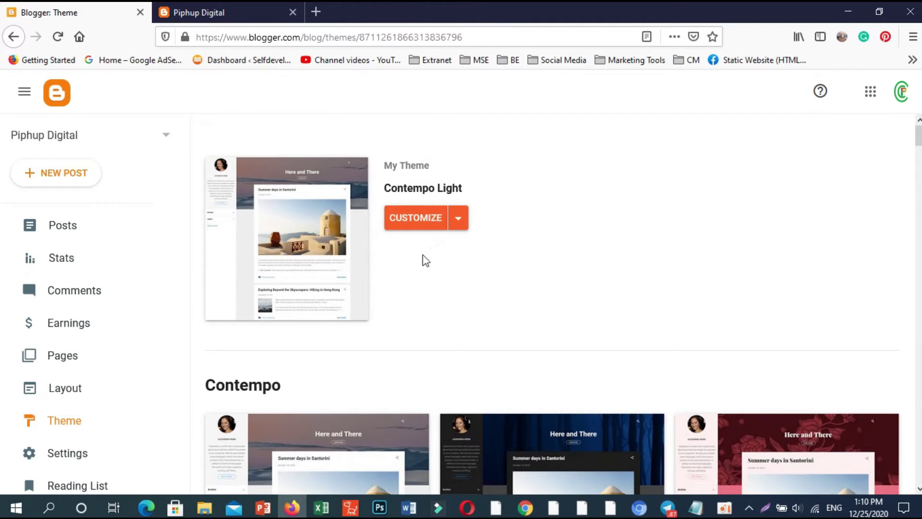
scroll(362, 272, down, 4)
scroll(375, 305, down, 4)
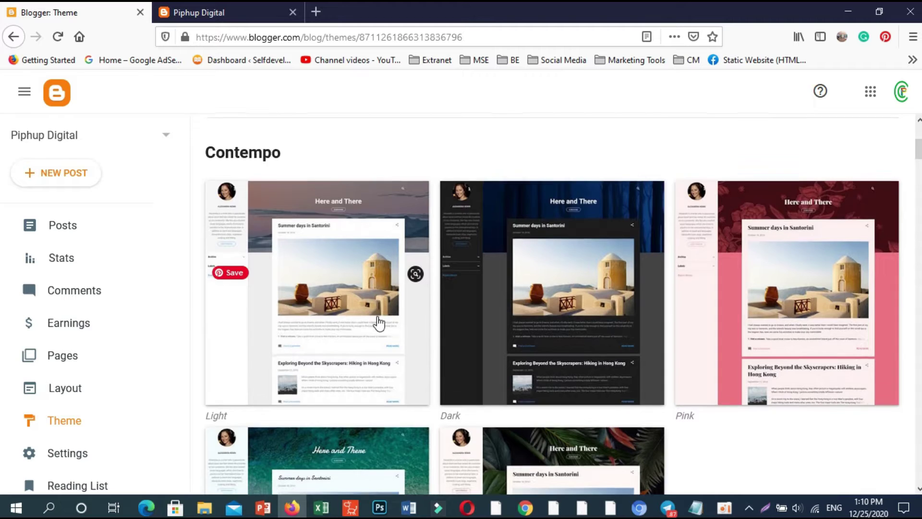
scroll(379, 324, down, 8)
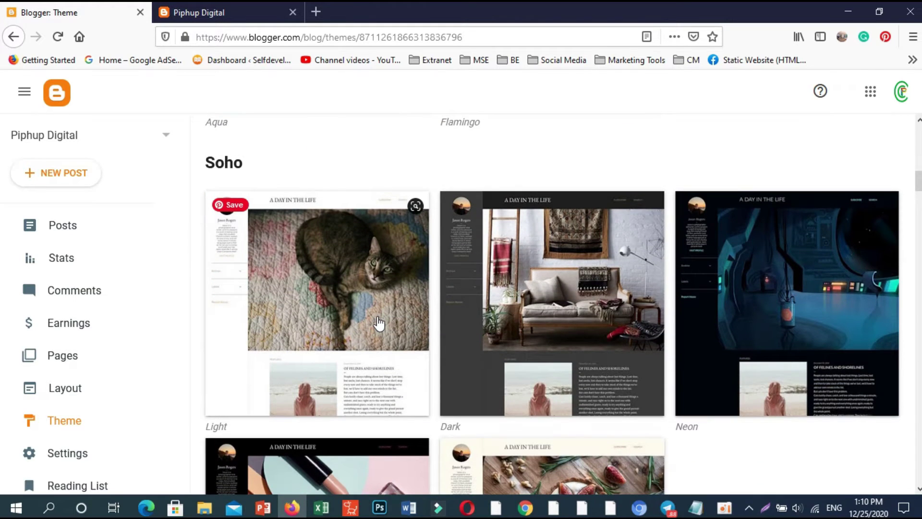
scroll(379, 324, down, 7)
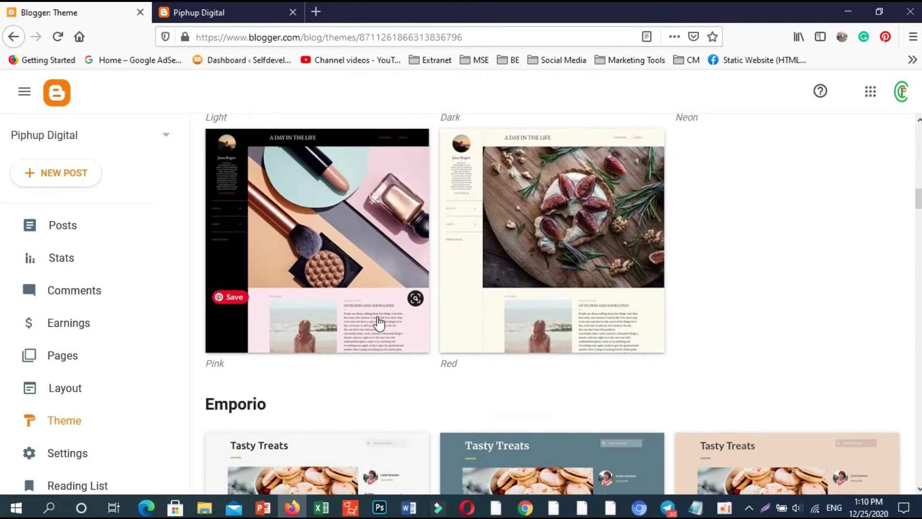
scroll(379, 323, down, 6)
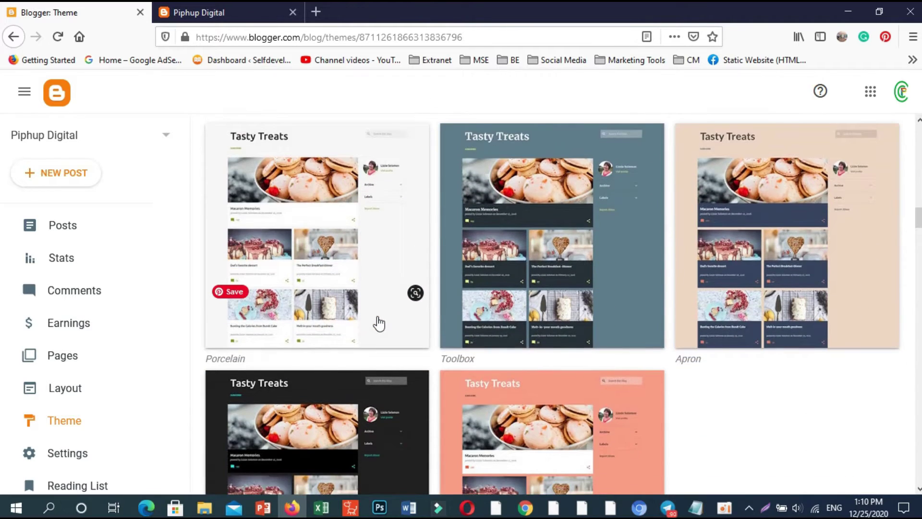
scroll(471, 315, down, 10)
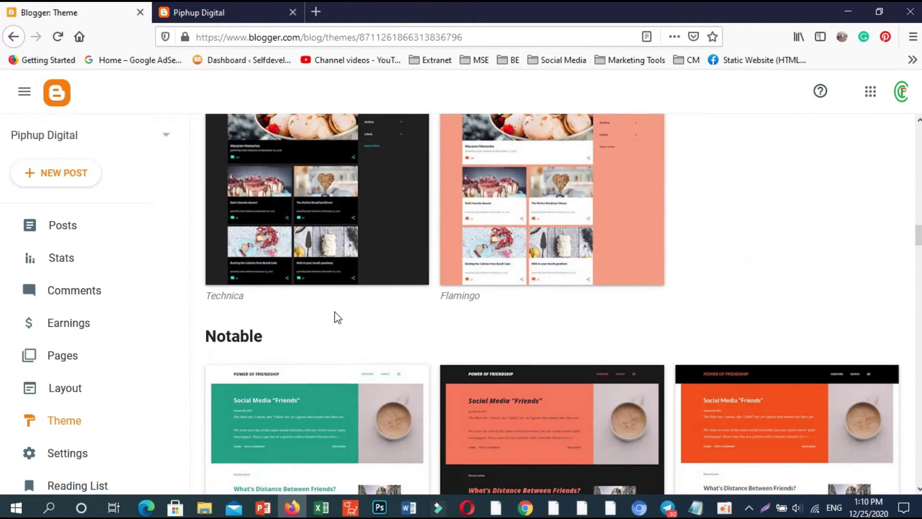
scroll(524, 333, down, 10)
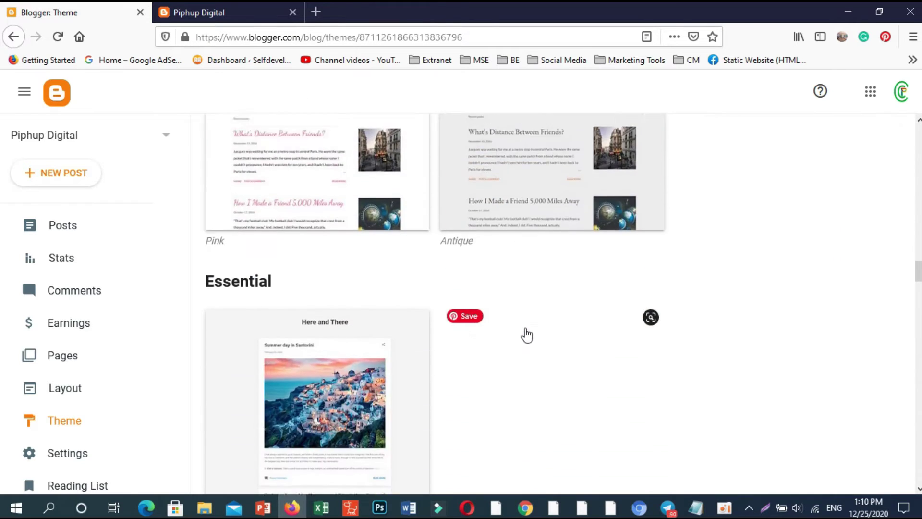
scroll(528, 333, down, 8)
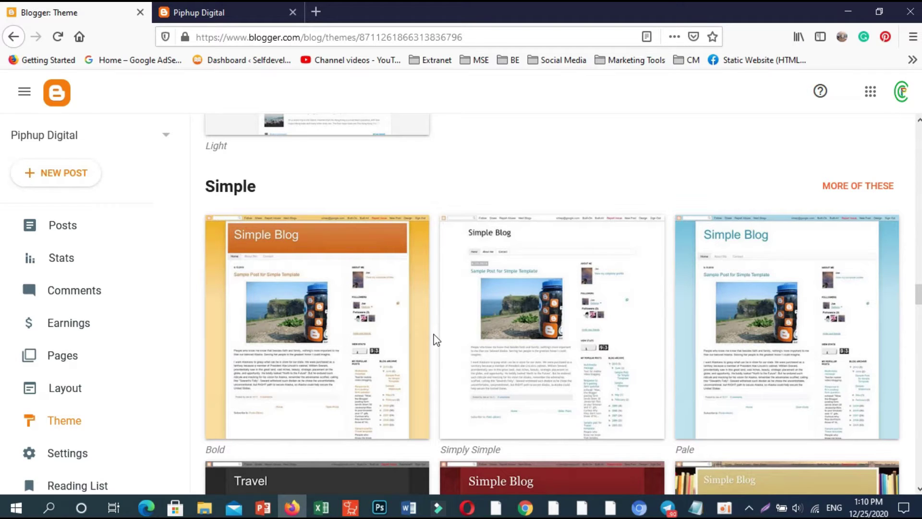
scroll(418, 340, down, 6)
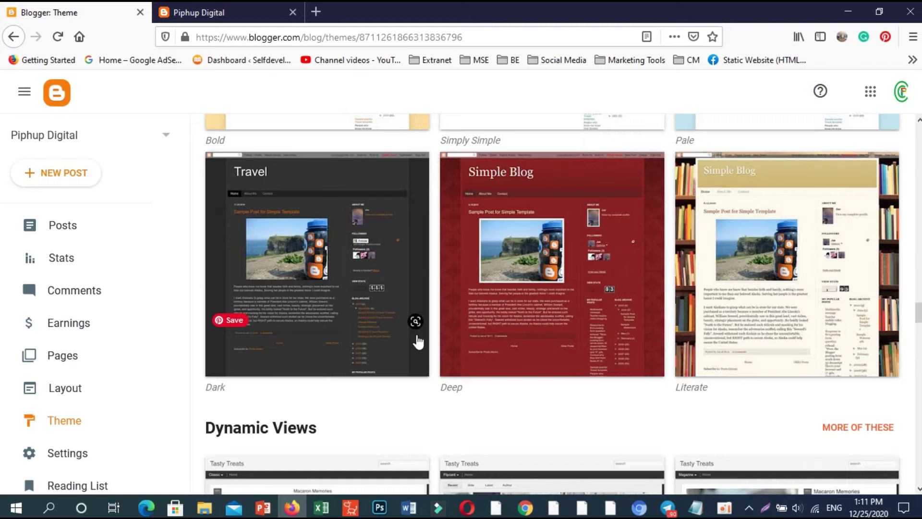
scroll(787, 287, down, 6)
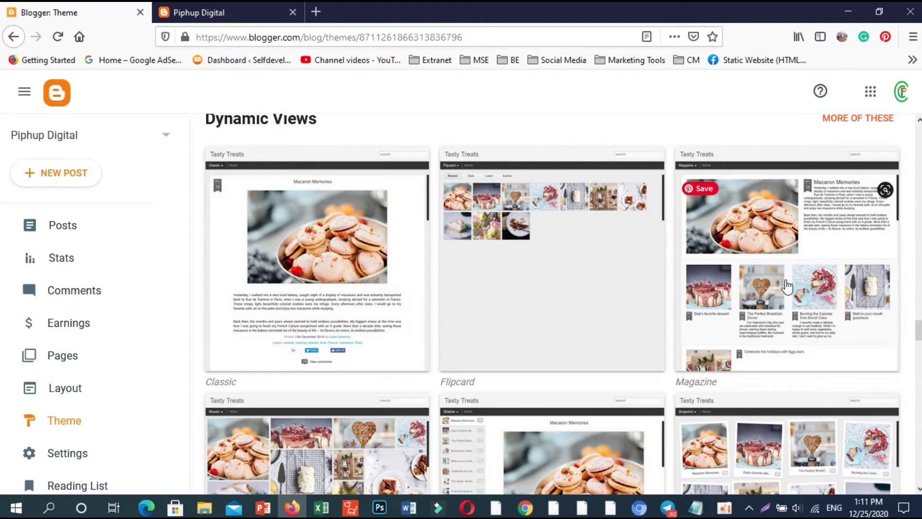
scroll(788, 287, down, 2)
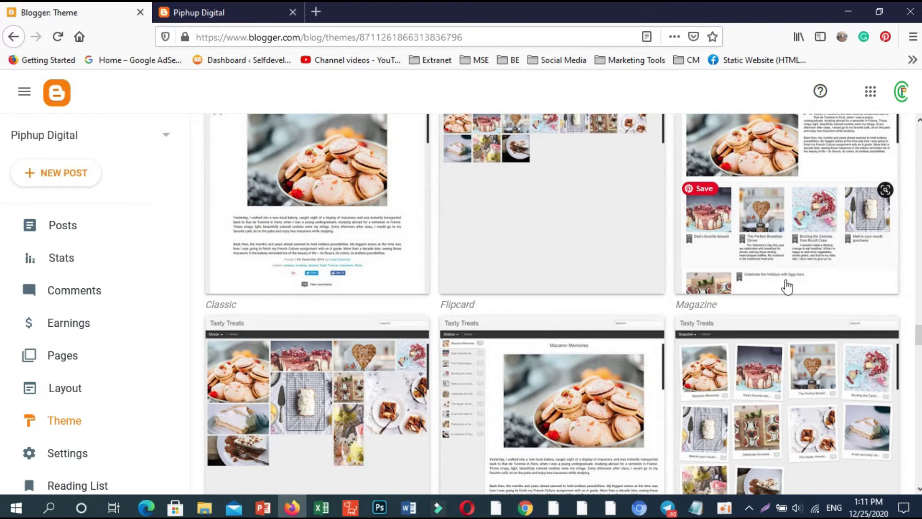
scroll(788, 287, down, 4)
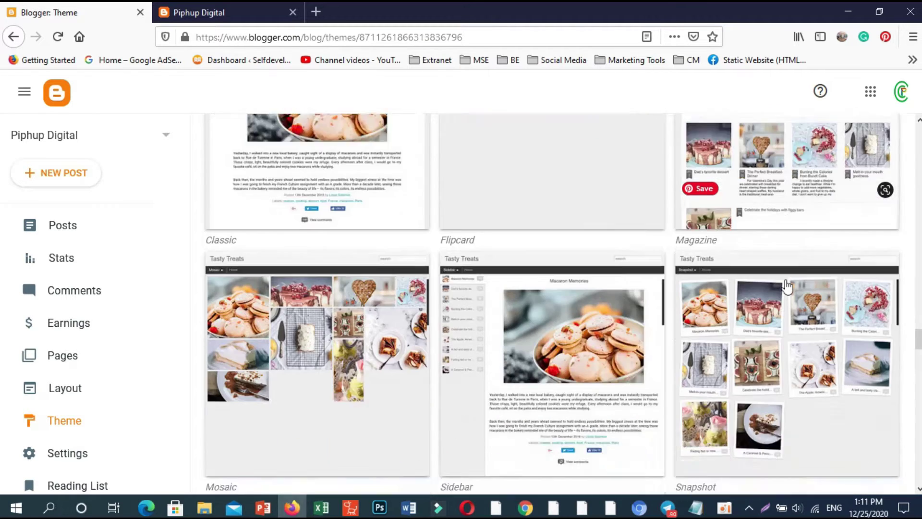
scroll(787, 288, up, 4)
scroll(788, 287, down, 10)
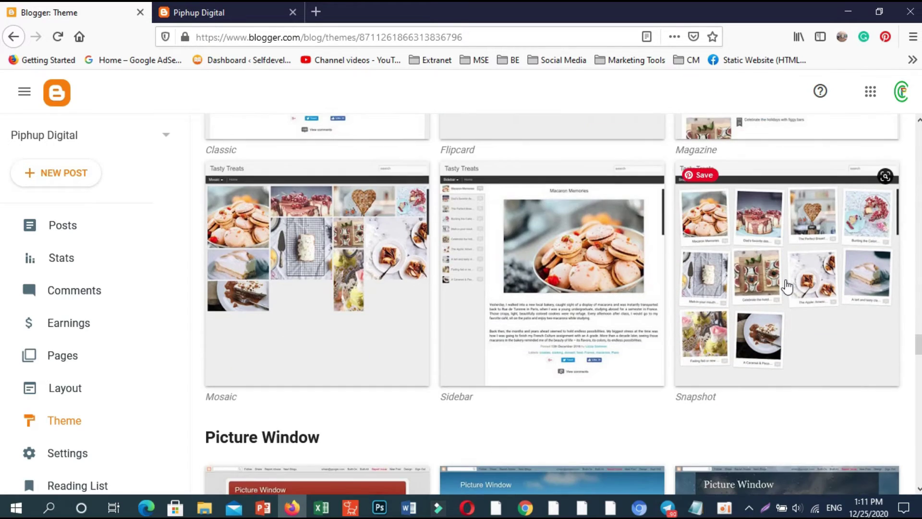
scroll(787, 287, down, 9)
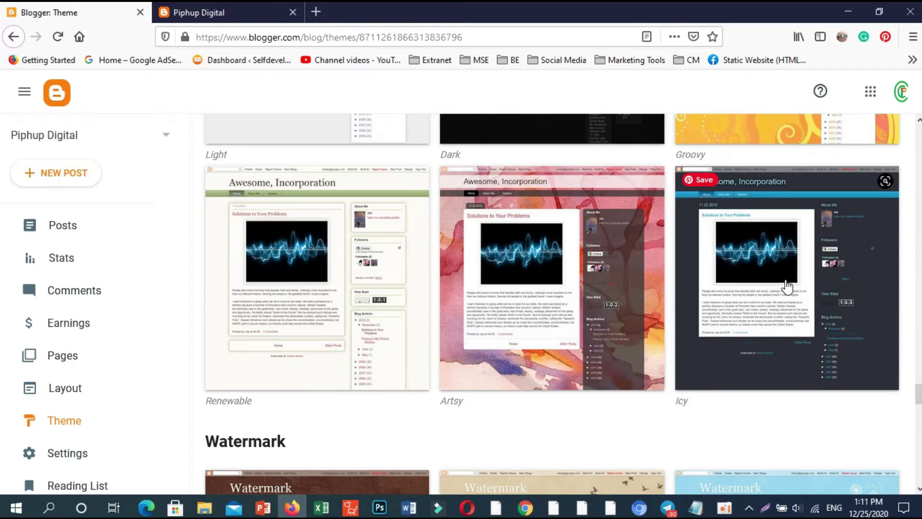
scroll(788, 287, down, 8)
scroll(788, 286, up, 15)
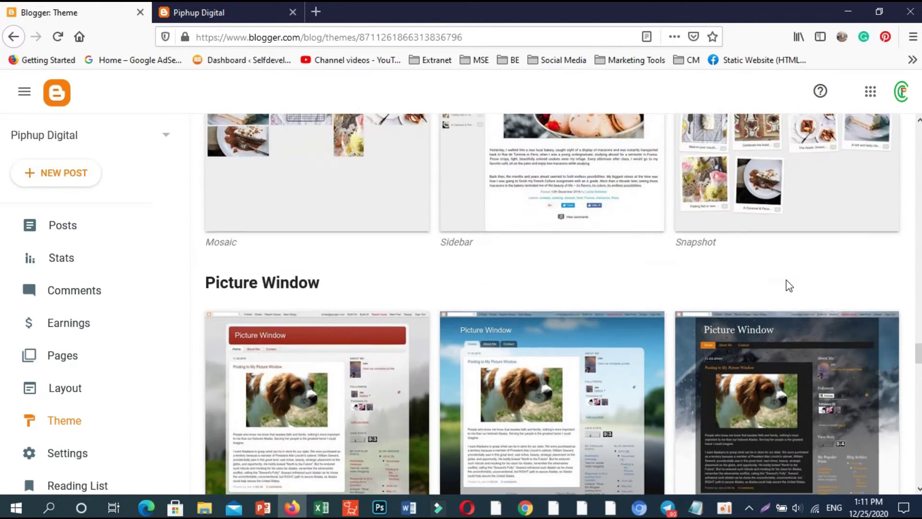
scroll(789, 286, up, 15)
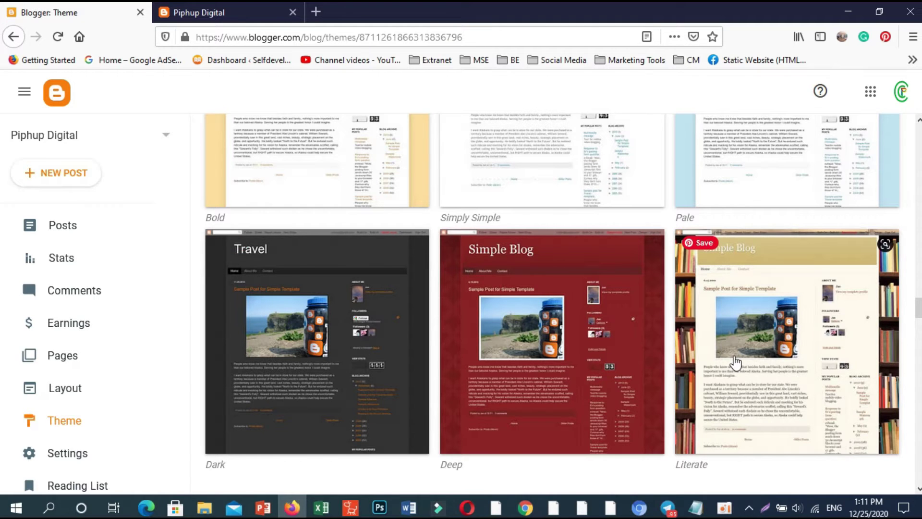
click(396, 349)
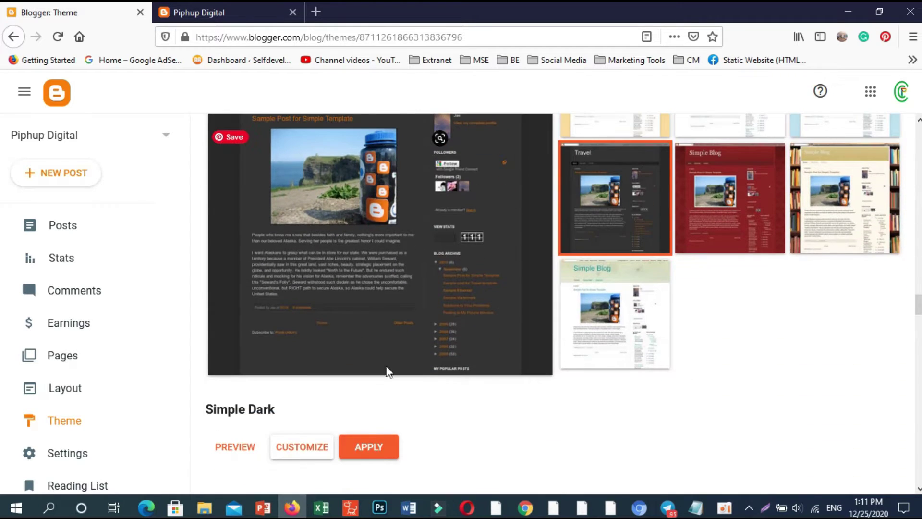
Apply the Simple Dark theme and acknowledge the hidden-gadgets warning.
click(371, 451)
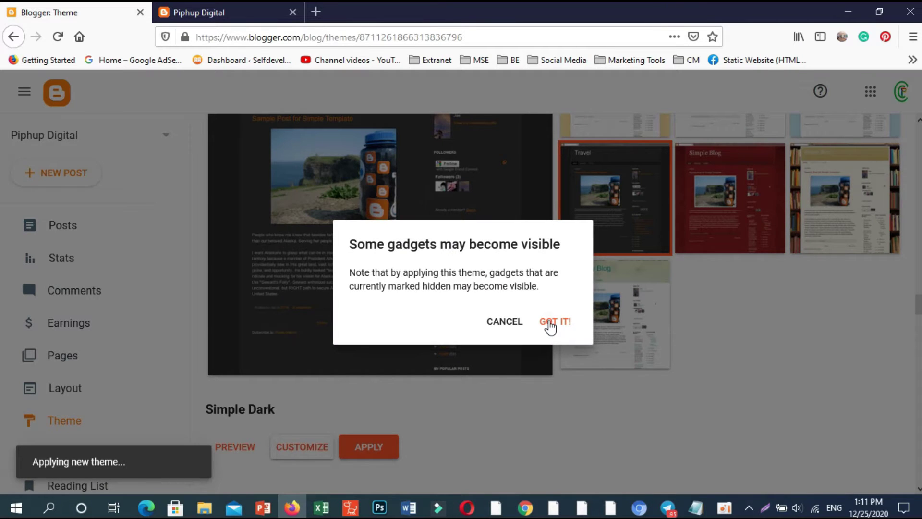
click(552, 321)
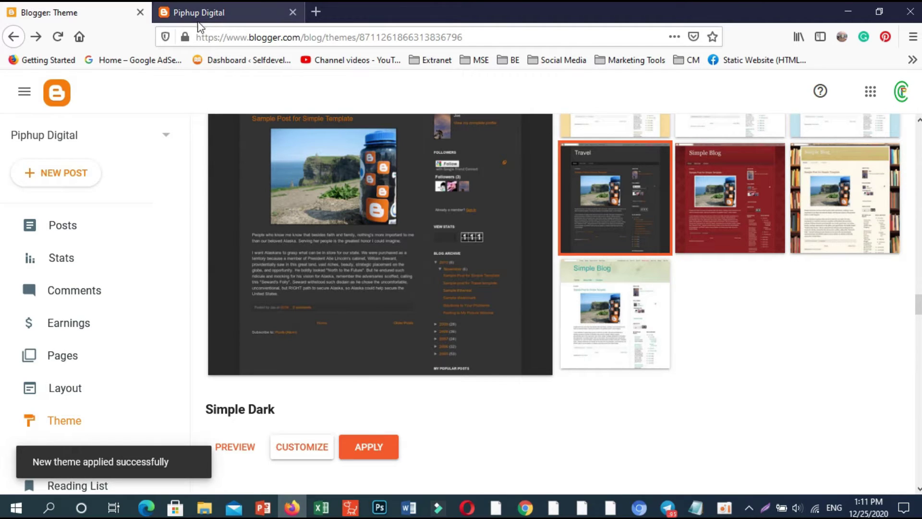
click(197, 13)
Reload the live Piphup Digital blog to confirm the dark Simple layout, ending on the Theme tab.
click(62, 34)
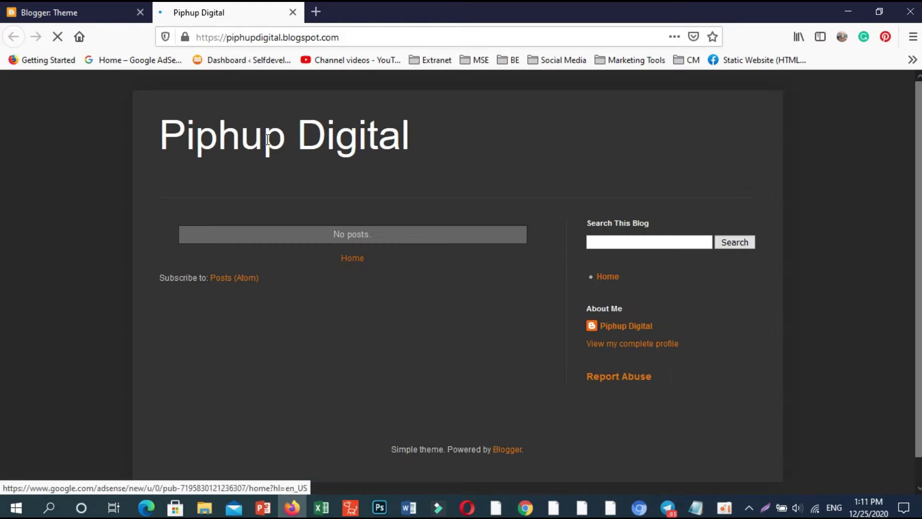
scroll(400, 279, down, 1)
scroll(399, 280, up, 1)
scroll(402, 248, down, 1)
scroll(403, 248, up, 1)
click(90, 8)
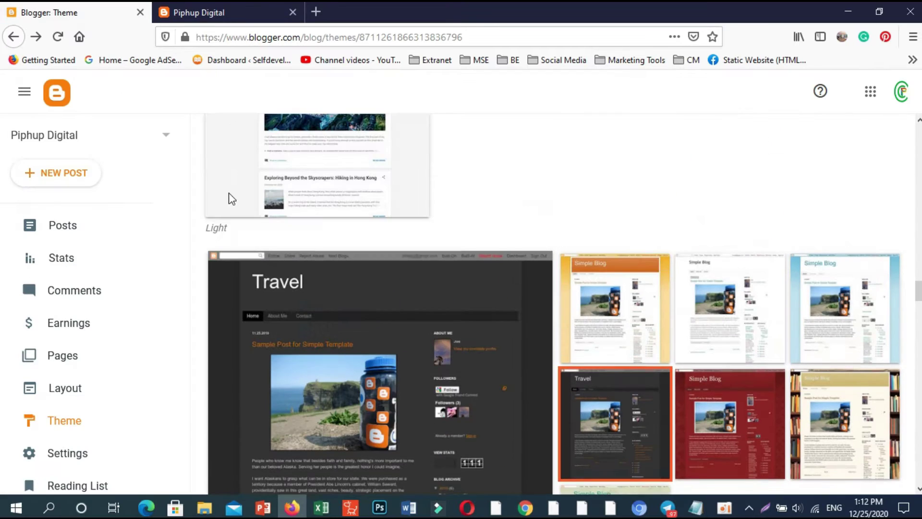
click(219, 14)
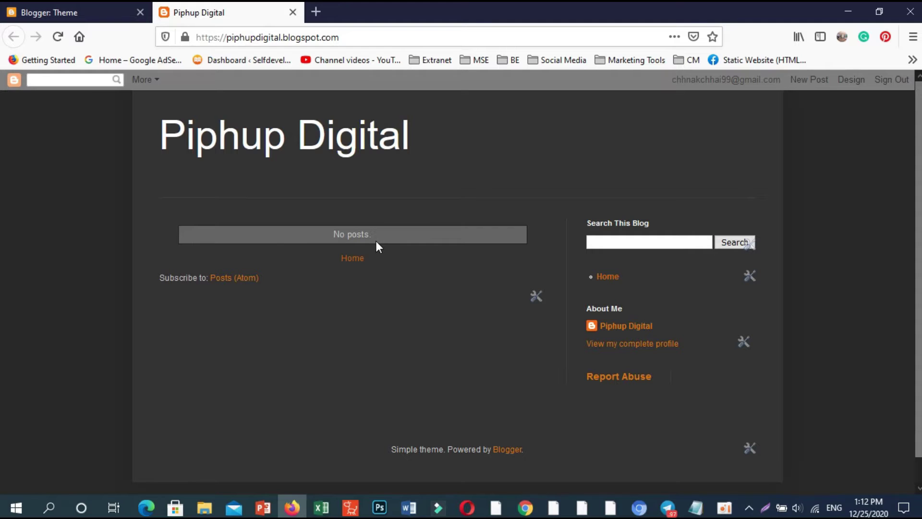
scroll(376, 242, down, 1)
scroll(376, 241, up, 1)
click(96, 12)
scroll(267, 235, up, 5)
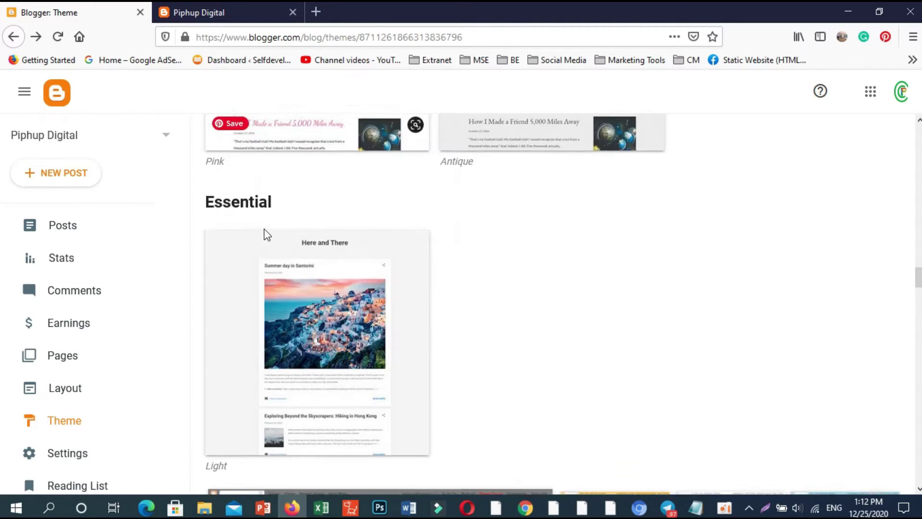
scroll(267, 235, up, 8)
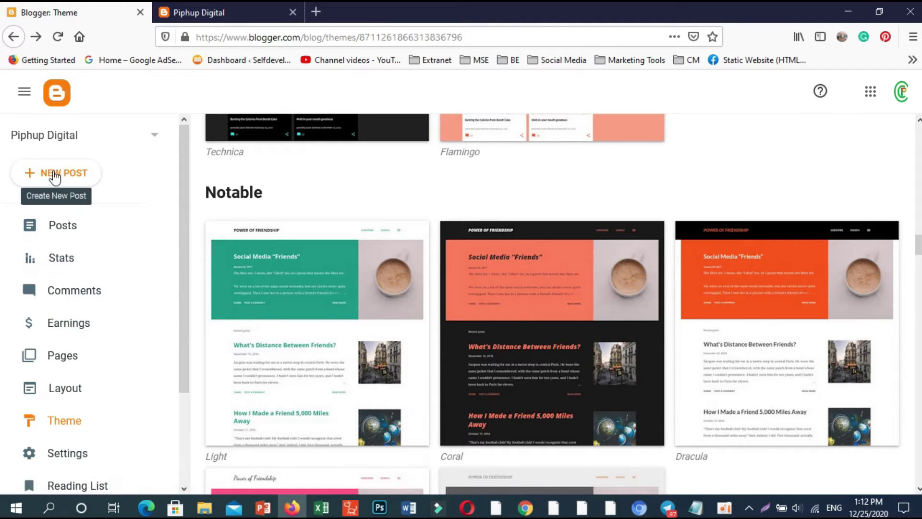
Start a new post titled 'About Us' and copy the title text.
click(79, 179)
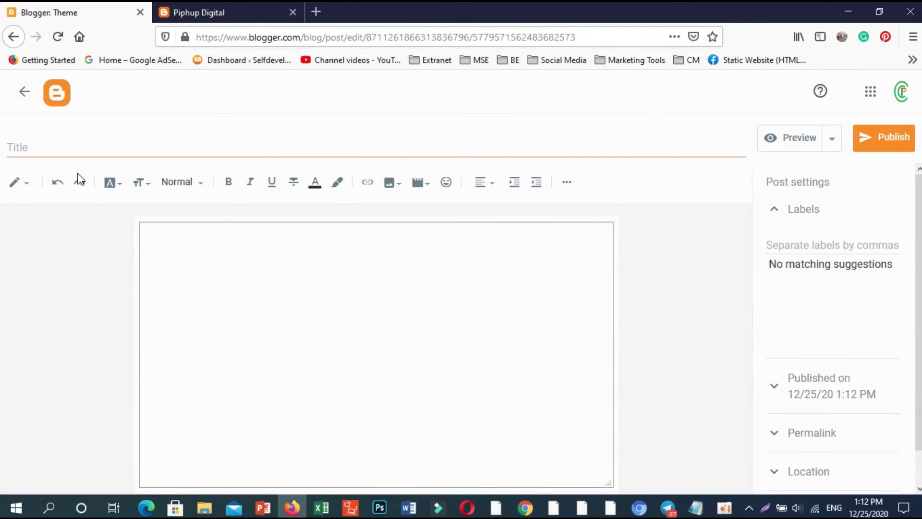
click(77, 147)
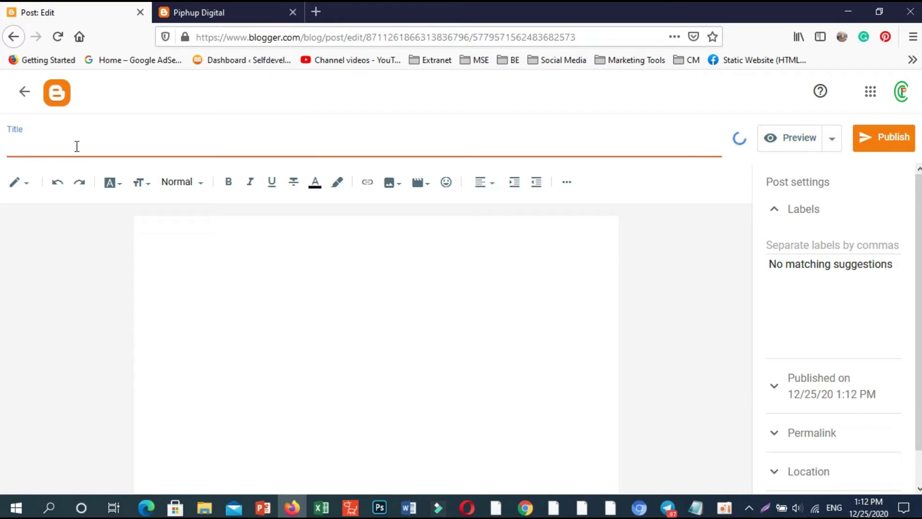
text(About Us)
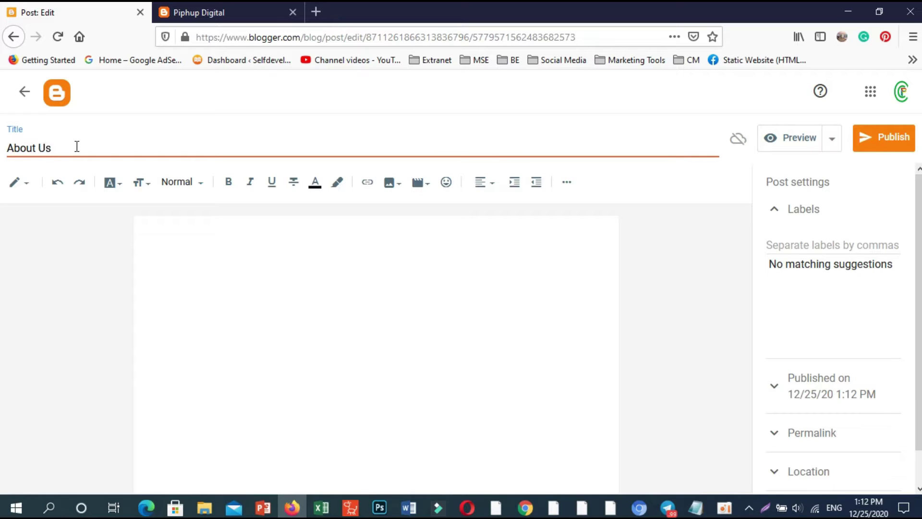
drag(96, 149, 6, 148)
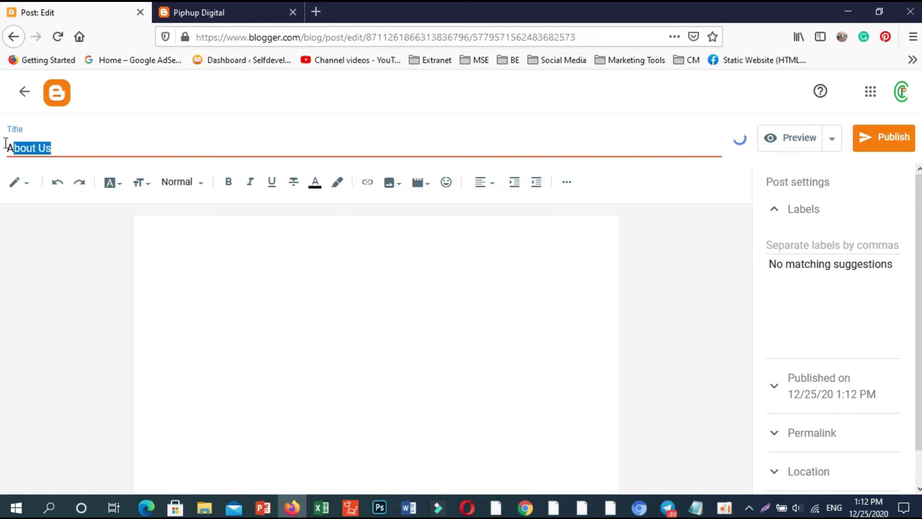
right_click(36, 149)
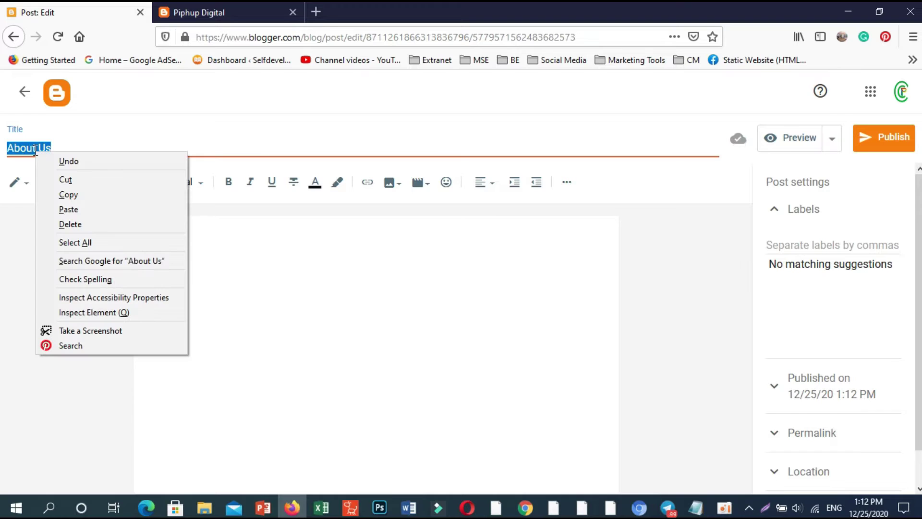
click(70, 192)
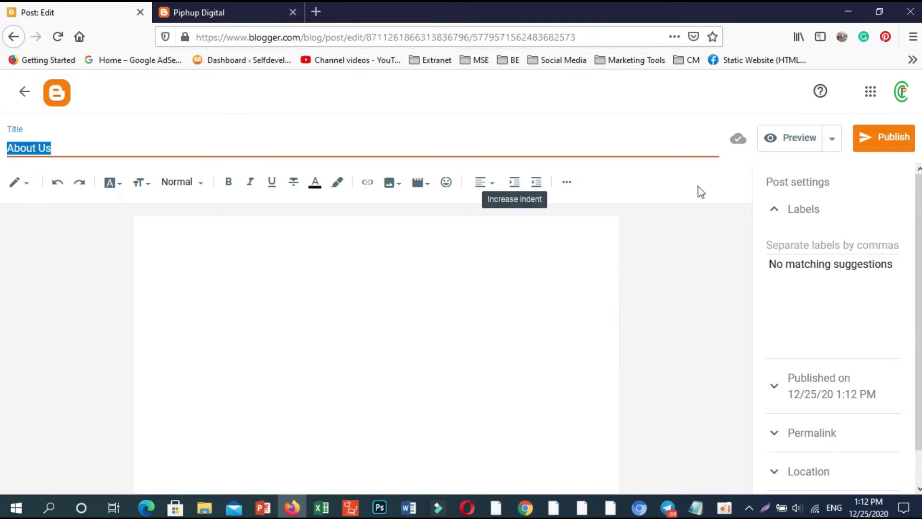
Paste About Us as the post's label and publish the post.
click(795, 212)
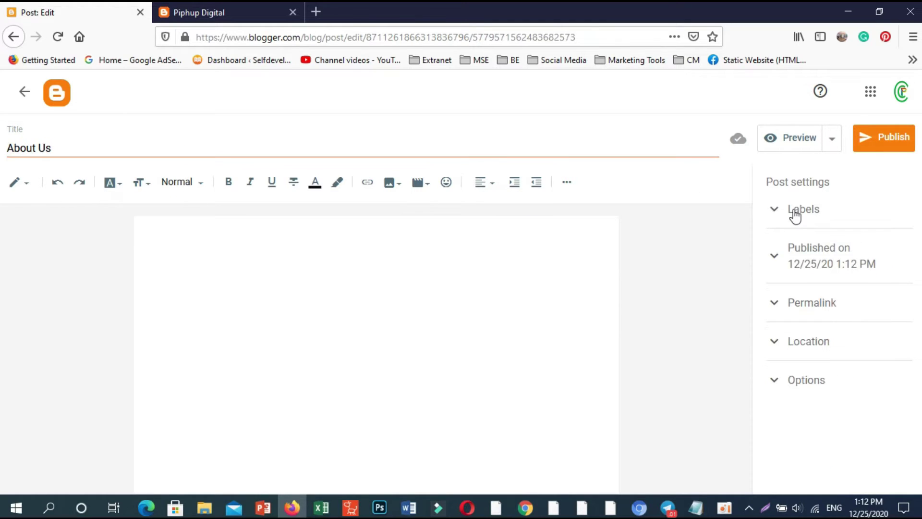
click(794, 211)
click(802, 245)
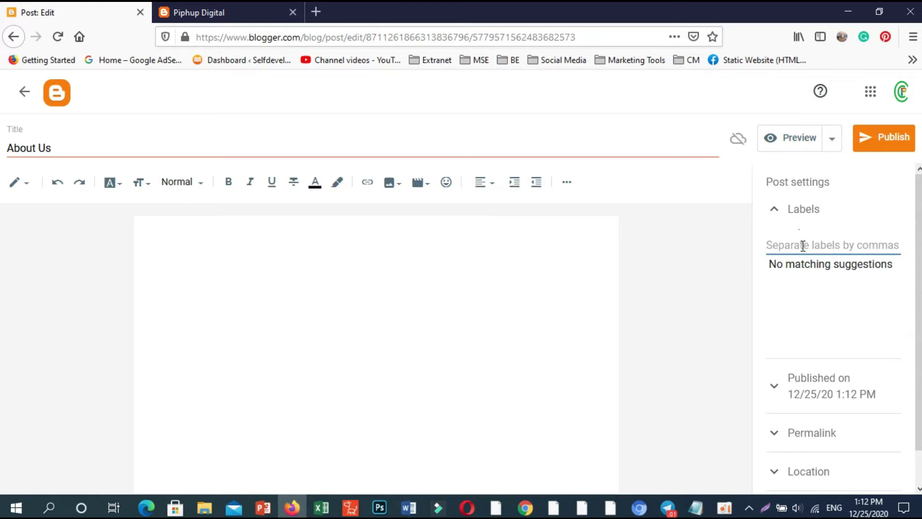
right_click(802, 246)
click(809, 303)
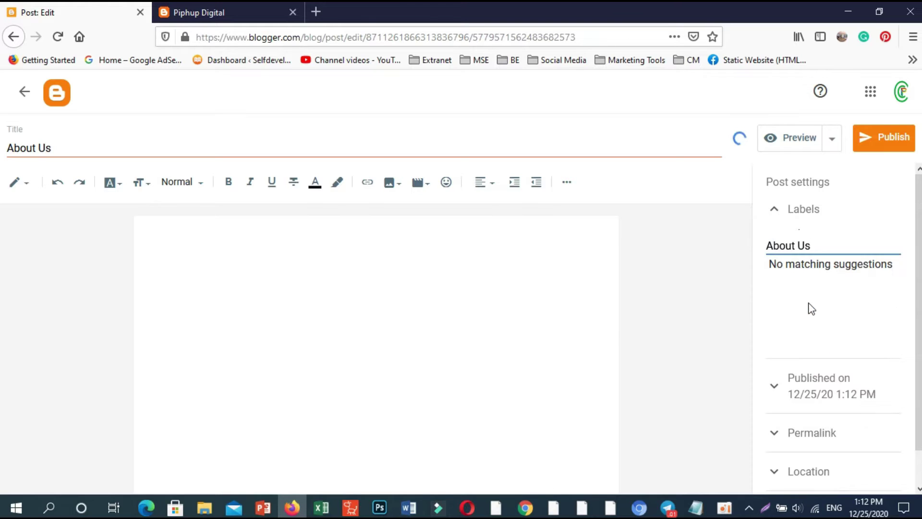
click(869, 140)
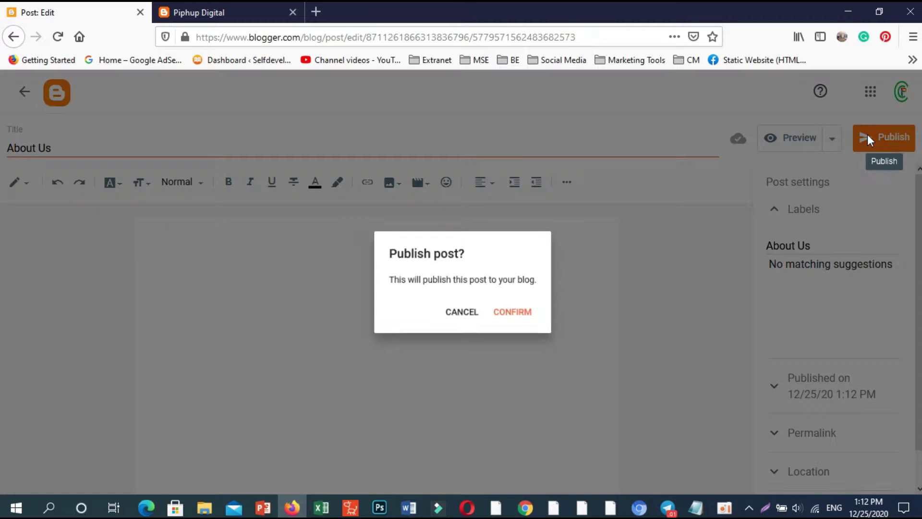
click(523, 315)
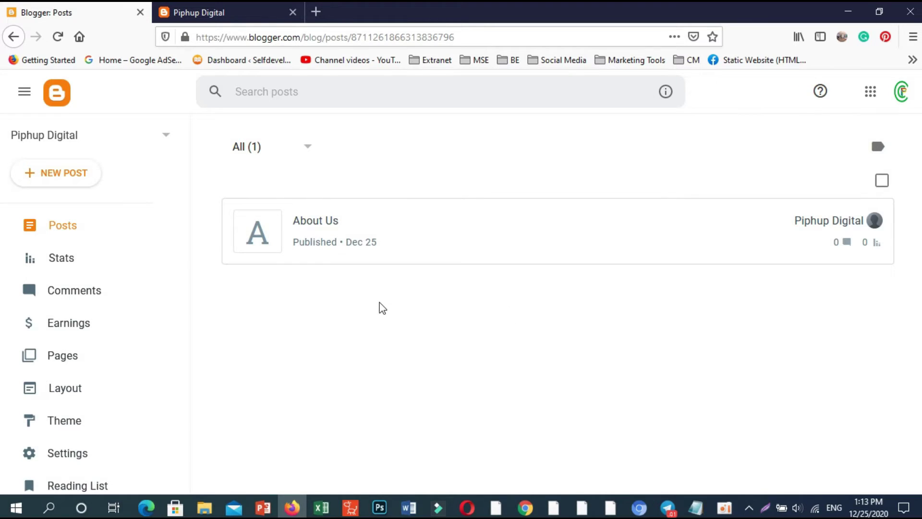
Create a 'Contact Us' post, paste its title as the label Contact Us, and publish it.
click(65, 179)
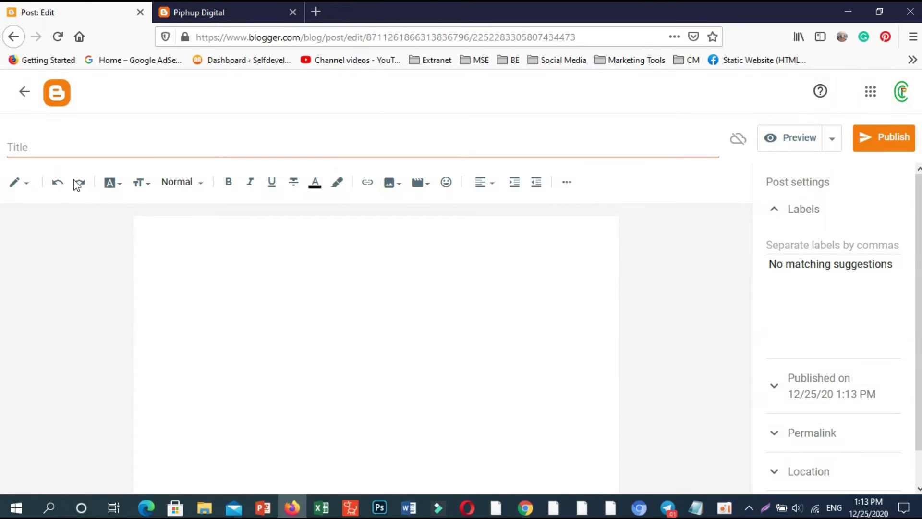
click(98, 144)
text(C)
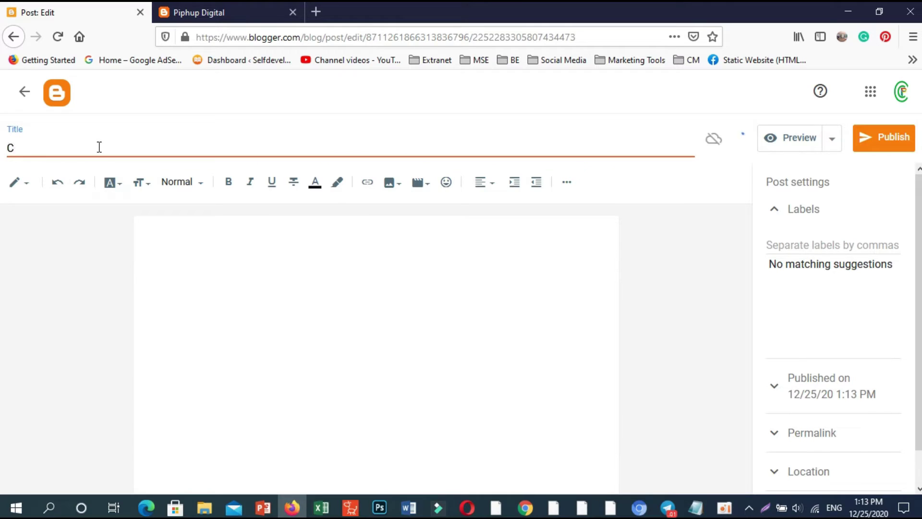
text(ontact Us)
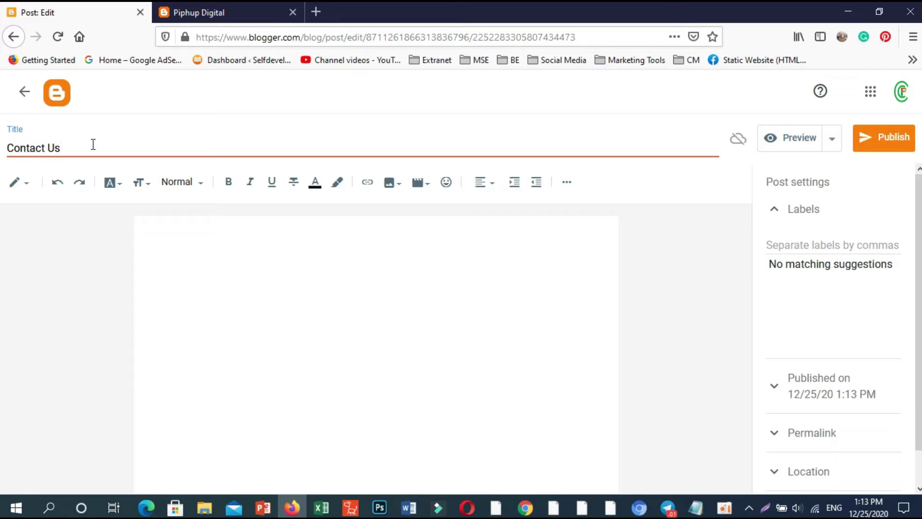
drag(93, 149, 2, 151)
key(ctrl+c)
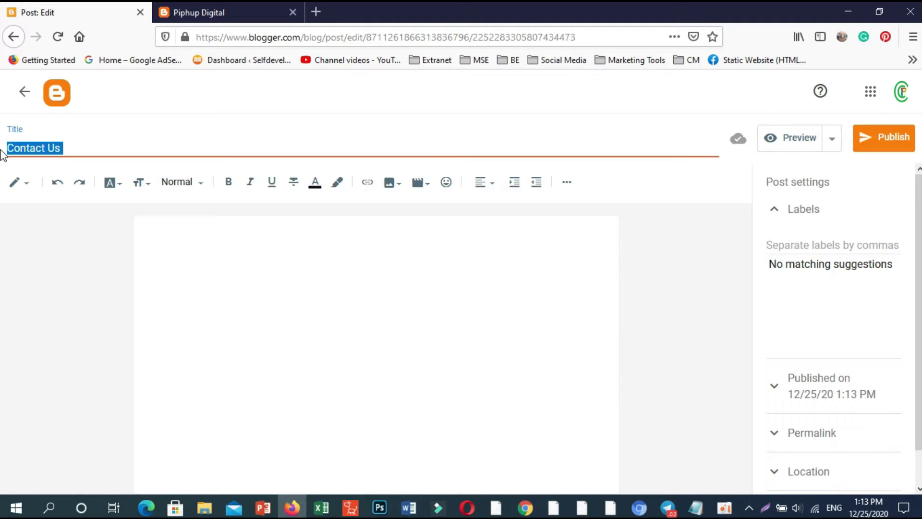
click(798, 244)
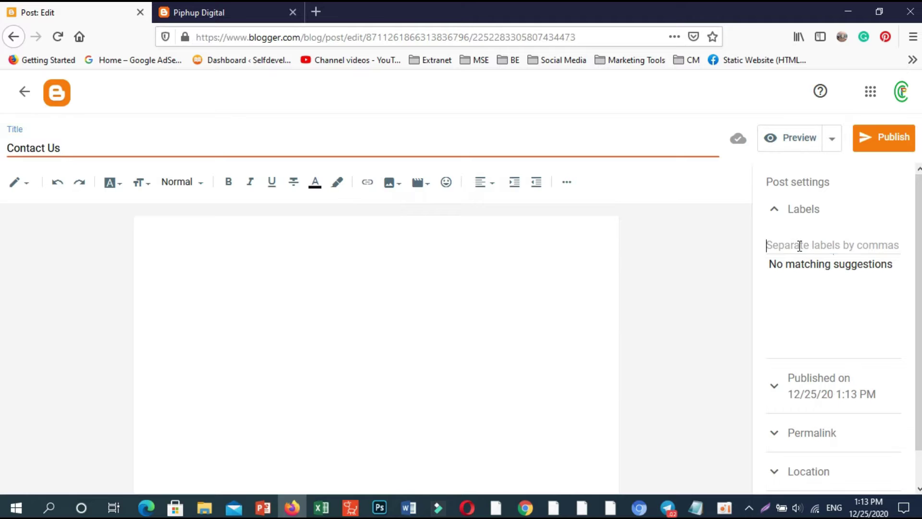
key(ctrl+v)
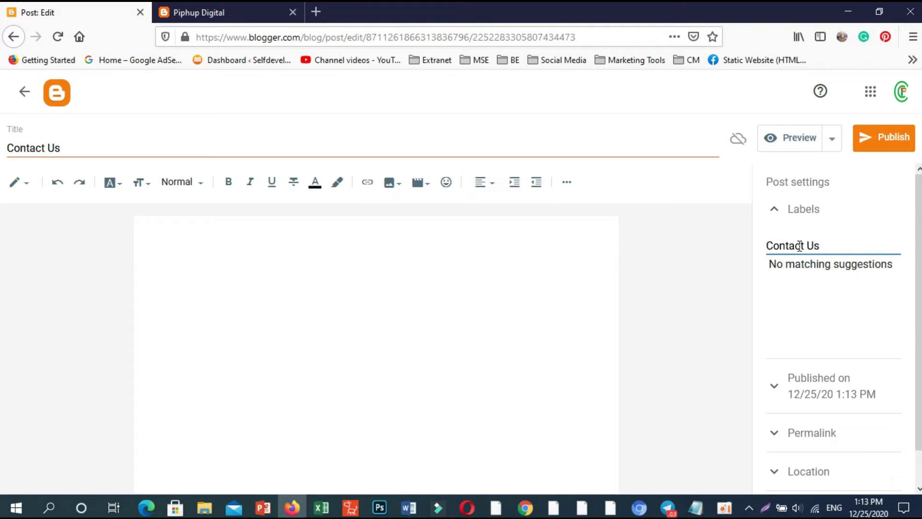
click(886, 142)
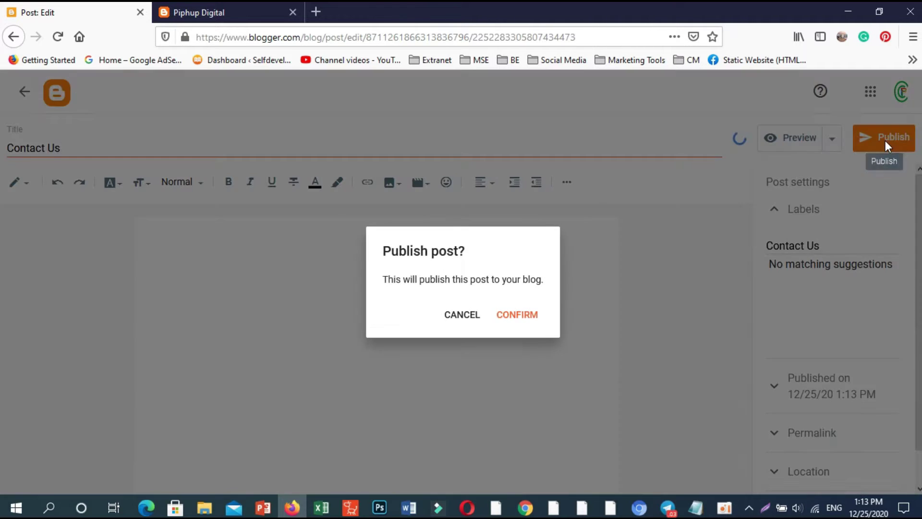
click(529, 314)
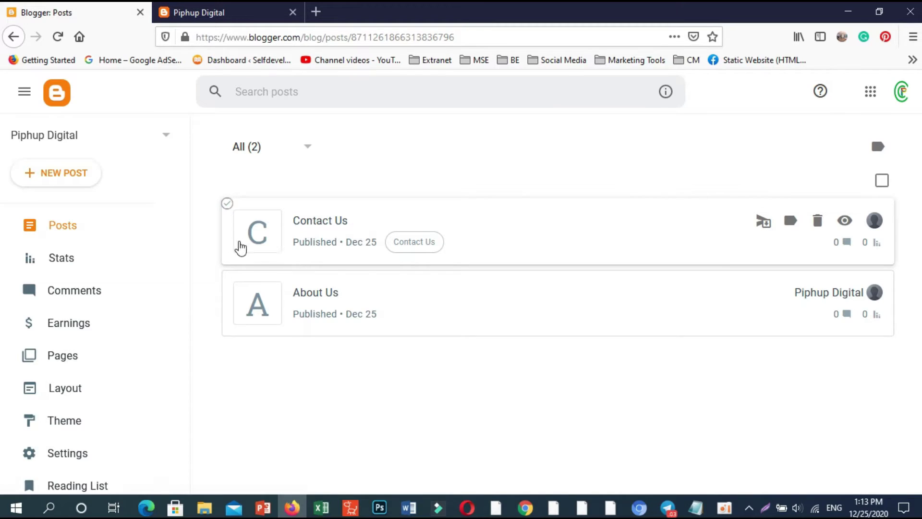
Start a new post titled 'Our Blog' and copy the title.
click(68, 178)
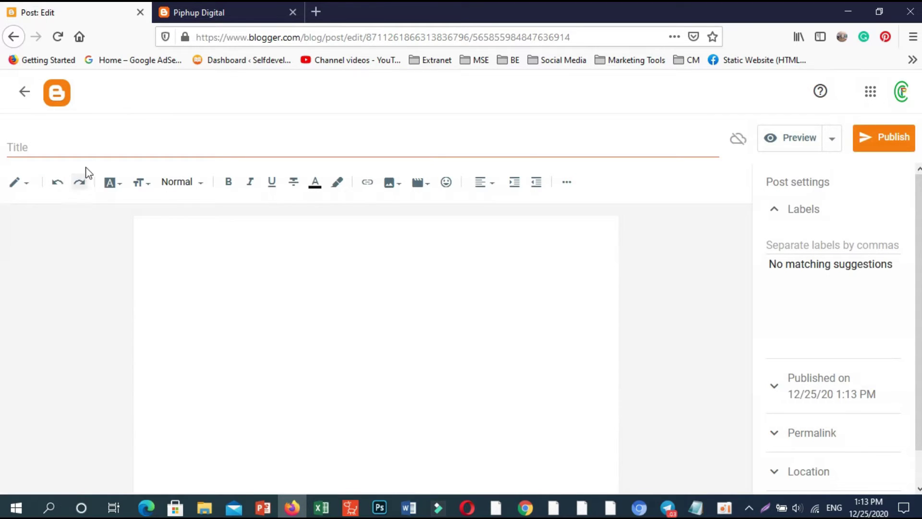
click(87, 148)
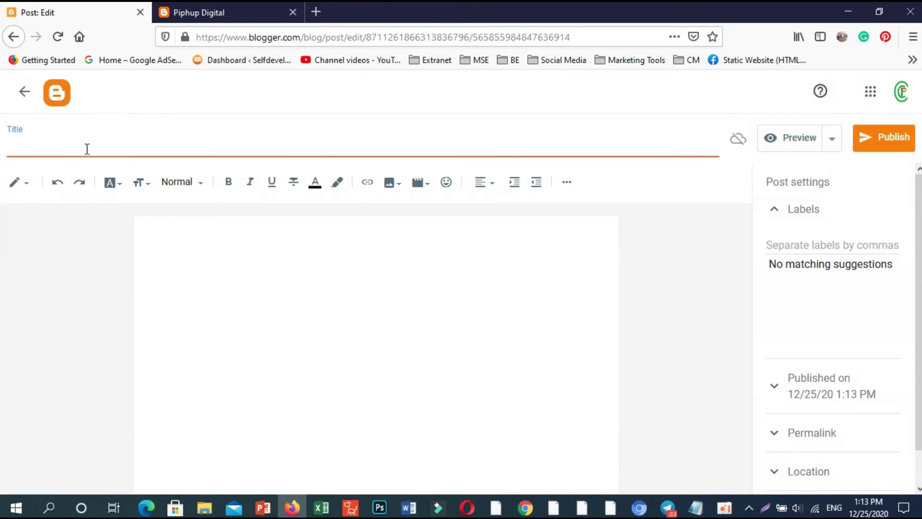
text(M)
key(BackSpace)
text(Our Blog)
drag(87, 153, 4, 155)
key(ctrl+c)
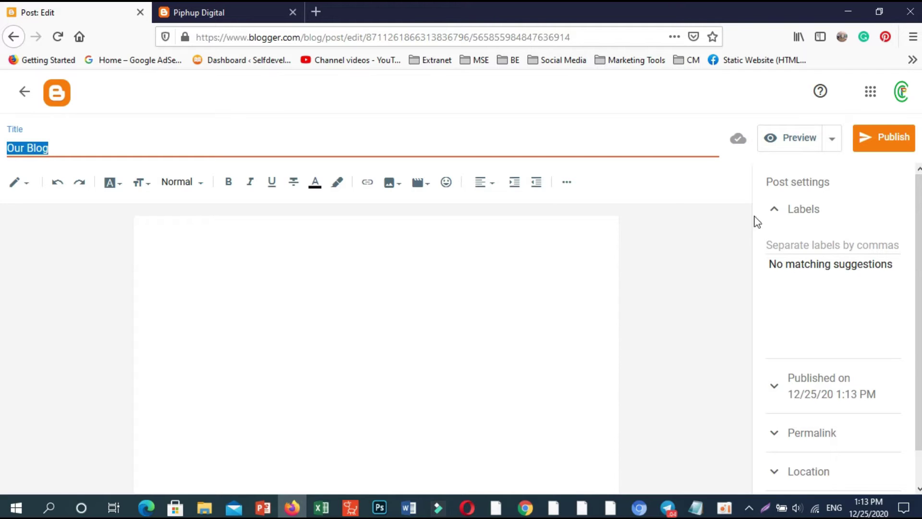
Label the post 'Our Blog' and publish it.
click(802, 243)
key(ctrl+v)
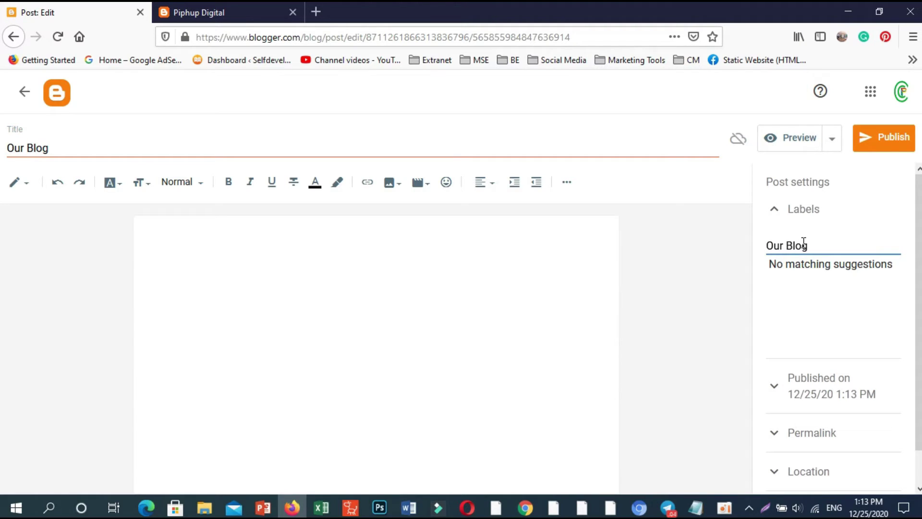
click(886, 143)
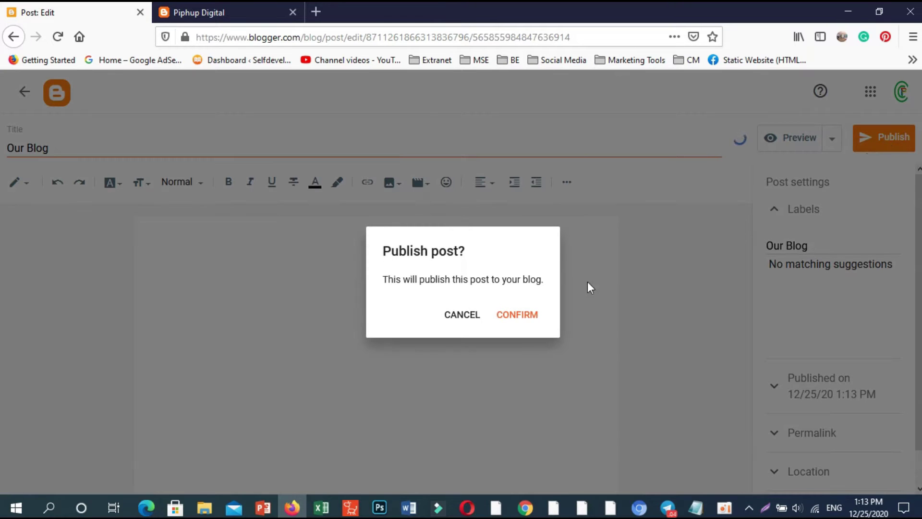
click(525, 315)
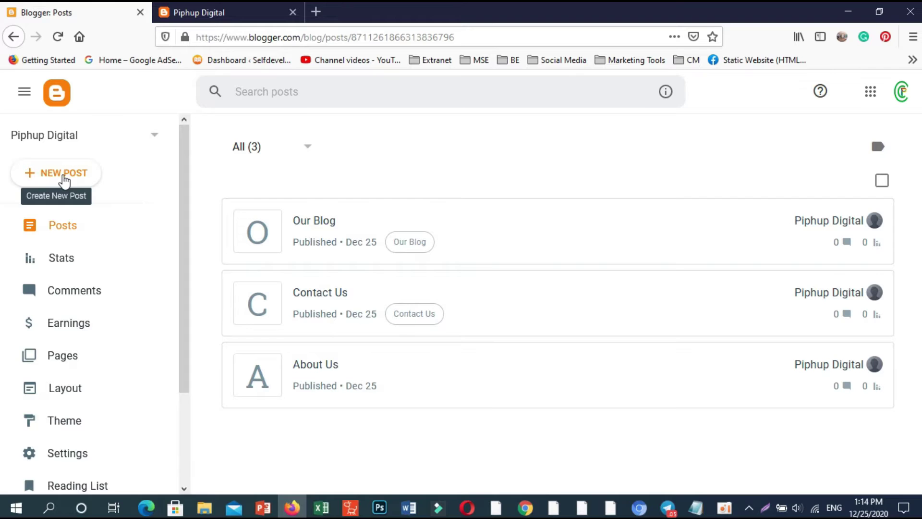
Start a new post titled 'Thai Movie Speak Khmer'.
click(59, 175)
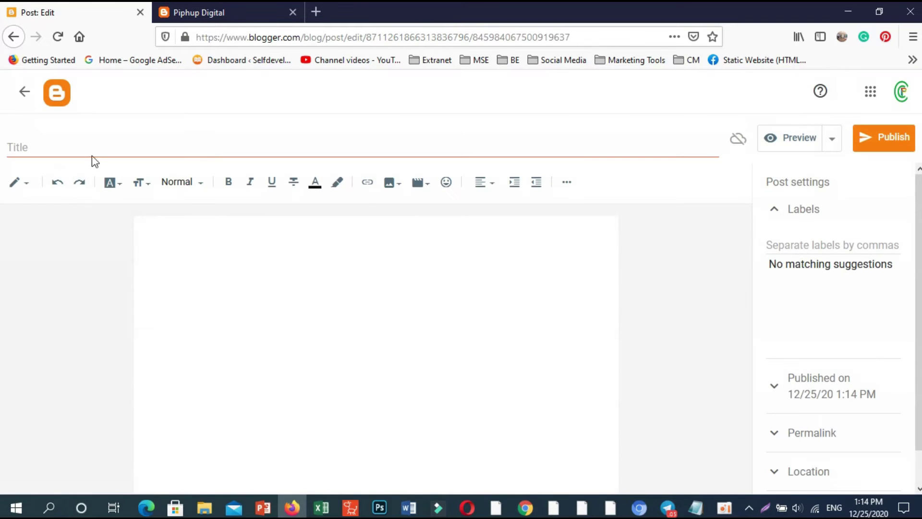
click(91, 150)
text(T)
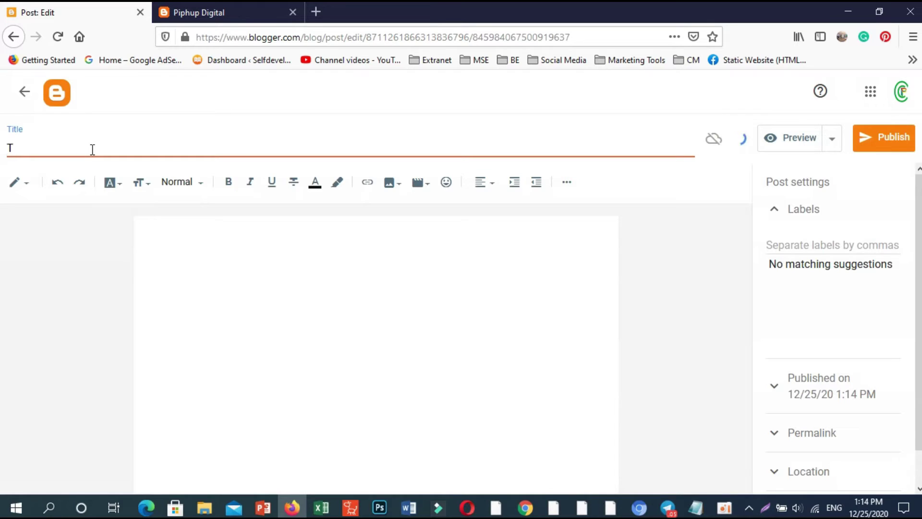
text(hai Movie)
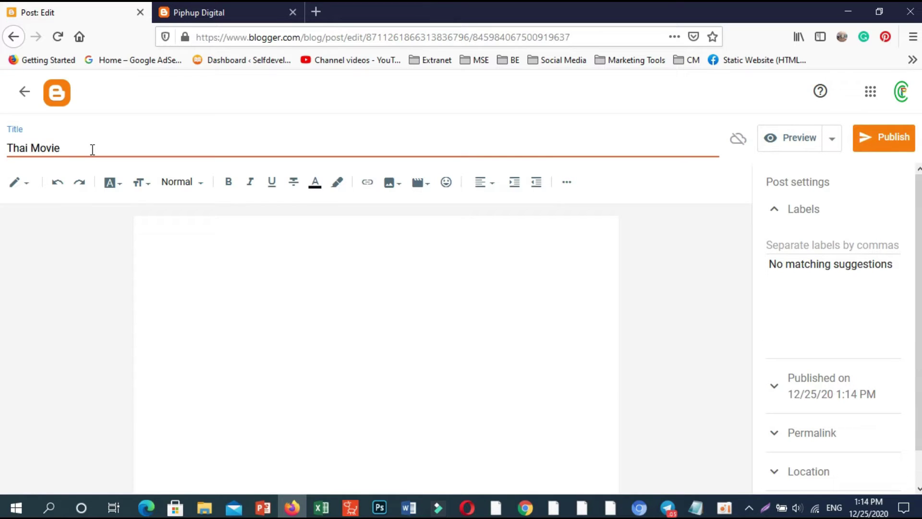
text( Sp)
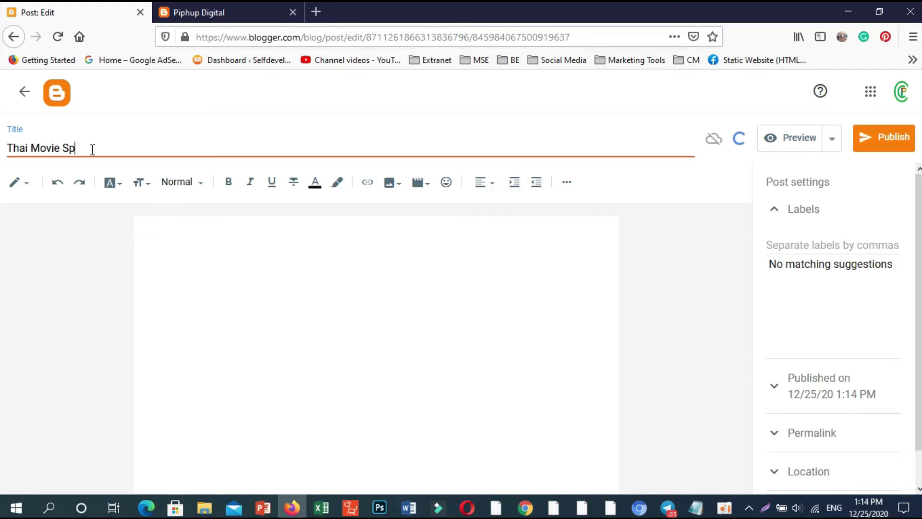
text(eak Khmer)
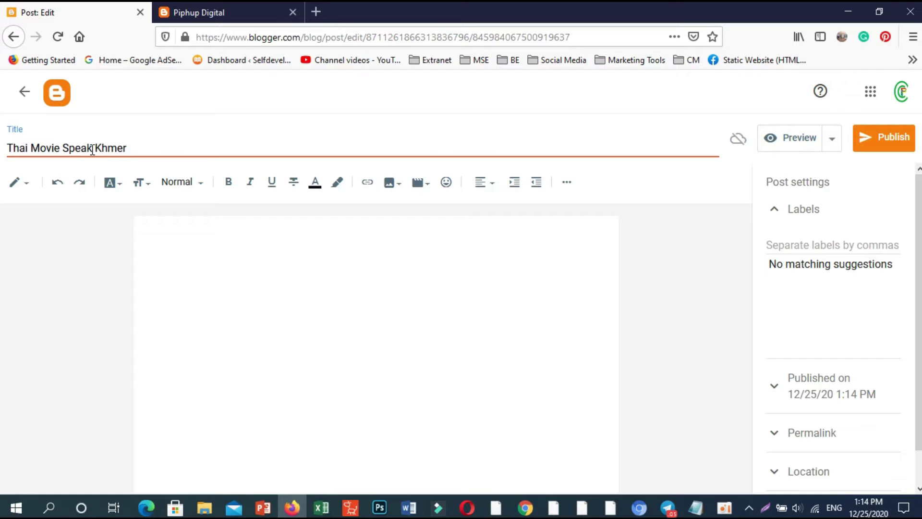
Label the post 'Thai Movie Speak Khmer' and publish it.
drag(150, 152, 2, 145)
key(ctrl+c)
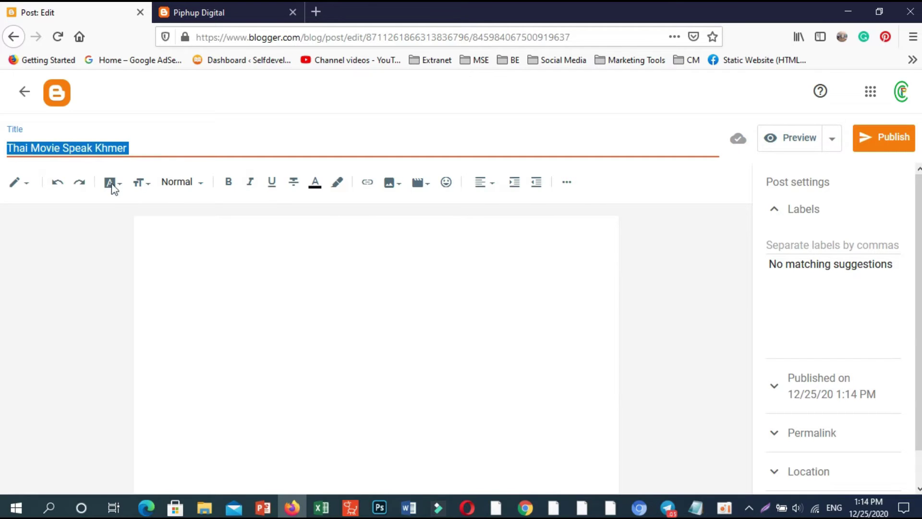
click(775, 244)
key(ctrl+v)
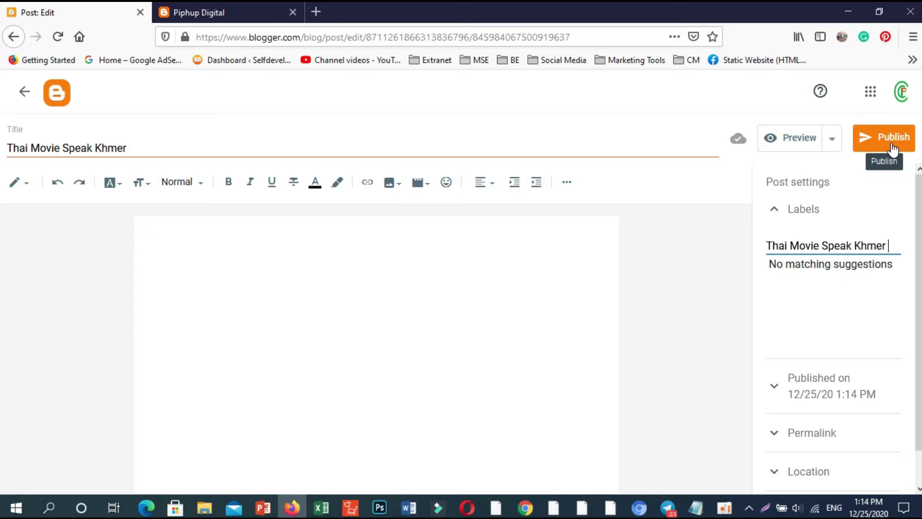
click(892, 150)
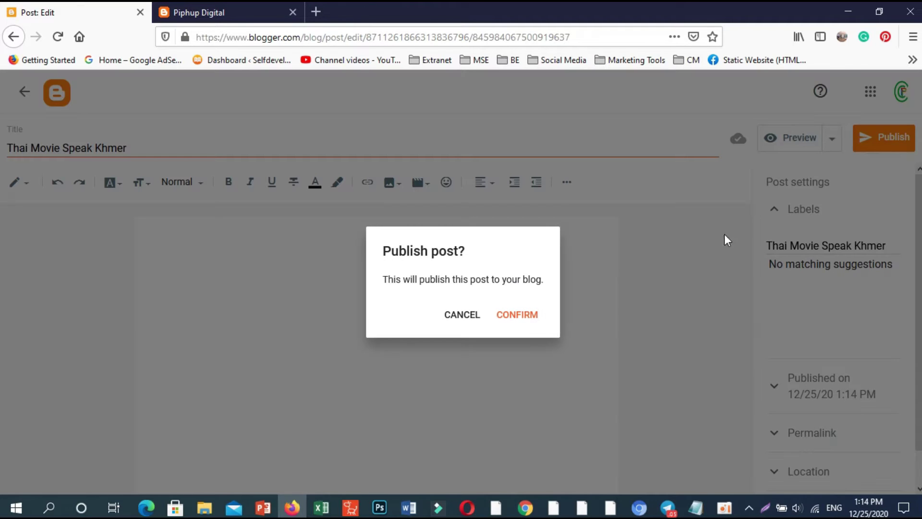
click(514, 318)
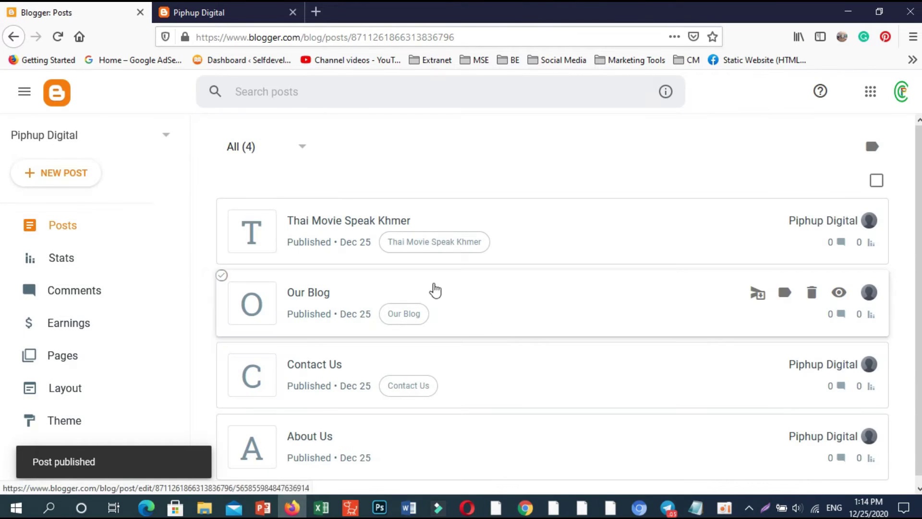
click(72, 176)
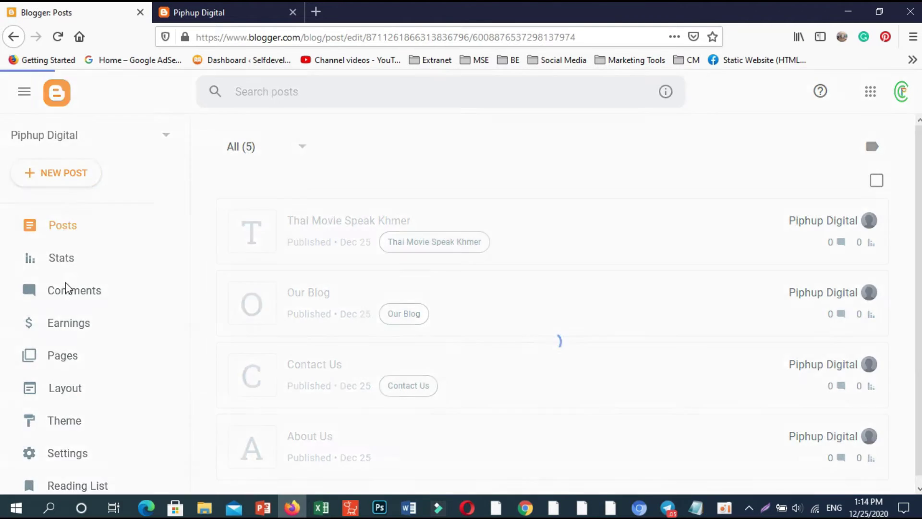
Enter the new post's title and paste it into the Labels field.
click(156, 142)
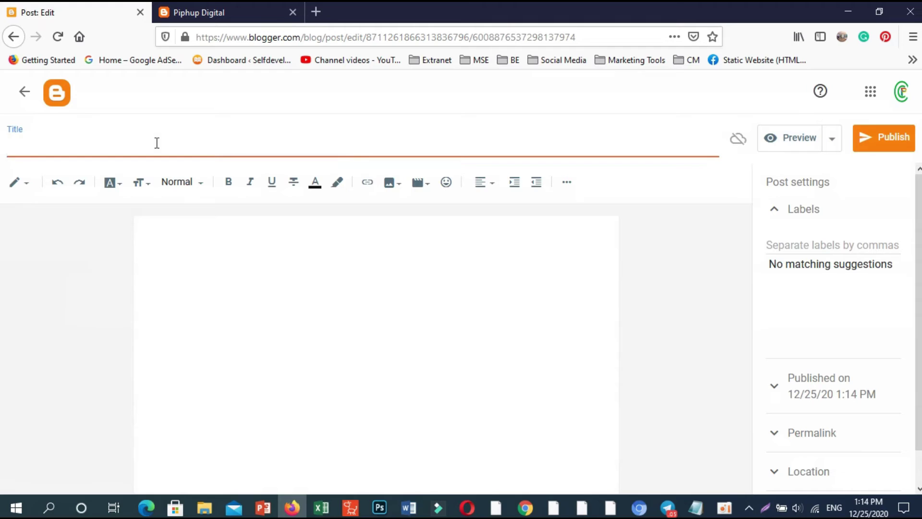
text(American Got's Tallent)
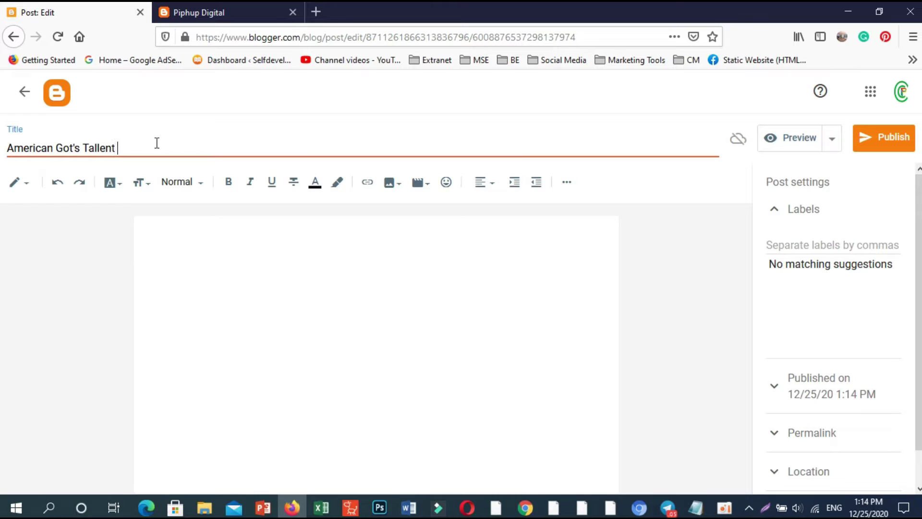
drag(127, 148, 2, 153)
key(ctrl+c)
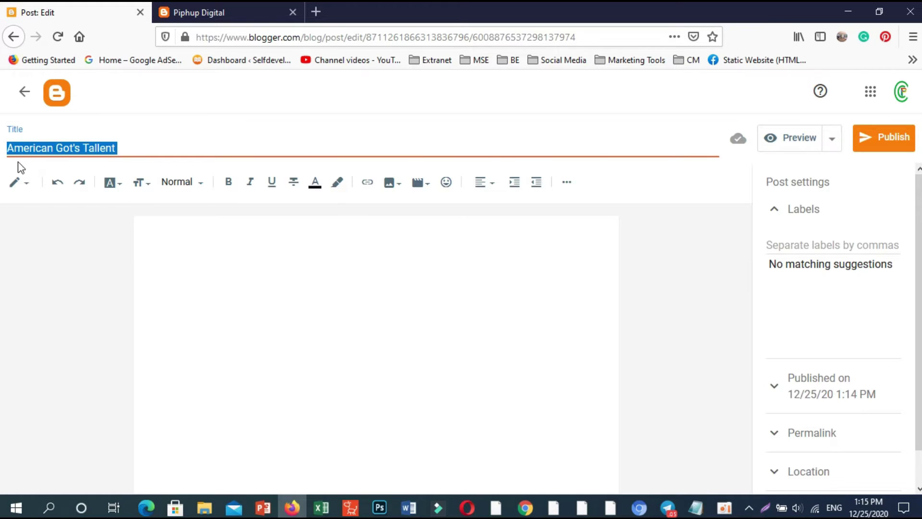
click(782, 238)
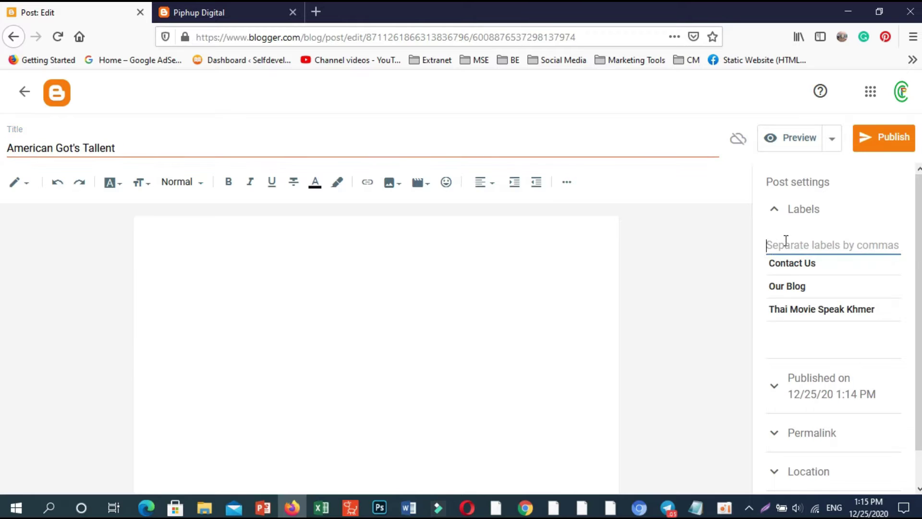
key(ctrl+v)
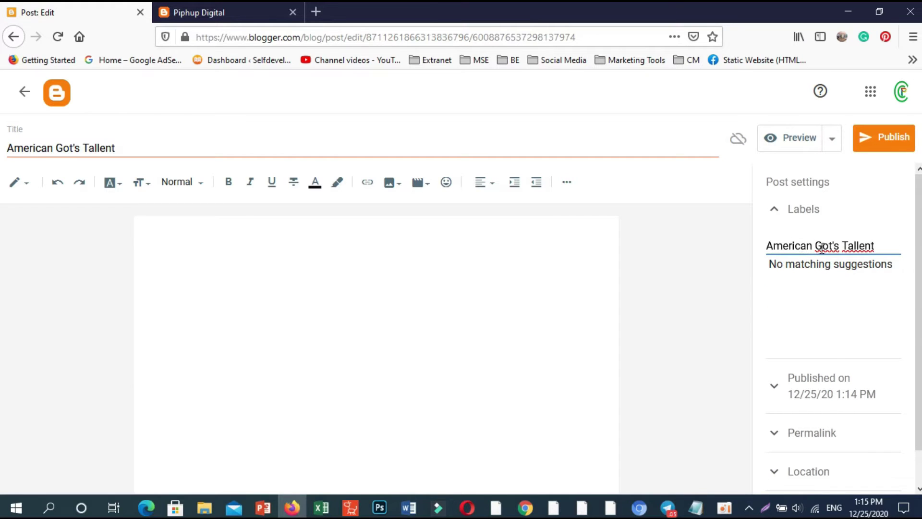
Spell-correct the label to 'American Goth's Talent' and copy it.
right_click(824, 246)
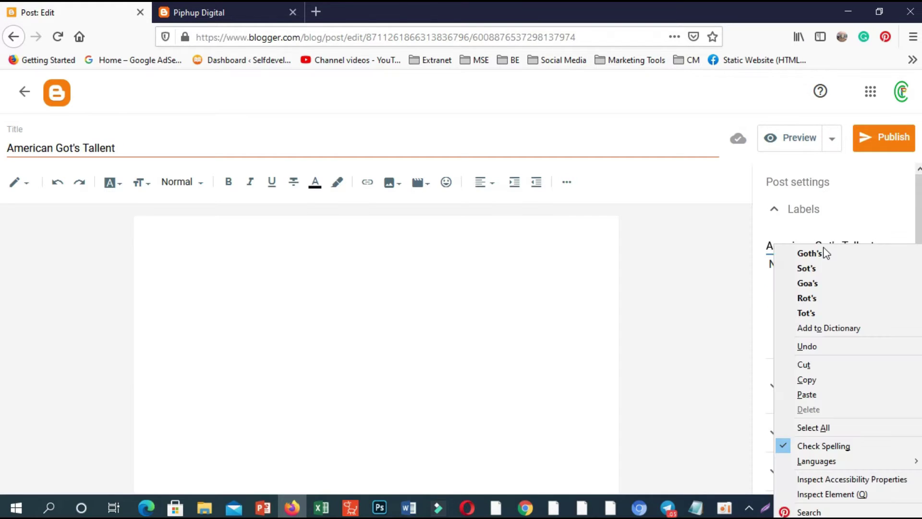
click(824, 253)
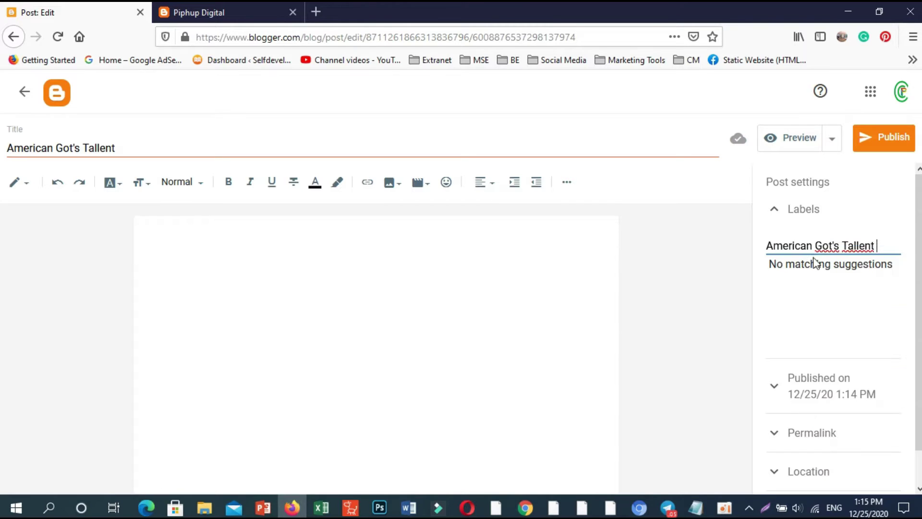
right_click(857, 246)
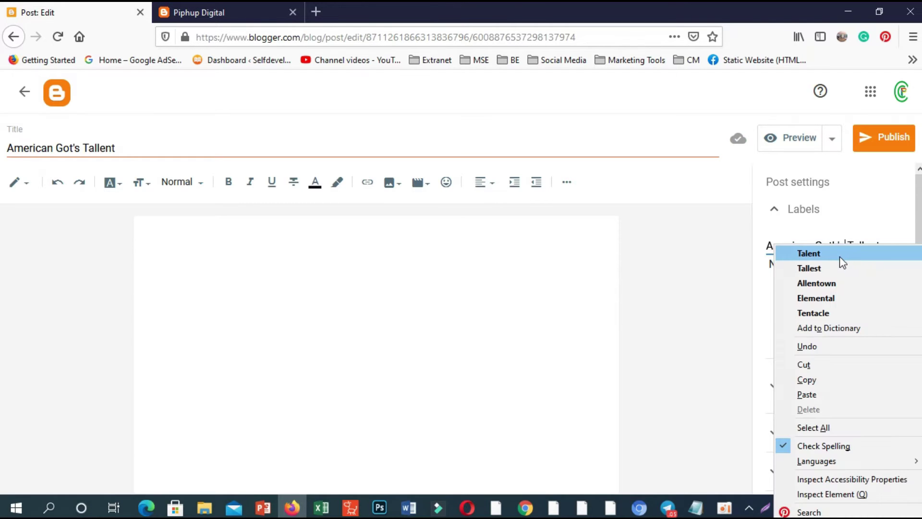
click(839, 256)
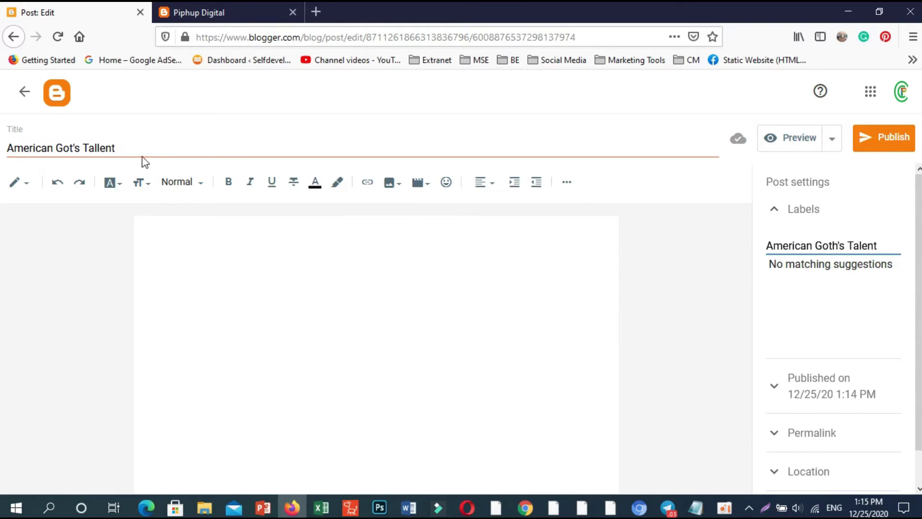
drag(876, 247, 712, 244)
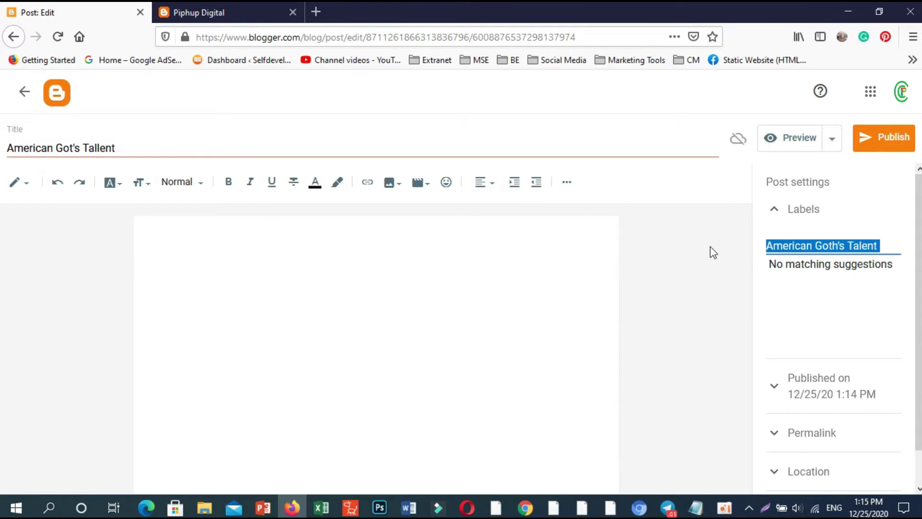
Replace the title with 'American Goth's Talent' and publish the post.
click(122, 149)
key(ctrl+a)
key(ctrl+v)
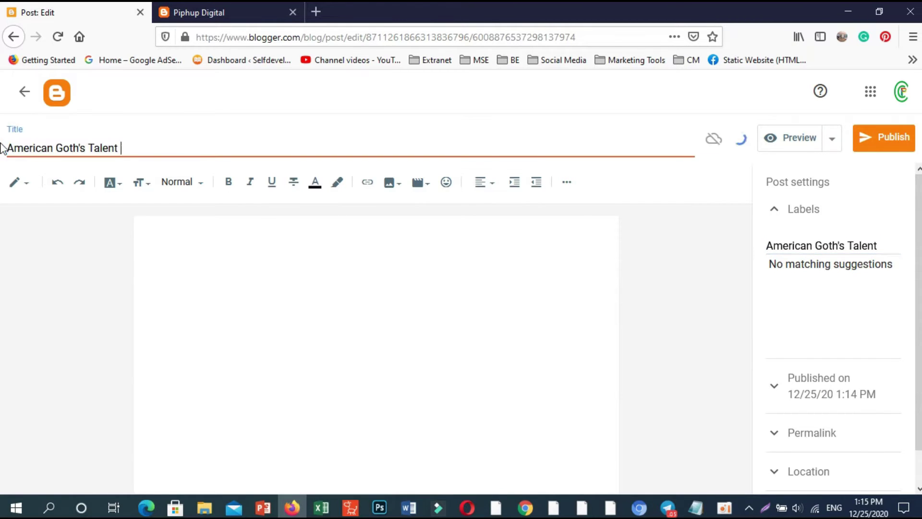
click(885, 141)
click(515, 312)
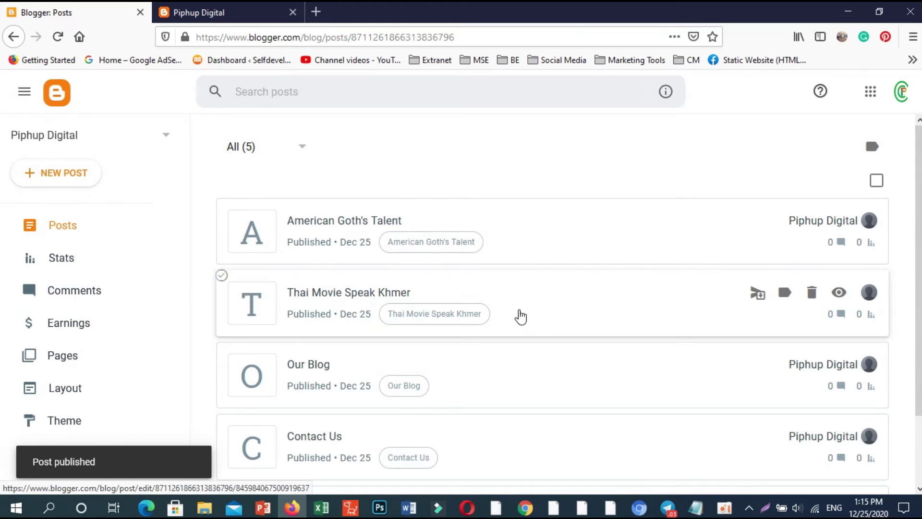
Look over the five published posts, then open Piphup Digital's Layout page.
scroll(519, 315, down, 2)
scroll(519, 315, up, 2)
scroll(518, 315, down, 2)
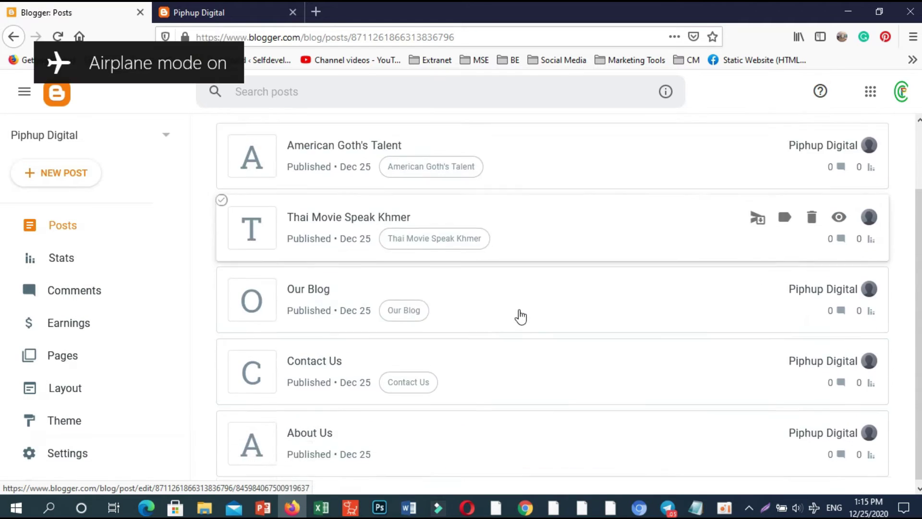
scroll(503, 310, up, 2)
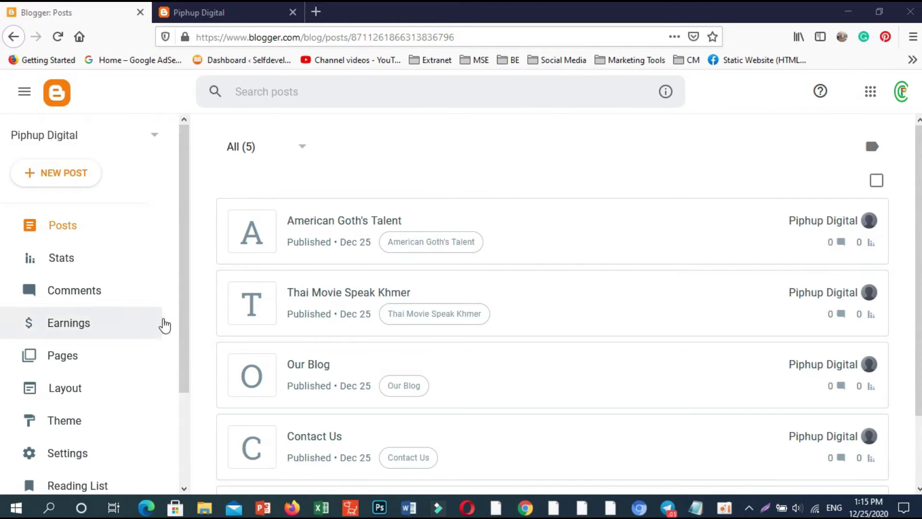
scroll(360, 319, down, 2)
scroll(359, 321, up, 2)
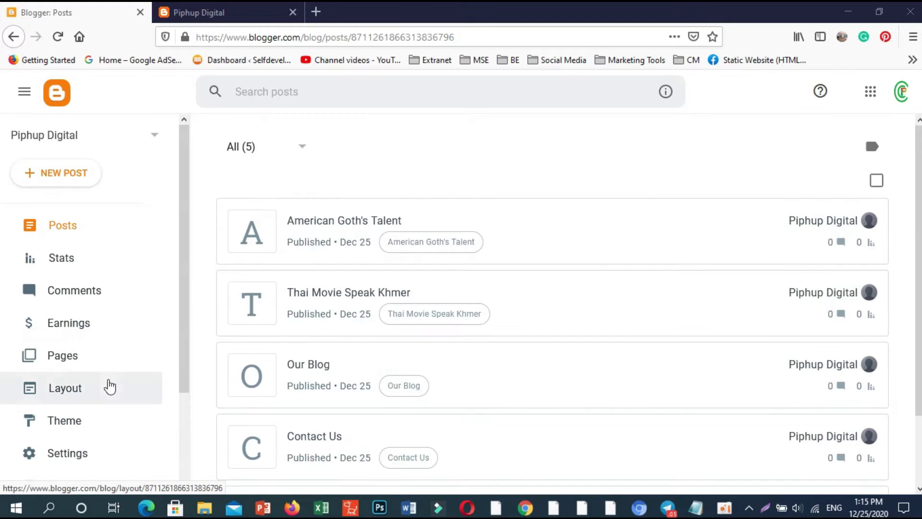
click(83, 391)
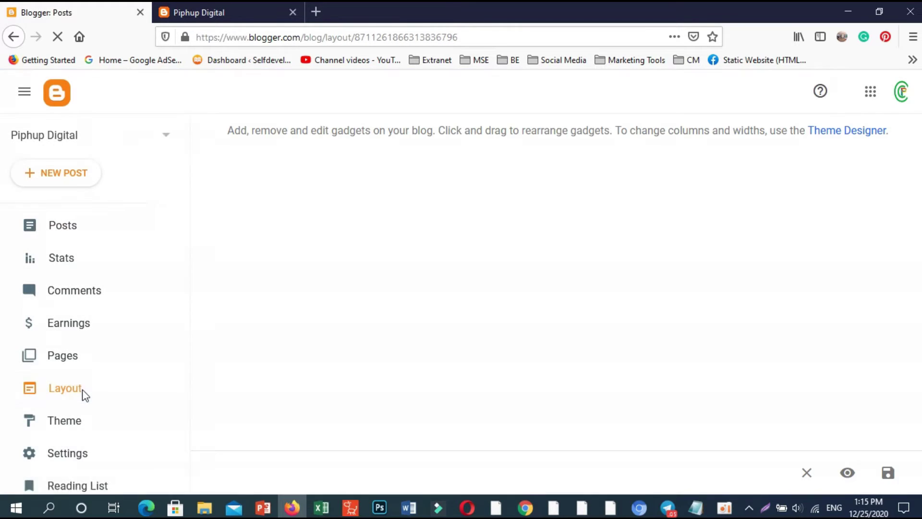
Pick the Pages gadget for the Cross-Column area, then view the live Piphup Digital blog.
scroll(360, 332, down, 3)
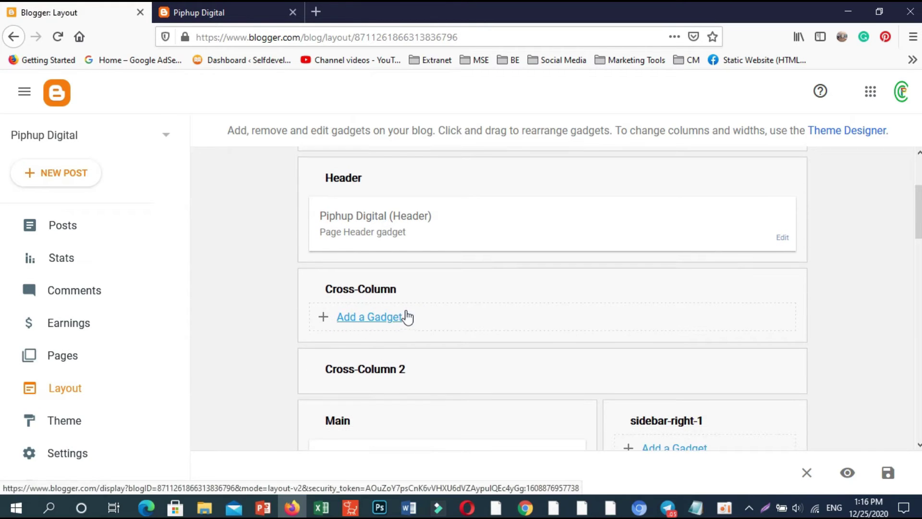
click(390, 318)
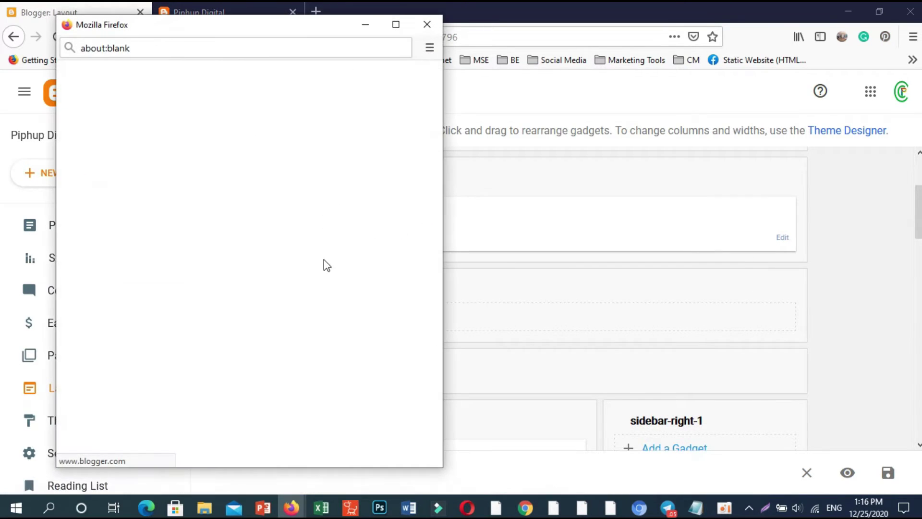
scroll(302, 249, down, 3)
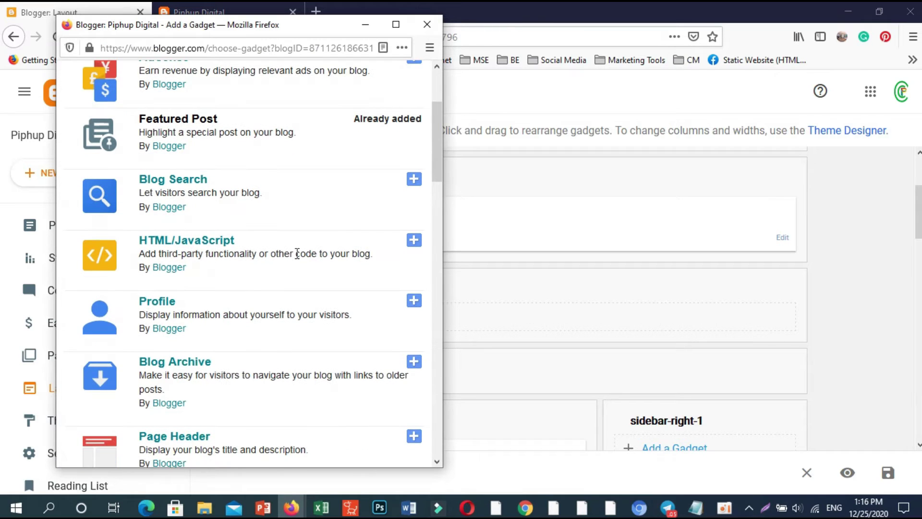
drag(438, 157, 430, 243)
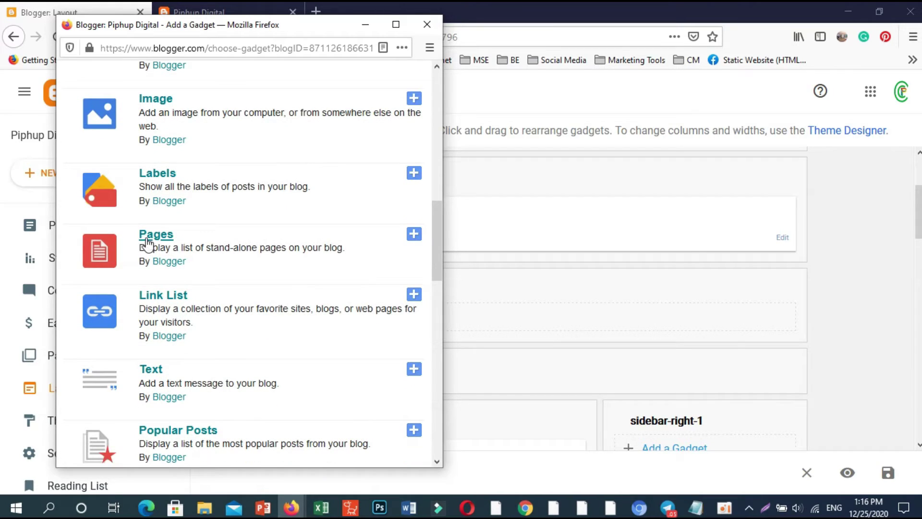
click(415, 237)
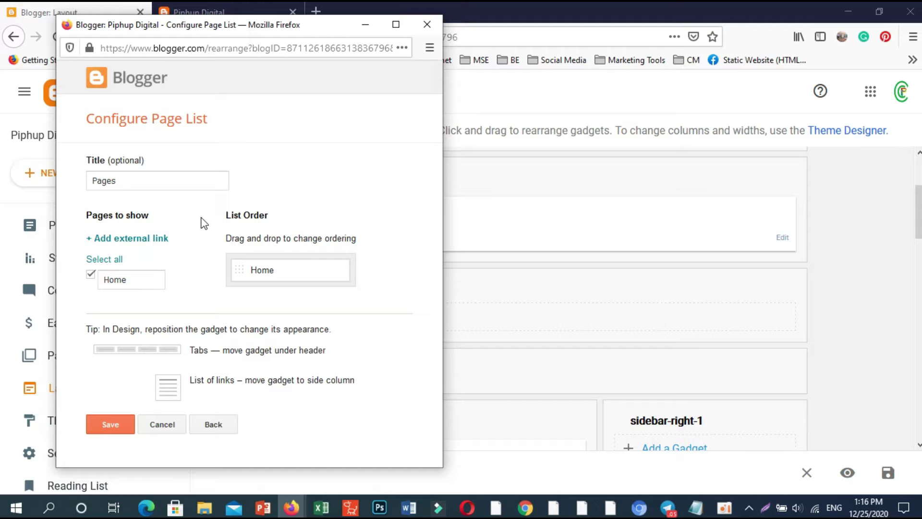
click(212, 14)
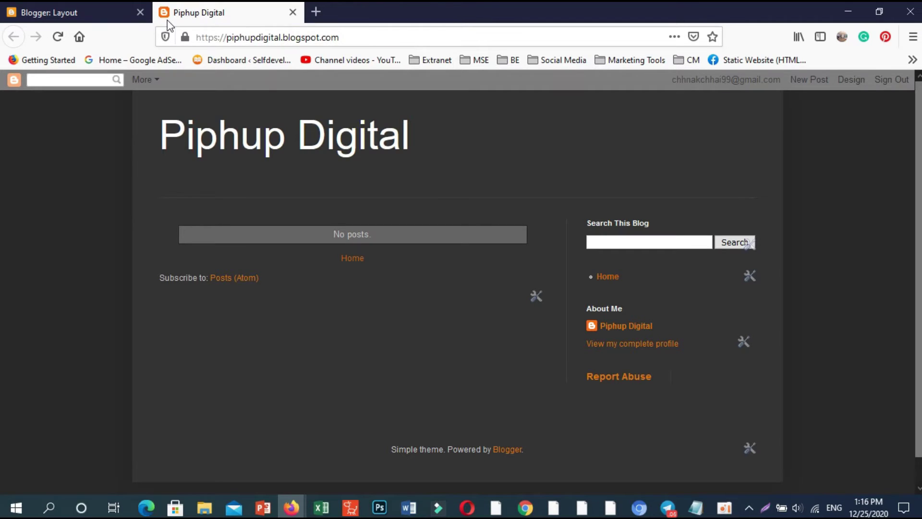
Reload the live blog and scroll through the latest posts.
click(58, 37)
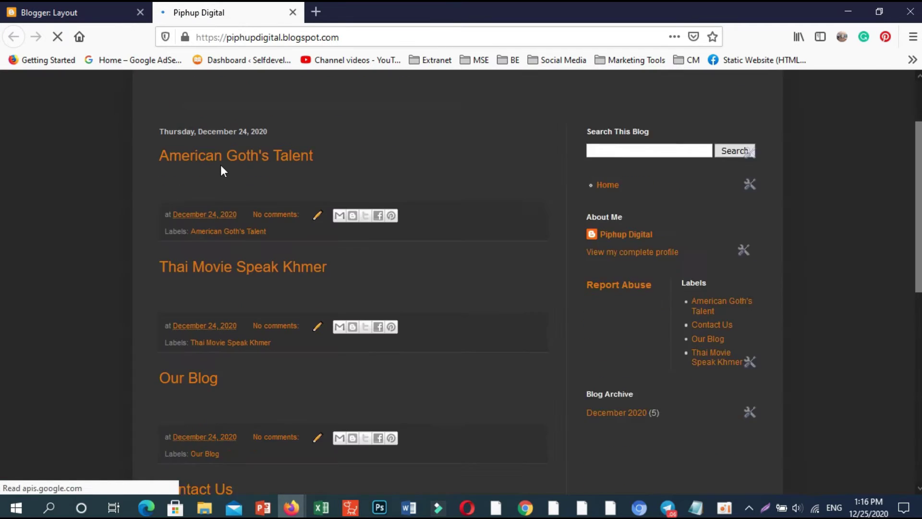
scroll(343, 211, down, 10)
scroll(342, 210, up, 3)
scroll(303, 235, down, 3)
scroll(259, 232, up, 2)
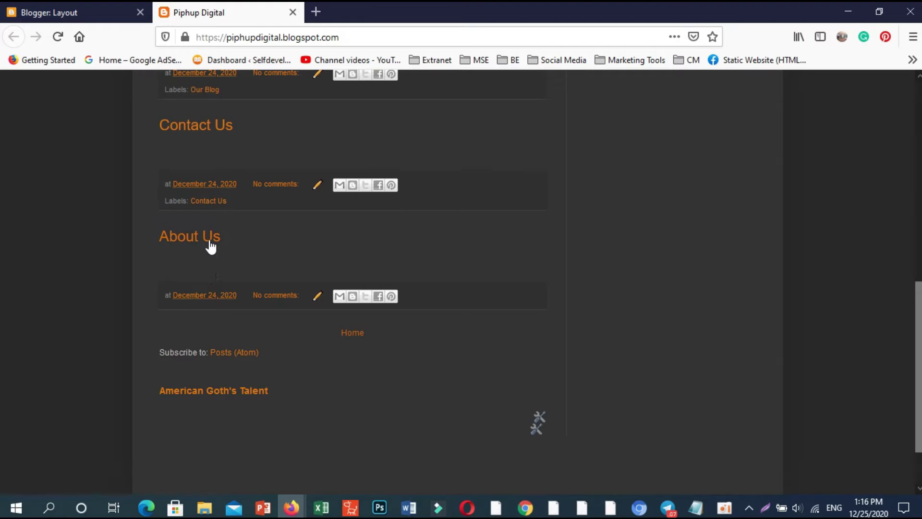
scroll(210, 238, up, 3)
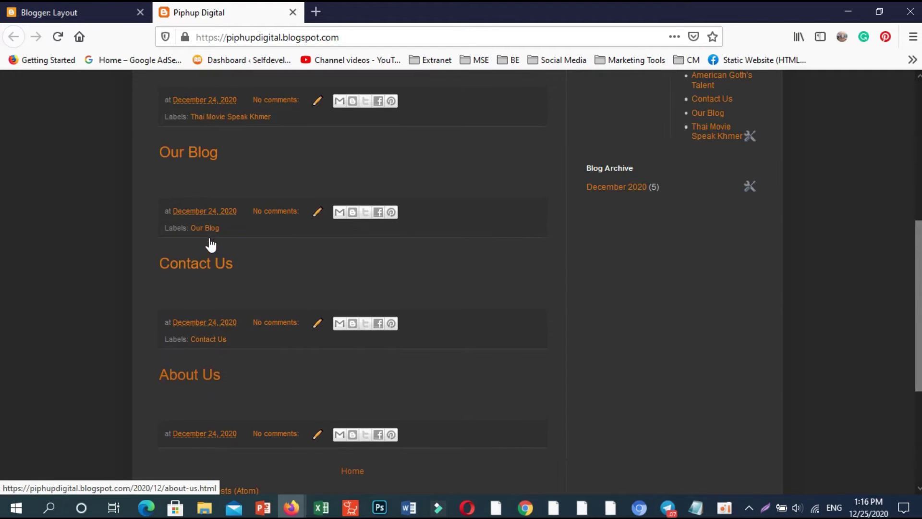
scroll(209, 232, up, 2)
scroll(208, 236, down, 2)
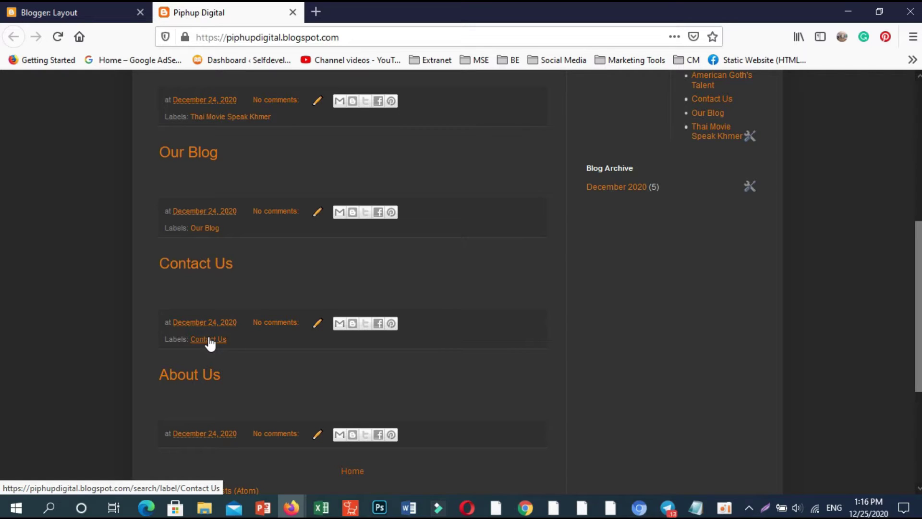
scroll(211, 342, down, 2)
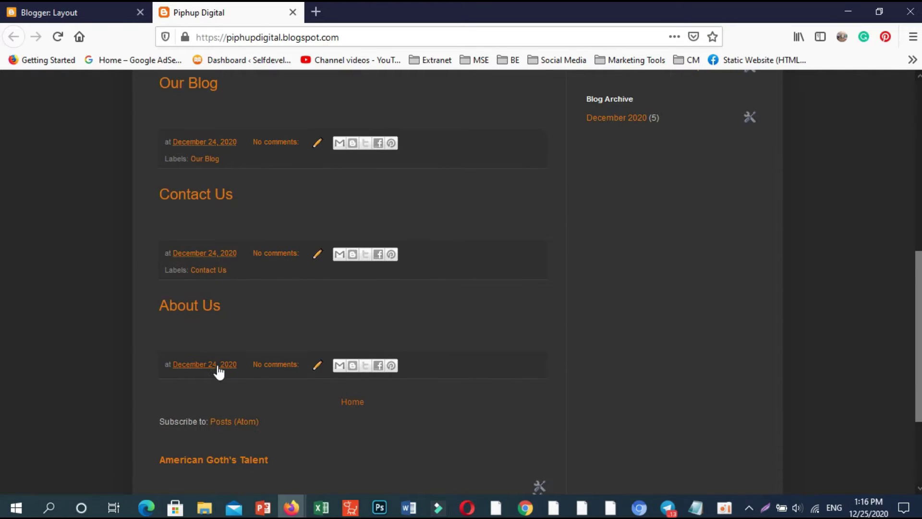
scroll(218, 370, down, 4)
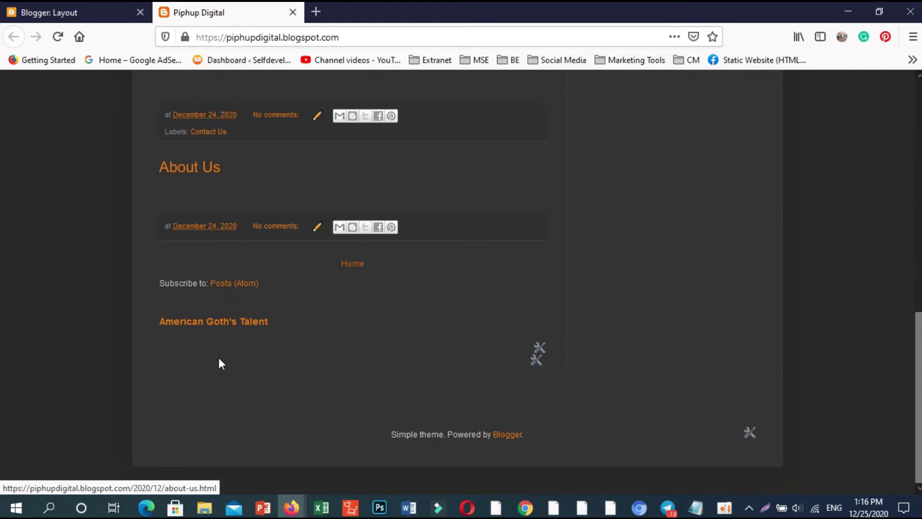
scroll(219, 322, up, 10)
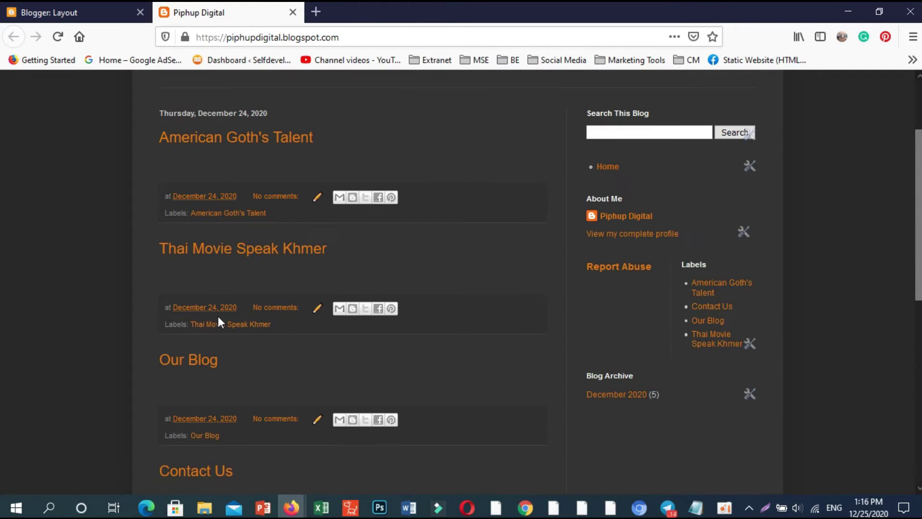
scroll(218, 320, up, 2)
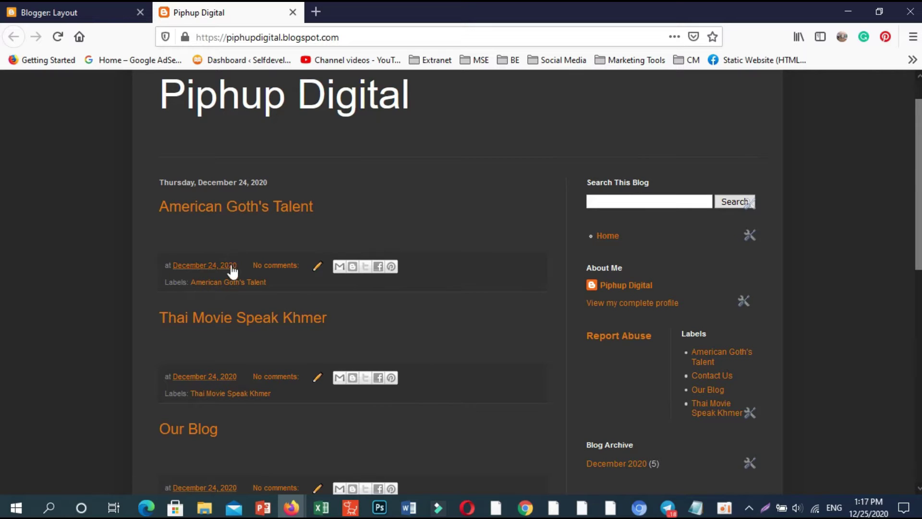
Open the American Goth's Talent label page in a new tab and copy its URL.
middle_click(236, 287)
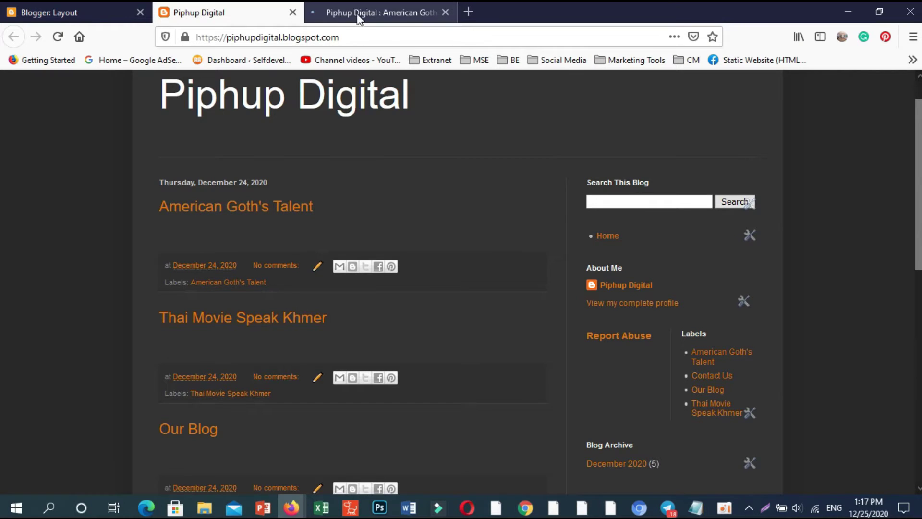
click(356, 14)
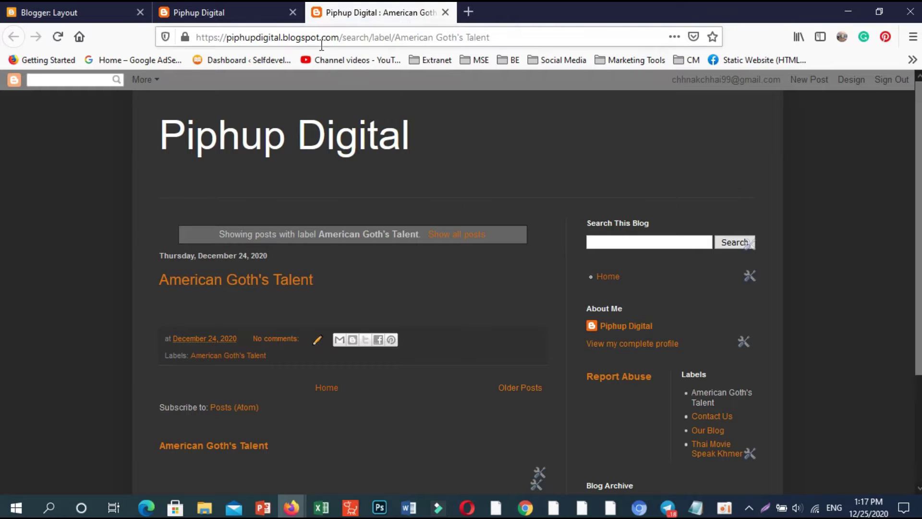
click(322, 43)
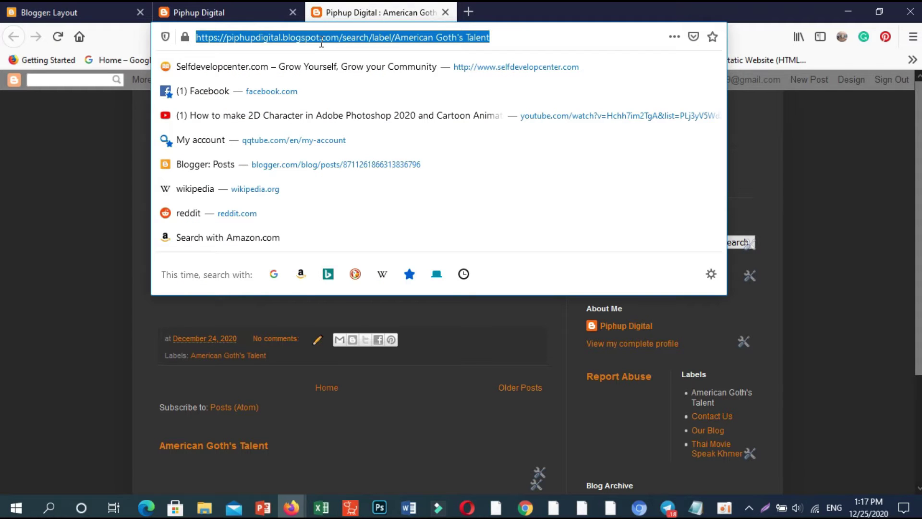
right_click(321, 38)
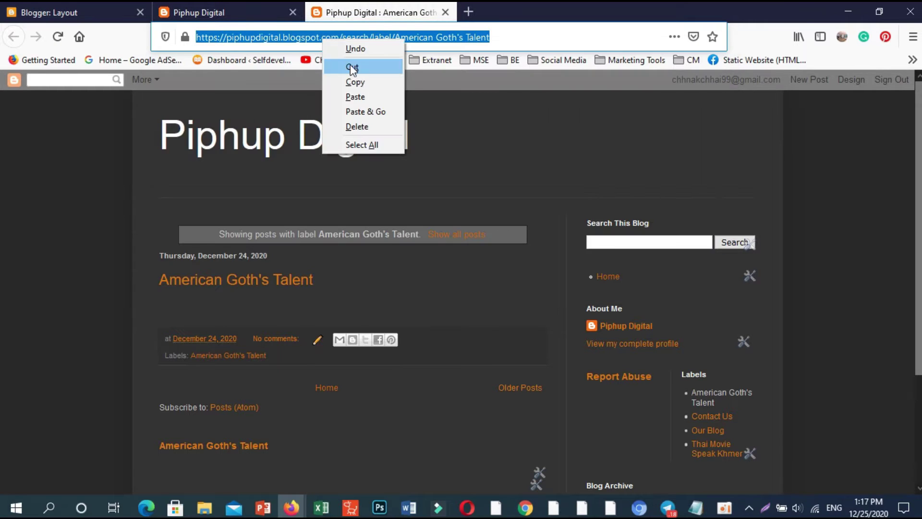
click(358, 79)
click(102, 12)
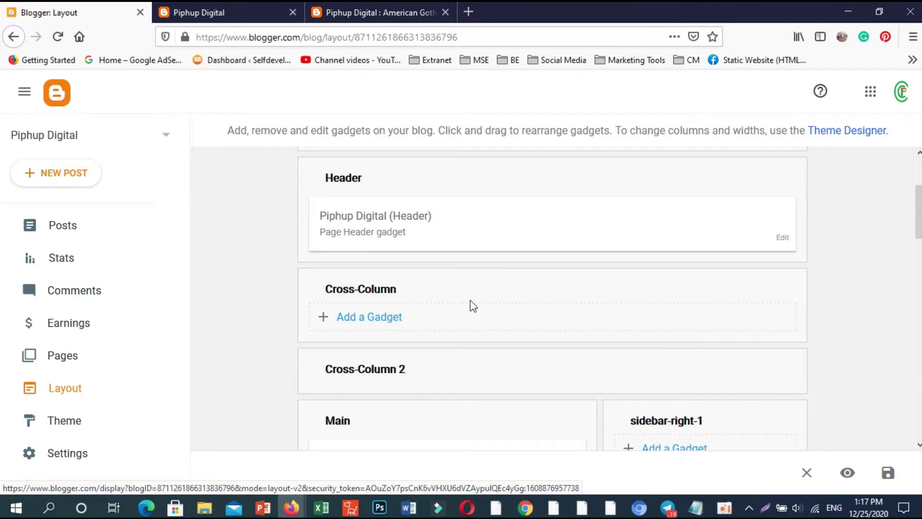
Glance at the live blog, then return to the Layout editor.
click(214, 15)
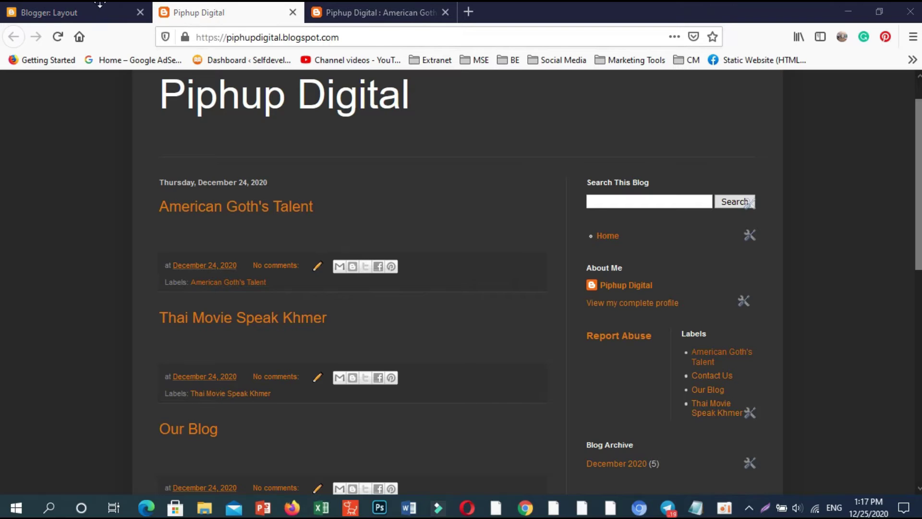
click(103, 8)
scroll(457, 332, down, 2)
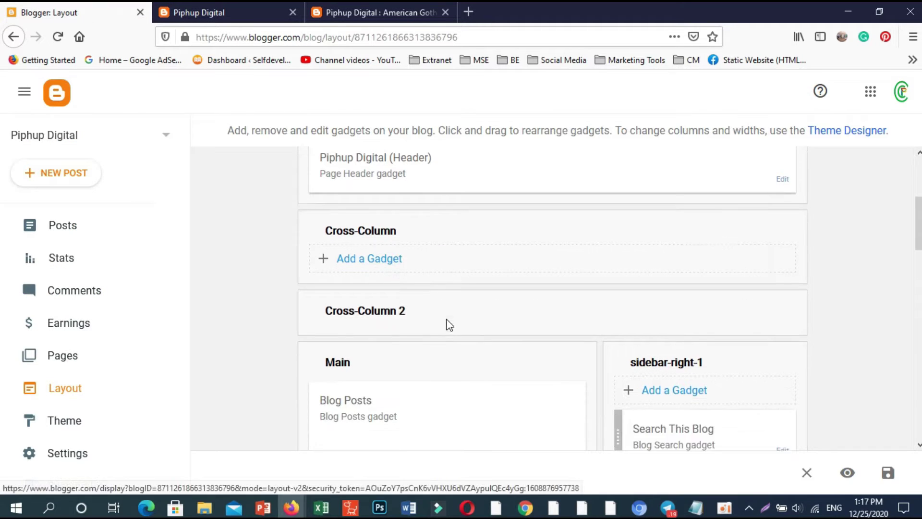
scroll(402, 276, up, 1)
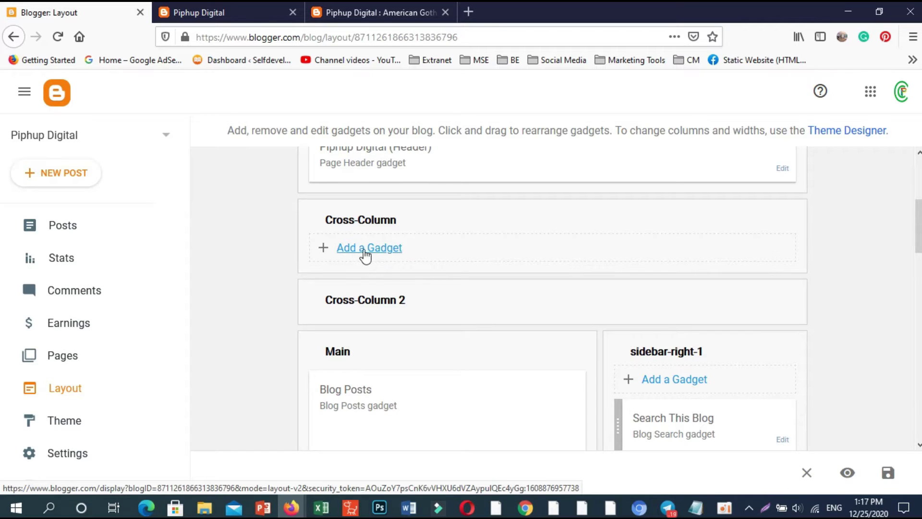
scroll(367, 272, down, 4)
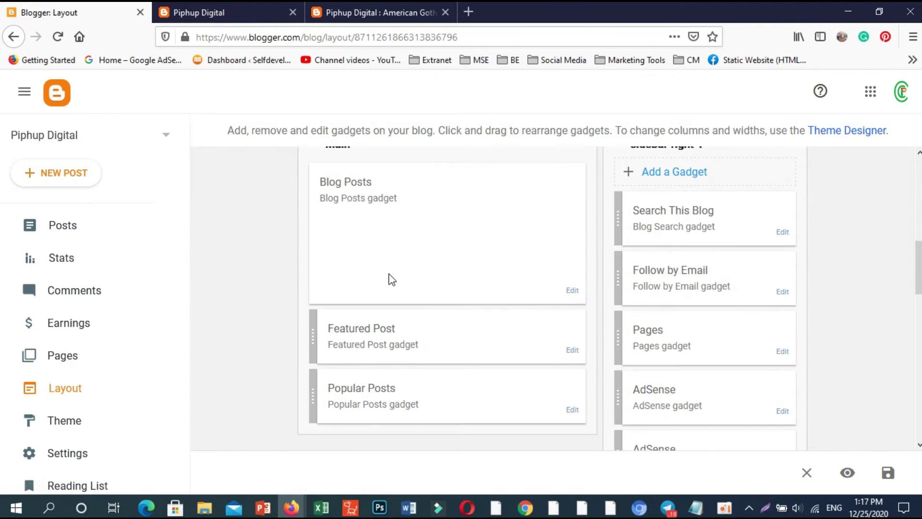
scroll(466, 283, up, 1)
scroll(468, 288, up, 4)
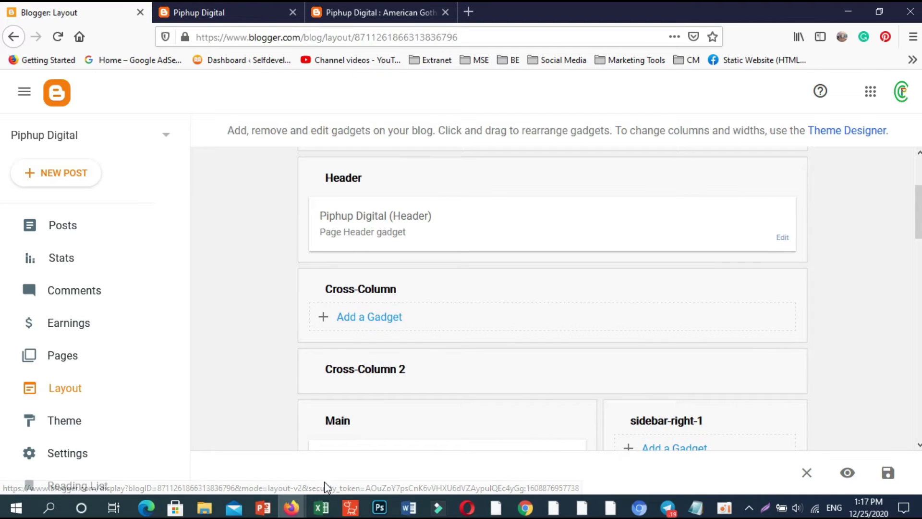
Bring the Add a Gadget window forward and choose the Pages gadget.
click(294, 507)
click(358, 468)
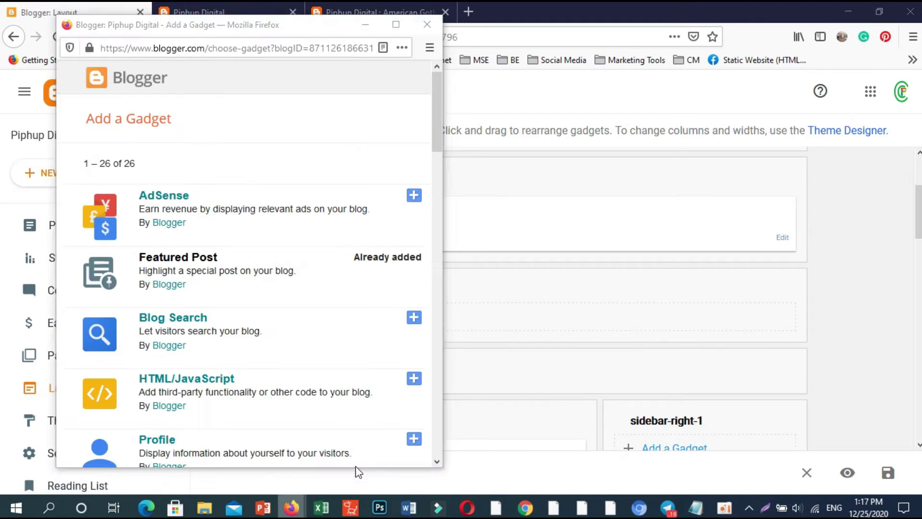
scroll(179, 305, down, 5)
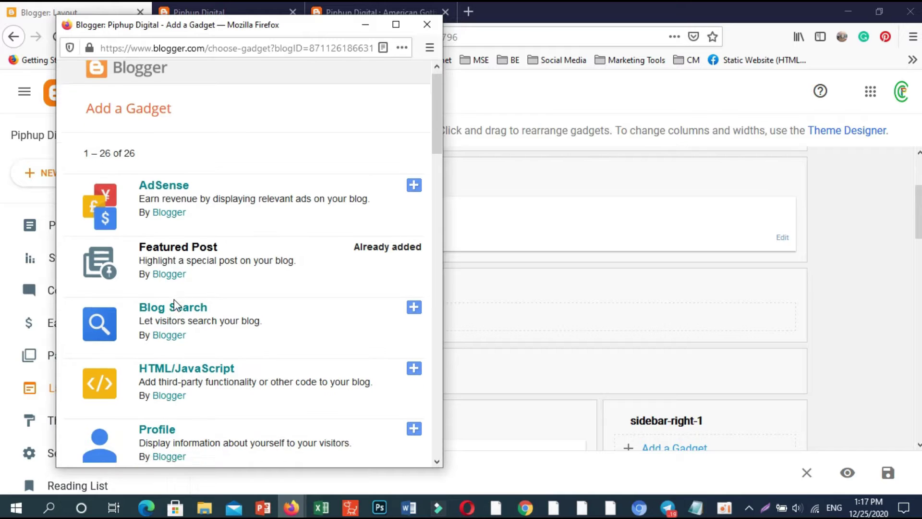
scroll(262, 315, down, 1)
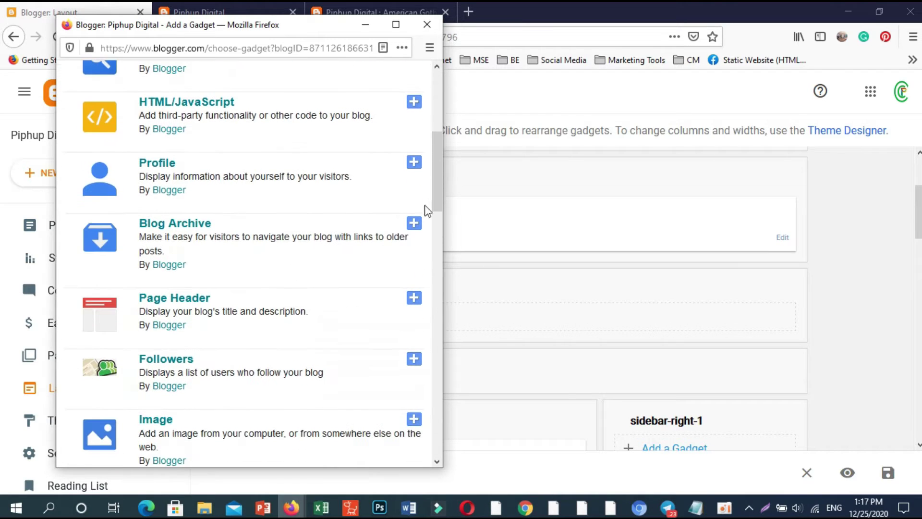
drag(434, 194, 437, 257)
click(414, 262)
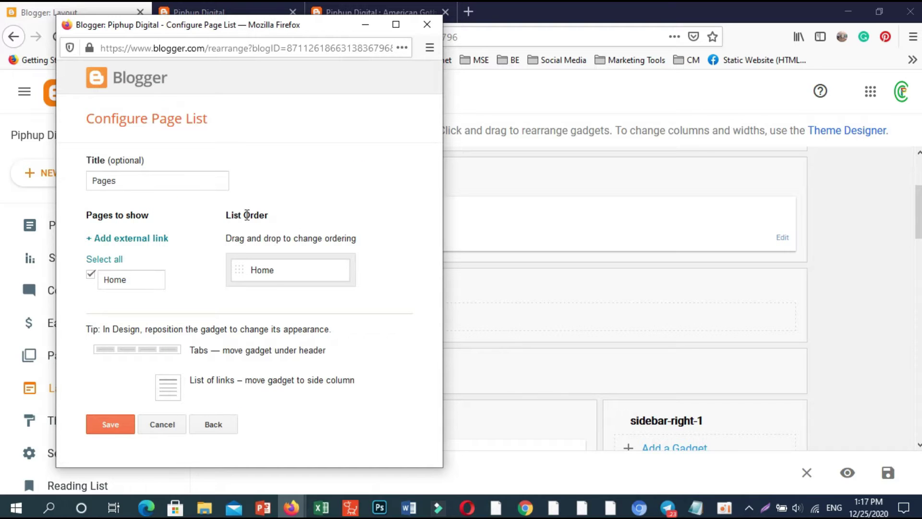
Start an external link with the American Goth's Talent label URL as its web address.
click(149, 239)
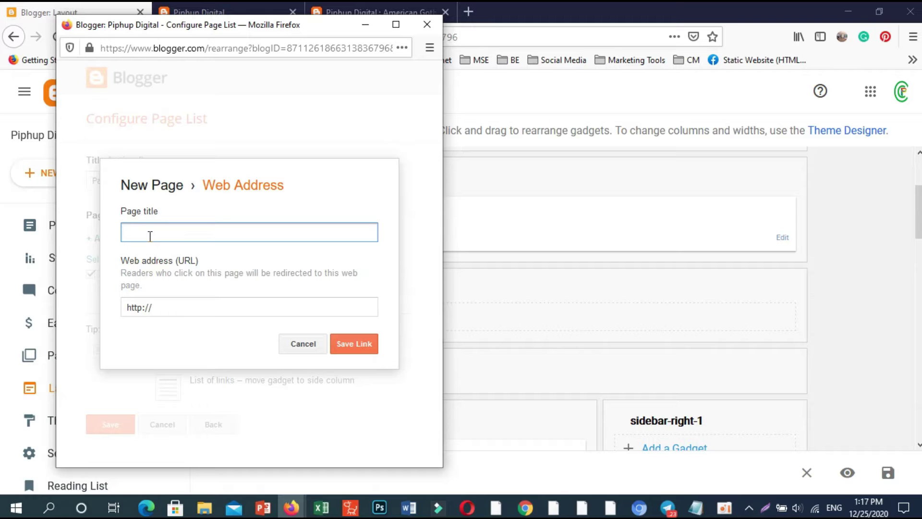
click(170, 302)
key(ctrl+a)
key(ctrl+v)
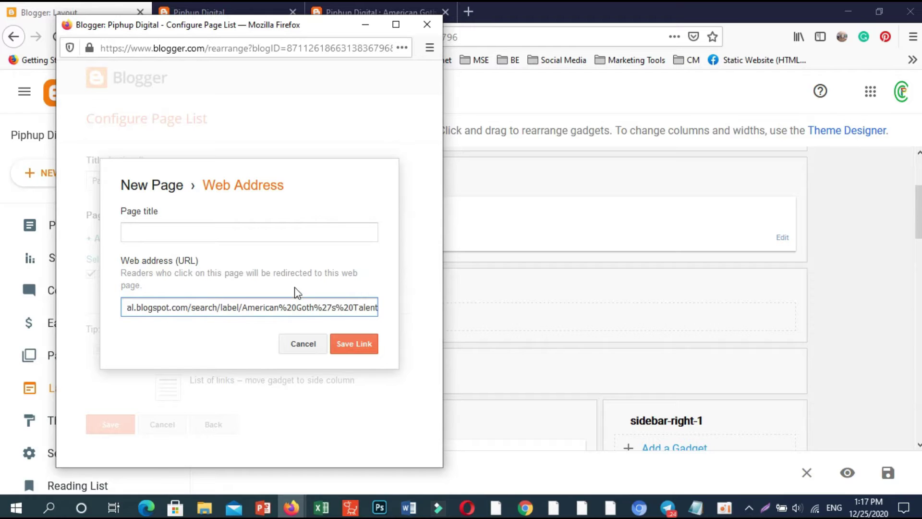
click(243, 233)
drag(212, 29, 331, 89)
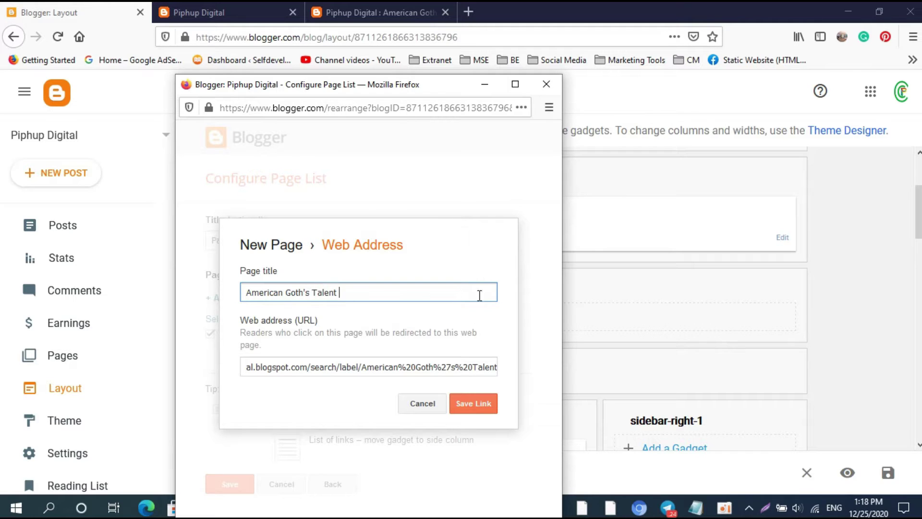
click(406, 16)
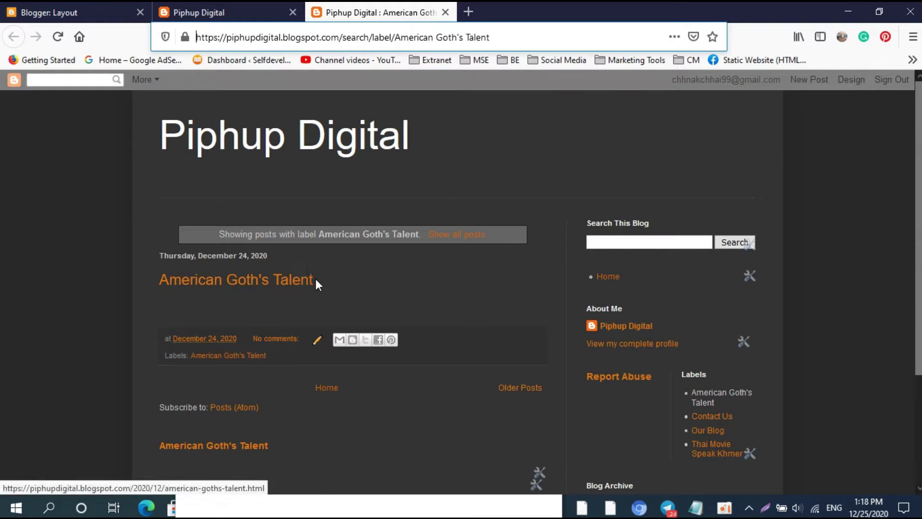
Switch between the blog home, label page and Layout tabs, ending on Layout.
click(226, 14)
click(120, 11)
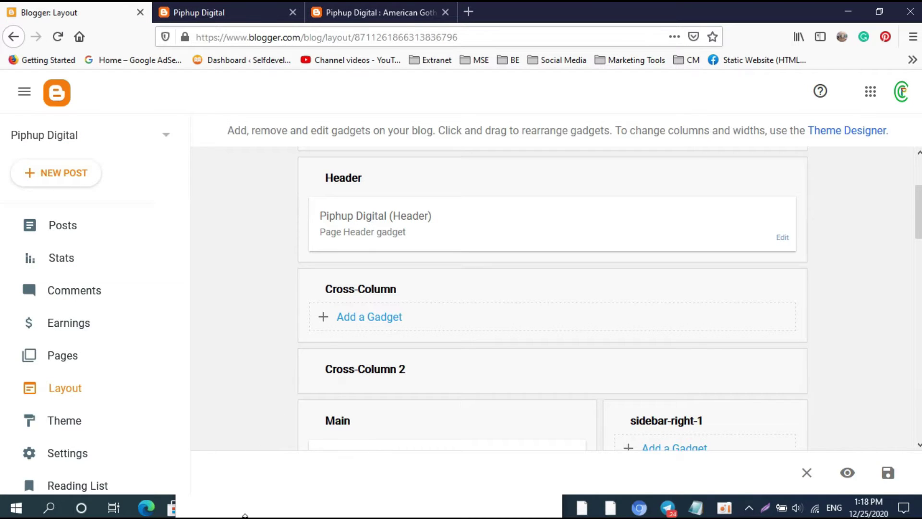
click(346, 18)
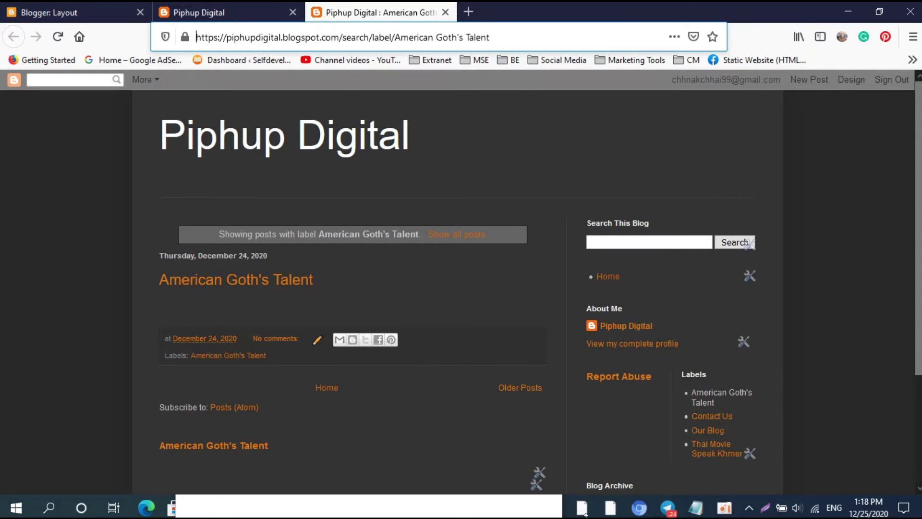
click(237, 10)
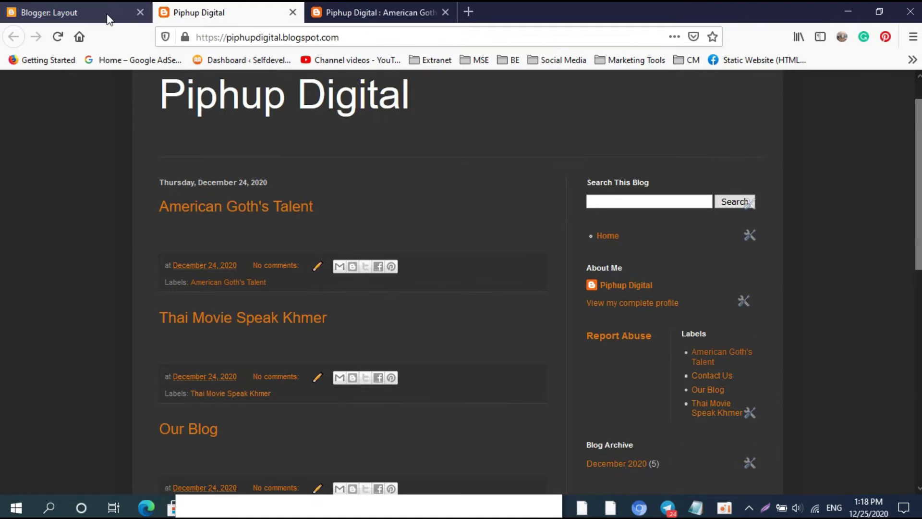
click(109, 20)
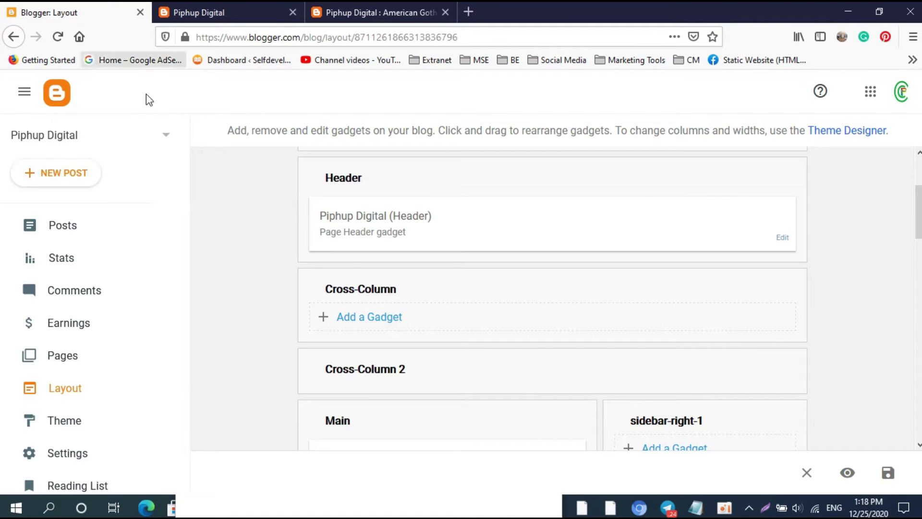
Open Add a Gadget and choose the Pages gadget.
click(373, 321)
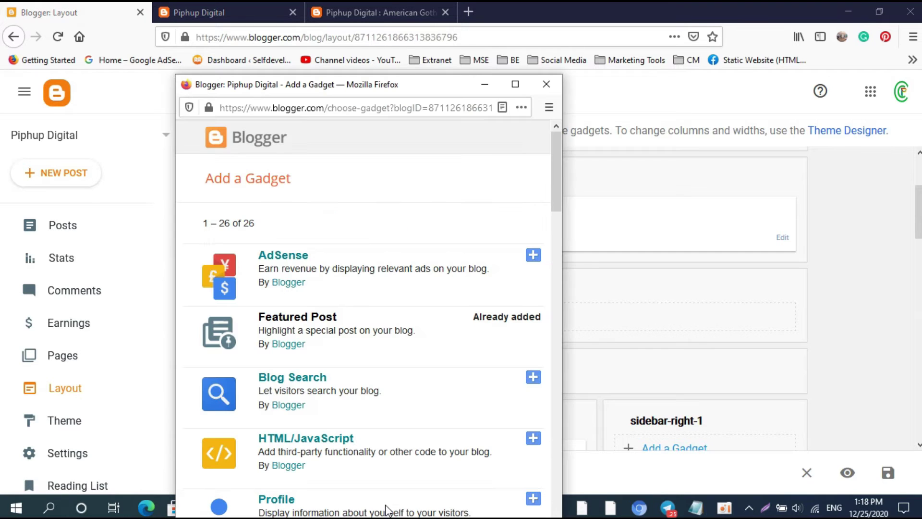
scroll(406, 372, down, 6)
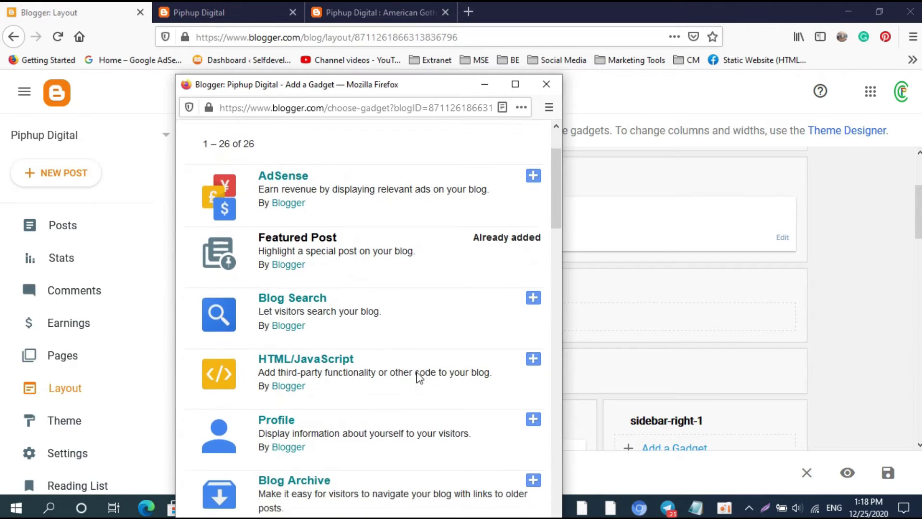
scroll(428, 370, down, 3)
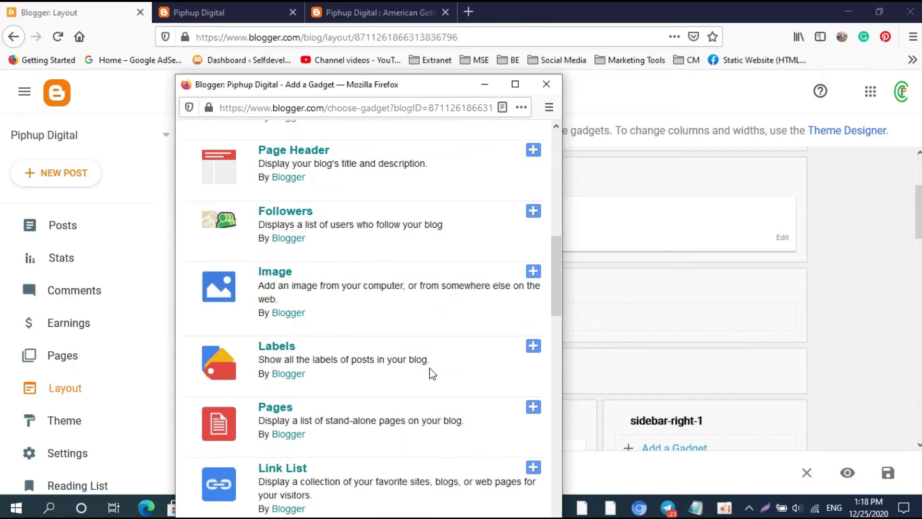
click(532, 408)
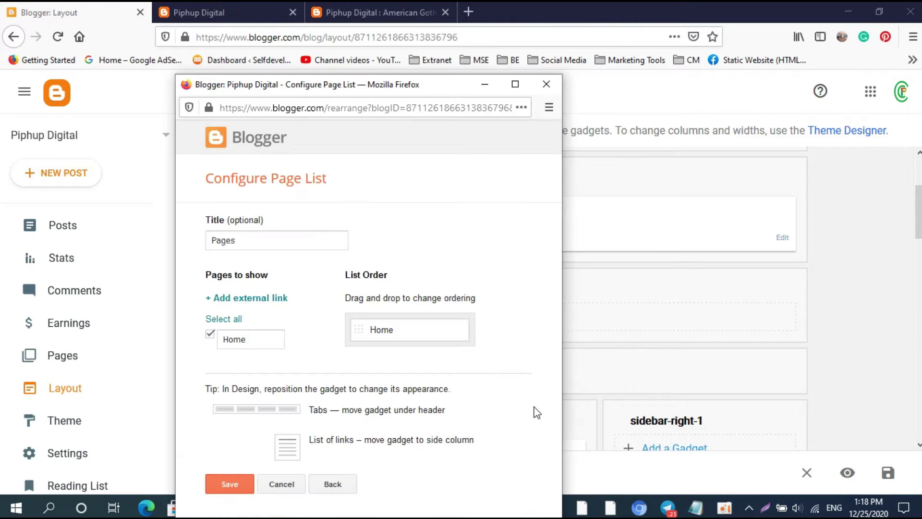
Save an American Goth's Talent external link using the pasted label page URL.
click(263, 300)
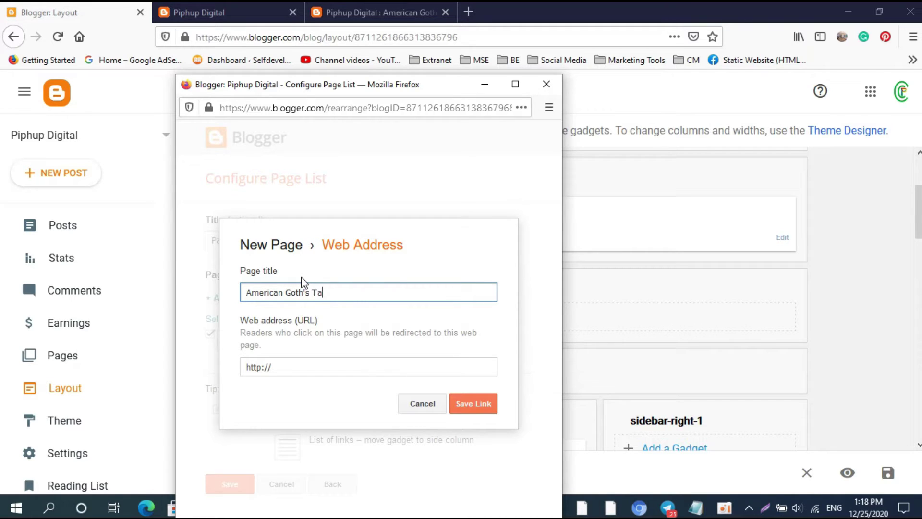
click(305, 365)
key(ctrl+a)
text(https://piphupdigital.blogspot.com/search/label/American%20Goth%27s%20Talent)
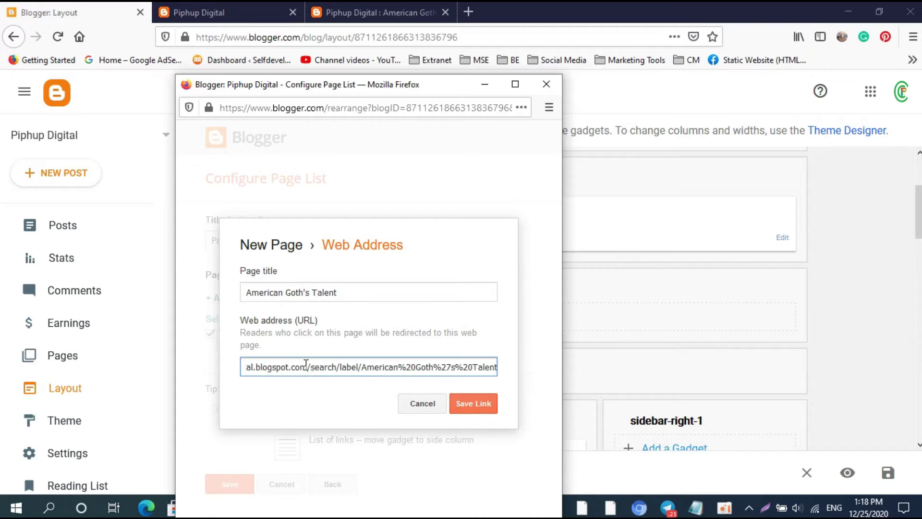
click(470, 406)
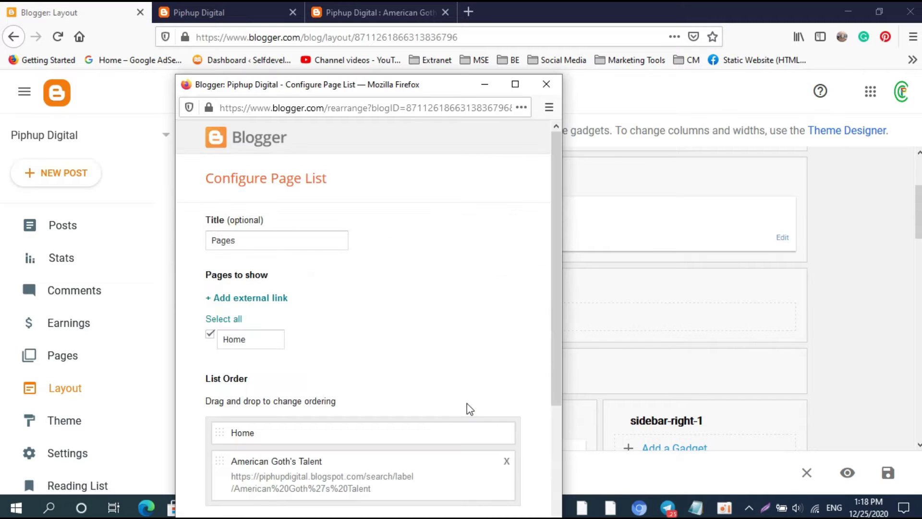
scroll(387, 368, down, 3)
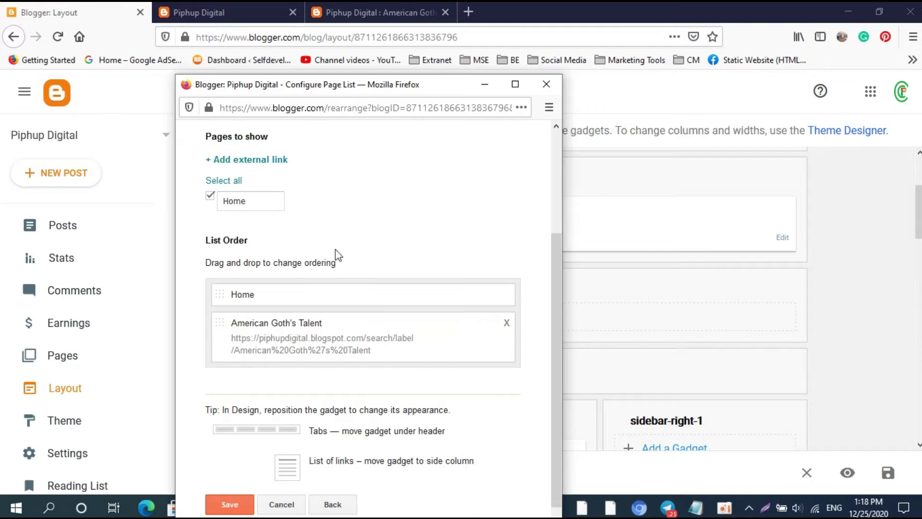
click(354, 13)
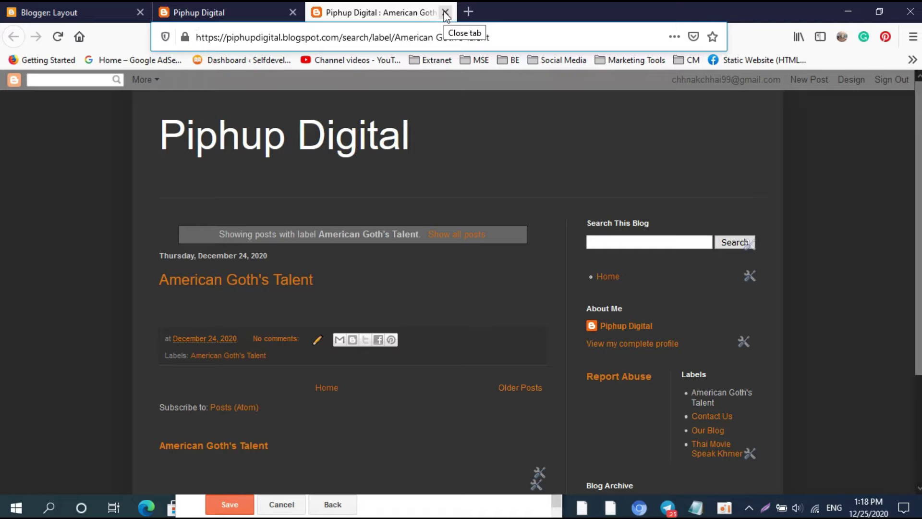
Close the American Goth's Talent label page and open the Thai Movie Speak Khmer label in a new tab.
click(446, 14)
scroll(241, 278, down, 2)
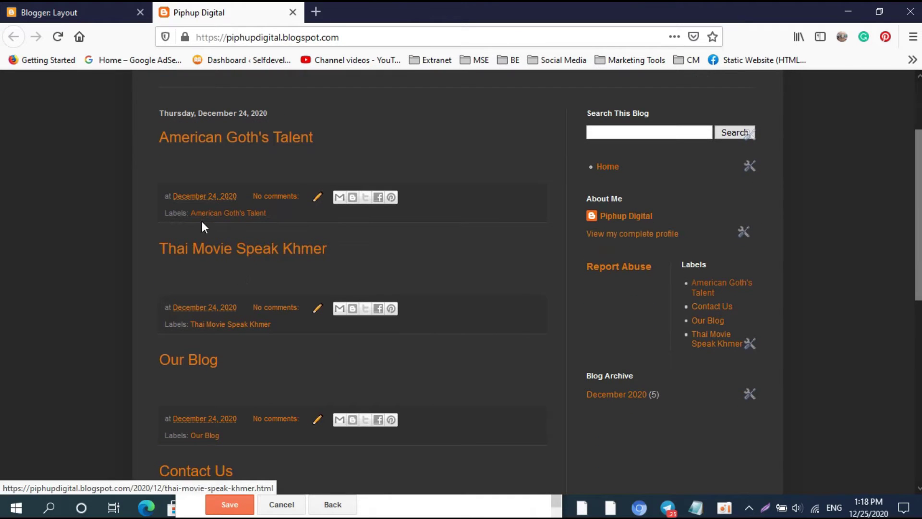
middle_click(225, 325)
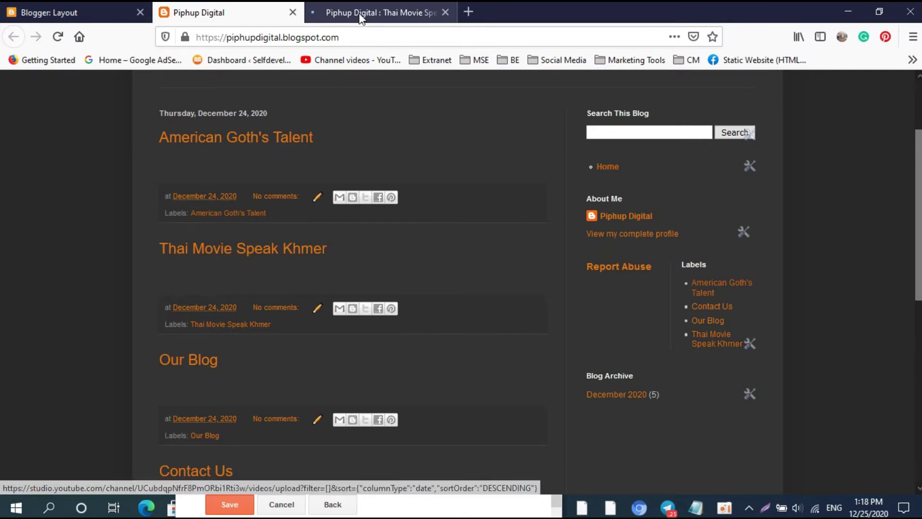
click(377, 13)
Copy the Thai Movie Speak Khmer label page address and return to the page list configuration.
click(377, 37)
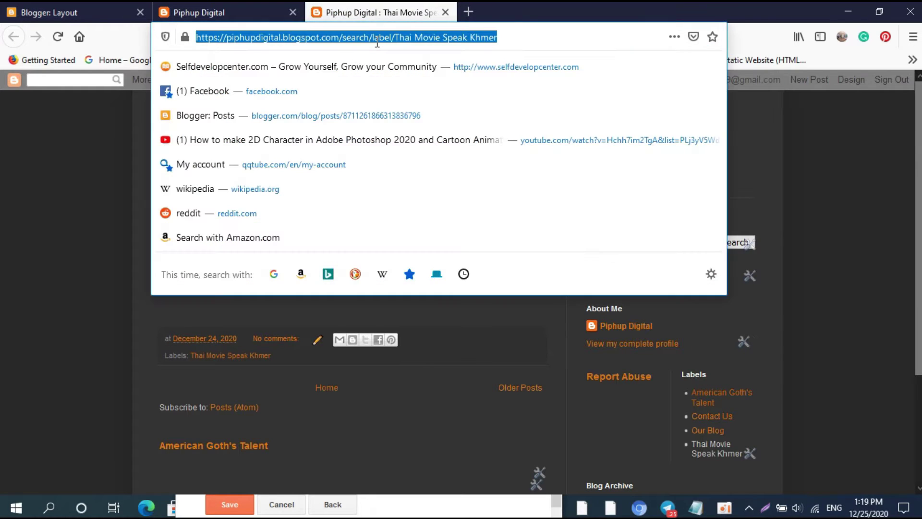
right_click(379, 39)
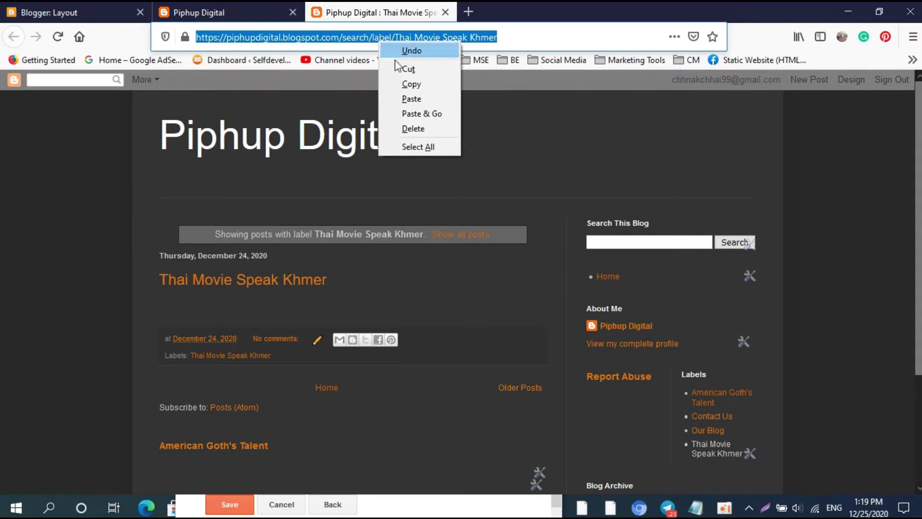
click(408, 82)
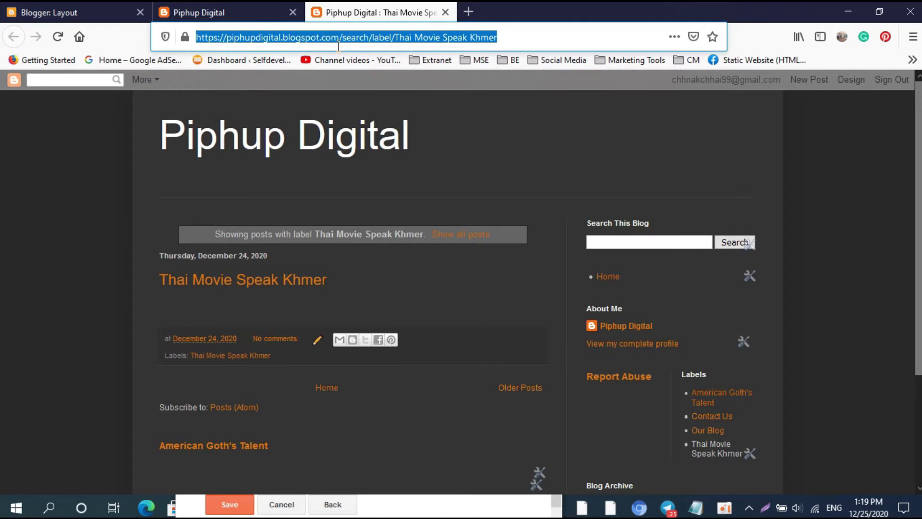
key(alt+Tab)
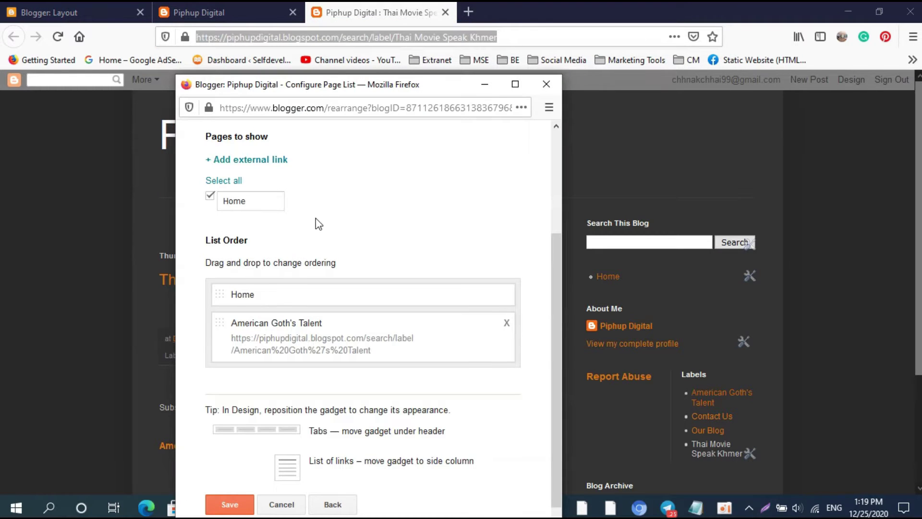
Add a Thai Movie Speak Khmer external link using the pasted label page address and save it.
scroll(316, 218, down, 1)
drag(426, 93, 274, 24)
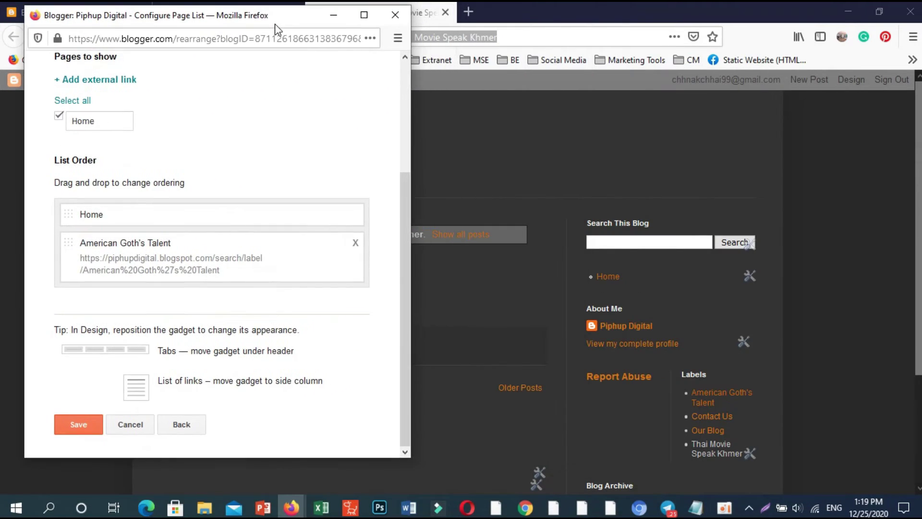
click(110, 81)
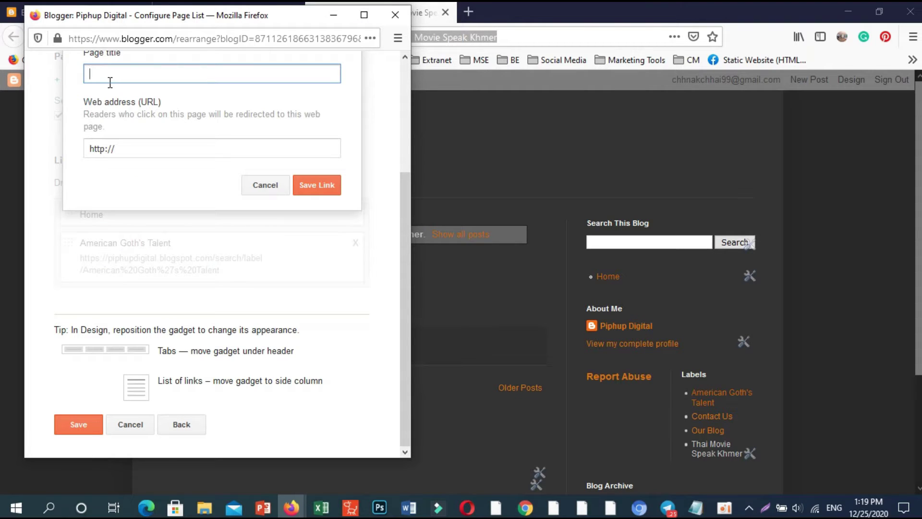
text(Th)
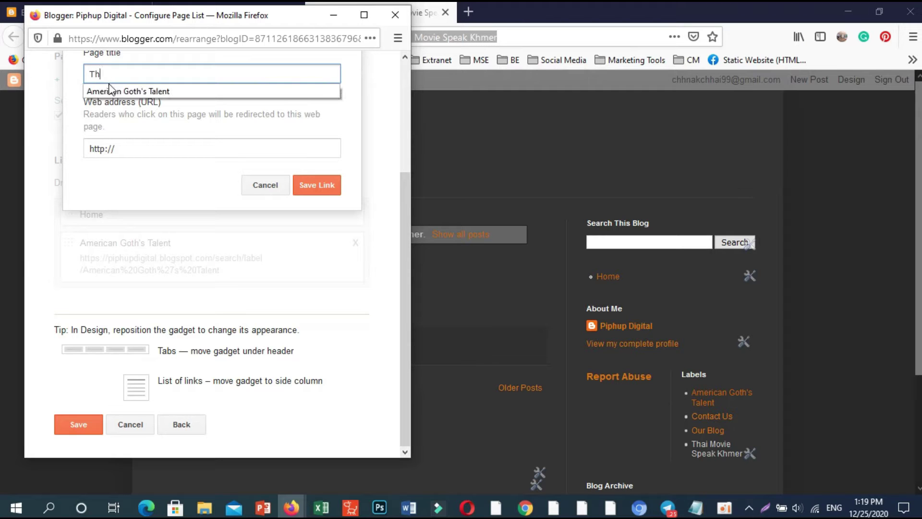
text(ai Movie Speak Khmer)
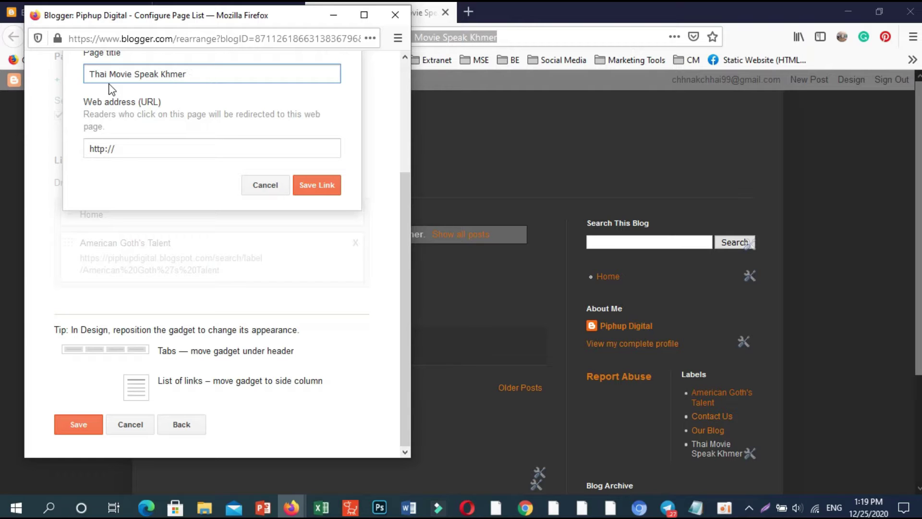
click(129, 148)
key(ctrl+a)
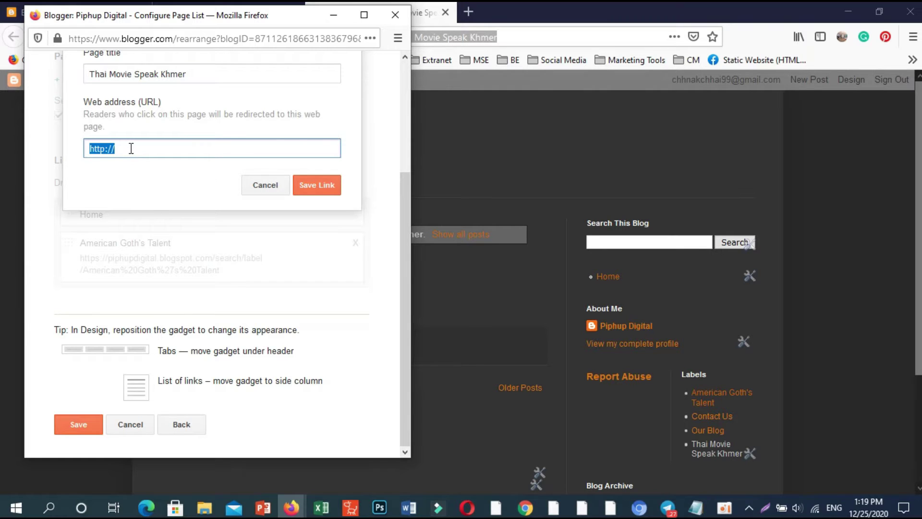
key(ctrl+v)
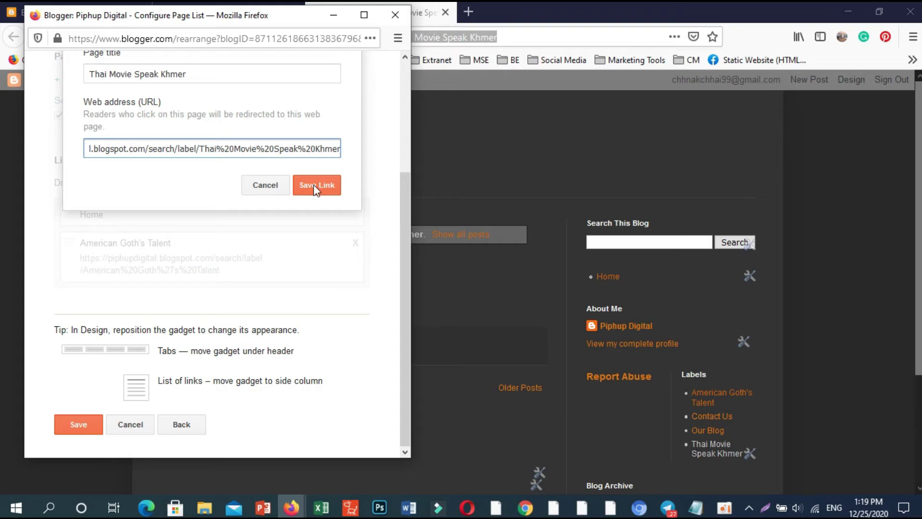
click(316, 186)
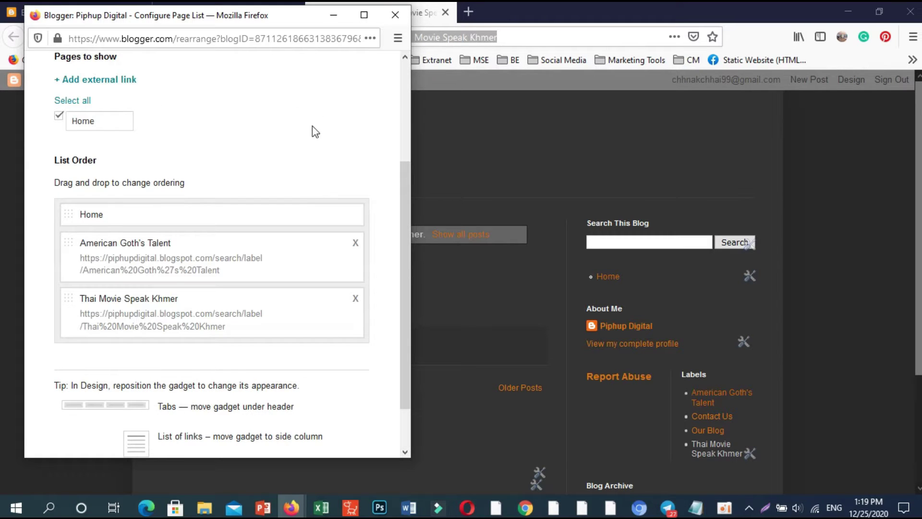
Move the page list window aside and close the Thai Movie Speak Khmer label page.
drag(282, 18, 250, 50)
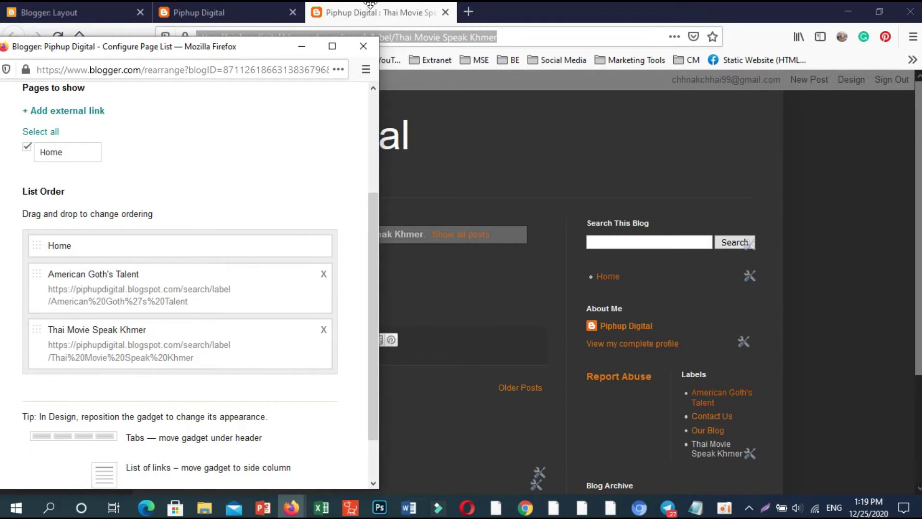
click(370, 5)
click(446, 13)
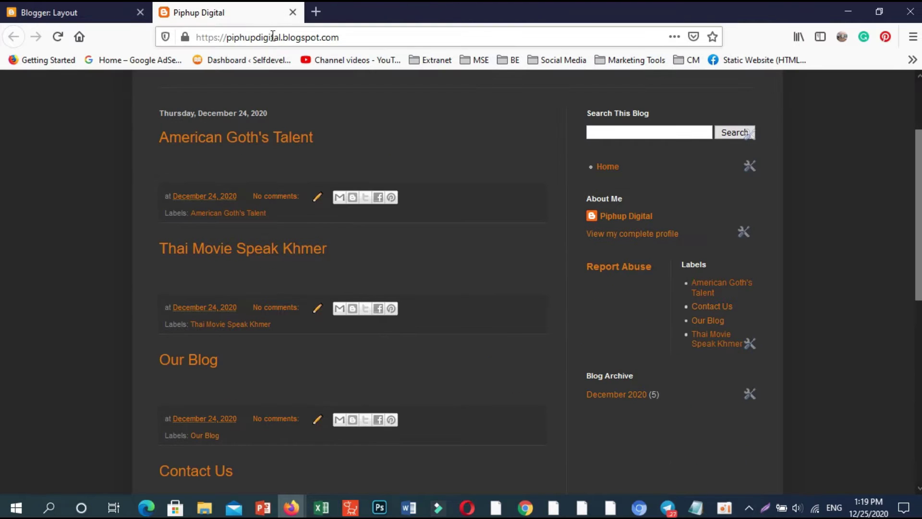
Open the Our Blog label page in a new tab, copy its URL, and return to Configure Page List.
scroll(232, 240, down, 3)
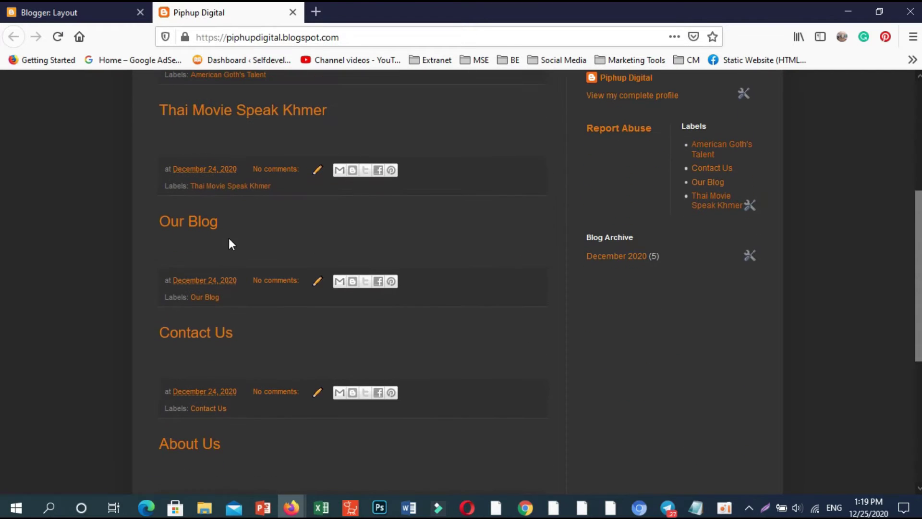
middle_click(209, 299)
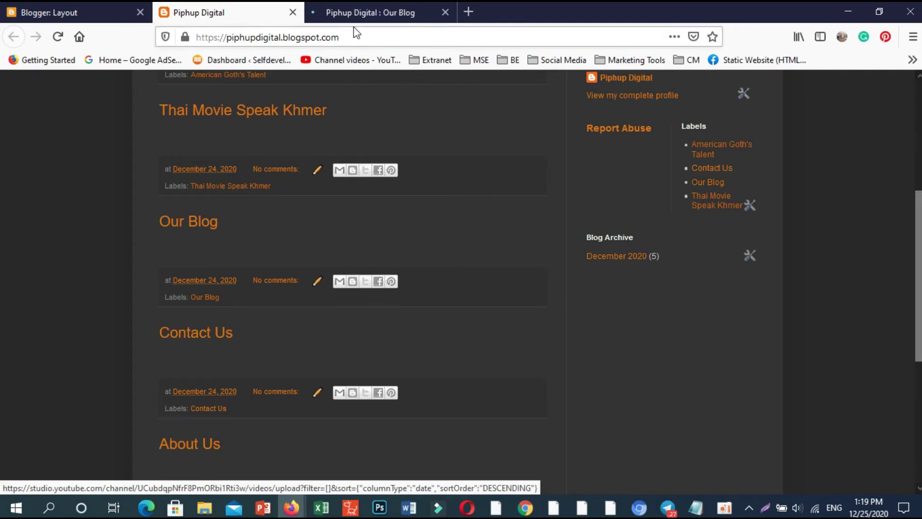
click(360, 14)
click(416, 38)
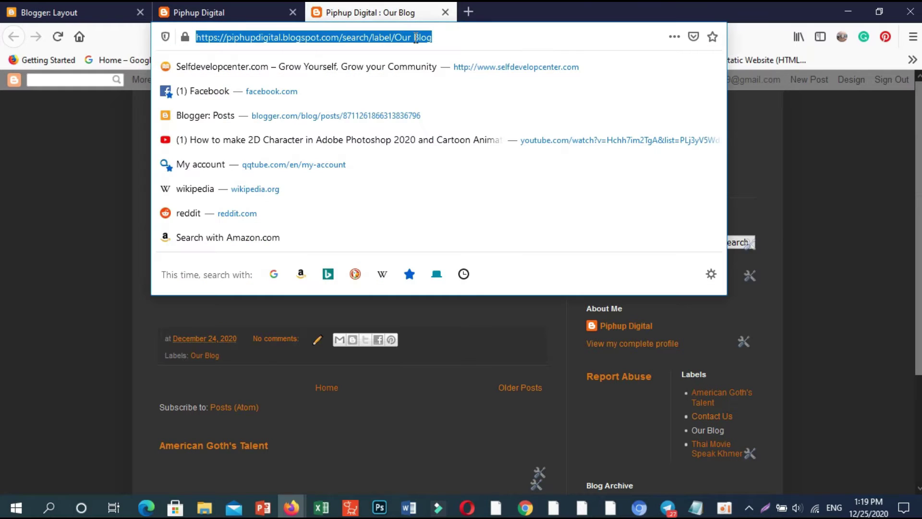
right_click(416, 38)
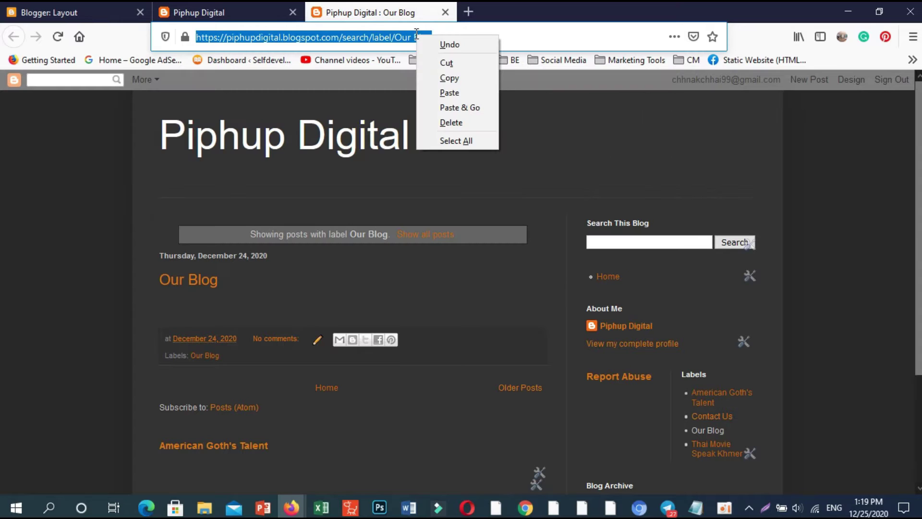
click(440, 77)
key(alt+Tab)
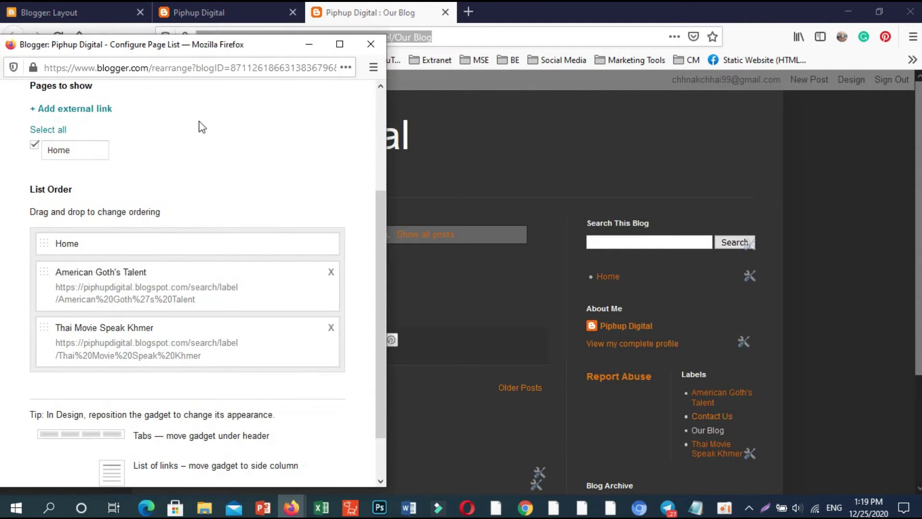
Add an external link titled Our Blog with the pasted label page URL and save it.
scroll(109, 241, down, 2)
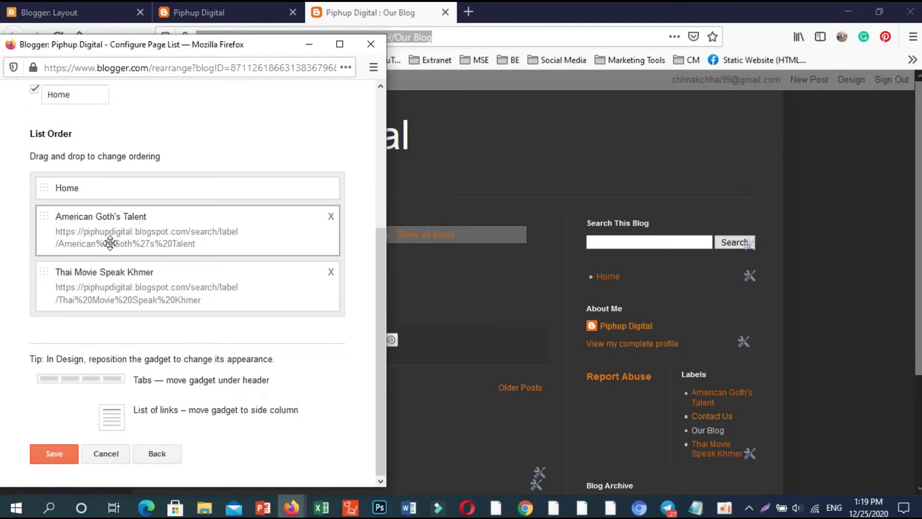
scroll(110, 243, up, 5)
click(88, 191)
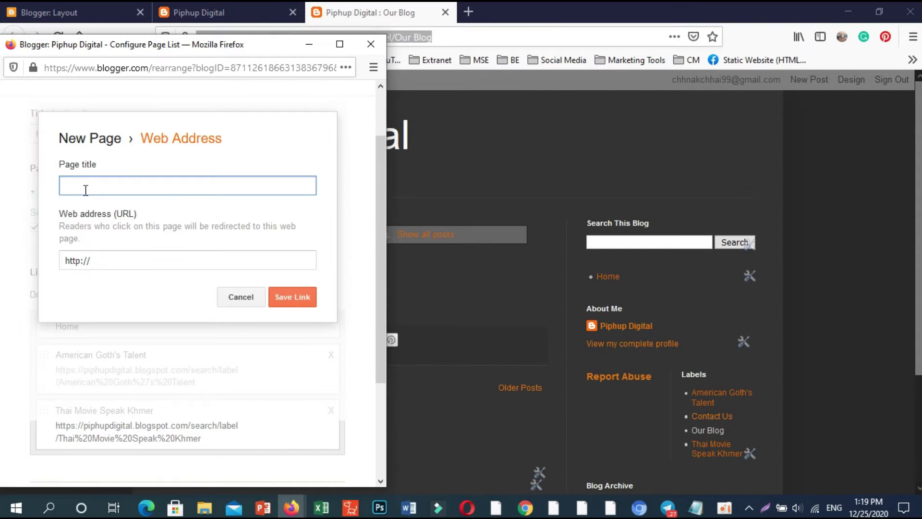
click(86, 190)
text(O)
drag(110, 258, 28, 258)
right_click(80, 265)
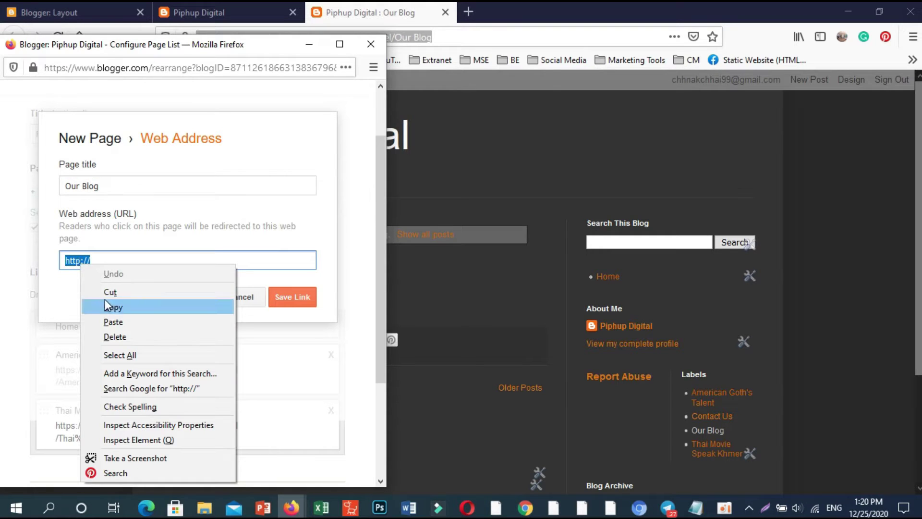
click(115, 321)
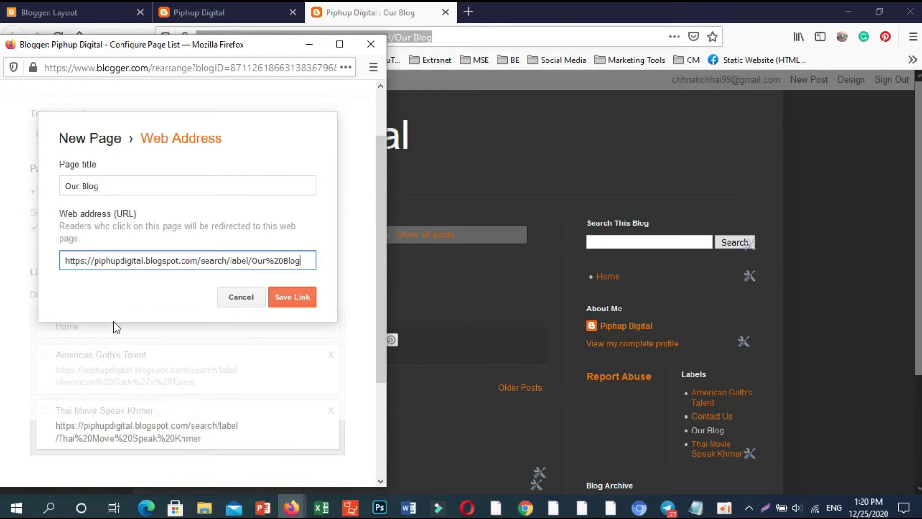
click(292, 298)
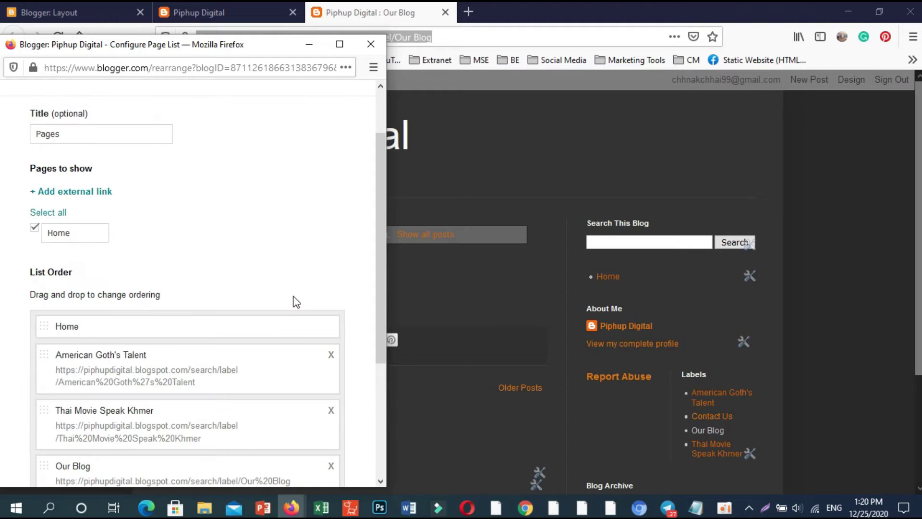
Close the Our Blog label page and open the Contact Us label page in a new tab.
click(238, 10)
click(345, 12)
click(445, 12)
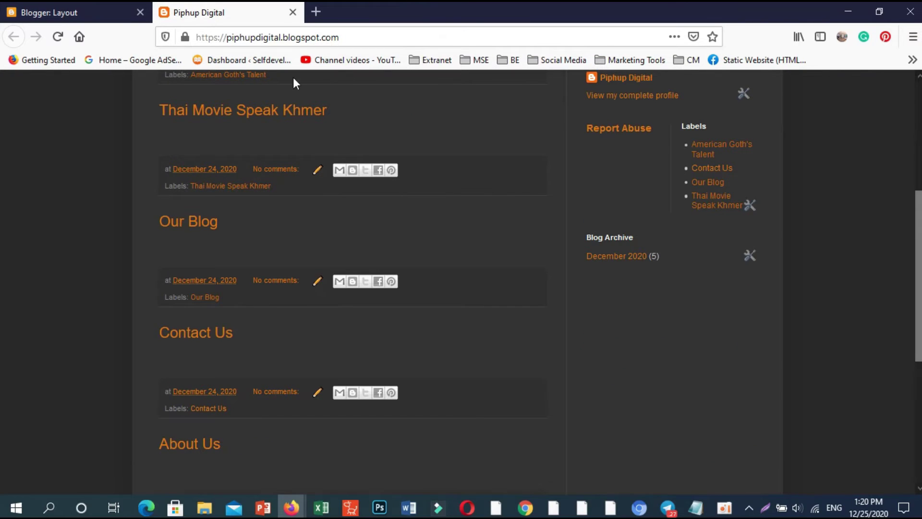
scroll(268, 209, down, 2)
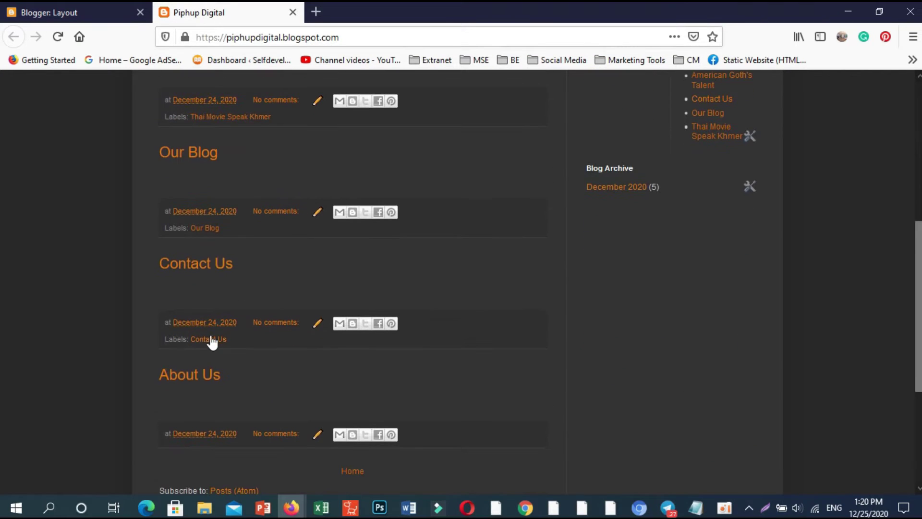
middle_click(212, 349)
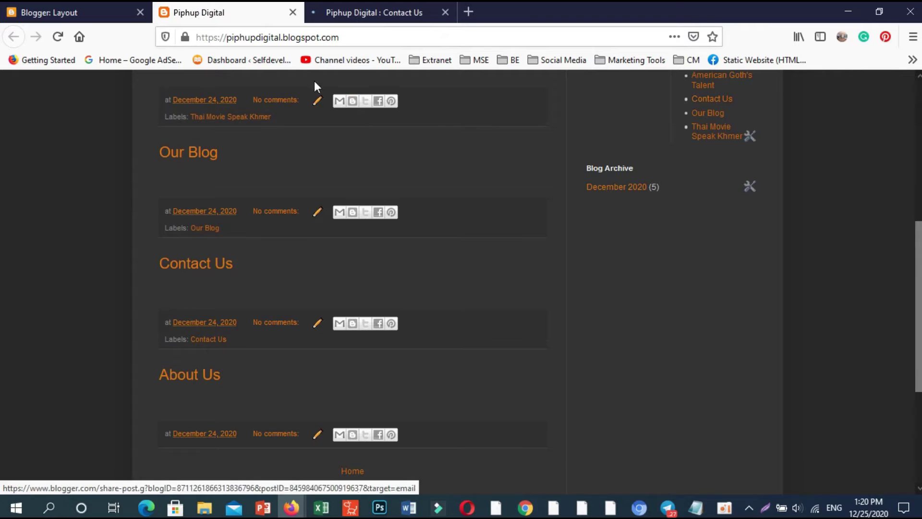
click(354, 16)
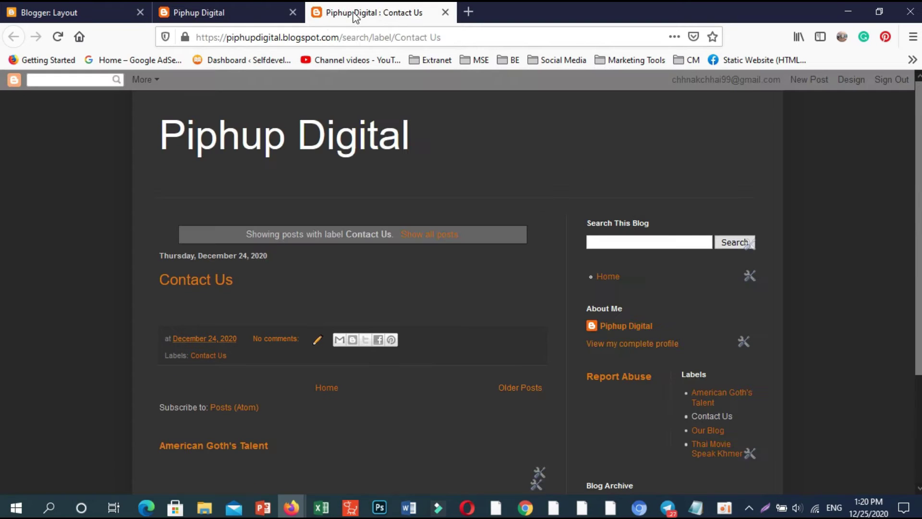
Copy the Contact Us label page address and return to the Configure Page List window.
scroll(338, 102, down, 3)
scroll(338, 99, down, 1)
scroll(338, 100, up, 3)
scroll(338, 100, down, 3)
scroll(339, 100, up, 2)
scroll(340, 100, up, 2)
click(344, 37)
right_click(348, 37)
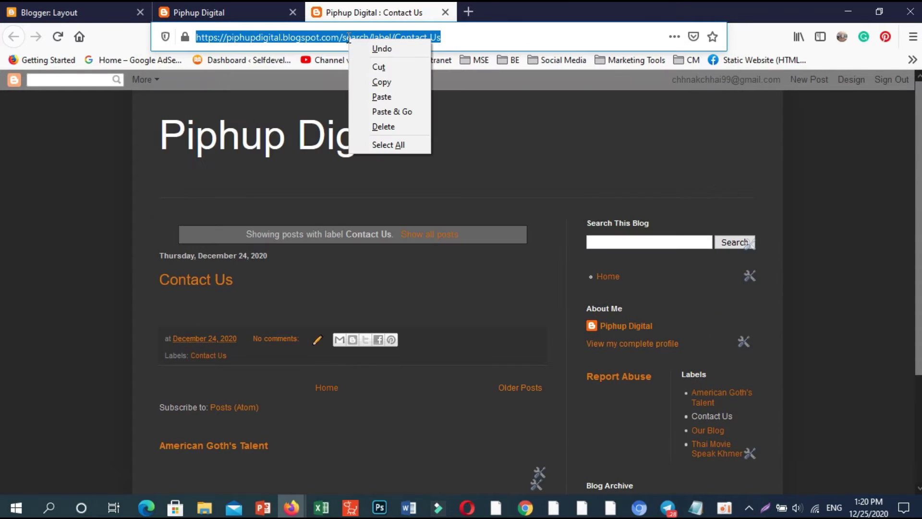
click(379, 82)
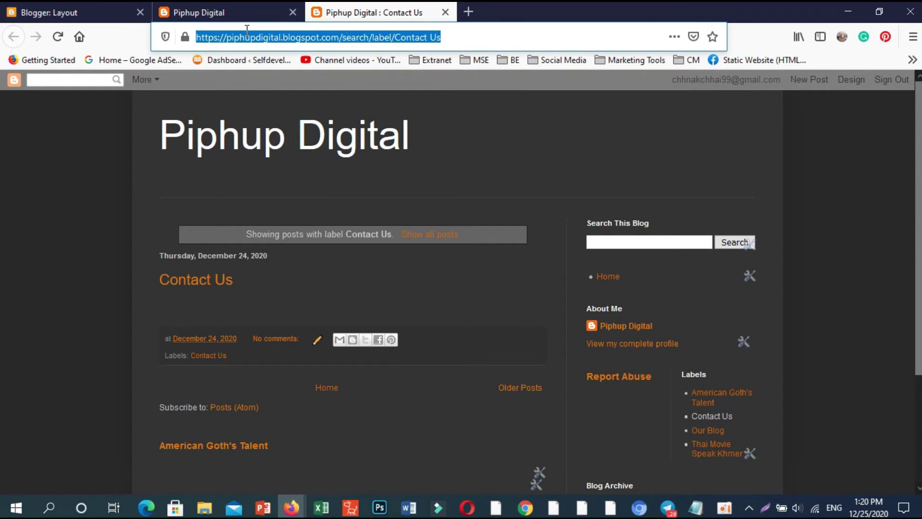
key(alt+Tab)
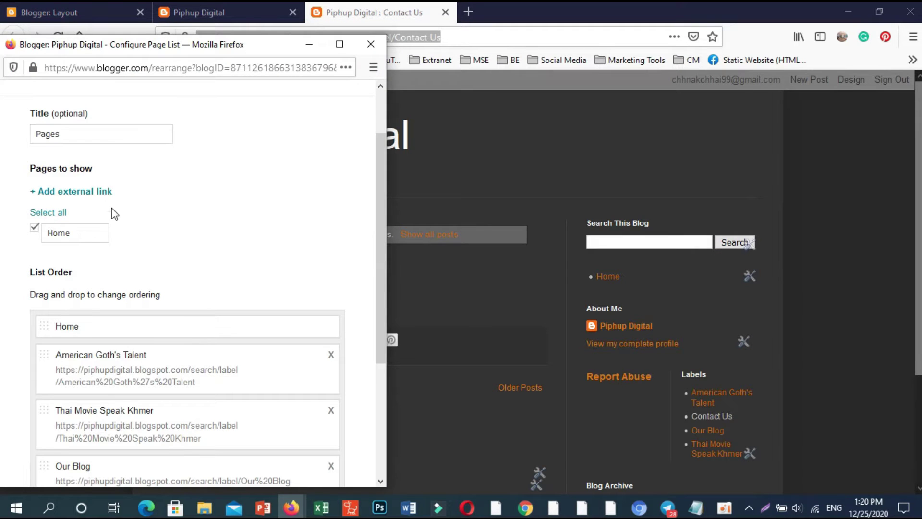
Add a Contact Us external link with the pasted label page address and save it.
click(78, 192)
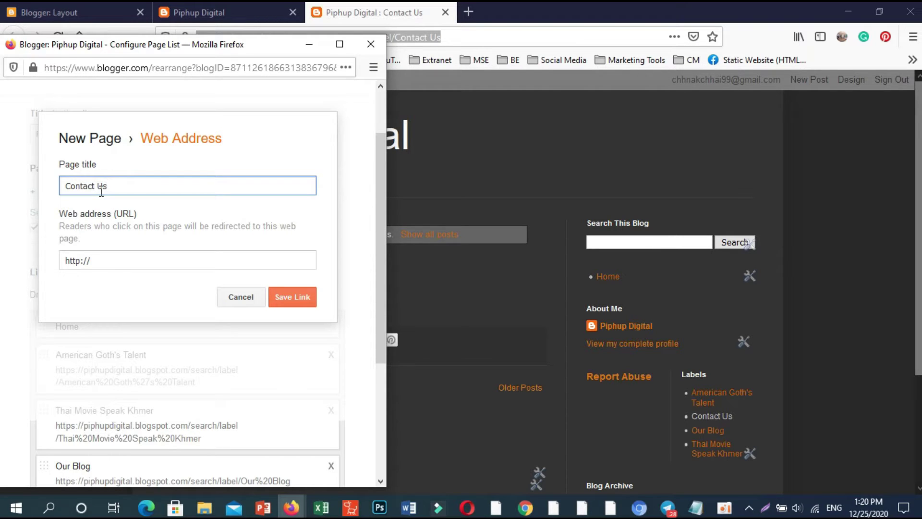
click(117, 260)
key(ctrl+a)
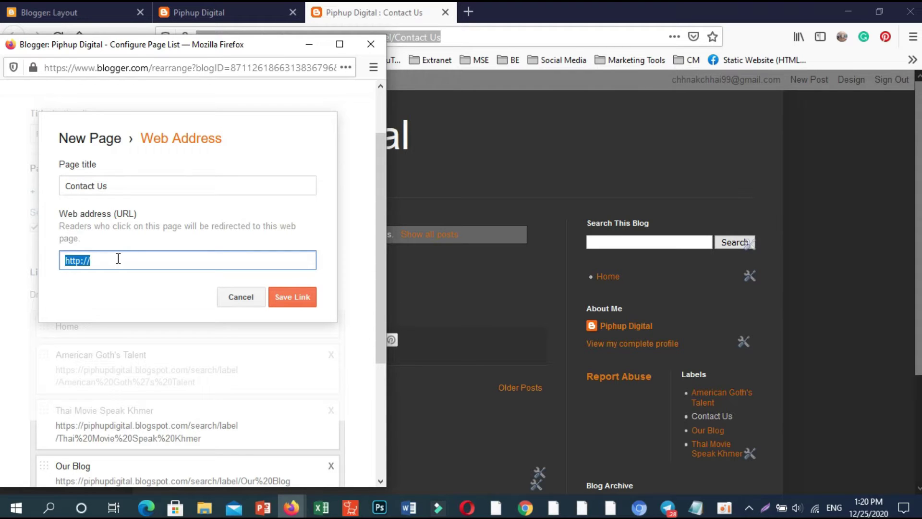
right_click(83, 260)
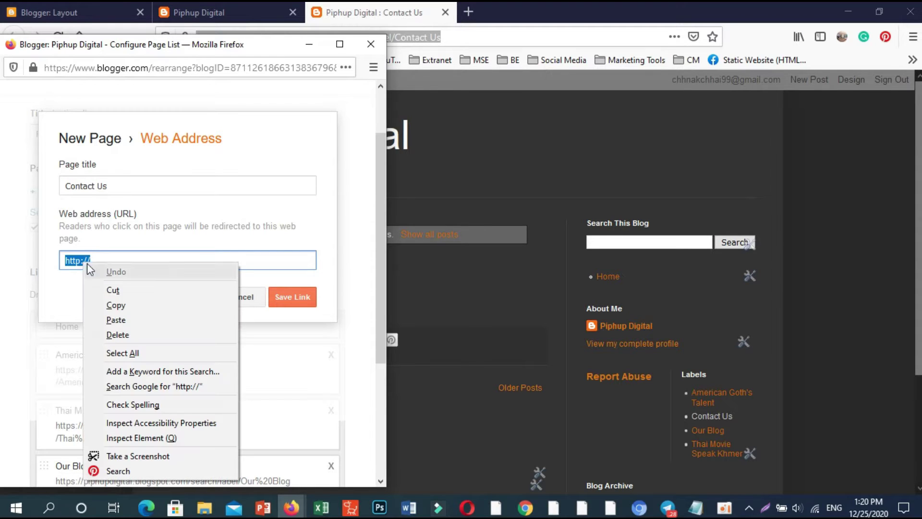
click(119, 318)
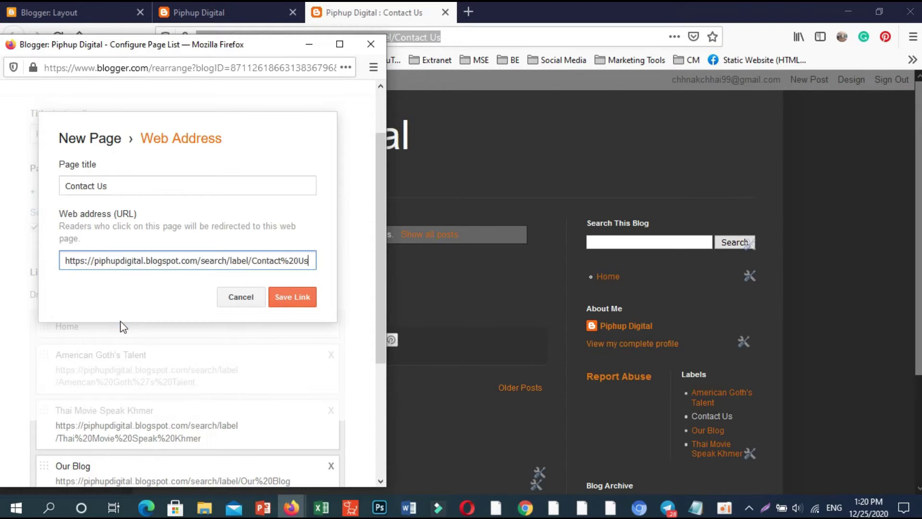
click(284, 296)
Drag Our Blog up in the List Order to sit right after Home.
scroll(206, 305, down, 4)
scroll(194, 306, up, 3)
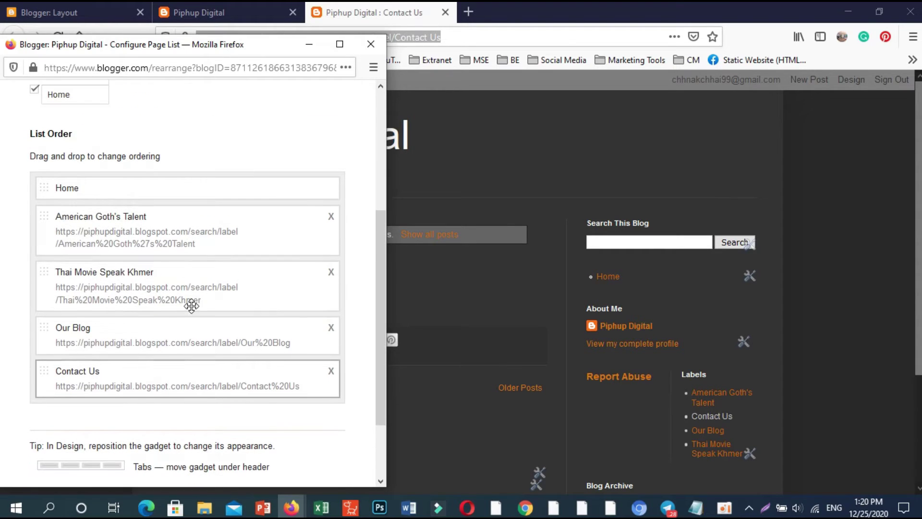
scroll(383, 297, up, 1)
scroll(384, 301, down, 1)
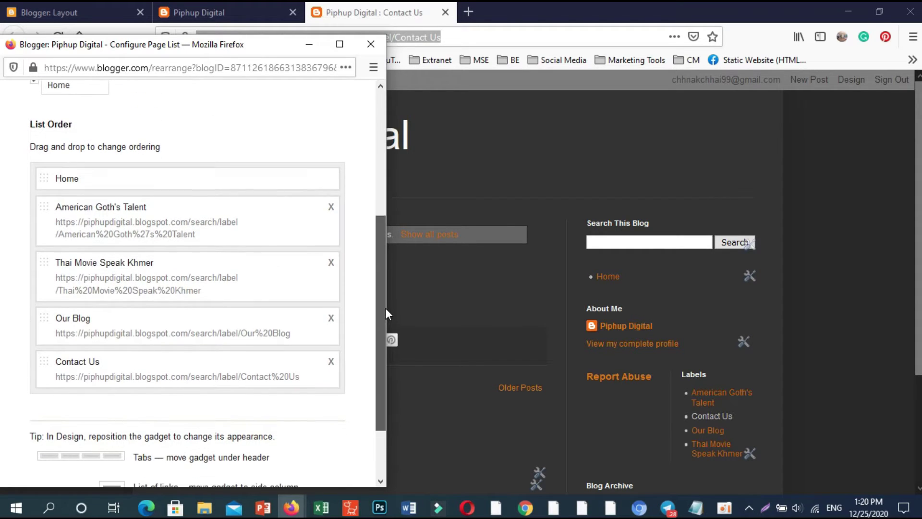
drag(85, 329, 144, 211)
click(354, 273)
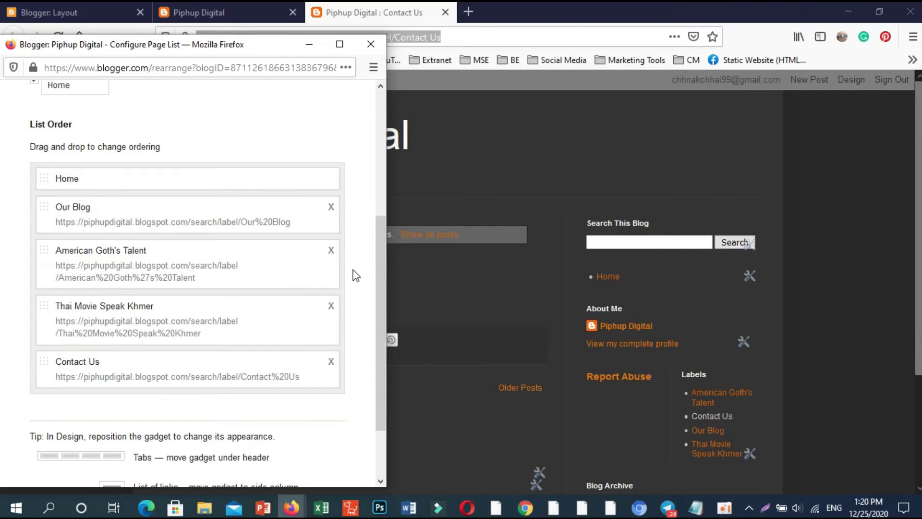
click(204, 14)
Close the Contact Us label page tab.
scroll(256, 254, down, 1)
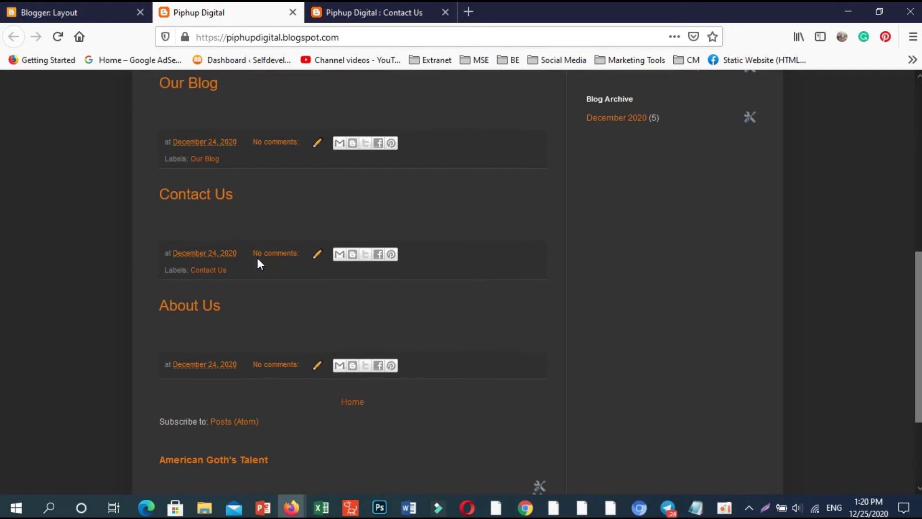
scroll(257, 257, down, 2)
scroll(253, 259, up, 1)
scroll(253, 258, up, 1)
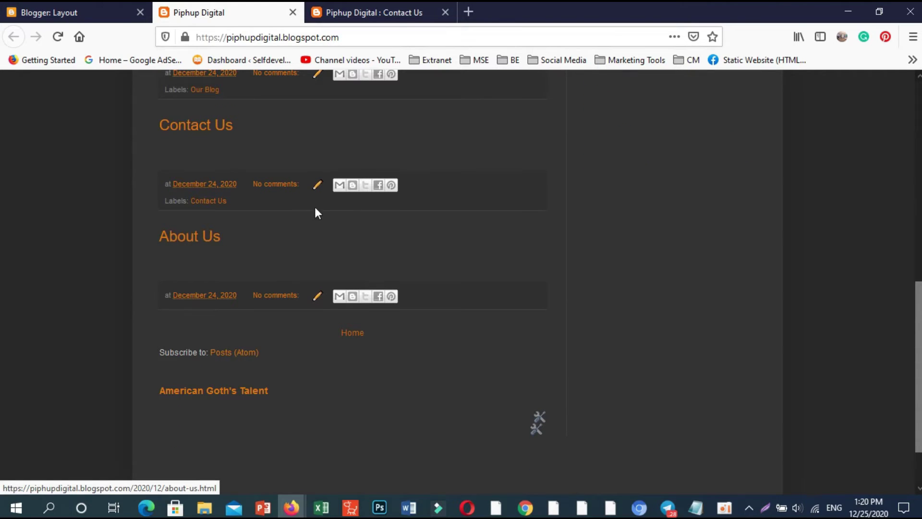
click(382, 18)
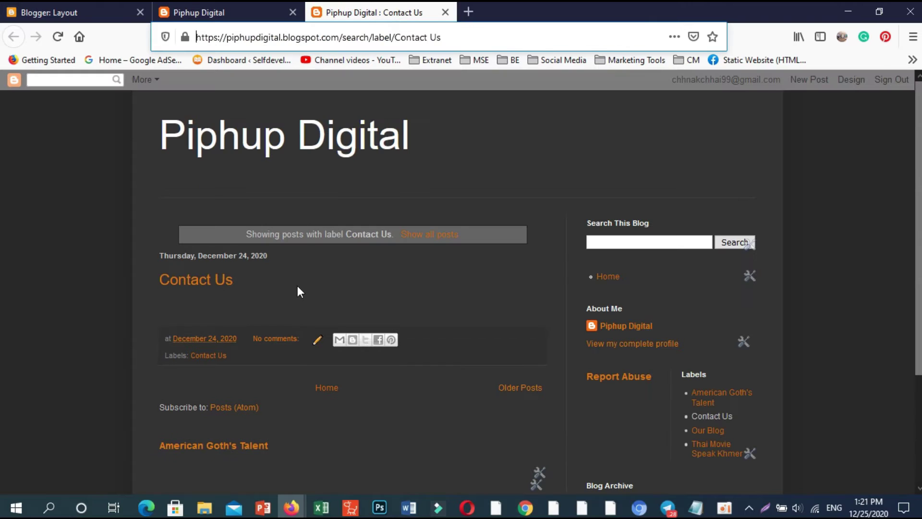
click(444, 13)
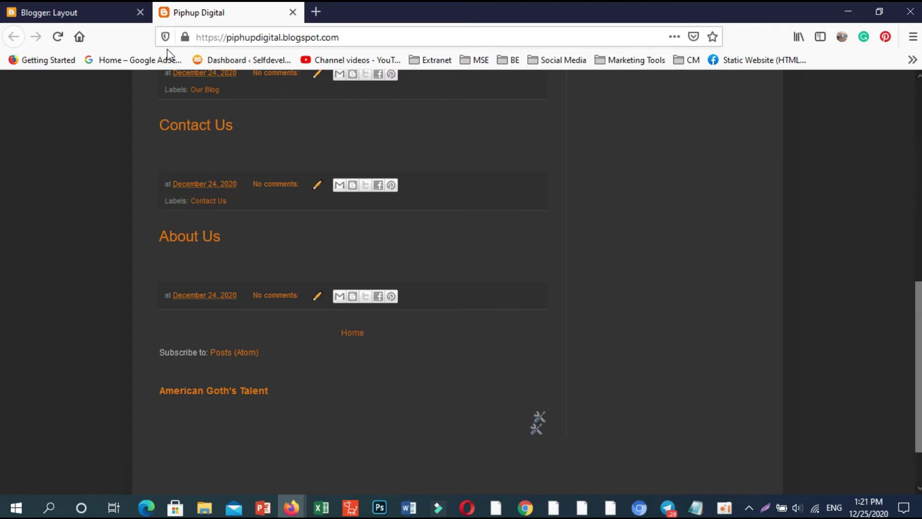
Save the page list and reload the blog to show the new Home-to-Contact Us tab bar.
key(alt+Tab)
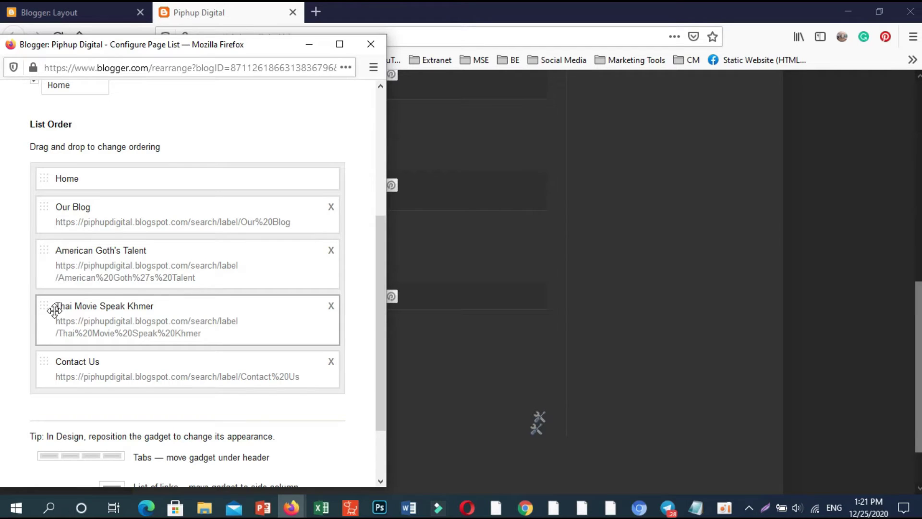
scroll(102, 329, down, 3)
click(61, 453)
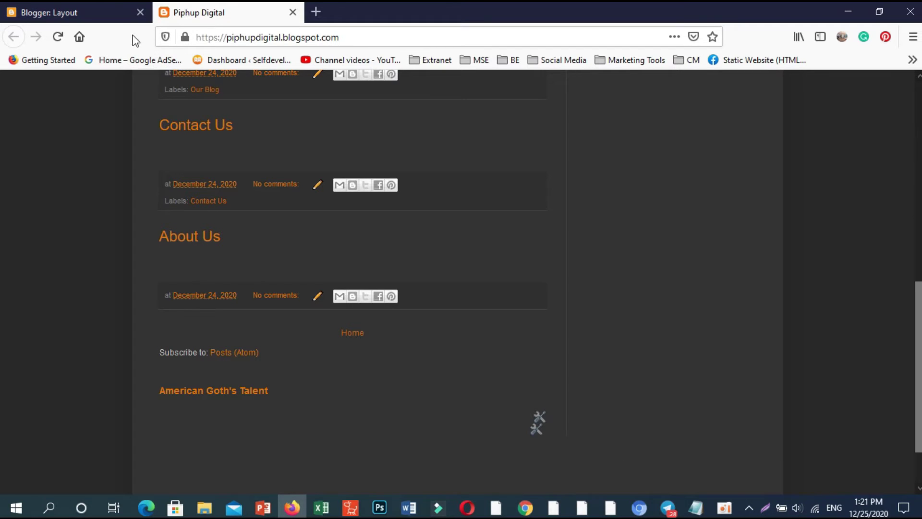
scroll(127, 94, up, 10)
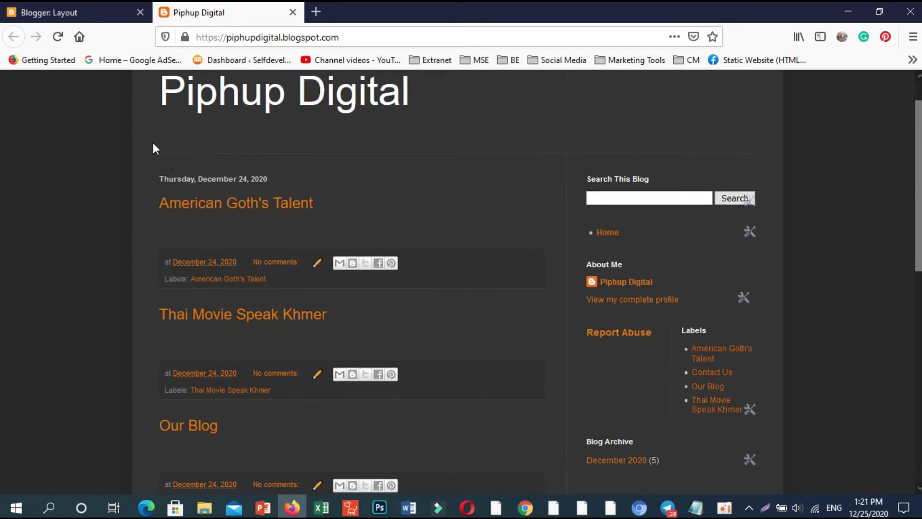
click(57, 38)
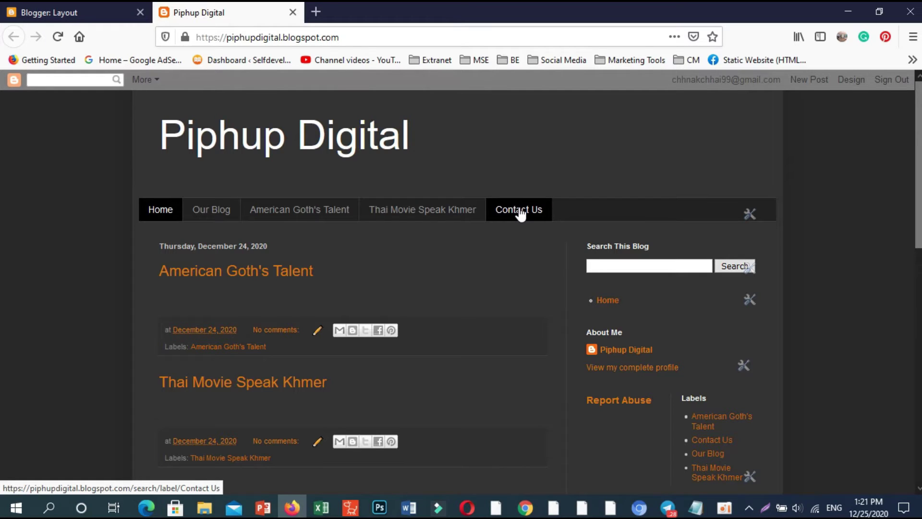
Delete the unlabelled About Us post from the blog's Posts list.
click(82, 7)
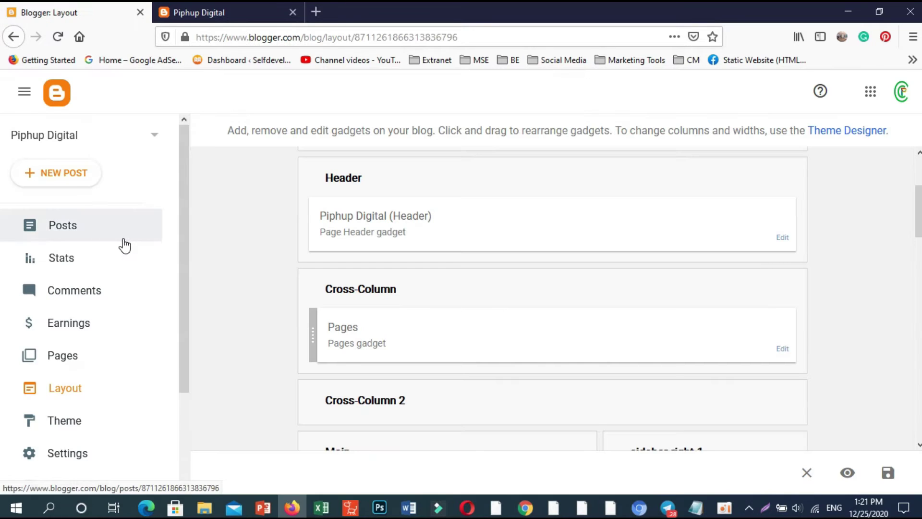
scroll(336, 336, down, 2)
scroll(282, 323, up, 2)
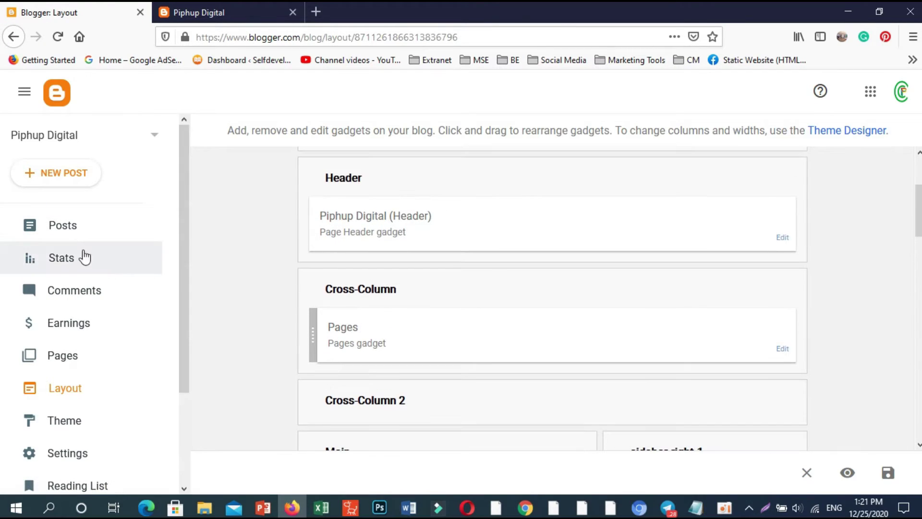
click(74, 237)
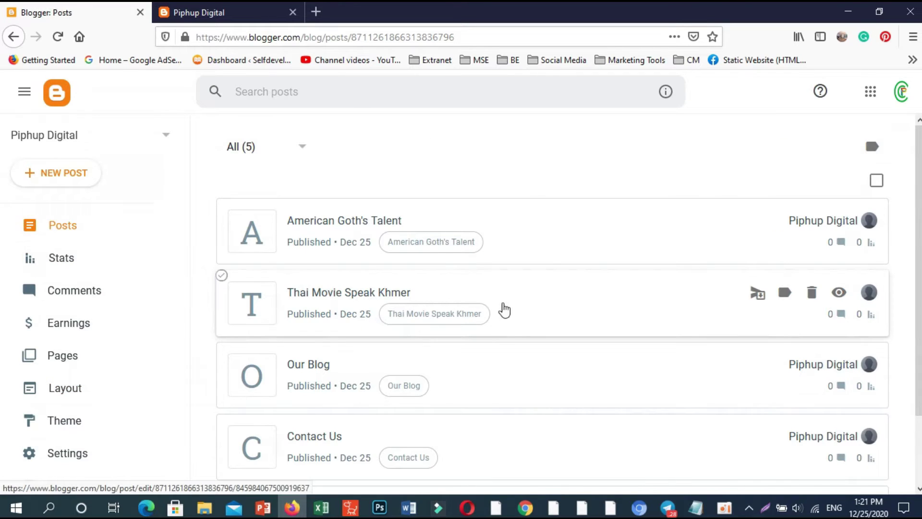
scroll(504, 310, down, 2)
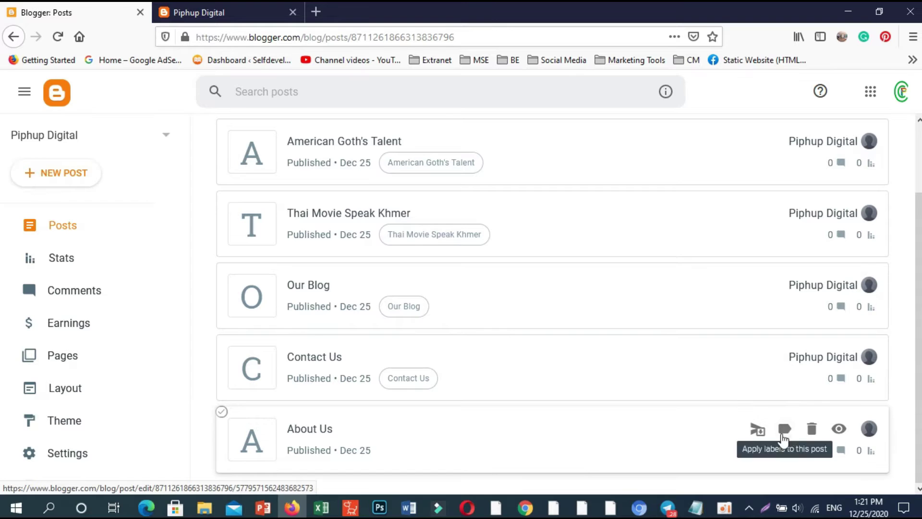
click(815, 431)
click(559, 332)
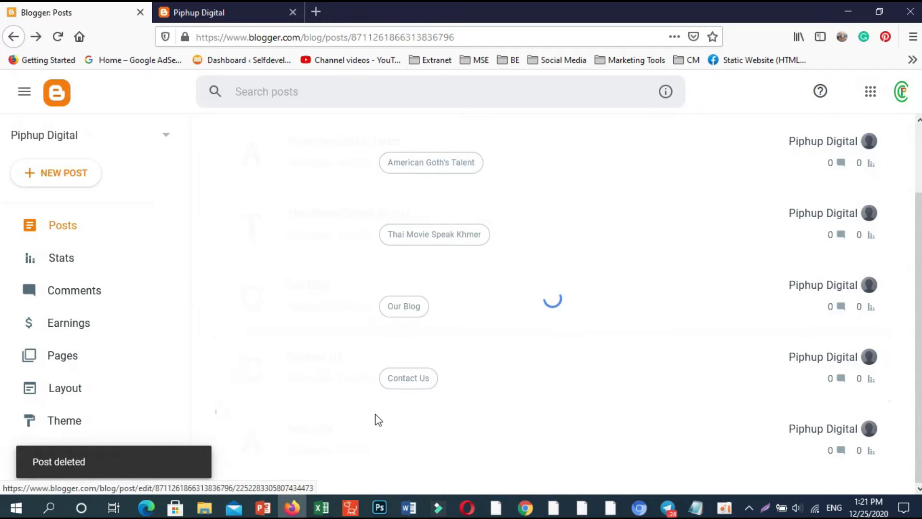
Publish a new About Us post with the label About Us.
click(64, 186)
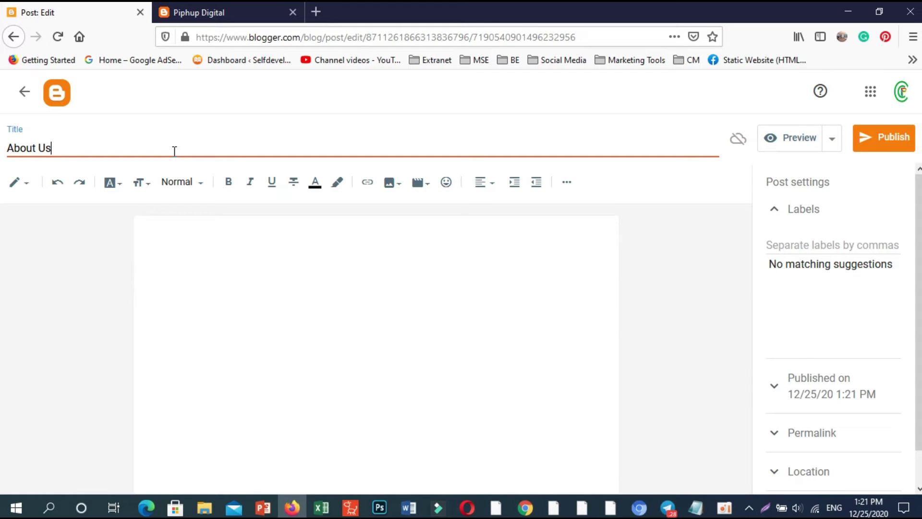
drag(153, 151, 2, 149)
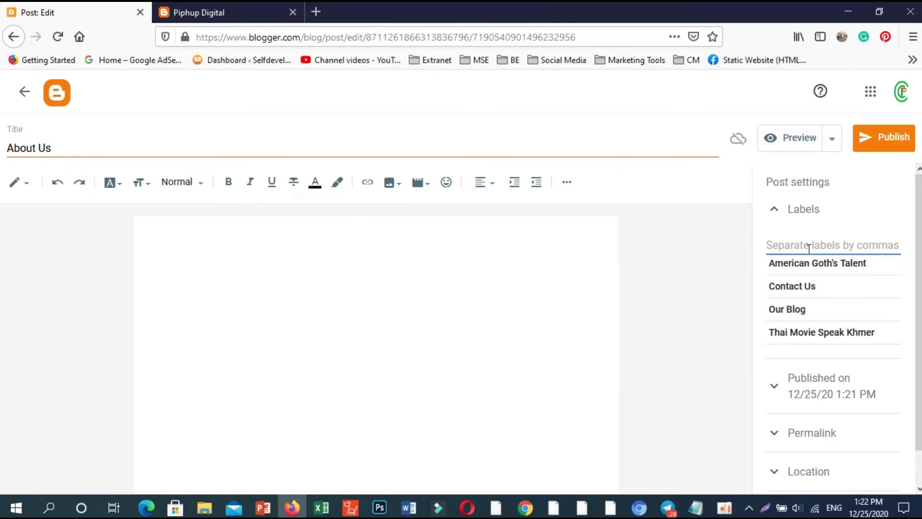
text(About Us)
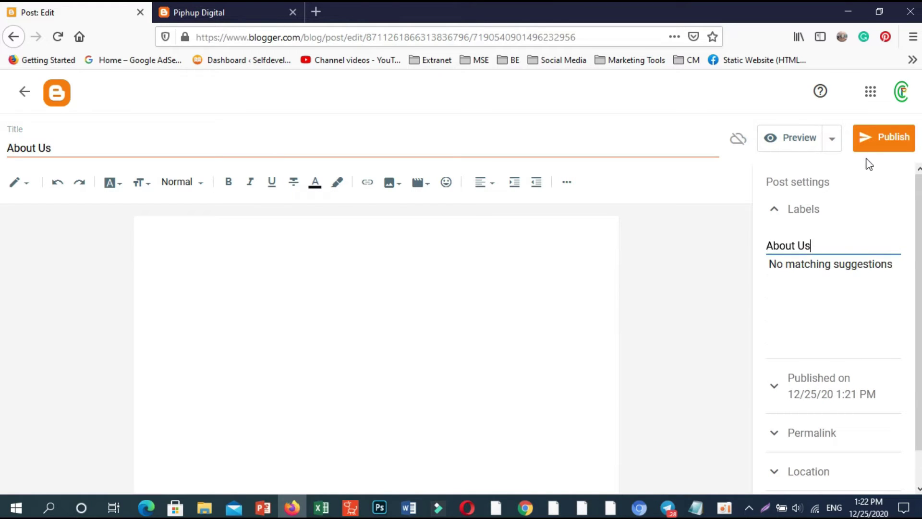
click(880, 145)
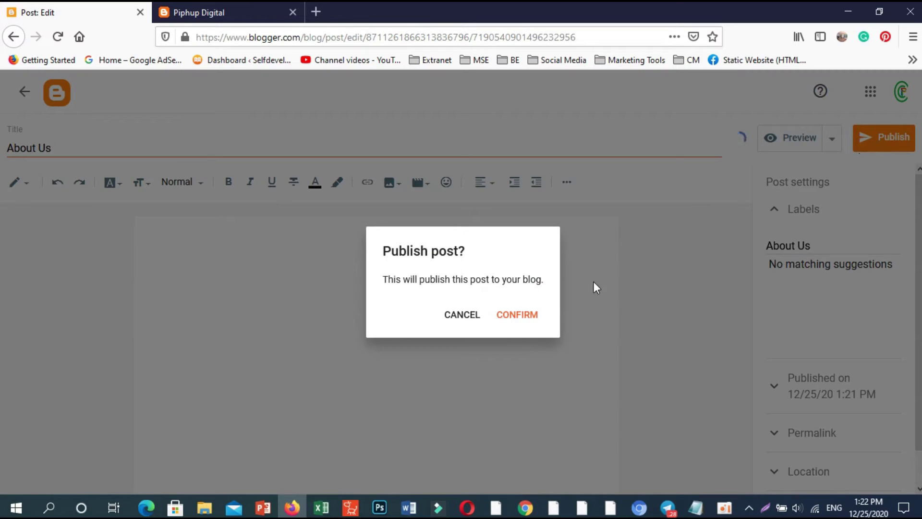
click(516, 315)
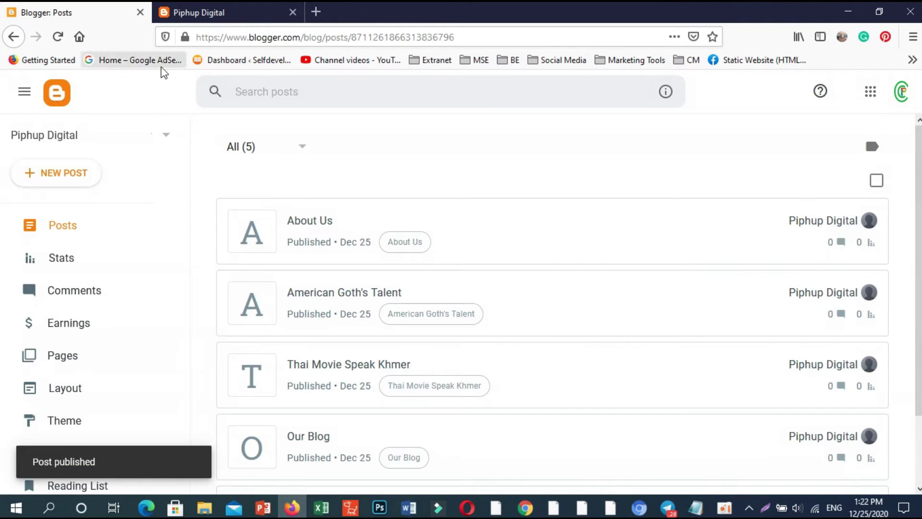
click(206, 13)
Reload the blog, open the About Us label page in a new tab, and copy its address.
click(58, 37)
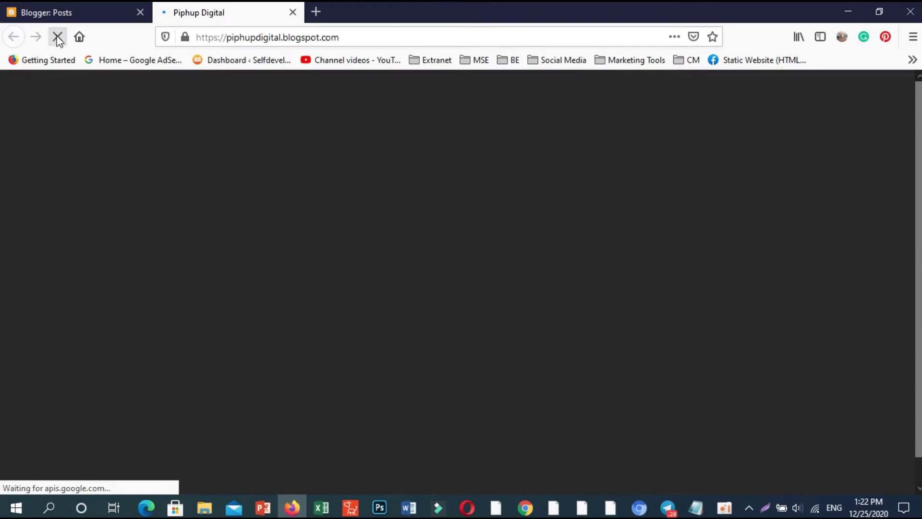
scroll(252, 252, down, 3)
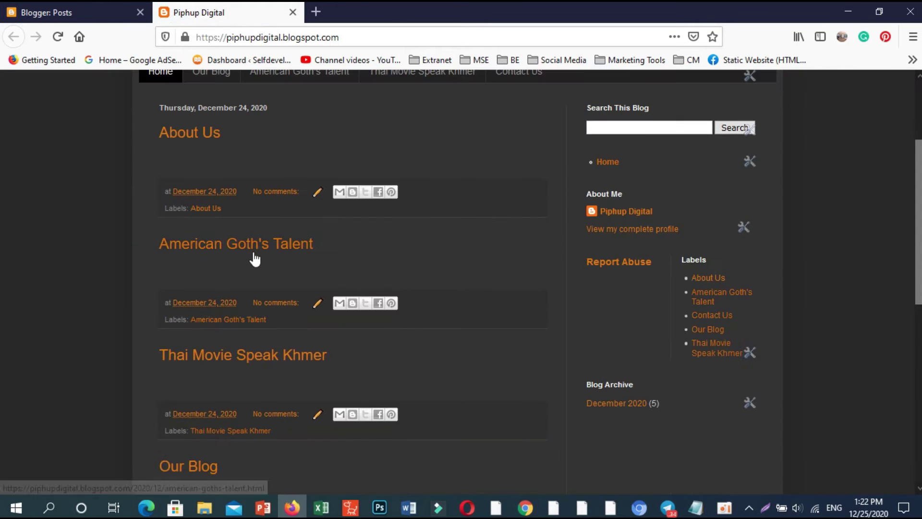
middle_click(213, 210)
click(362, 13)
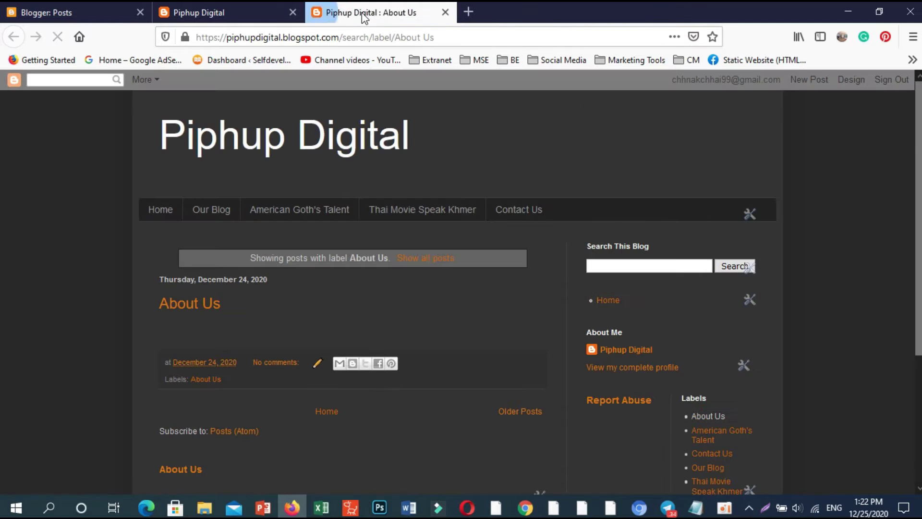
click(313, 37)
right_click(313, 36)
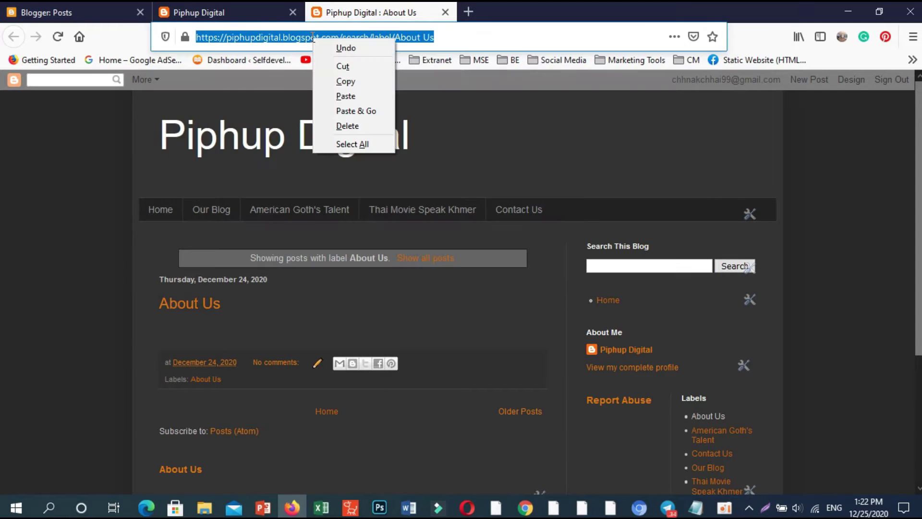
click(339, 81)
Go to the blog's Layout page in Blogger and find the Pages gadget.
click(97, 13)
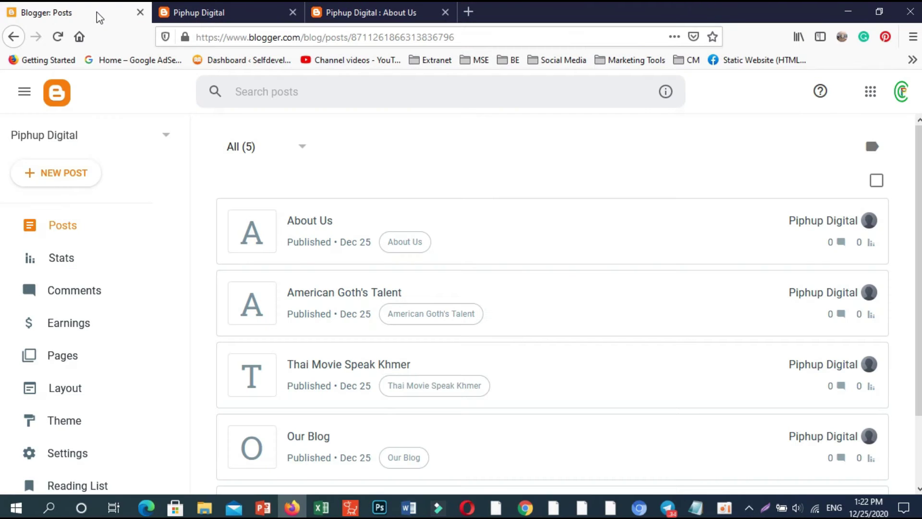
scroll(67, 288, down, 2)
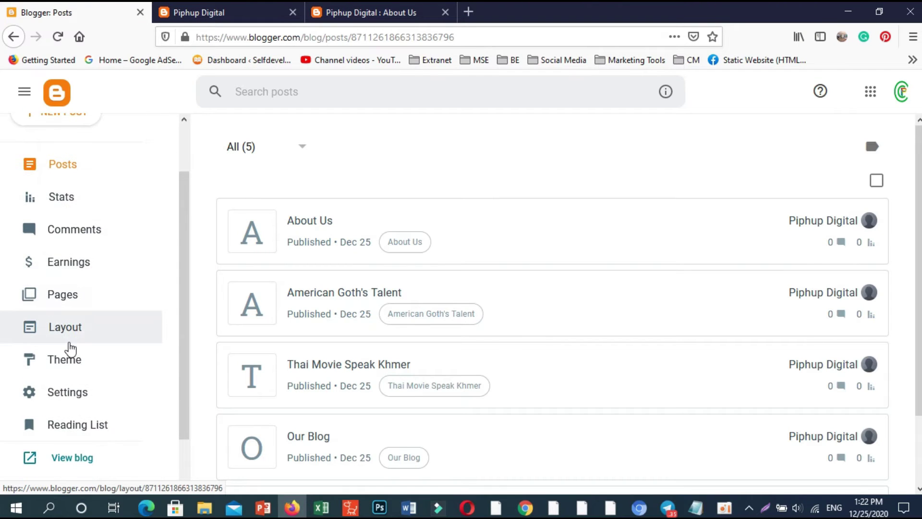
click(67, 328)
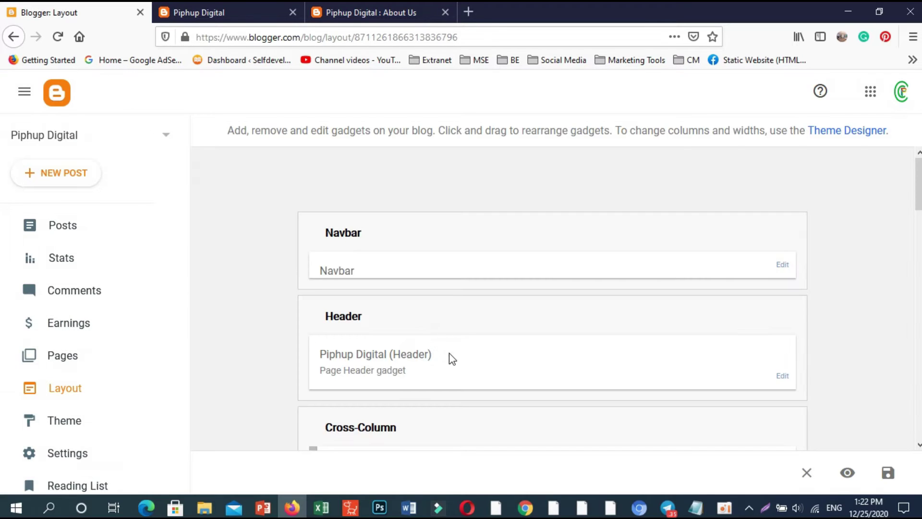
scroll(450, 357, down, 2)
scroll(451, 358, down, 2)
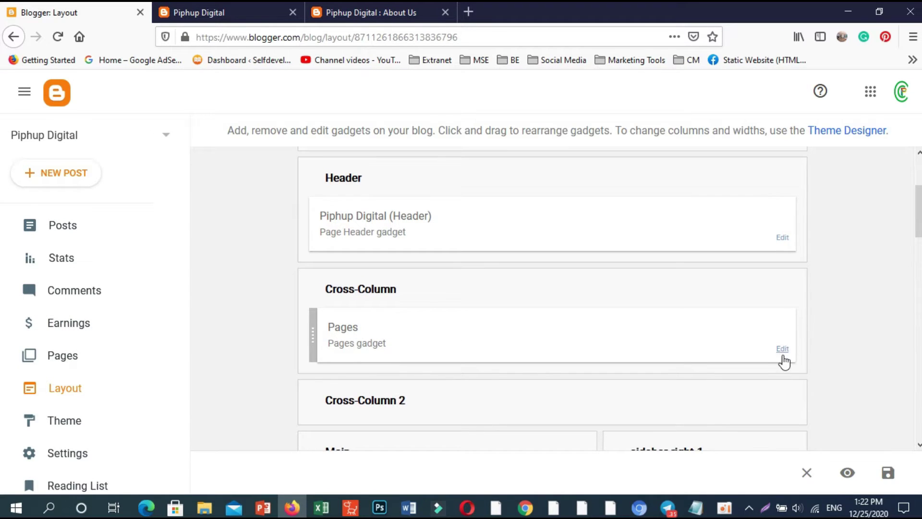
Add an 'Aoubt Us' external link with the About Us label address to the Pages gadget.
click(782, 355)
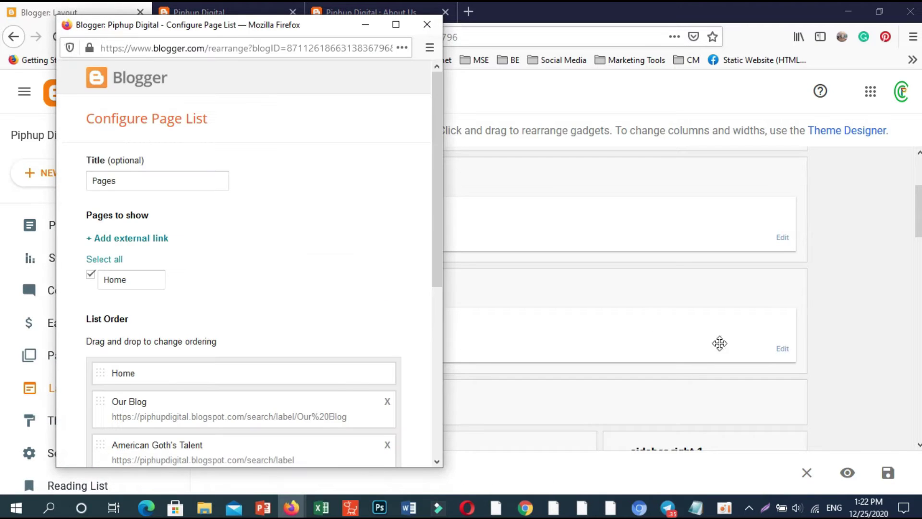
scroll(370, 317, down, 4)
scroll(298, 307, up, 2)
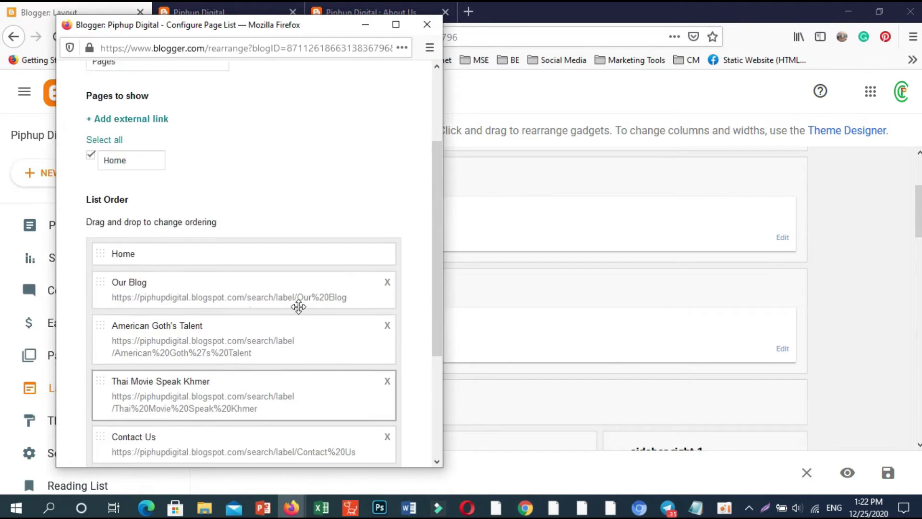
scroll(298, 308, up, 2)
click(126, 169)
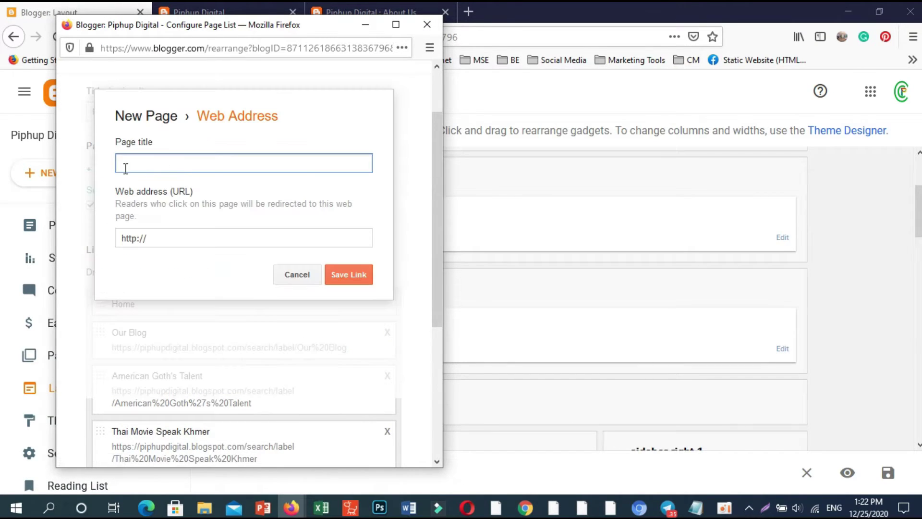
text(Aoubt Us)
drag(168, 237, 104, 233)
right_click(137, 241)
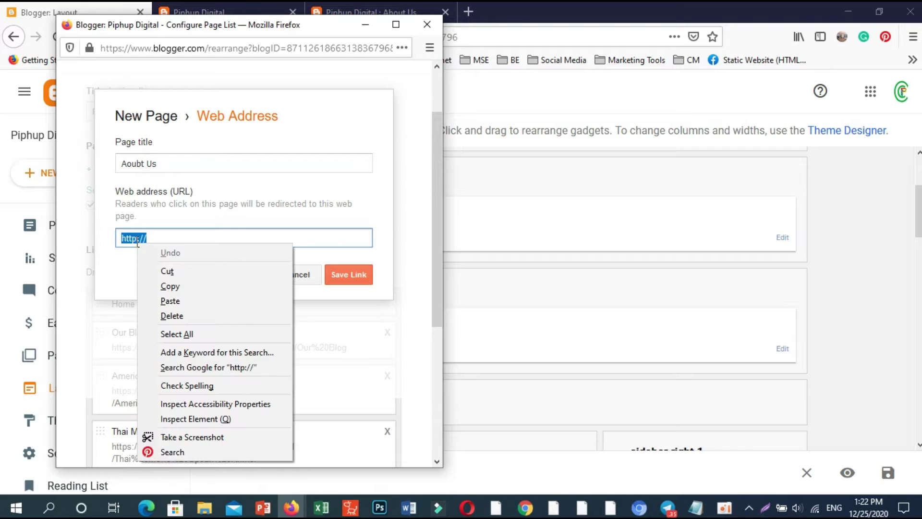
click(169, 297)
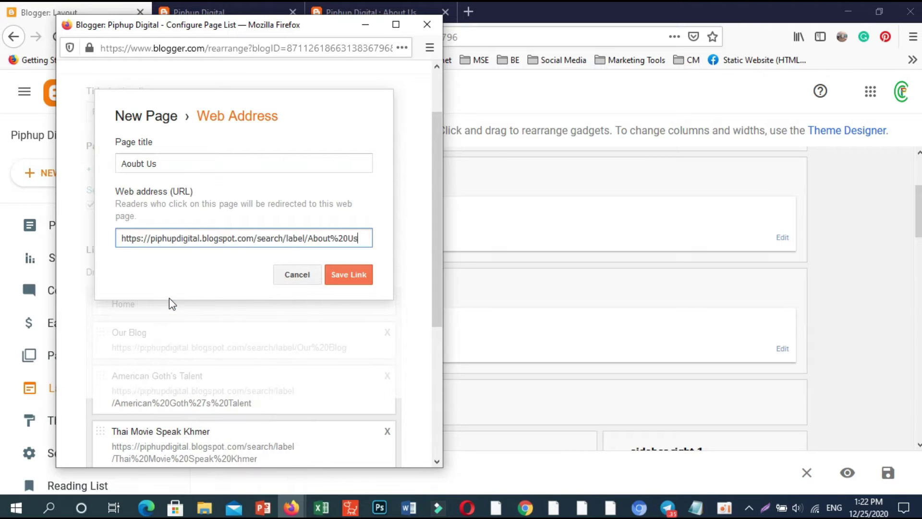
click(346, 276)
scroll(278, 272, down, 3)
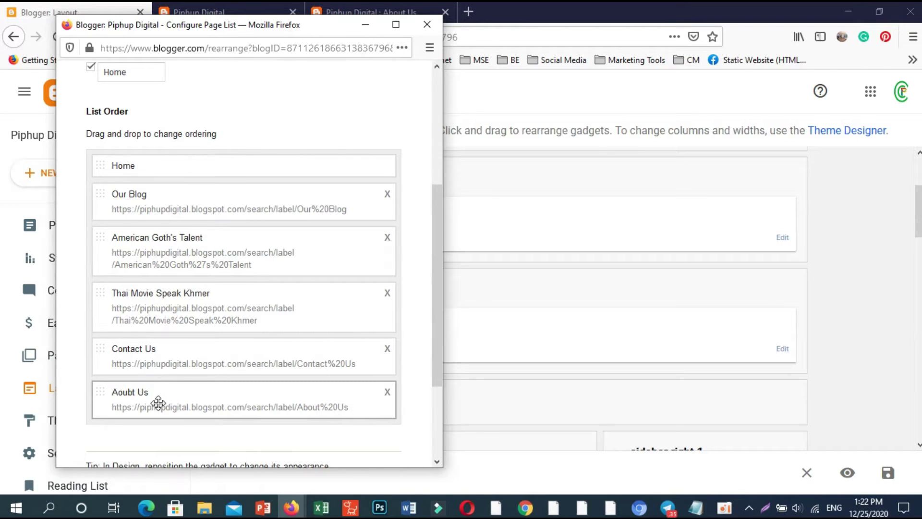
Move Aoubt Us in the Pages list so it sits directly after Home.
scroll(158, 402, down, 3)
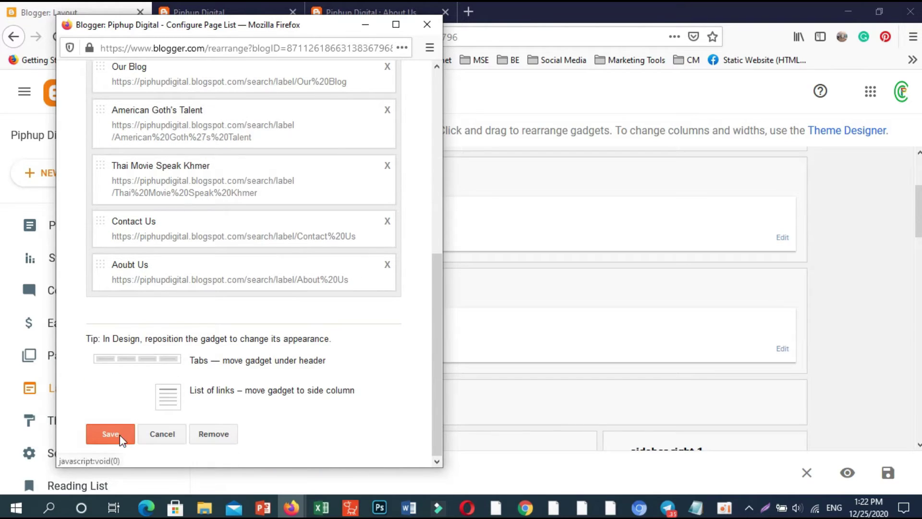
scroll(125, 418, up, 3)
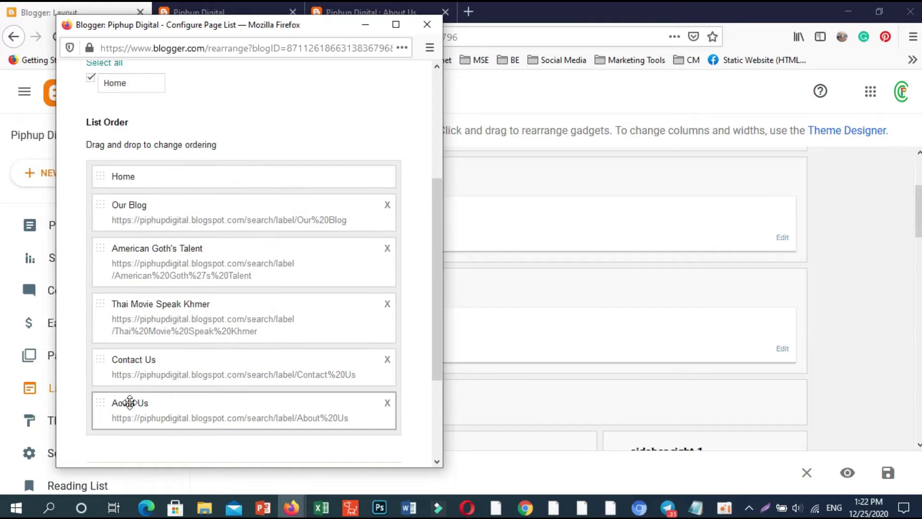
drag(139, 416, 111, 262)
mouse_move(99, 413)
mouse_down()
mouse_move(99, 286)
mouse_move(115, 399)
mouse_move(103, 414)
mouse_up()
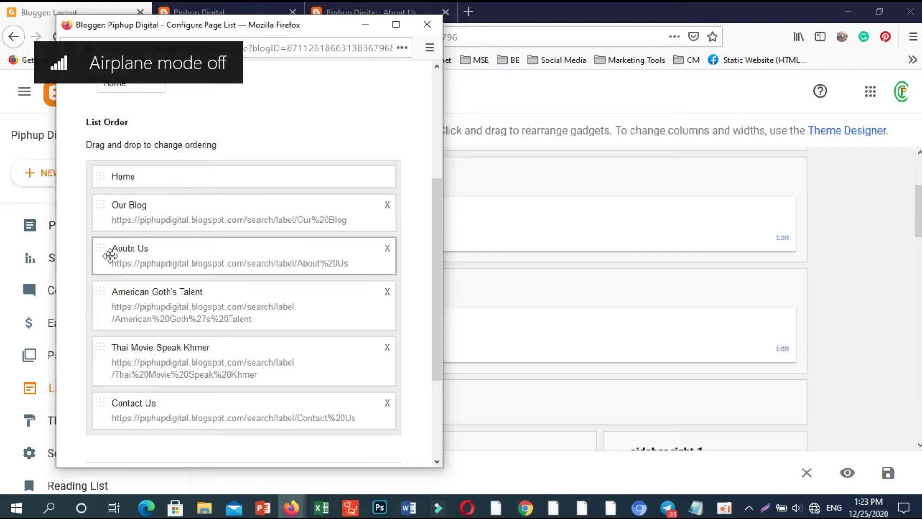
scroll(181, 288, down, 3)
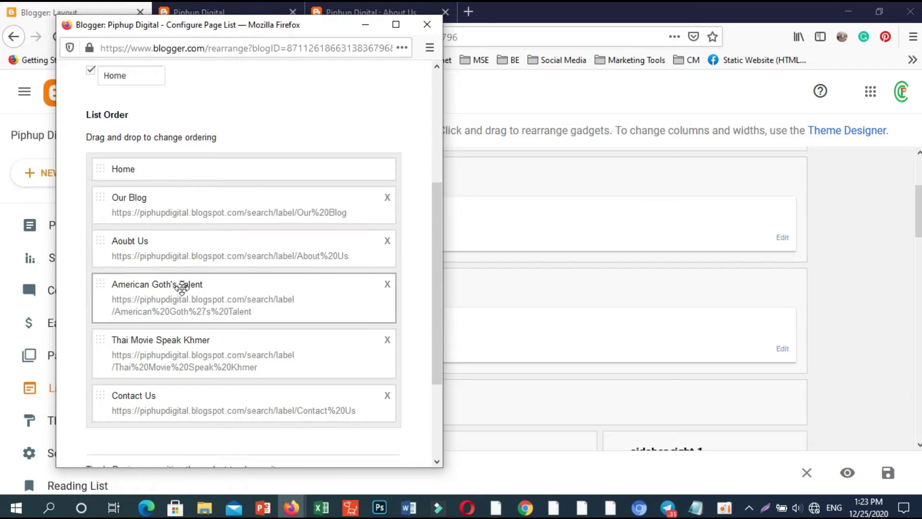
scroll(121, 394, up, 2)
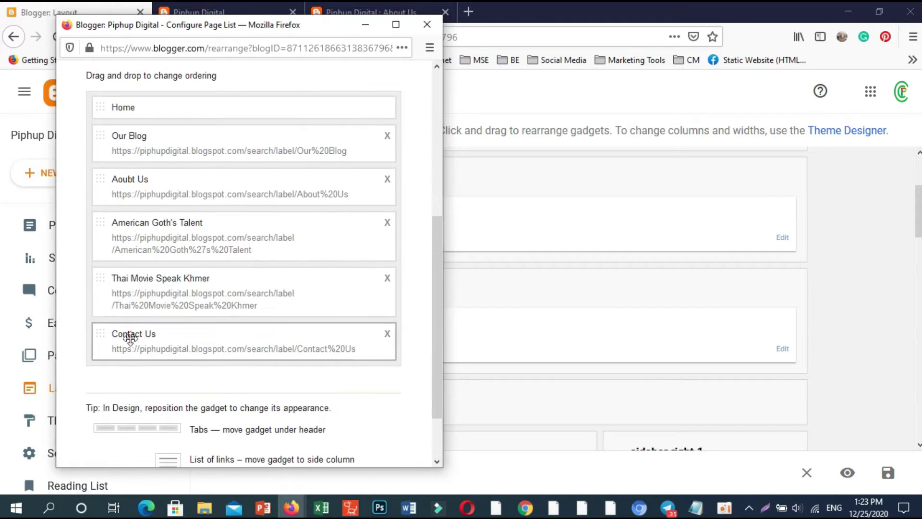
drag(96, 178, 101, 127)
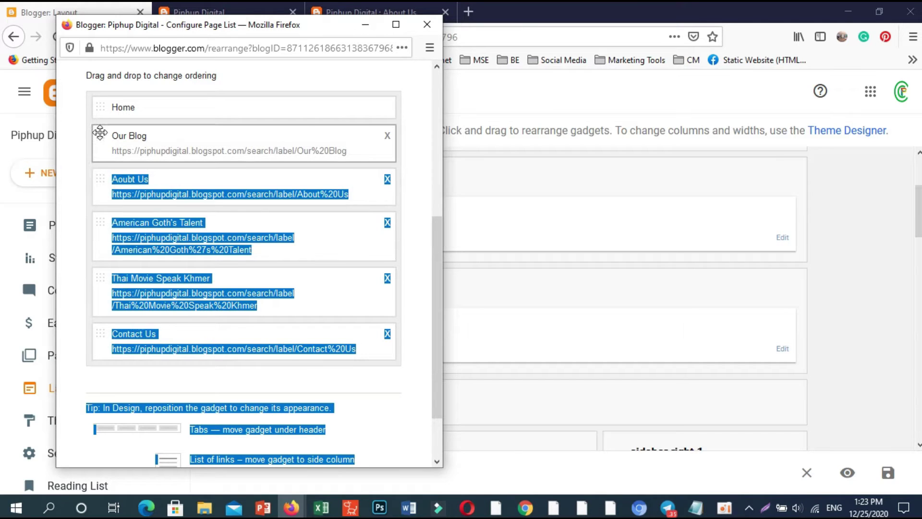
click(101, 129)
drag(102, 179, 106, 148)
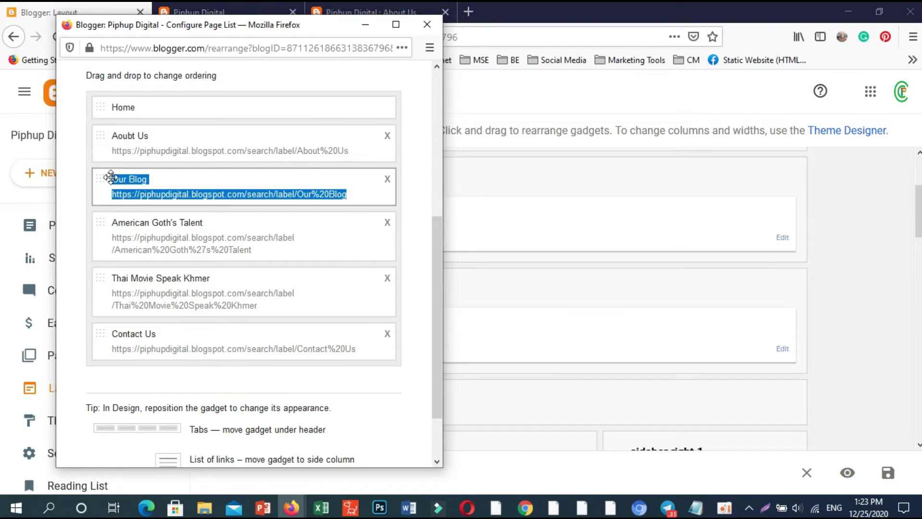
click(75, 263)
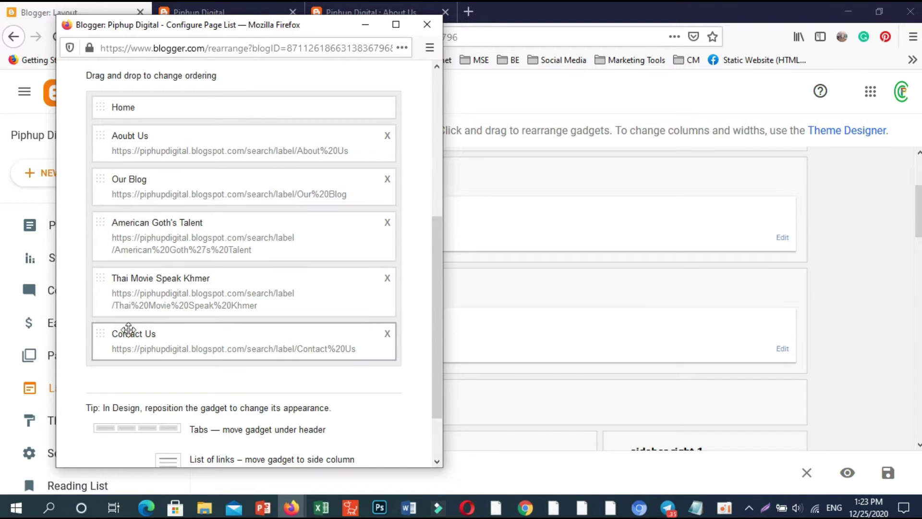
Save the new tab order and reload the blog to confirm the Home, Aoubt Us, Our Blog tabs.
scroll(137, 353, down, 3)
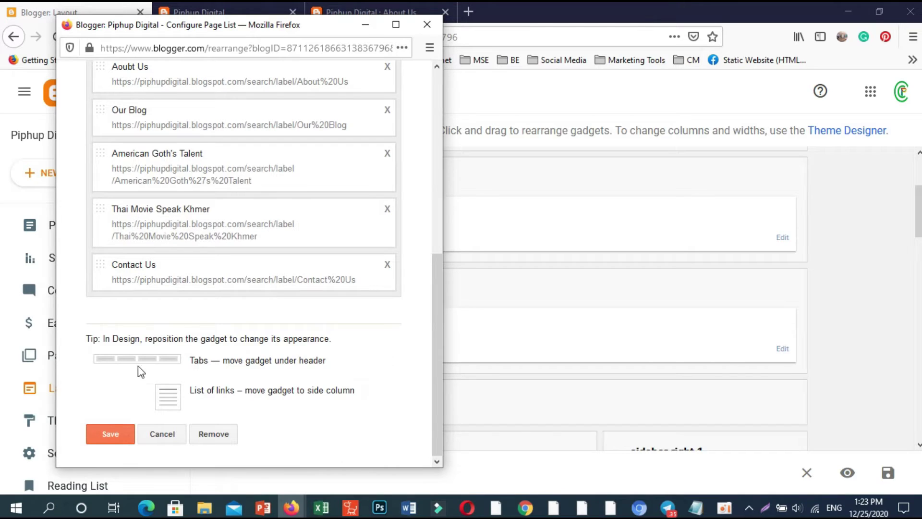
click(116, 434)
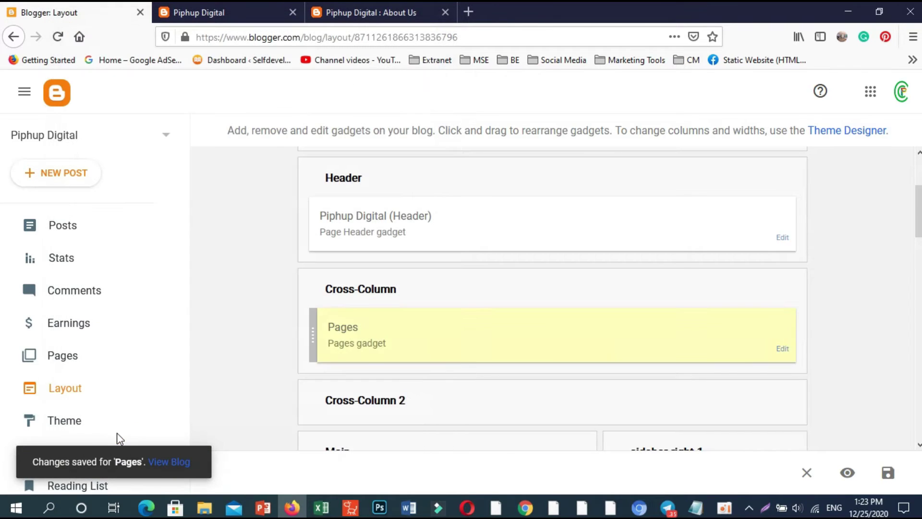
click(357, 13)
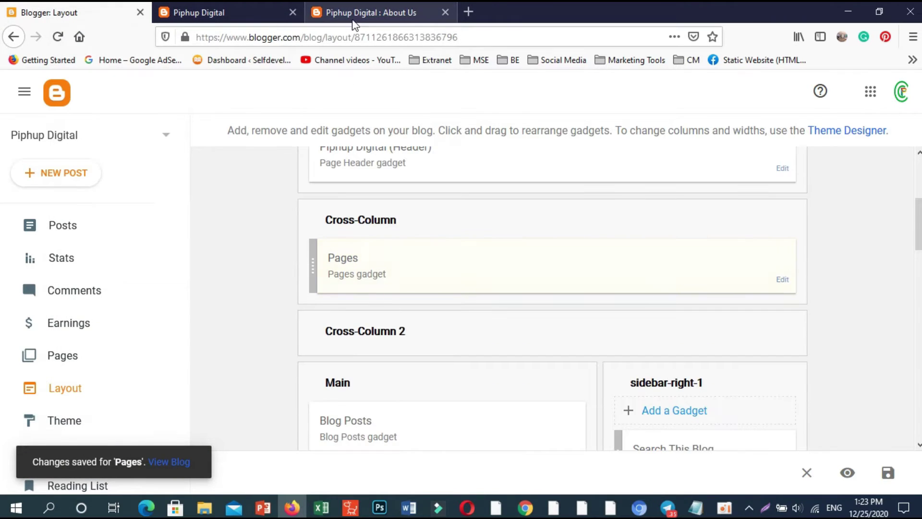
click(57, 37)
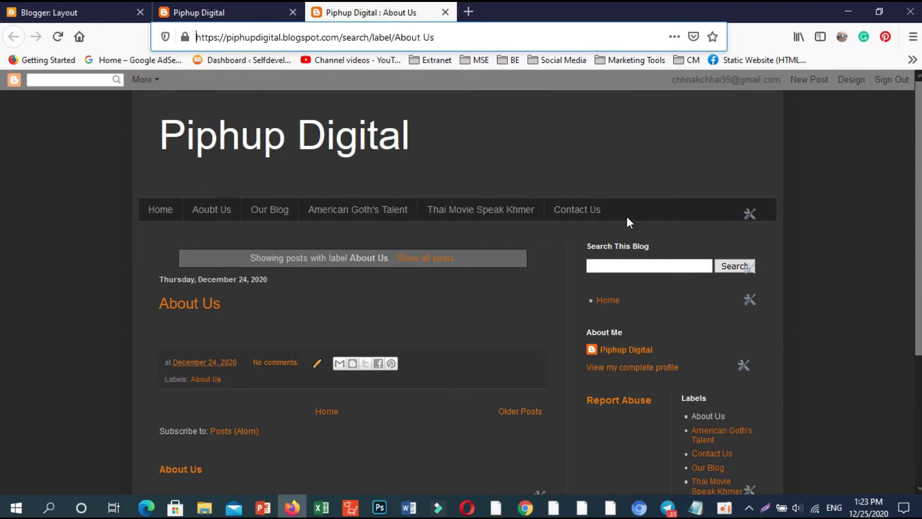
Return to Blogger's Layout editor and start a new blog post.
click(85, 6)
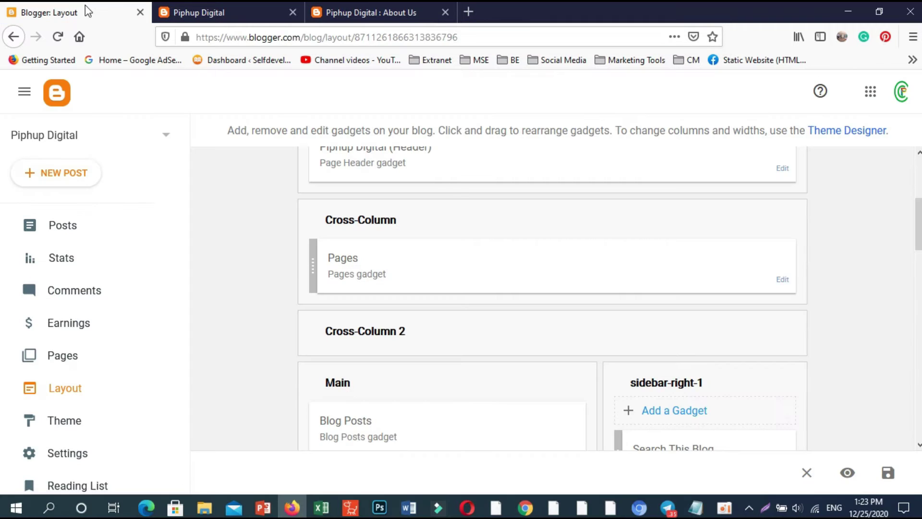
scroll(197, 214, up, 4)
click(75, 173)
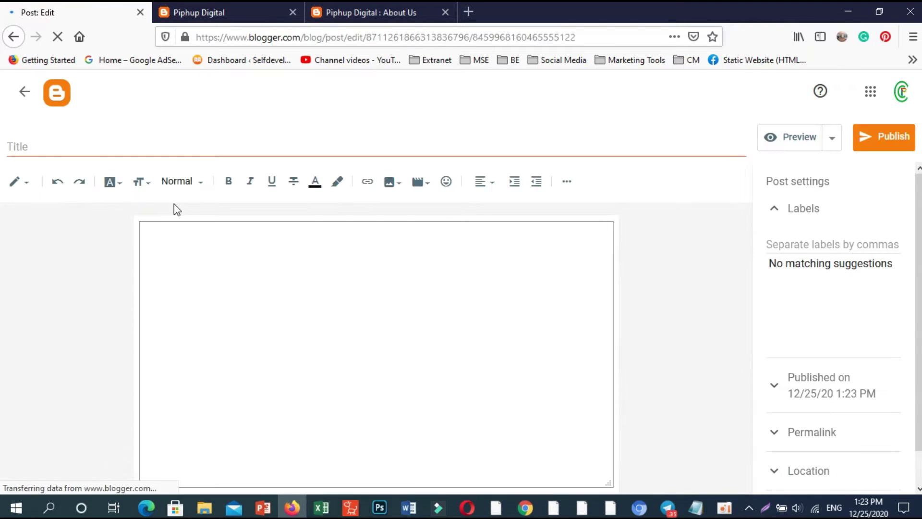
Title the post 'Policy Privacy', paste that title in as its label, and publish it.
click(104, 149)
text(pol)
key(BackSpace)
key(BackSpace)
key(BackSpace)
text(Policy Privacy)
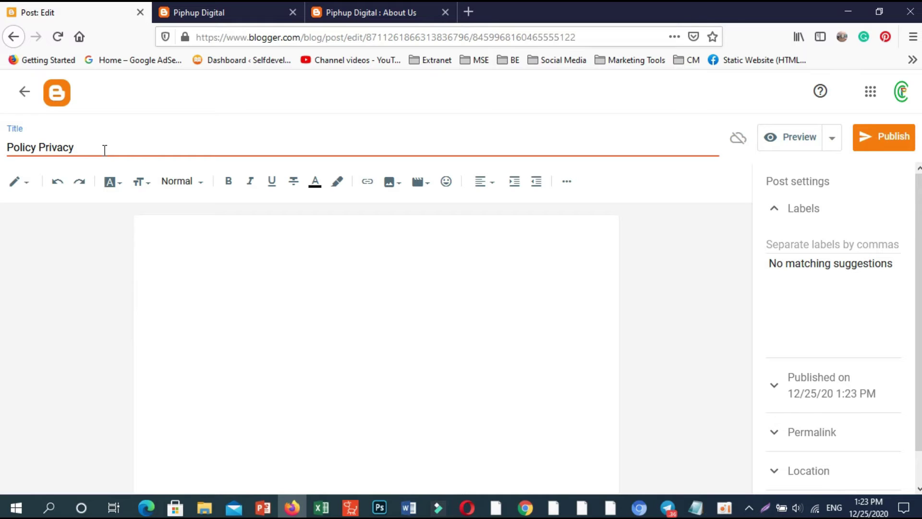
drag(132, 144, 2, 143)
key(ctrl+c)
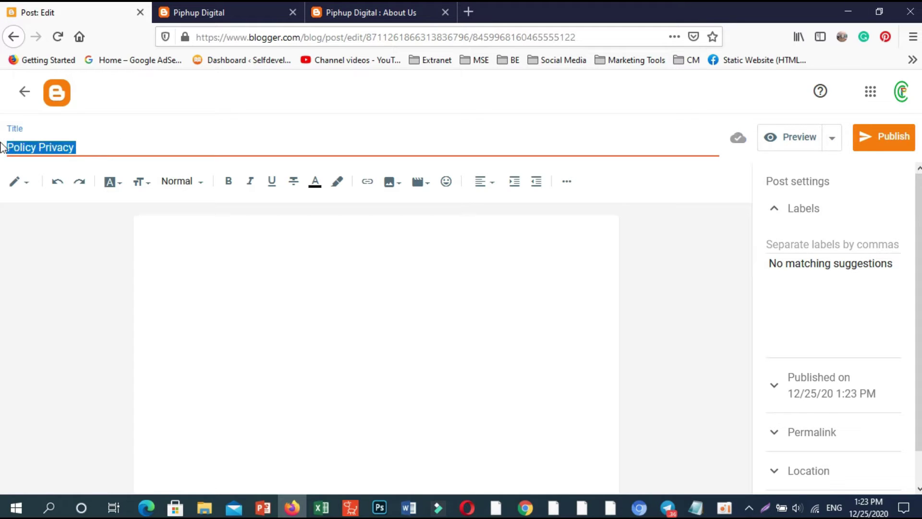
click(806, 244)
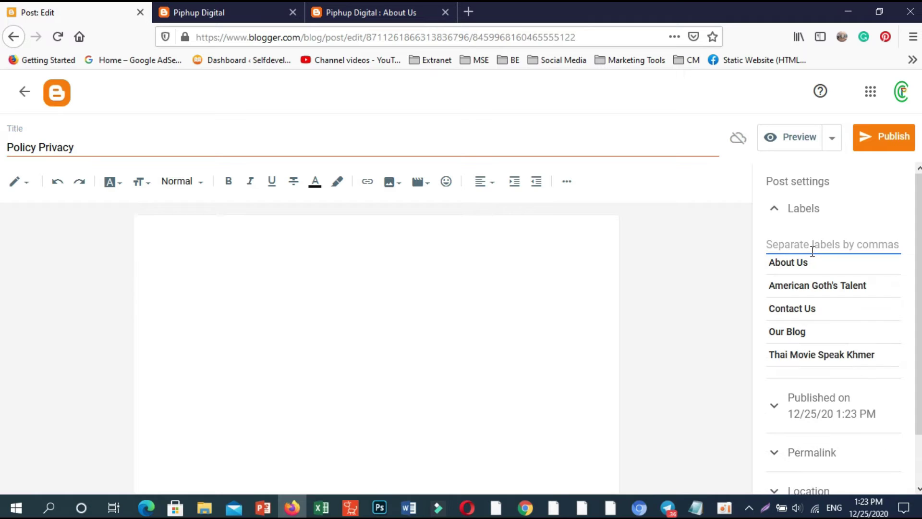
key(ctrl+v)
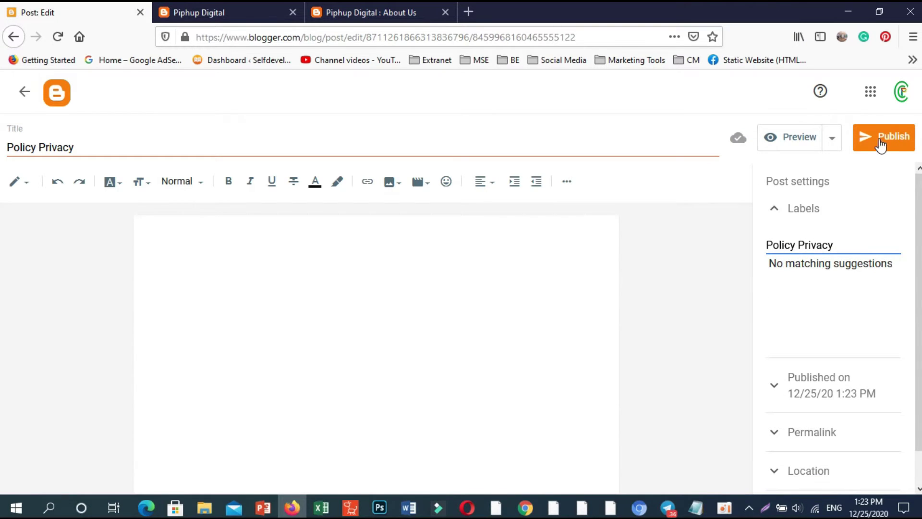
click(880, 136)
click(530, 315)
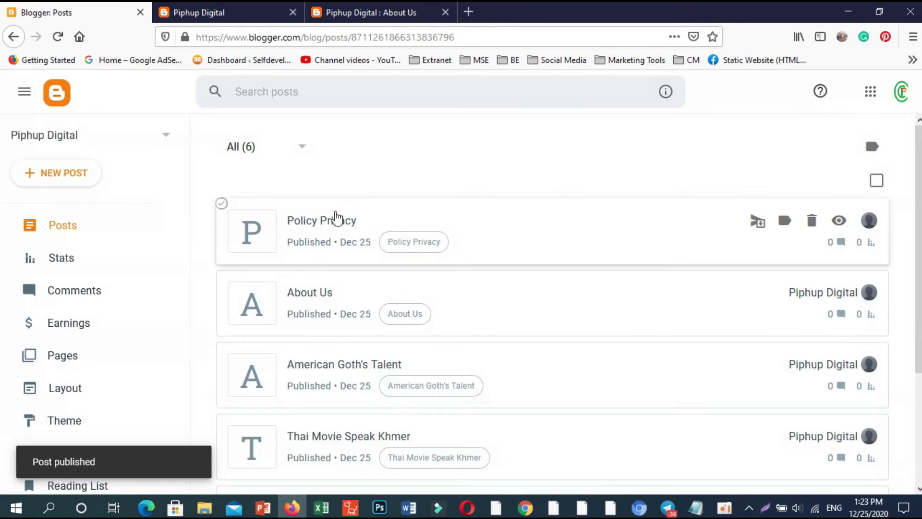
Reload the live blog to show the new post and close the About Us label page.
click(249, 18)
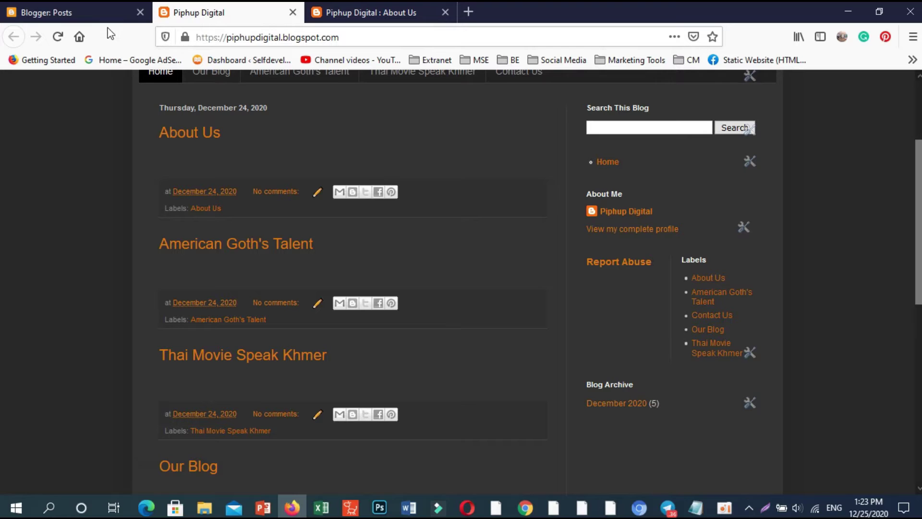
click(57, 36)
click(425, 13)
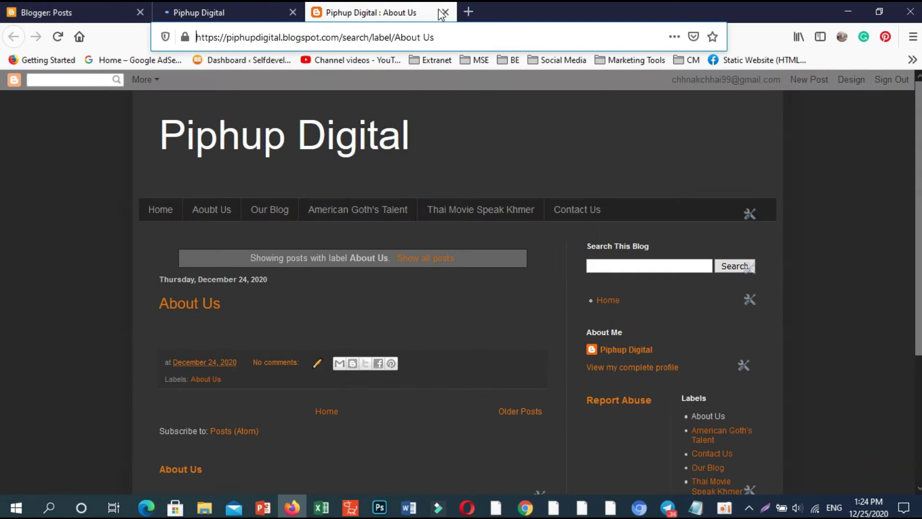
click(442, 12)
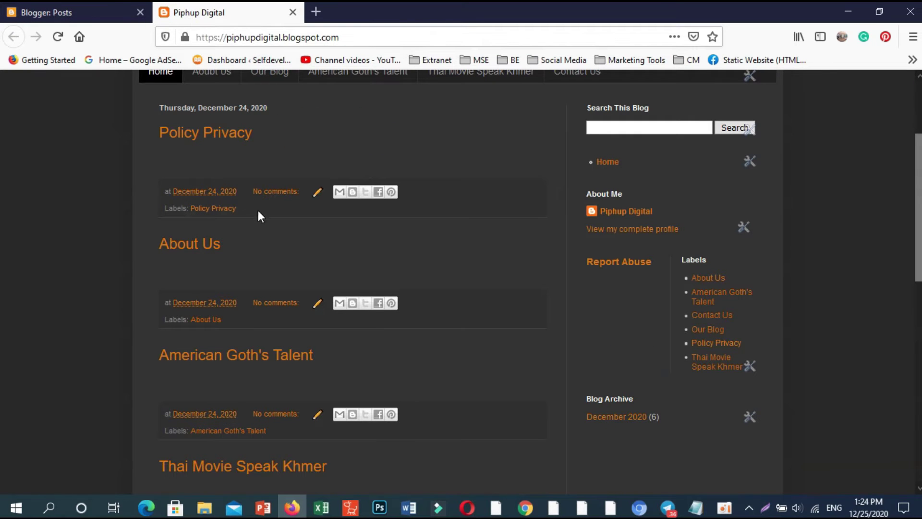
Open the Policy Privacy label page in a new tab, copy its URL, and return to Blogger Posts.
middle_click(226, 210)
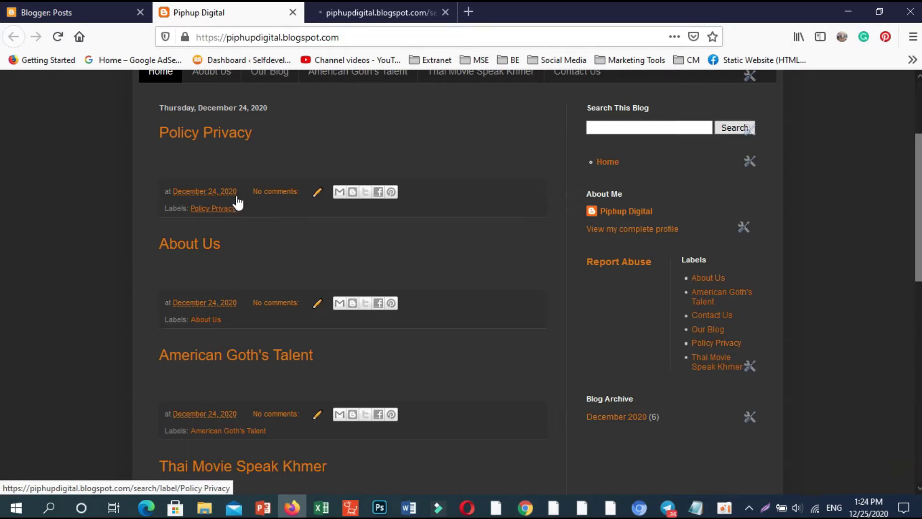
click(345, 15)
click(344, 39)
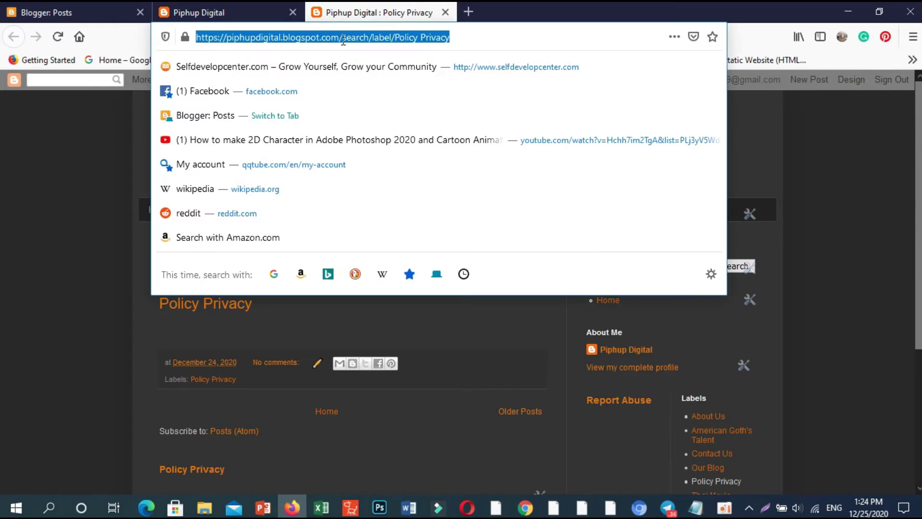
right_click(231, 38)
click(261, 78)
click(99, 15)
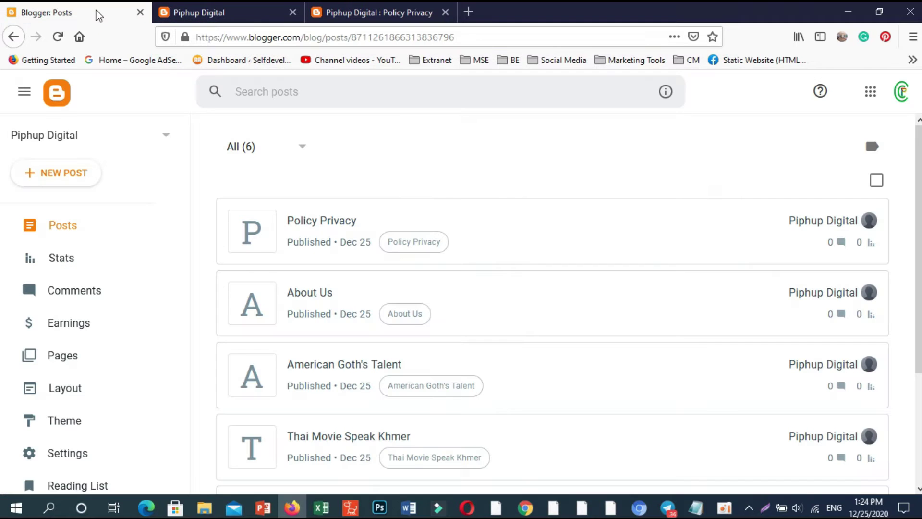
scroll(168, 260, down, 2)
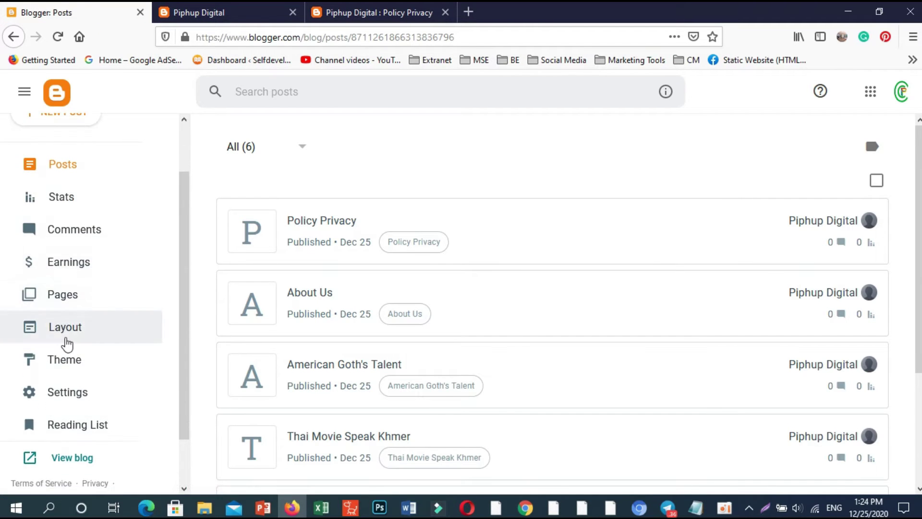
Edit the Pages gadget from Layout and start a new external link entry.
click(65, 337)
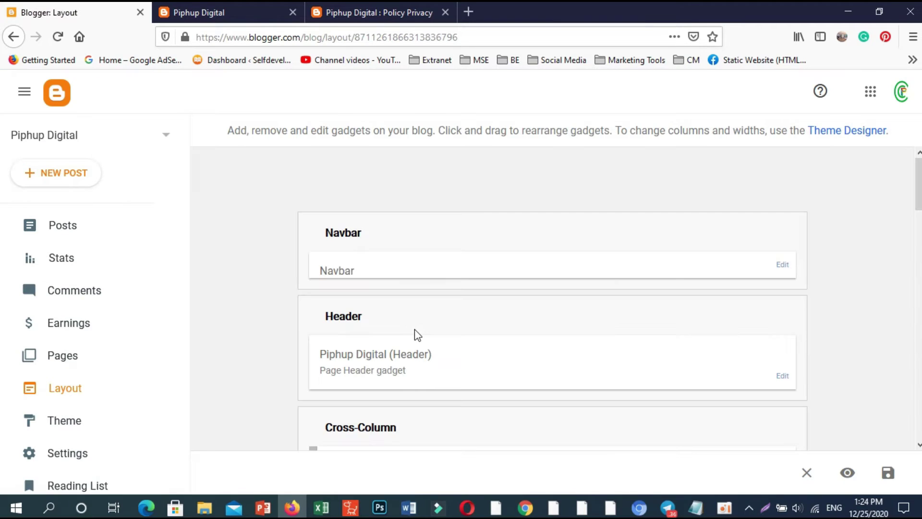
scroll(417, 329, down, 3)
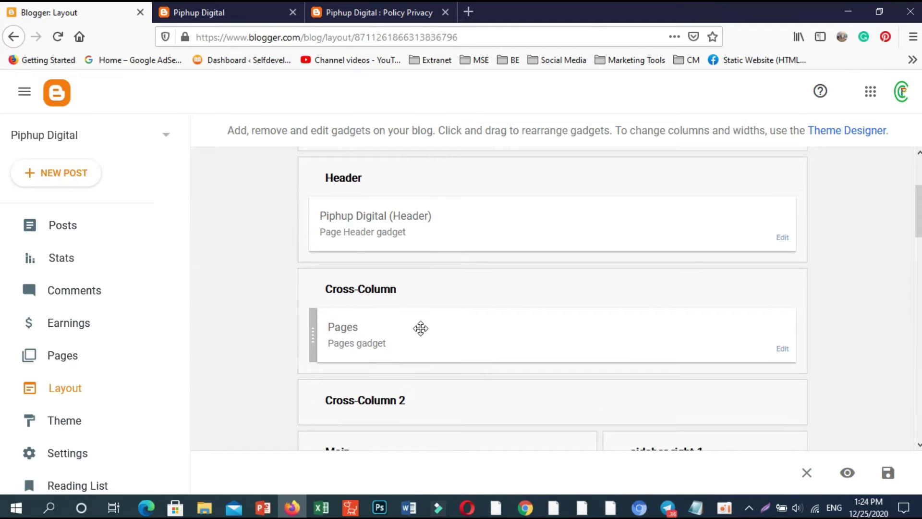
click(782, 349)
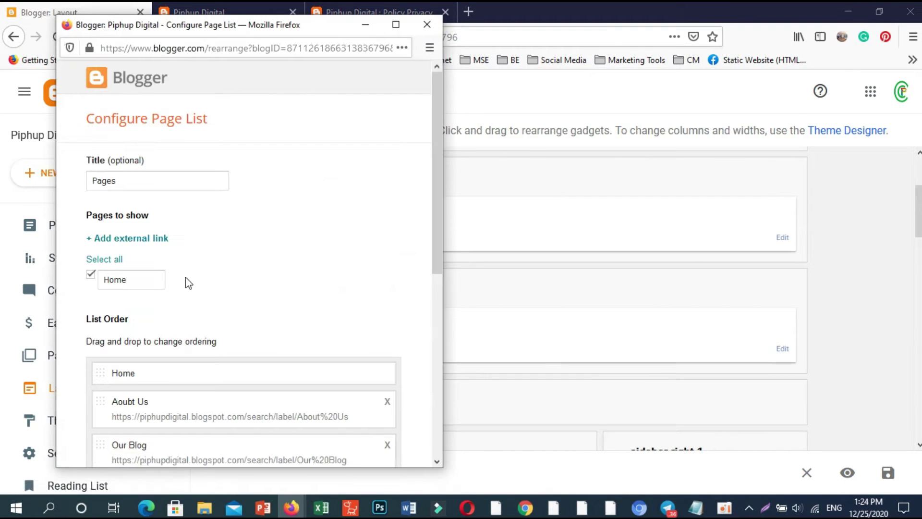
scroll(204, 285, down, 2)
click(135, 101)
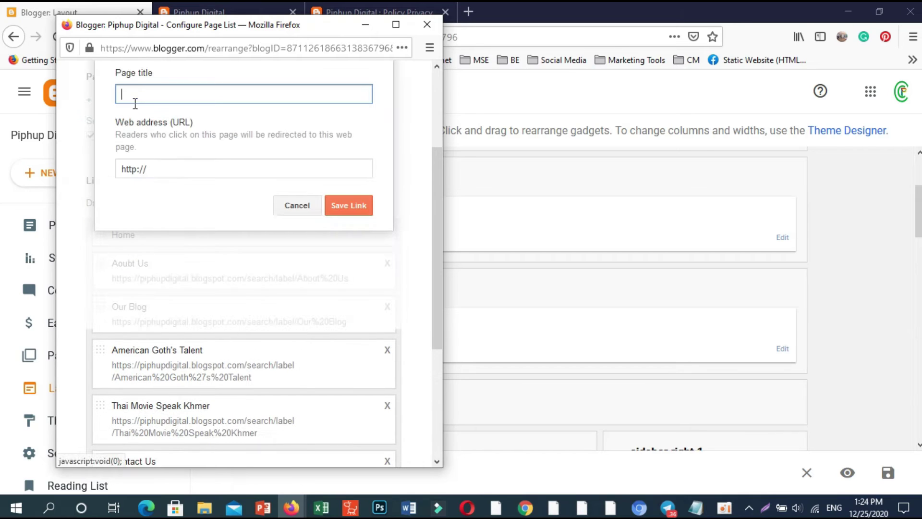
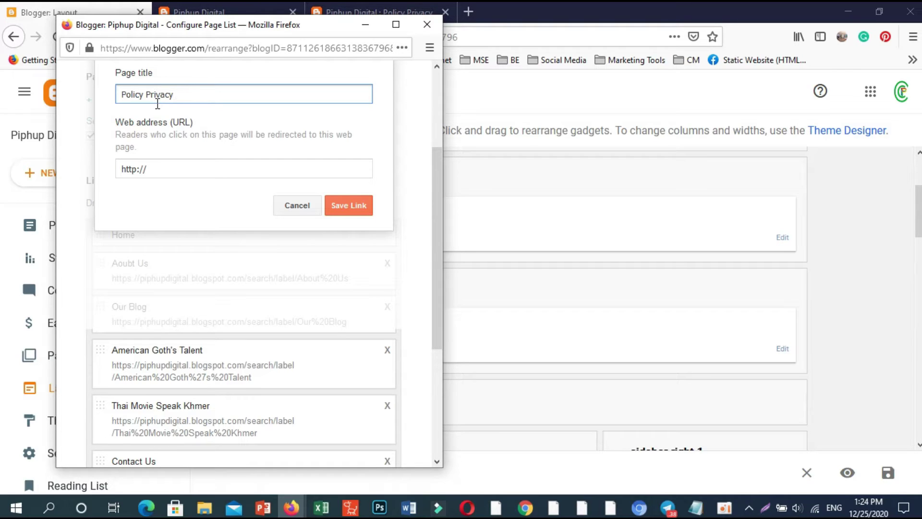
Add a Policy Privacy link using the pasted label URL as its web address.
click(179, 168)
drag(179, 168, 113, 168)
right_click(137, 168)
click(171, 228)
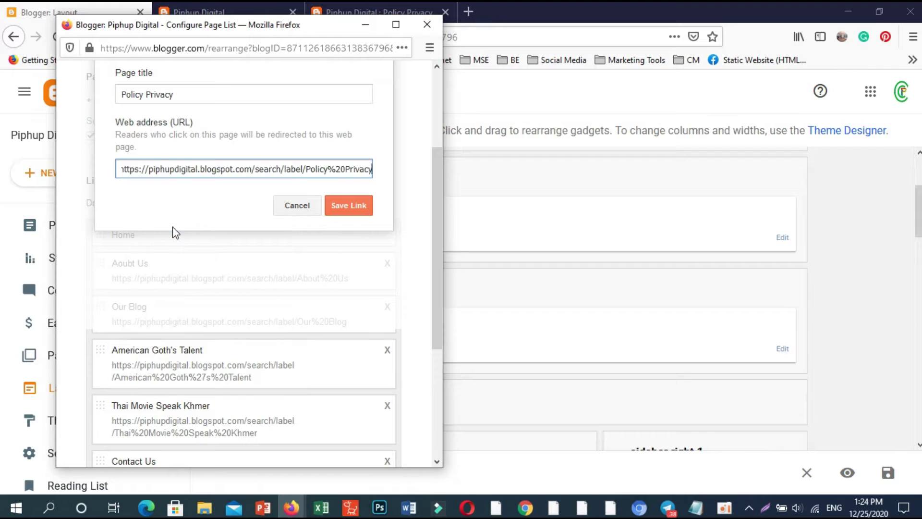
scroll(288, 156, down, 2)
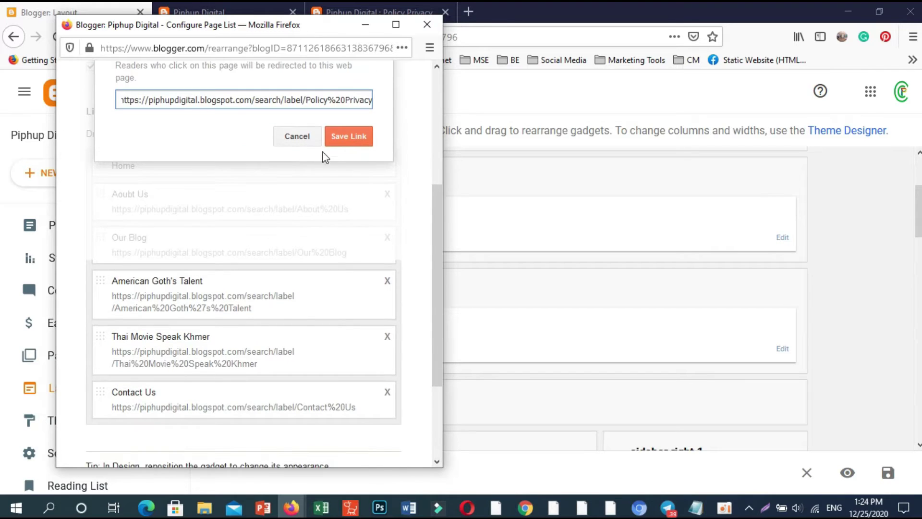
click(349, 138)
Move Contact Us below Policy Privacy and save the page list.
scroll(186, 283, down, 3)
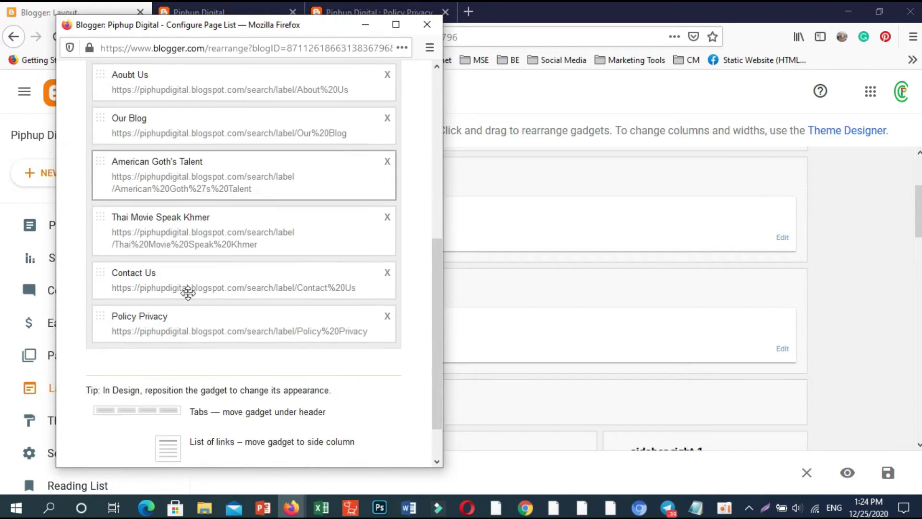
drag(101, 258, 102, 297)
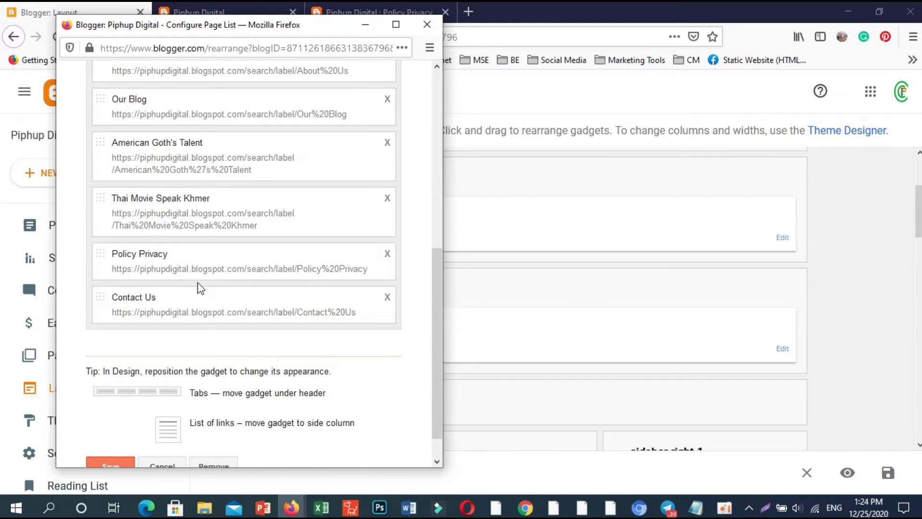
scroll(195, 288, up, 3)
scroll(154, 354, down, 4)
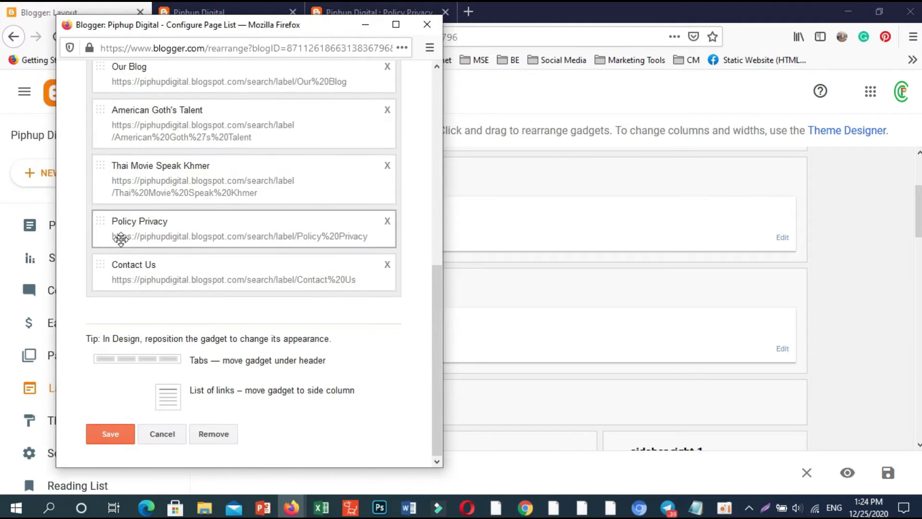
scroll(125, 243, up, 3)
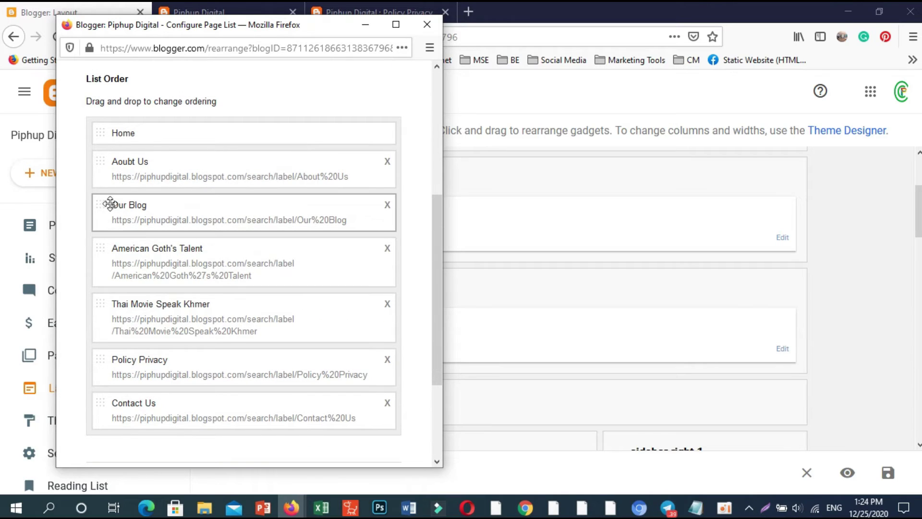
scroll(110, 403, down, 3)
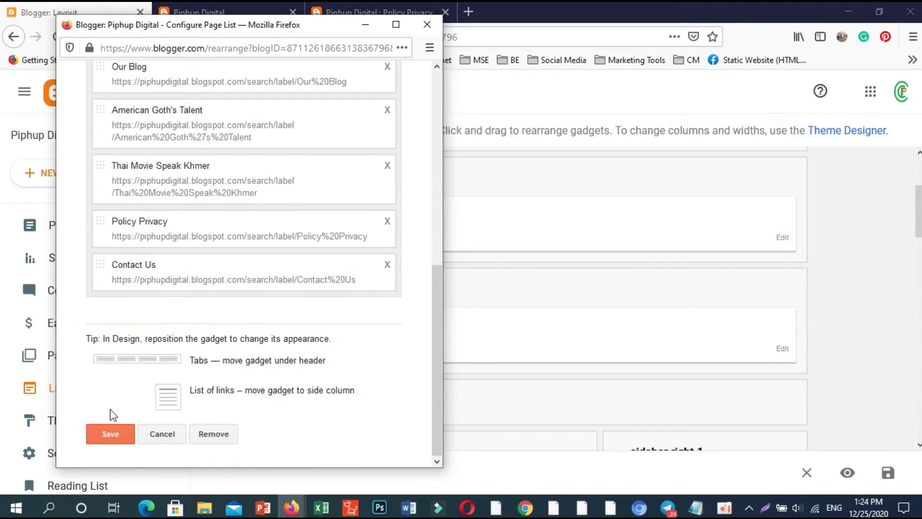
click(110, 433)
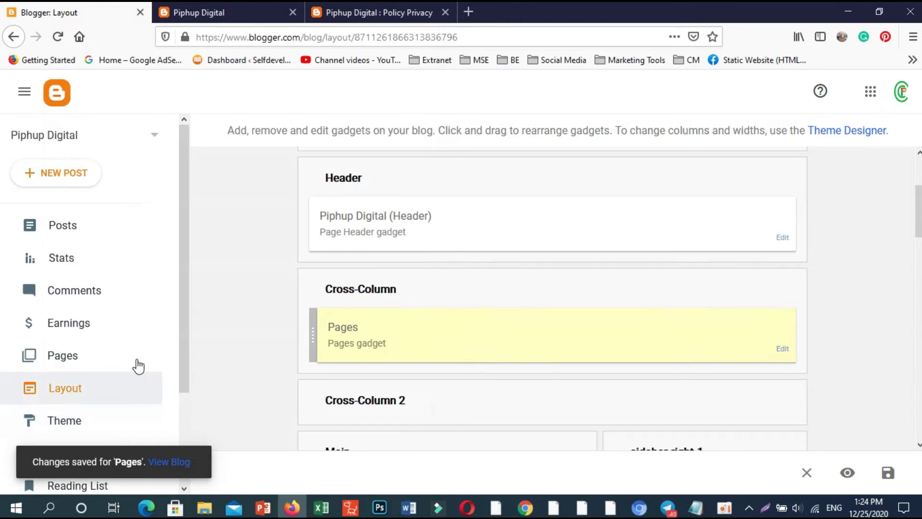
click(243, 13)
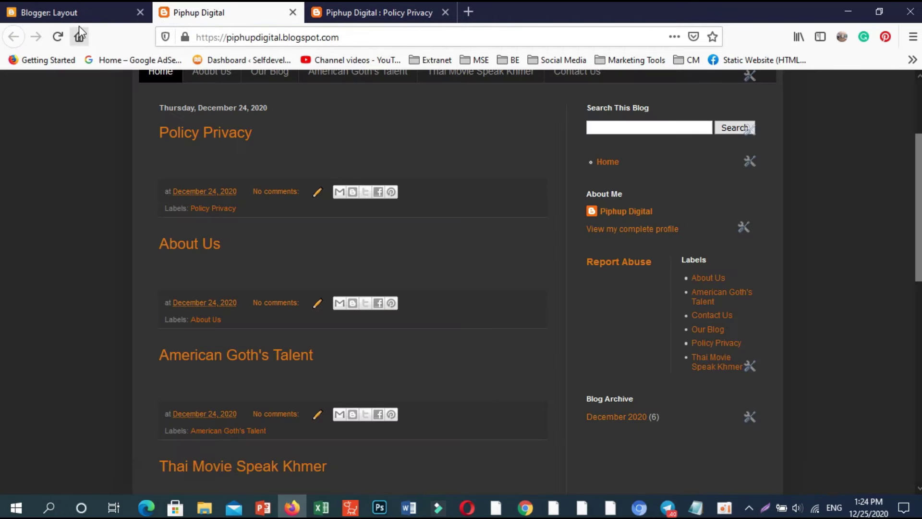
click(57, 37)
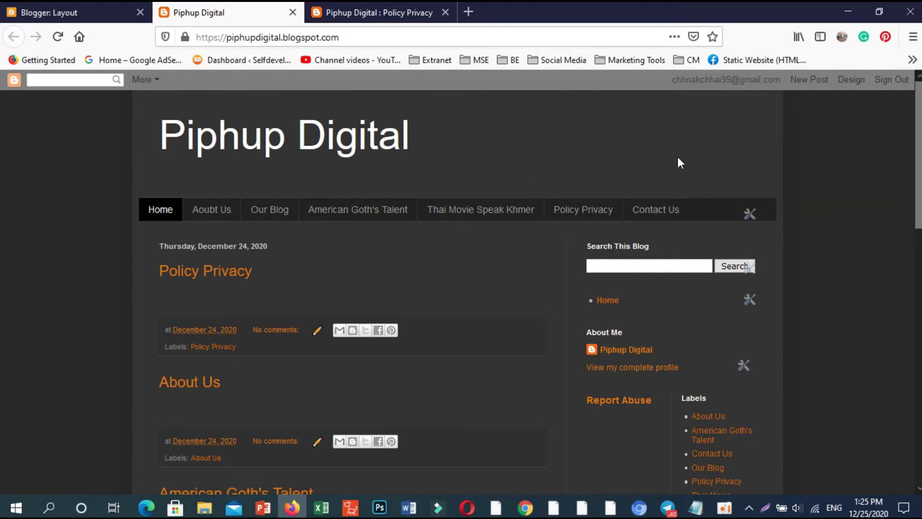
click(120, 15)
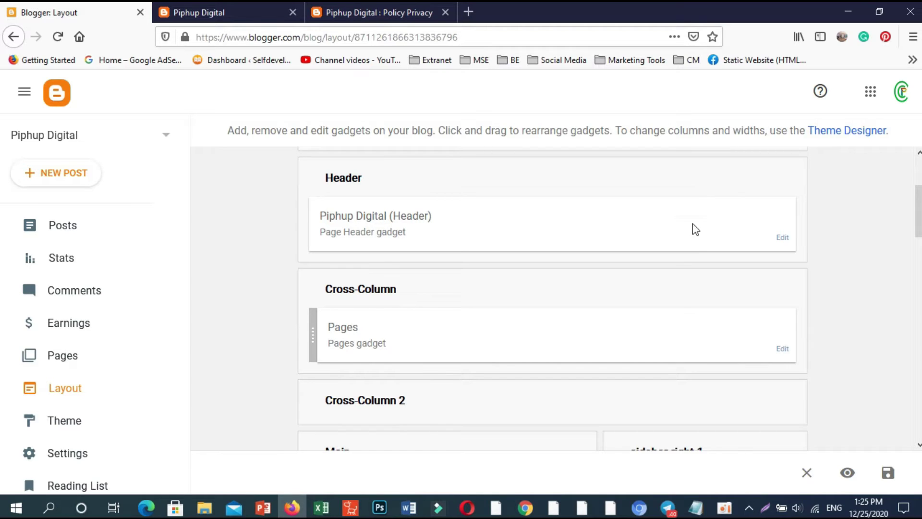
scroll(695, 246, up, 3)
scroll(695, 248, down, 3)
scroll(694, 252, up, 3)
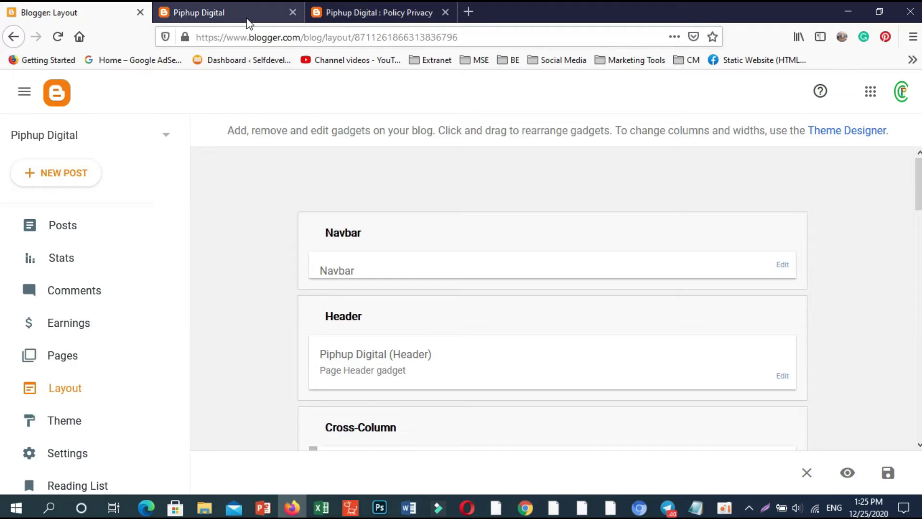
click(246, 17)
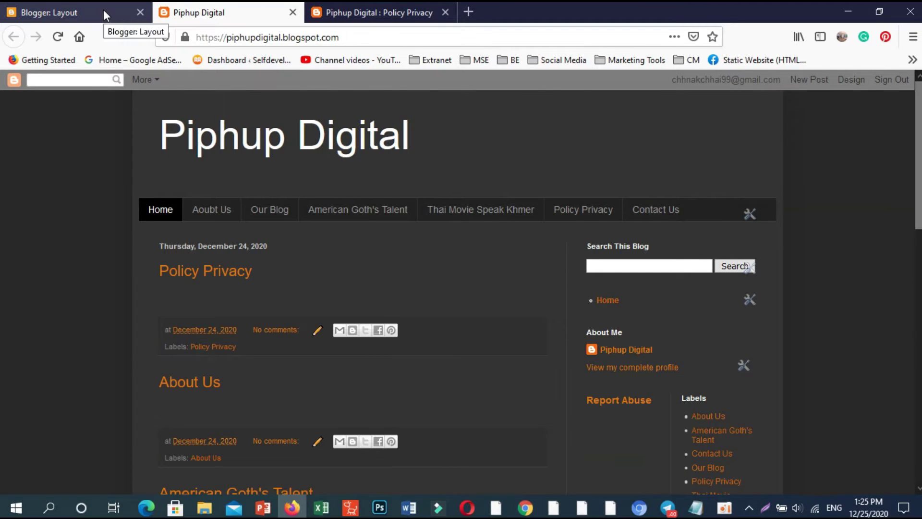
click(343, 9)
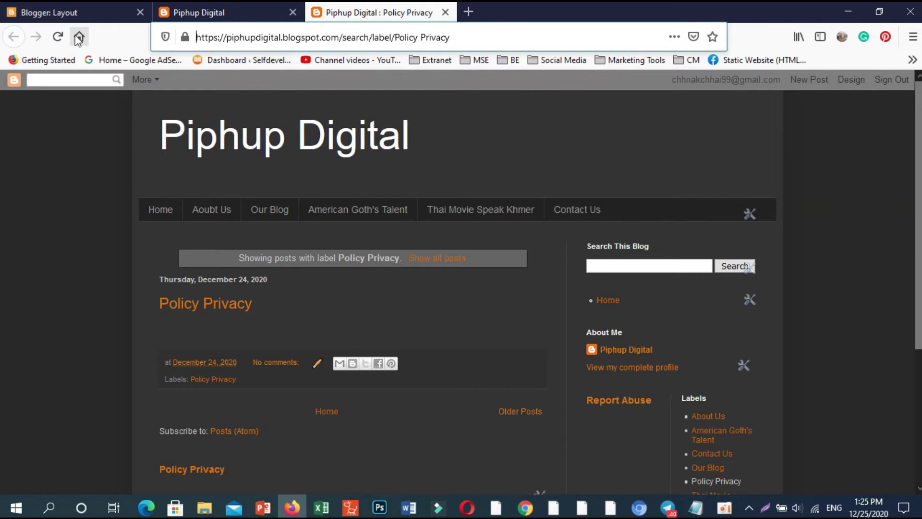
click(61, 39)
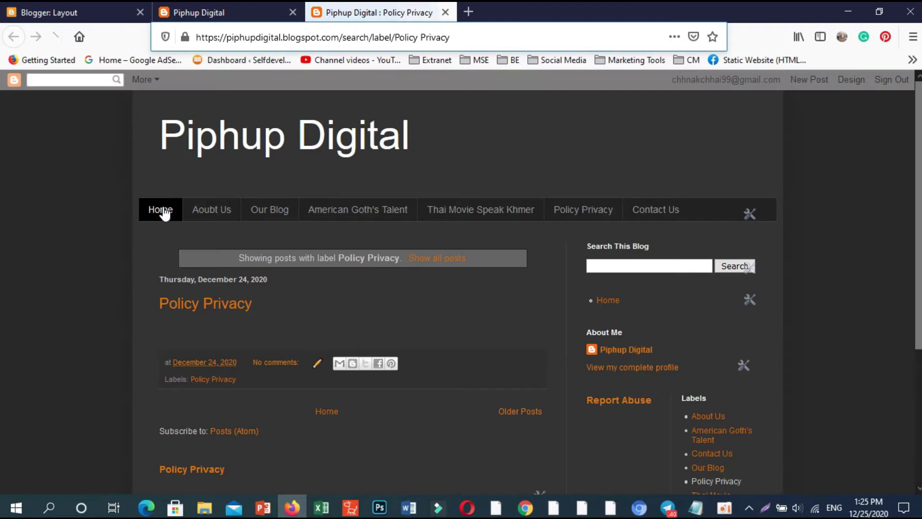
click(167, 215)
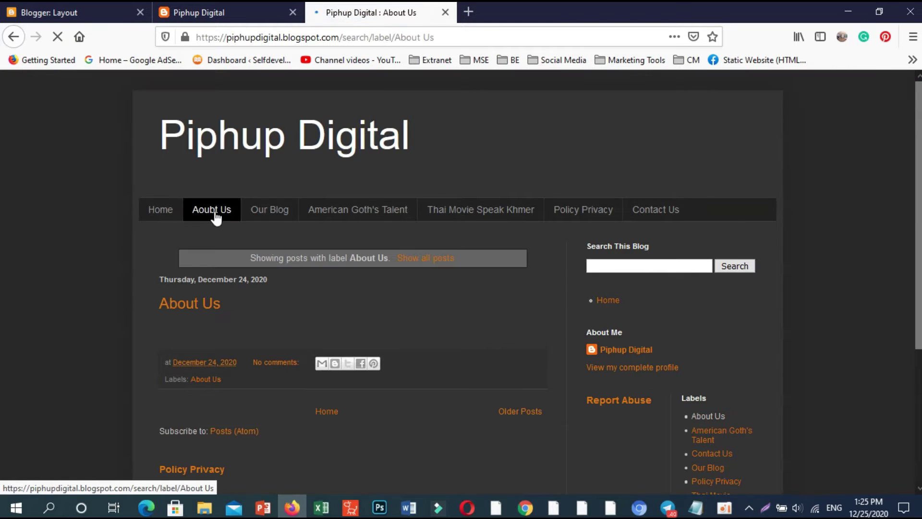
click(265, 211)
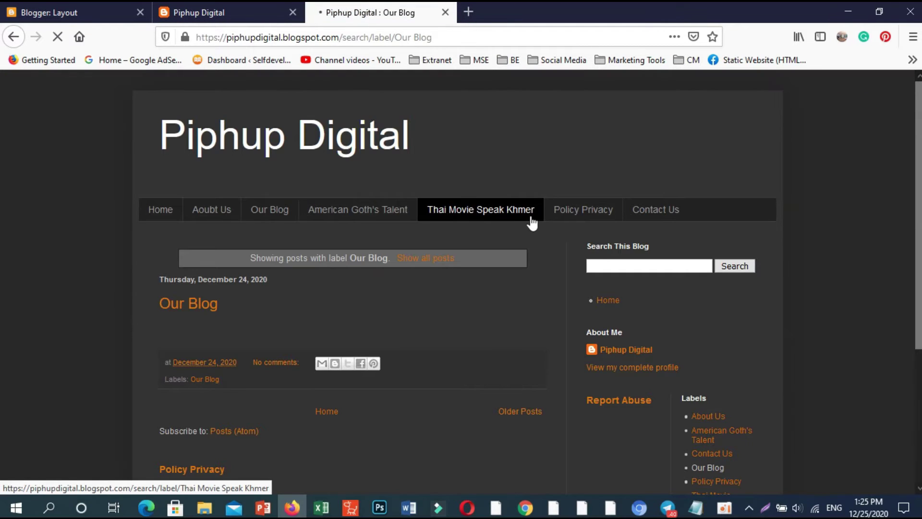
scroll(636, 264, down, 4)
scroll(663, 288, up, 2)
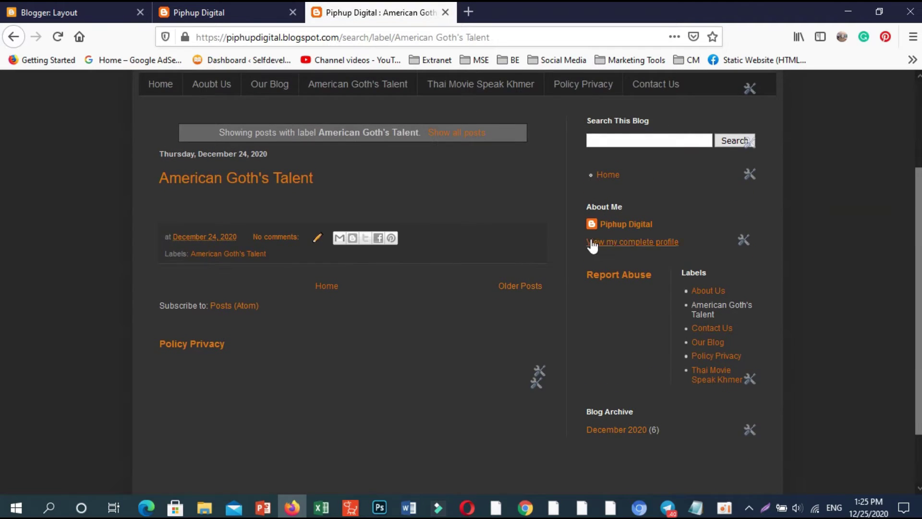
scroll(590, 242, up, 3)
click(230, 13)
scroll(453, 225, down, 1)
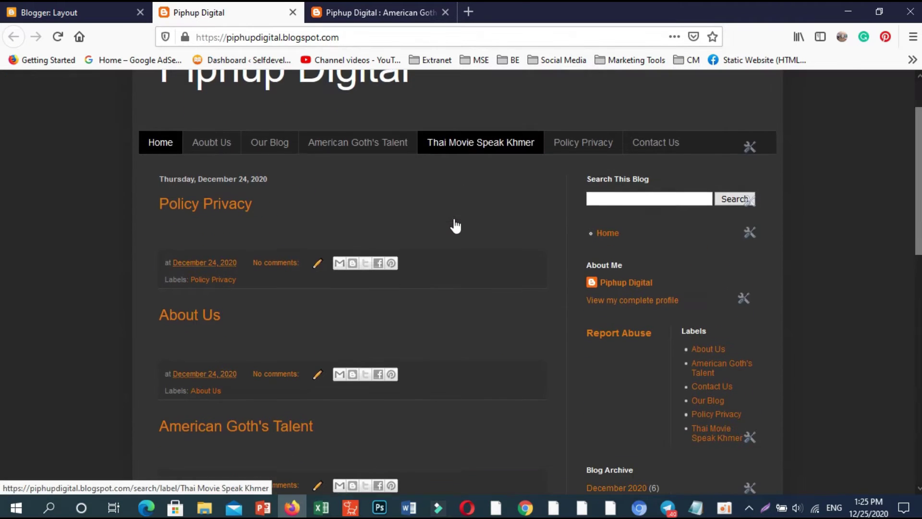
click(85, 14)
Remove the Pages gadget from the right sidebar and confirm the removal.
scroll(380, 257, down, 4)
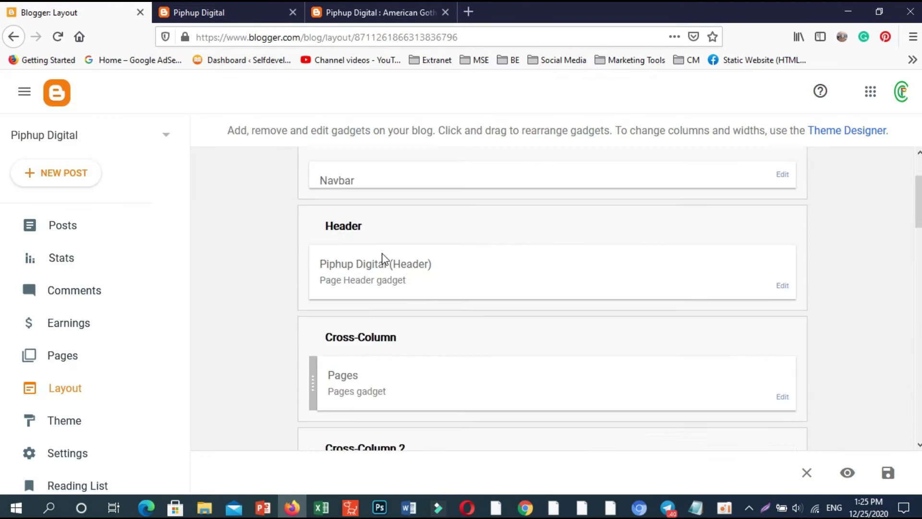
scroll(700, 301, down, 2)
scroll(700, 304, down, 2)
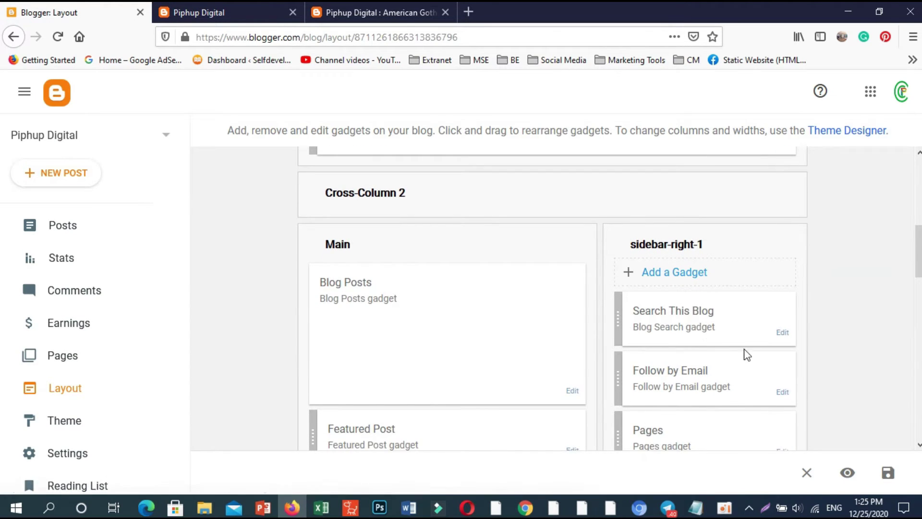
scroll(721, 346, down, 2)
scroll(693, 308, down, 1)
scroll(693, 310, down, 1)
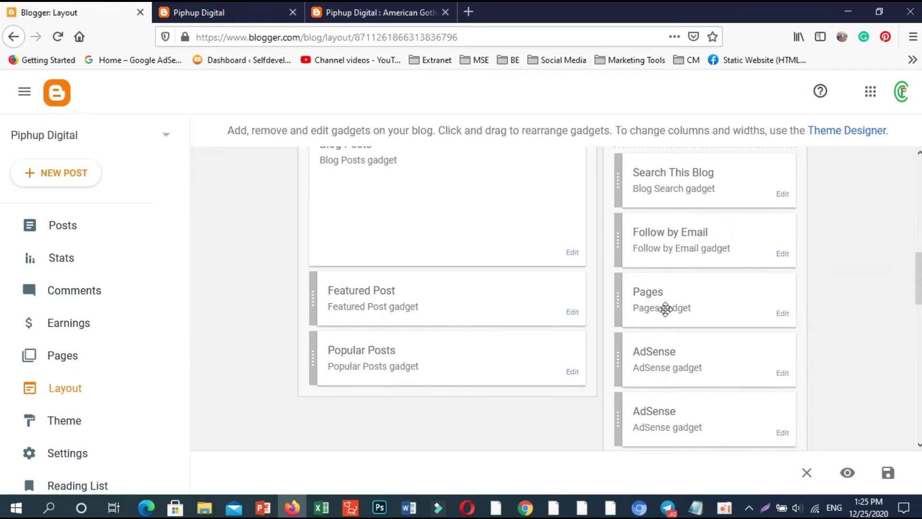
click(784, 314)
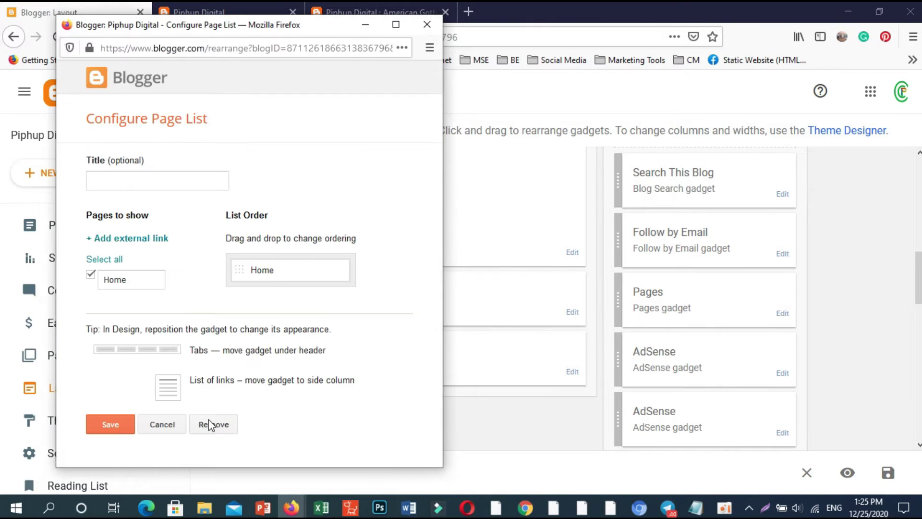
click(211, 424)
click(282, 245)
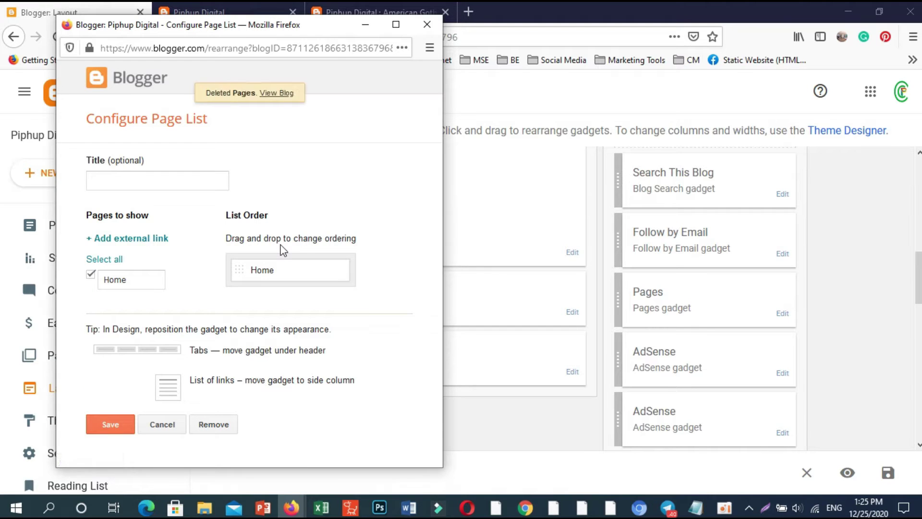
Rename the 'Search This Blog' gadget to 'Search' and save it.
scroll(631, 243, up, 3)
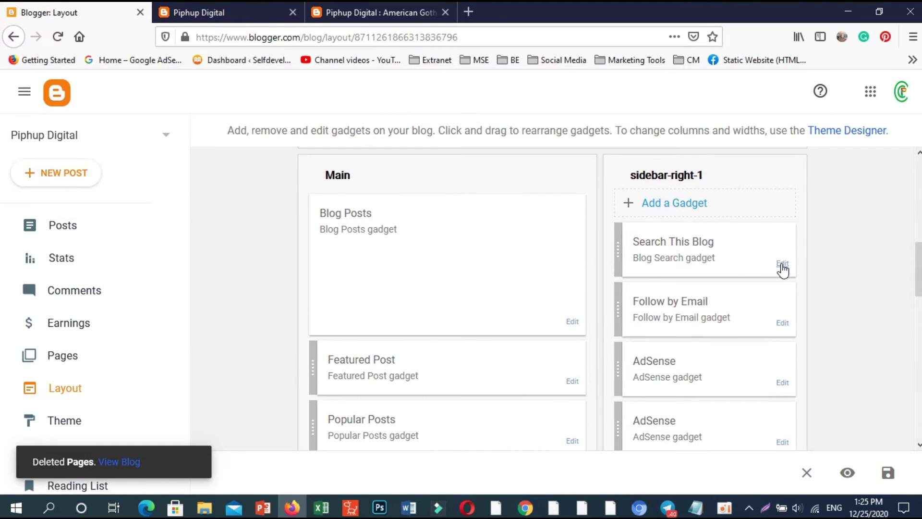
click(779, 265)
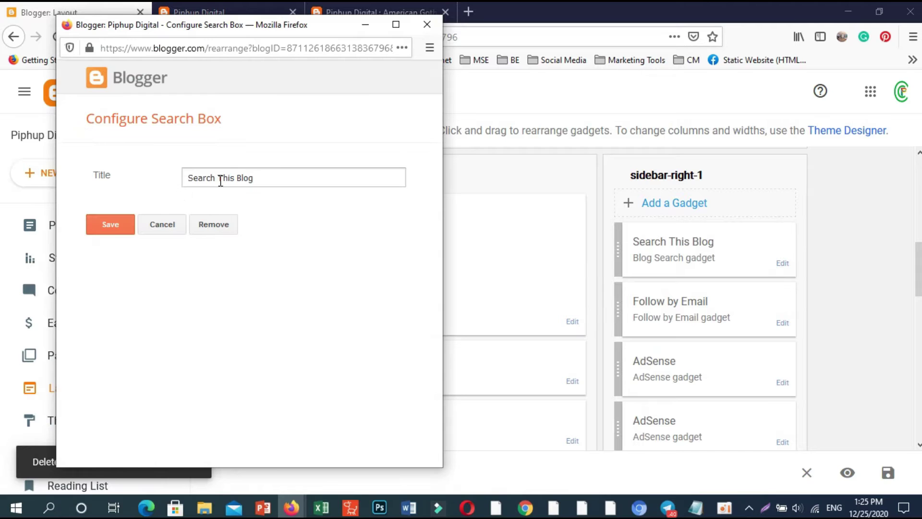
double_click(240, 179)
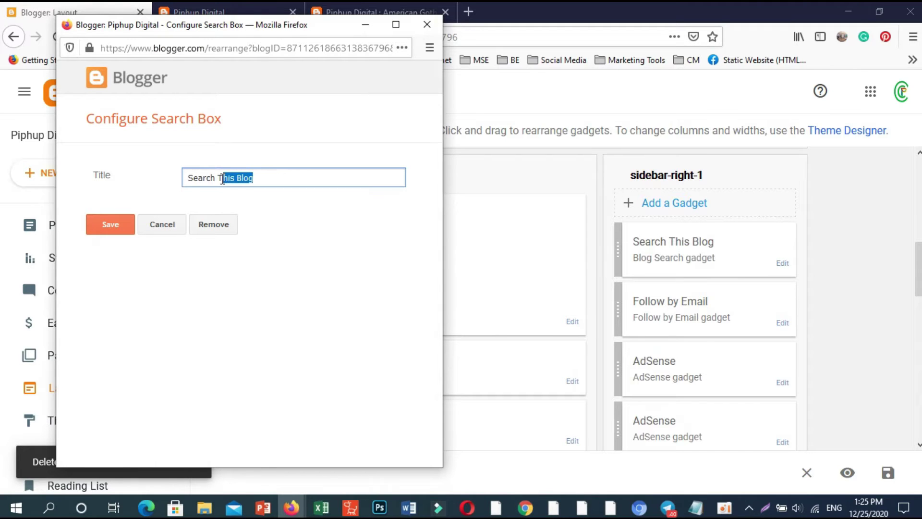
key(BackSpace)
key(BackSpace)
click(114, 224)
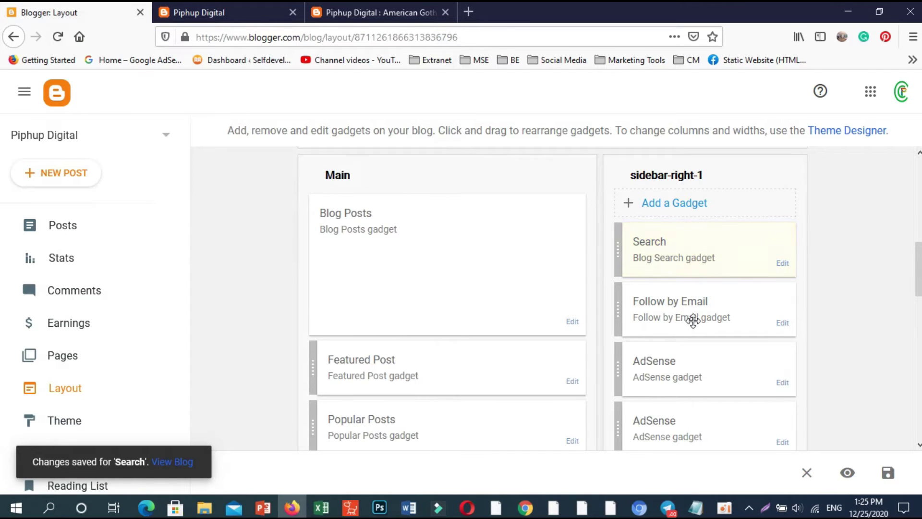
scroll(693, 321, down, 3)
scroll(669, 313, up, 3)
scroll(494, 387, down, 3)
scroll(743, 375, up, 15)
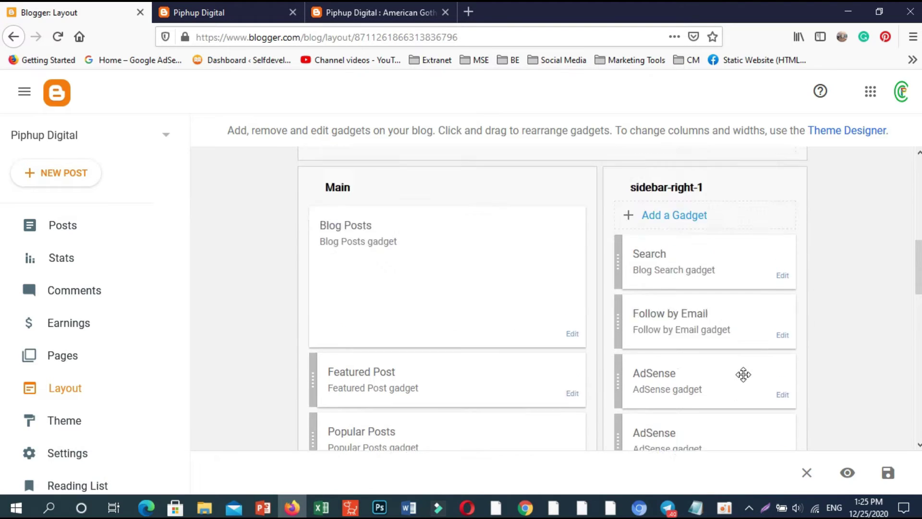
scroll(743, 375, down, 12)
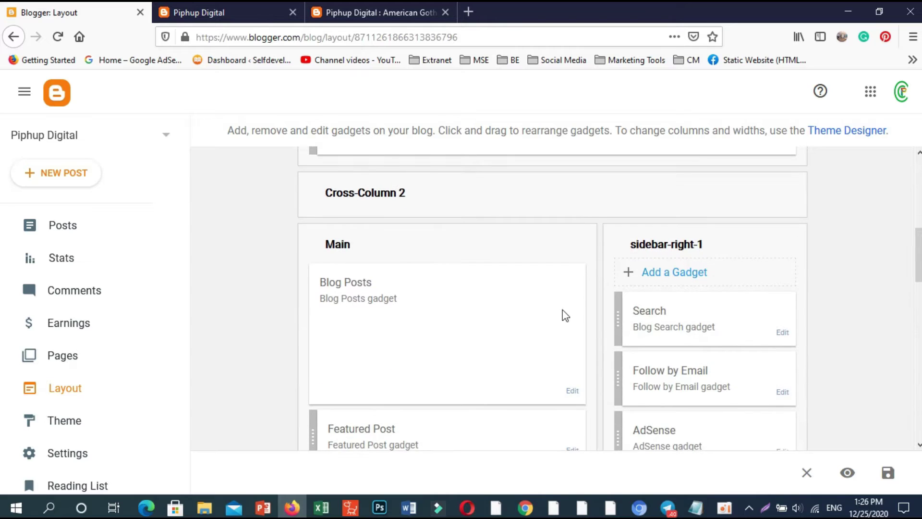
scroll(517, 283, down, 3)
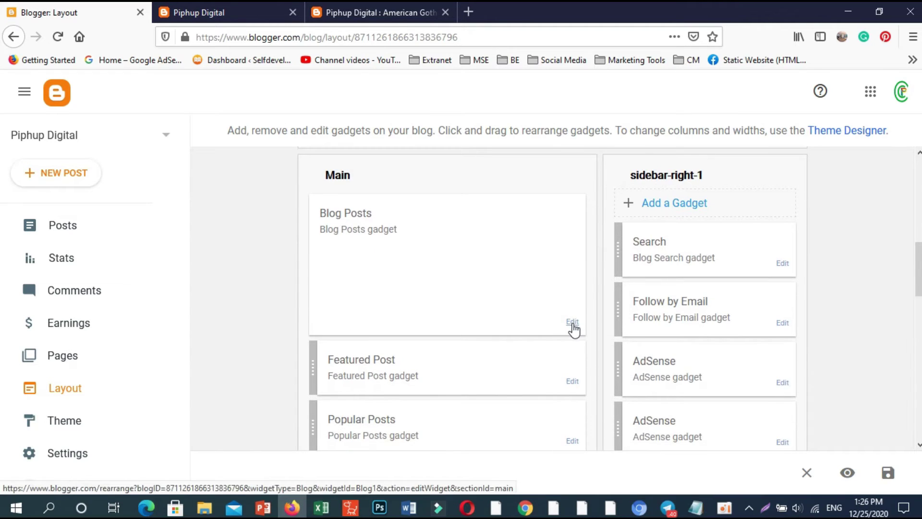
Set the Blog Posts gadget to show 3 posts on the main page and save.
click(572, 322)
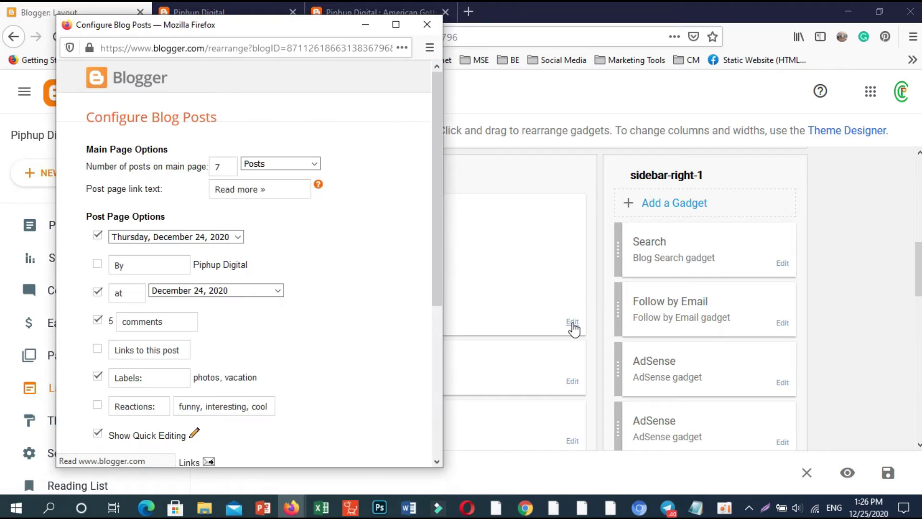
click(225, 167)
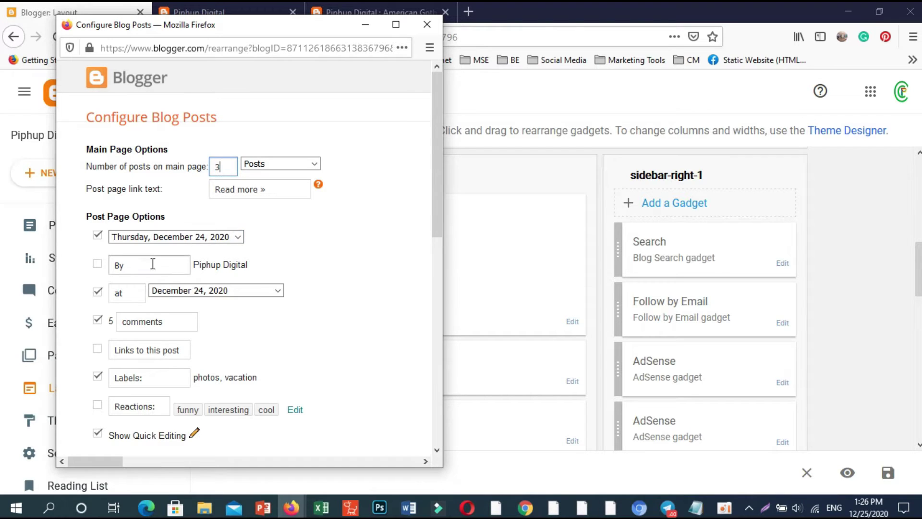
scroll(144, 345, down, 3)
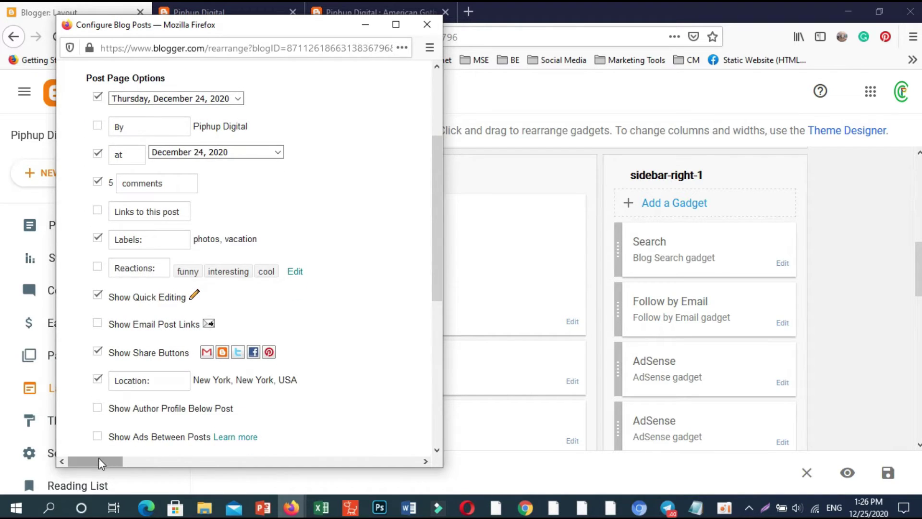
scroll(236, 423, down, 6)
click(114, 423)
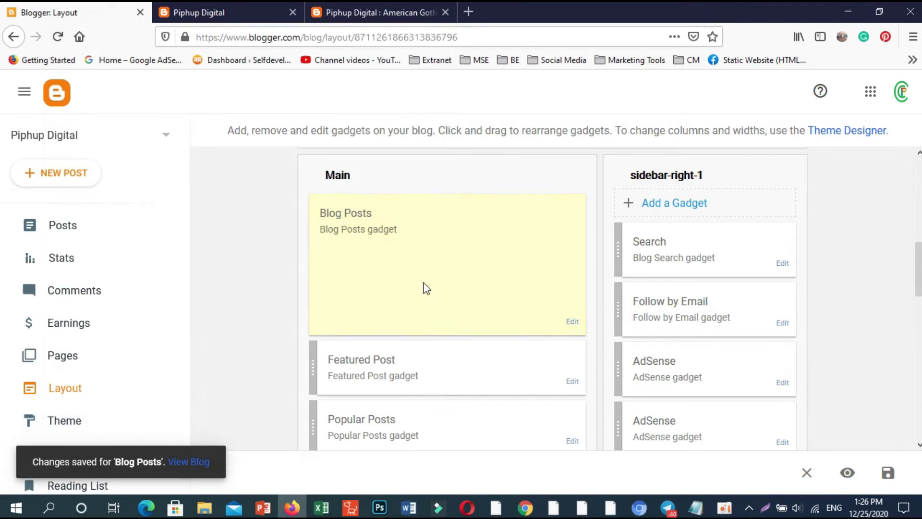
Drag Popular Posts into the right sidebar just below Follow by Email.
scroll(425, 286, down, 3)
scroll(531, 294, up, 2)
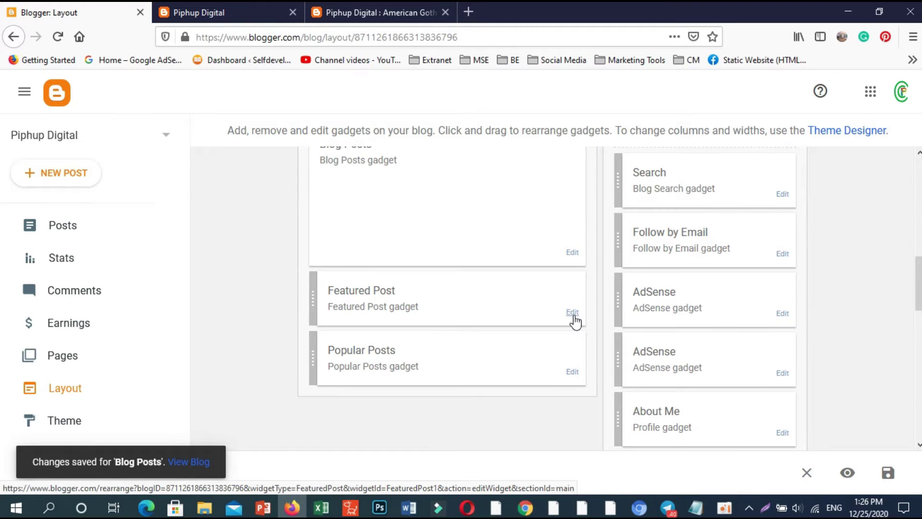
scroll(581, 391, up, 1)
scroll(575, 387, down, 1)
drag(369, 357, 630, 277)
scroll(660, 340, down, 2)
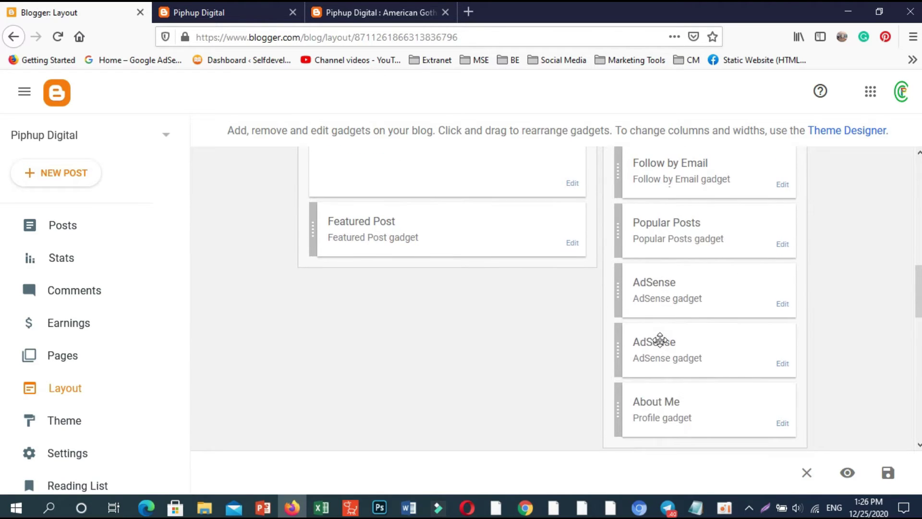
scroll(660, 340, up, 6)
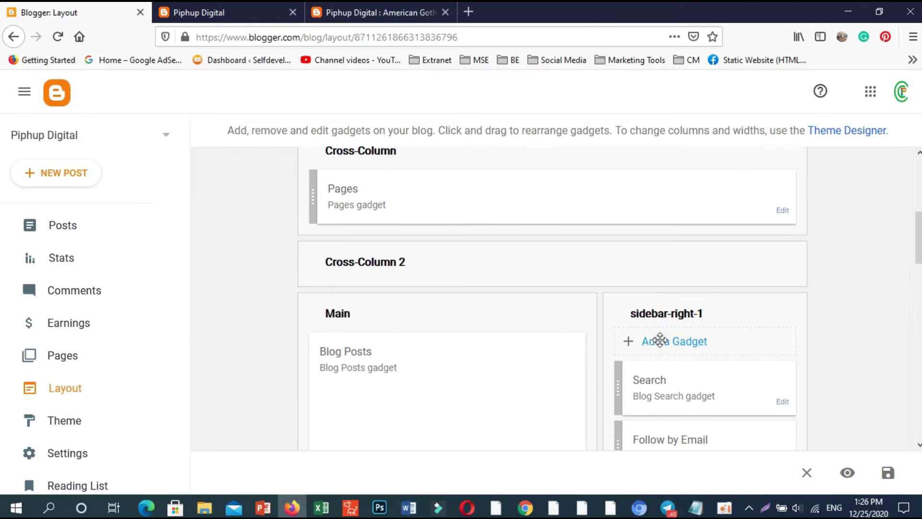
scroll(661, 345, down, 10)
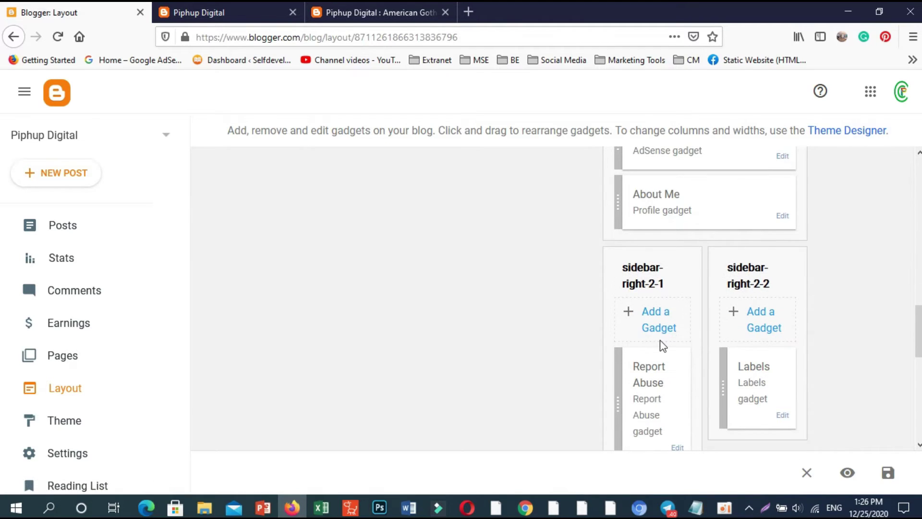
scroll(660, 345, down, 2)
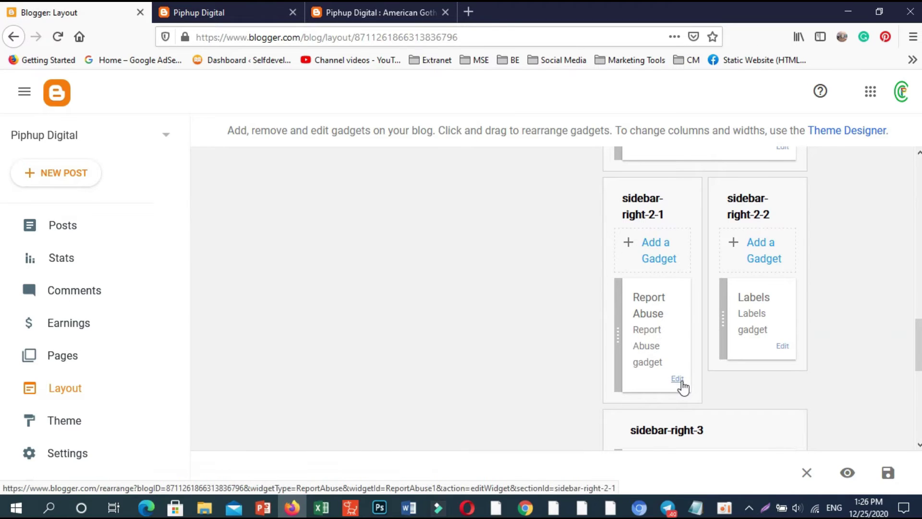
Remove the Report Abuse and Labels gadgets, confirming each removal.
click(677, 379)
click(214, 182)
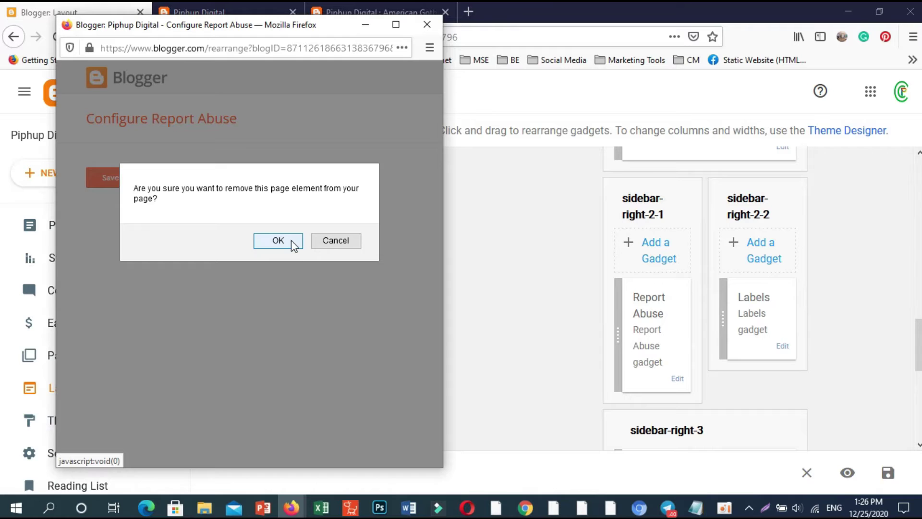
click(279, 240)
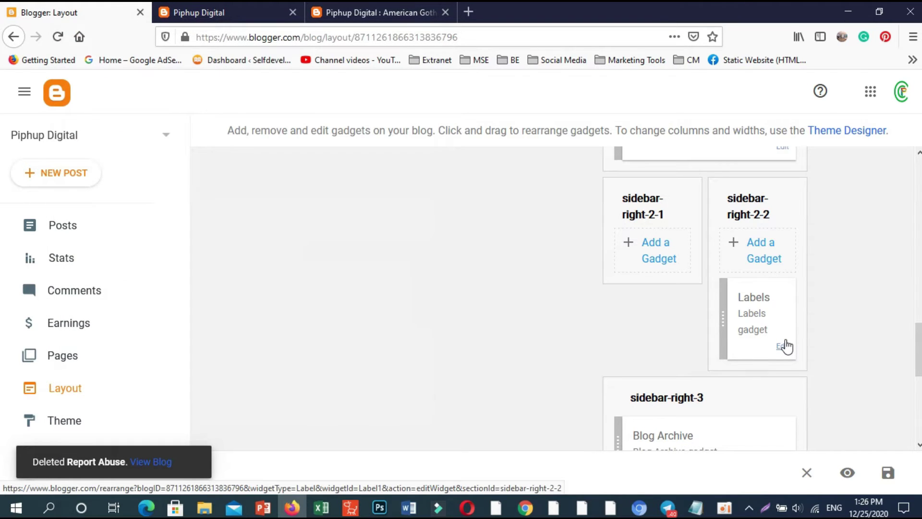
click(782, 346)
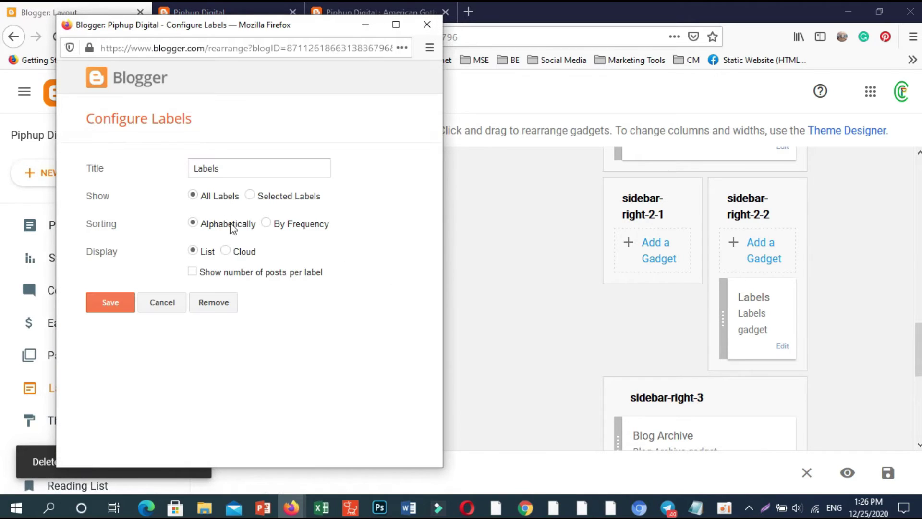
click(220, 301)
click(278, 240)
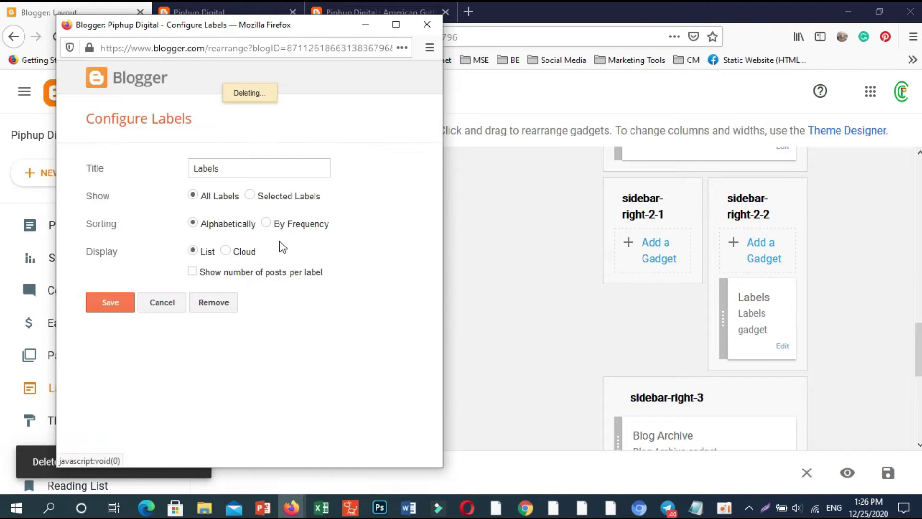
Remove the Blog Archive gadget, leave Attribution unchanged, and save the layout.
scroll(687, 290, down, 3)
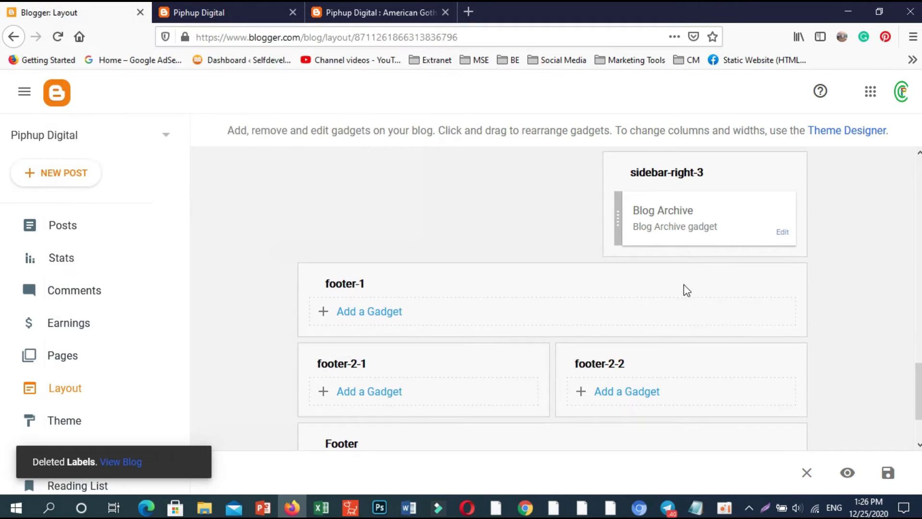
click(782, 234)
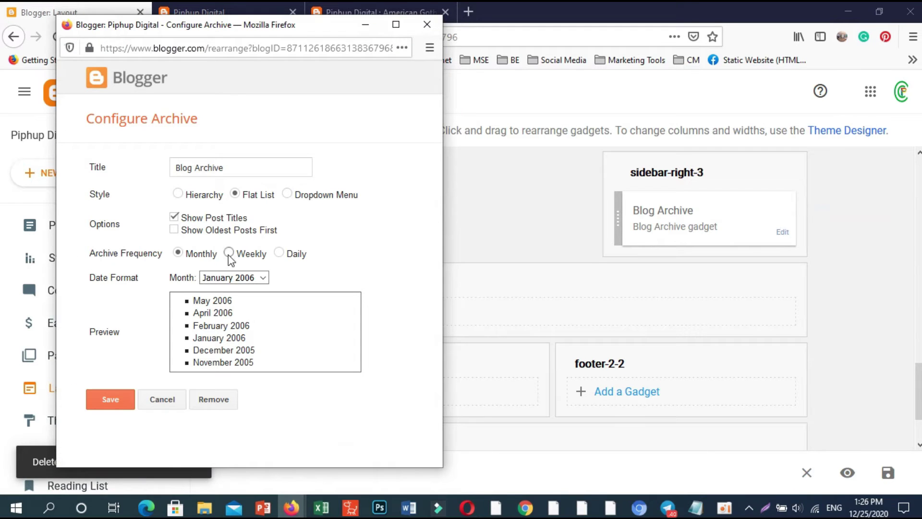
click(206, 402)
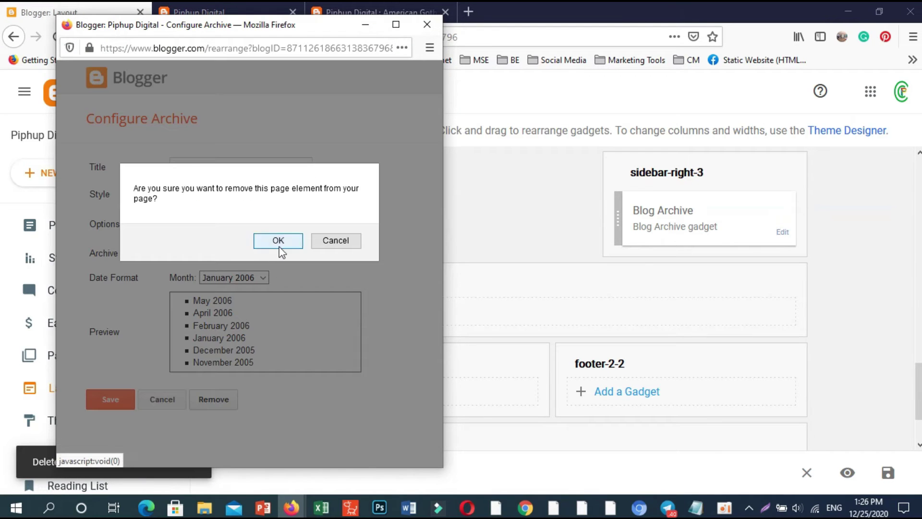
click(279, 246)
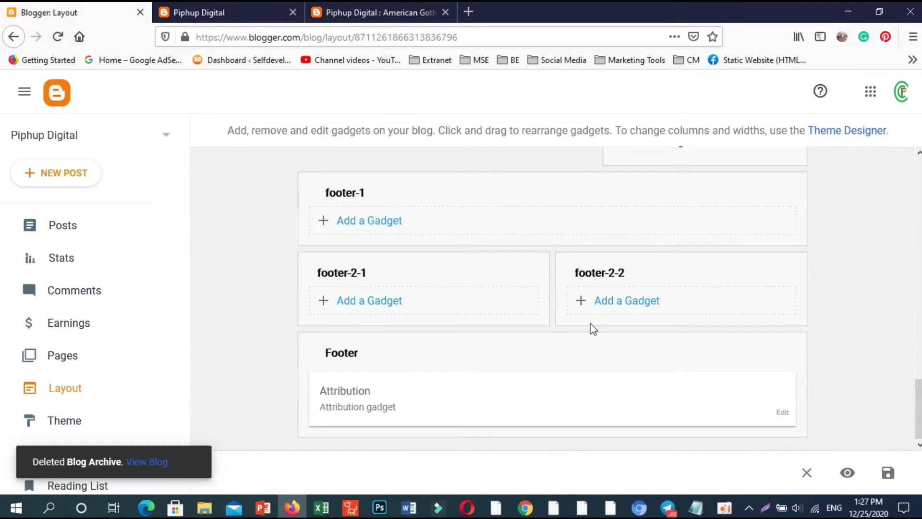
click(782, 414)
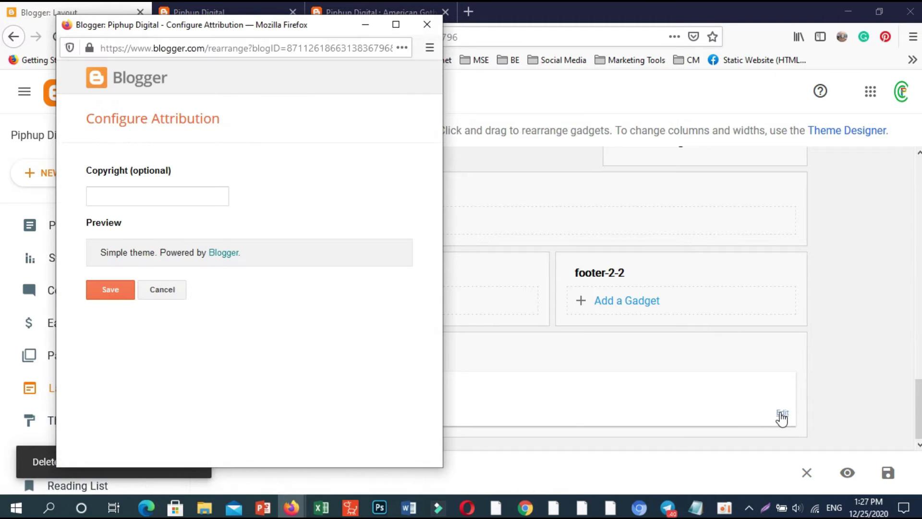
click(427, 25)
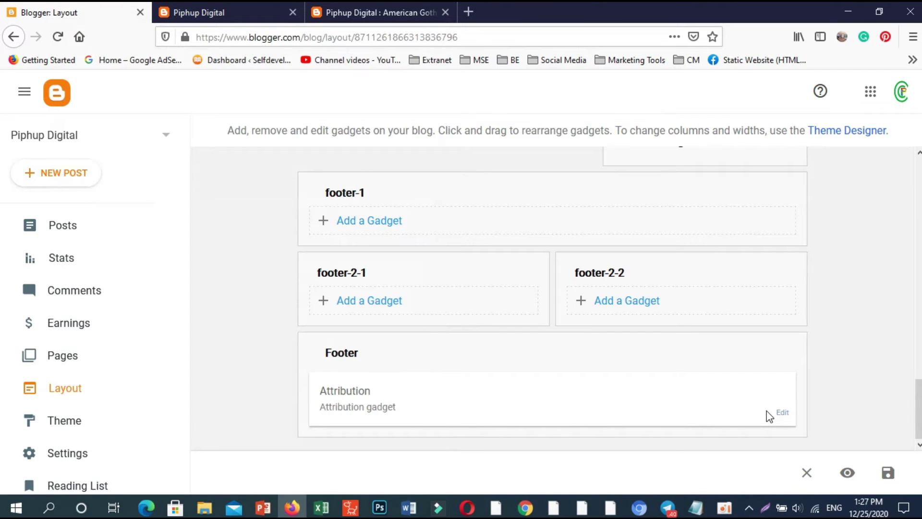
scroll(760, 403, up, 10)
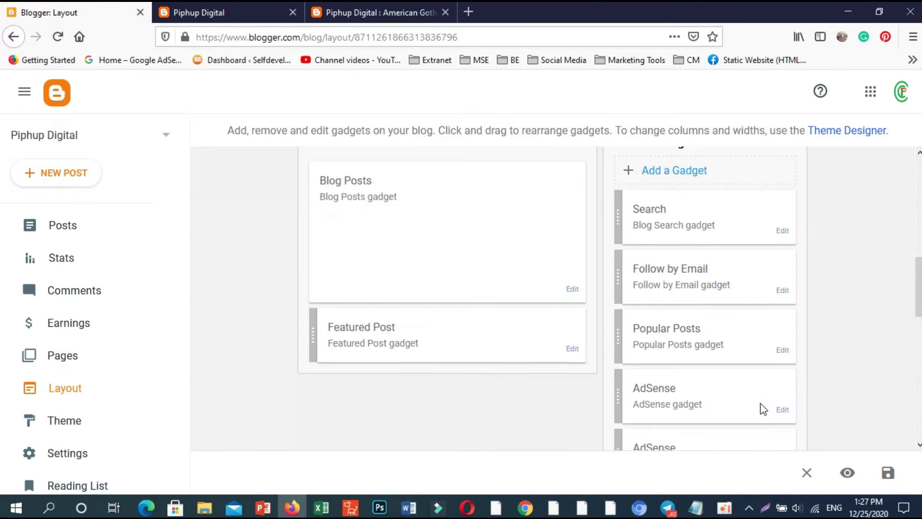
scroll(760, 403, up, 3)
click(888, 472)
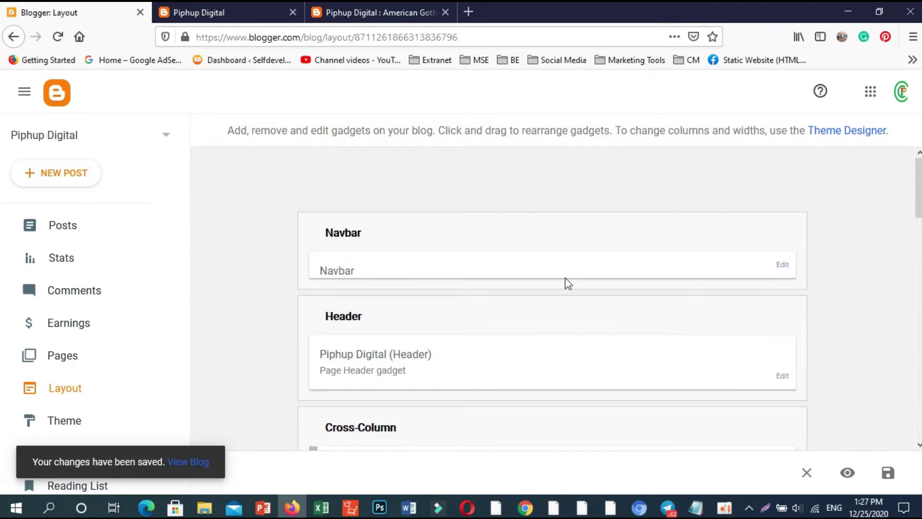
Reload the live label page to confirm only Search and About Me remain, closing the homepage tab.
click(404, 12)
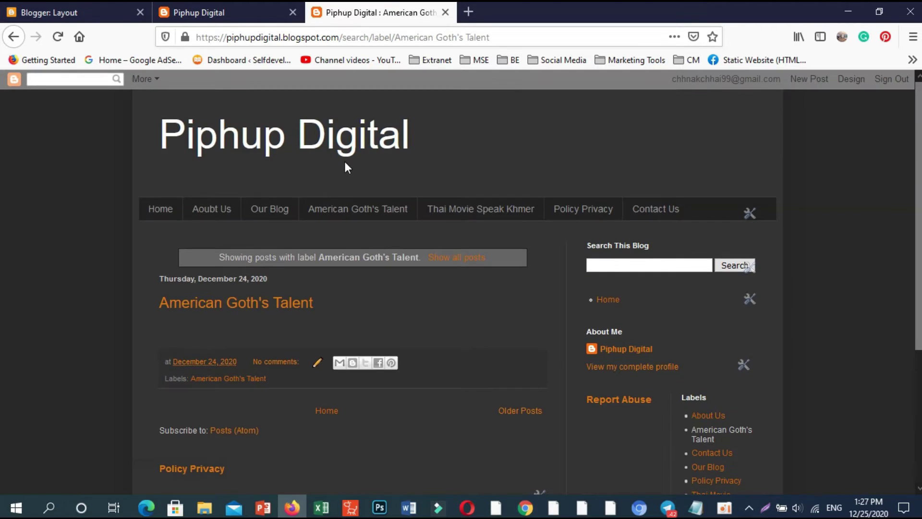
click(59, 37)
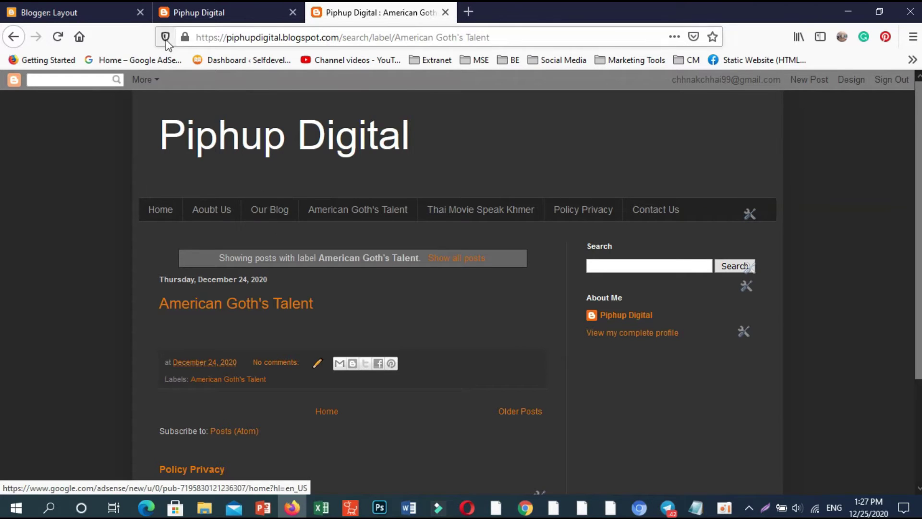
click(196, 11)
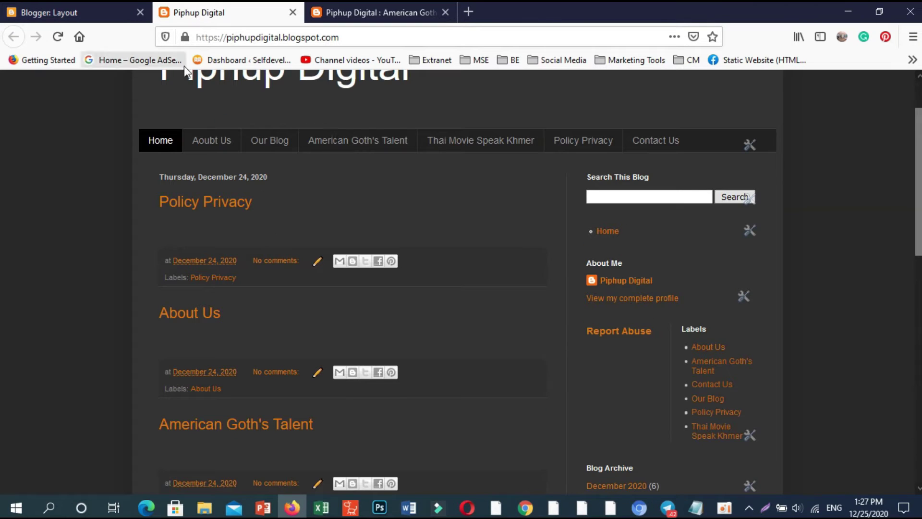
click(292, 12)
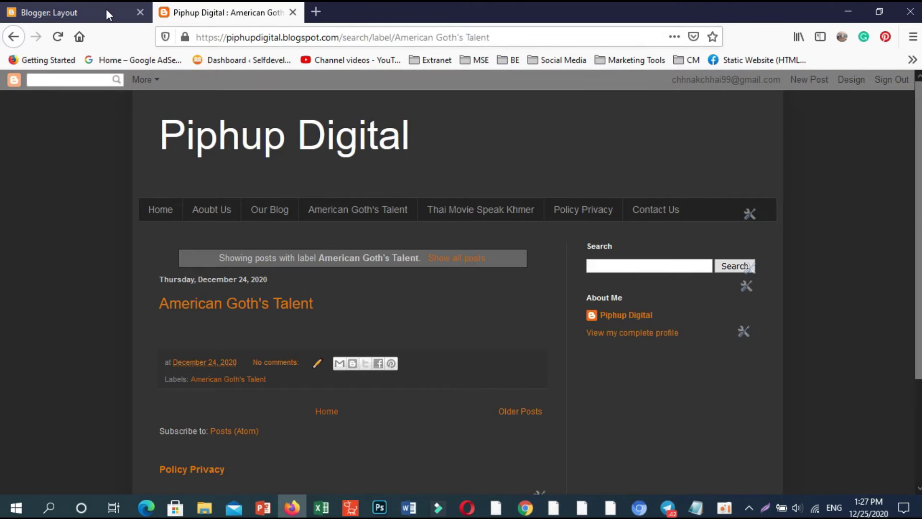
click(106, 9)
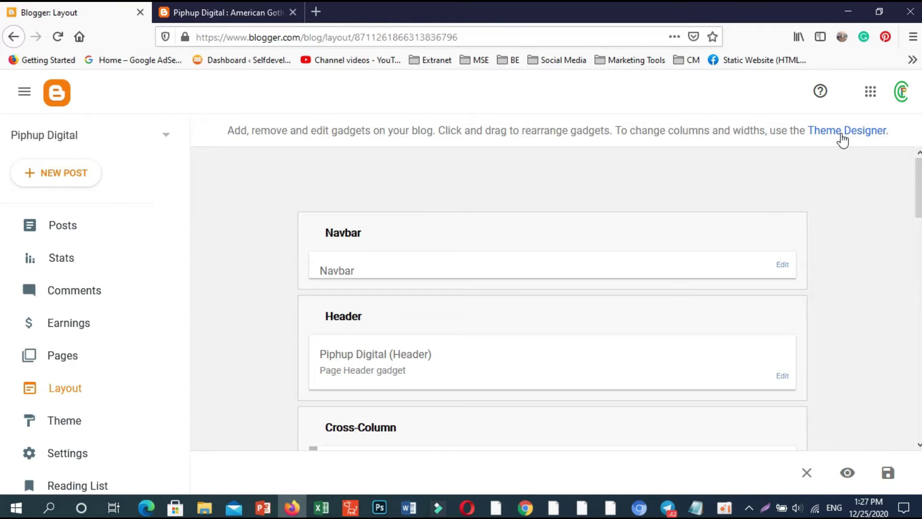
click(245, 9)
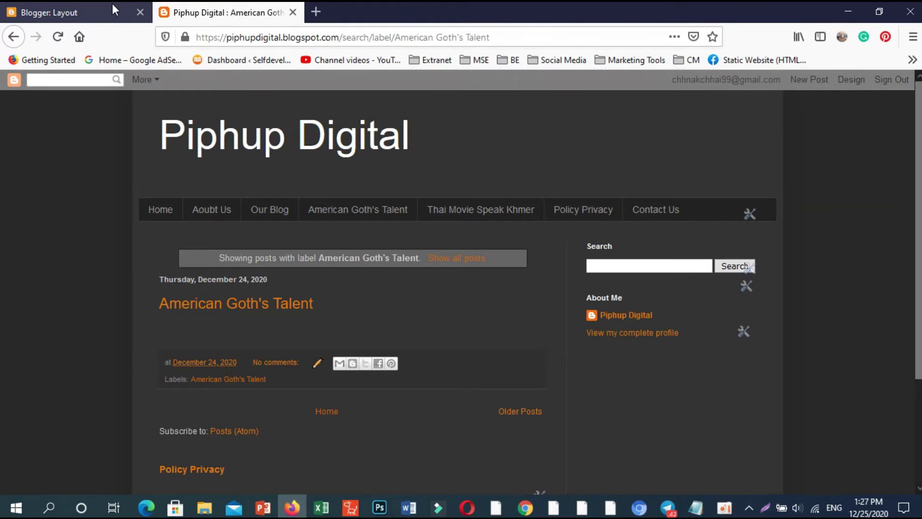
click(128, 11)
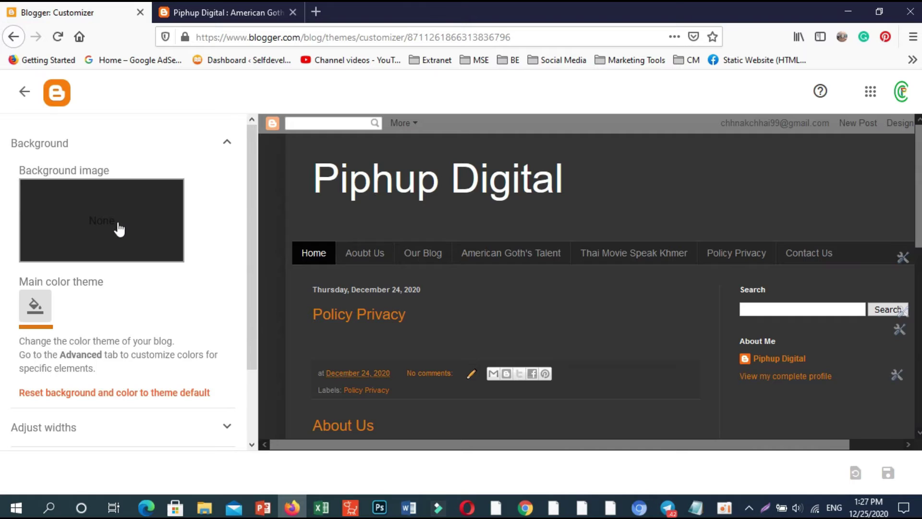
Browse the Arts, Business, Celebrations and Abstract background image categories.
click(119, 226)
click(234, 222)
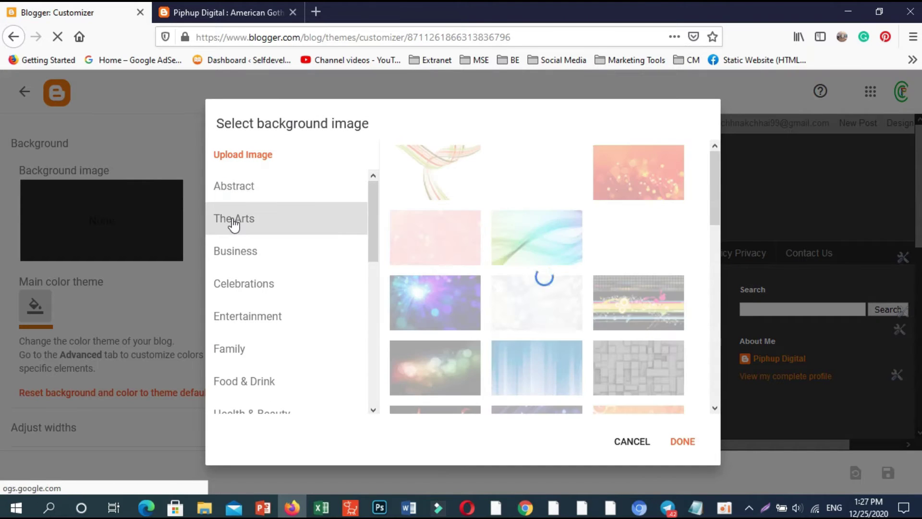
click(243, 257)
click(244, 299)
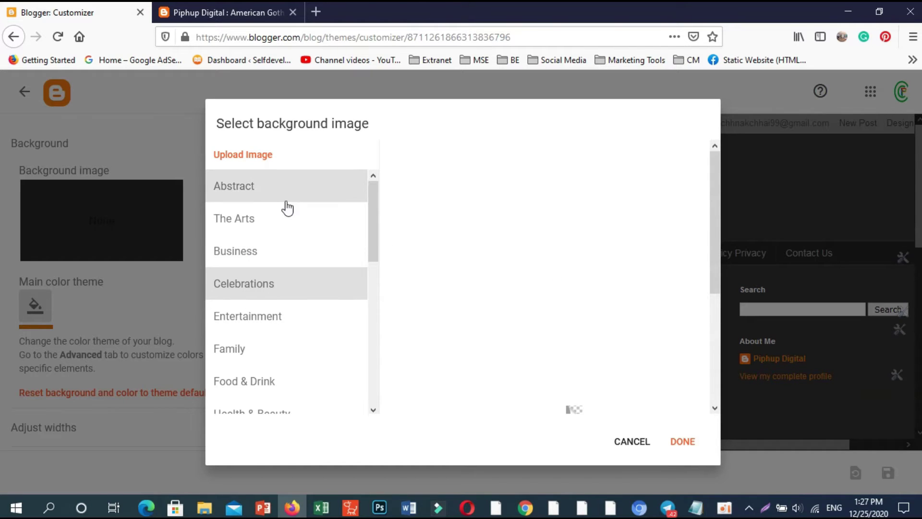
click(270, 191)
click(260, 225)
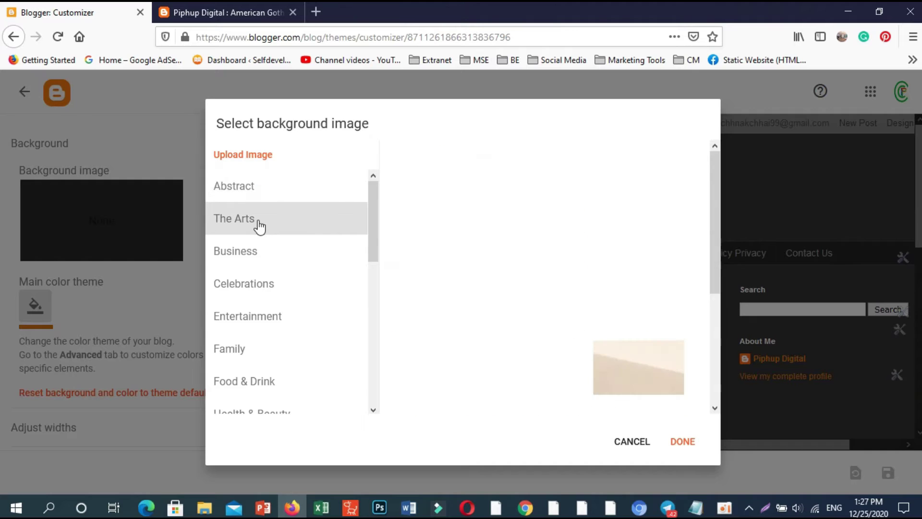
scroll(613, 291, down, 3)
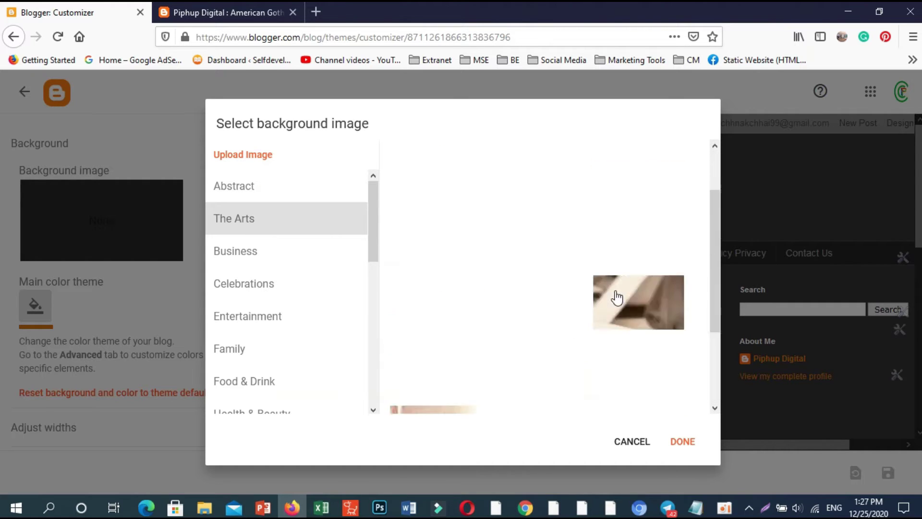
scroll(617, 298, down, 1)
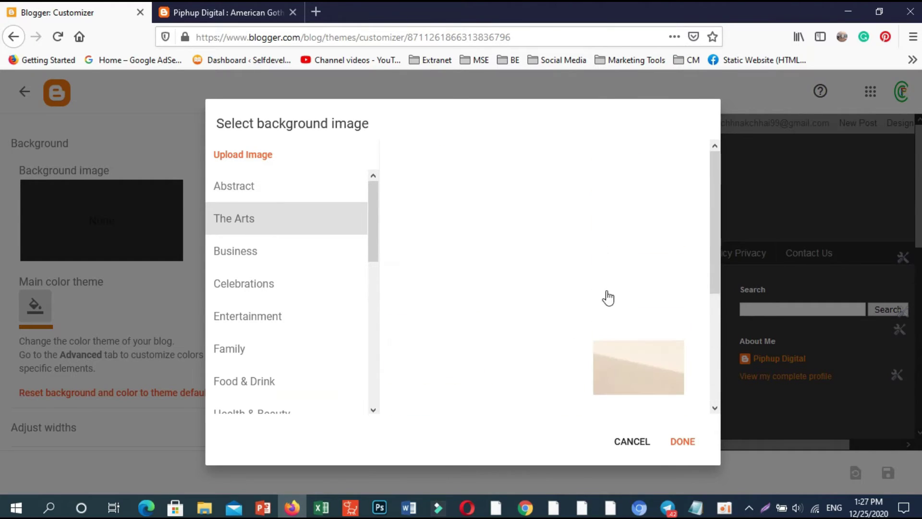
click(263, 261)
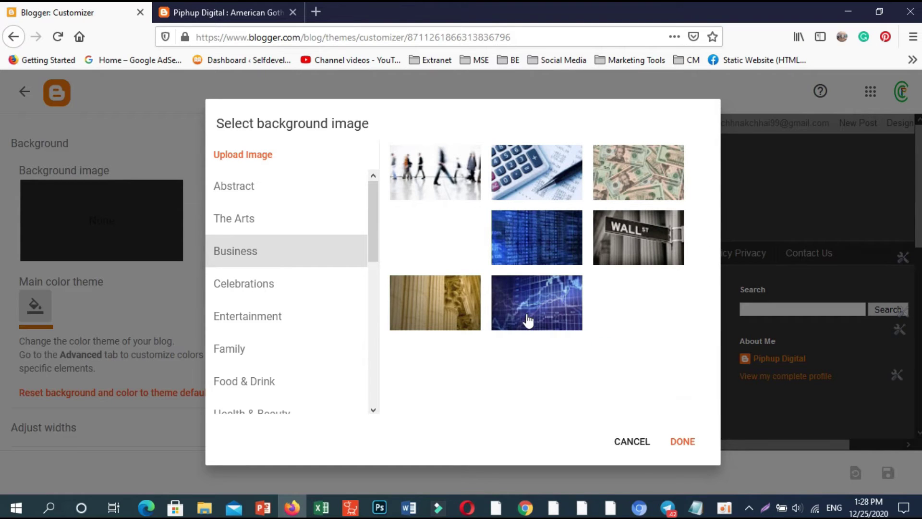
click(283, 289)
scroll(346, 288, down, 3)
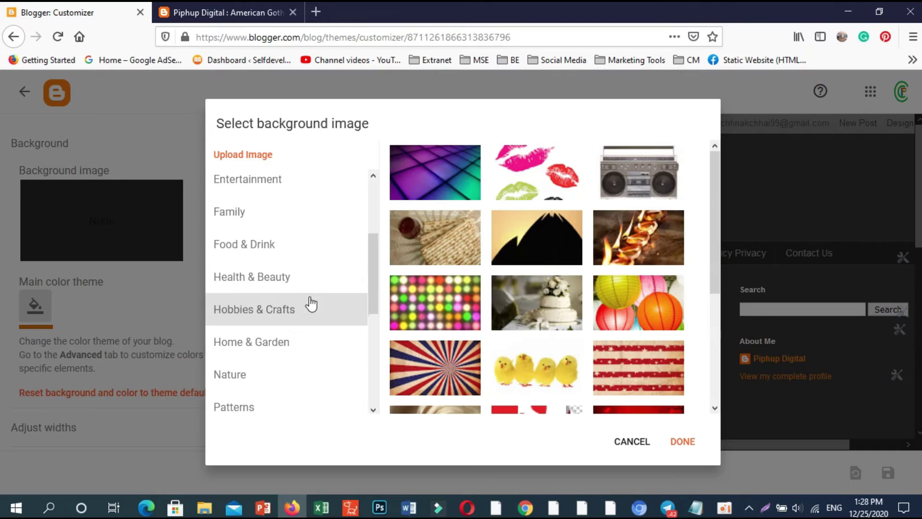
drag(373, 263, 364, 339)
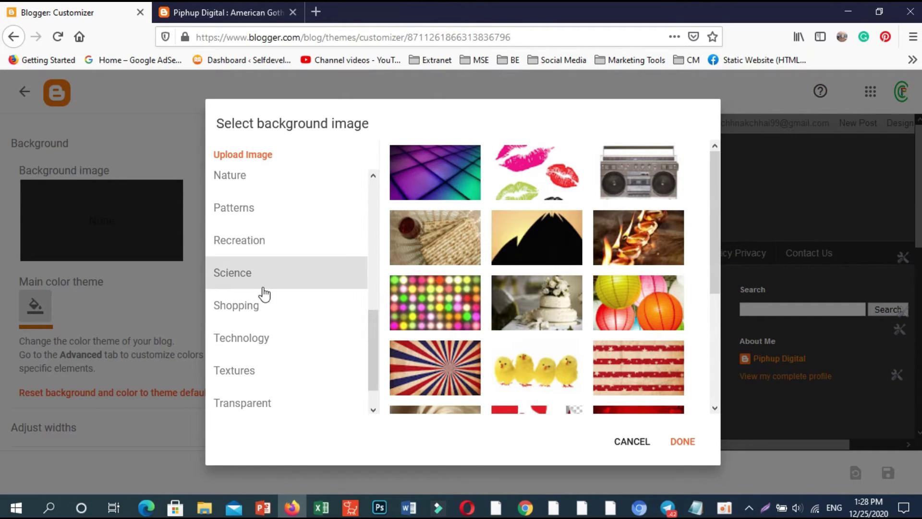
Pick the Earth-from-space picture from Science as the background and confirm it.
click(264, 293)
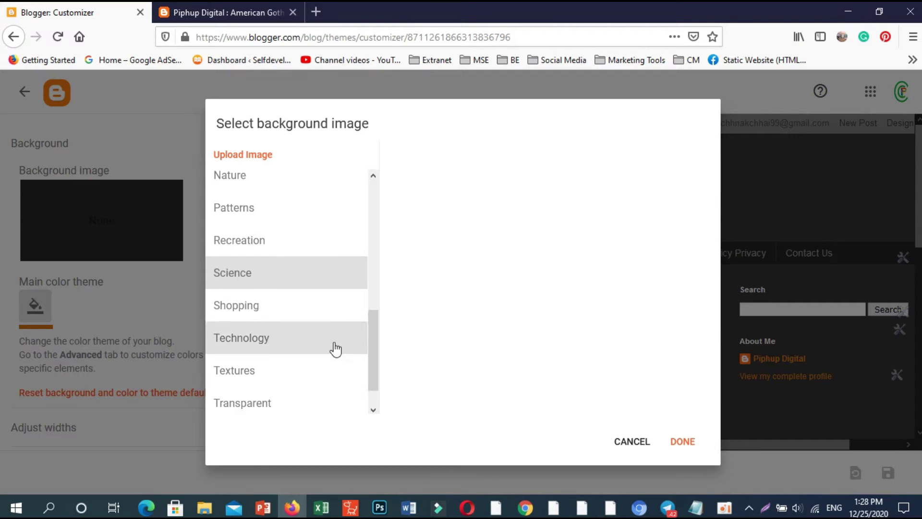
click(276, 317)
click(270, 336)
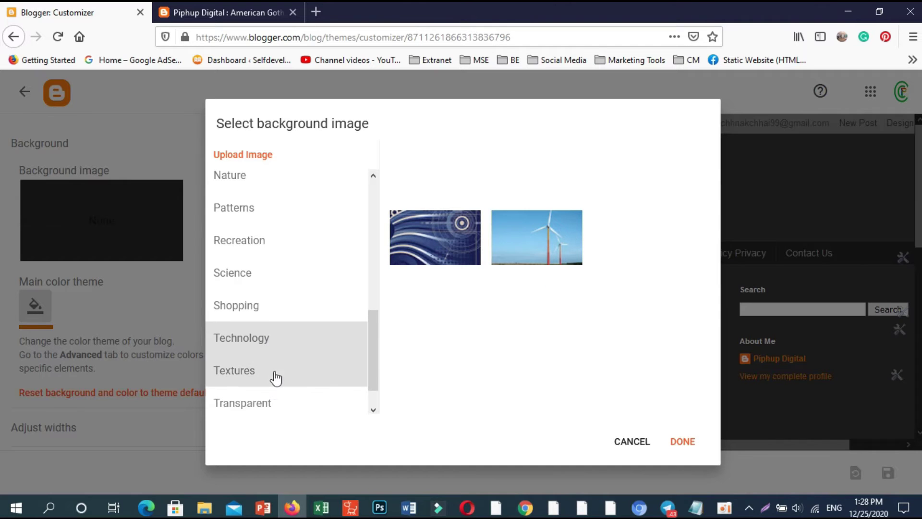
scroll(368, 362, down, 1)
drag(378, 381, 263, 383)
click(235, 236)
click(638, 184)
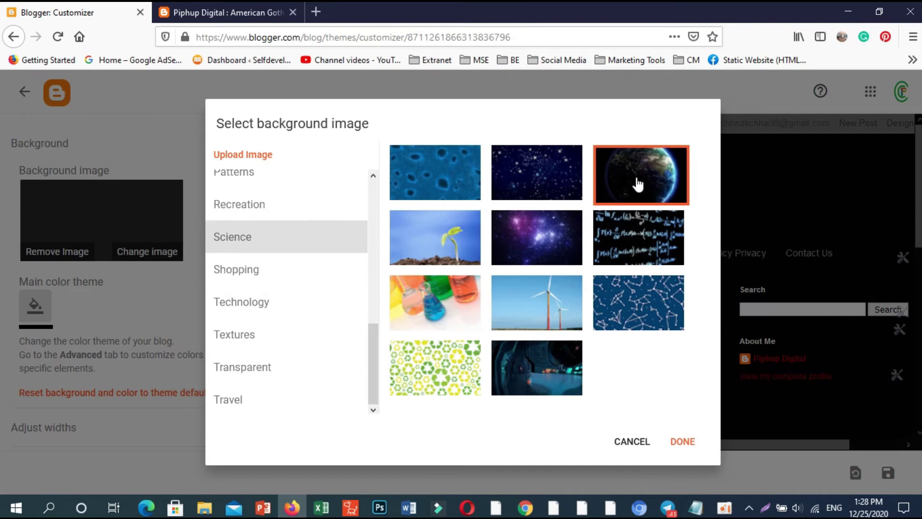
click(682, 442)
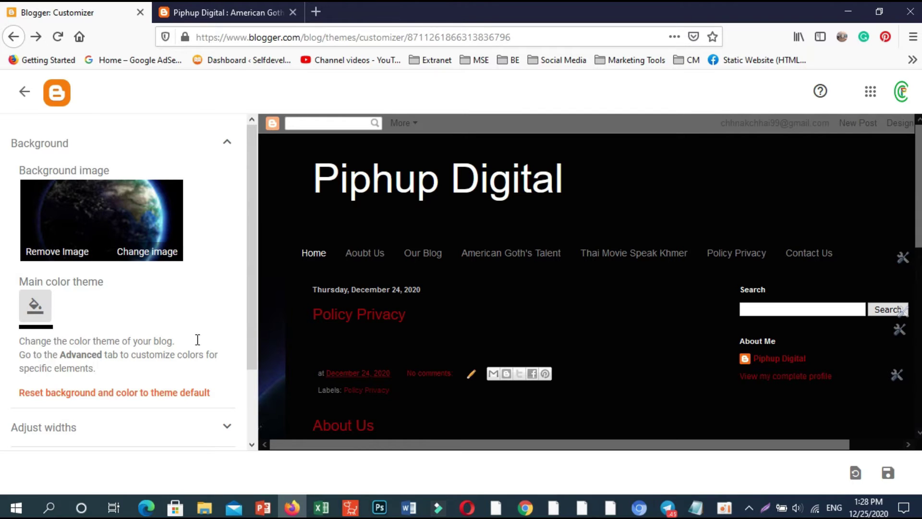
Try green as the main colour theme and preview the result.
scroll(473, 252, down, 5)
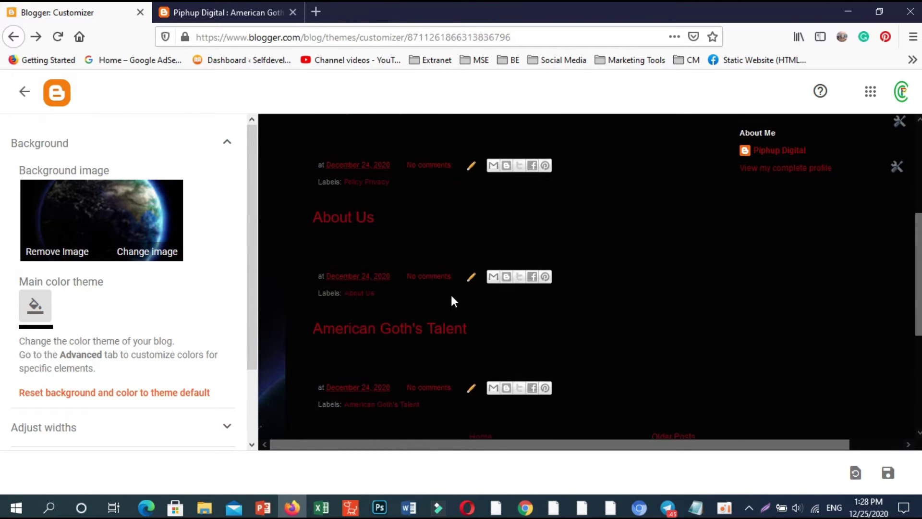
scroll(451, 301, down, 5)
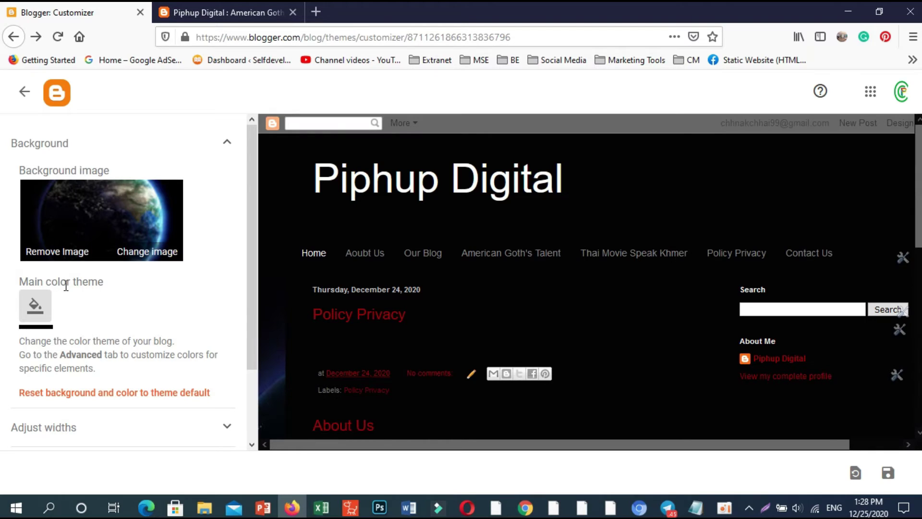
click(41, 304)
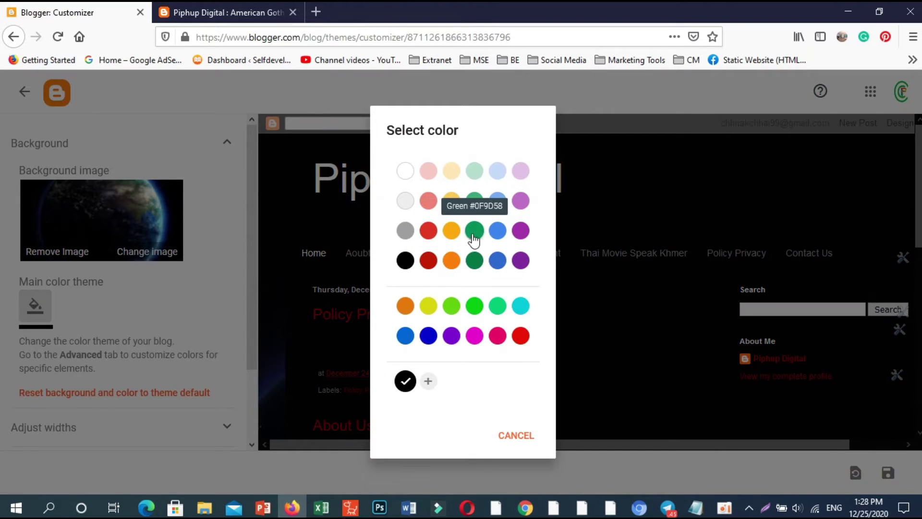
click(471, 306)
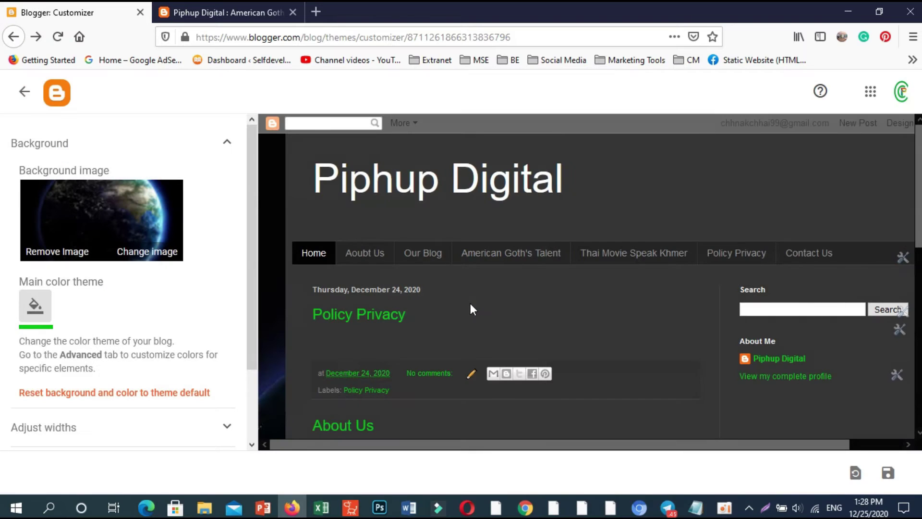
scroll(459, 306, down, 4)
scroll(459, 310, down, 3)
scroll(460, 310, up, 8)
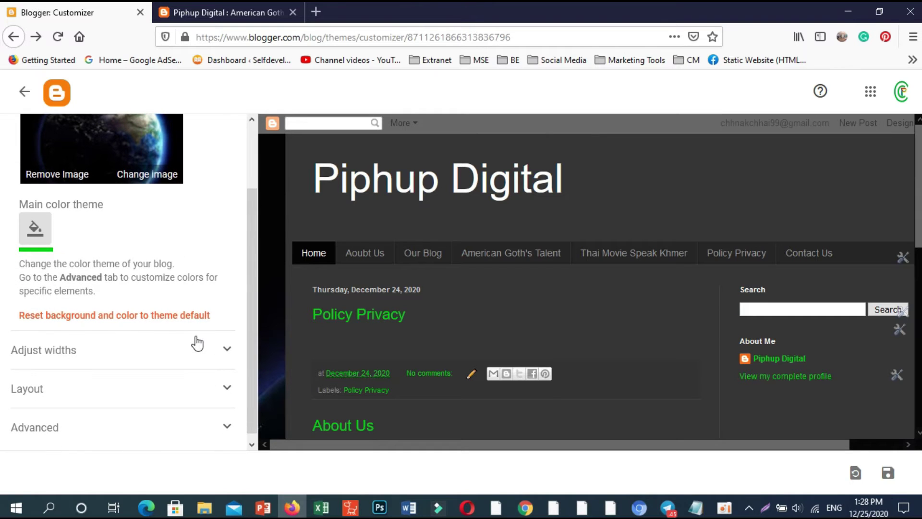
scroll(192, 331, up, 2)
Try yellow and black, then settle on lime green for the main colour theme.
click(36, 305)
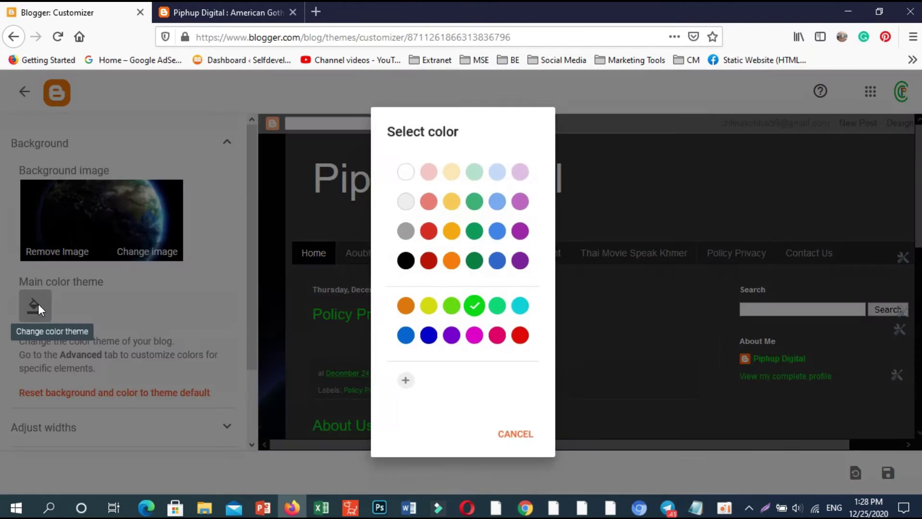
click(452, 234)
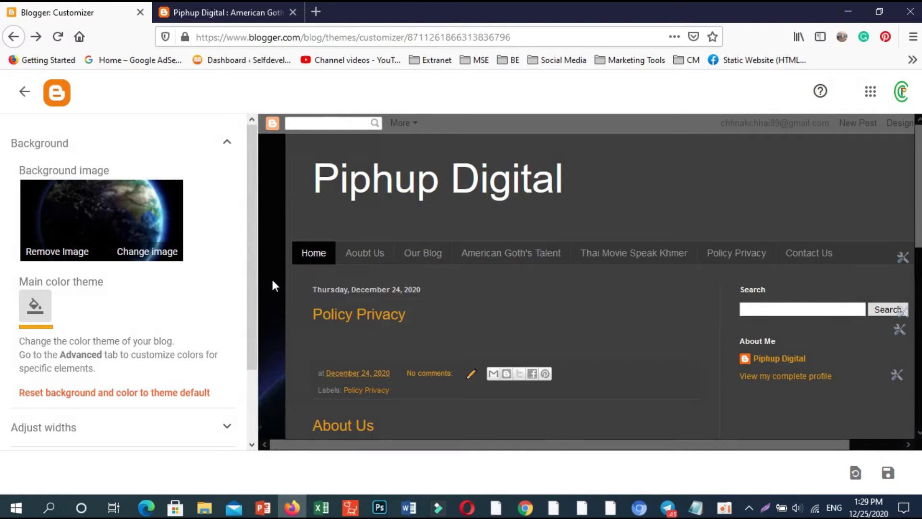
click(36, 304)
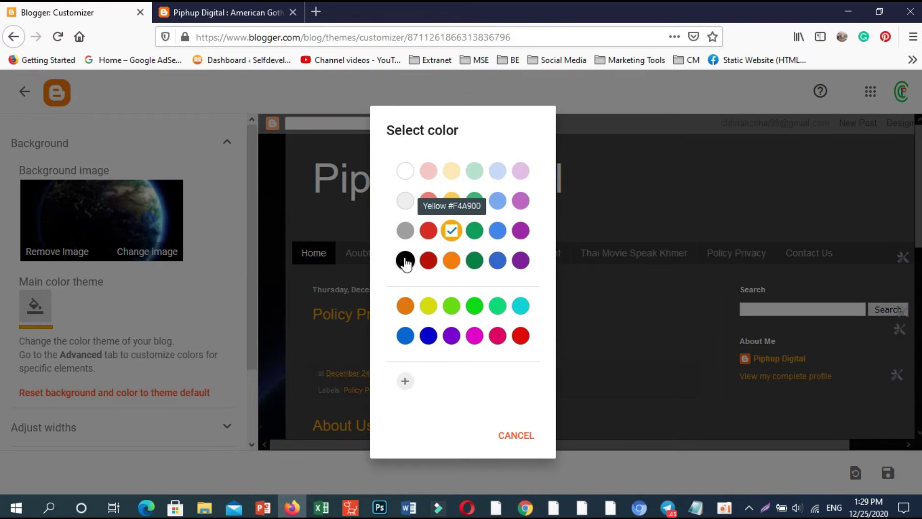
click(405, 259)
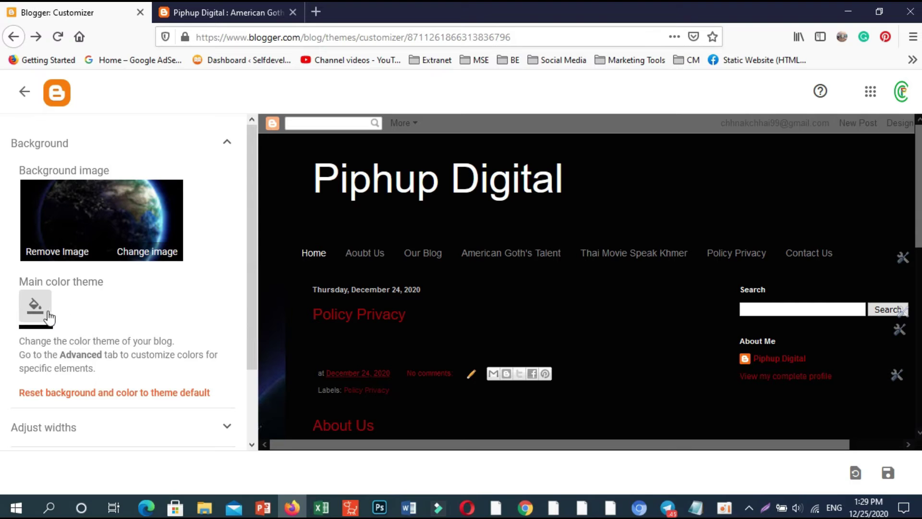
click(33, 312)
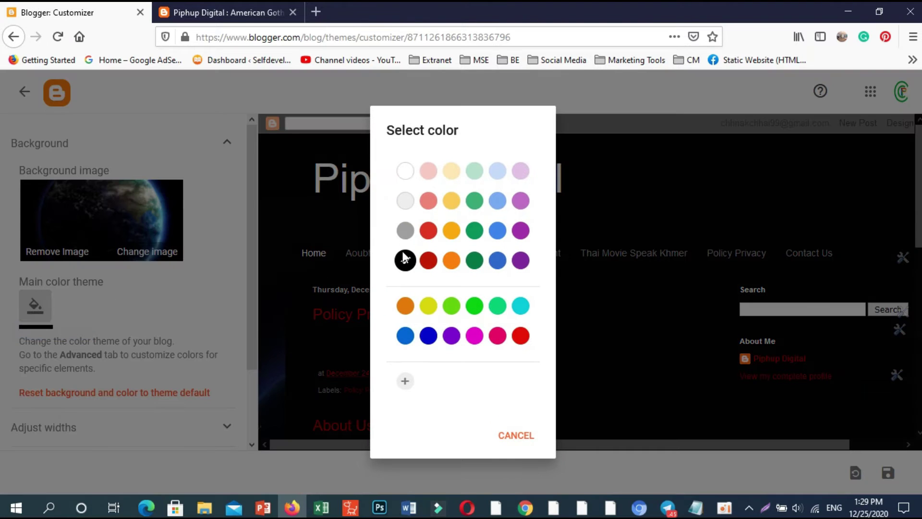
click(451, 306)
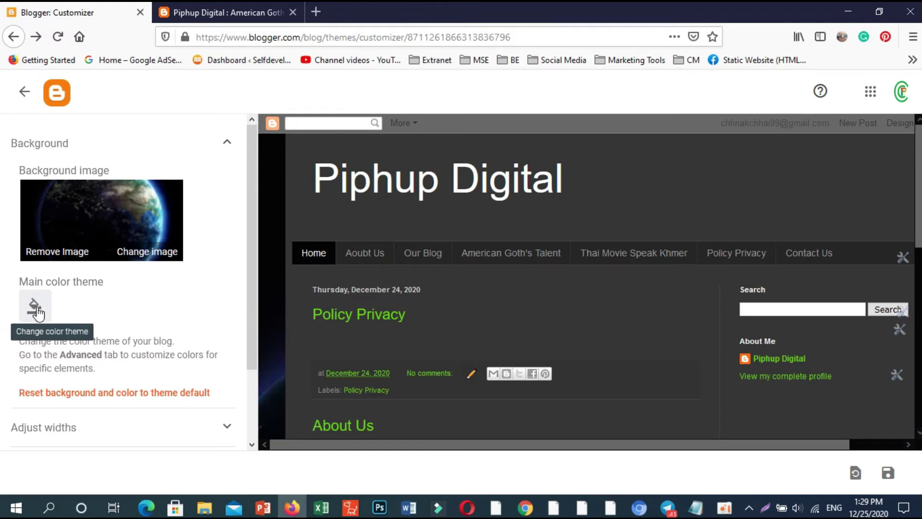
scroll(99, 380, down, 2)
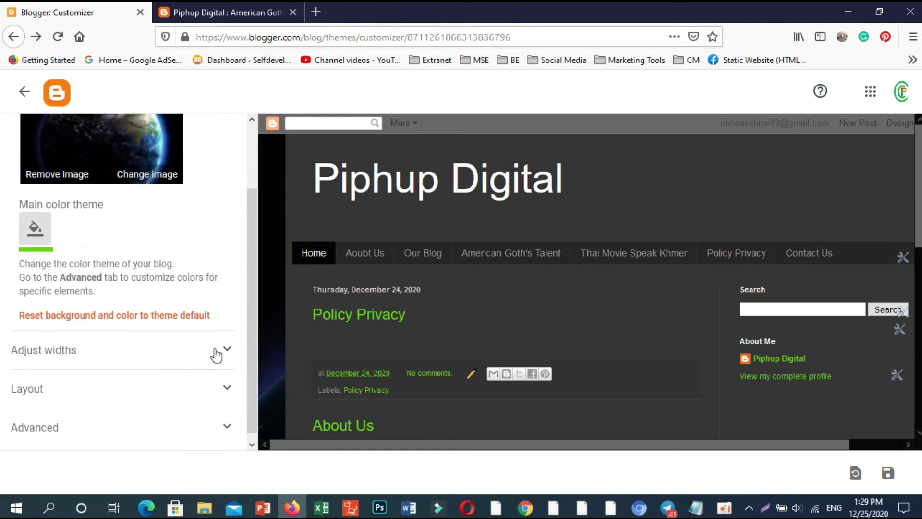
Set the entire blog width to 1000 px.
click(226, 352)
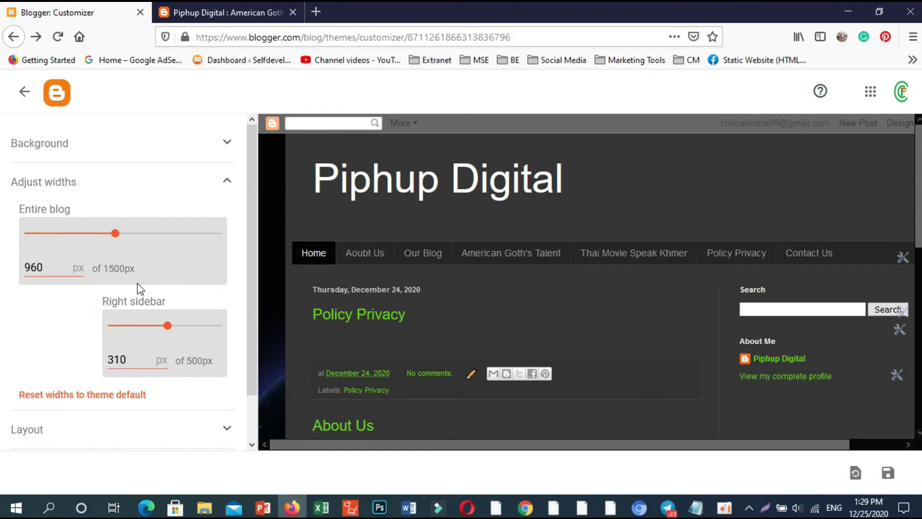
click(115, 233)
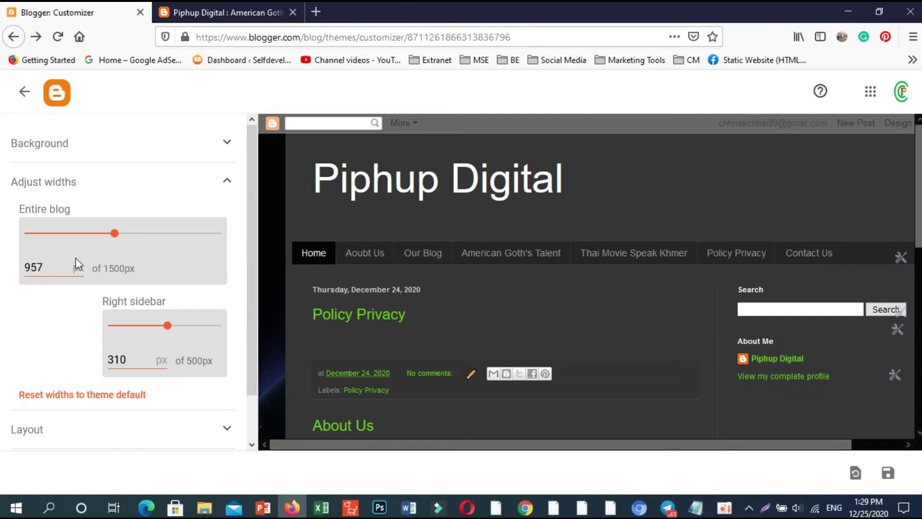
double_click(32, 267)
text(1)
click(62, 308)
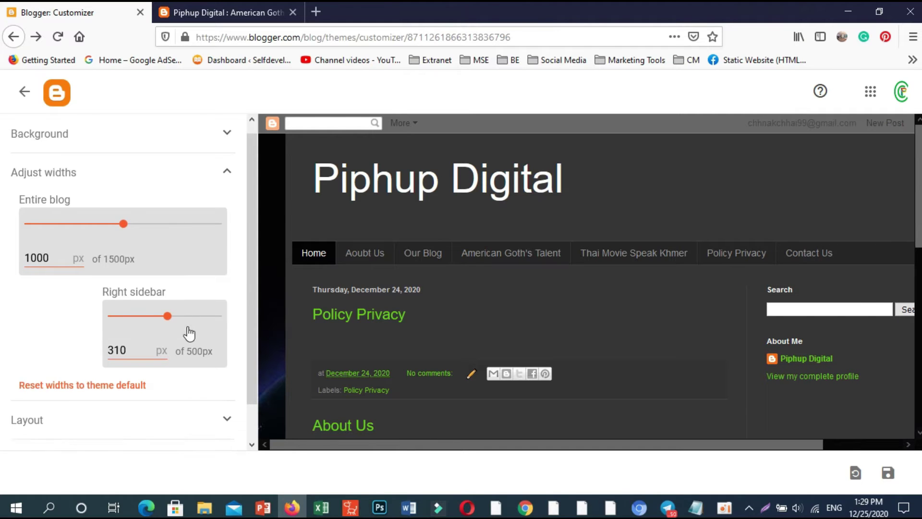
Switch the footer to the three-column layout.
scroll(189, 329, down, 2)
click(220, 384)
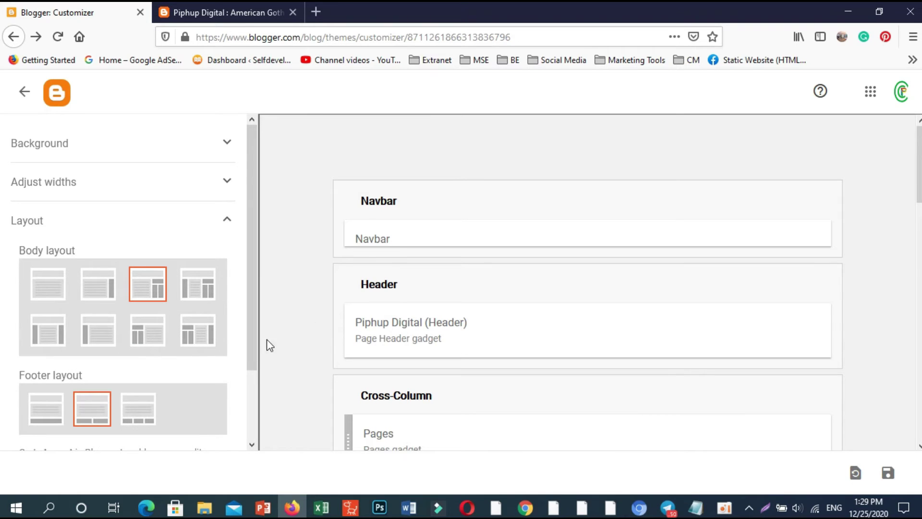
click(139, 414)
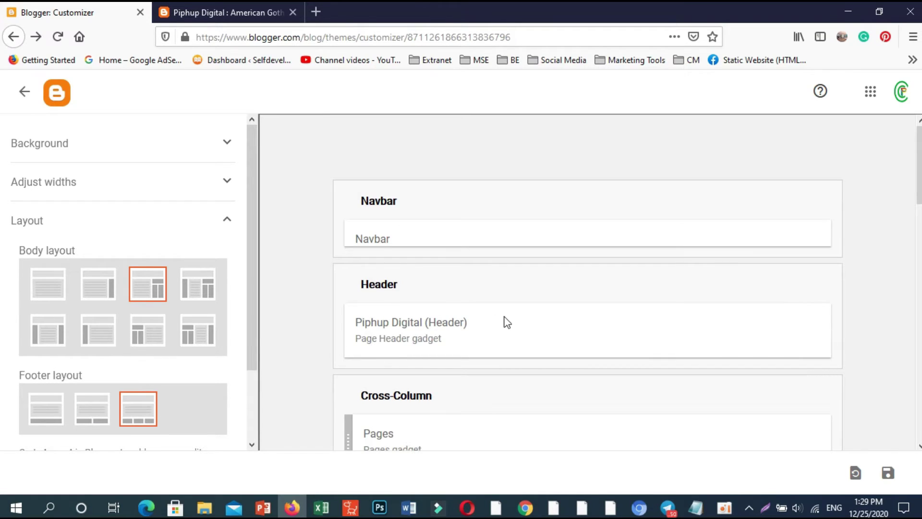
scroll(502, 321, down, 2)
scroll(141, 377, down, 1)
scroll(139, 381, down, 2)
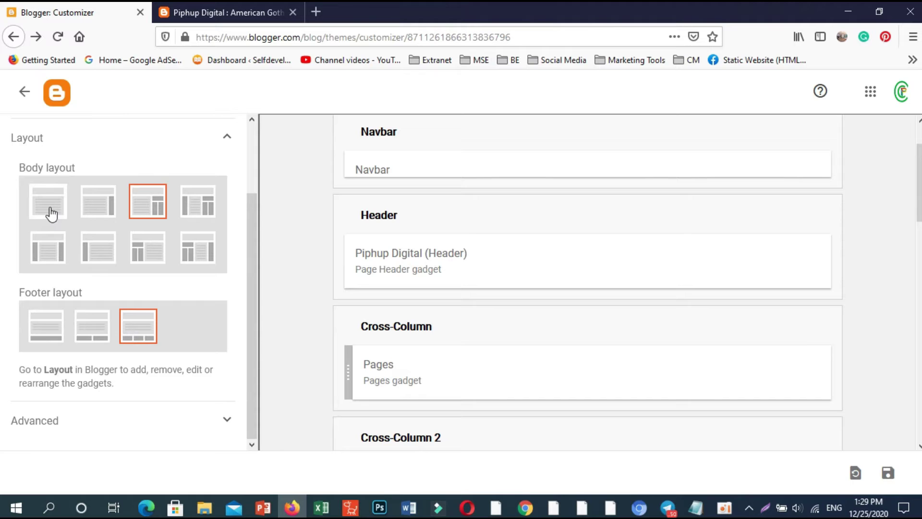
Set the Advanced page text size to 14px, then change it to 16px.
click(228, 422)
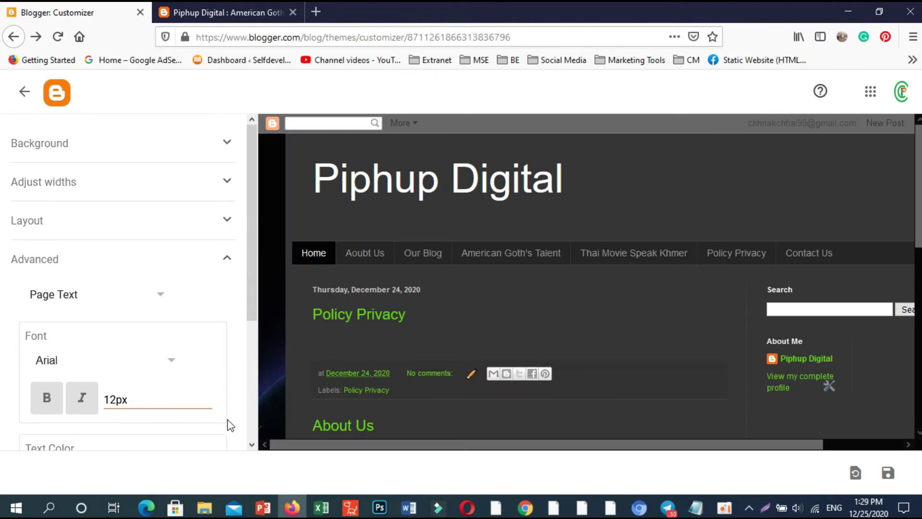
scroll(179, 372, down, 3)
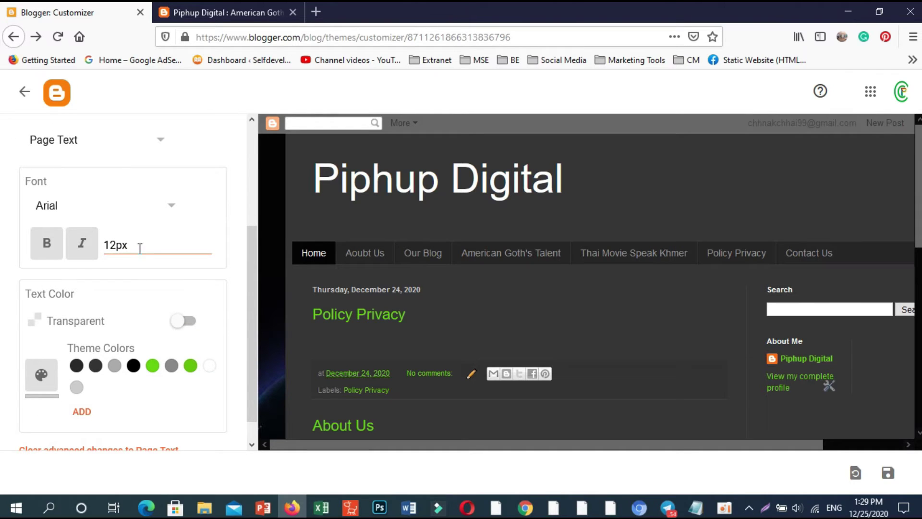
drag(141, 247, 101, 244)
text(14)
click(117, 286)
scroll(114, 284, down, 1)
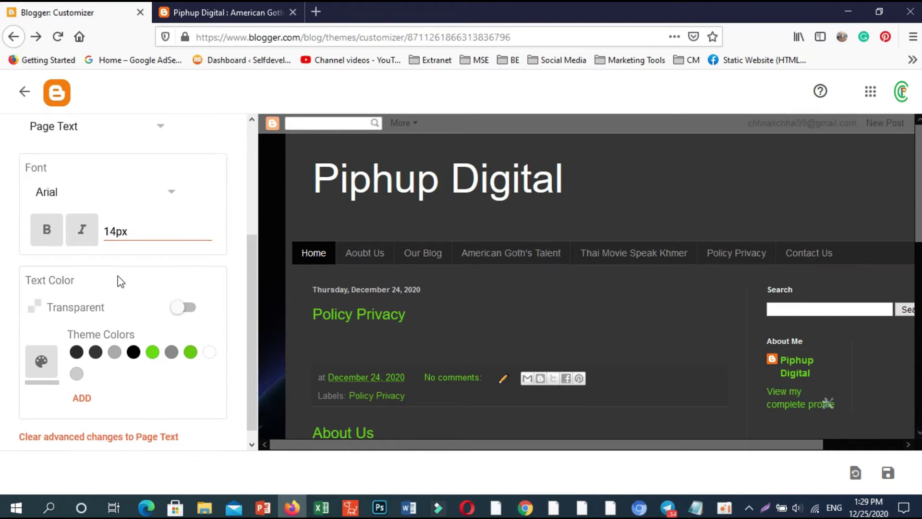
drag(134, 218, 98, 219)
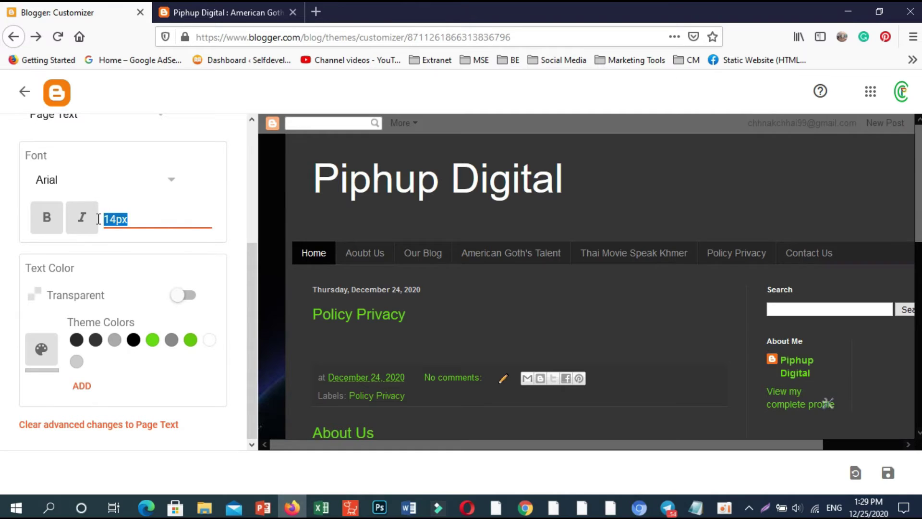
text(16)
click(129, 268)
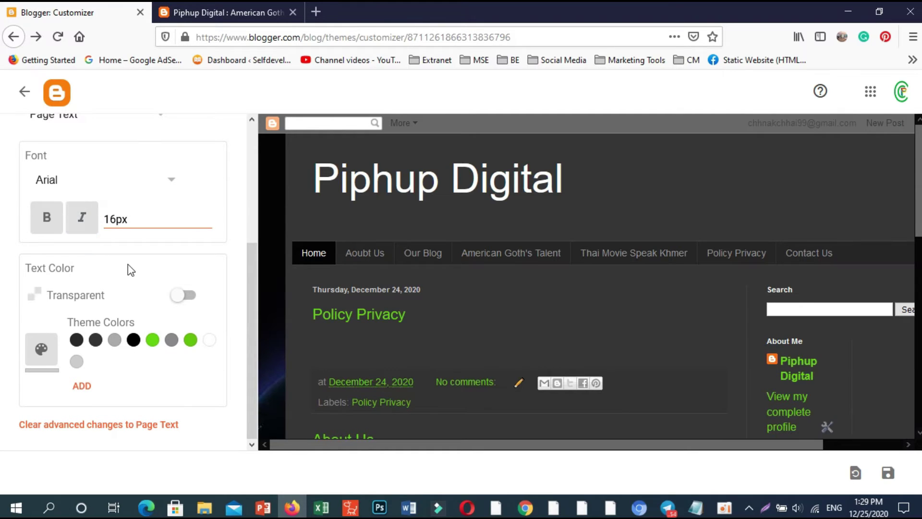
Set the page text colour to light grey, leaving transparency off.
click(184, 296)
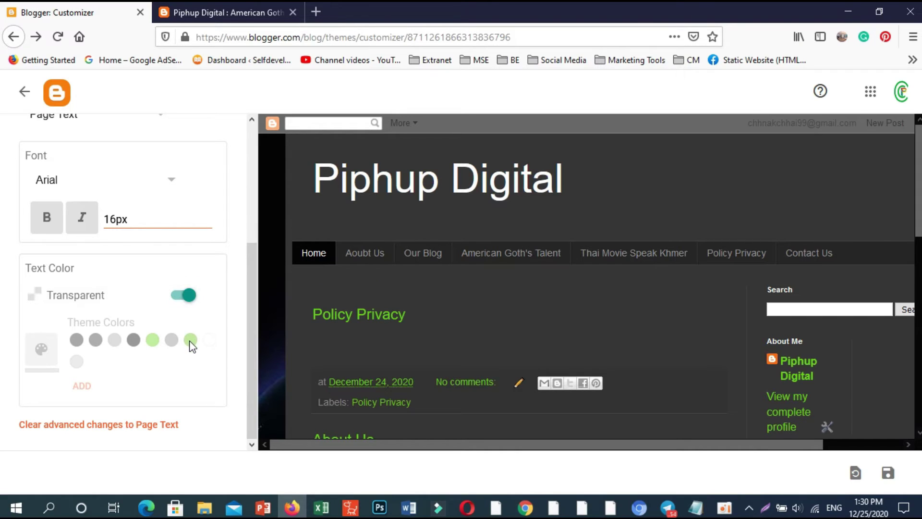
click(175, 300)
click(177, 298)
click(177, 297)
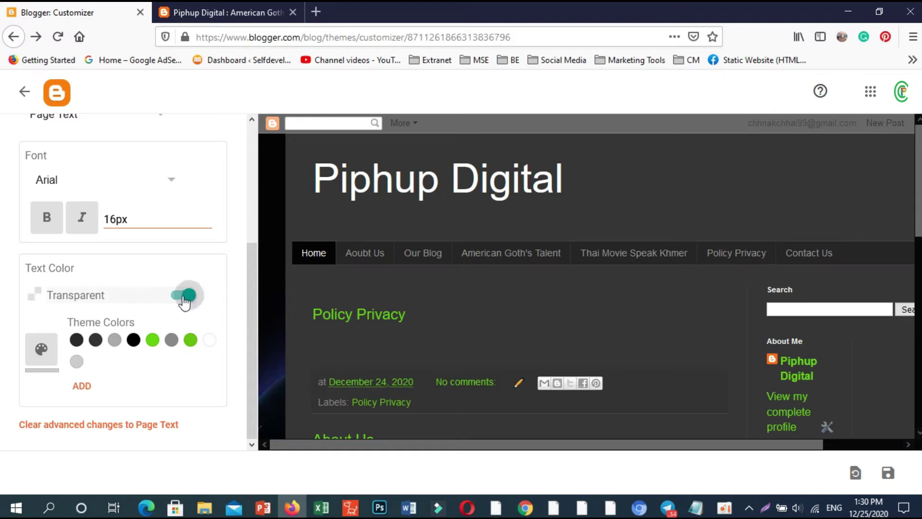
click(81, 387)
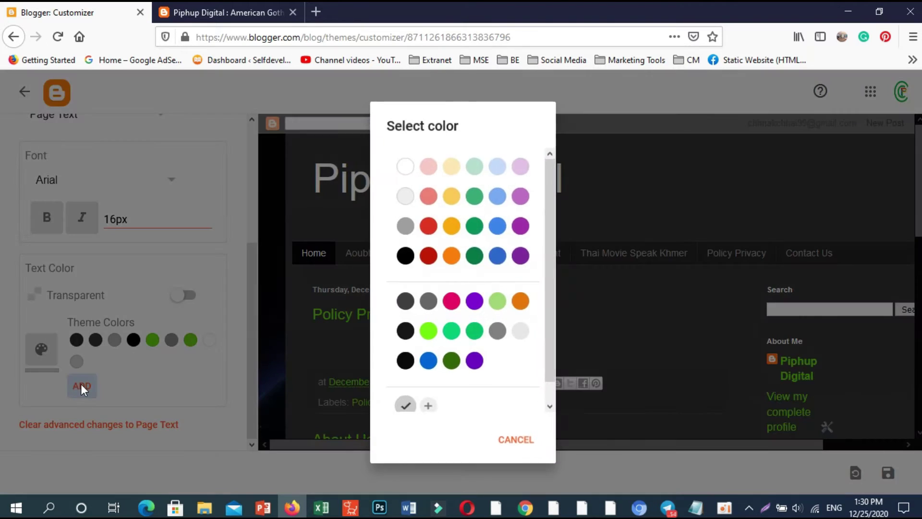
click(405, 256)
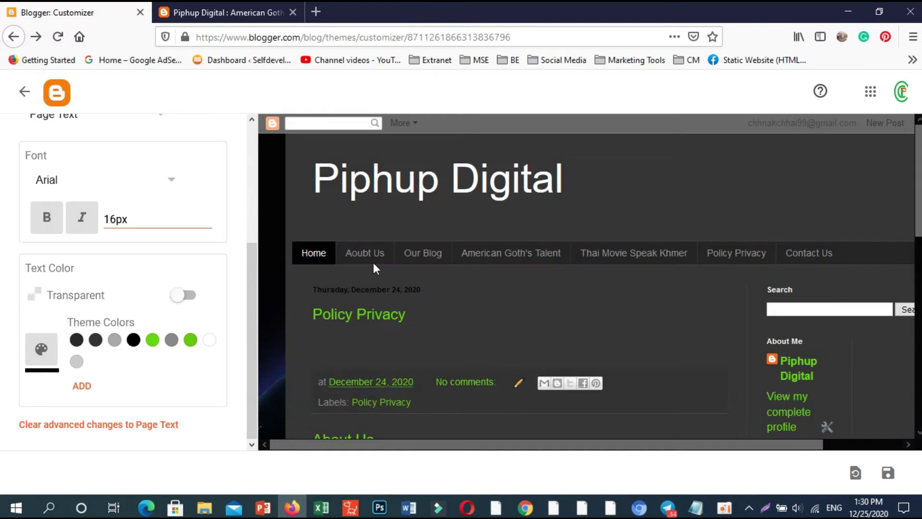
click(77, 362)
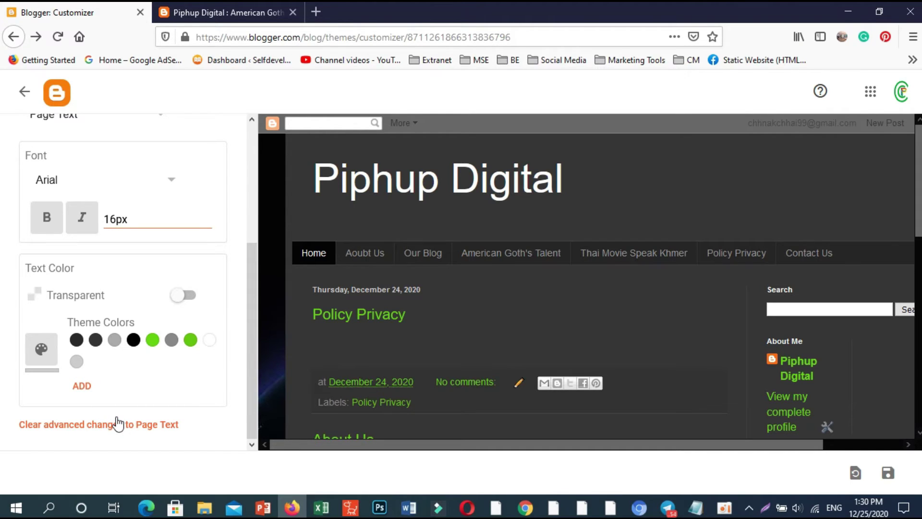
scroll(120, 418, up, 4)
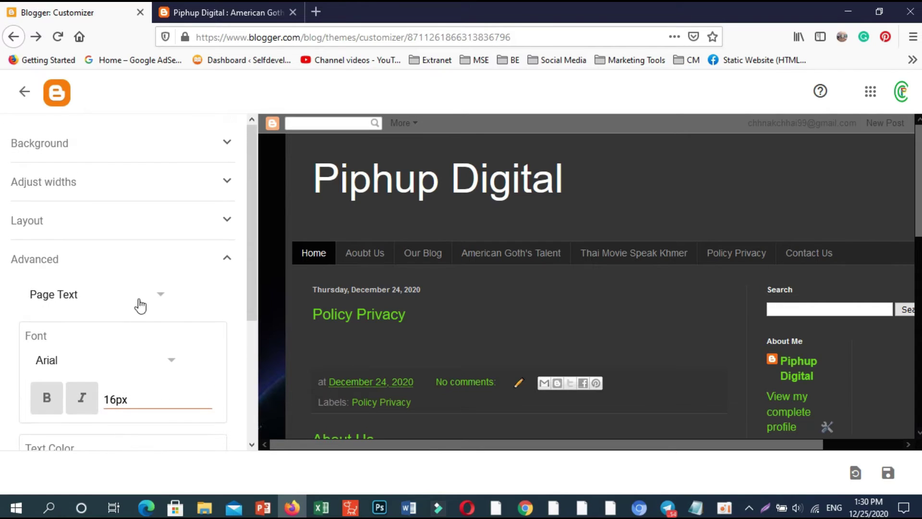
In Advanced Backgrounds, set the Outer Background colour to the green swatch.
click(157, 296)
click(81, 341)
click(152, 412)
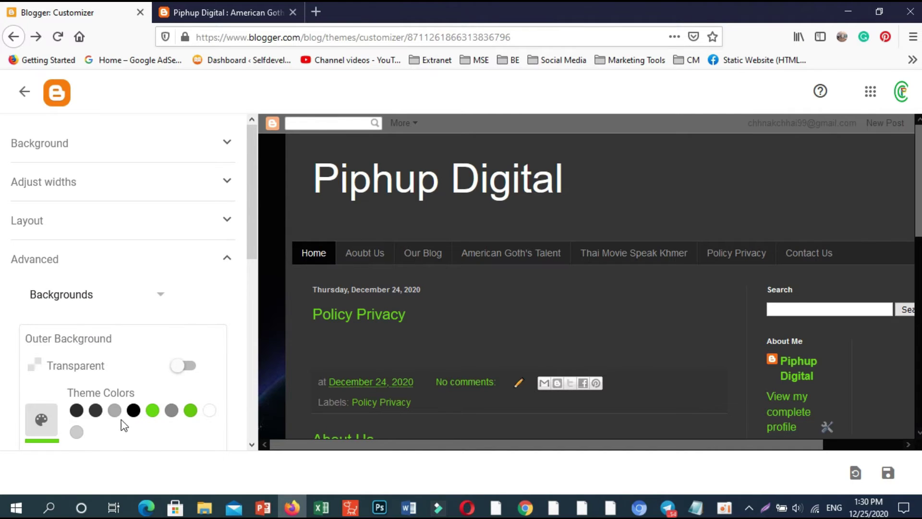
scroll(123, 424, down, 6)
scroll(117, 325, up, 3)
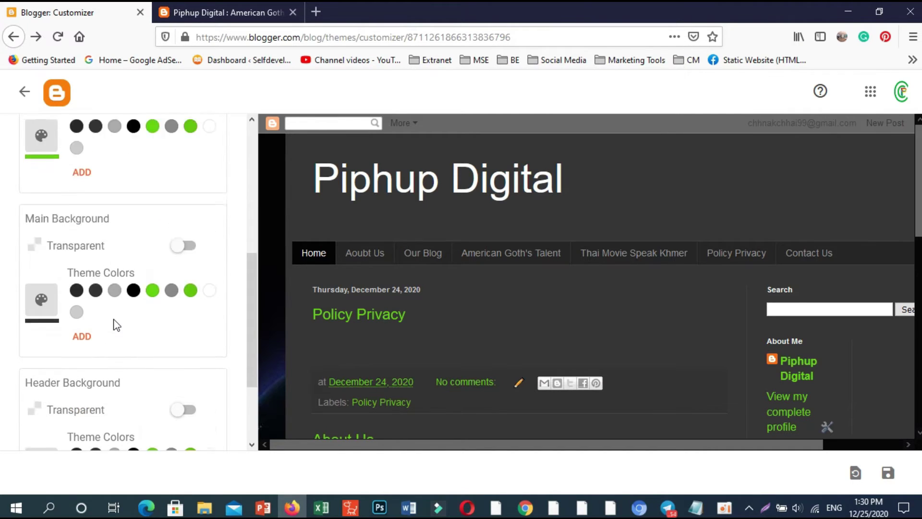
scroll(121, 314, up, 2)
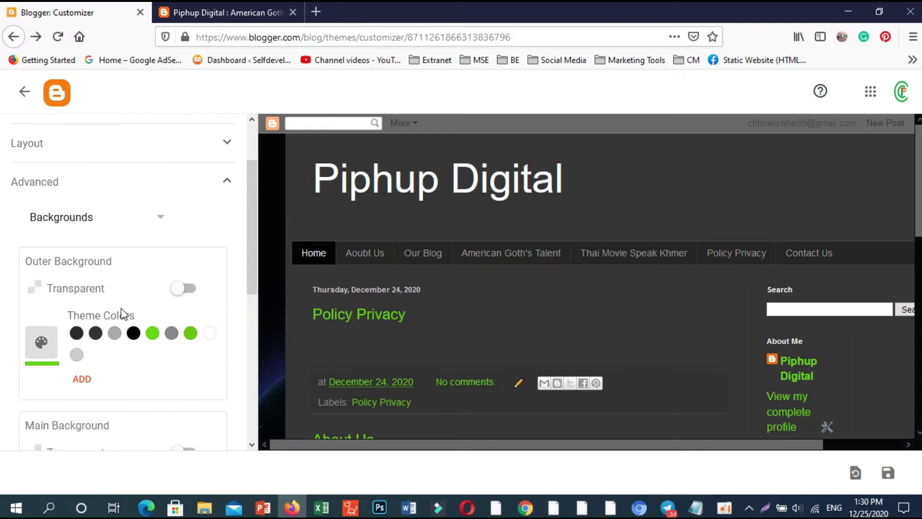
scroll(124, 314, up, 2)
click(160, 295)
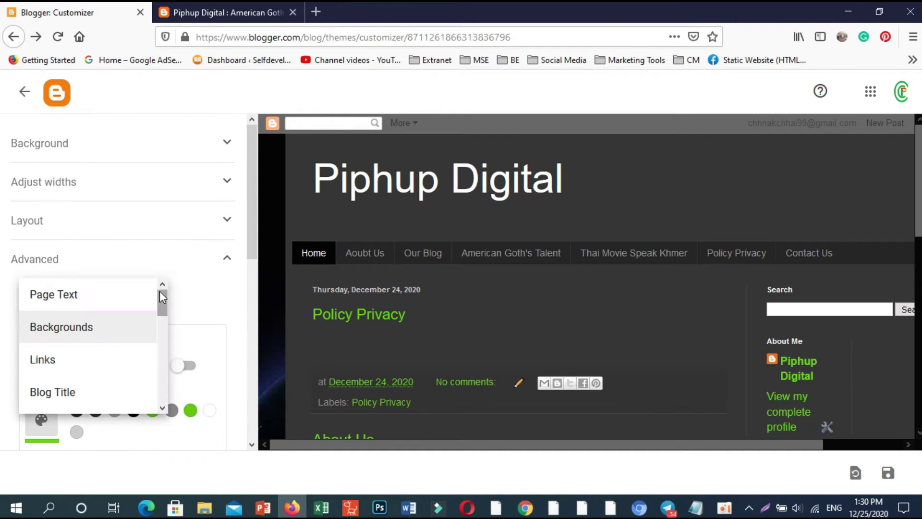
Try purple and blue (#0067dd) as the link colour, then orange #dd7600.
click(92, 360)
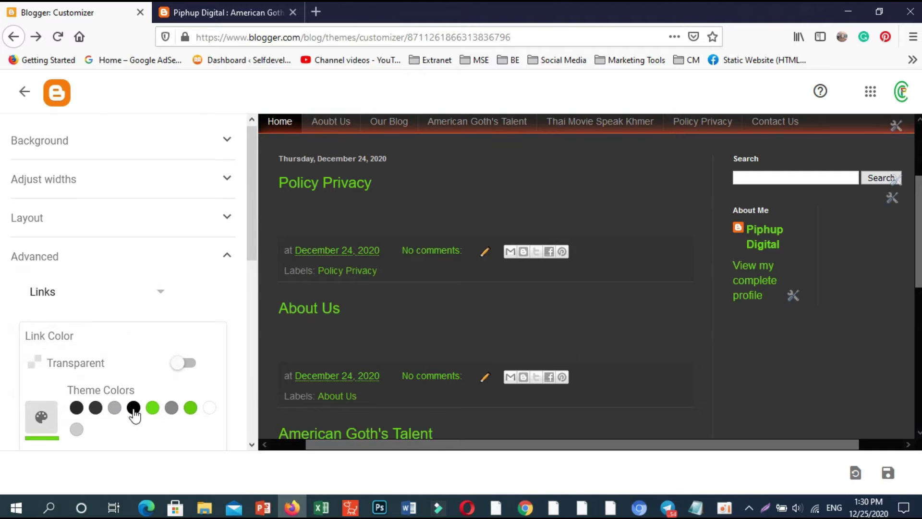
scroll(129, 408, down, 2)
click(82, 379)
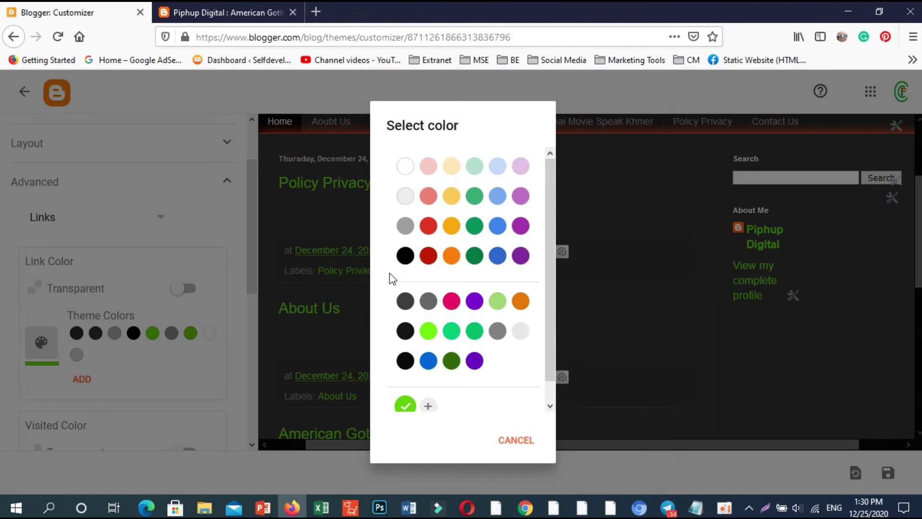
click(474, 301)
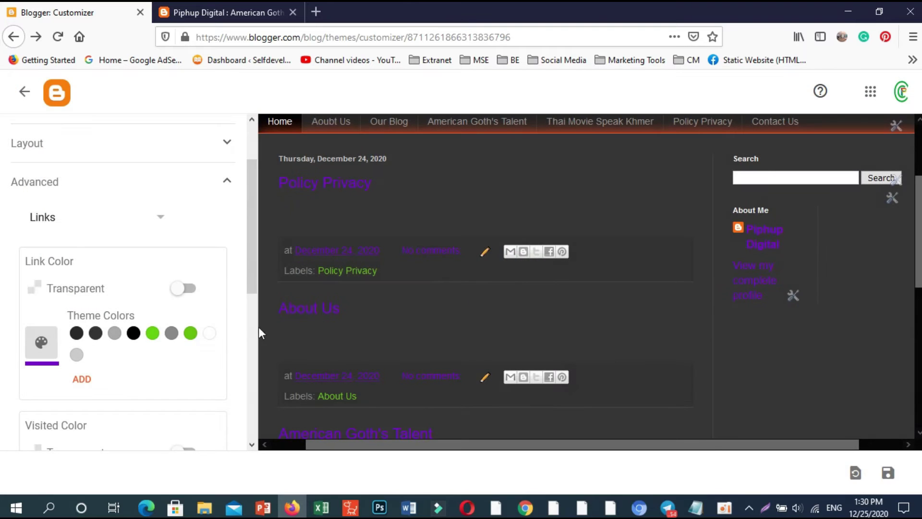
click(82, 379)
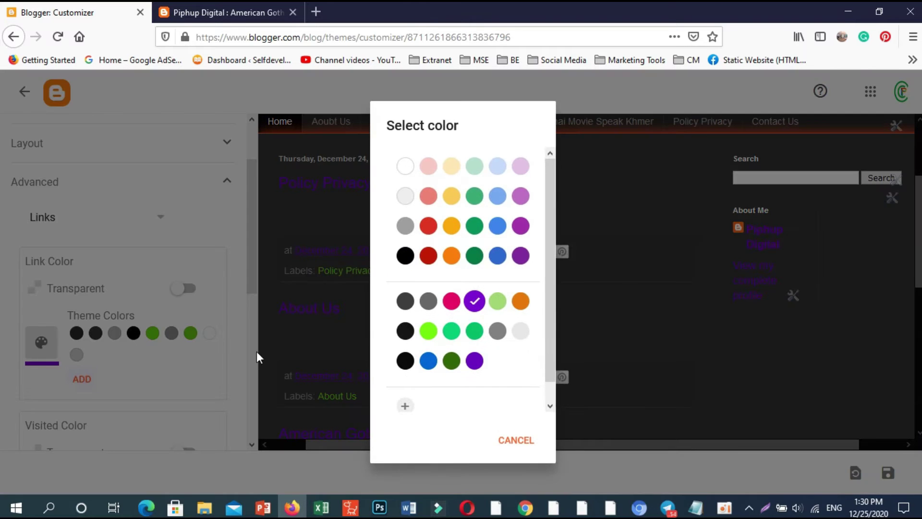
click(426, 363)
click(82, 379)
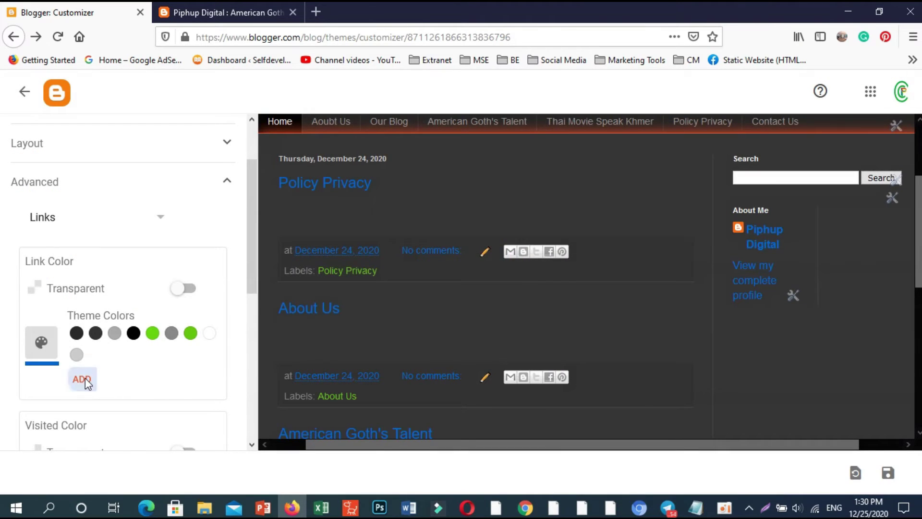
click(520, 305)
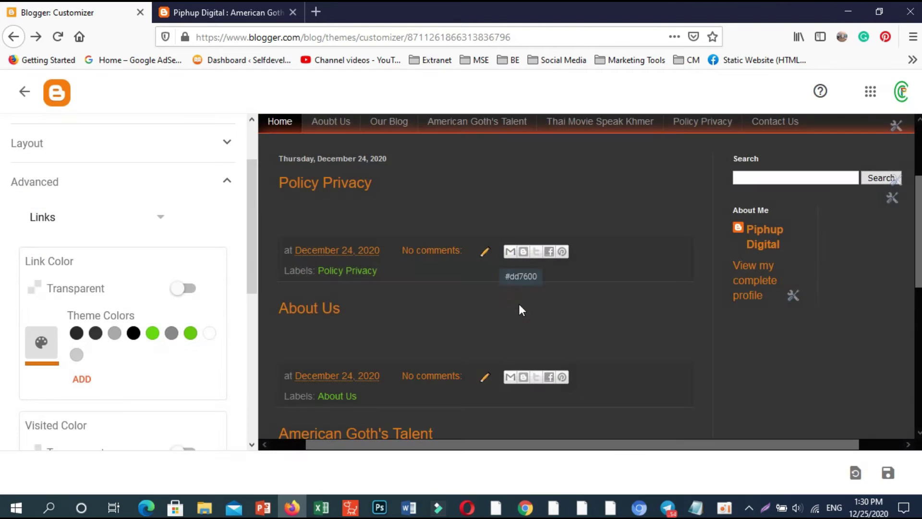
Test dark grey for the links, then settle back on orange #dd7600.
click(86, 379)
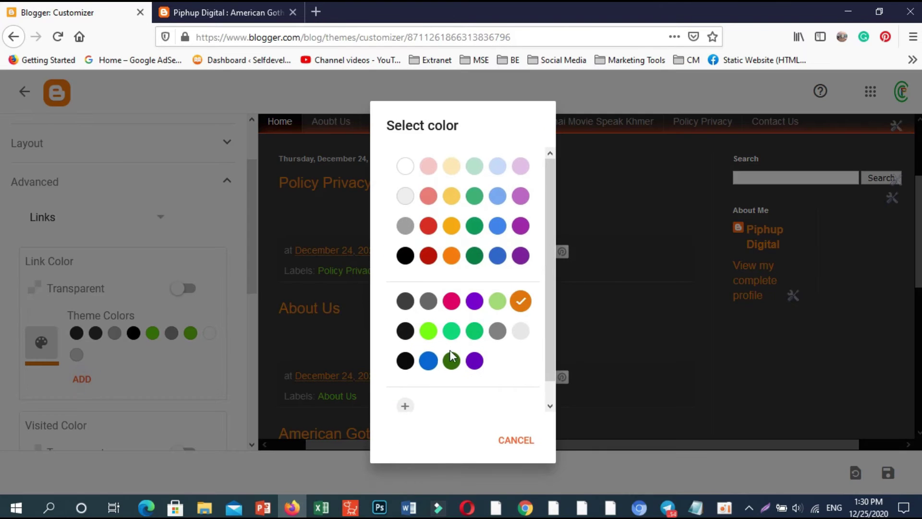
scroll(550, 308, down, 2)
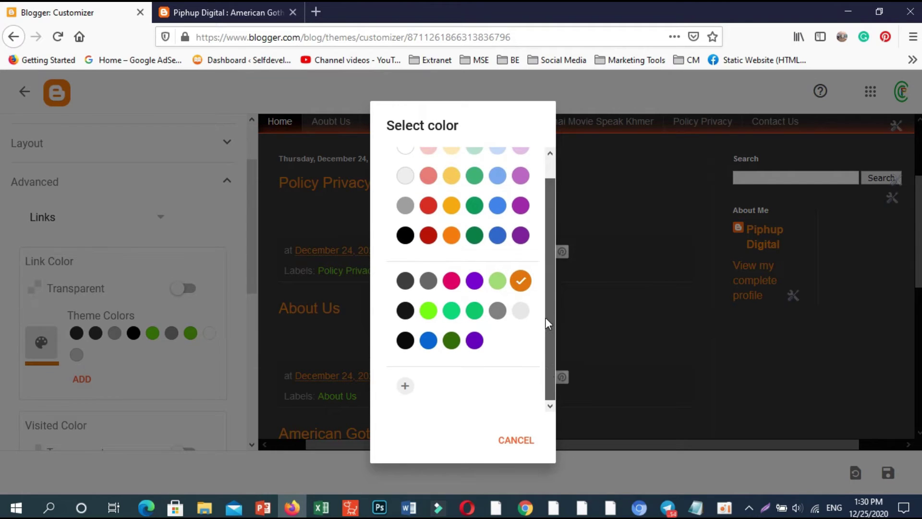
scroll(546, 312, up, 2)
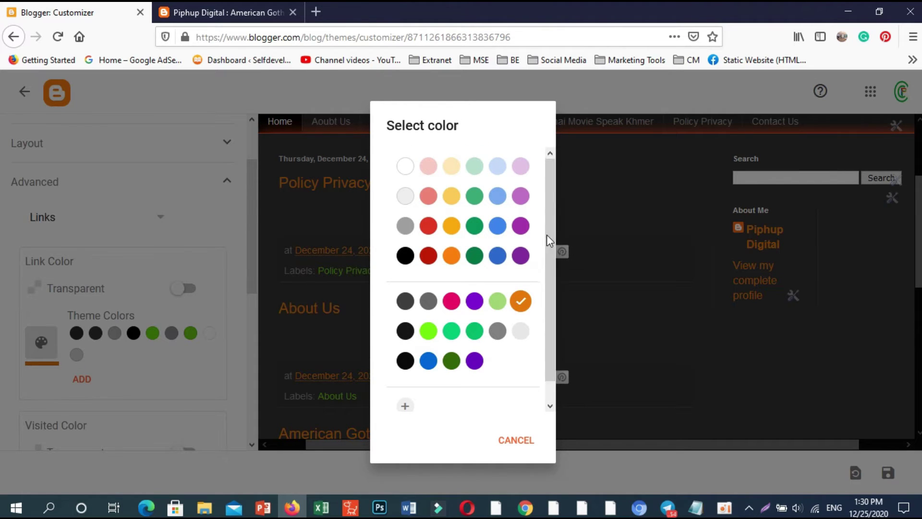
click(405, 302)
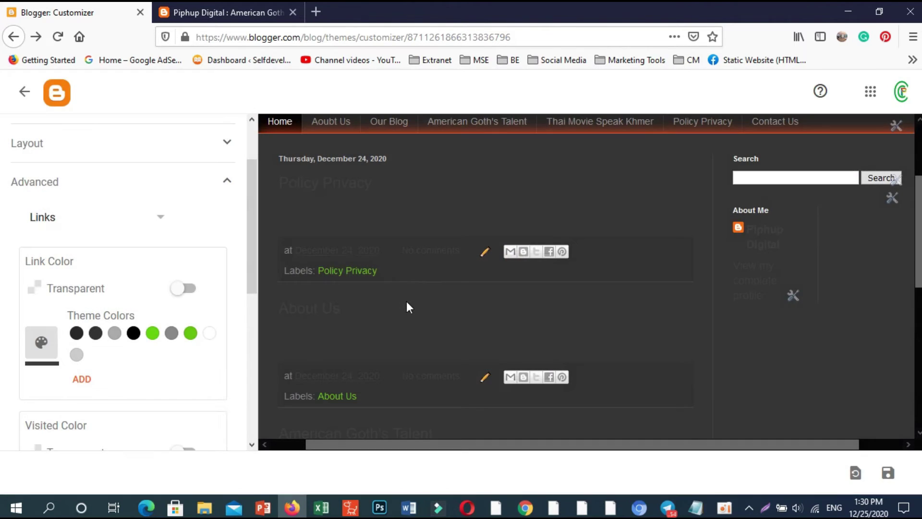
click(83, 378)
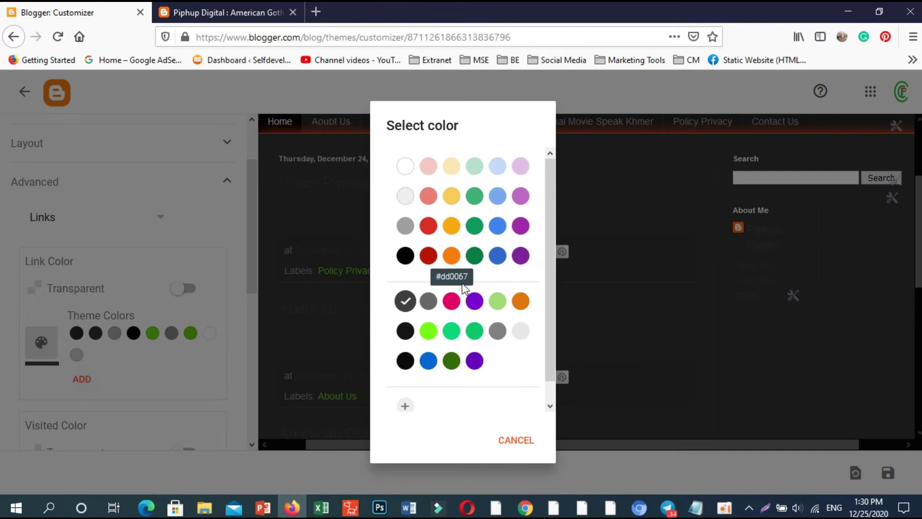
click(451, 256)
scroll(139, 388, down, 5)
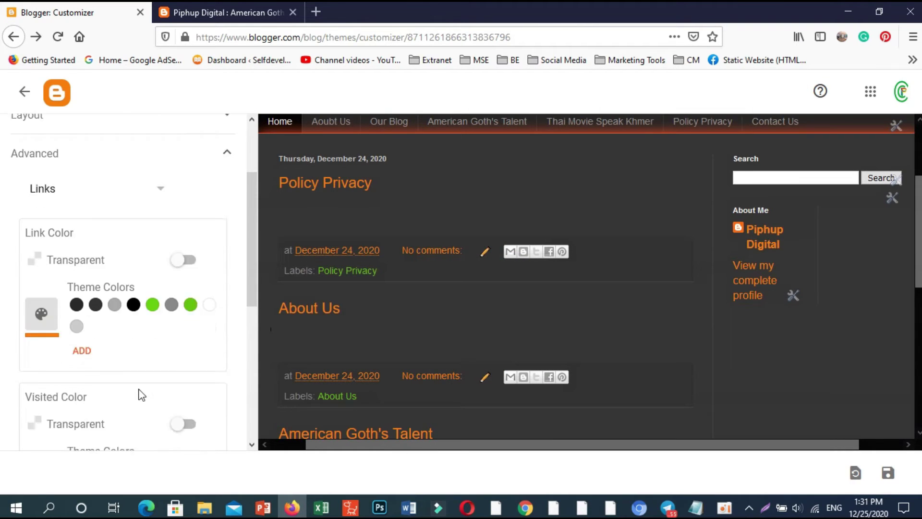
scroll(124, 329, up, 3)
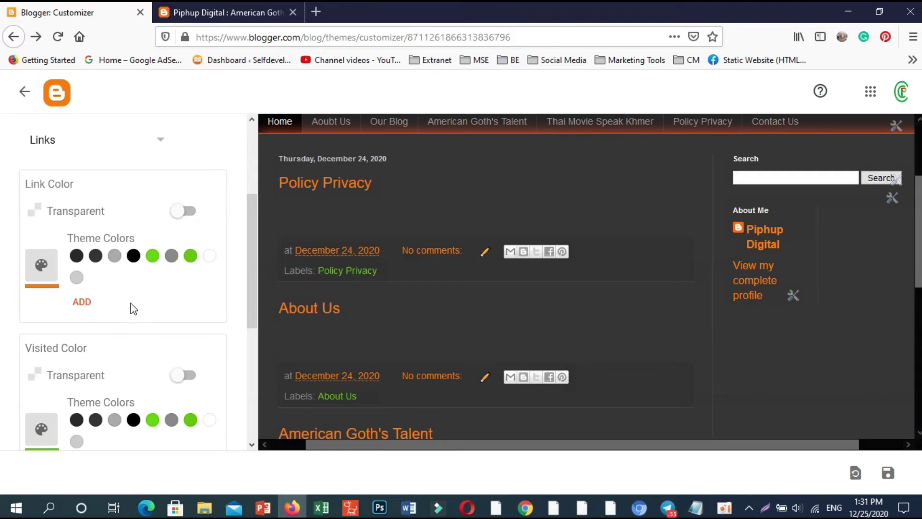
scroll(133, 308, up, 2)
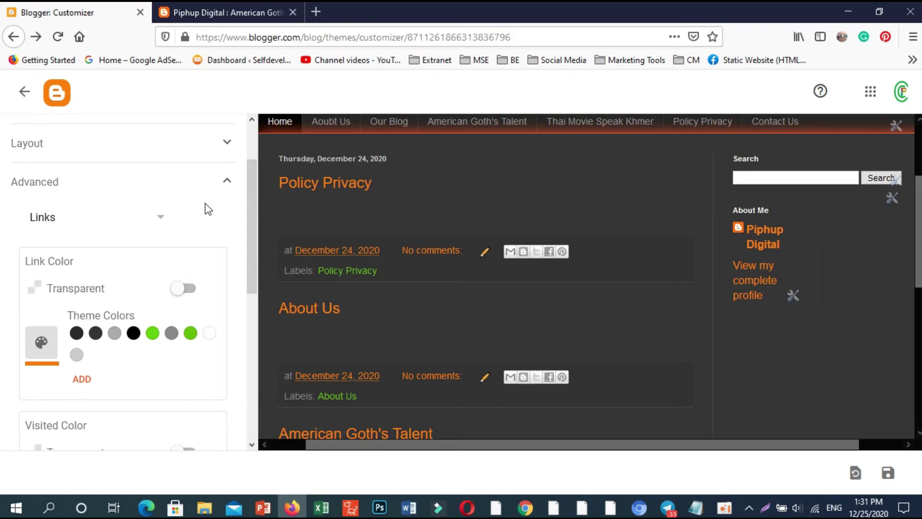
click(160, 217)
Make the blog title italic and raise its font size from 60px to 70px.
click(70, 315)
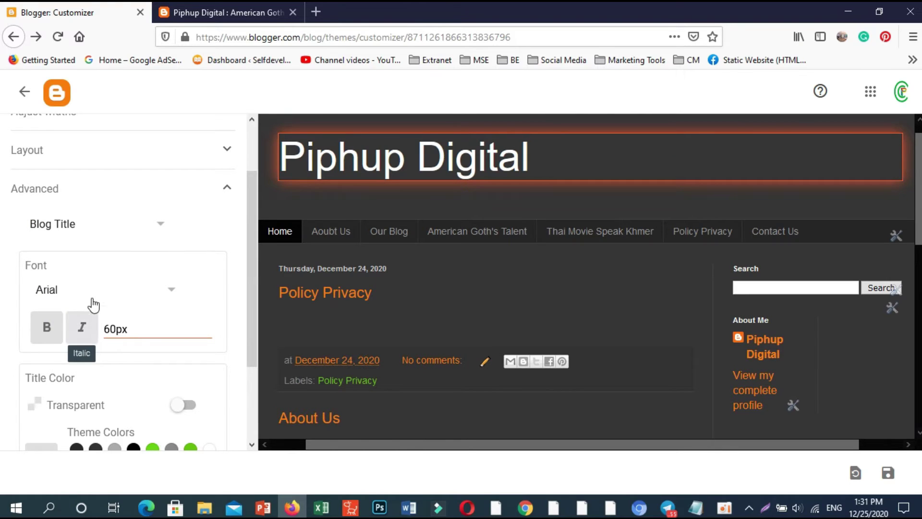
scroll(208, 290, down, 2)
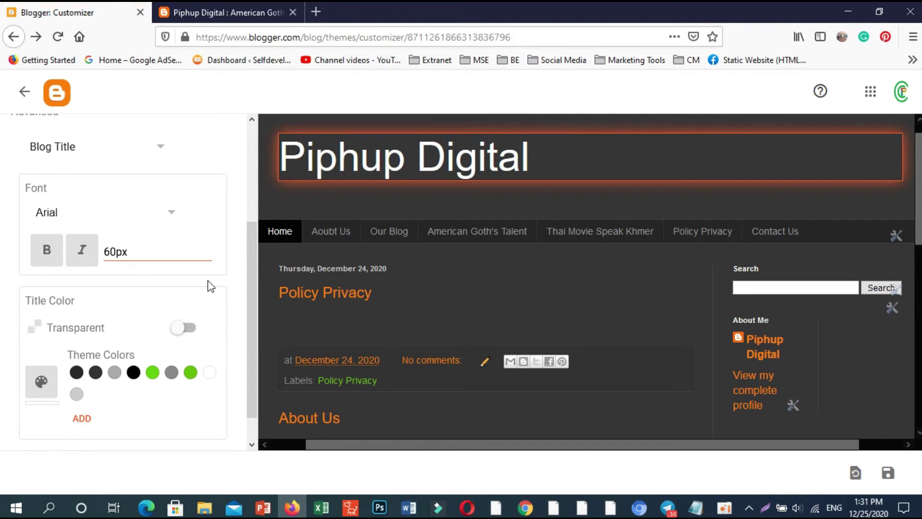
click(83, 251)
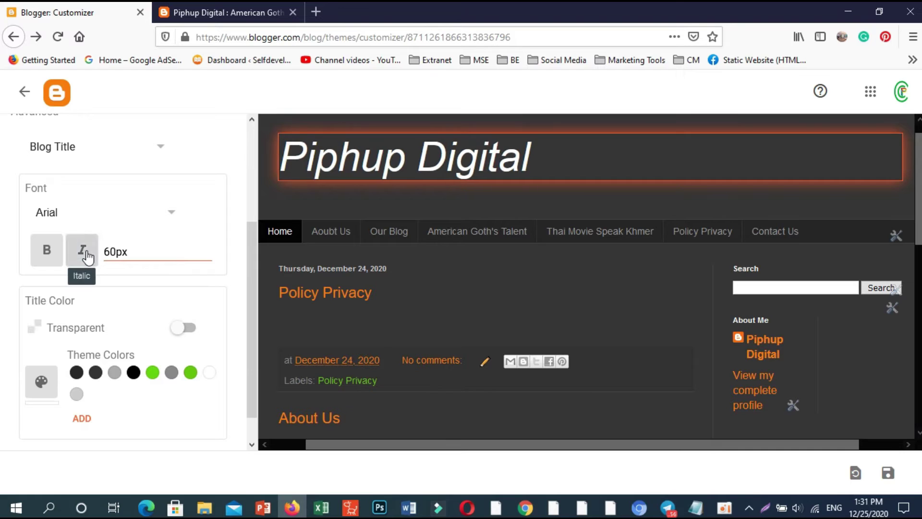
drag(125, 252, 83, 249)
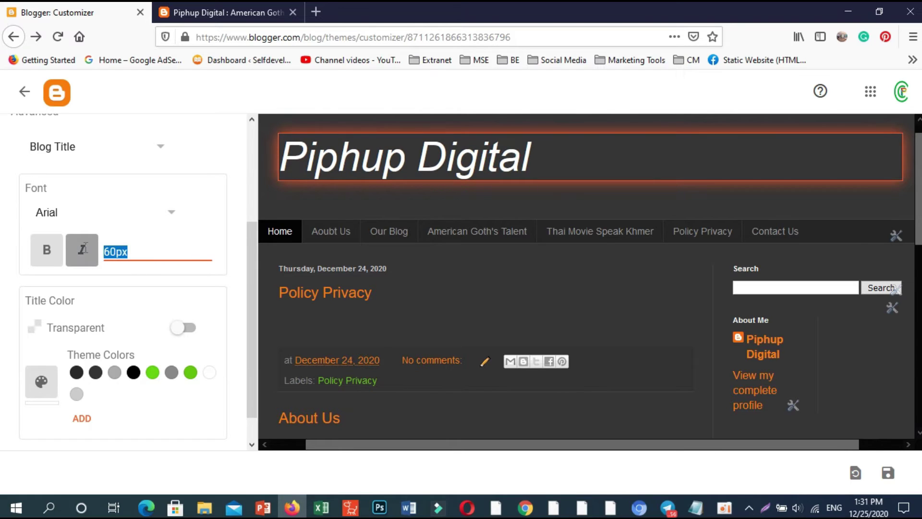
text(70)
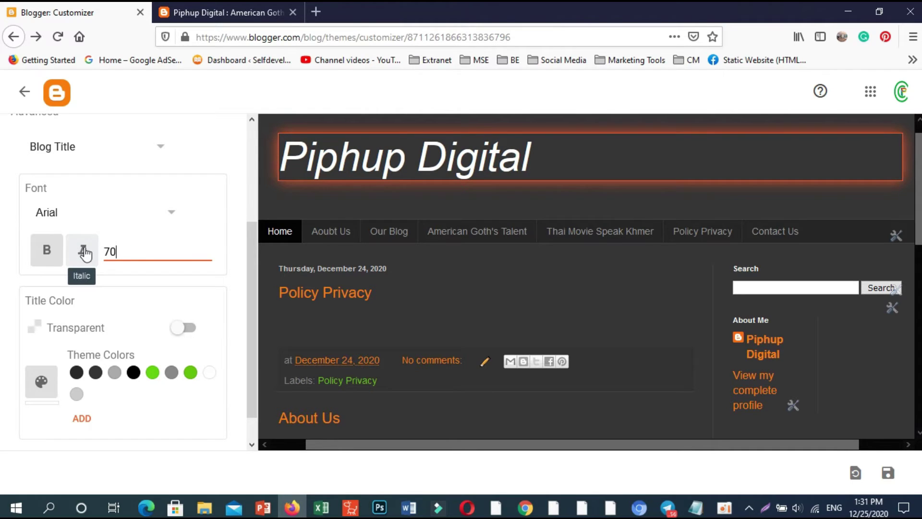
click(114, 286)
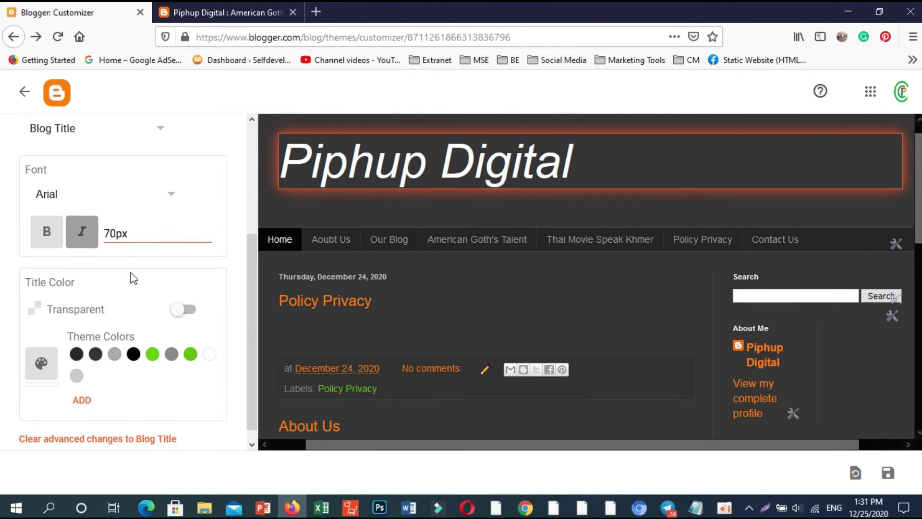
Increase the italic blog title size to 80px, then to 100px.
drag(146, 219, 103, 219)
text(801)
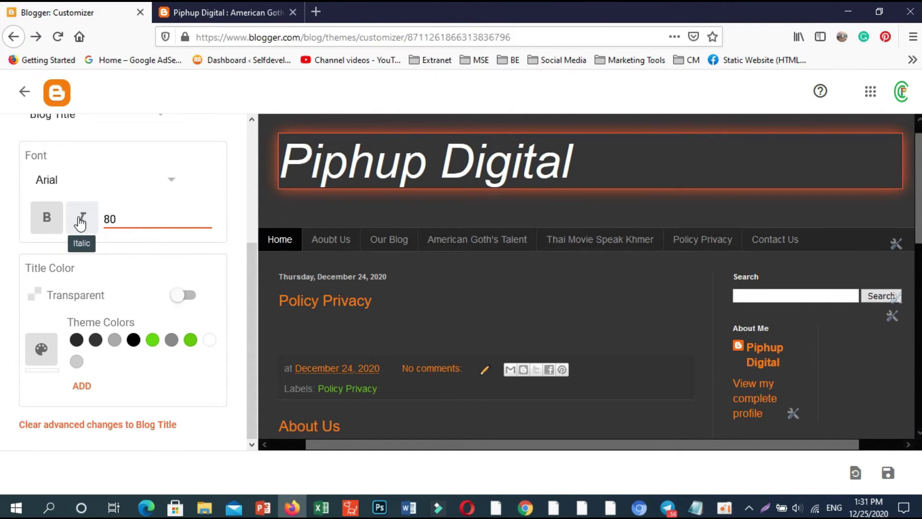
click(80, 222)
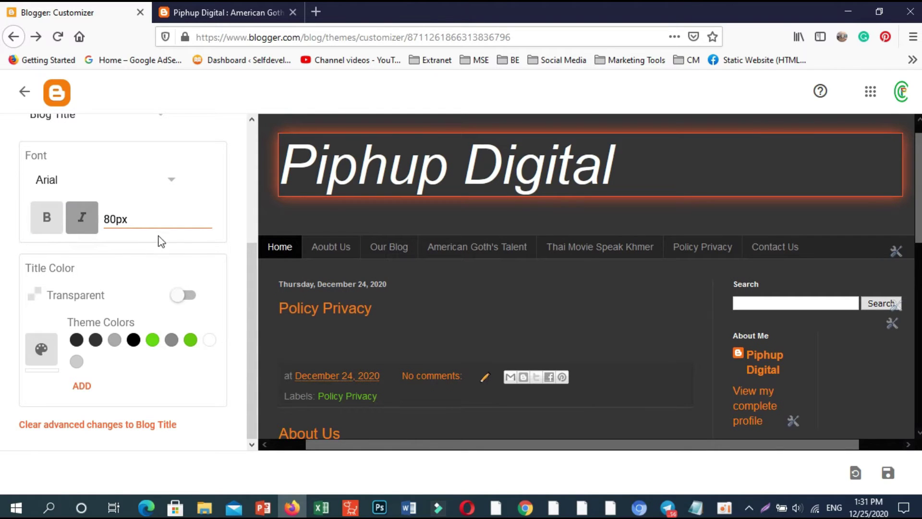
drag(139, 220, 82, 222)
text(01)
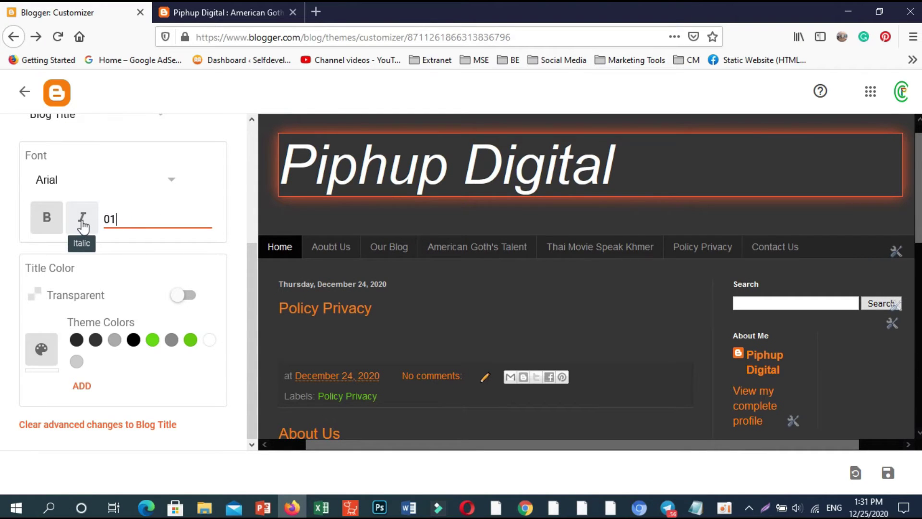
key(BackSpace)
text(100)
click(82, 224)
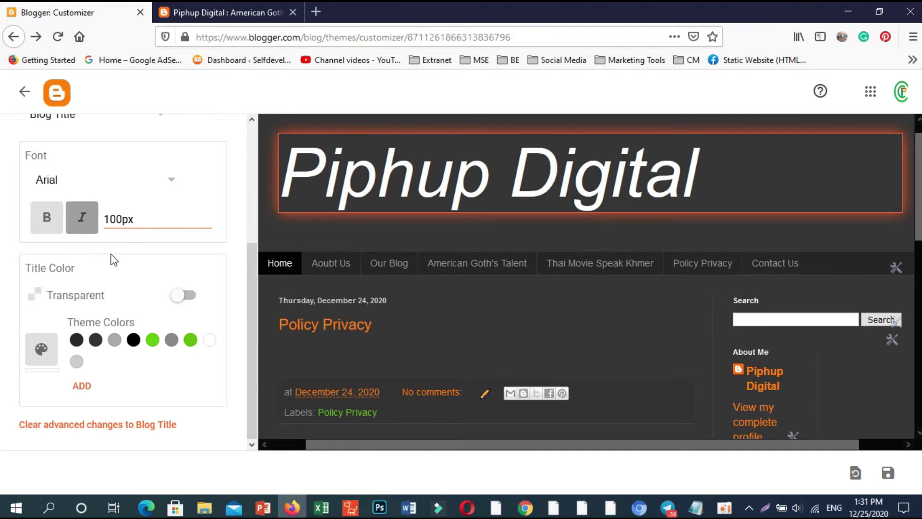
Set the blog title font to Impact, browsing other fonts but keeping Impact.
click(170, 181)
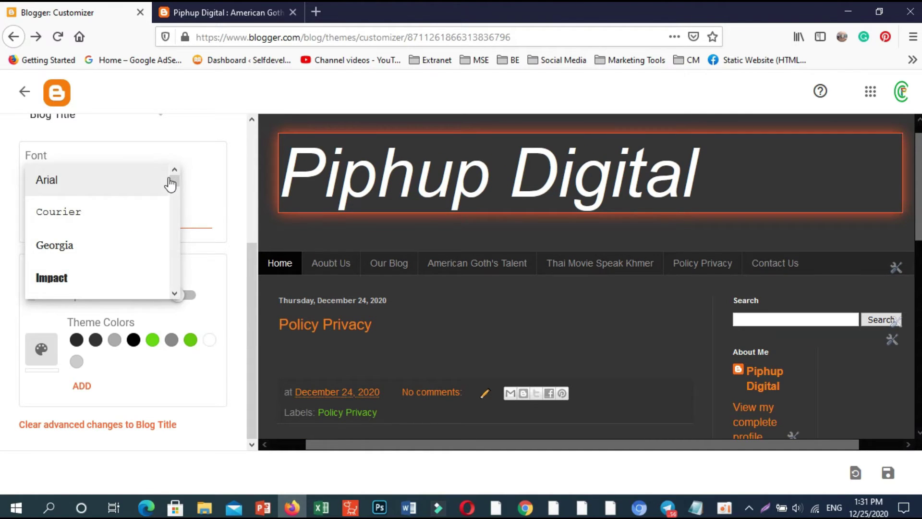
scroll(104, 236, down, 2)
click(79, 216)
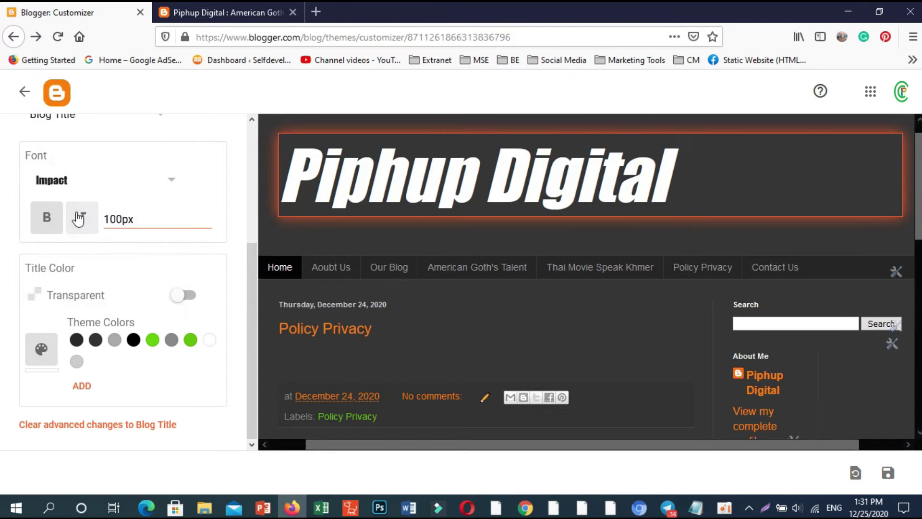
click(168, 181)
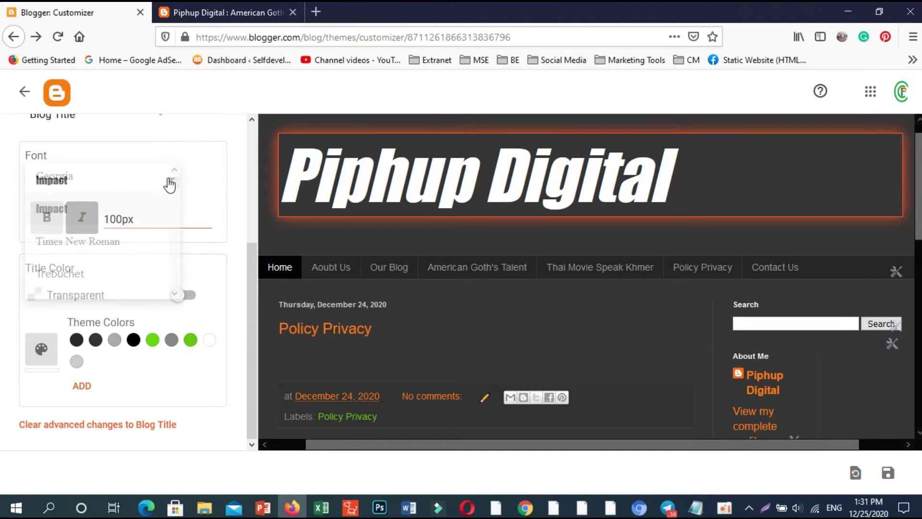
scroll(141, 221, down, 10)
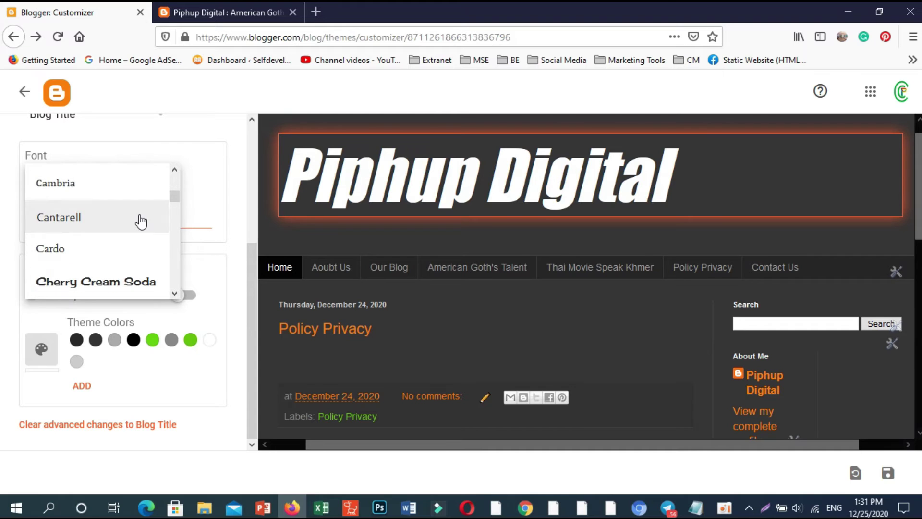
scroll(141, 222, down, 3)
scroll(141, 221, up, 8)
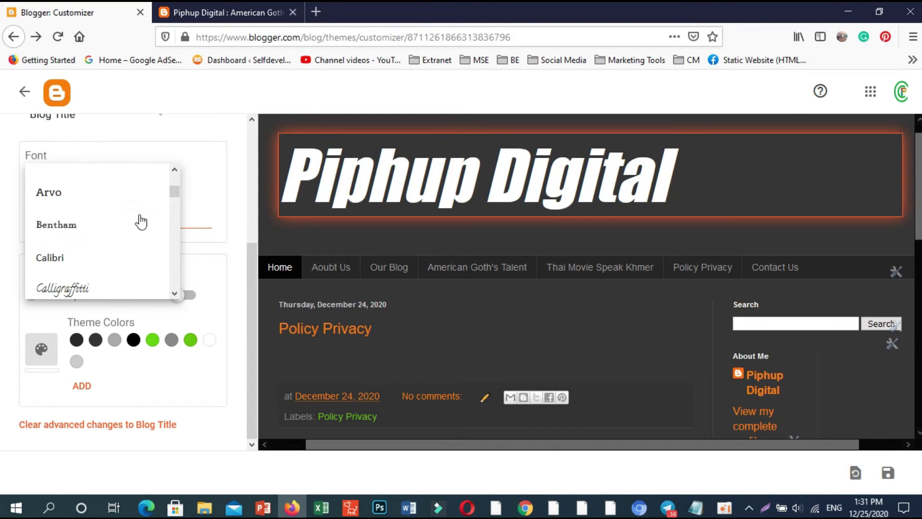
scroll(140, 220, up, 5)
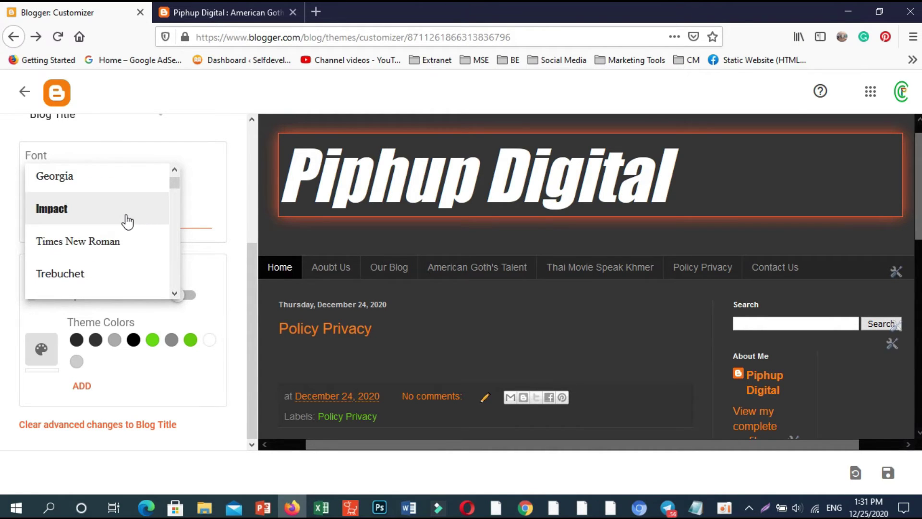
click(125, 214)
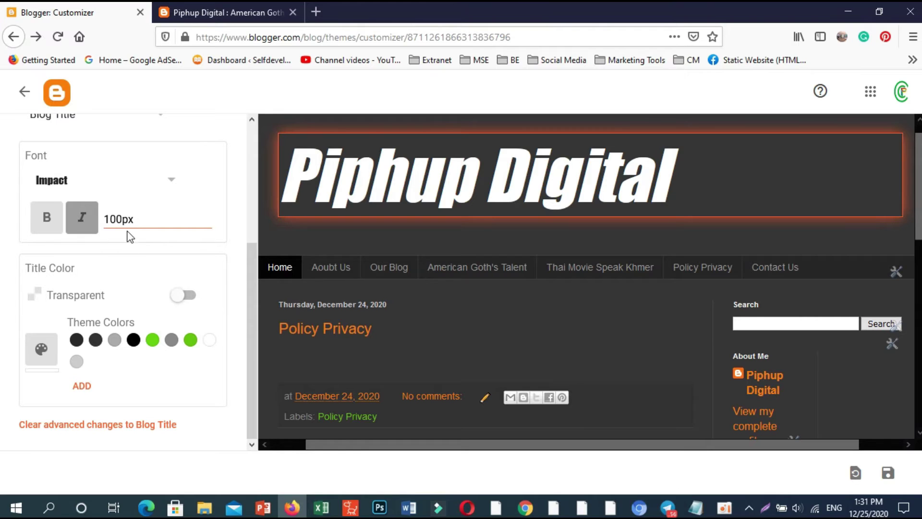
Try Georgia for the blog title, then switch it back to Impact.
click(166, 181)
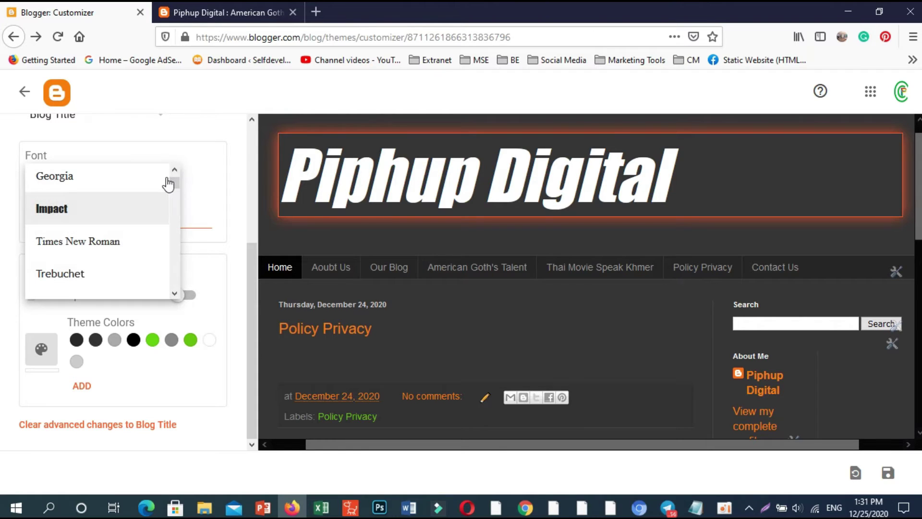
click(168, 182)
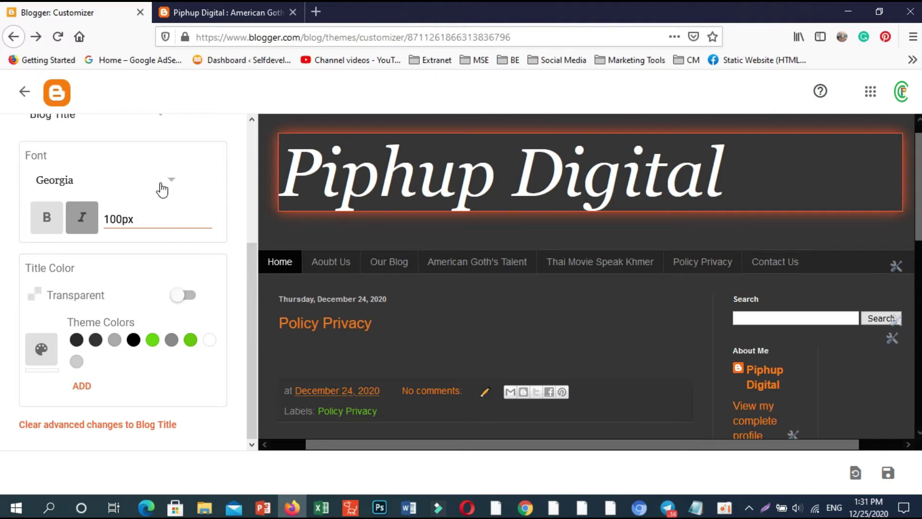
click(163, 185)
click(109, 213)
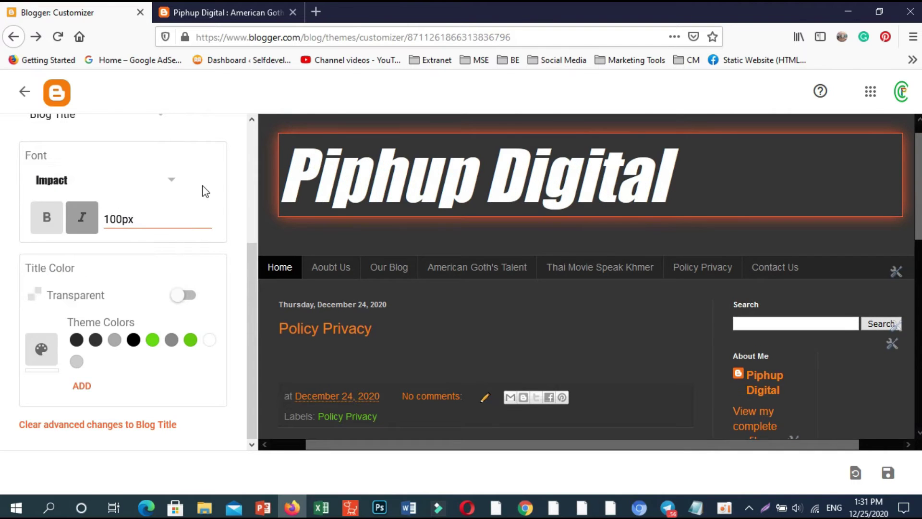
scroll(205, 191, up, 3)
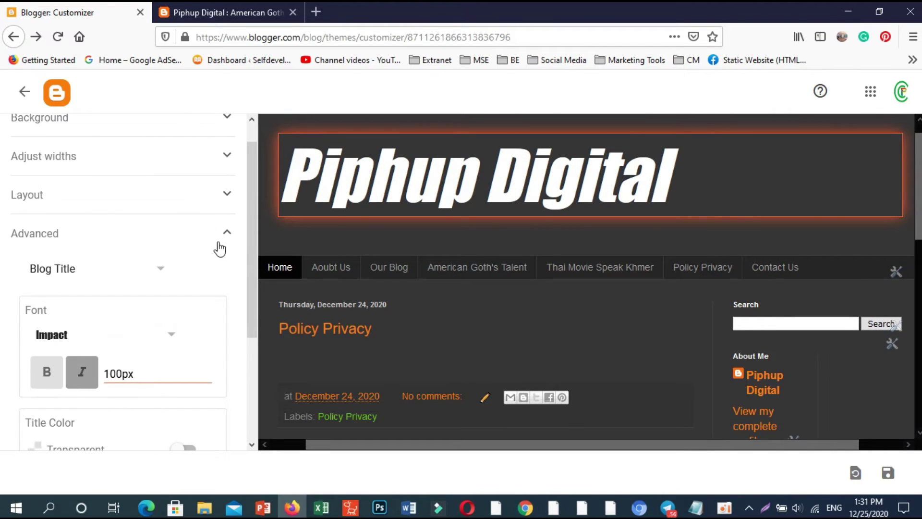
click(156, 269)
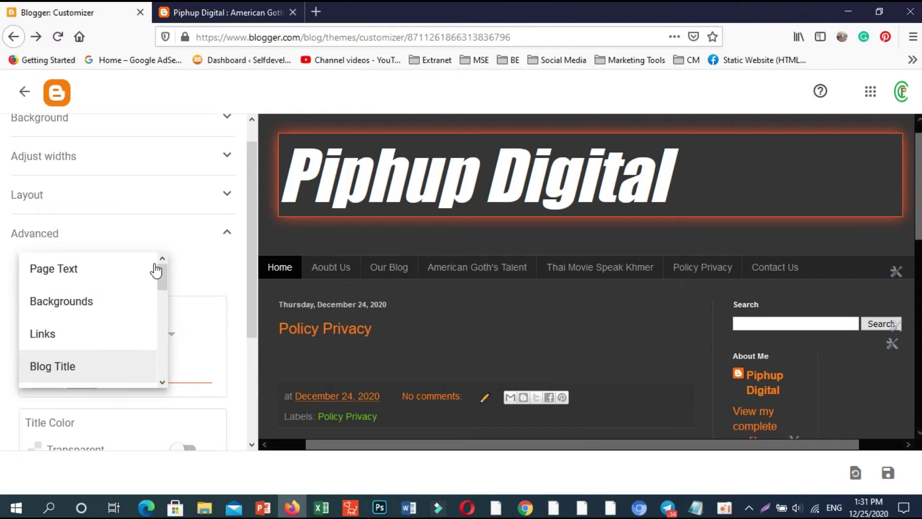
Switch the Advanced styling to Page Text, showing Arial at 16px.
click(78, 280)
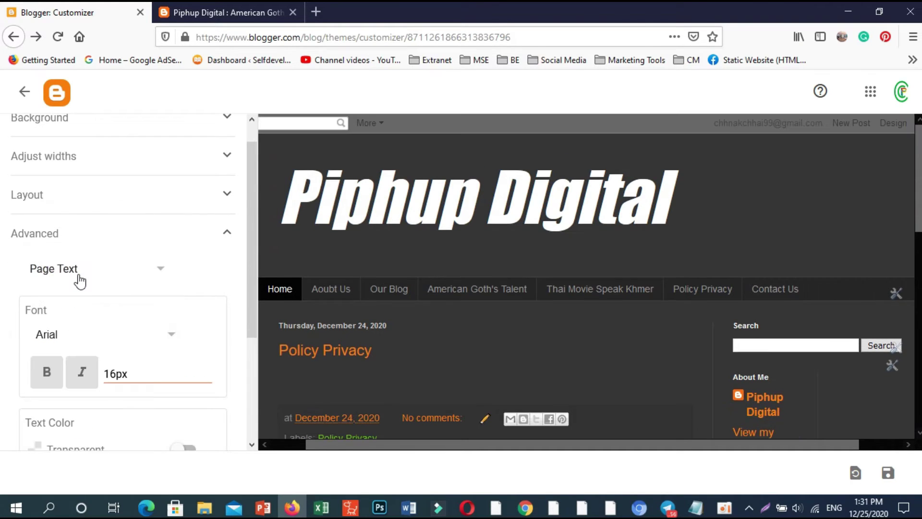
scroll(96, 288, down, 3)
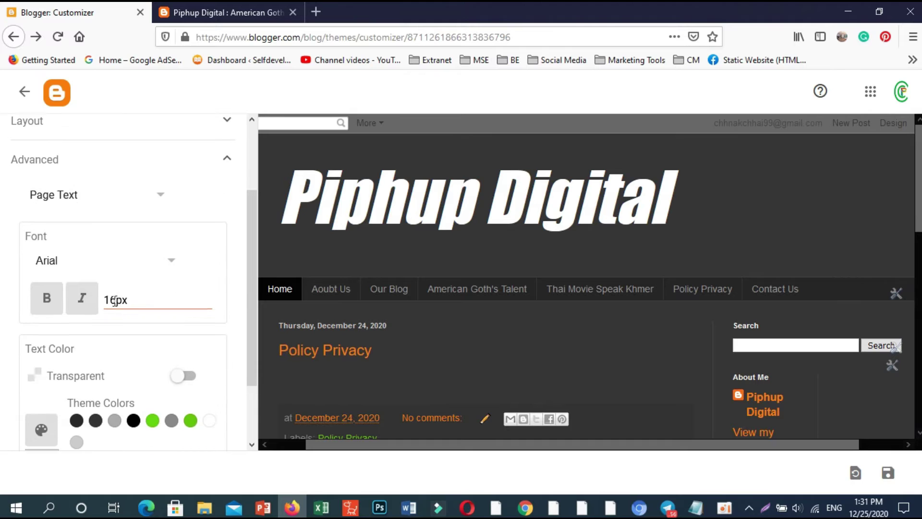
scroll(122, 304, up, 2)
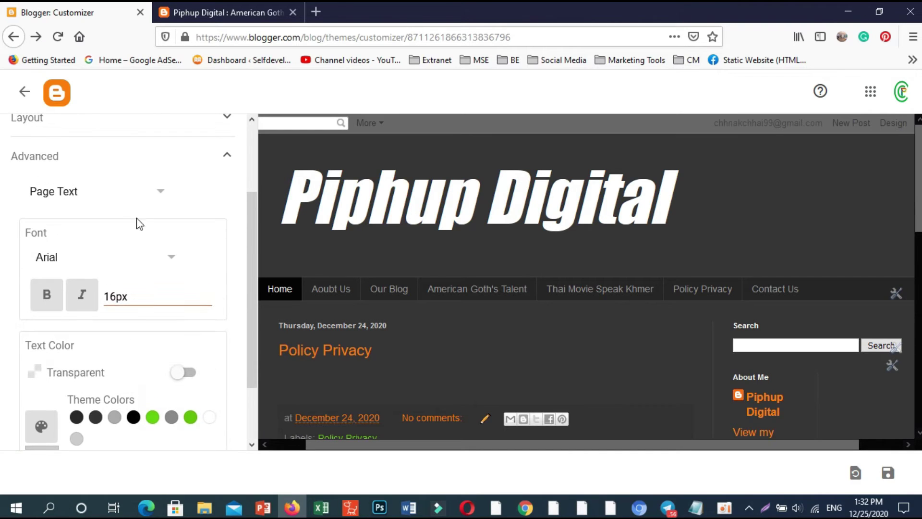
click(160, 189)
drag(166, 211, 168, 242)
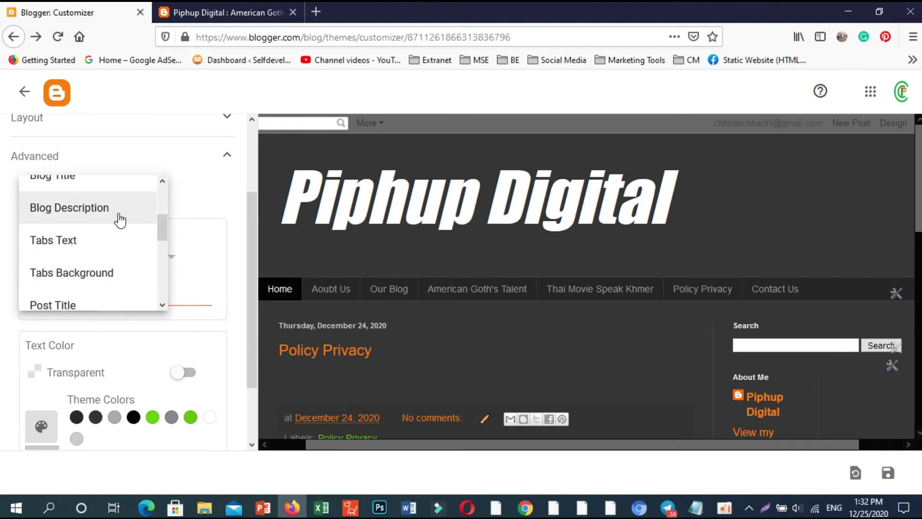
Set the Blog Description colour to the black theme swatch.
click(120, 216)
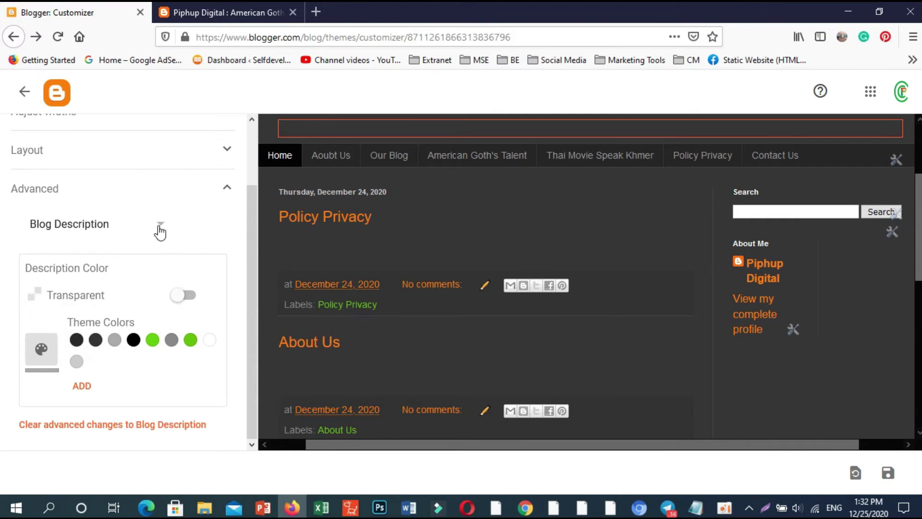
click(134, 341)
click(84, 388)
click(402, 257)
click(160, 225)
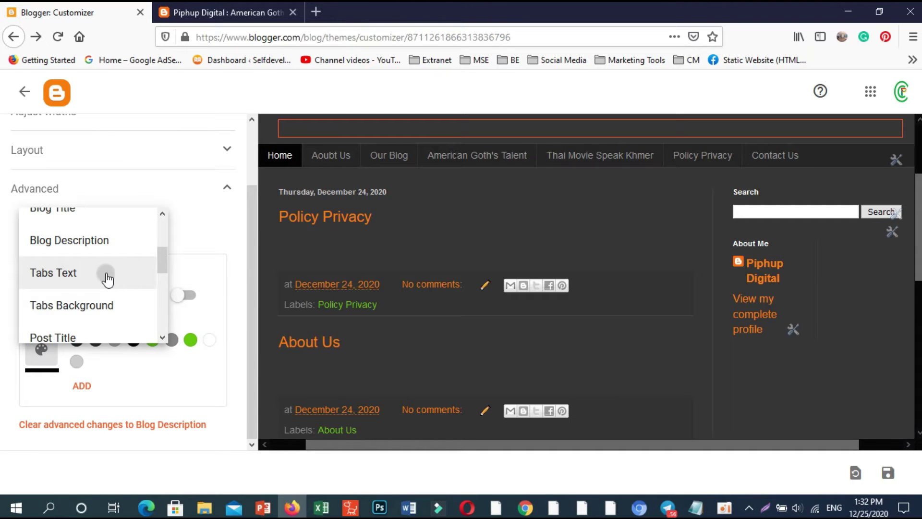
Change the Tabs Text size from 14px to 18px, then 17px, finally 16px.
click(106, 277)
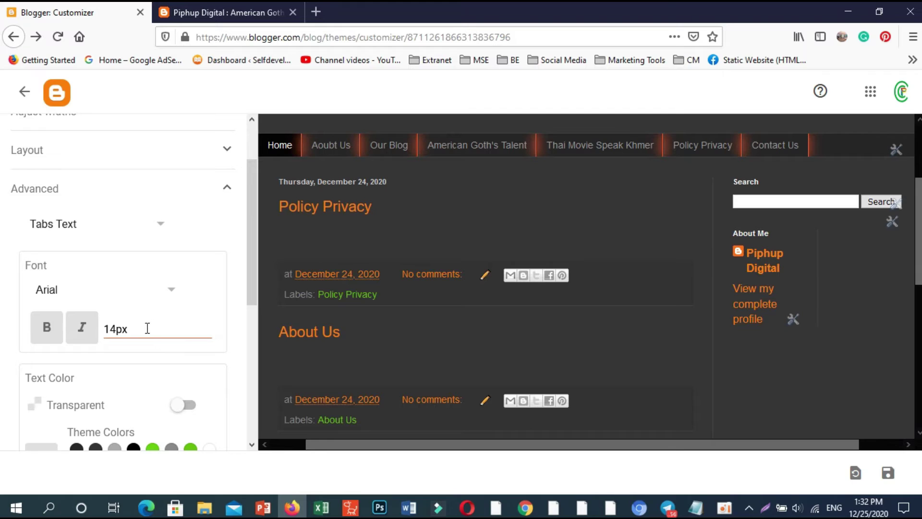
drag(148, 328, 91, 324)
text(18)
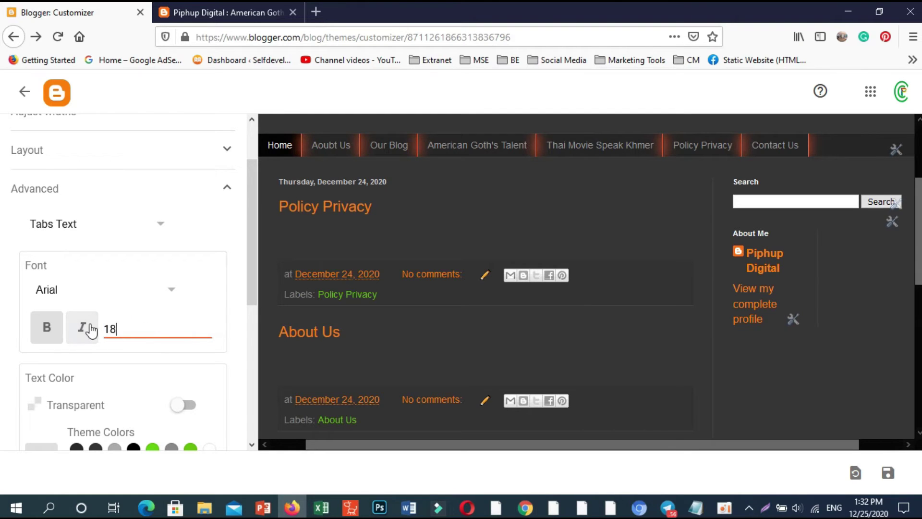
click(118, 353)
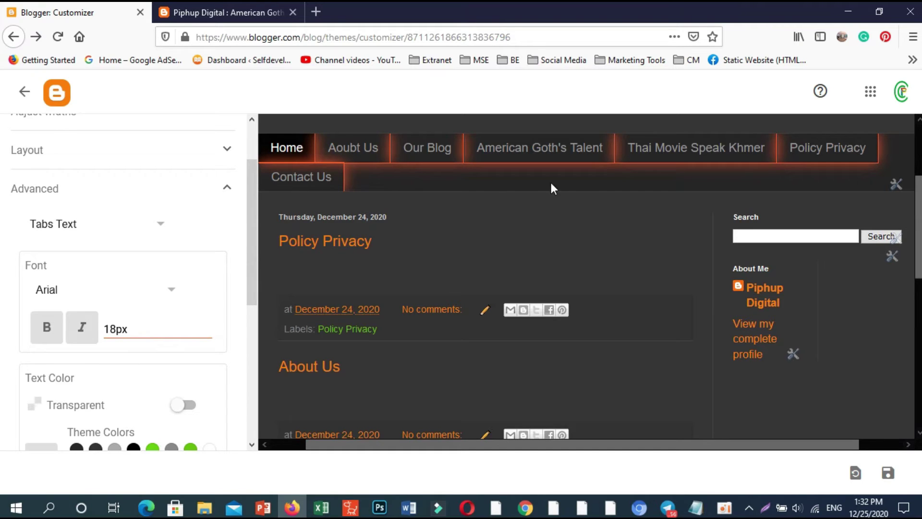
double_click(103, 327)
text(1)
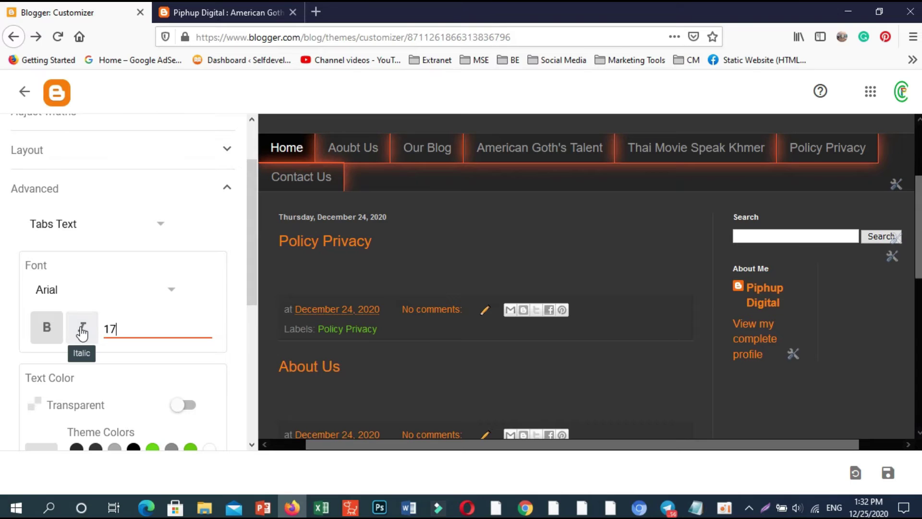
text(7)
click(126, 354)
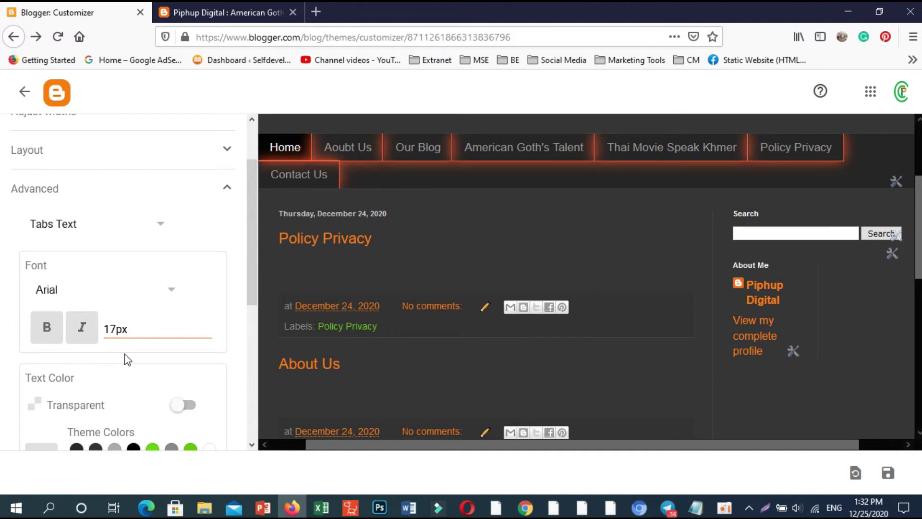
drag(127, 329, 78, 329)
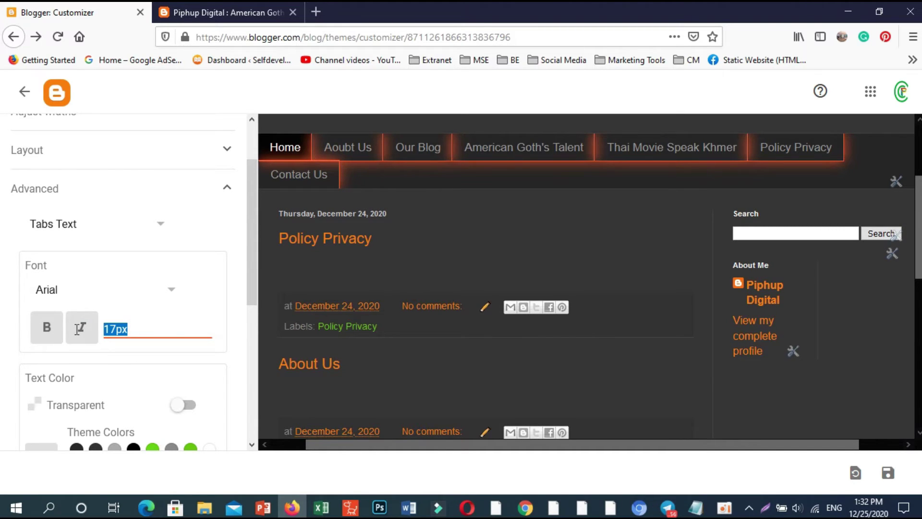
text(16)
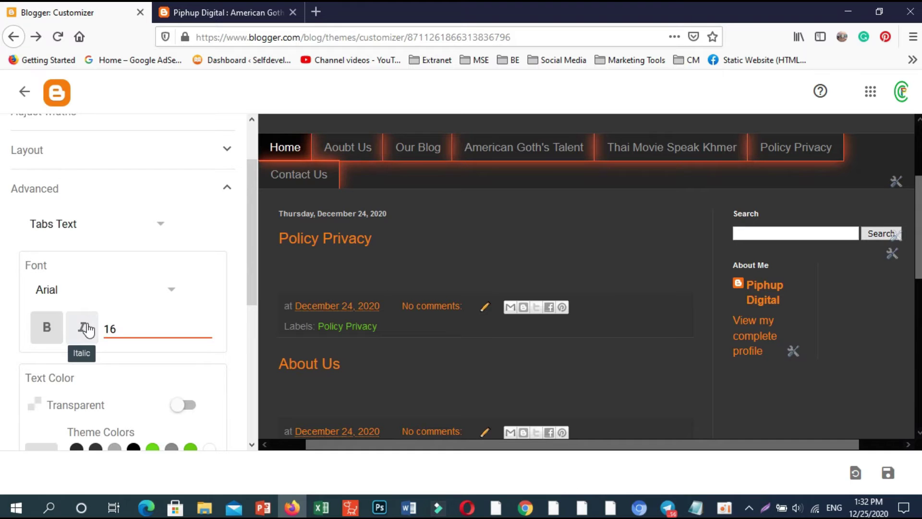
click(151, 366)
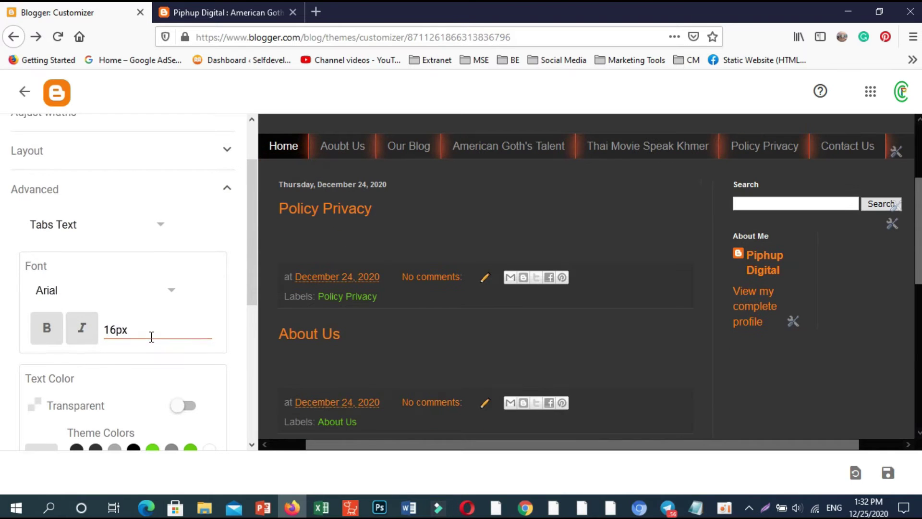
scroll(150, 342, up, 2)
scroll(151, 340, down, 3)
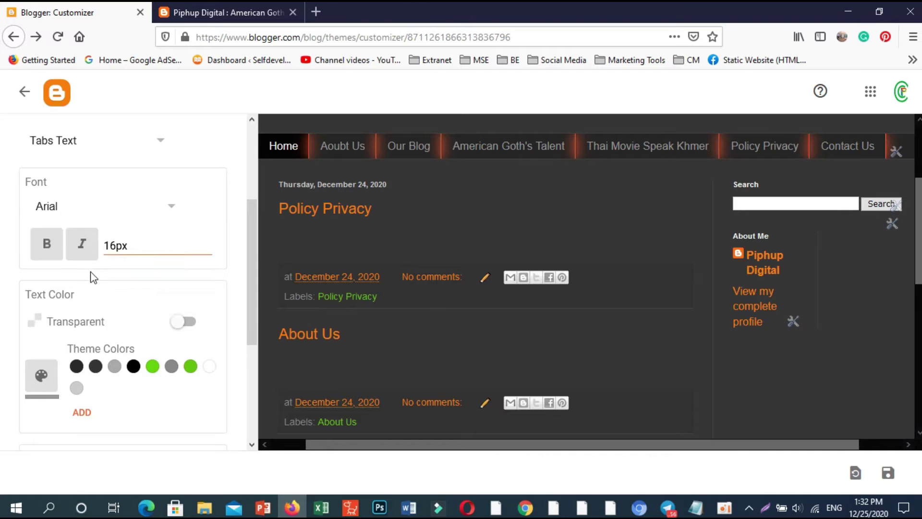
scroll(128, 233, up, 2)
In Tabs Background, try green, grey, then pink for the menu tabs.
click(159, 222)
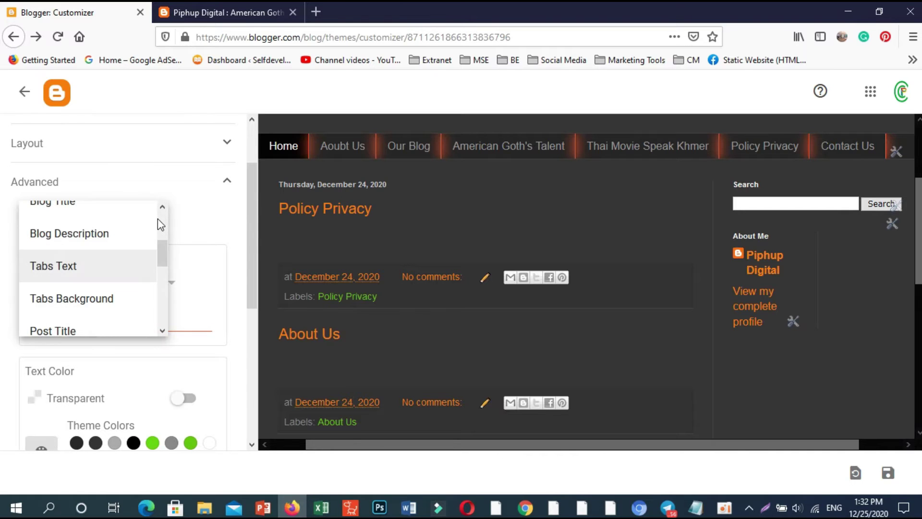
scroll(161, 260, down, 1)
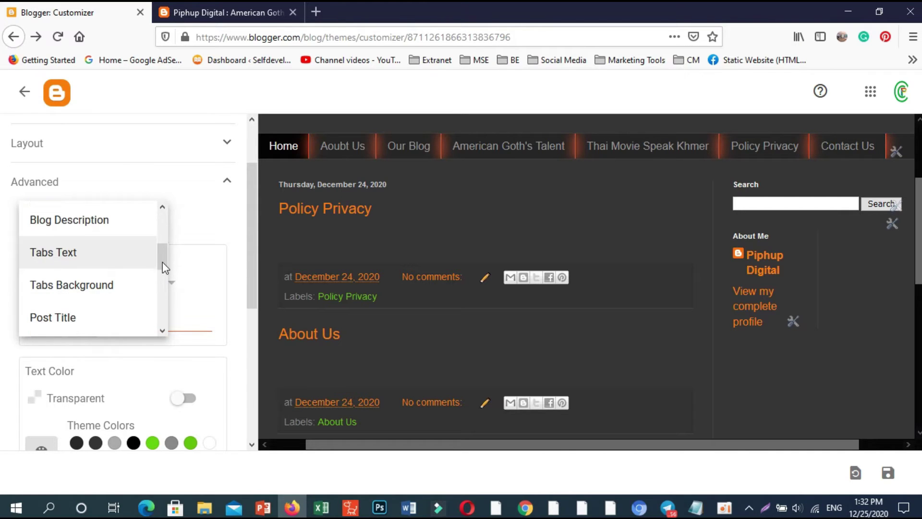
click(123, 283)
click(191, 333)
click(171, 333)
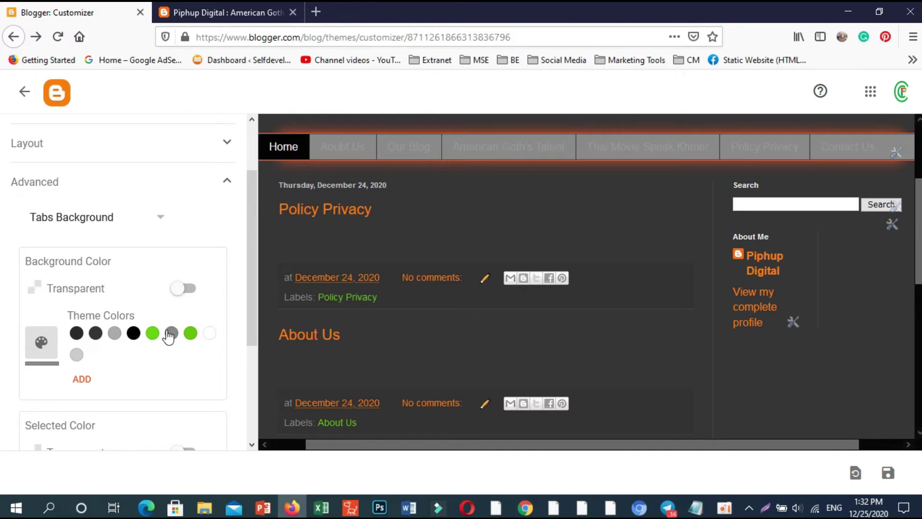
click(87, 379)
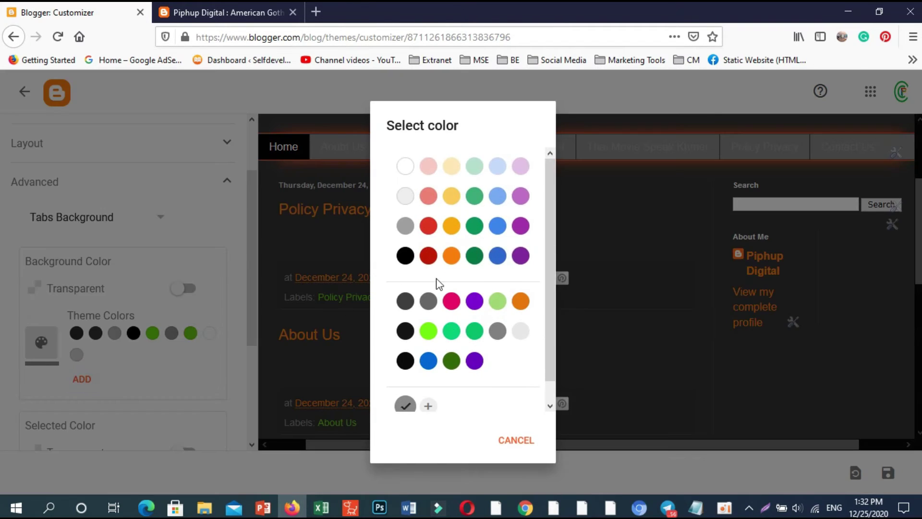
click(454, 304)
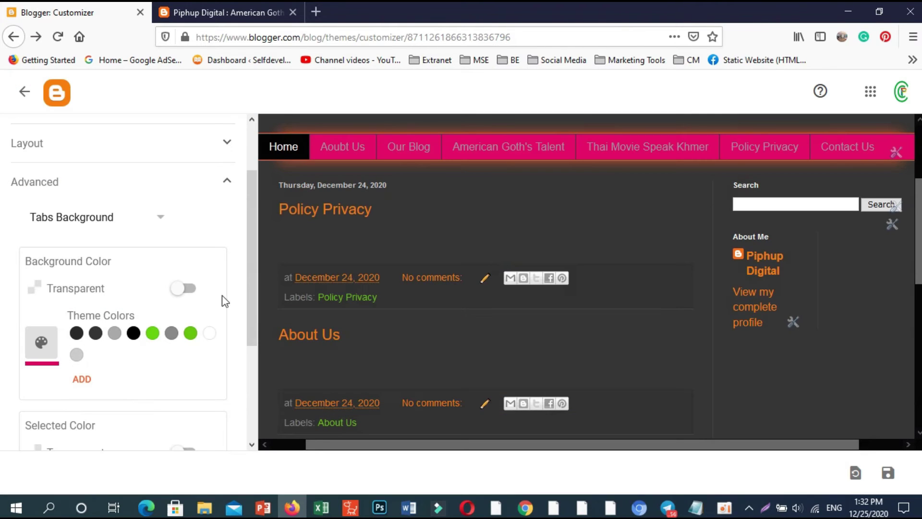
Try orange, mint green, red, green and purple menu tab backgrounds.
click(84, 382)
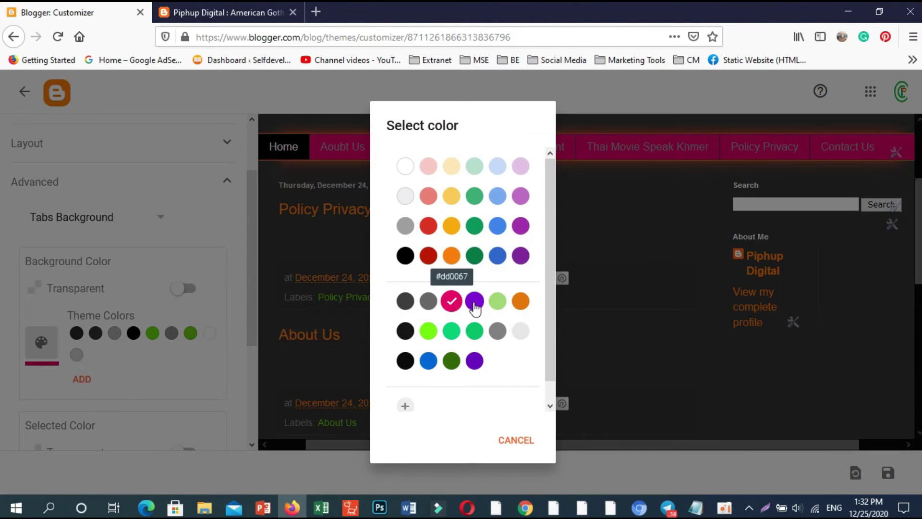
click(515, 300)
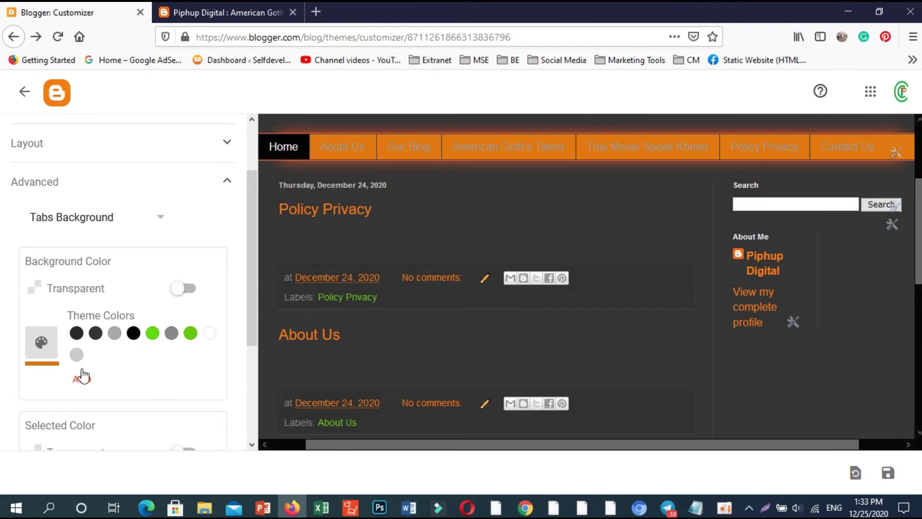
click(82, 377)
click(450, 334)
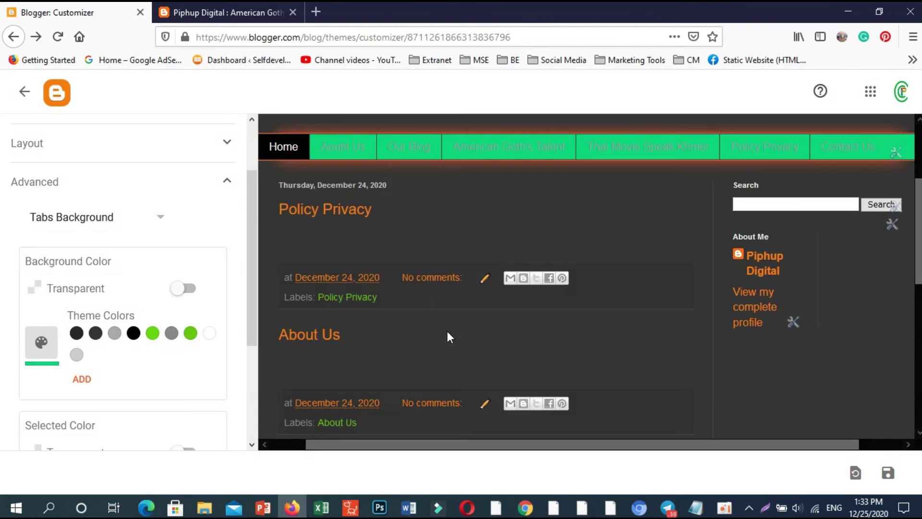
click(82, 379)
click(454, 262)
click(82, 379)
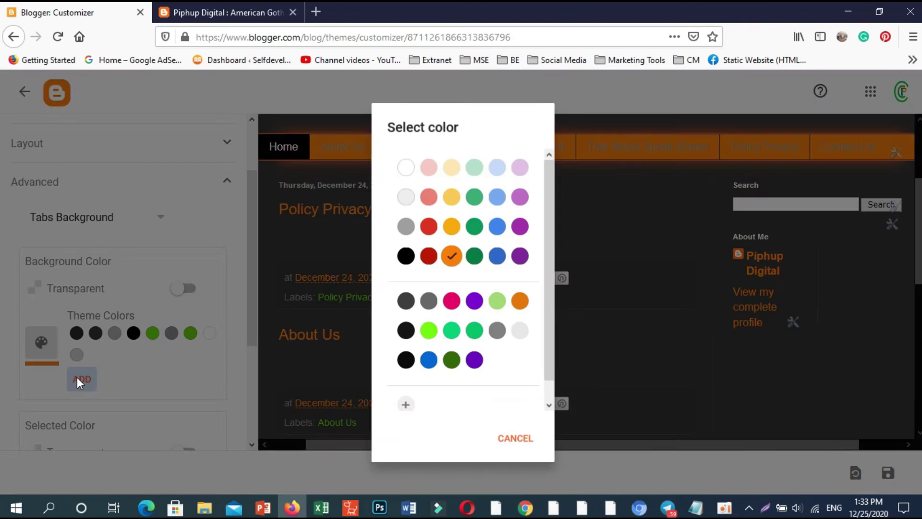
click(421, 251)
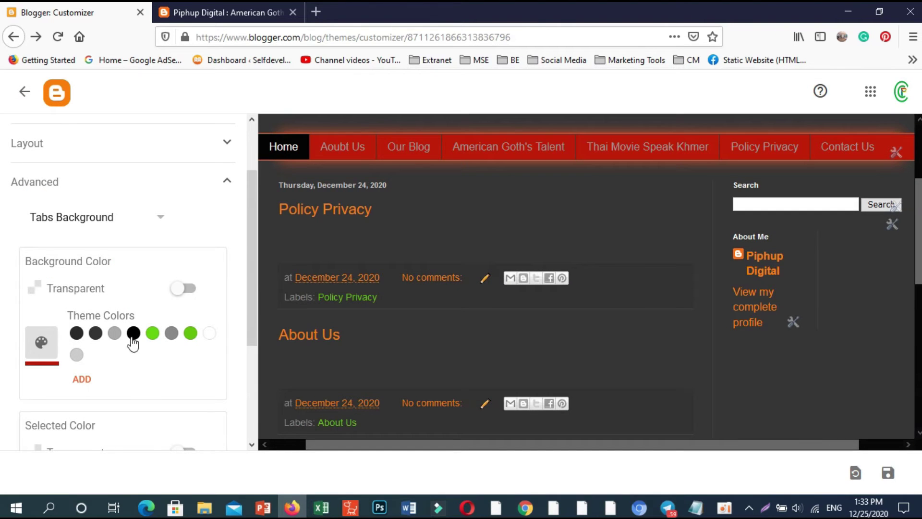
click(82, 379)
click(474, 205)
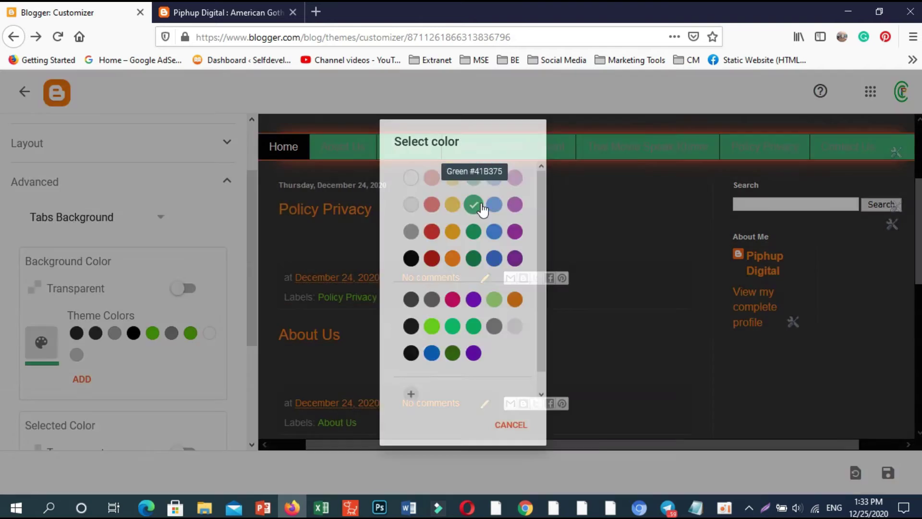
click(82, 379)
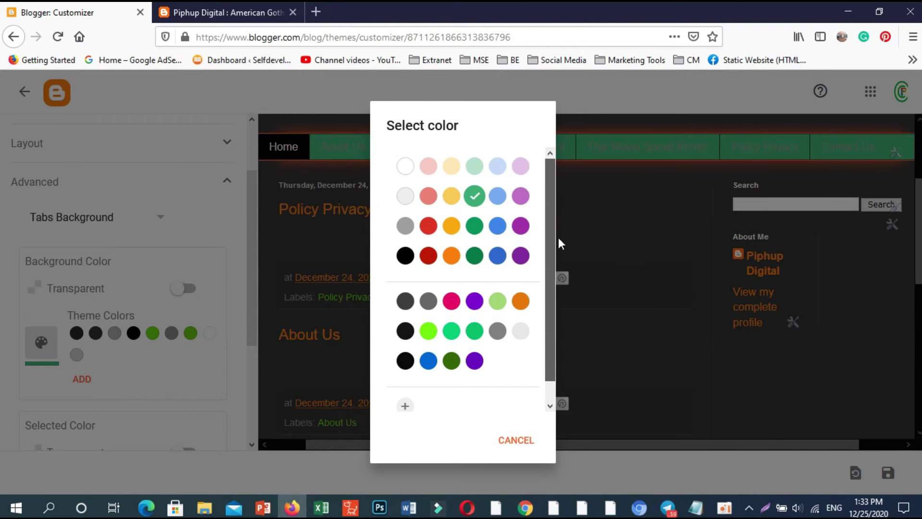
click(522, 226)
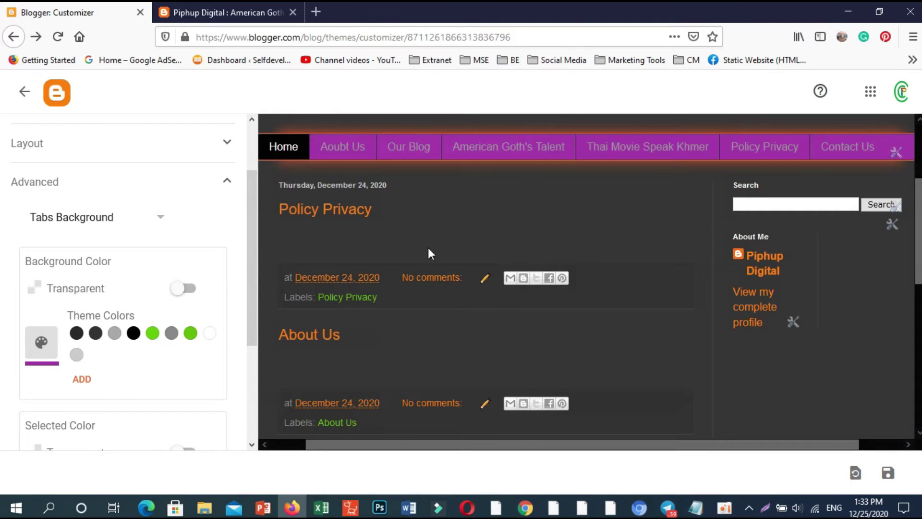
Try orange, blue and lime green tabs, finally choosing pink #dd0067.
click(82, 379)
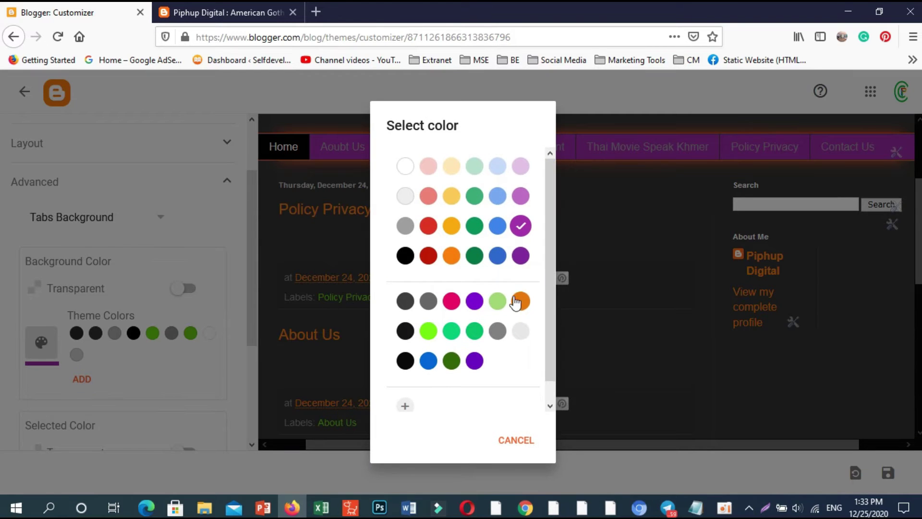
click(518, 300)
click(90, 376)
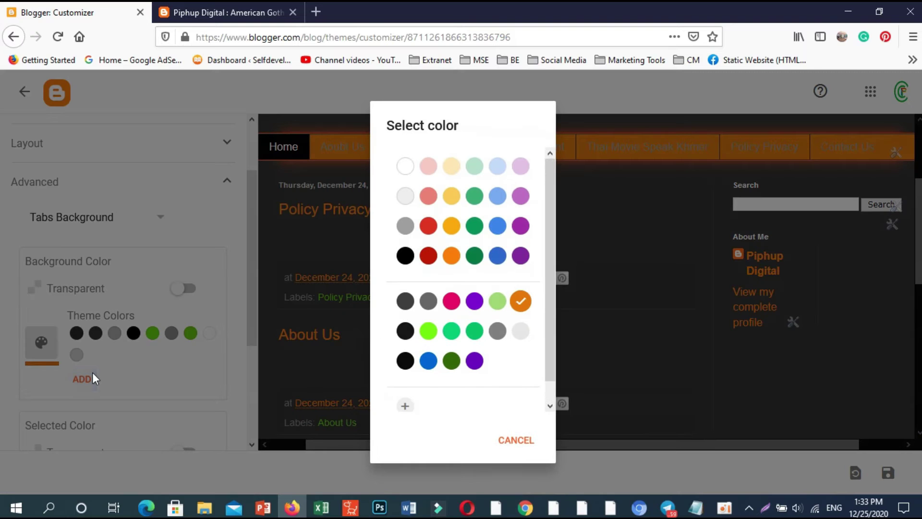
scroll(552, 307, down, 1)
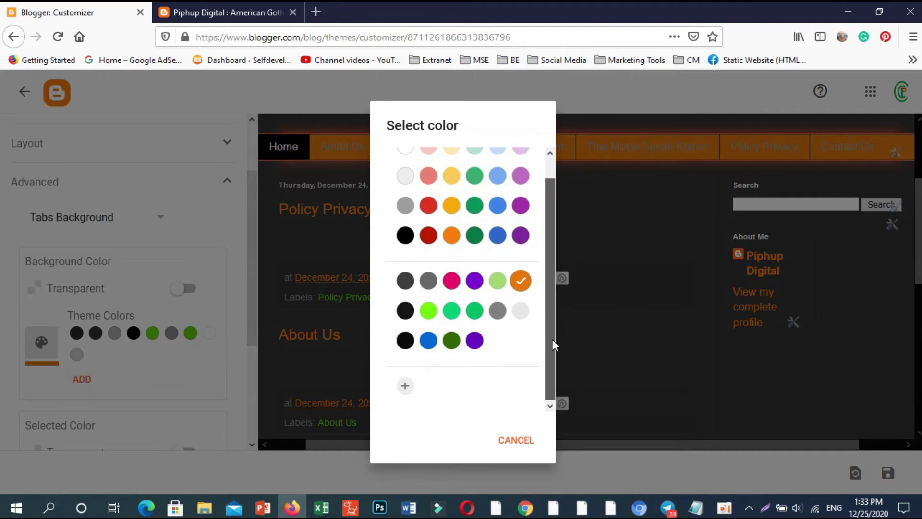
click(429, 341)
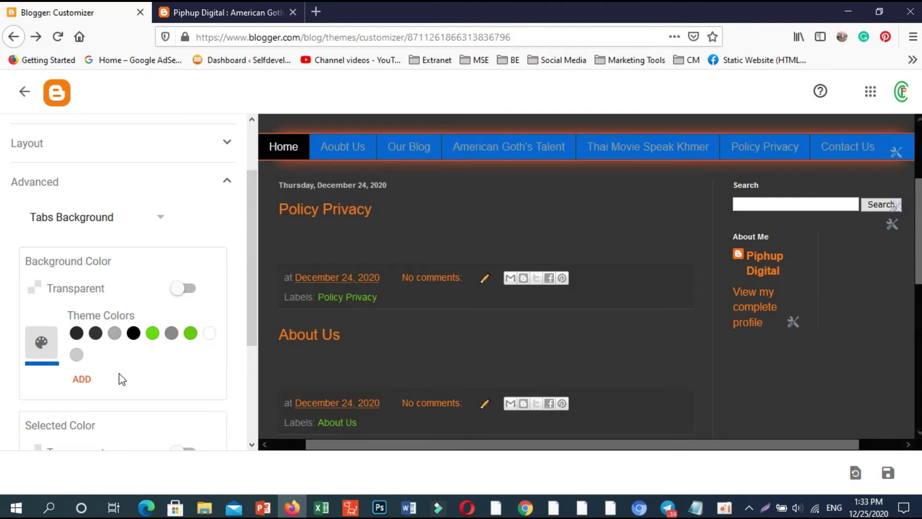
click(90, 379)
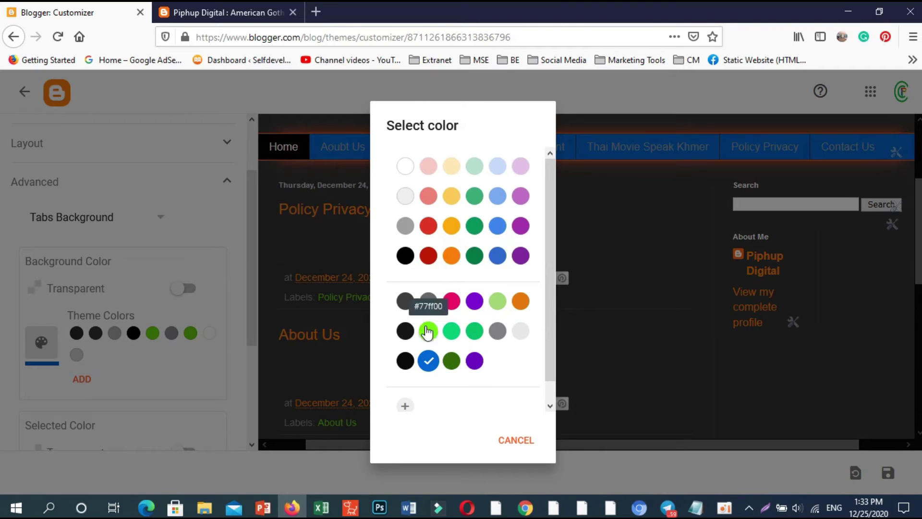
click(428, 330)
click(83, 379)
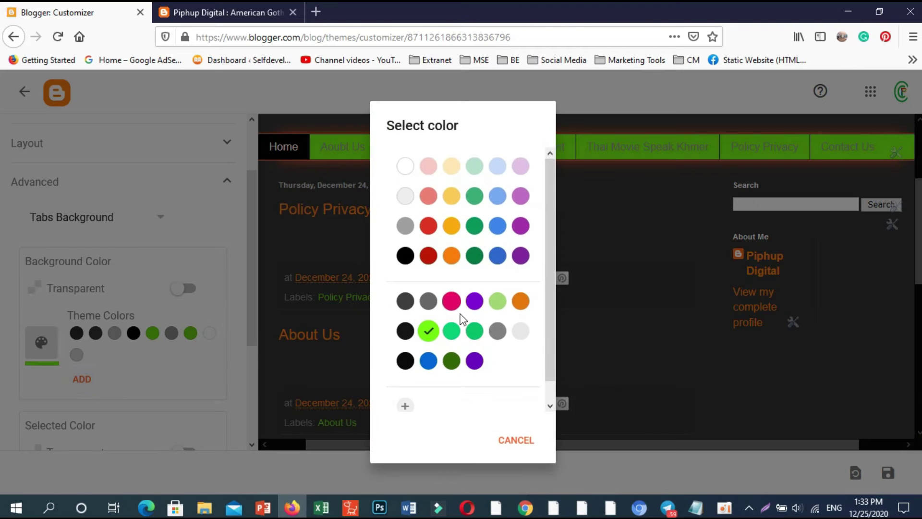
click(451, 301)
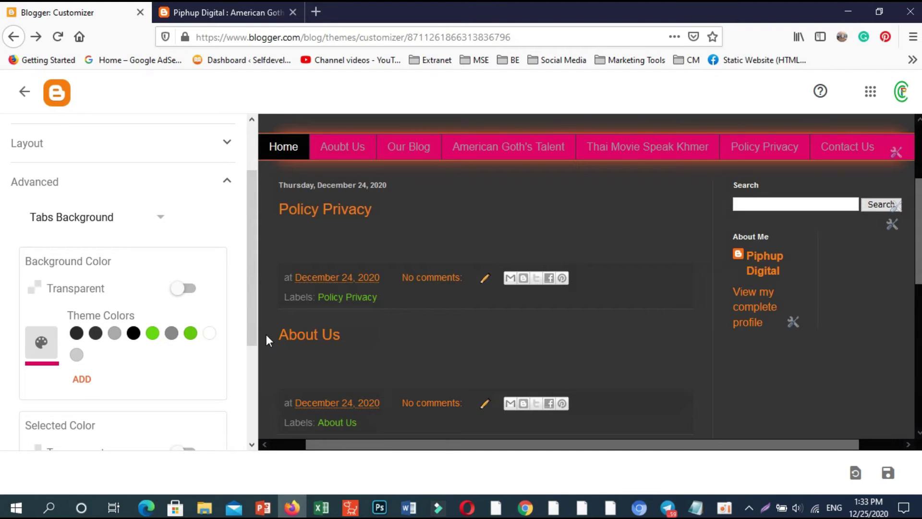
drag(252, 290, 254, 393)
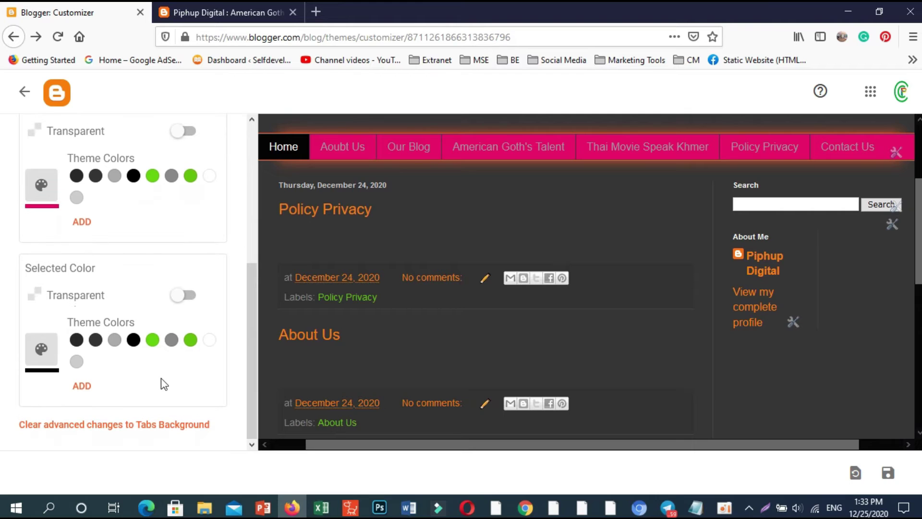
Colour the active Home tab green, trying darker shades before bright green.
click(154, 344)
click(190, 342)
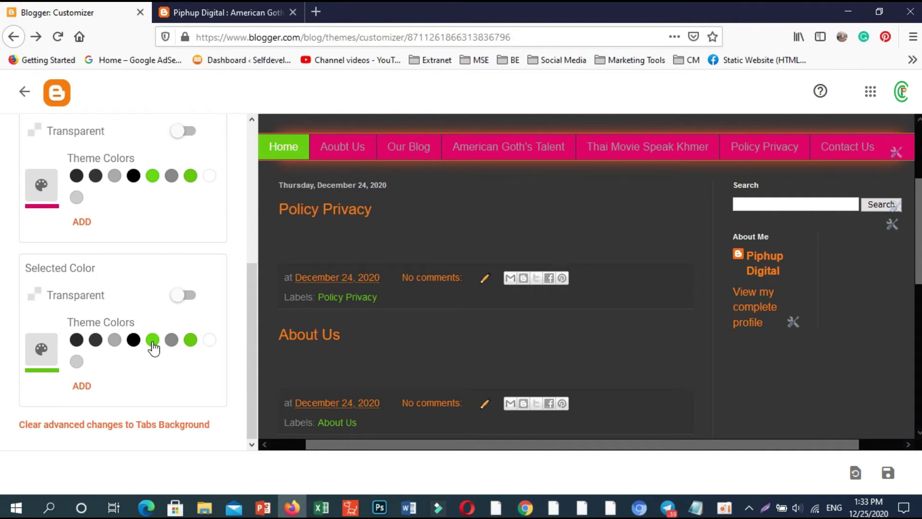
click(81, 386)
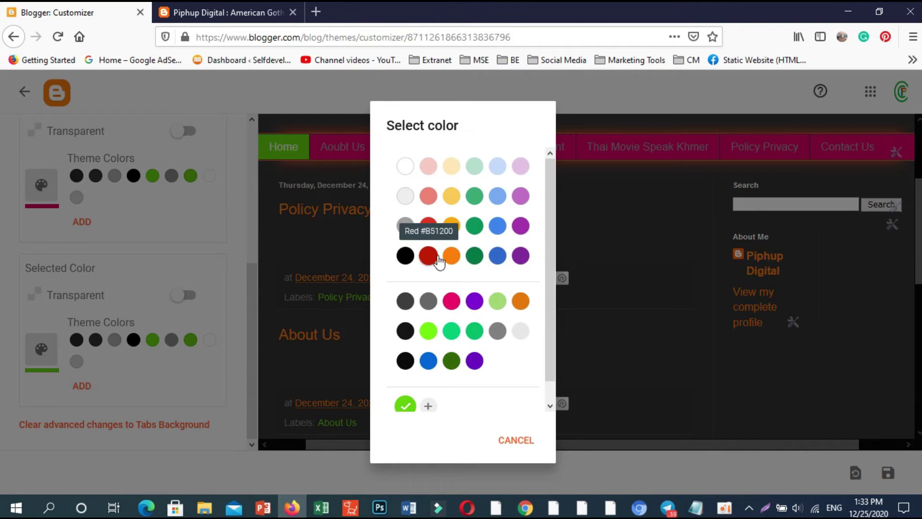
click(474, 255)
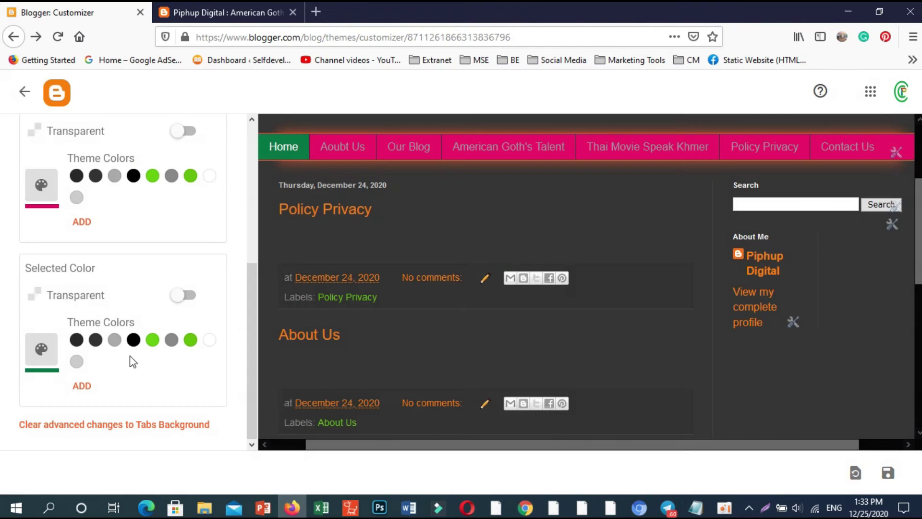
click(82, 386)
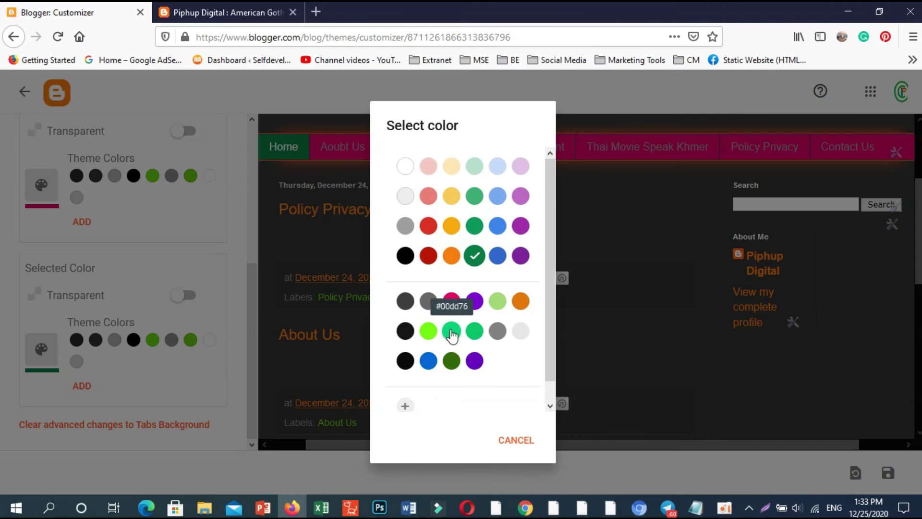
click(451, 329)
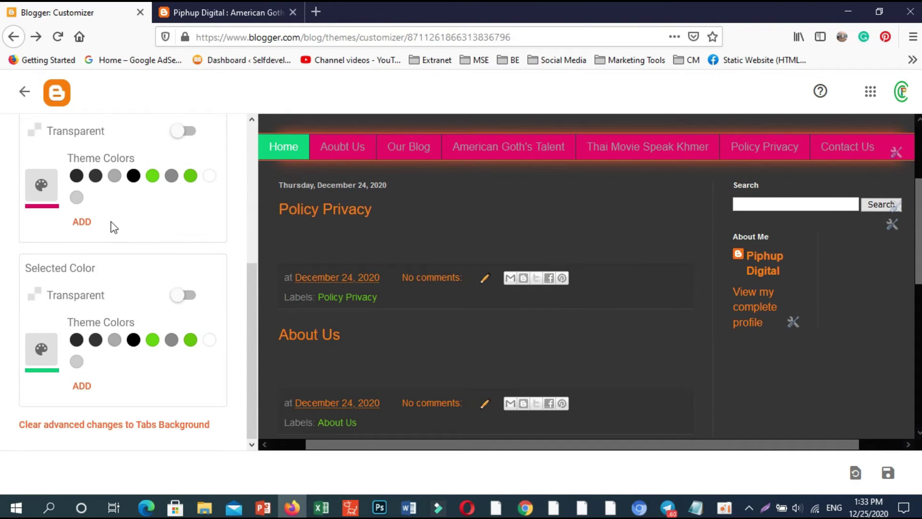
Try bright green, red, yellow, light blue, darker blue and purple tab backgrounds.
click(82, 222)
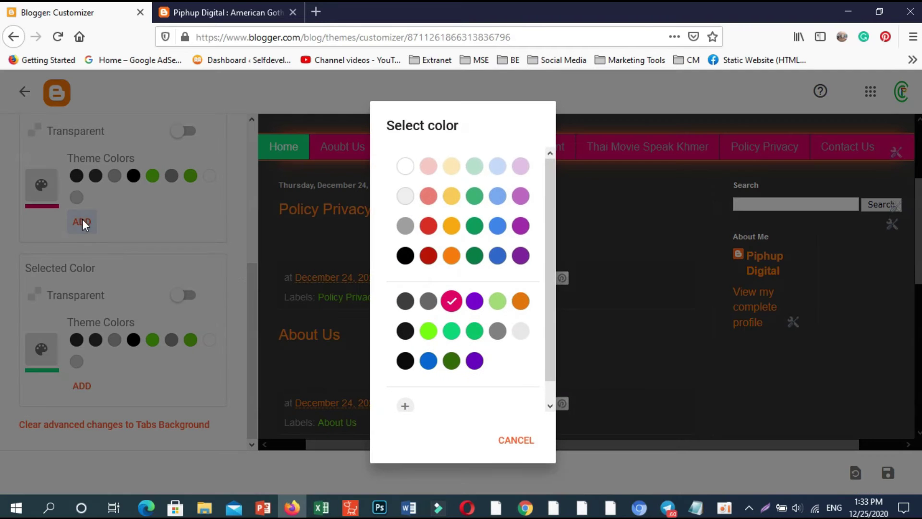
click(451, 330)
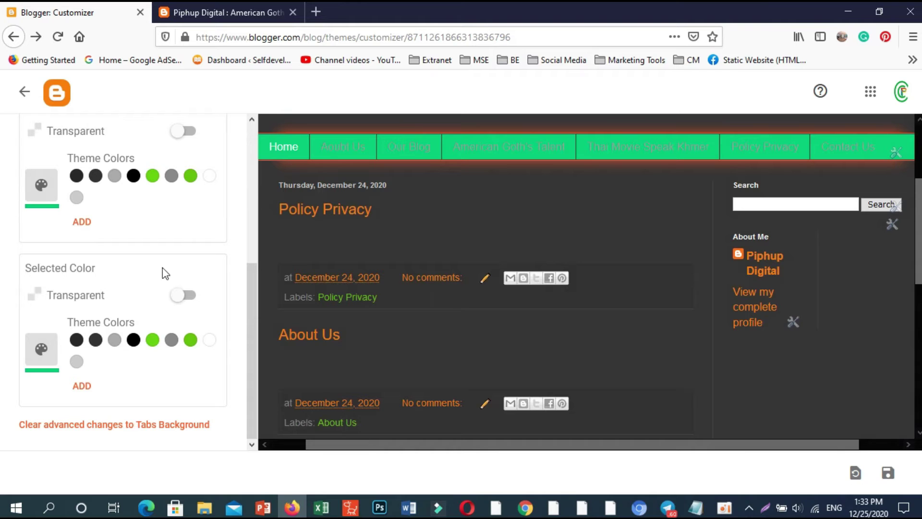
click(86, 222)
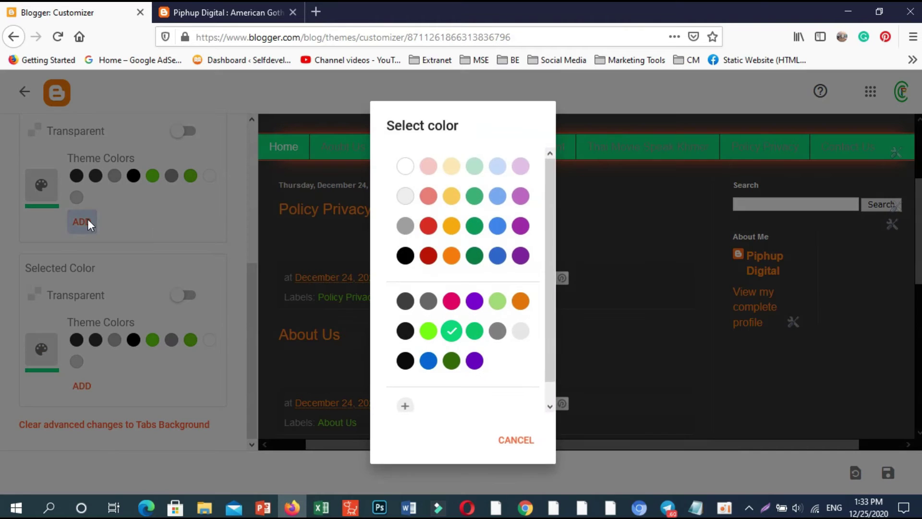
click(427, 224)
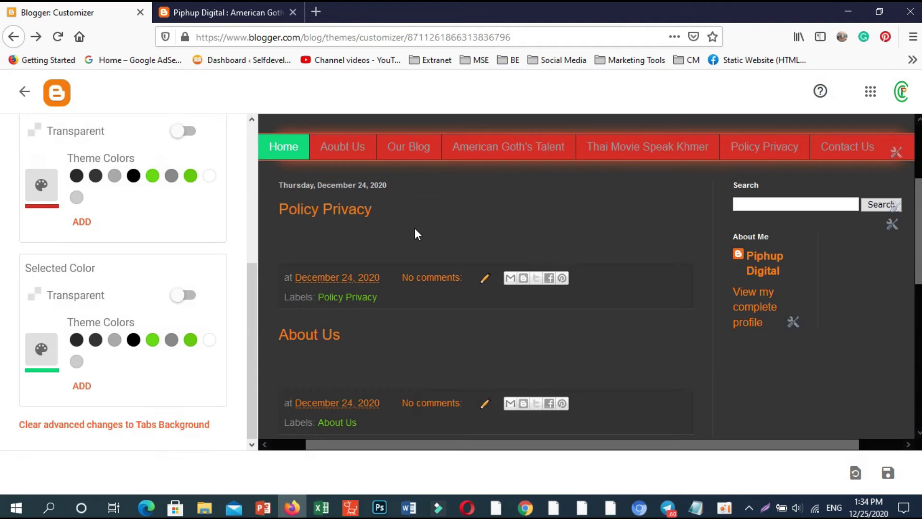
click(81, 221)
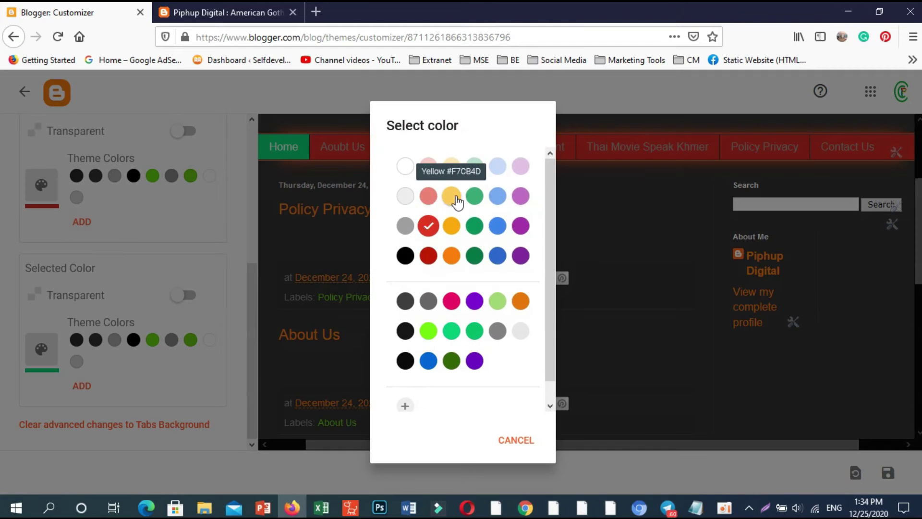
click(450, 196)
click(86, 223)
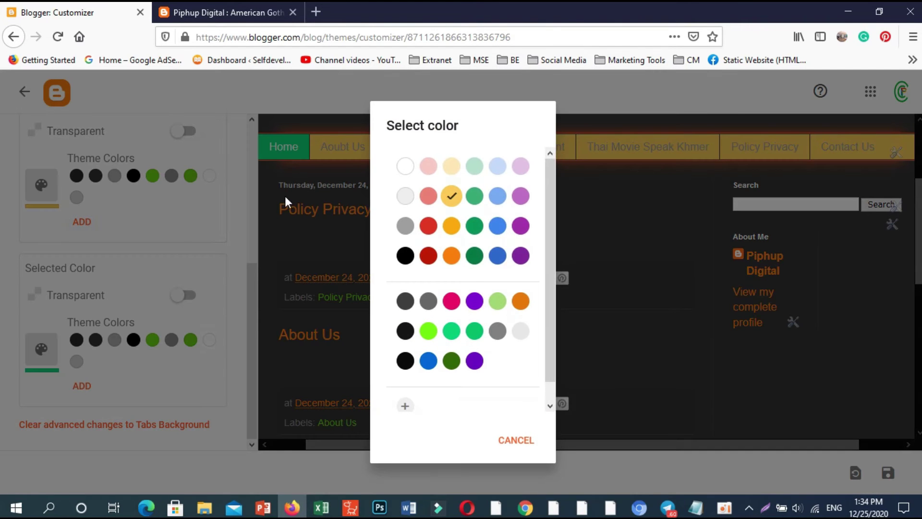
click(495, 197)
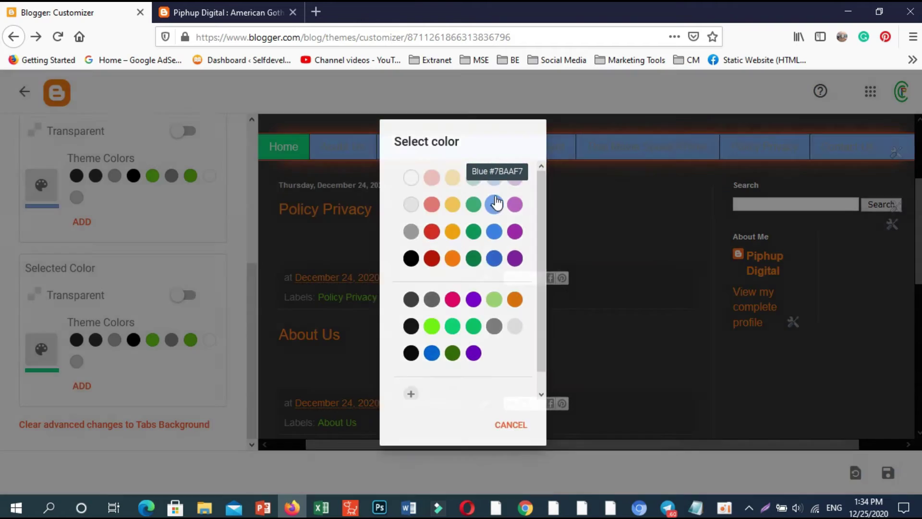
click(83, 222)
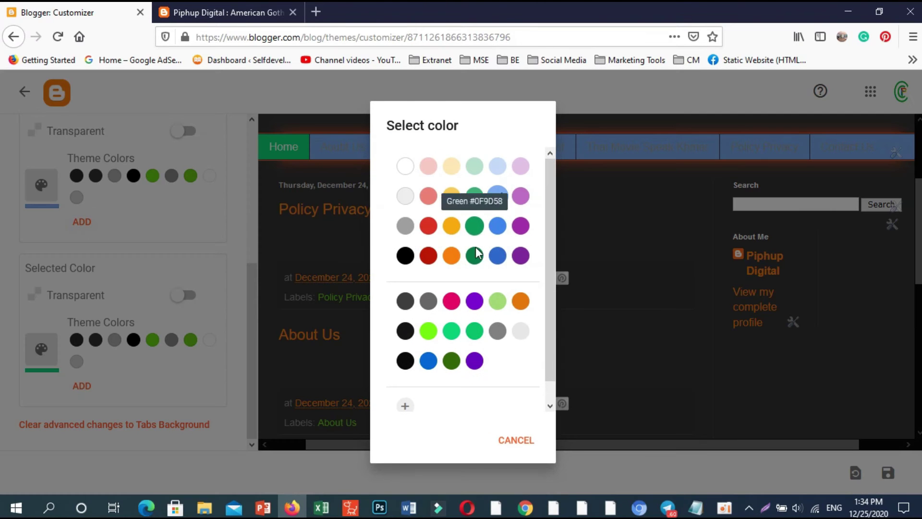
click(497, 255)
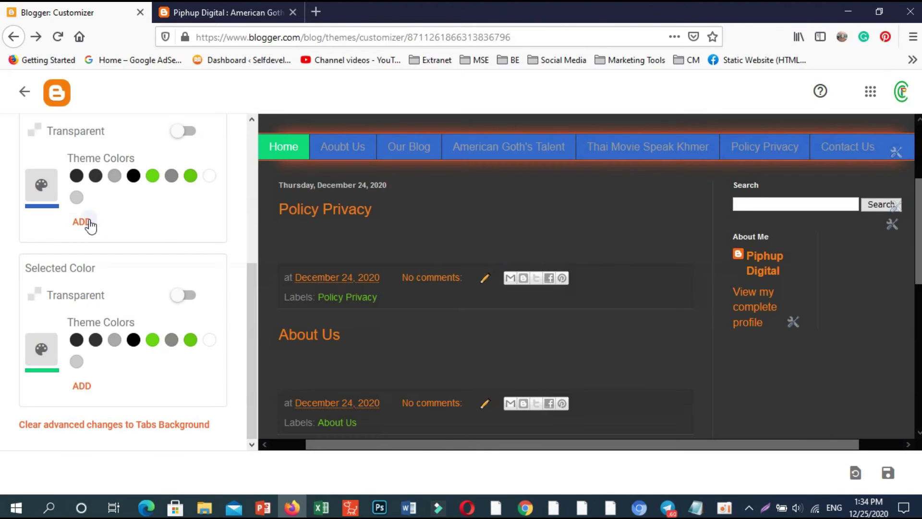
click(85, 223)
click(519, 260)
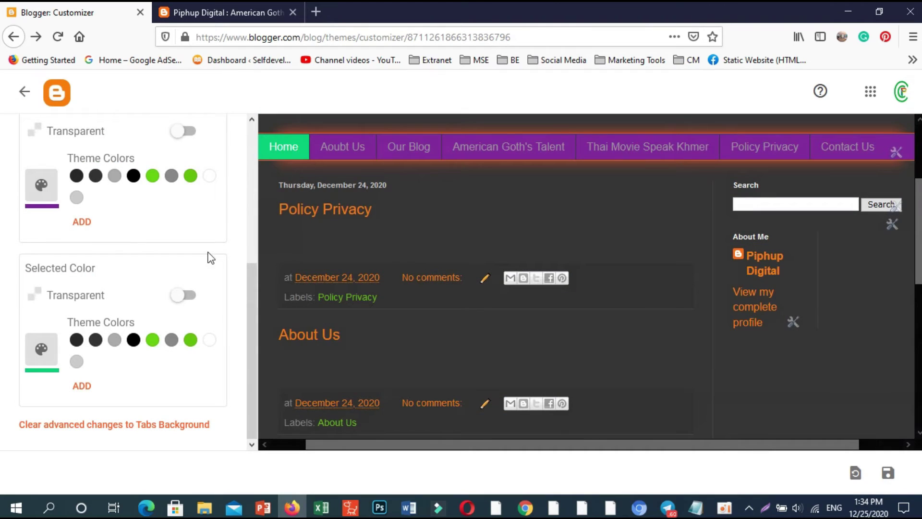
Try purple and blue, then set the navigation tabs background to dark red.
click(82, 222)
click(523, 196)
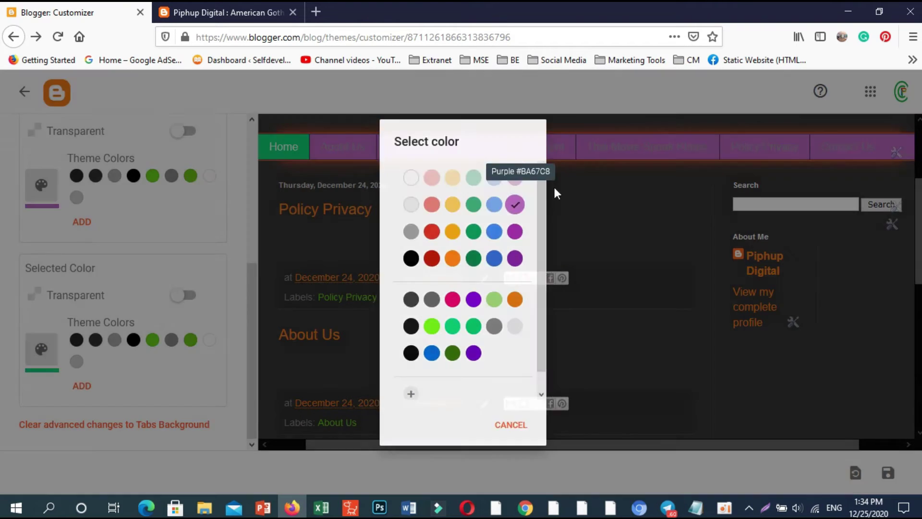
click(91, 223)
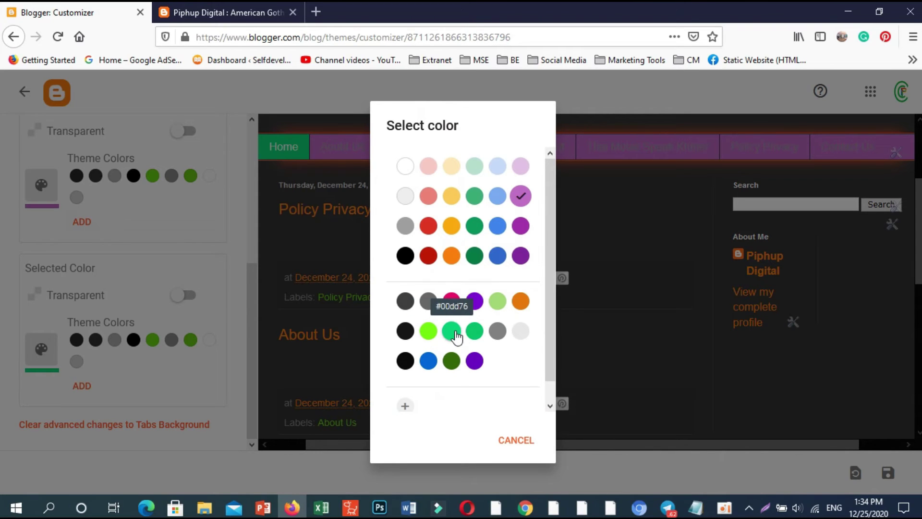
click(429, 361)
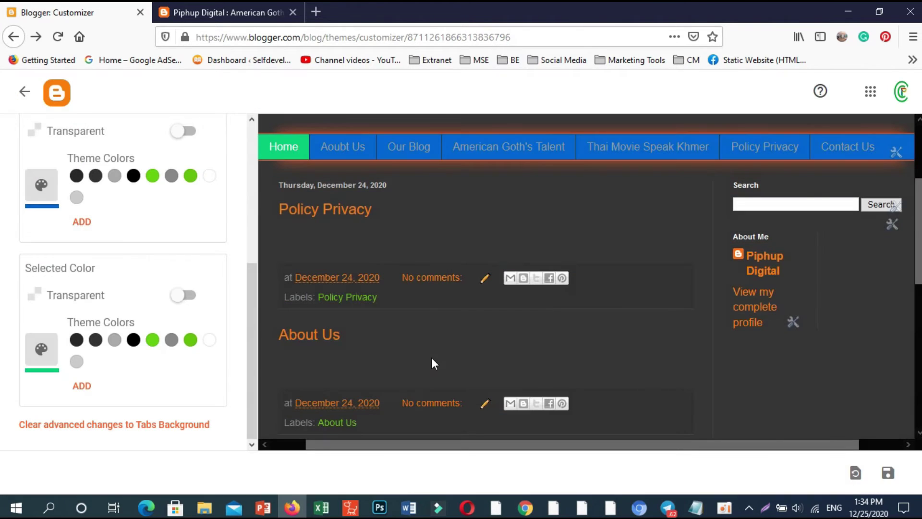
click(91, 227)
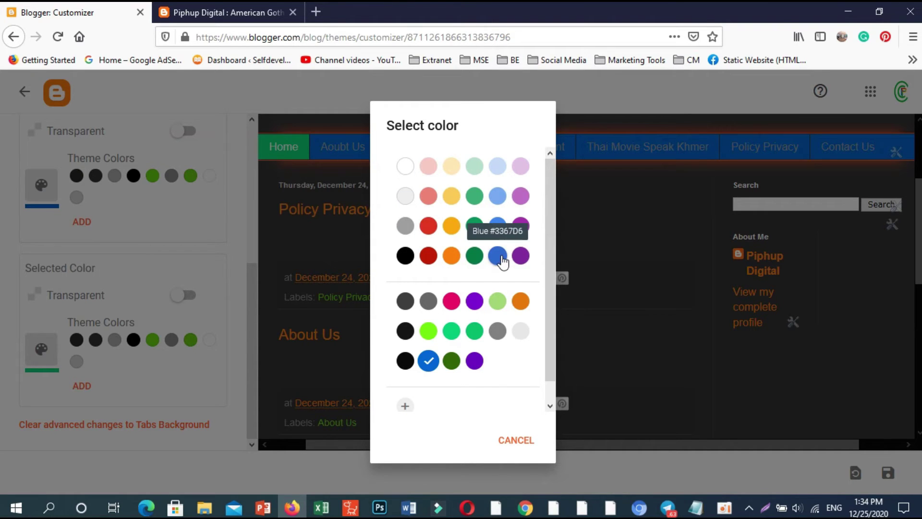
click(428, 255)
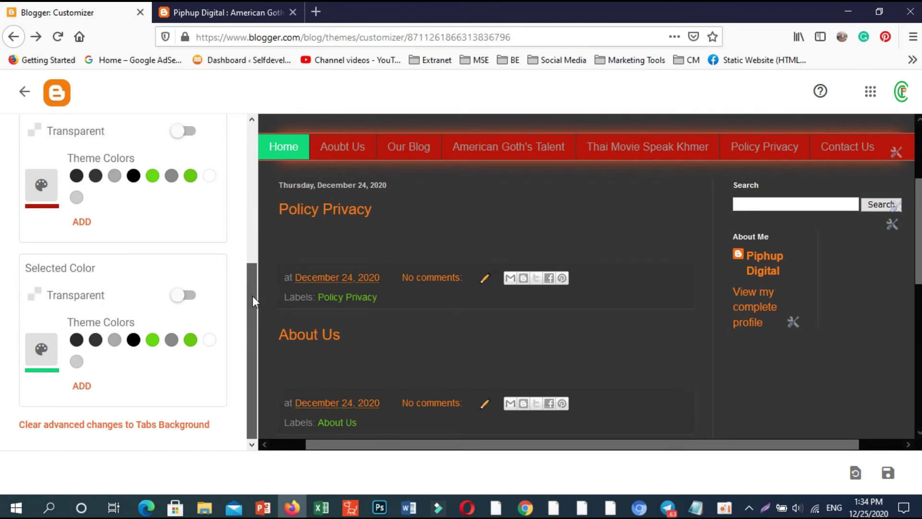
scroll(147, 161, up, 4)
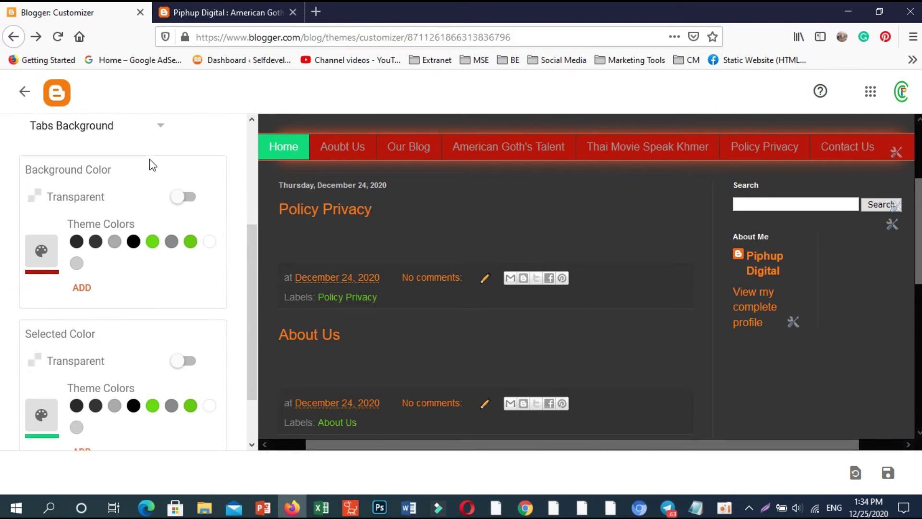
click(162, 215)
scroll(164, 257, down, 2)
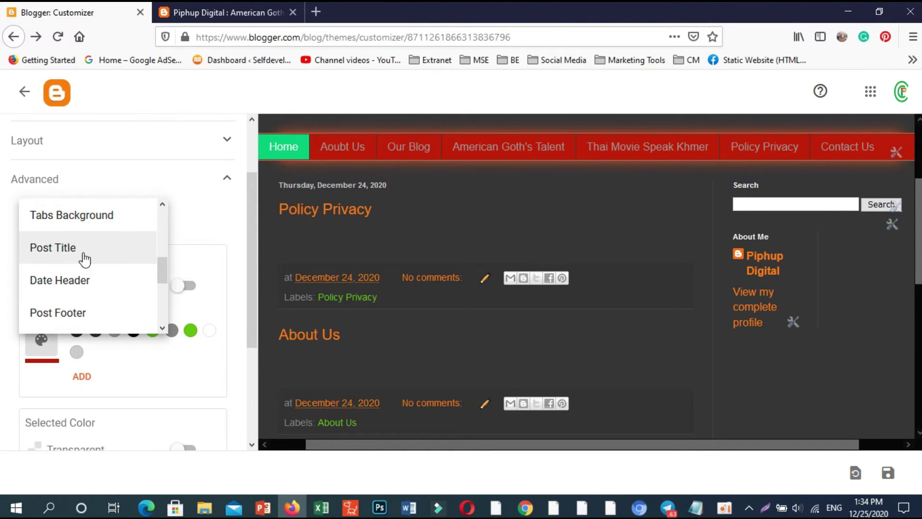
Change the Post Title font size from 22px to 30px.
click(84, 259)
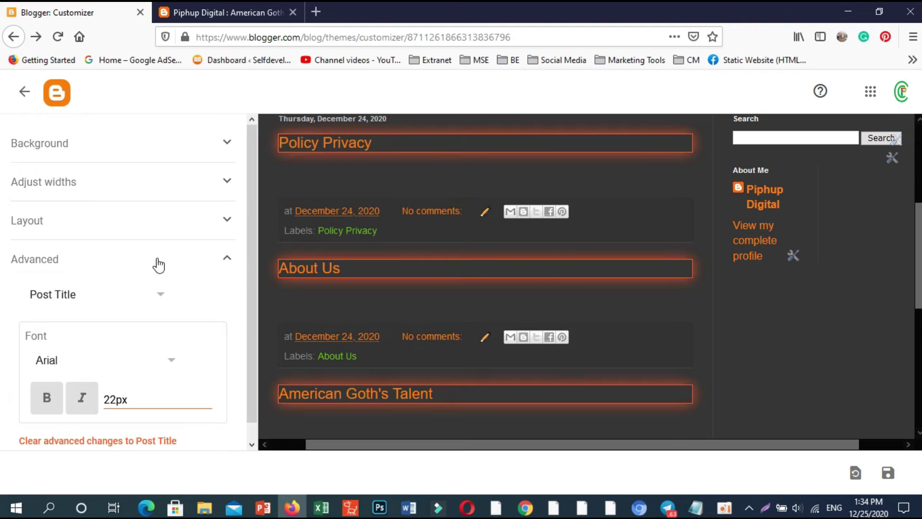
click(159, 297)
scroll(161, 300, up, 3)
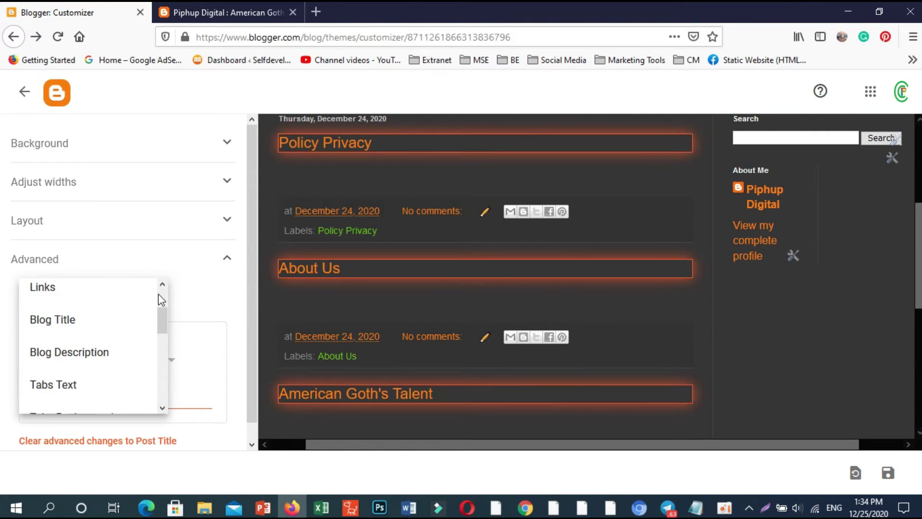
drag(162, 320, 164, 347)
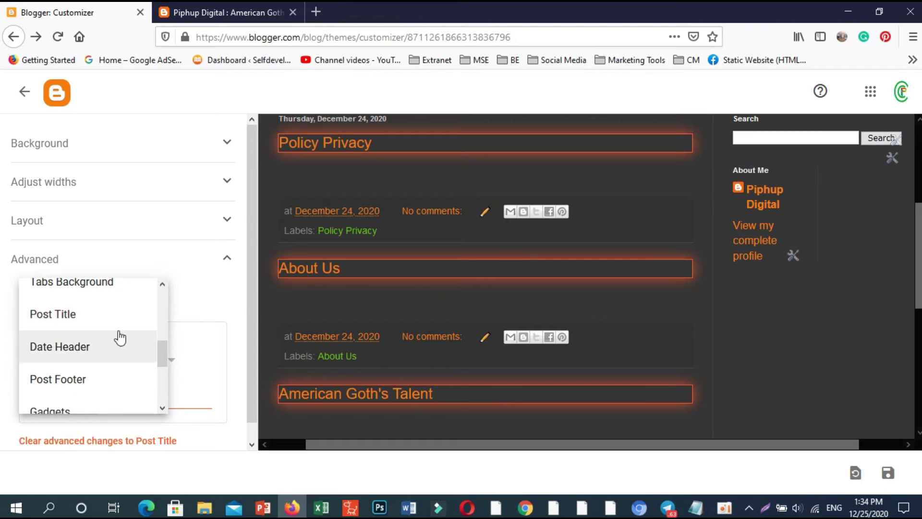
click(97, 320)
scroll(134, 341, down, 1)
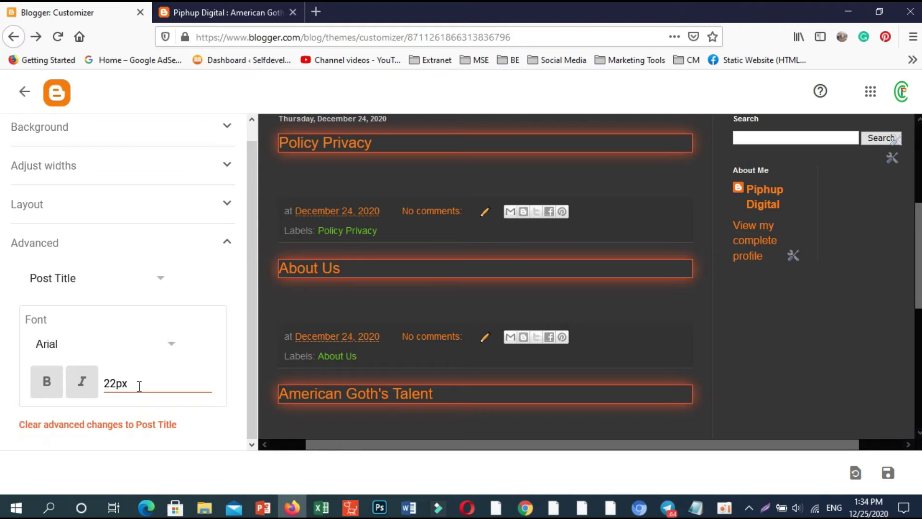
drag(142, 384, 89, 382)
text(30)
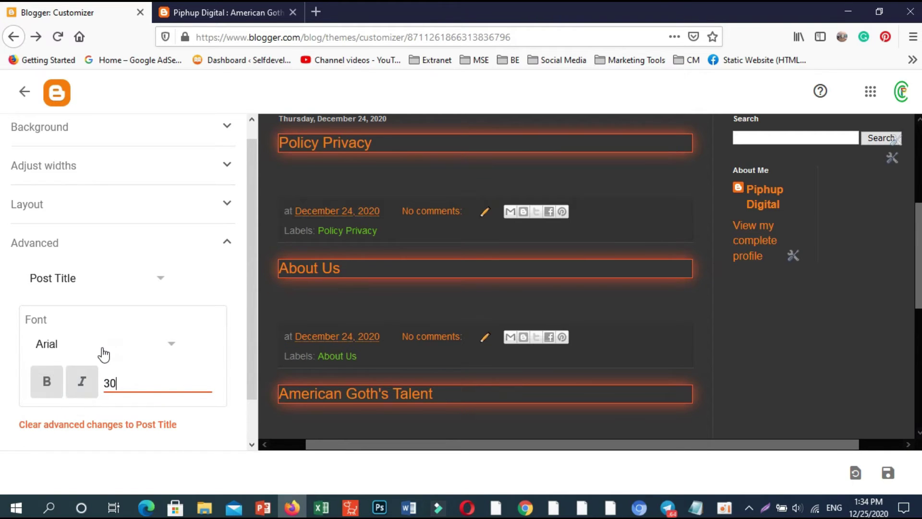
Set the post title font to Times New Roman.
click(101, 350)
scroll(139, 354, down, 4)
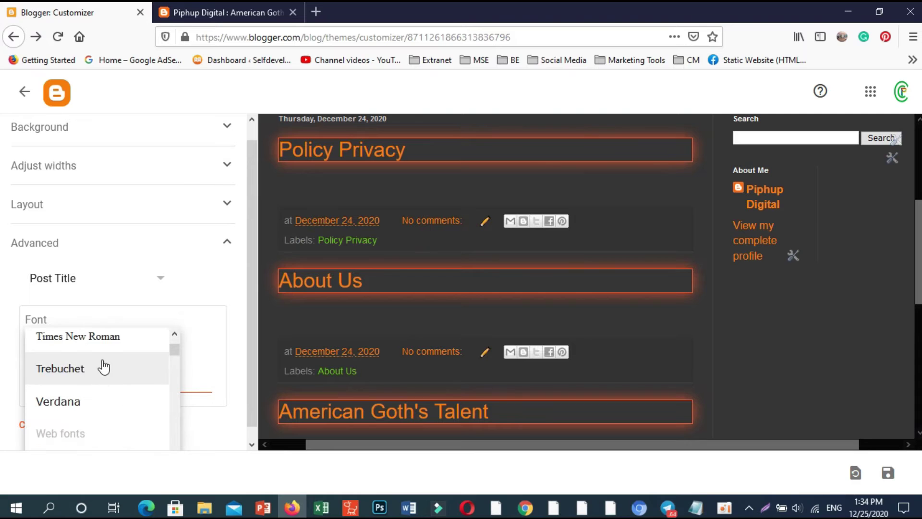
click(106, 344)
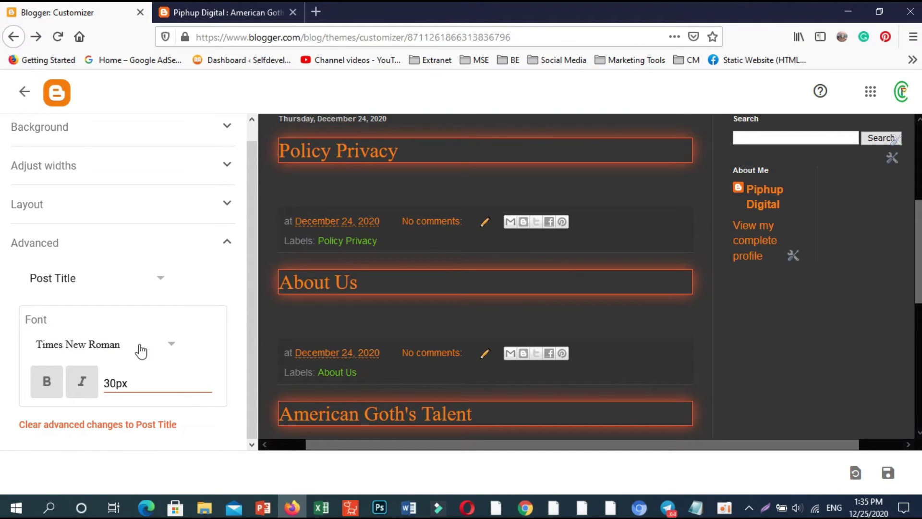
scroll(129, 238, up, 1)
click(156, 295)
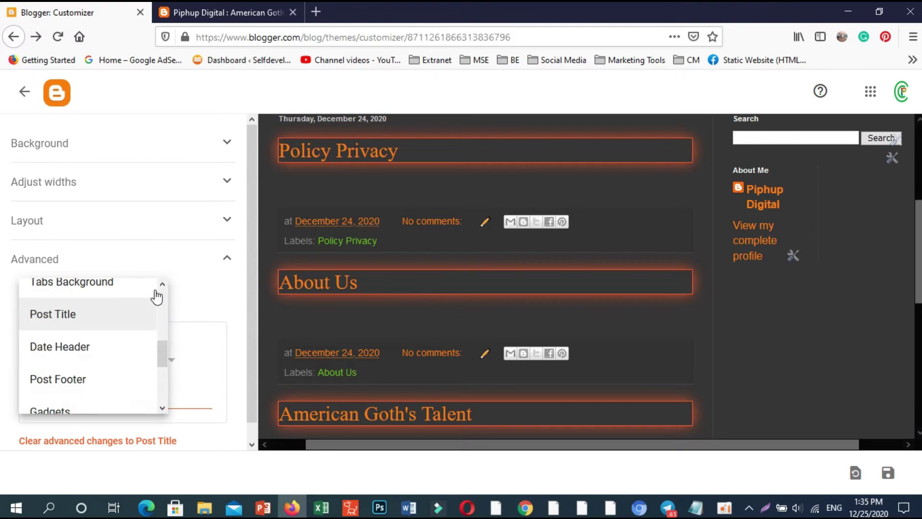
scroll(165, 357, down, 1)
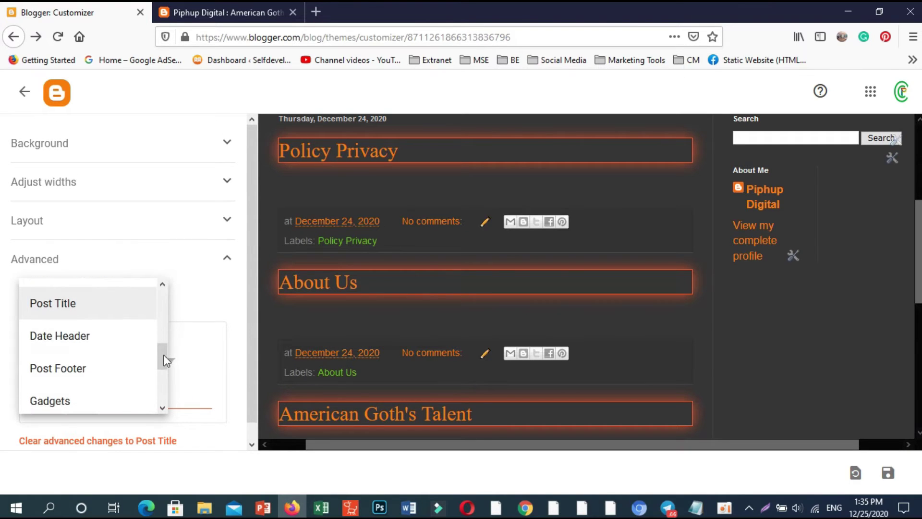
Switch to the Date Header settings and give it a dark grey background instead of green.
click(89, 347)
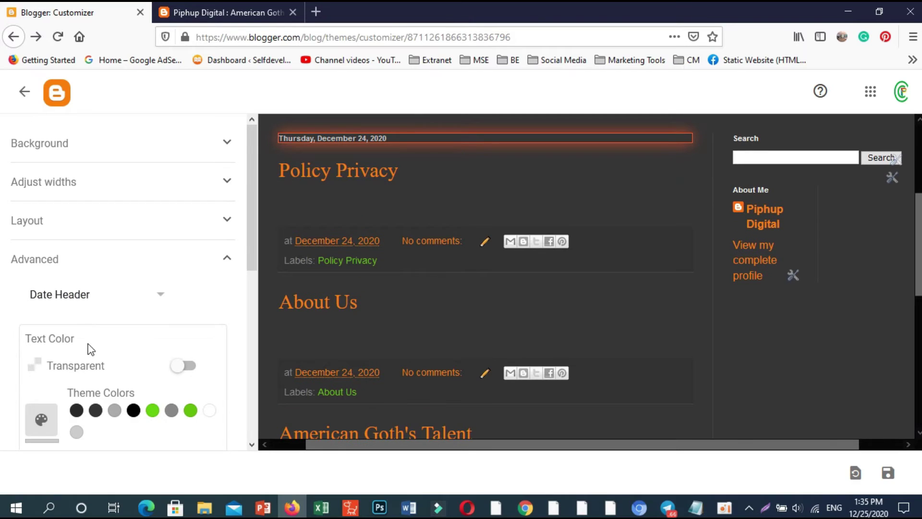
scroll(181, 347, down, 2)
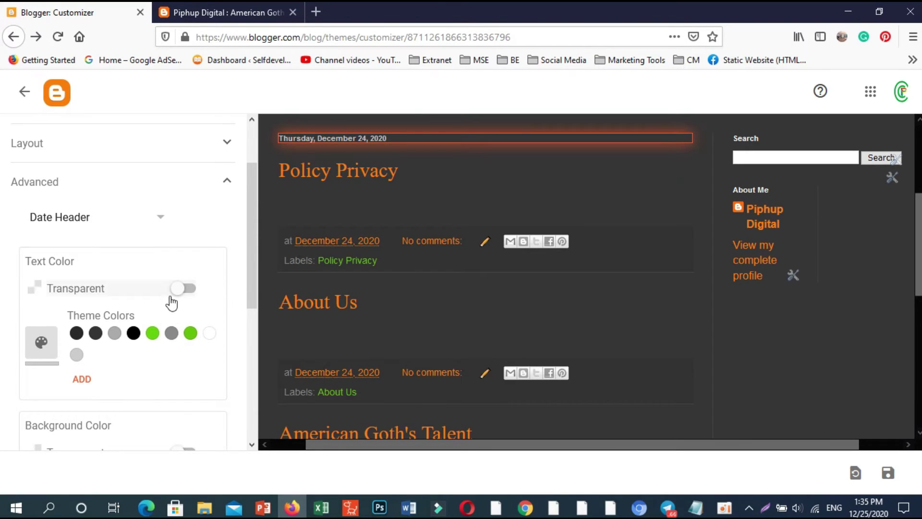
scroll(172, 302, down, 4)
scroll(167, 297, down, 2)
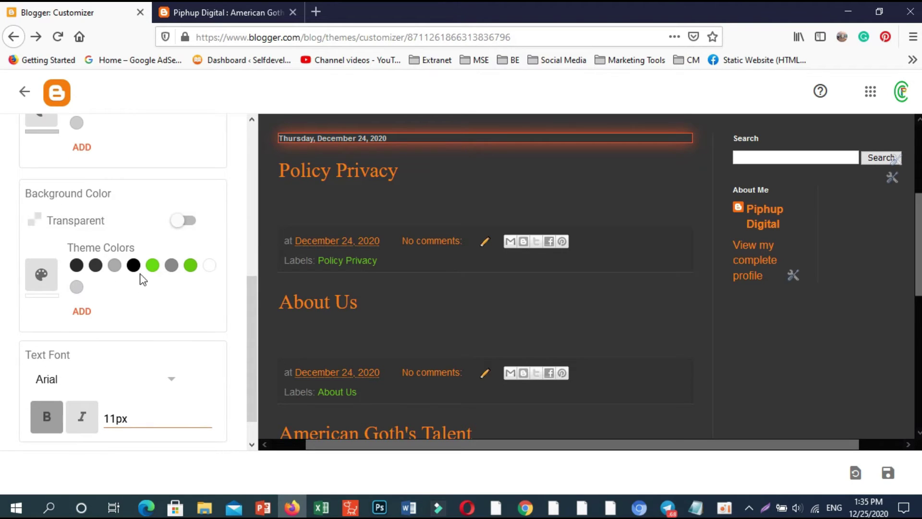
click(190, 265)
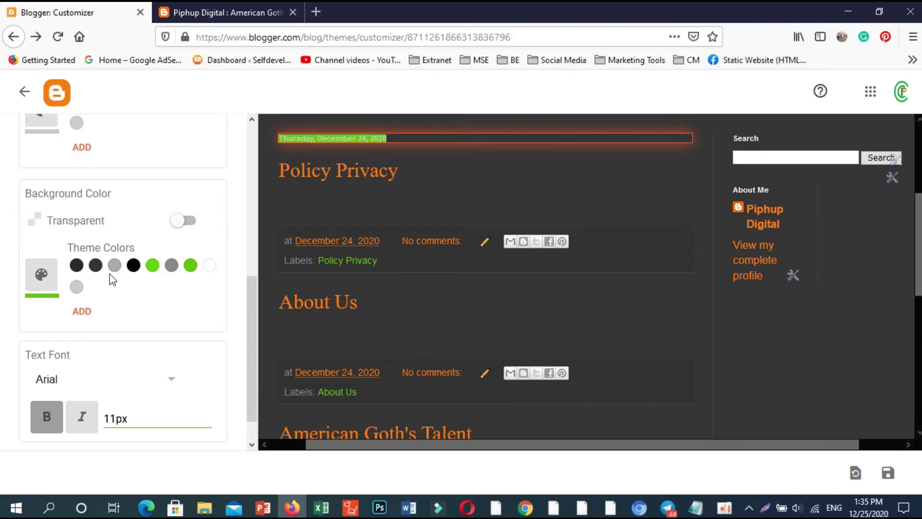
click(95, 267)
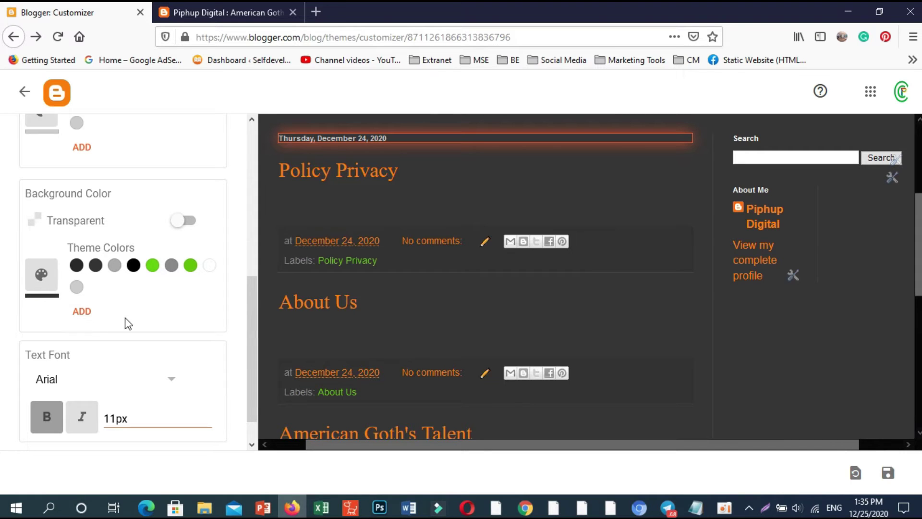
Raise the date header font size from 11px to 12.
scroll(139, 356, down, 1)
drag(137, 383, 96, 384)
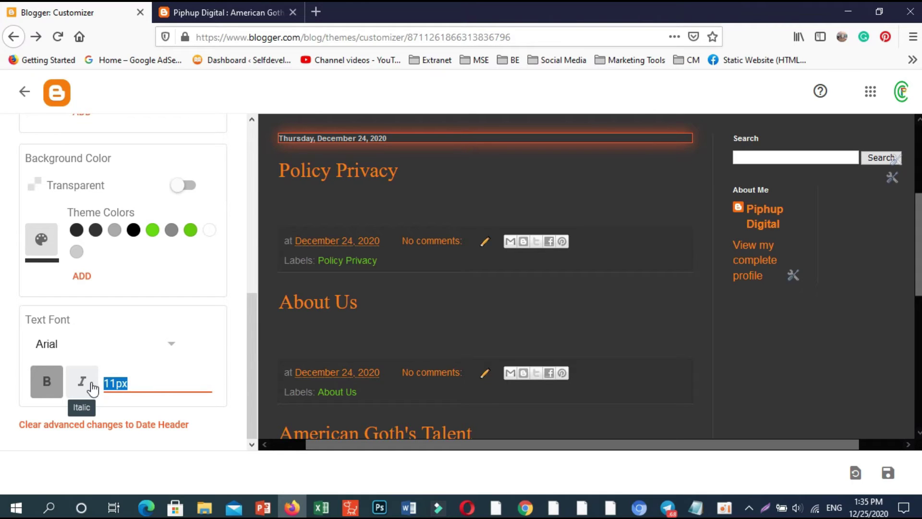
text(12)
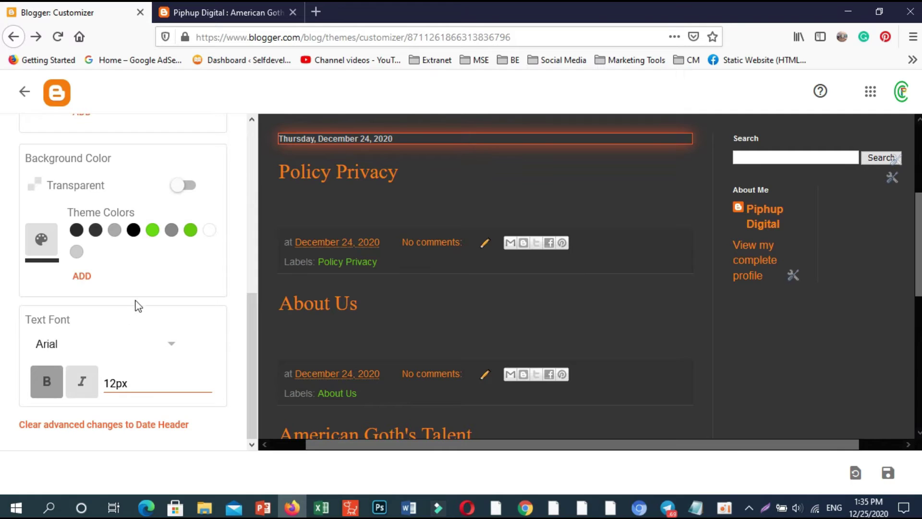
scroll(132, 261, up, 6)
click(159, 268)
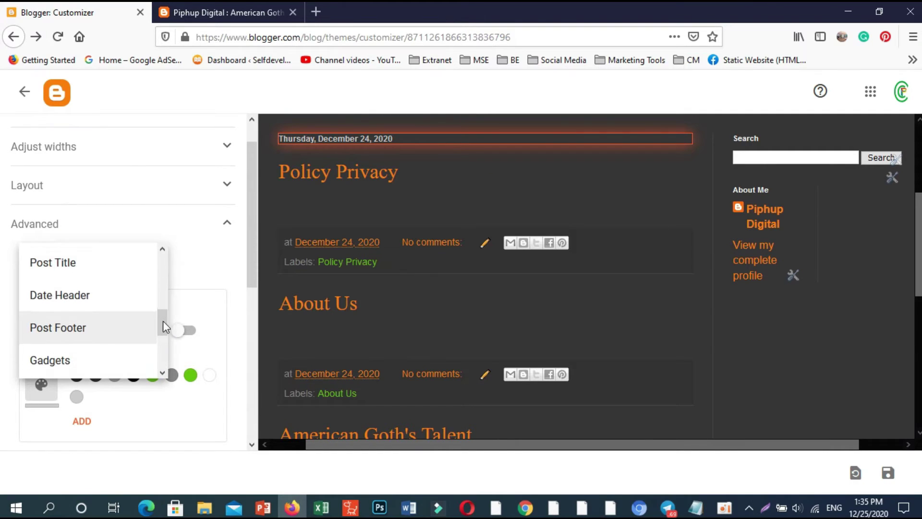
scroll(163, 322, down, 1)
Select Post Footer and try dark red, then blue, as the footer background.
click(119, 315)
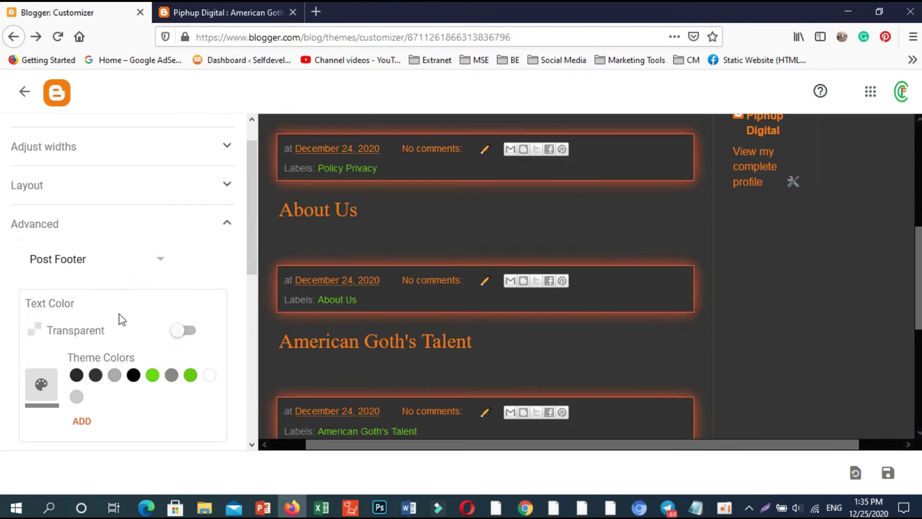
scroll(118, 364, down, 4)
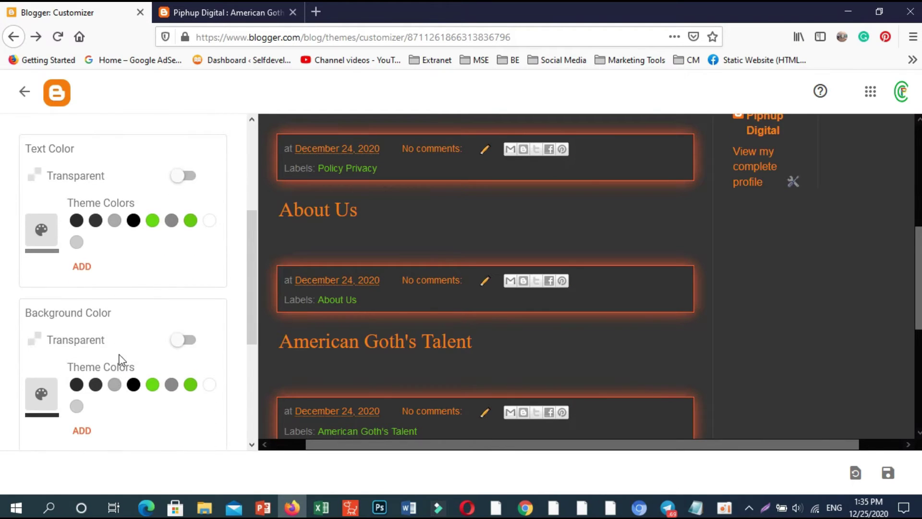
scroll(118, 358, up, 3)
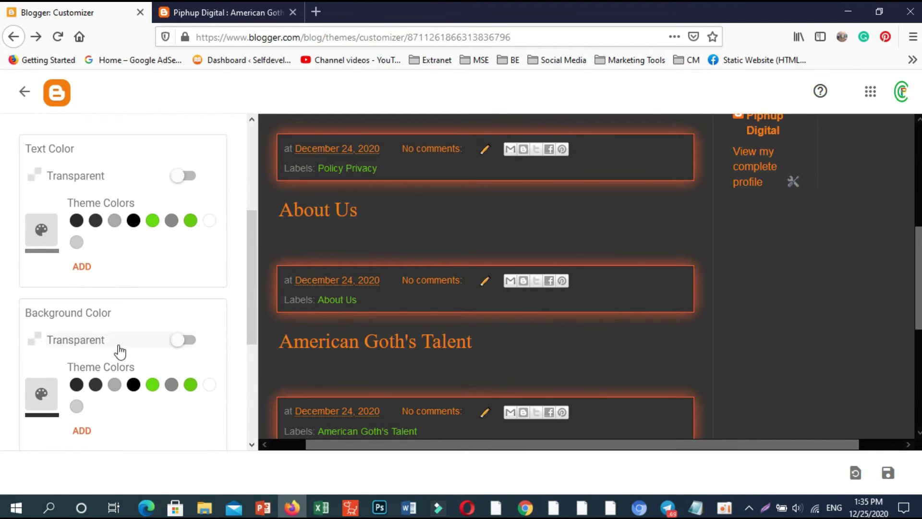
scroll(121, 353, down, 2)
scroll(120, 351, up, 2)
scroll(118, 351, down, 2)
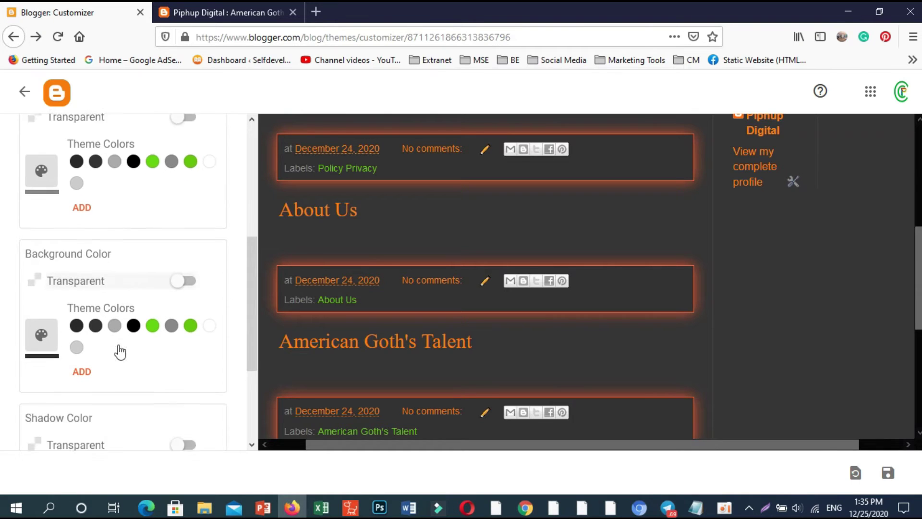
click(84, 354)
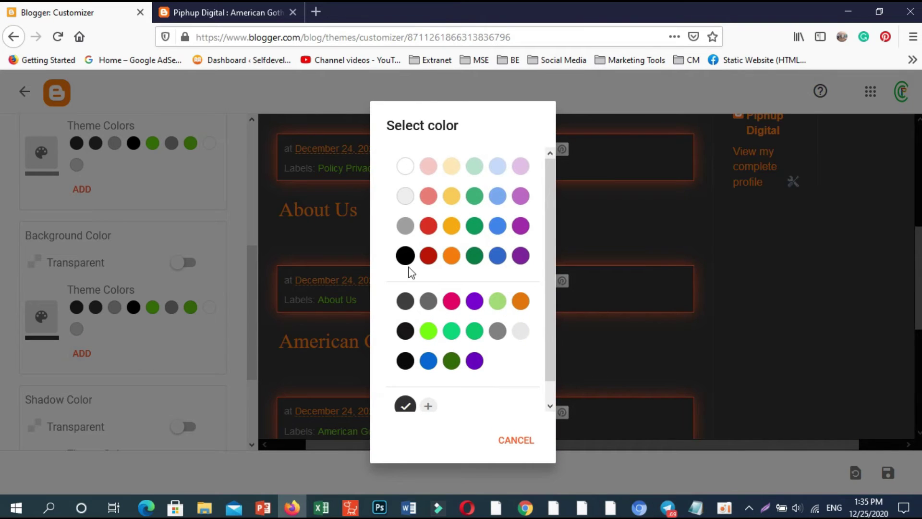
click(428, 255)
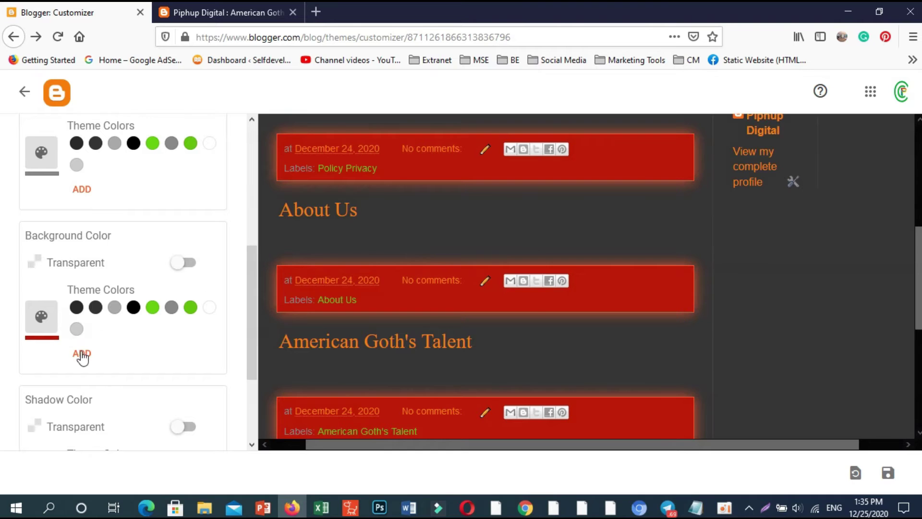
click(83, 356)
click(426, 360)
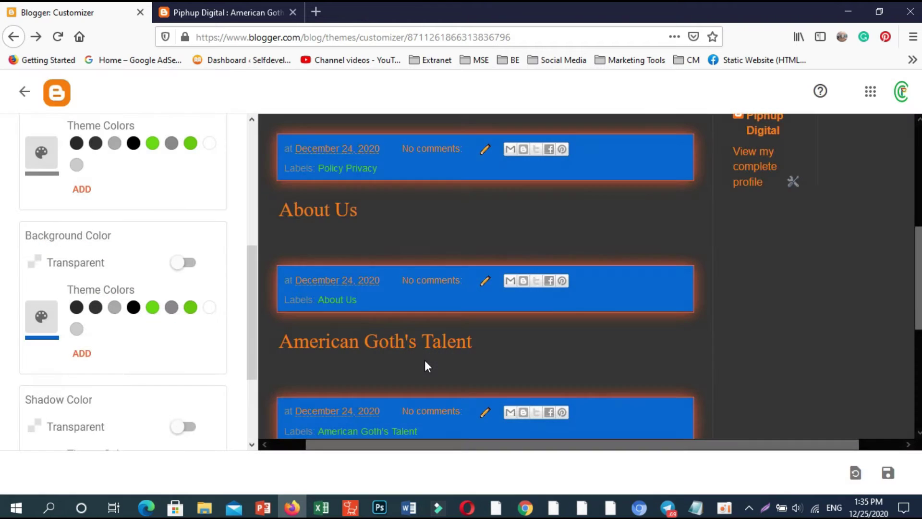
Try green, orange, blue, green #0F9D58 and black, then settle on a light gray footer background.
click(88, 355)
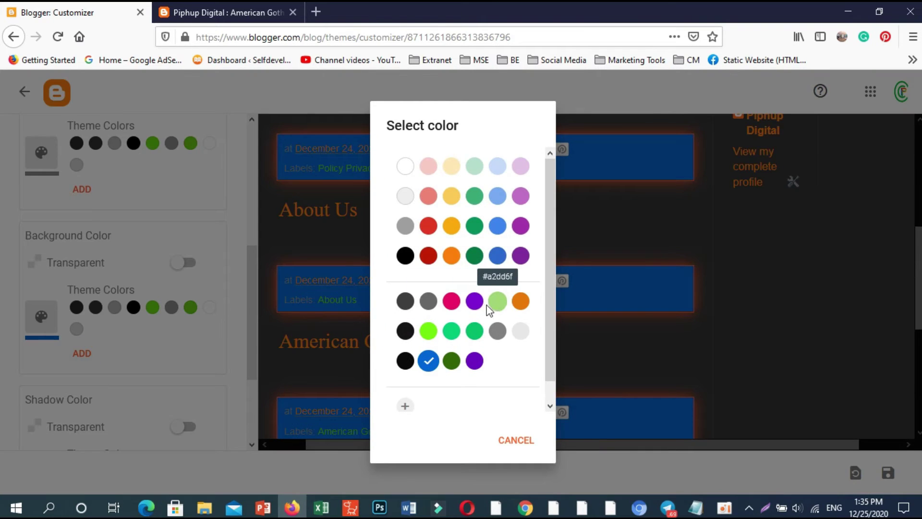
click(474, 330)
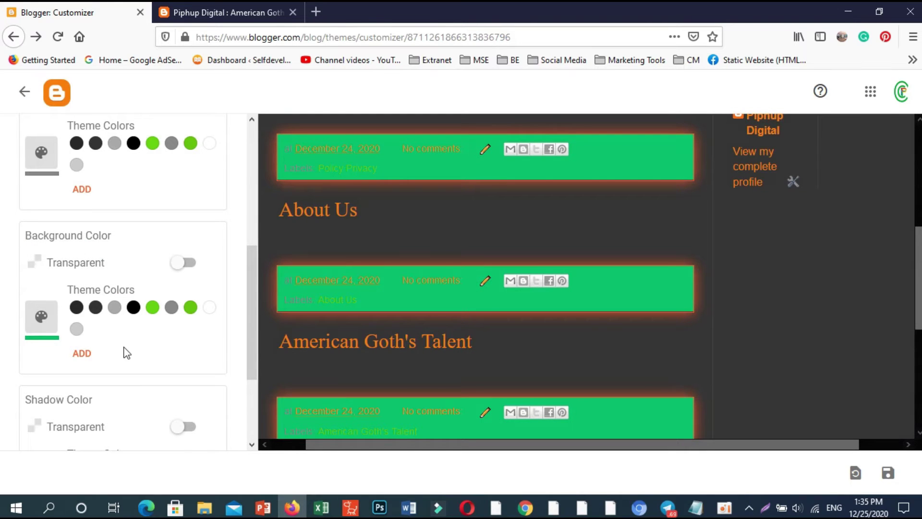
click(83, 354)
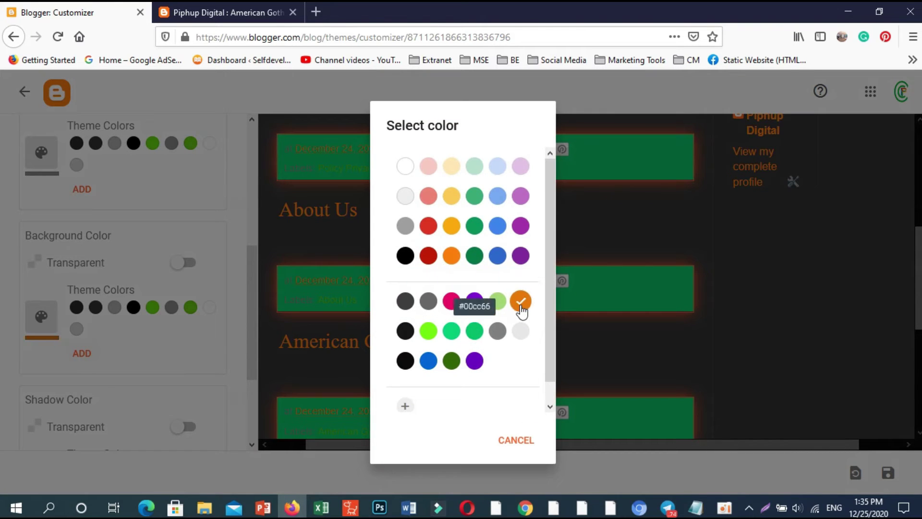
click(520, 302)
click(83, 354)
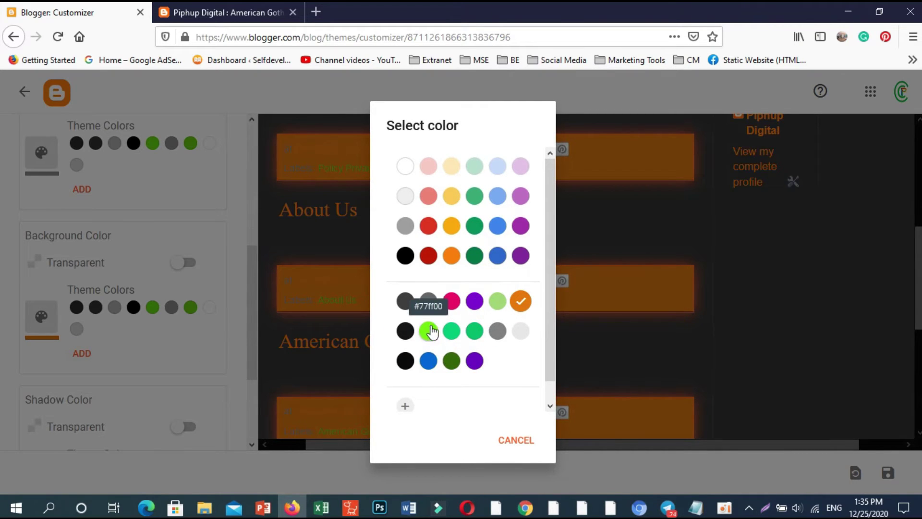
click(428, 360)
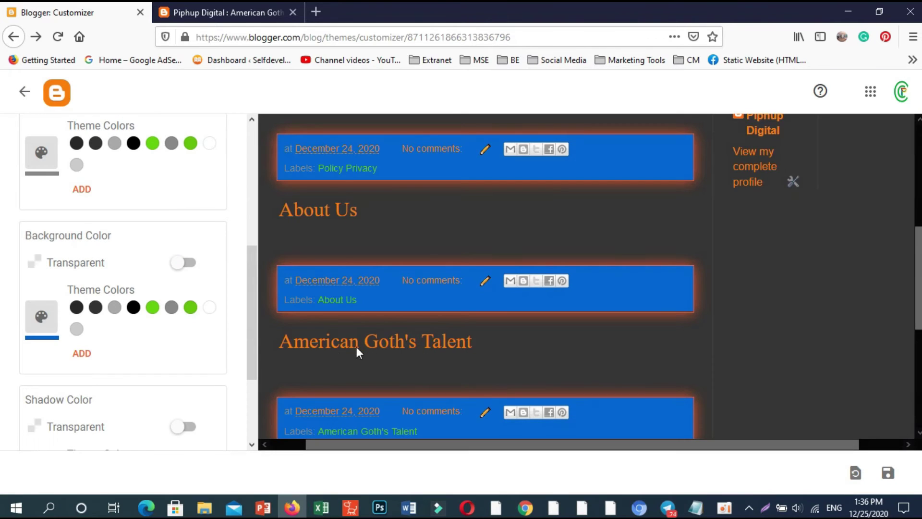
click(89, 359)
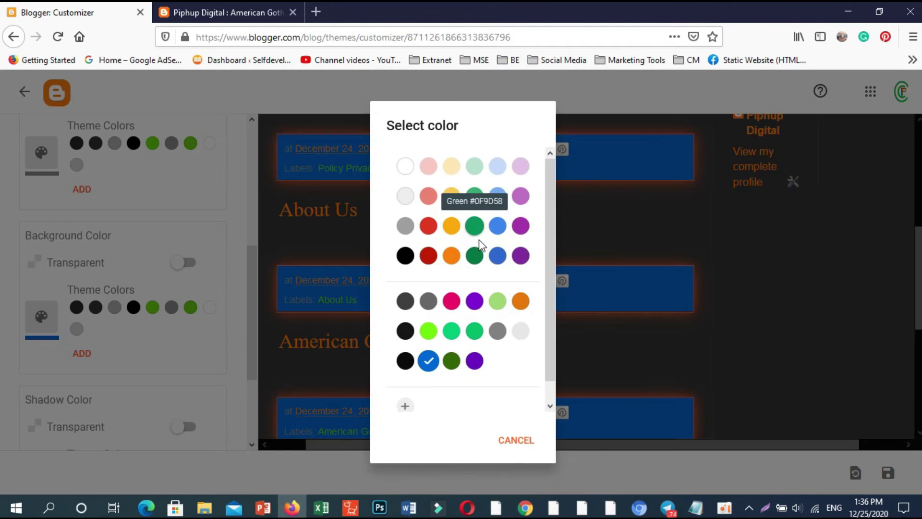
click(475, 225)
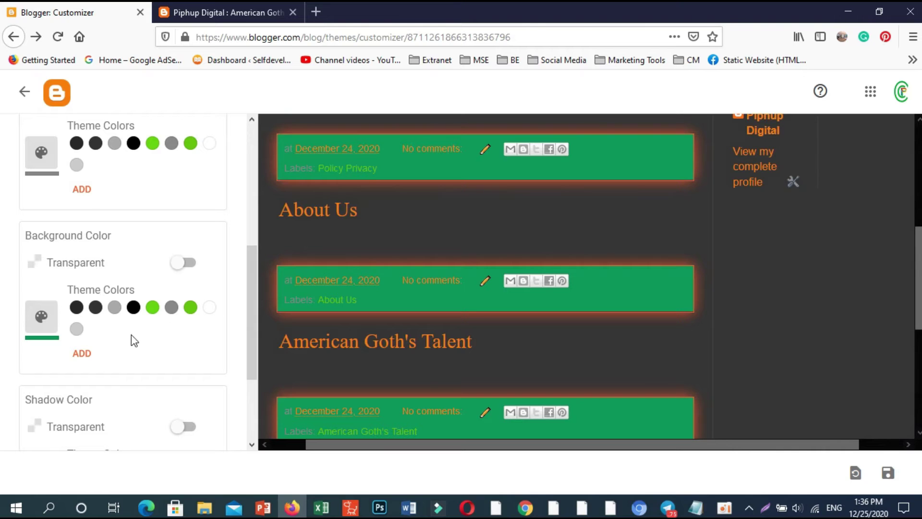
click(82, 354)
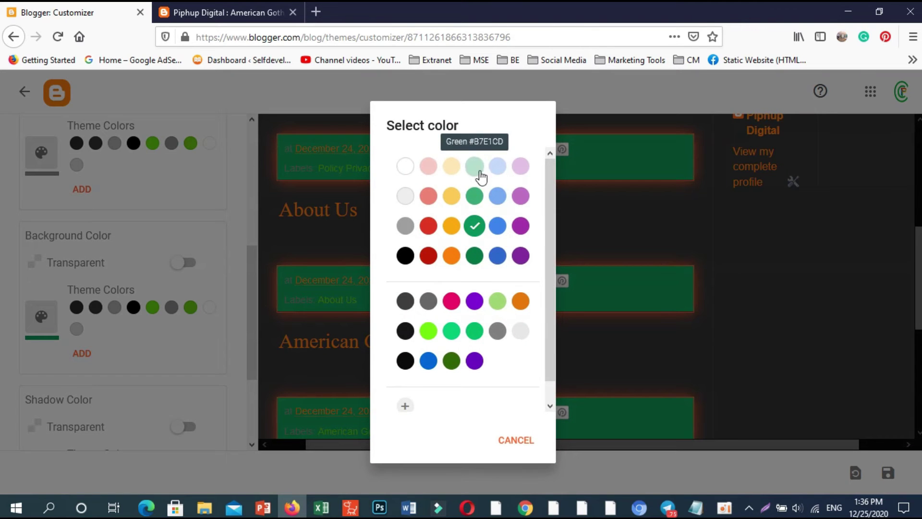
click(406, 255)
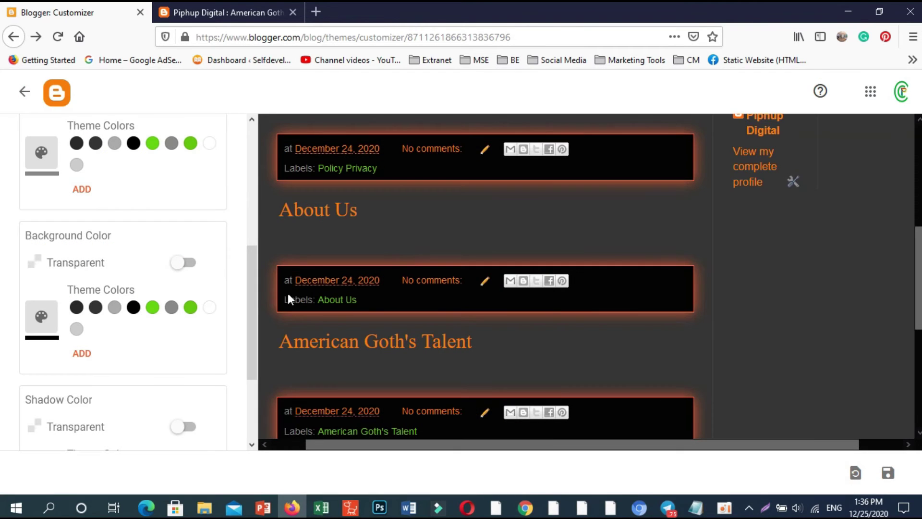
click(83, 352)
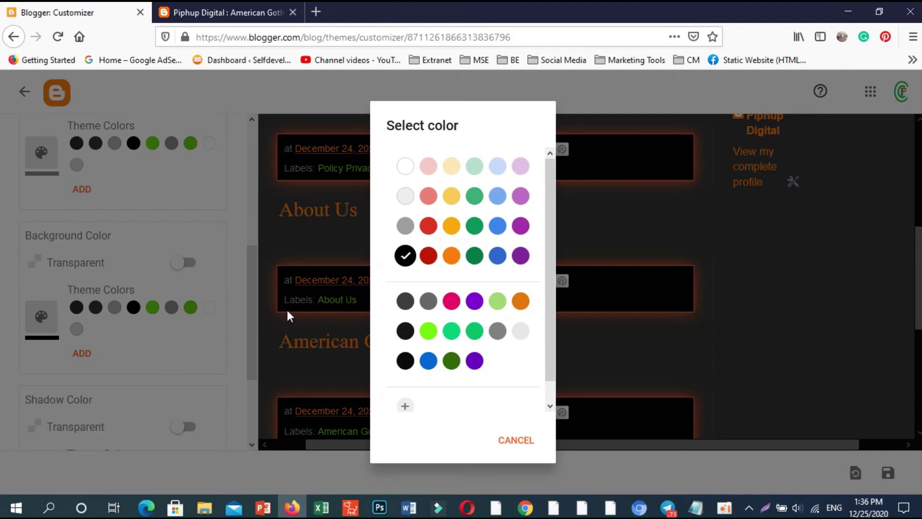
click(406, 197)
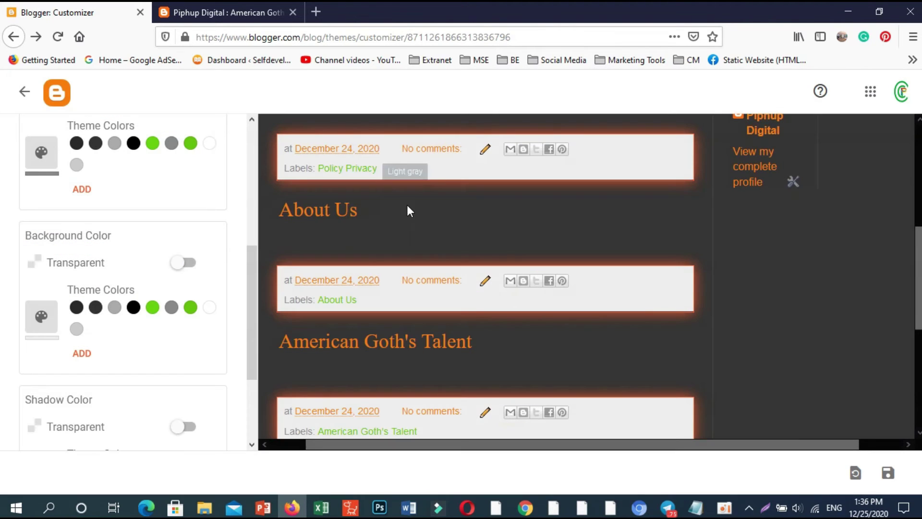
scroll(171, 325, down, 3)
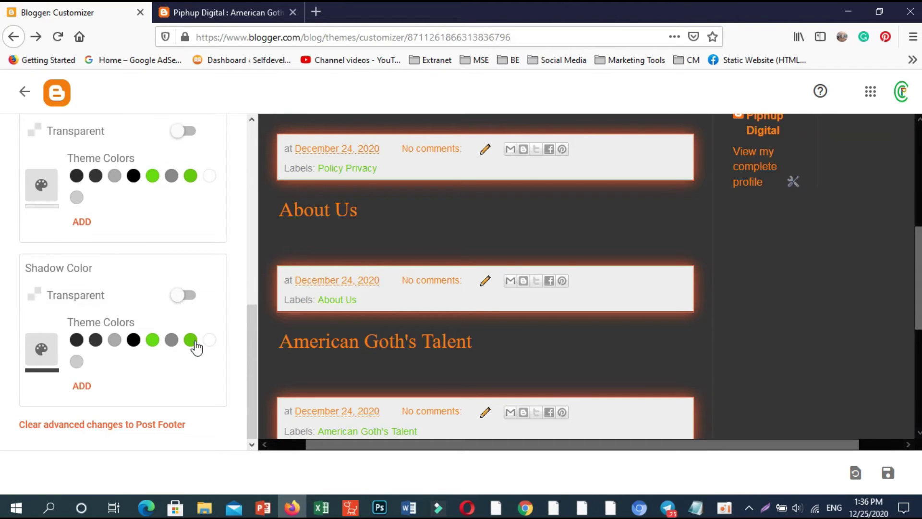
Set the post footer shadow to teal-green after trying bright green #77ff00.
click(79, 385)
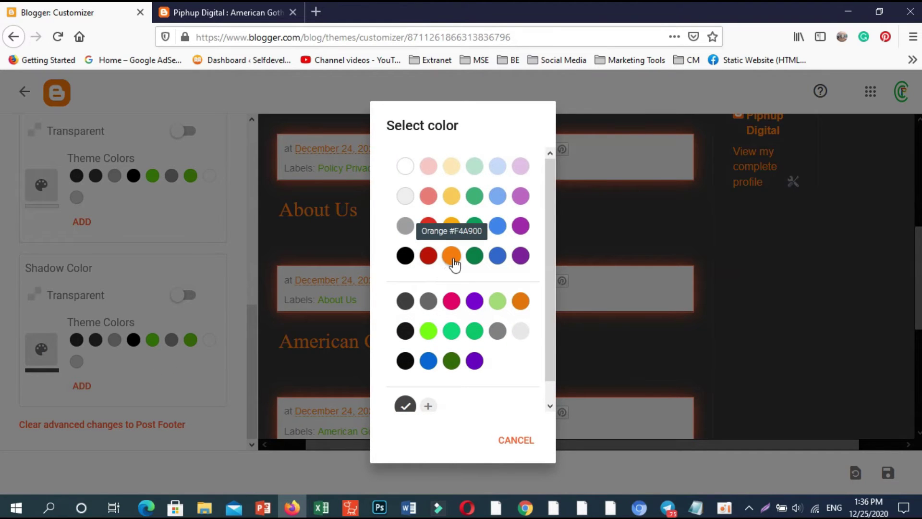
click(428, 331)
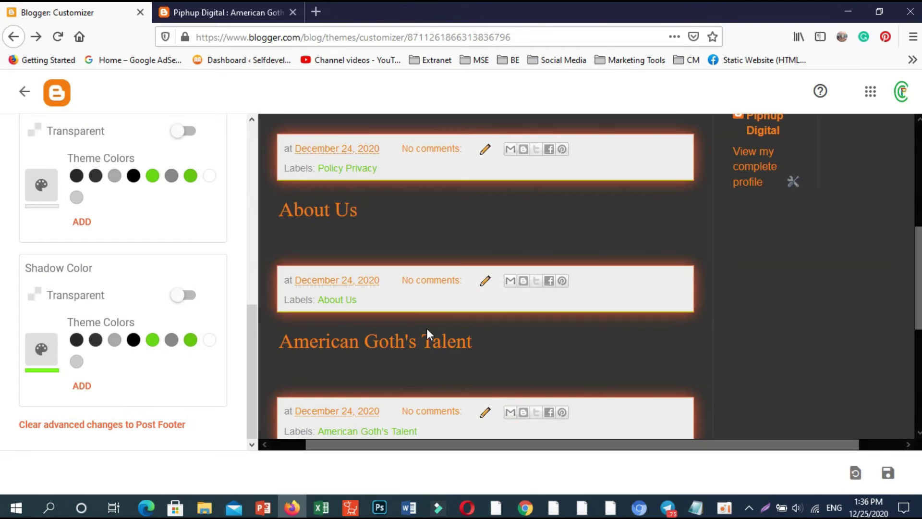
click(86, 388)
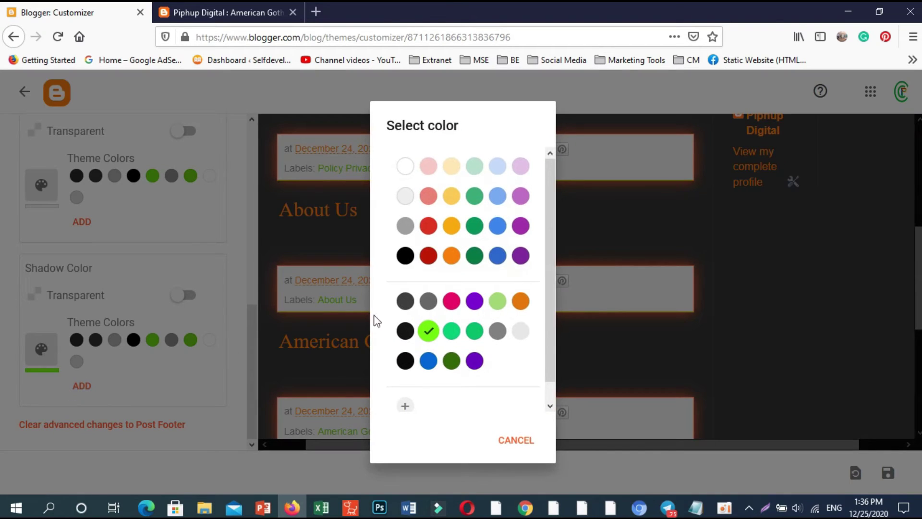
click(452, 330)
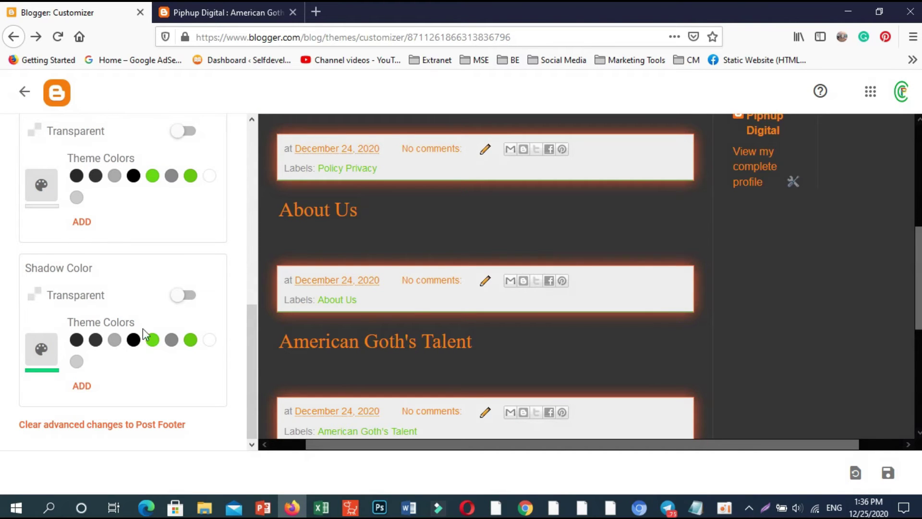
scroll(139, 289, up, 3)
scroll(130, 240, up, 3)
scroll(96, 222, up, 2)
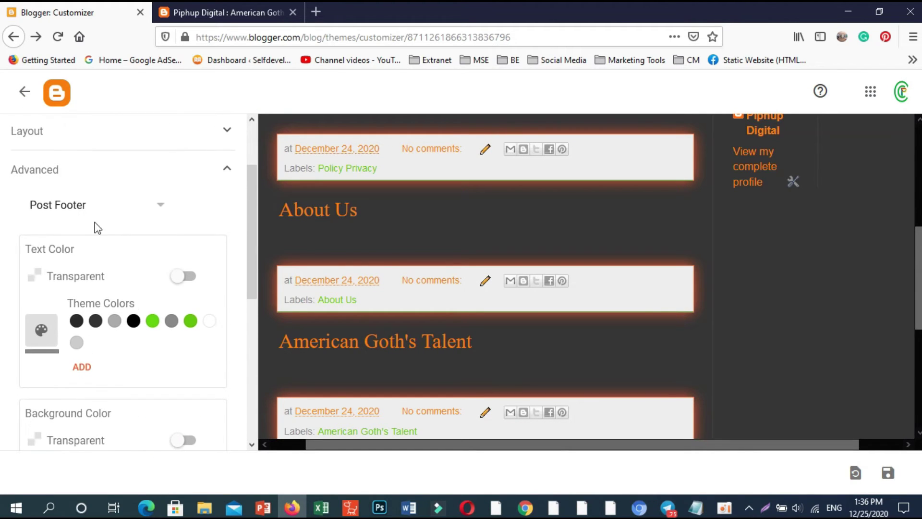
click(157, 203)
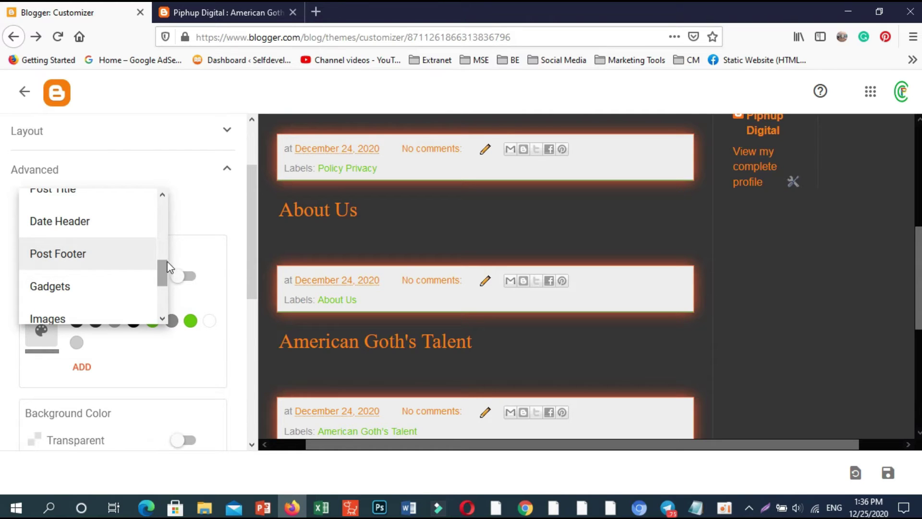
Switch to the Gadgets section and change the title font size from 11px to 12px.
click(96, 291)
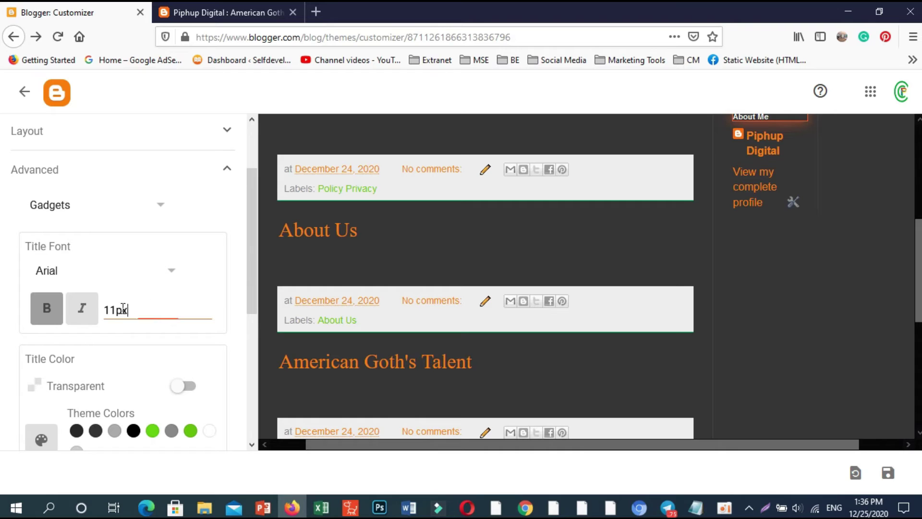
drag(123, 308, 99, 308)
text(12px)
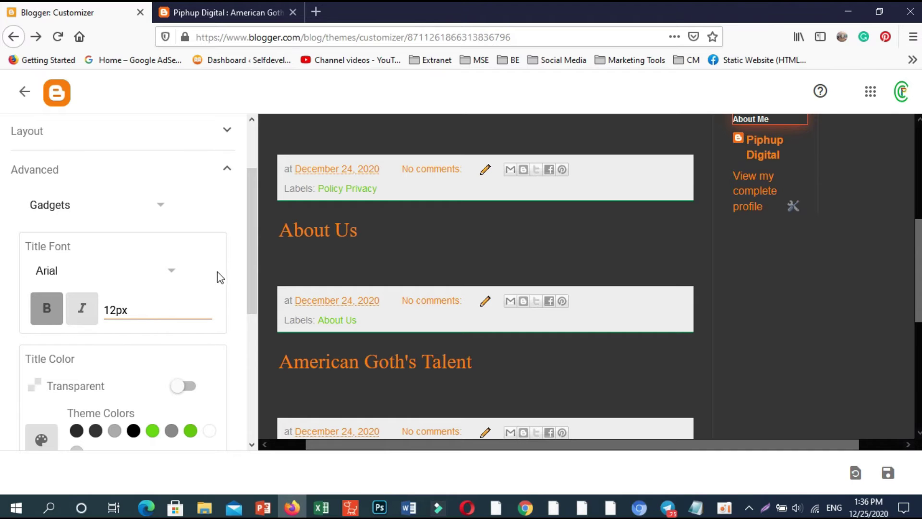
scroll(235, 272, down, 1)
scroll(235, 271, down, 3)
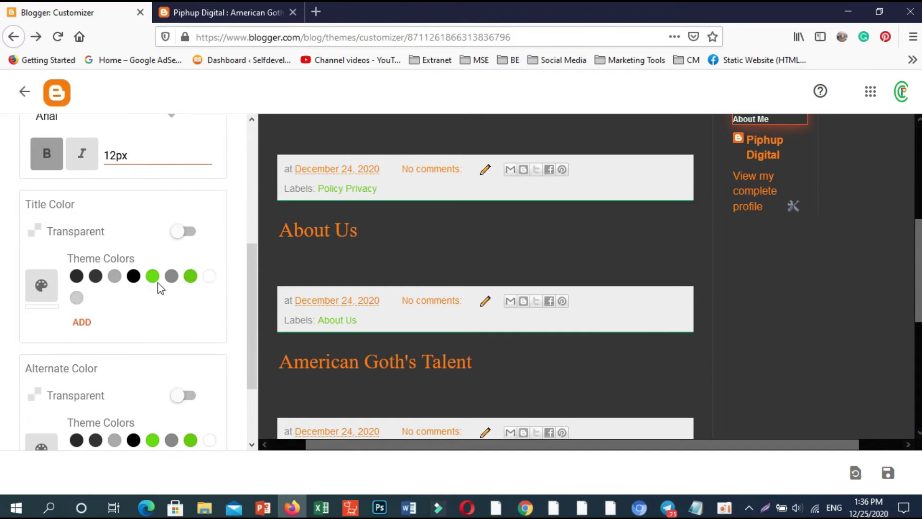
Make the gadget titles blue and set the alternate colour to blue #0067dd.
click(84, 322)
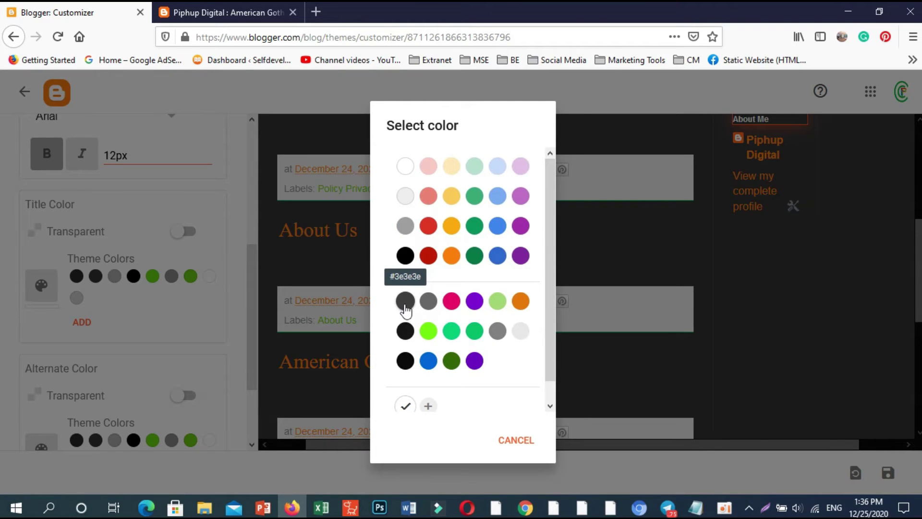
click(409, 328)
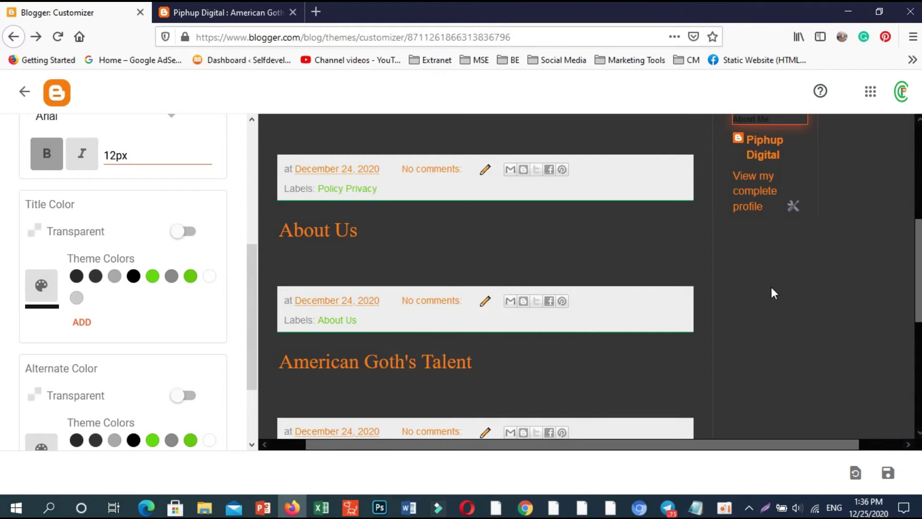
click(82, 320)
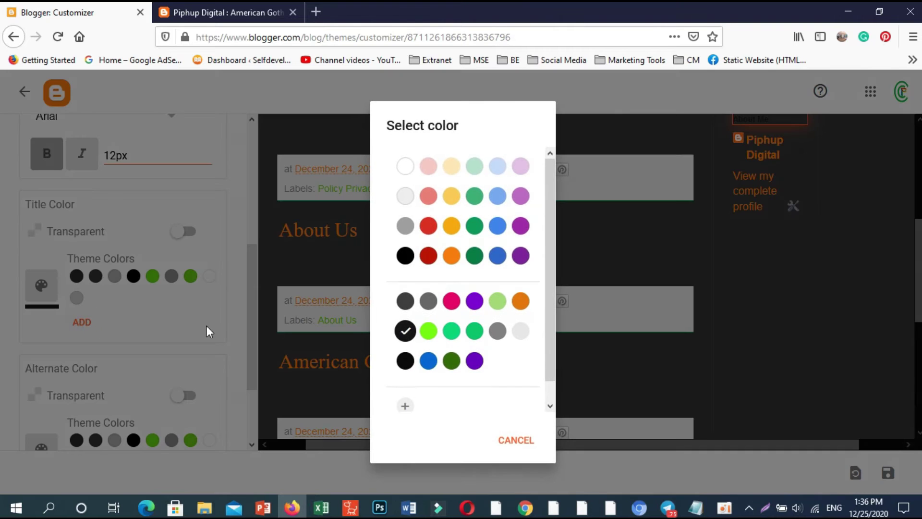
click(428, 361)
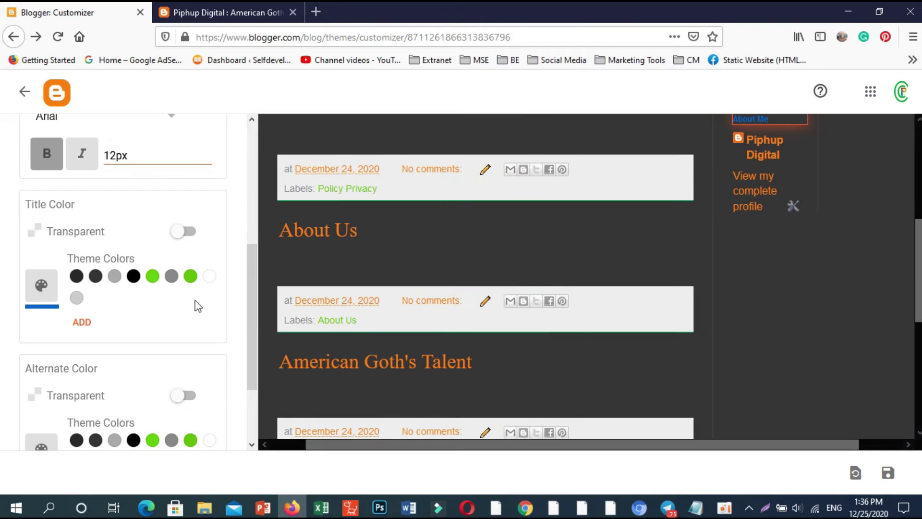
scroll(129, 337, down, 3)
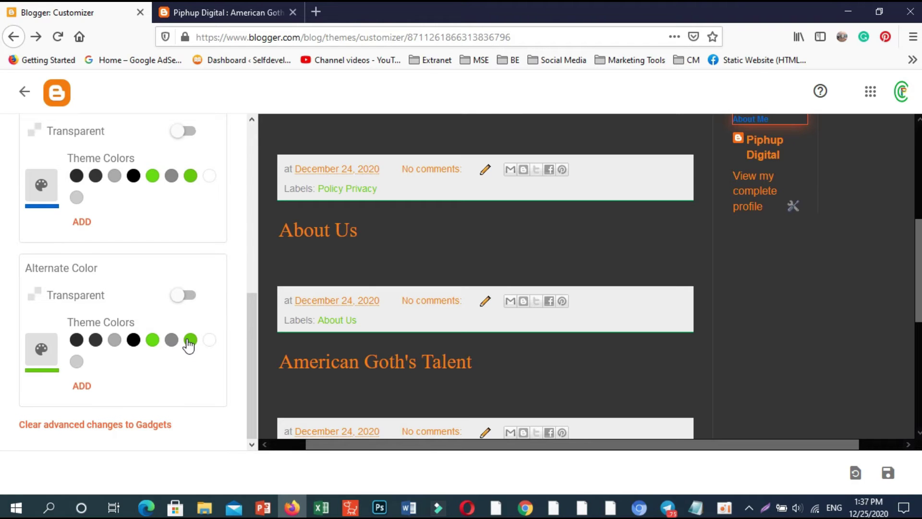
click(89, 388)
click(430, 359)
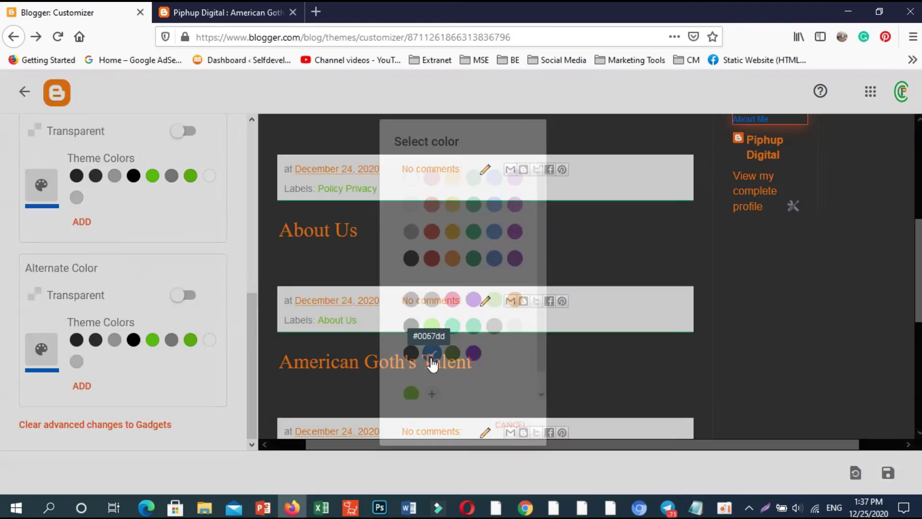
scroll(130, 367, up, 6)
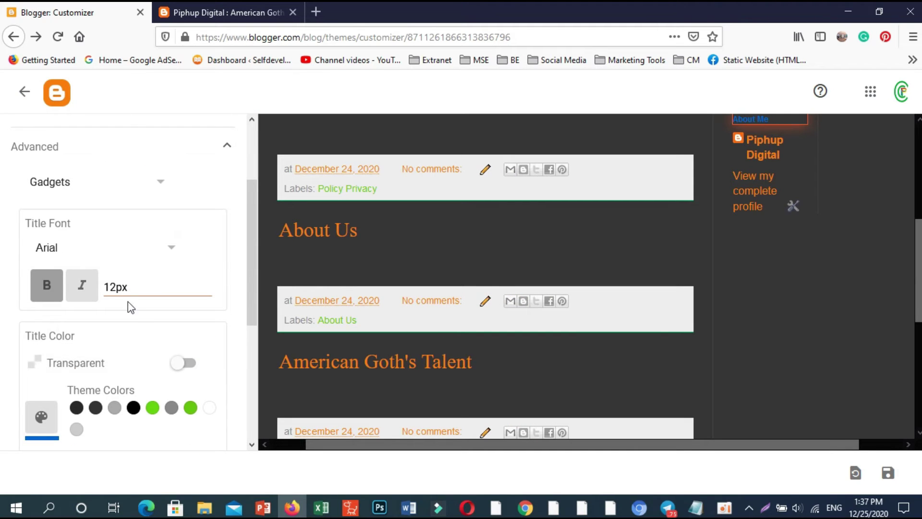
Switch to the Images section and change the image background from black to white.
click(157, 263)
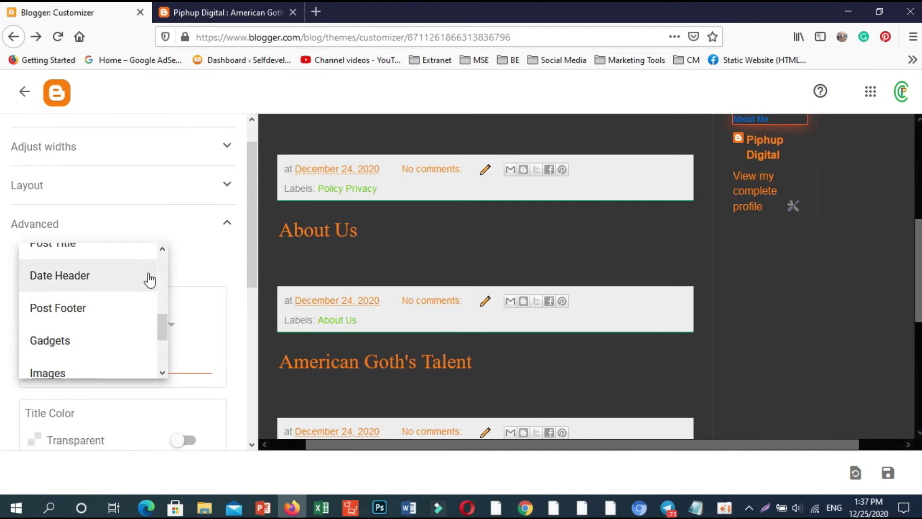
drag(166, 327, 156, 336)
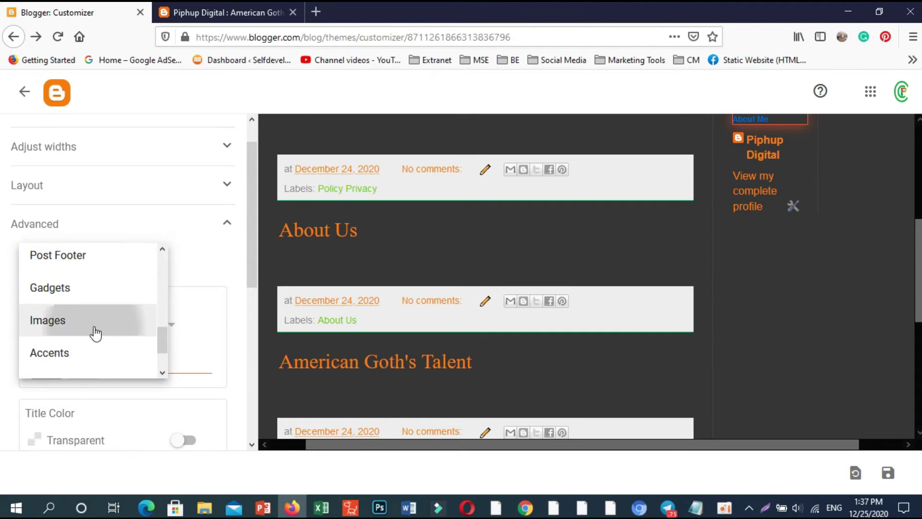
click(95, 330)
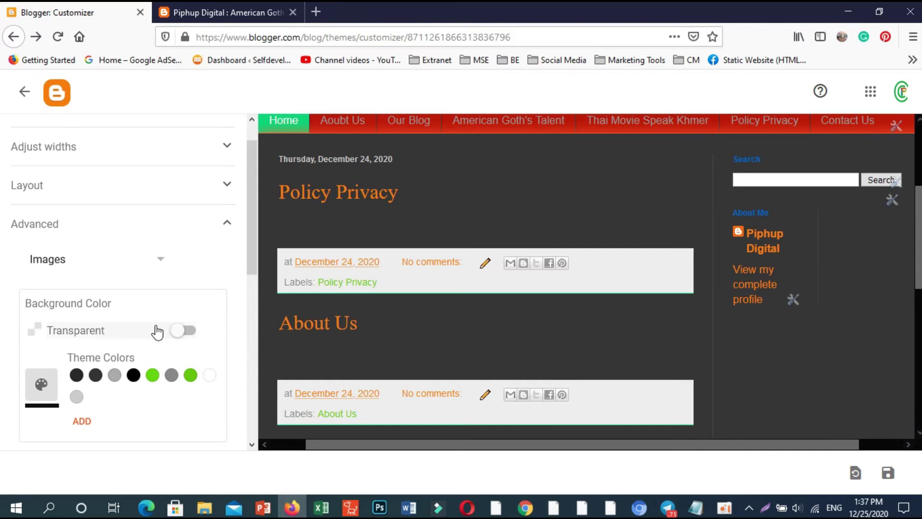
scroll(459, 317, up, 4)
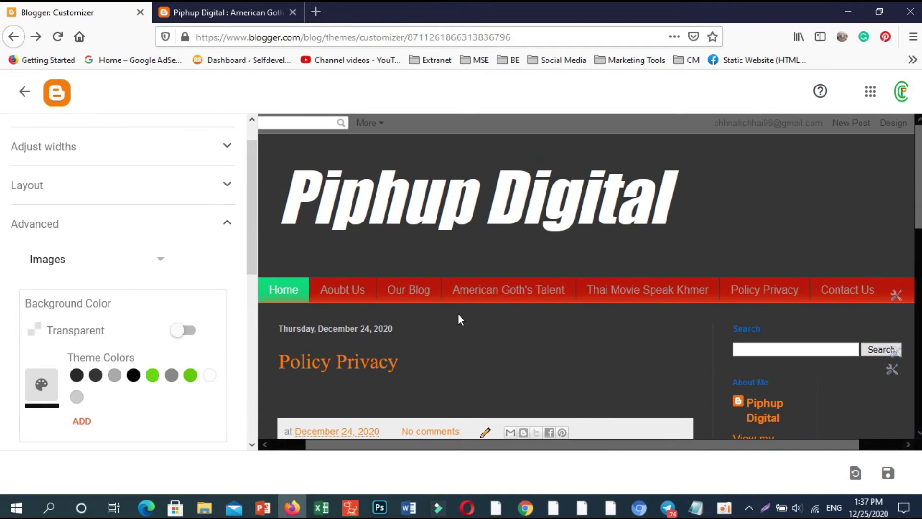
scroll(459, 313, down, 5)
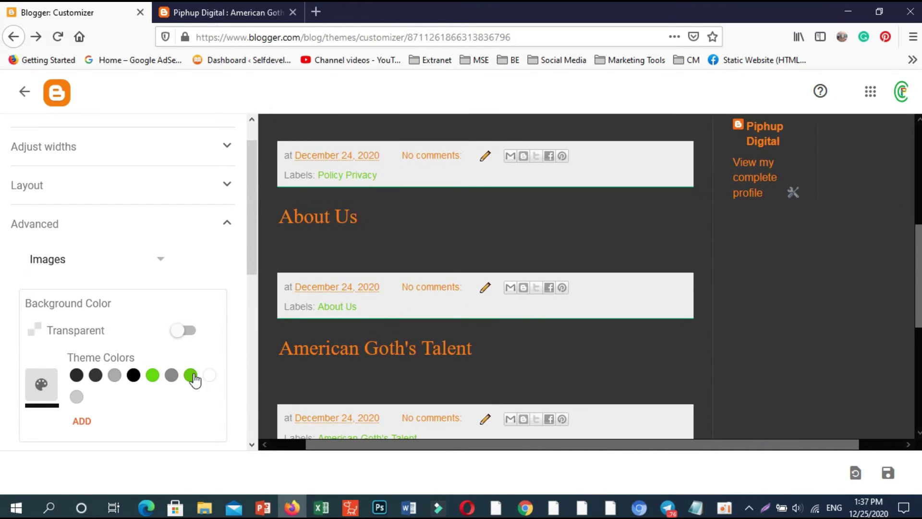
click(82, 421)
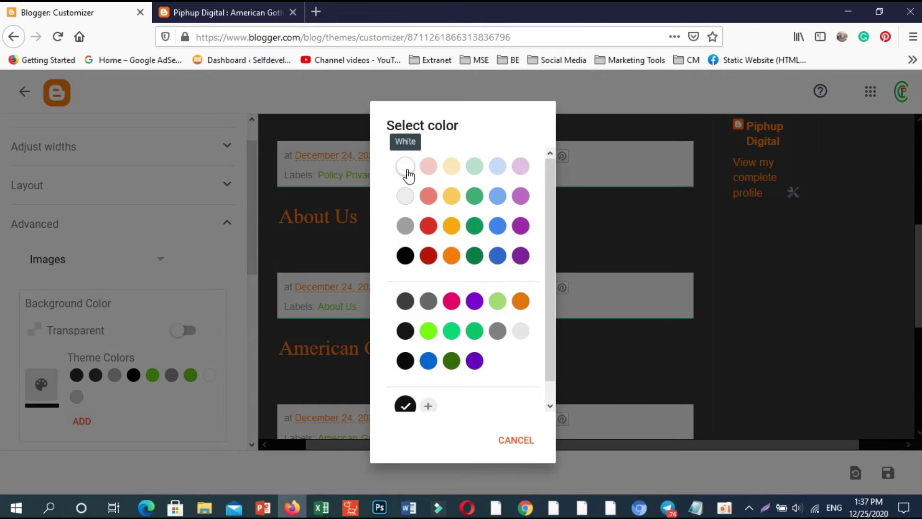
click(407, 169)
scroll(570, 361, up, 6)
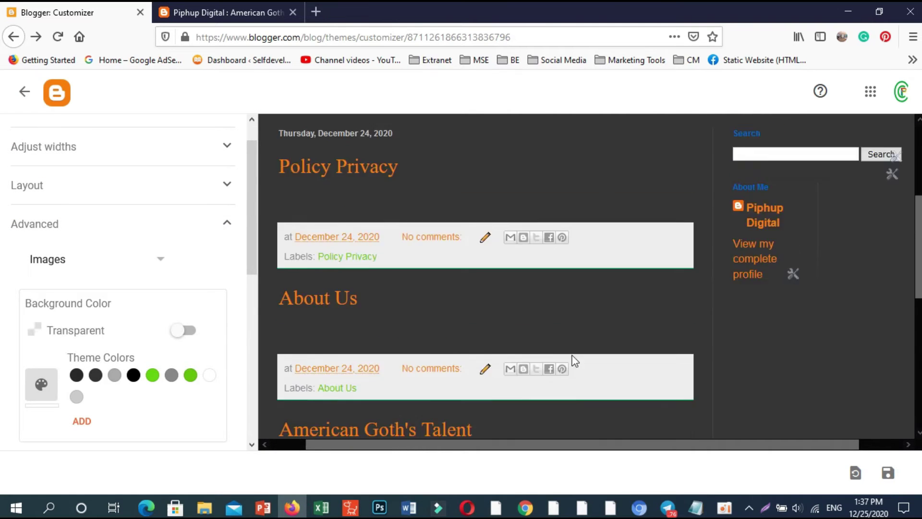
scroll(597, 342, down, 5)
scroll(598, 346, down, 4)
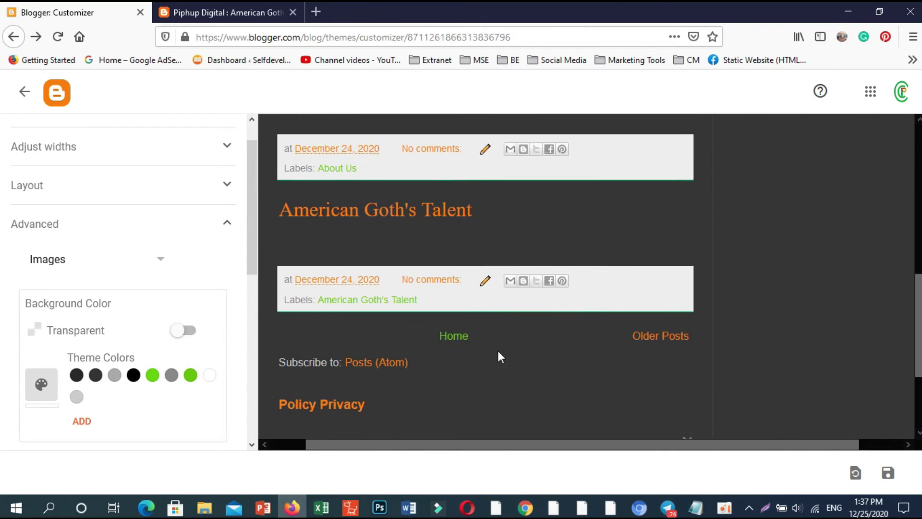
scroll(181, 351, down, 3)
scroll(149, 329, down, 2)
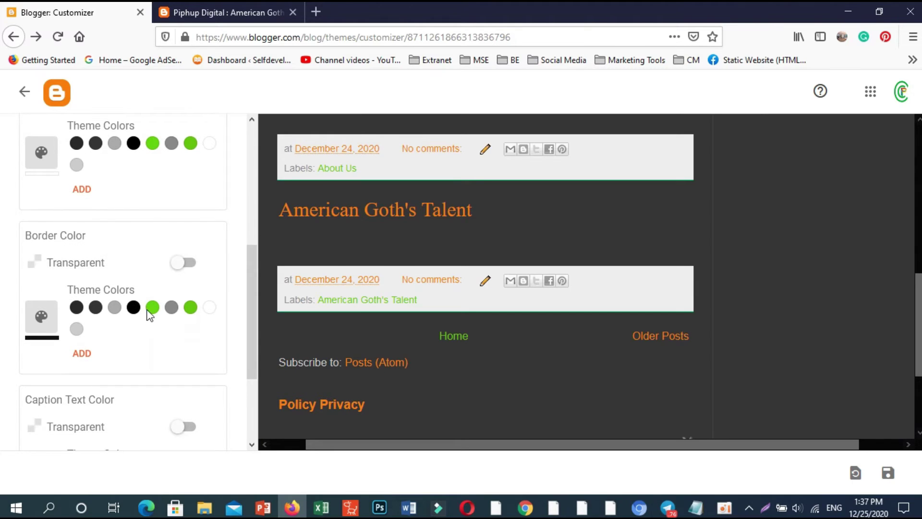
Set the image border colour to the blue swatch.
click(88, 355)
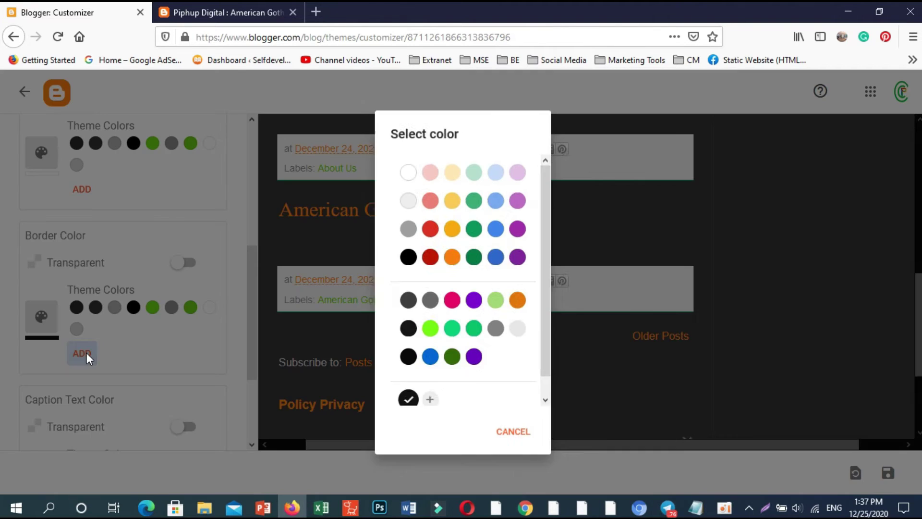
click(428, 361)
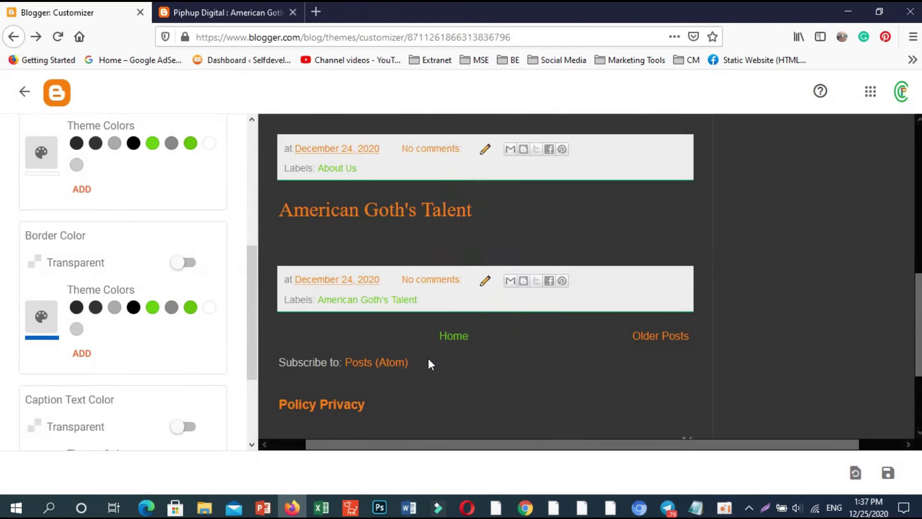
drag(377, 444, 483, 442)
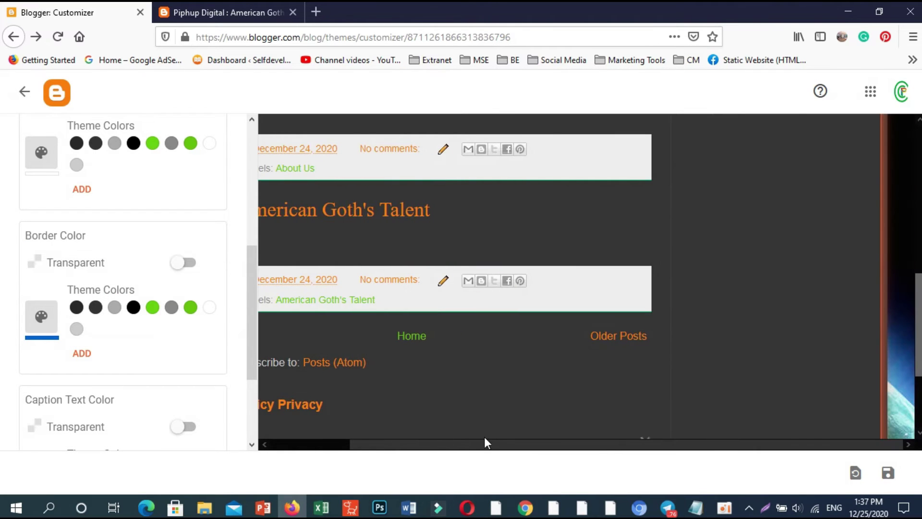
scroll(615, 341, up, 10)
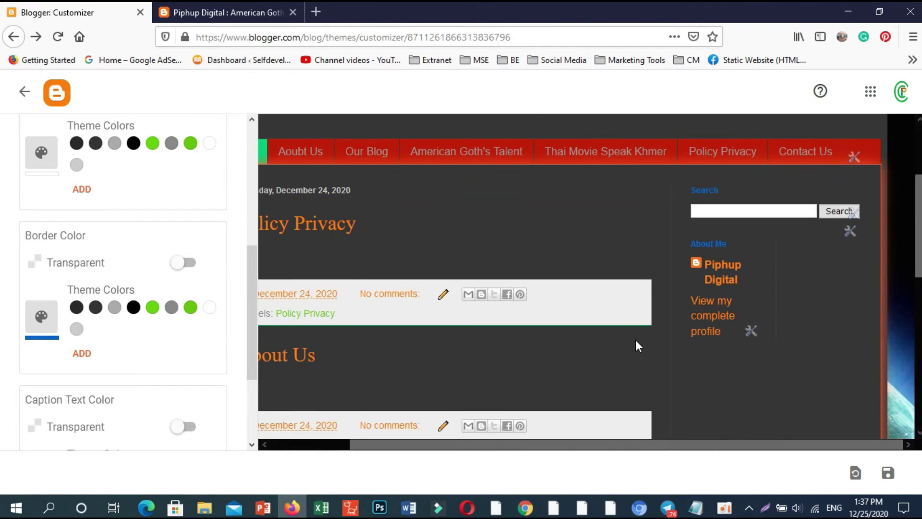
scroll(741, 371, down, 15)
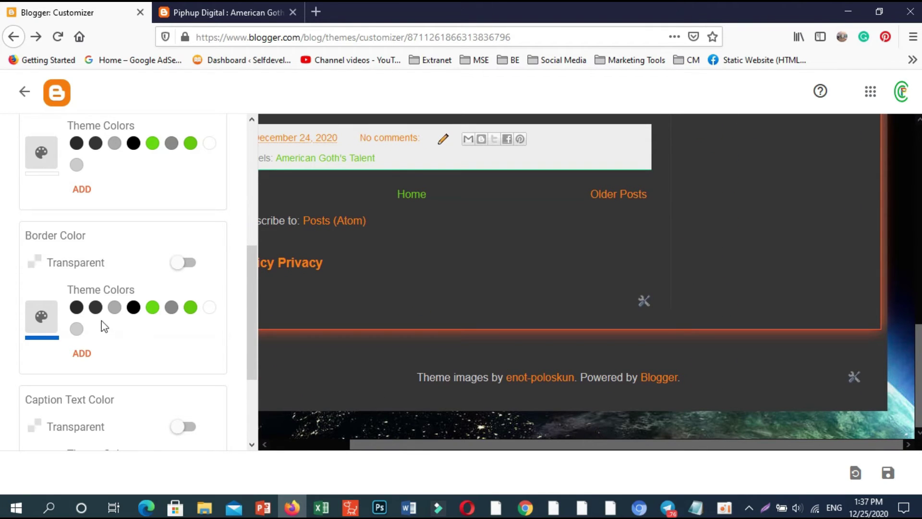
scroll(93, 282, down, 3)
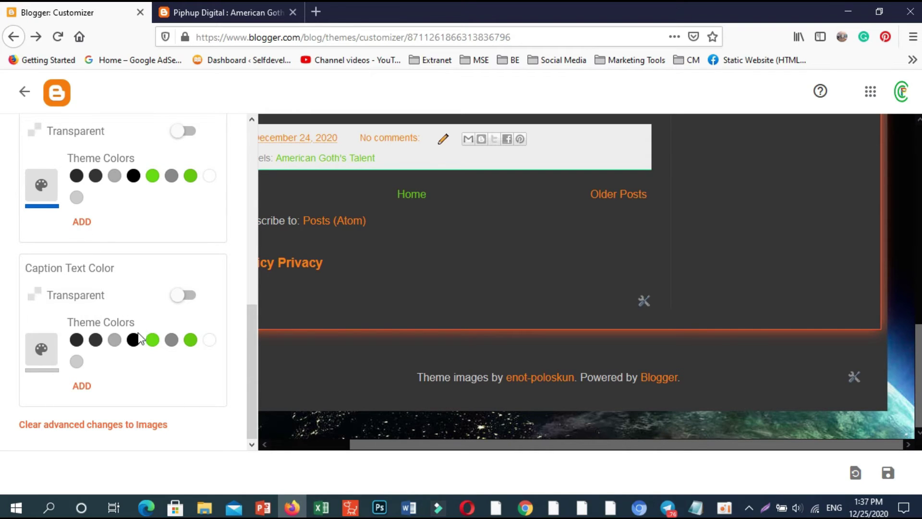
Change the image caption text colour to green #00dd76 after briefly trying near-black.
click(82, 387)
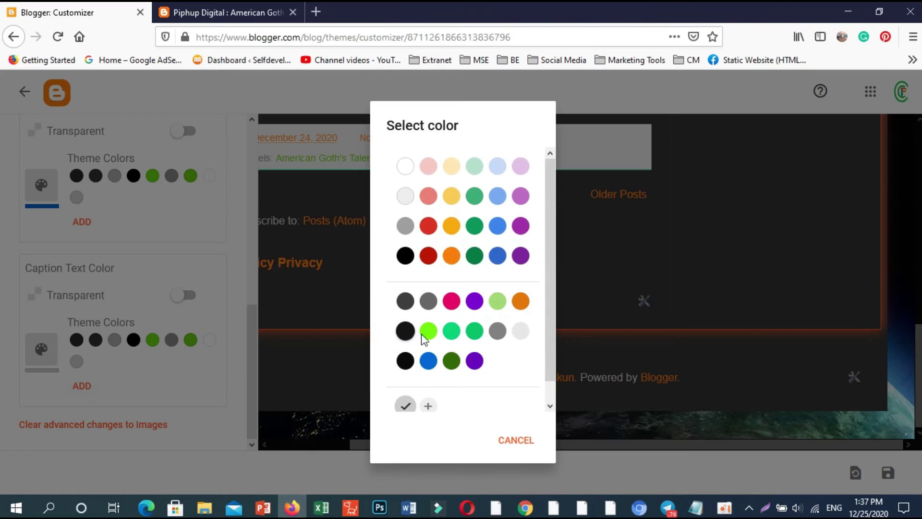
click(404, 361)
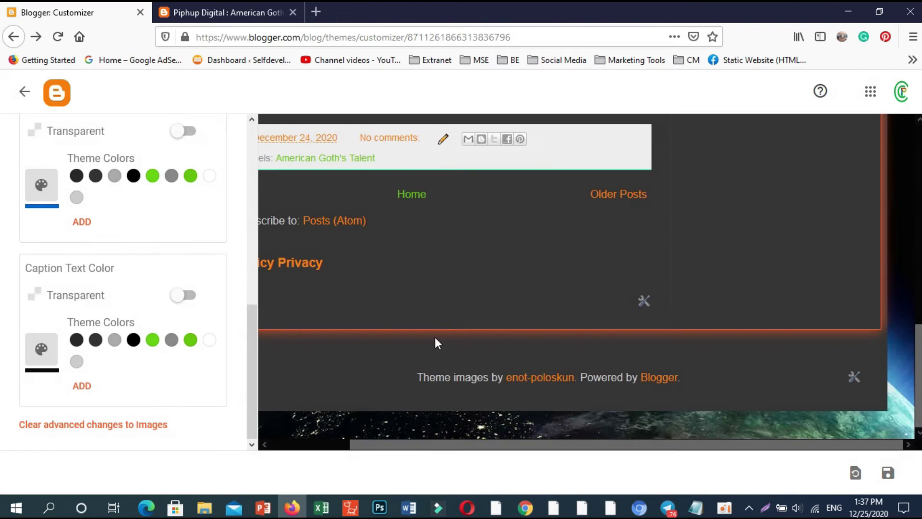
click(85, 383)
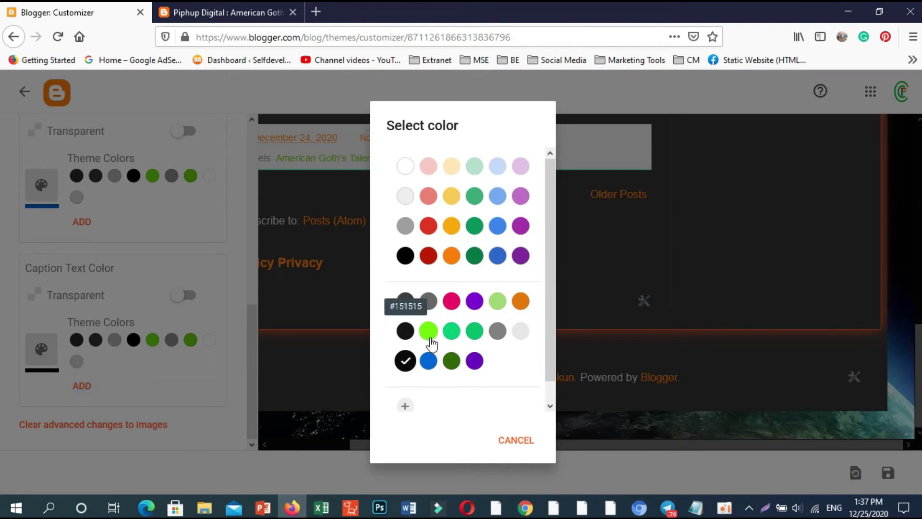
click(456, 331)
scroll(491, 319, up, 15)
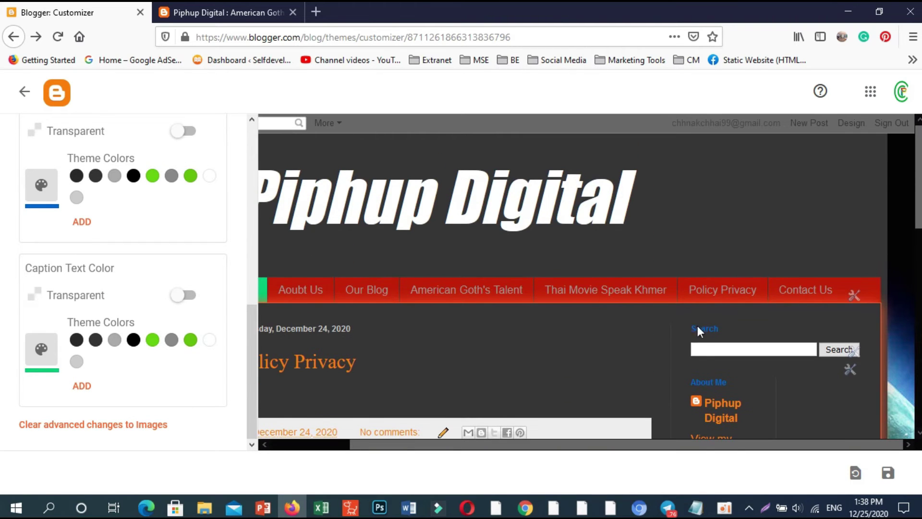
scroll(290, 416, left, 3)
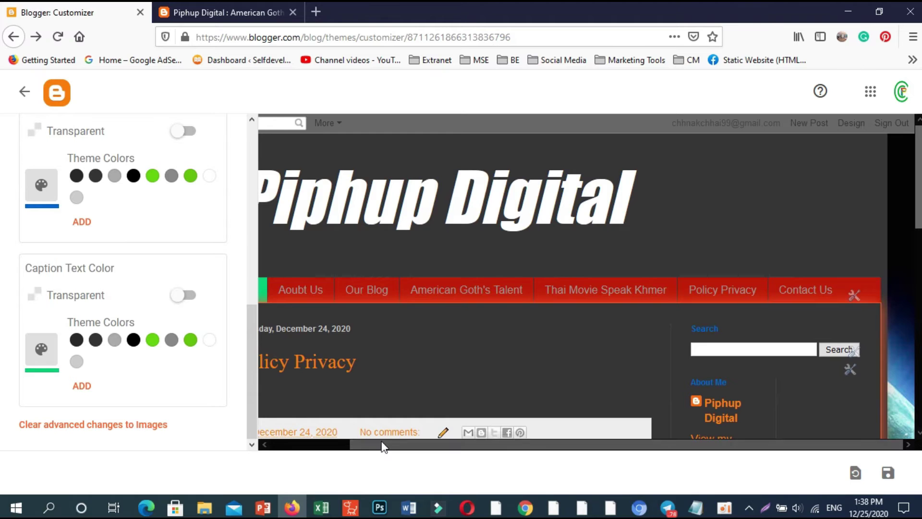
scroll(336, 402, down, 5)
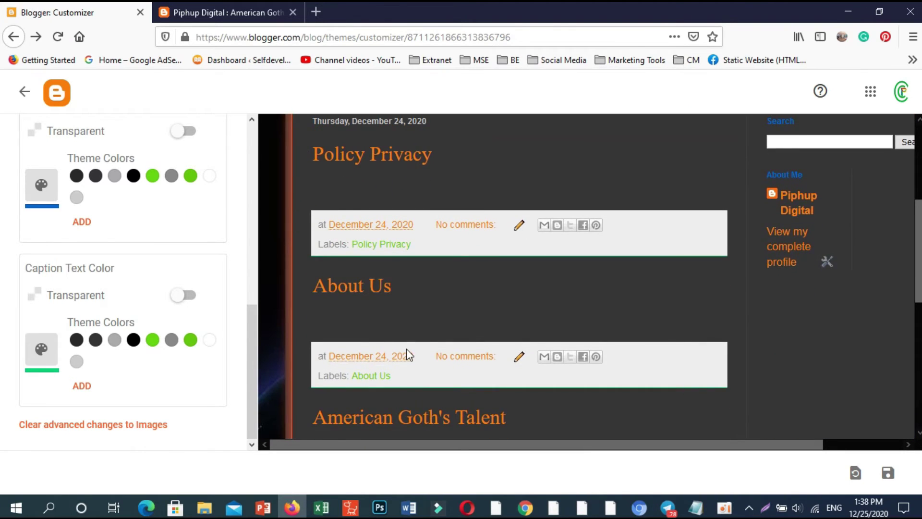
scroll(407, 354, down, 6)
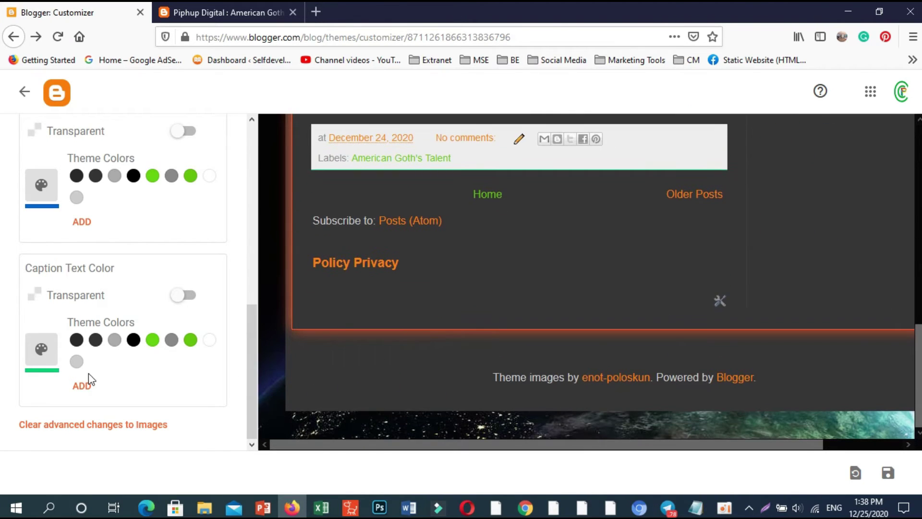
scroll(105, 223, up, 3)
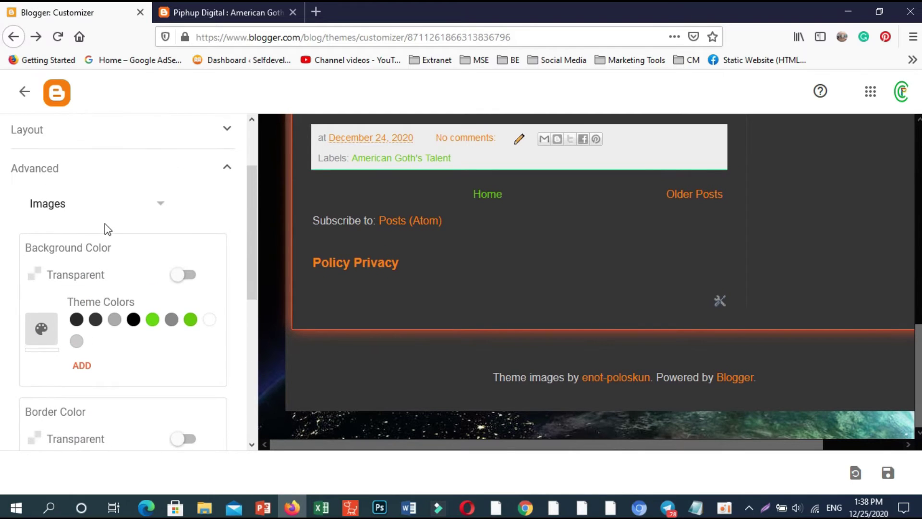
Switch to the Accents settings and try green #00dd76, then grey, for the separator lines.
click(158, 211)
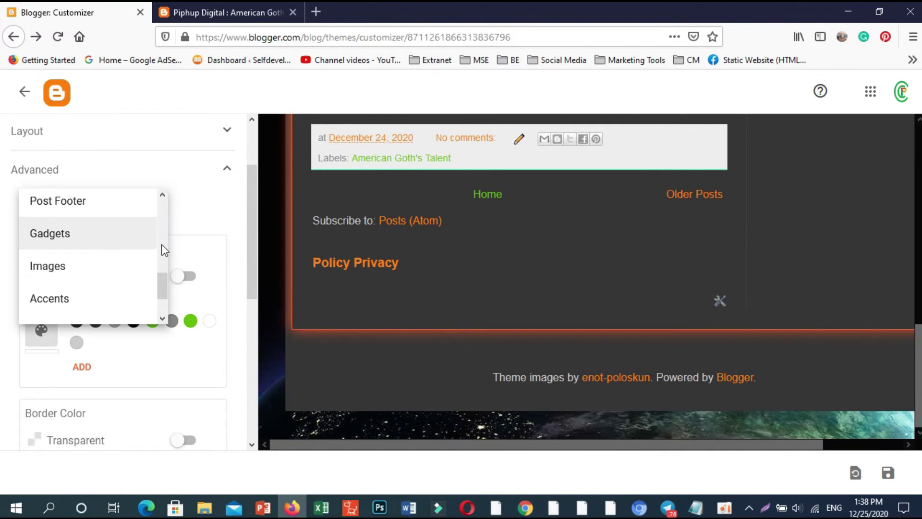
drag(163, 280, 162, 299)
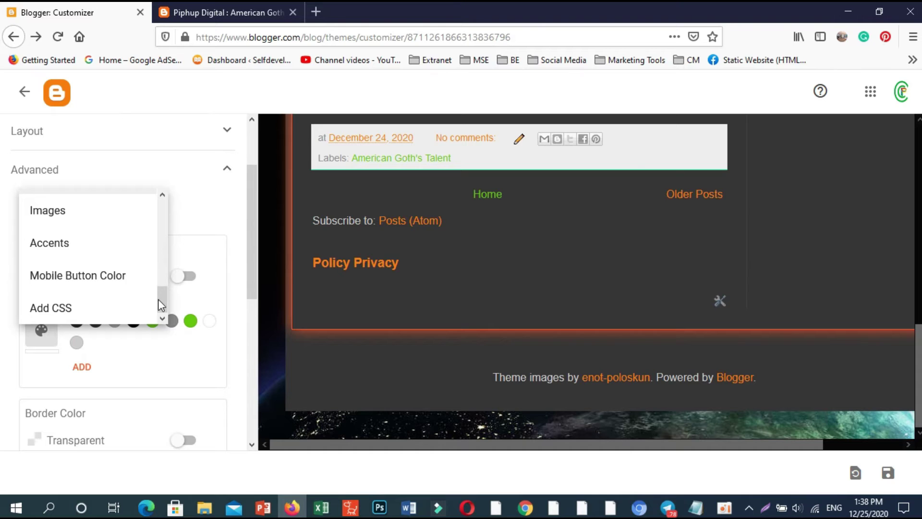
click(52, 250)
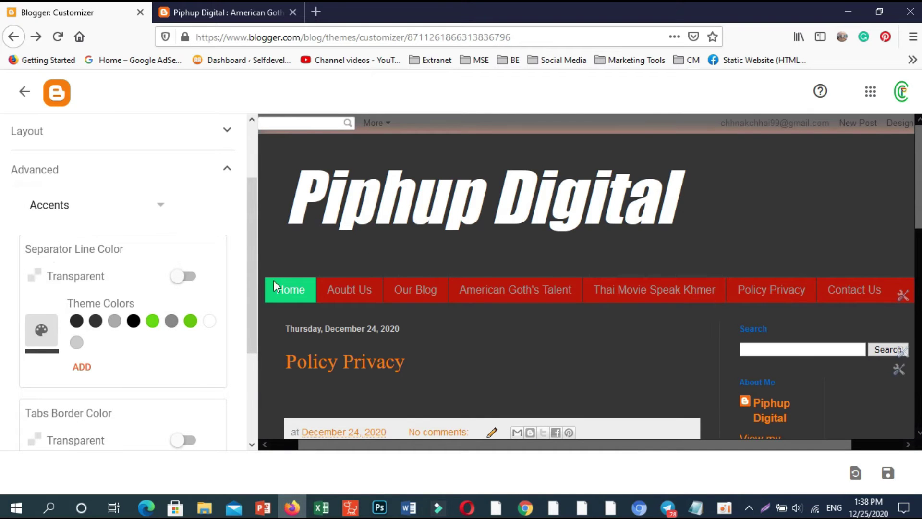
click(81, 368)
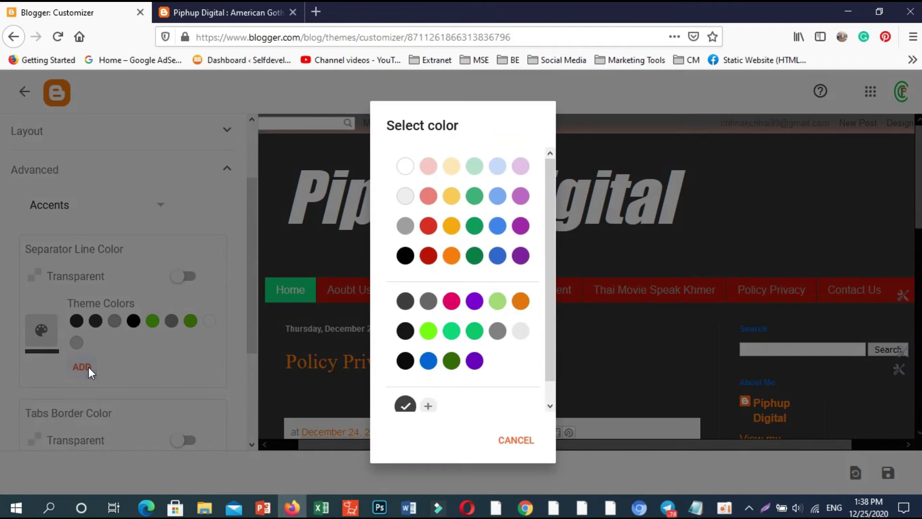
click(453, 333)
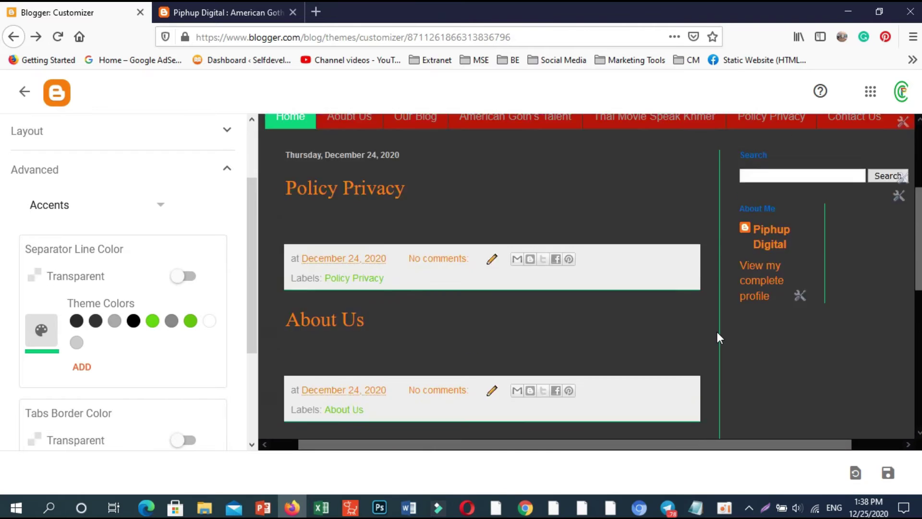
click(116, 322)
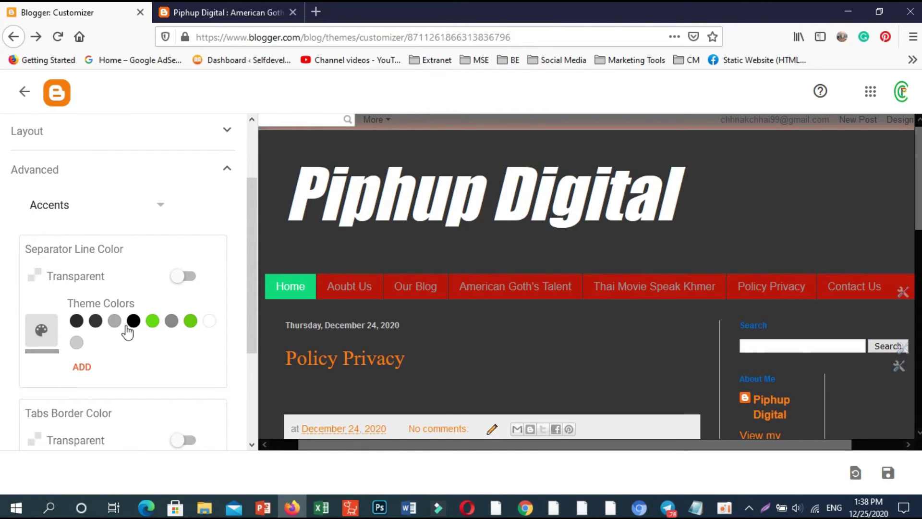
Try pink, then set the separator line colour to orange.
click(86, 367)
click(455, 306)
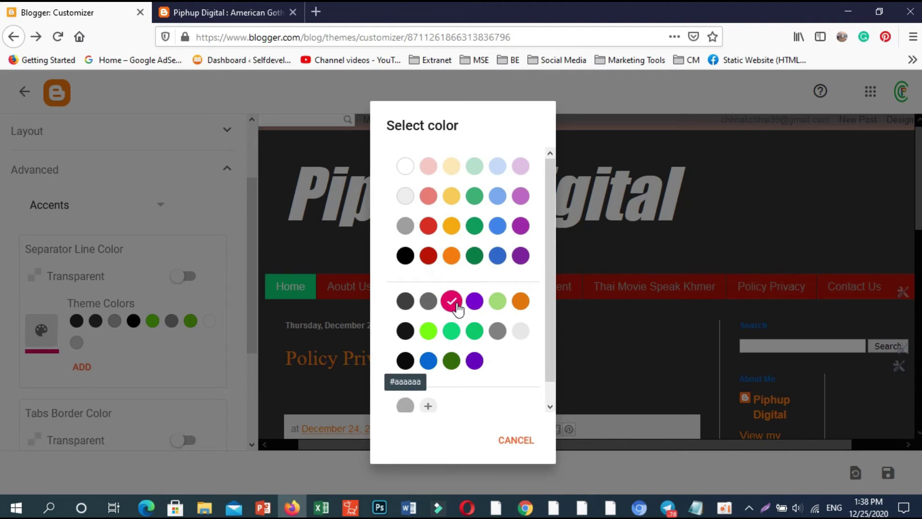
click(91, 369)
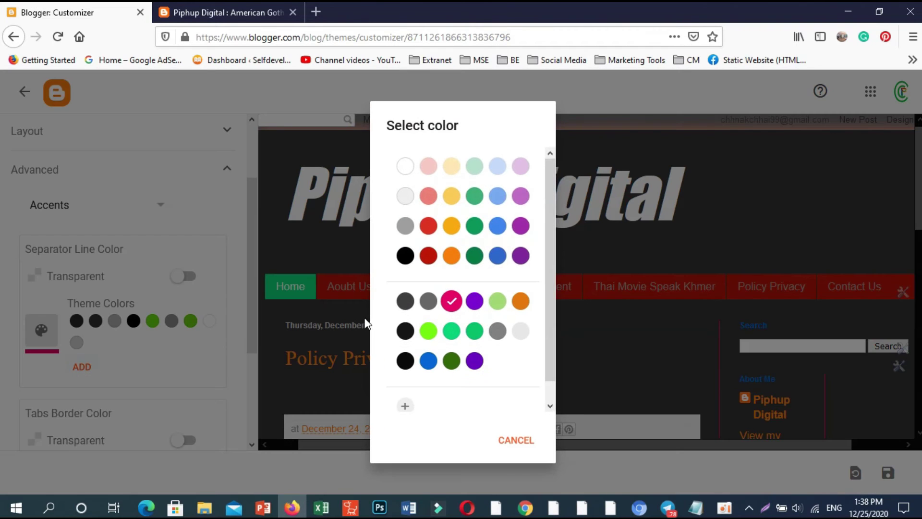
click(516, 300)
scroll(339, 304, down, 5)
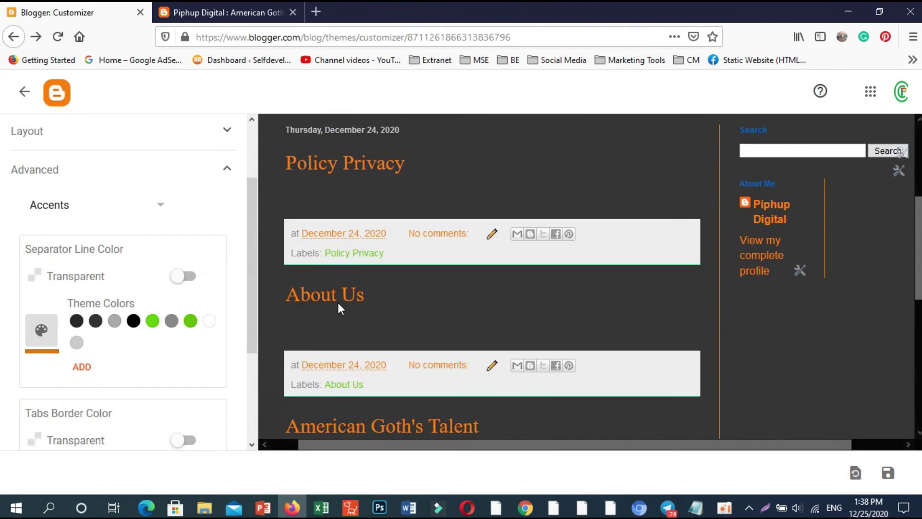
scroll(243, 294, up, 2)
scroll(144, 330, down, 5)
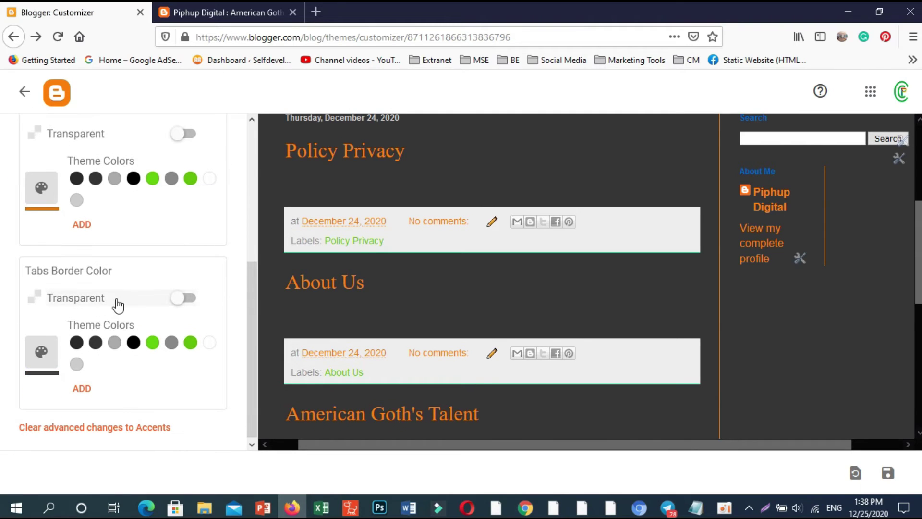
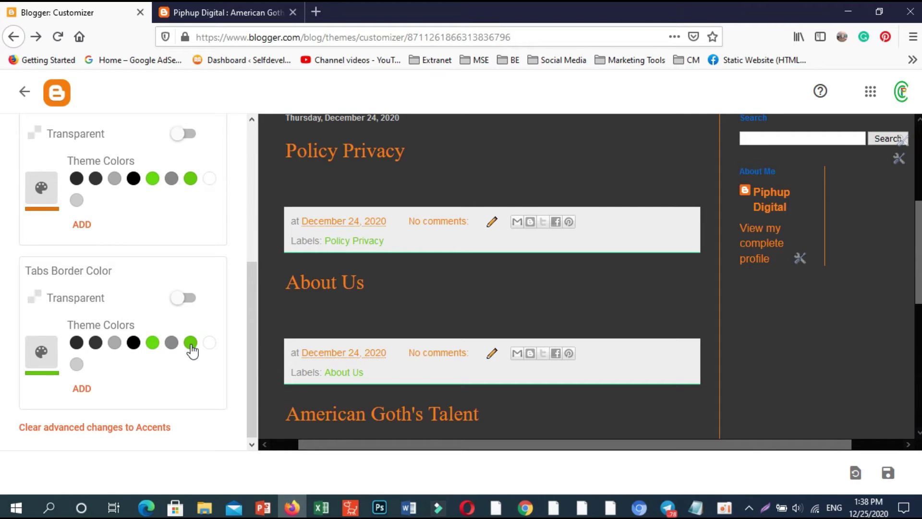
Set the Tabs Border Color accent to pink #dd0067.
click(82, 388)
click(446, 304)
scroll(151, 356, up, 3)
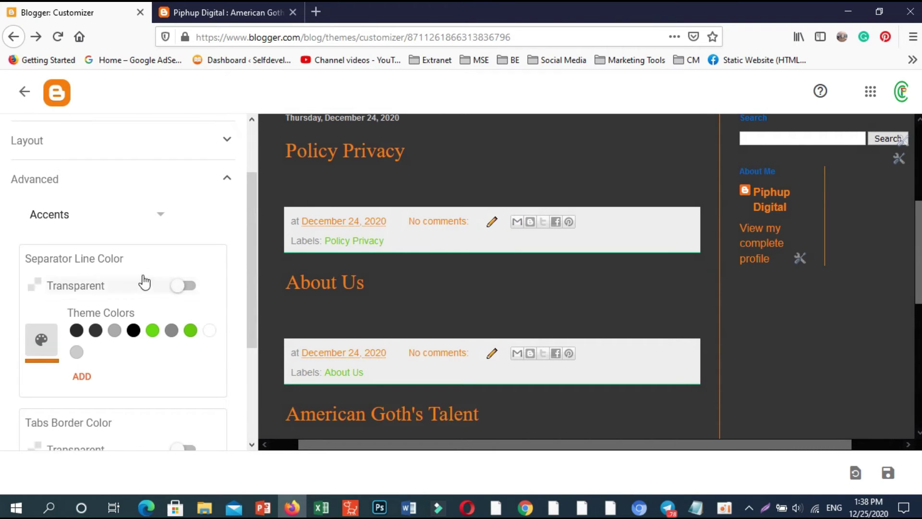
Switch the accent to Mobile Button Color and set it to green #00cc66.
click(156, 220)
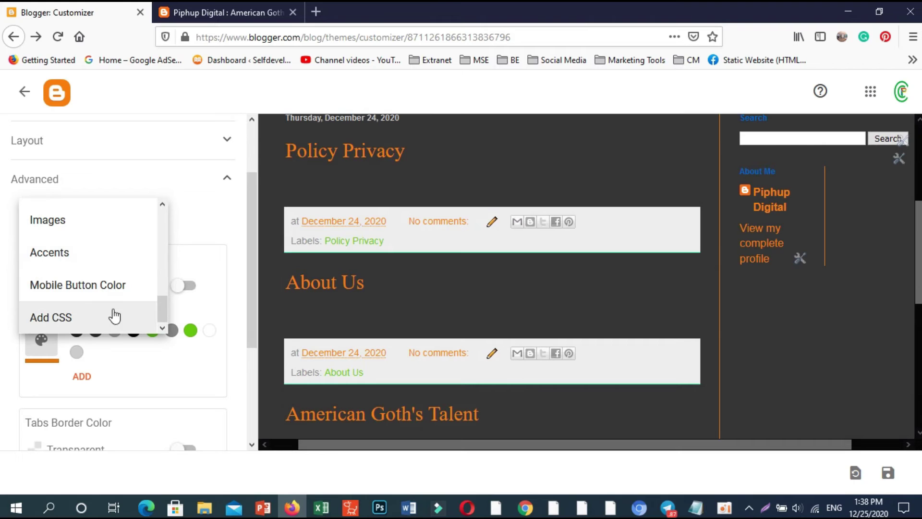
click(91, 293)
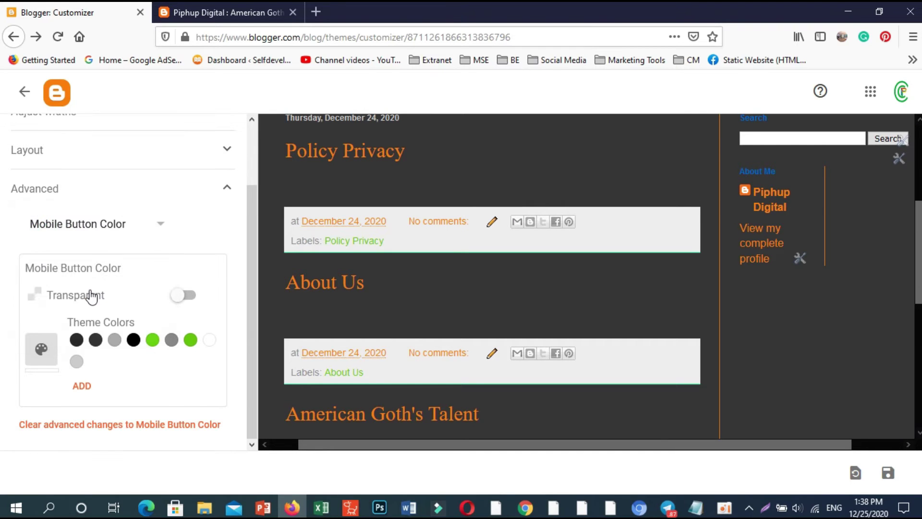
scroll(539, 322, down, 4)
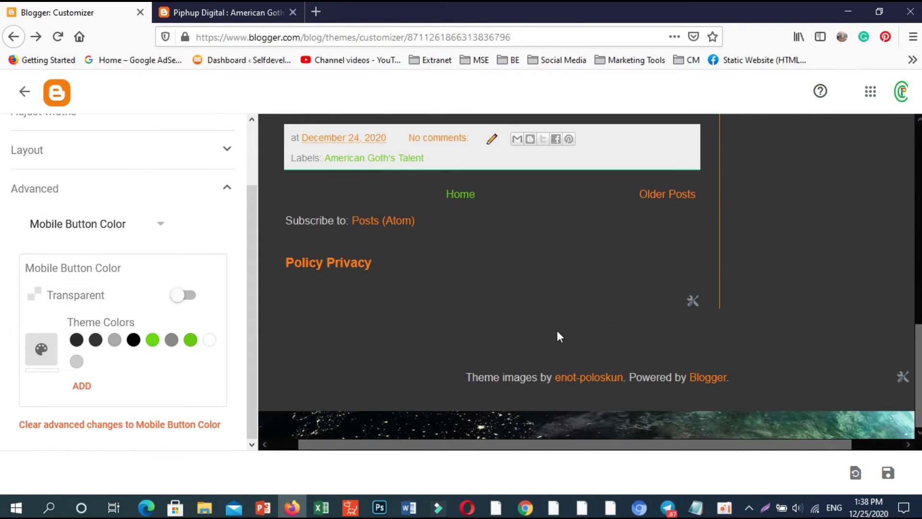
scroll(557, 330, up, 10)
scroll(562, 333, down, 2)
scroll(562, 333, up, 2)
scroll(562, 333, down, 1)
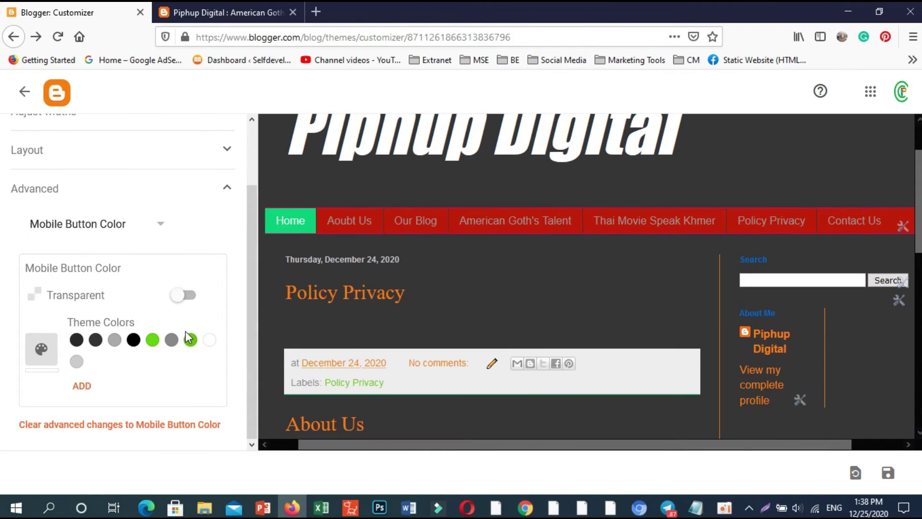
click(79, 385)
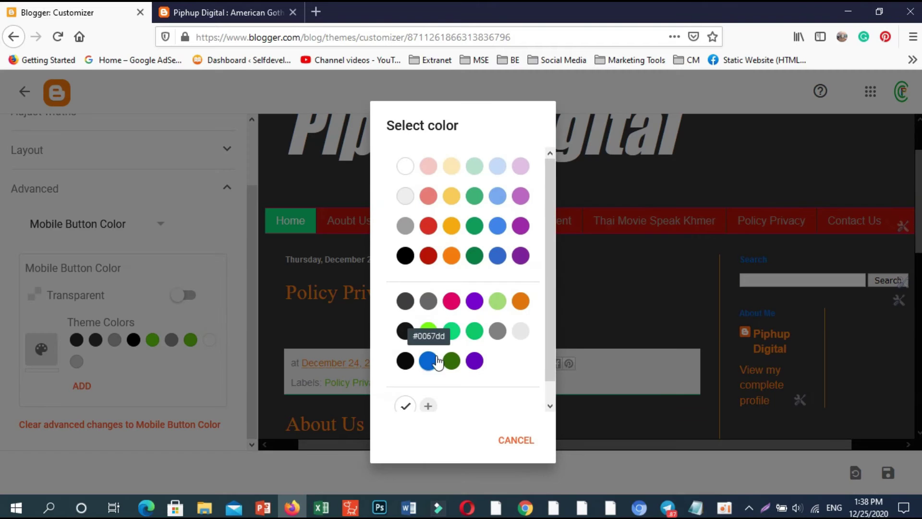
click(475, 331)
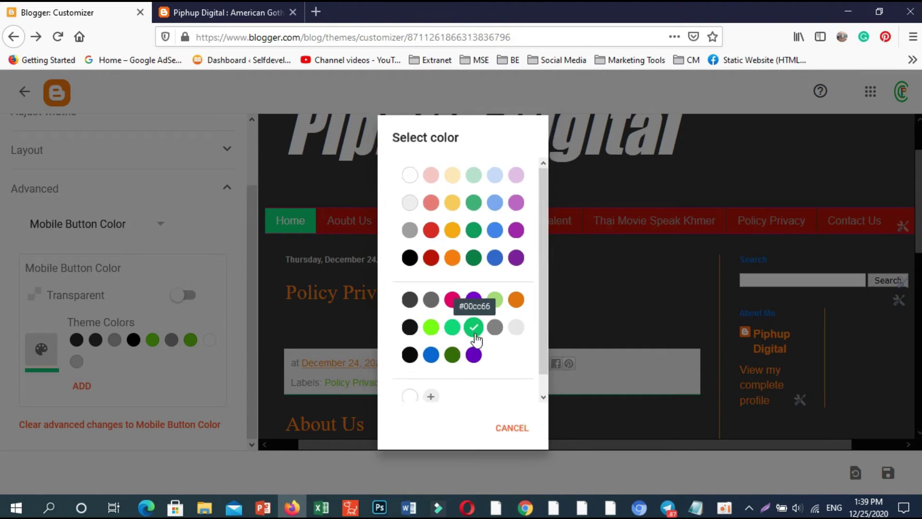
scroll(600, 366, down, 6)
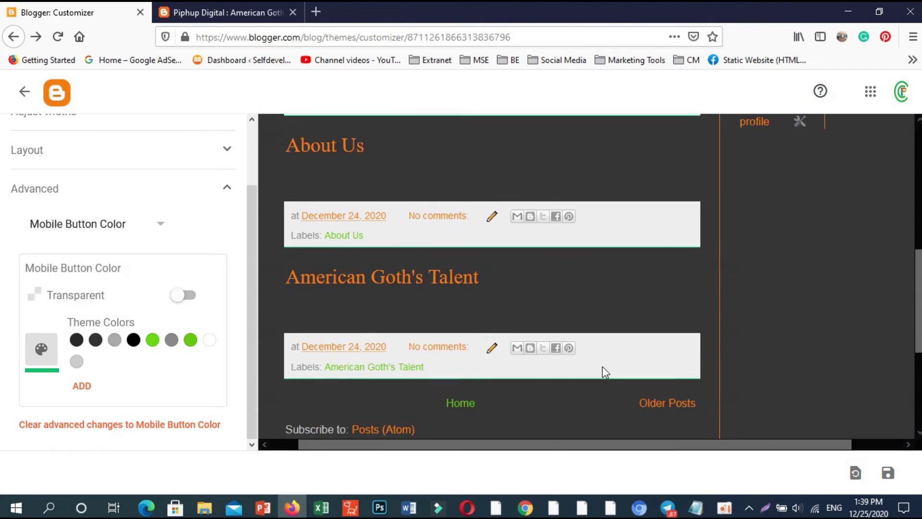
scroll(604, 366, down, 3)
scroll(382, 359, up, 5)
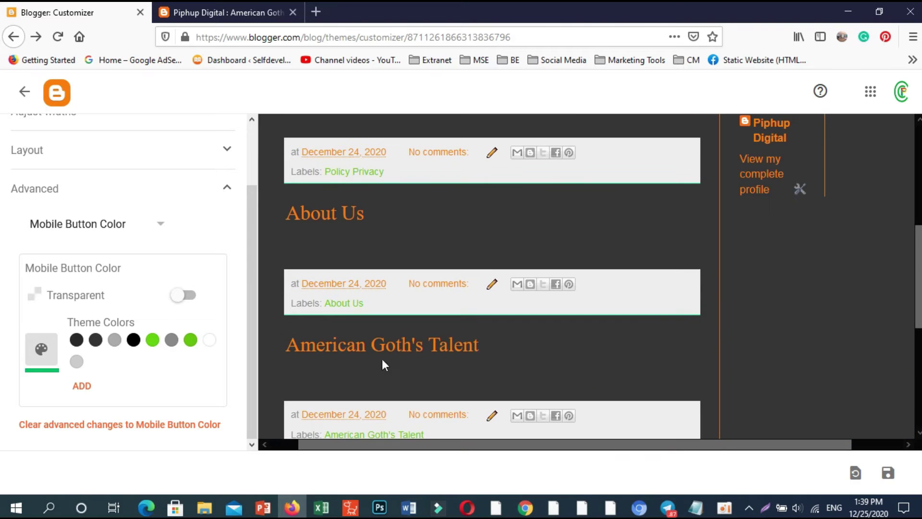
scroll(166, 283, up, 3)
Visit the Add CSS settings, save the theme customisations, and switch to the live blog.
click(164, 294)
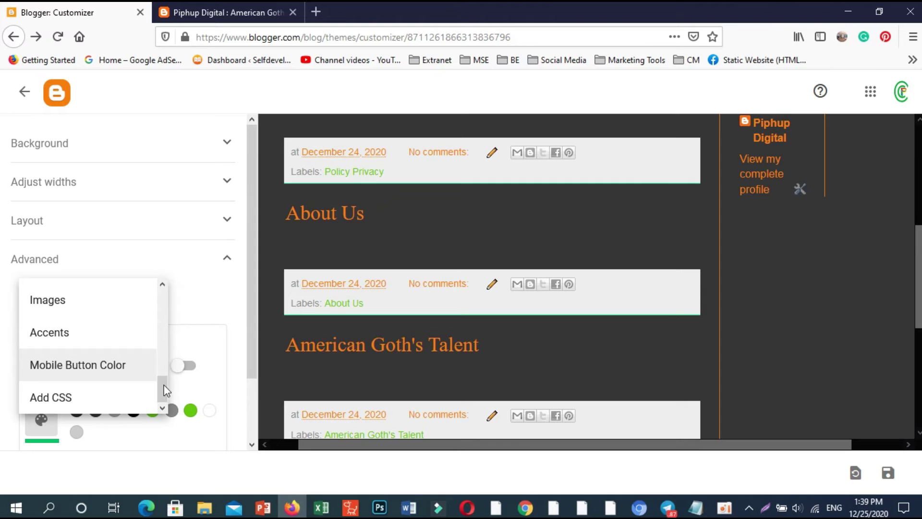
click(99, 401)
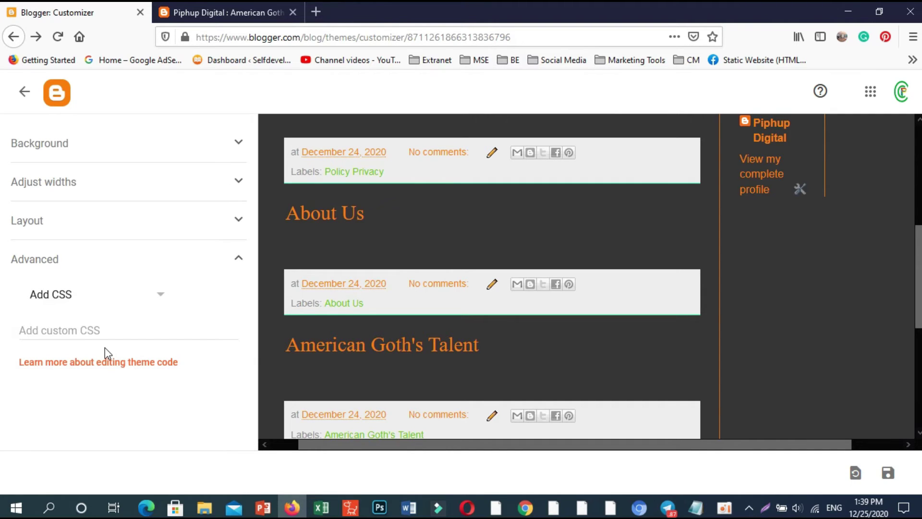
click(107, 337)
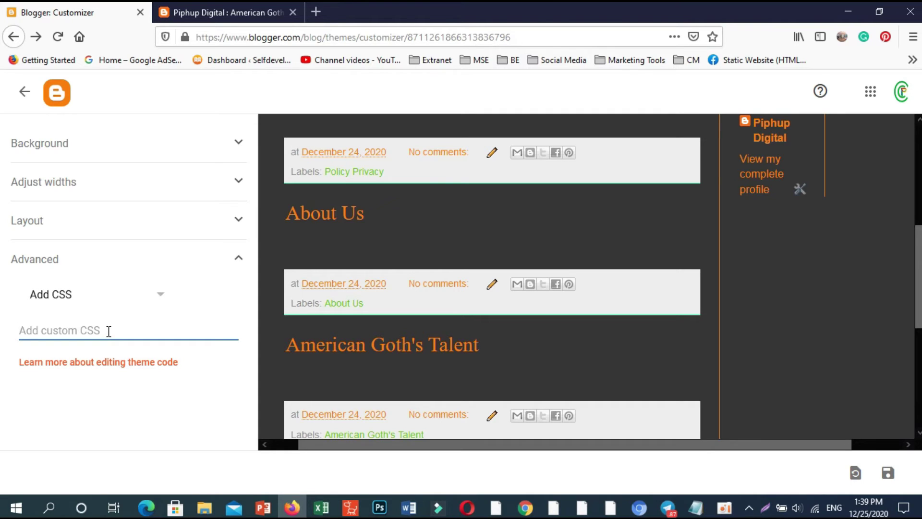
click(153, 303)
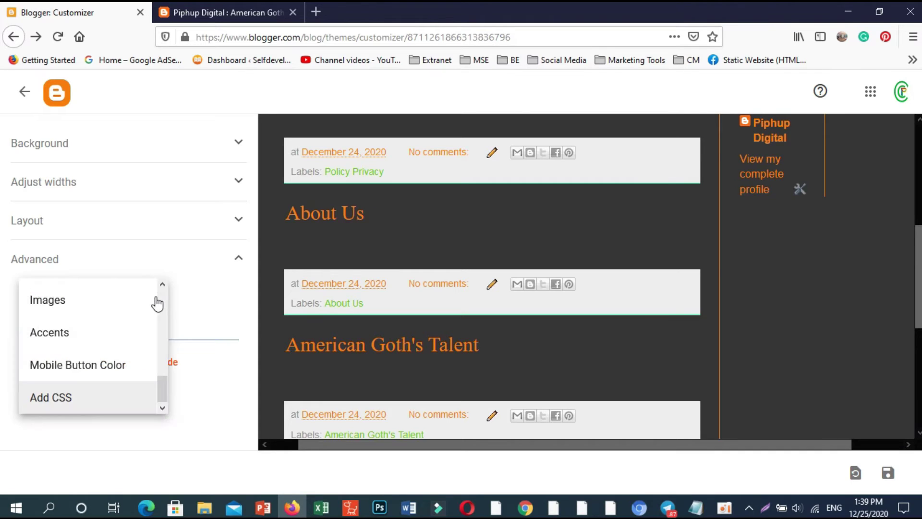
drag(163, 387, 169, 281)
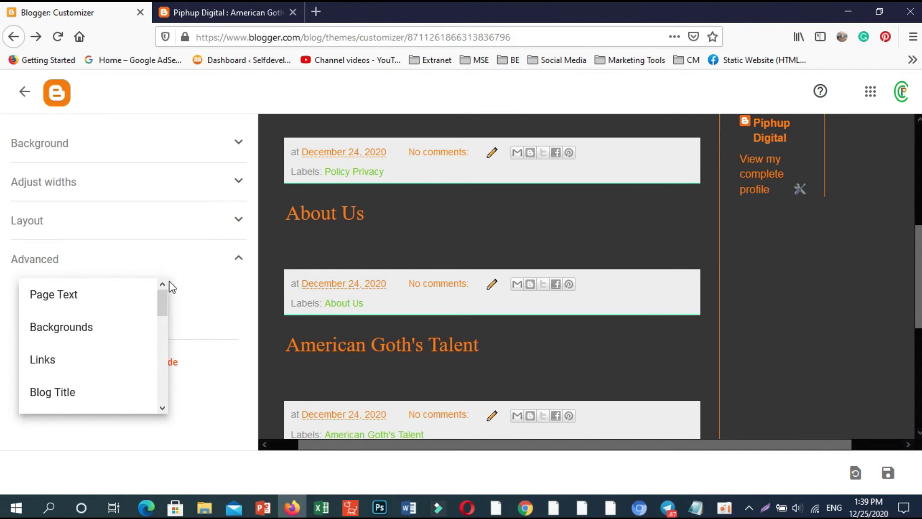
click(888, 473)
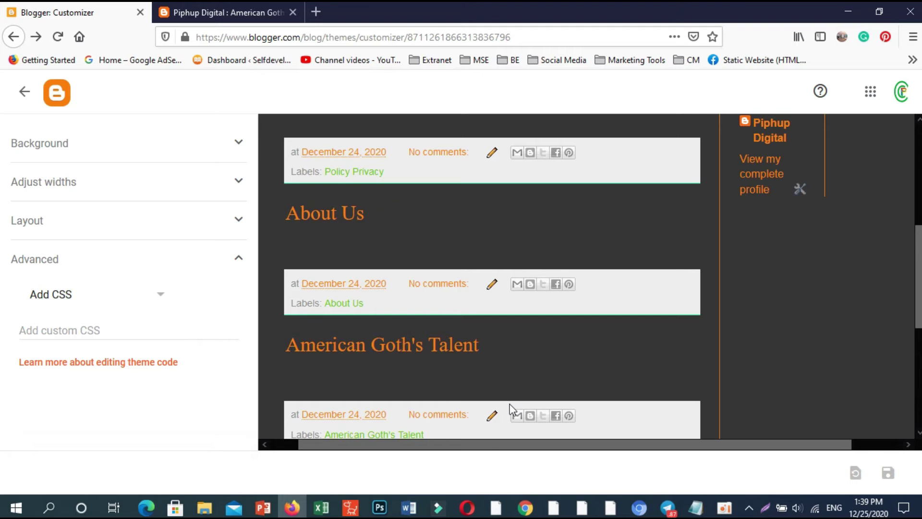
click(230, 13)
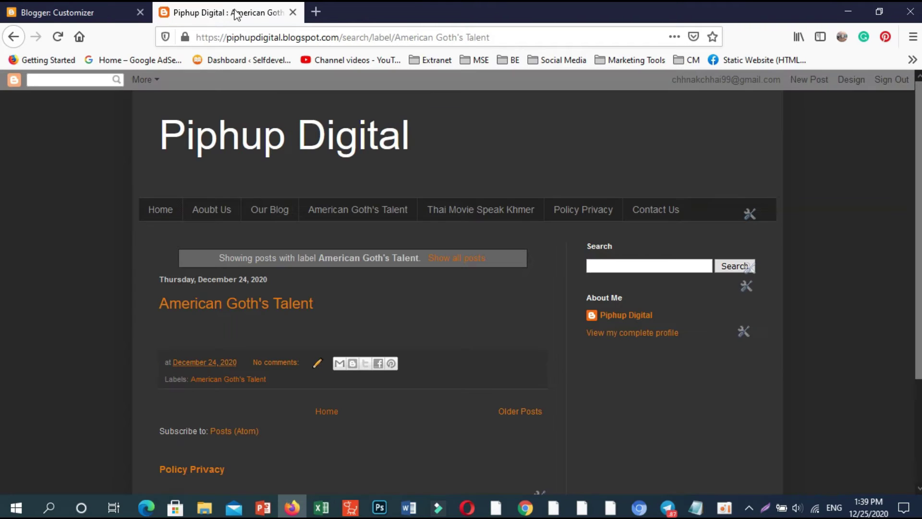
Reload the live blog and scroll through its new red-menu look before returning to the Customizer.
click(58, 37)
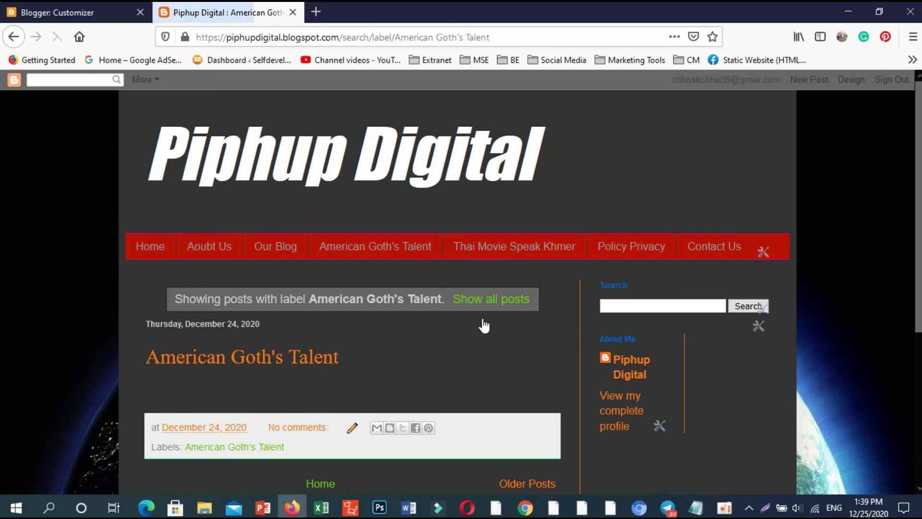
scroll(616, 352, down, 3)
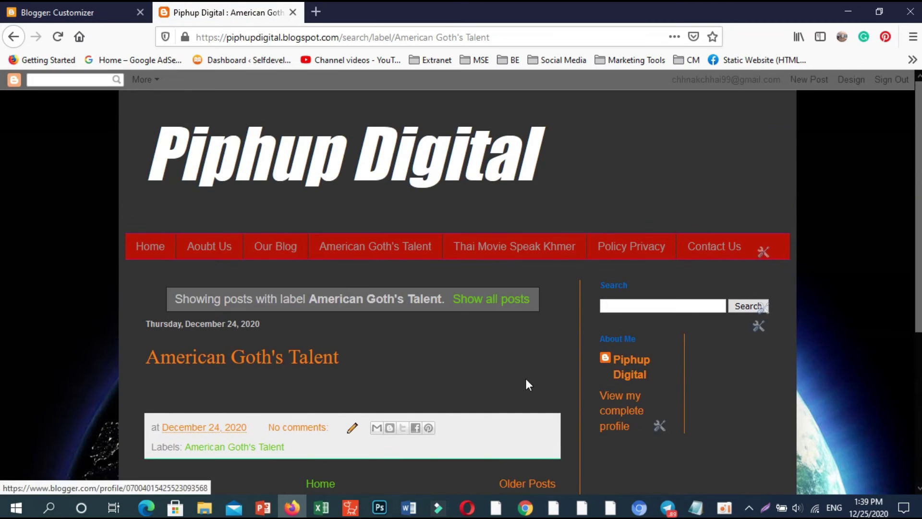
scroll(481, 375, down, 5)
scroll(477, 370, up, 5)
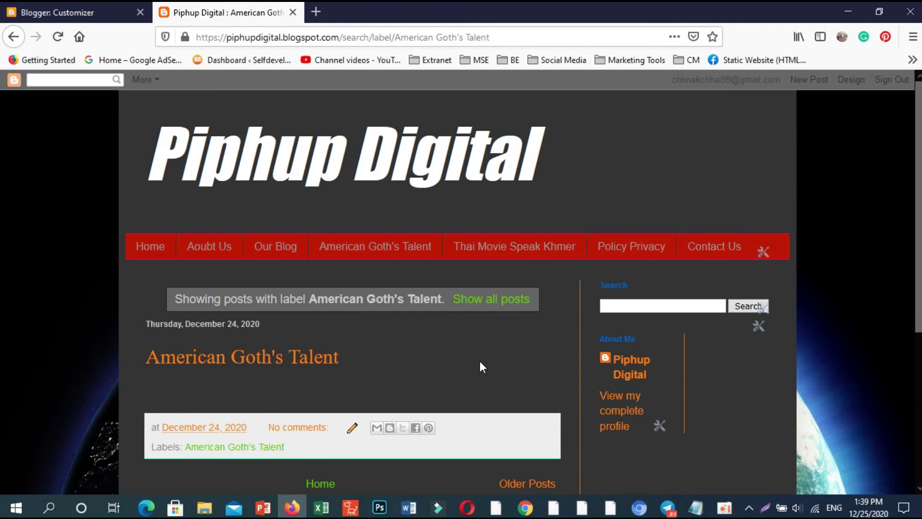
scroll(390, 299, down, 3)
scroll(390, 302, up, 3)
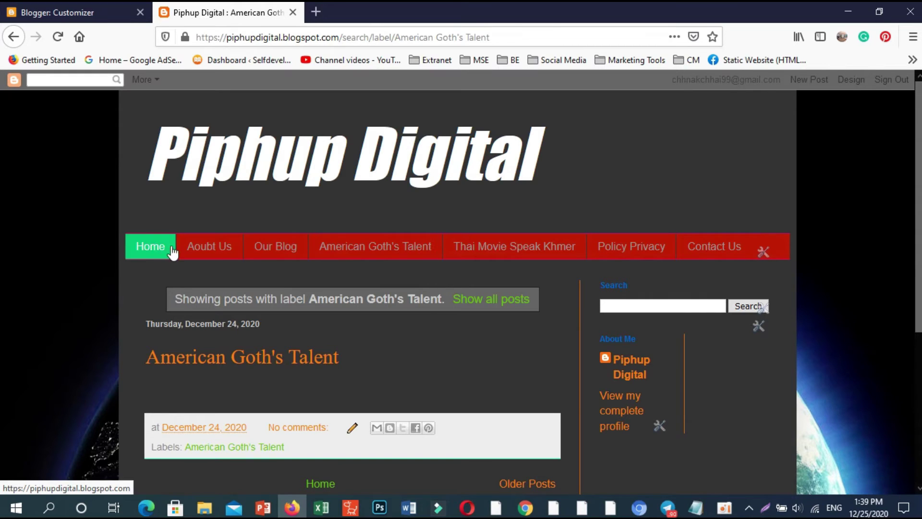
scroll(521, 312, down, 5)
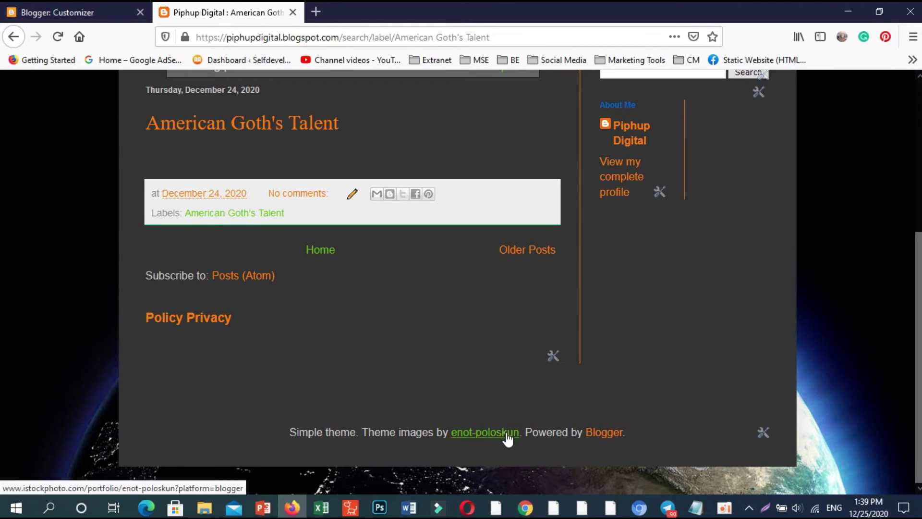
scroll(565, 438, up, 5)
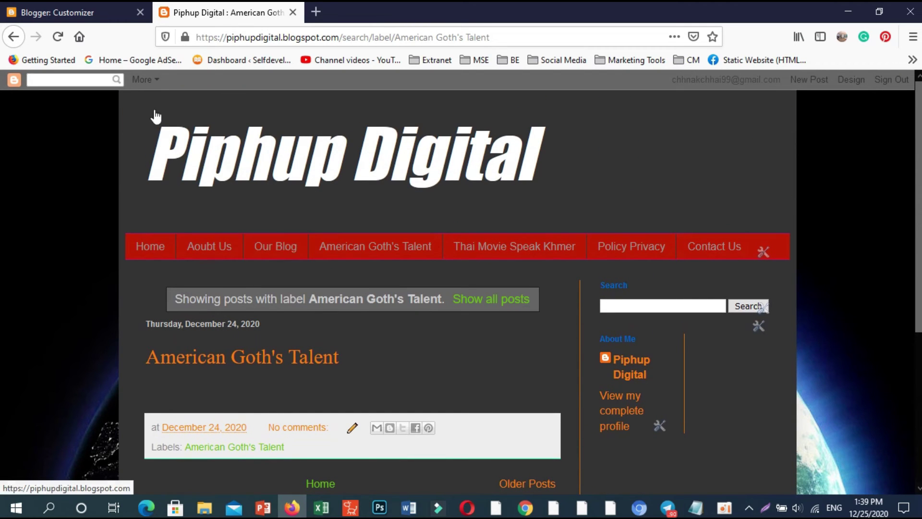
scroll(279, 245, down, 1)
scroll(391, 273, up, 1)
scroll(404, 273, down, 3)
scroll(126, 120, up, 3)
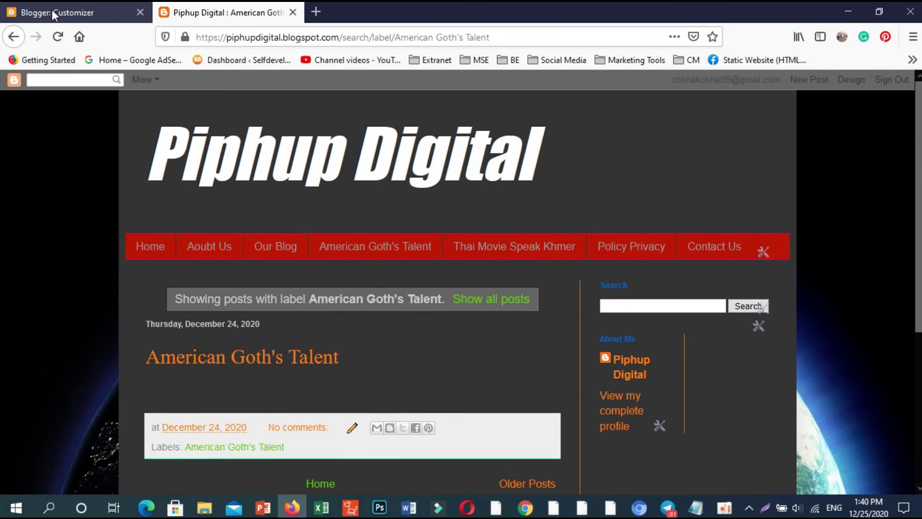
click(76, 12)
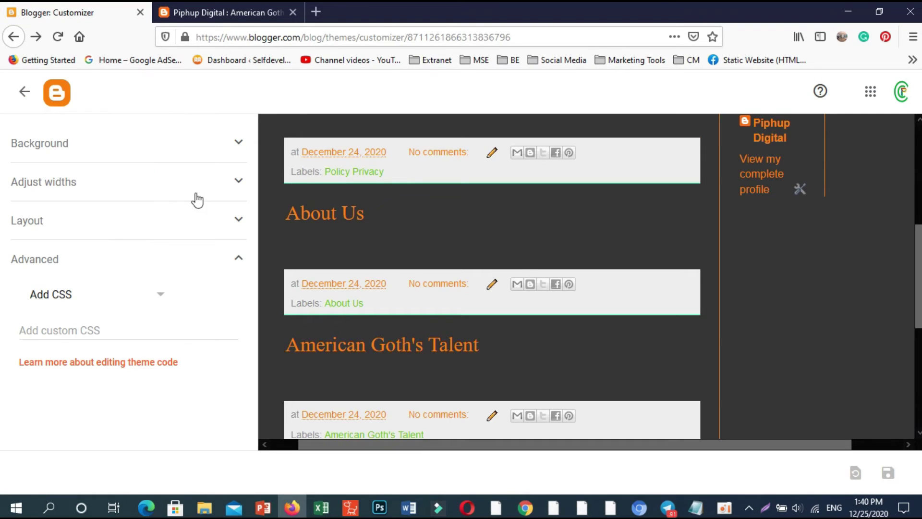
Open the Background image choices, briefly trying the blue starburst image.
click(238, 143)
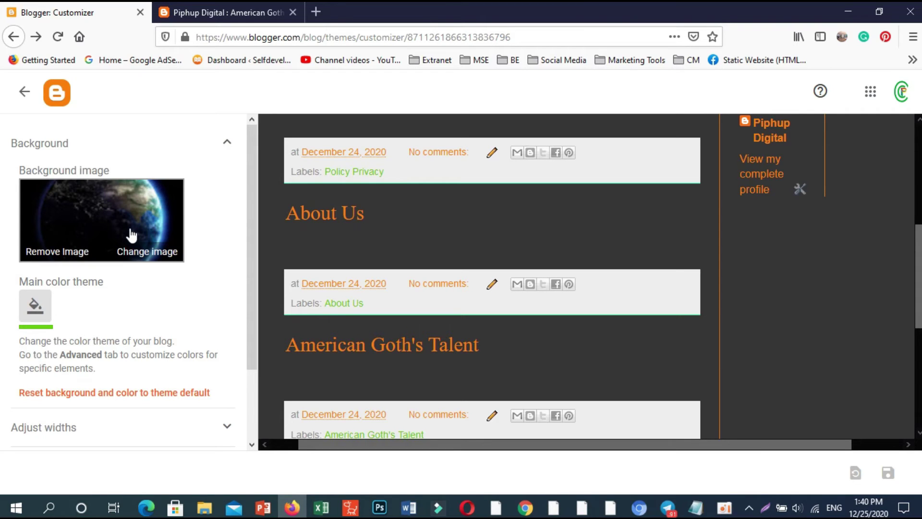
click(131, 235)
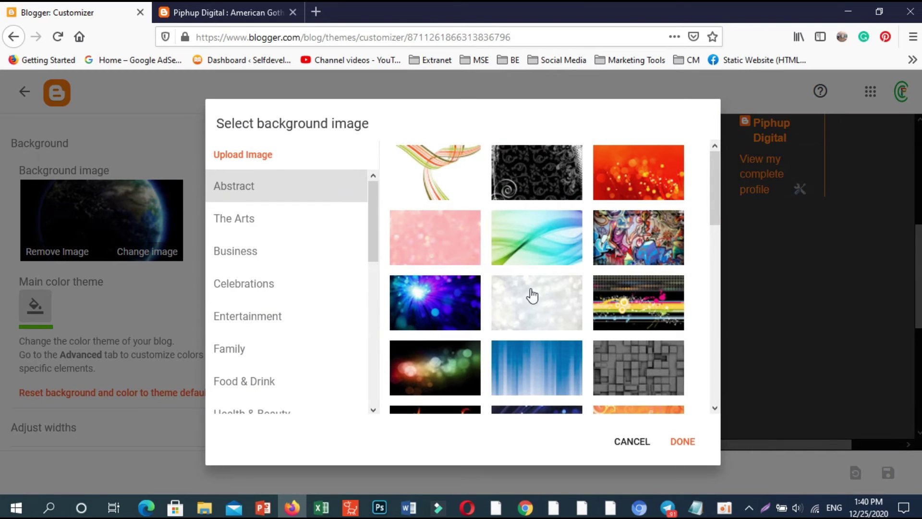
click(446, 308)
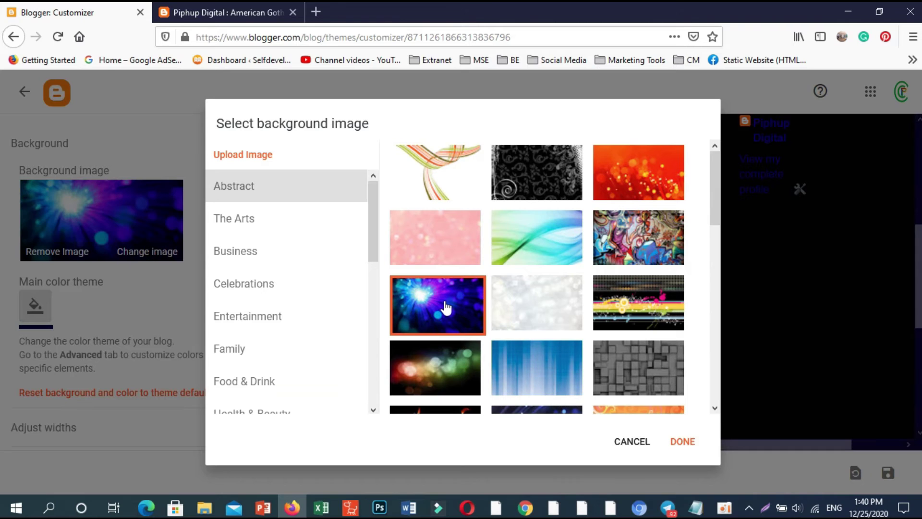
scroll(447, 342, down, 3)
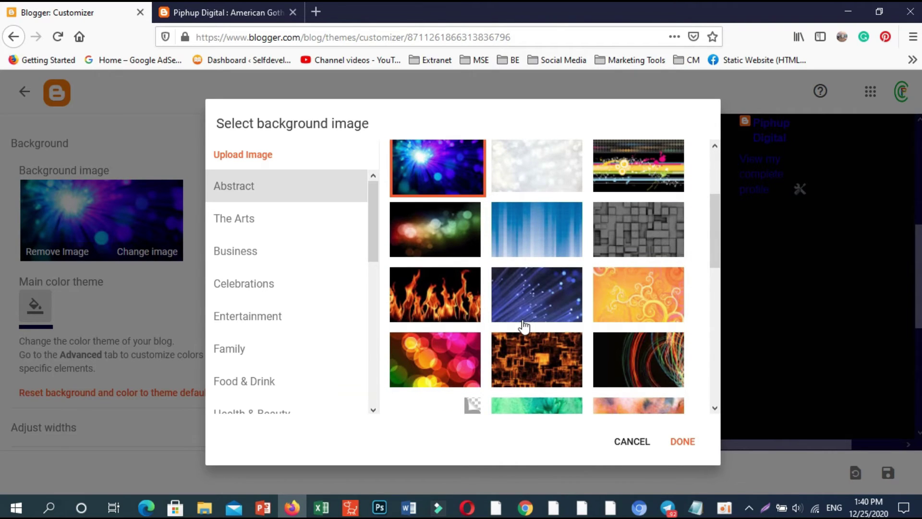
scroll(524, 326, down, 15)
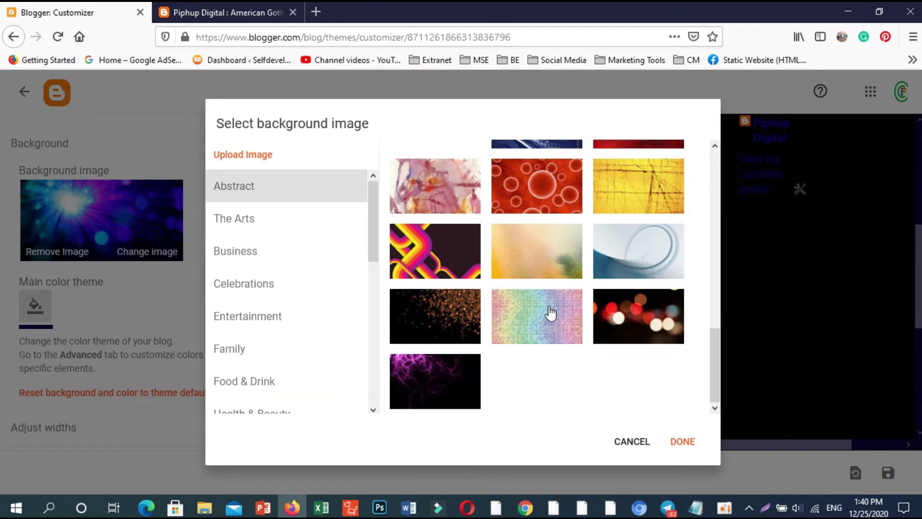
scroll(518, 298, up, 10)
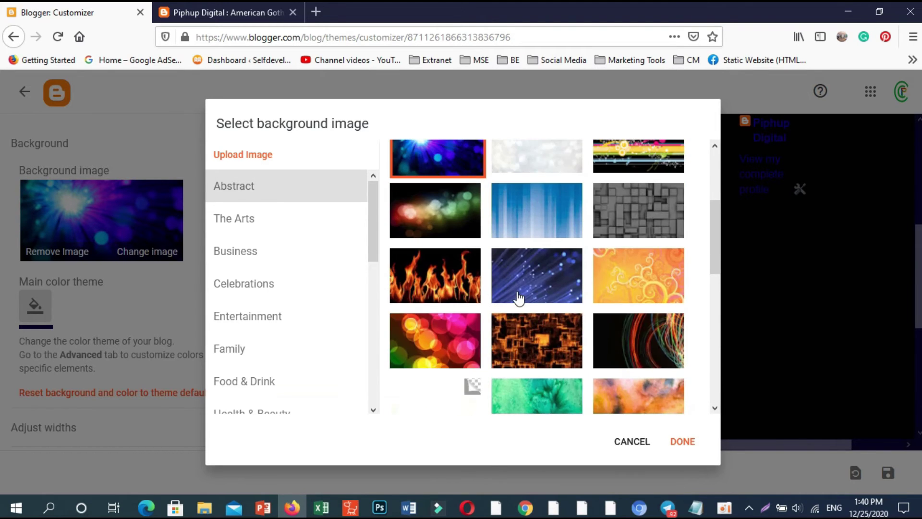
scroll(518, 299, up, 3)
Pick the stacked-books photo from The Arts collection as the background and confirm.
click(245, 224)
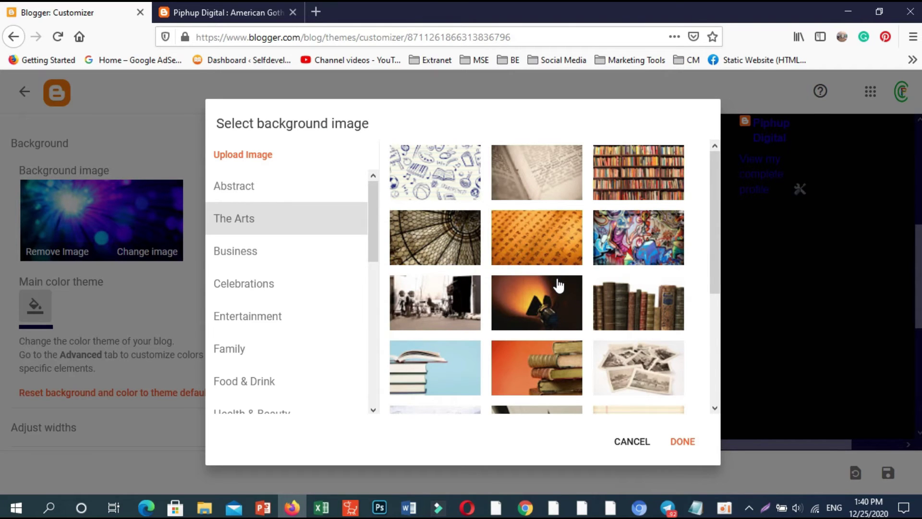
scroll(558, 285, down, 2)
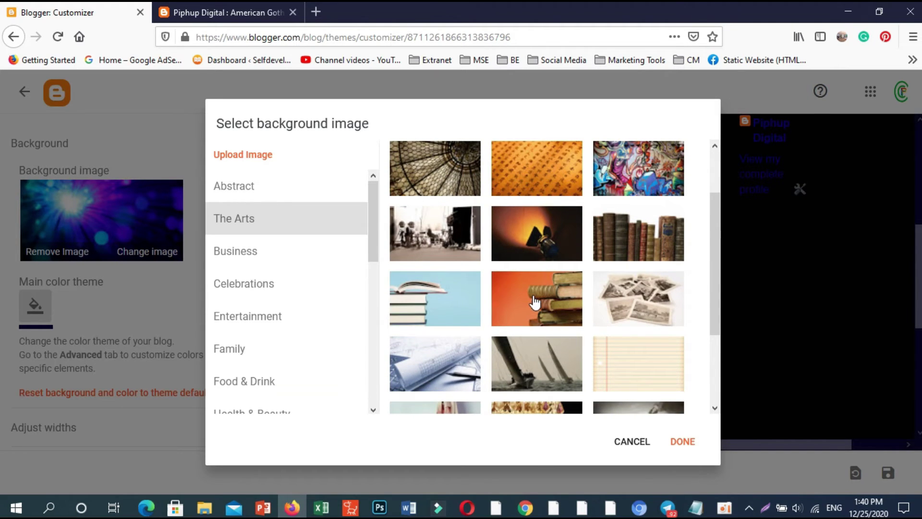
scroll(453, 315, down, 3)
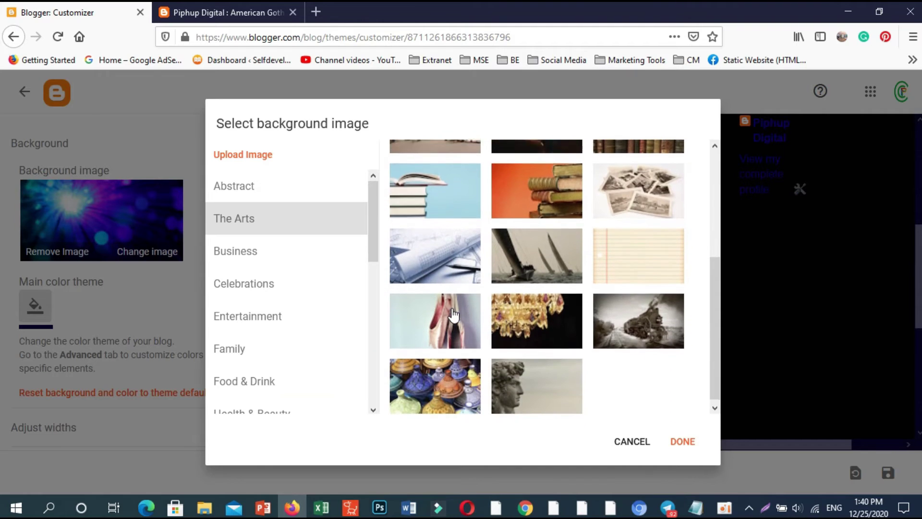
scroll(454, 315, up, 3)
scroll(454, 315, down, 3)
scroll(453, 315, up, 3)
click(453, 355)
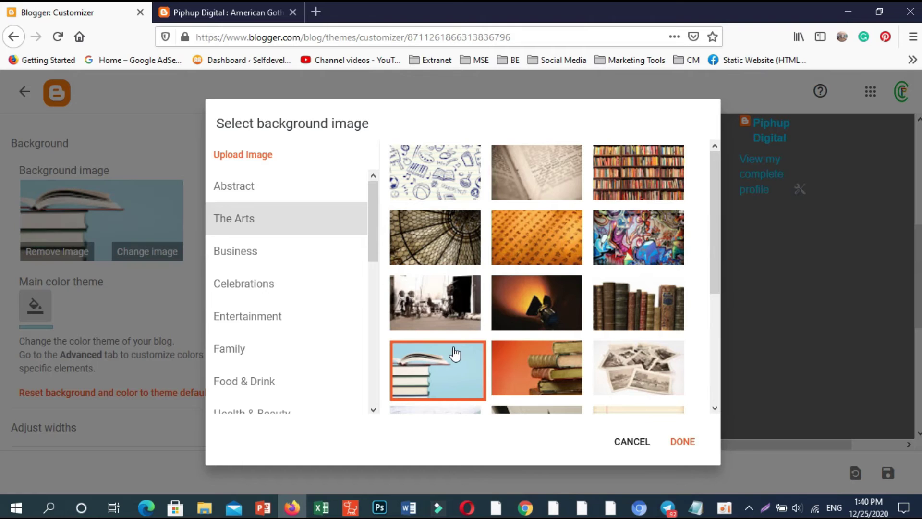
click(681, 440)
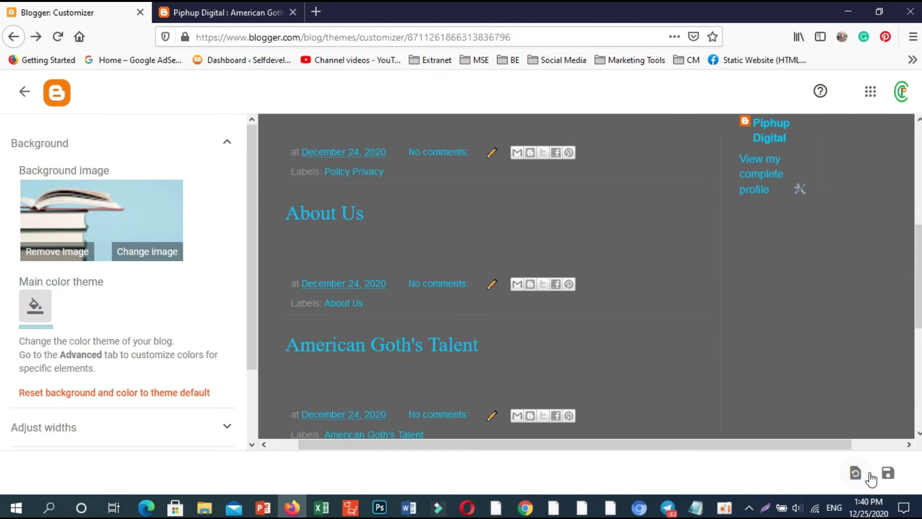
Save the book background and reload the live blog to check it.
click(882, 476)
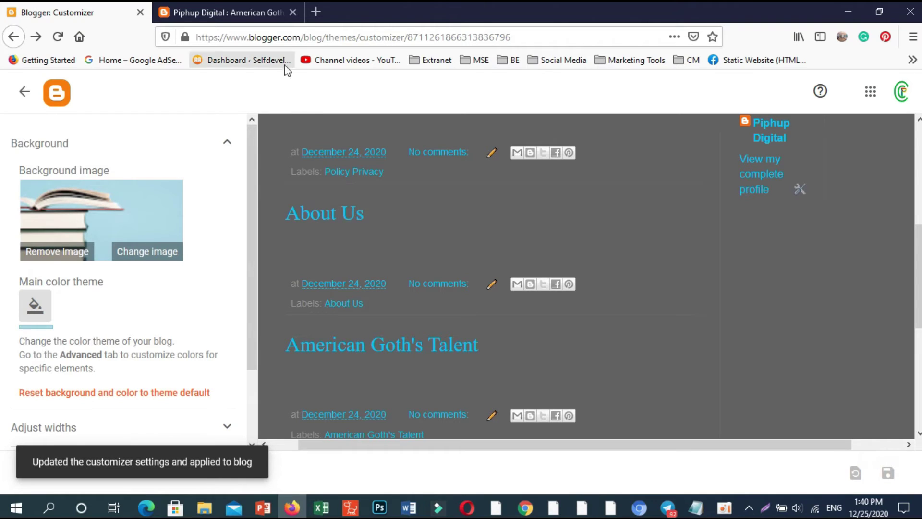
click(253, 10)
click(57, 37)
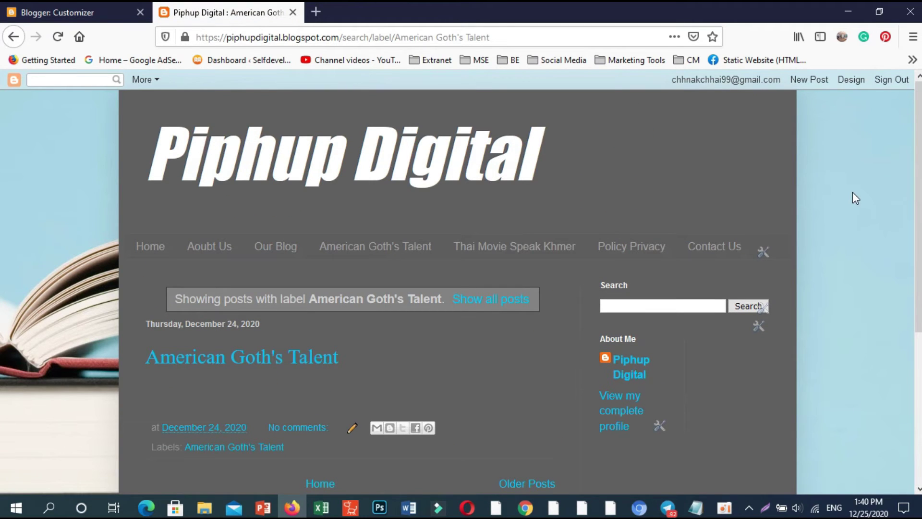
scroll(714, 365, down, 4)
scroll(825, 321, up, 4)
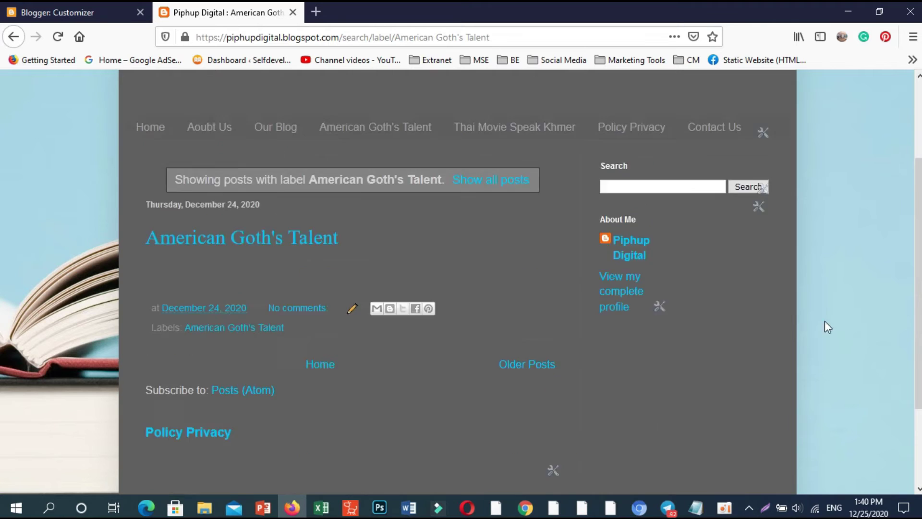
scroll(433, 277, down, 2)
scroll(433, 276, up, 2)
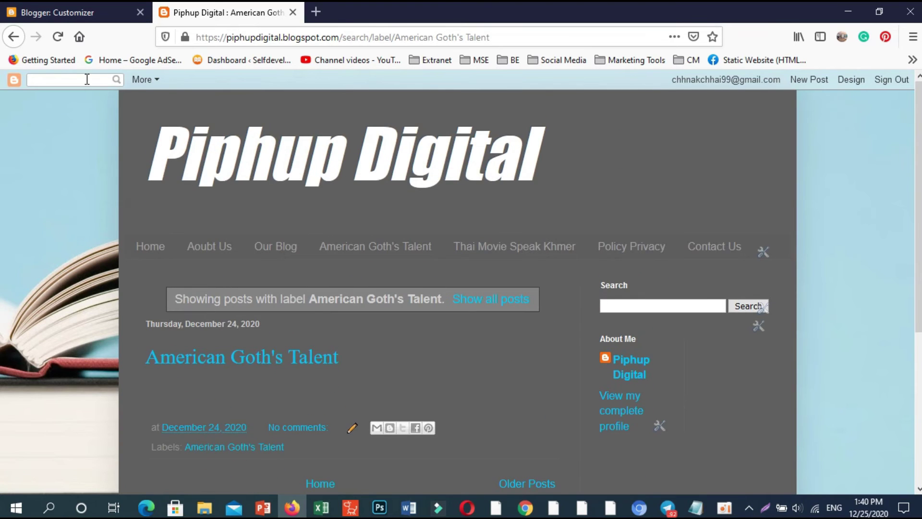
Set the entire blog width to 1100 px and save.
click(74, 15)
scroll(90, 302, down, 2)
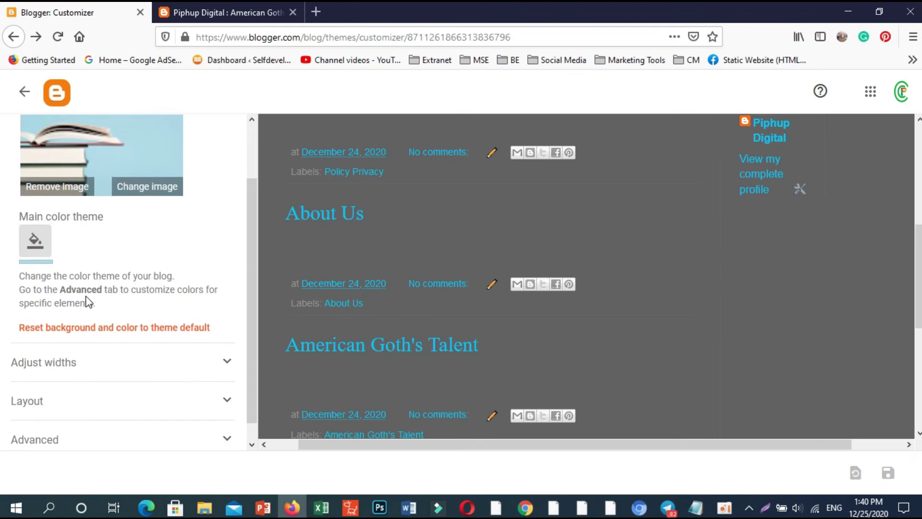
click(130, 346)
drag(54, 267, 32, 268)
key(BackSpace)
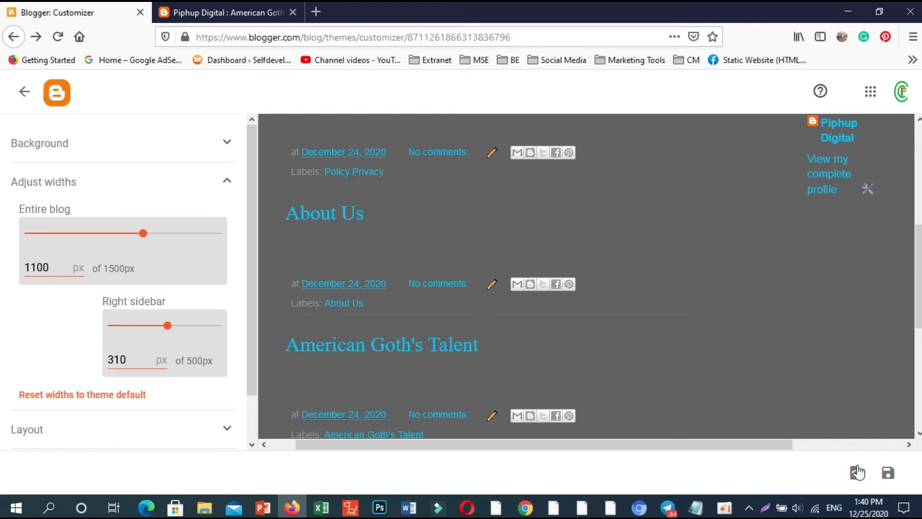
click(888, 473)
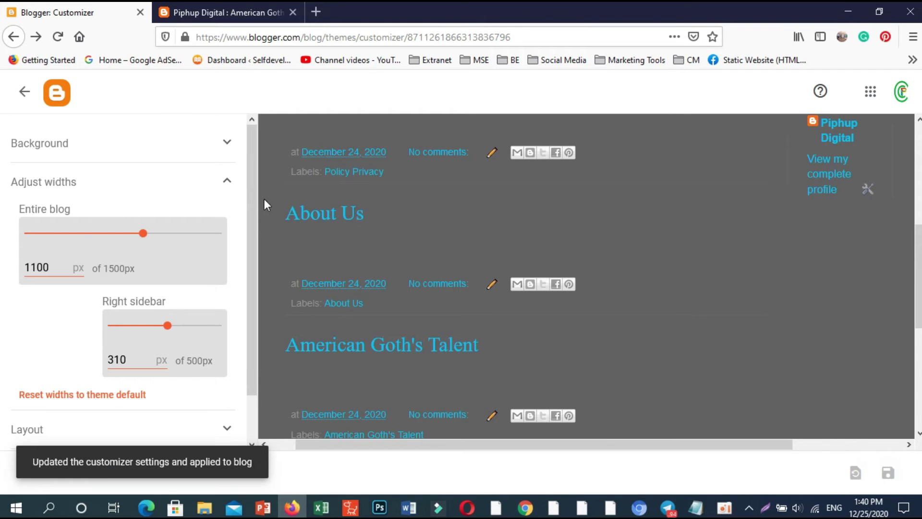
Reload the live blog to view the wider 1100 px layout.
click(225, 12)
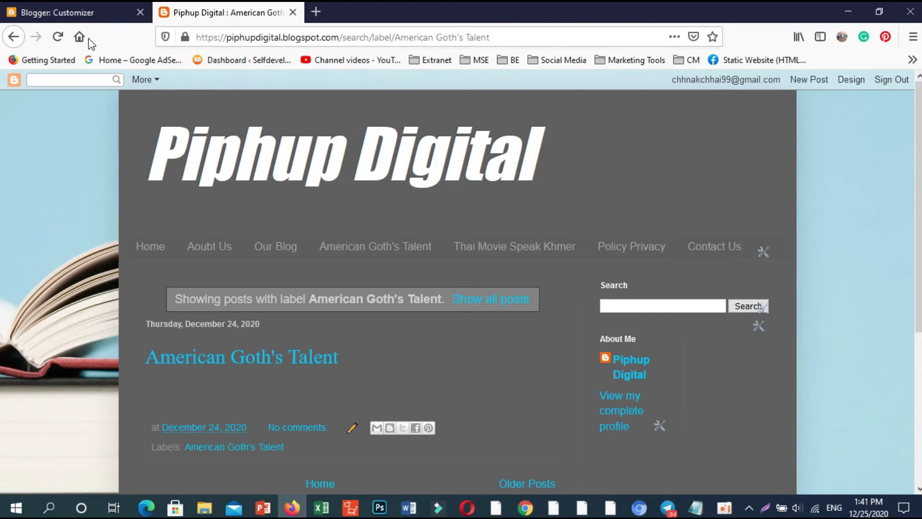
click(58, 38)
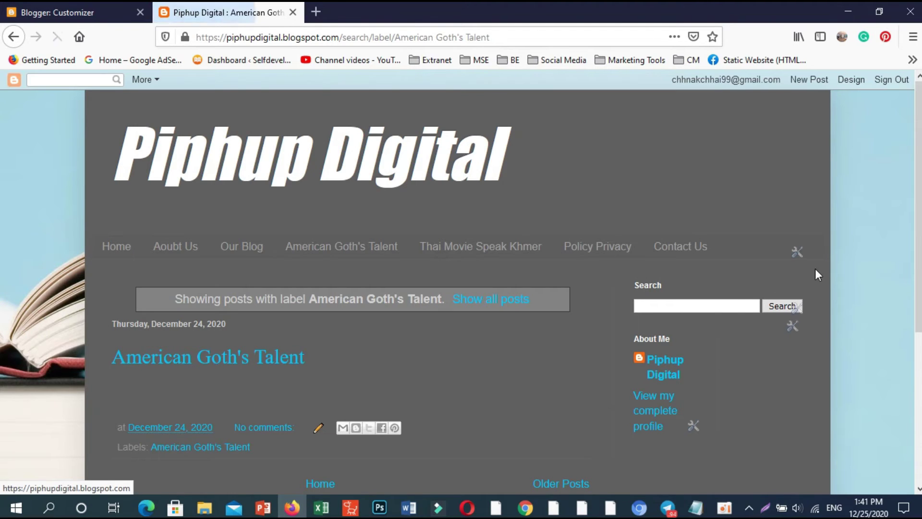
scroll(269, 283, down, 5)
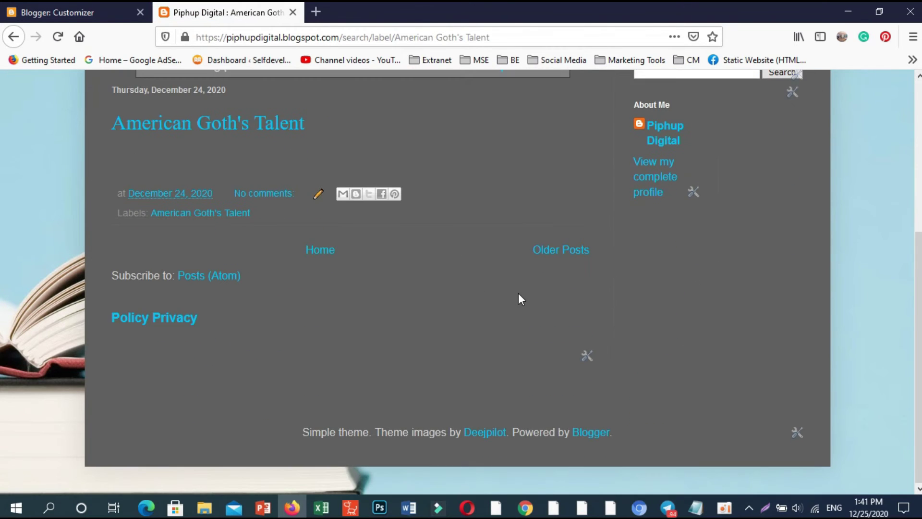
scroll(519, 298, up, 5)
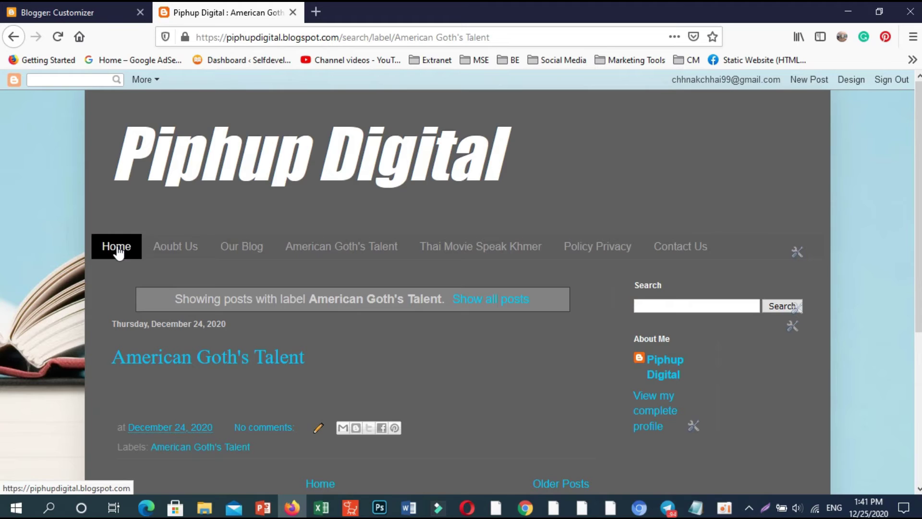
click(55, 36)
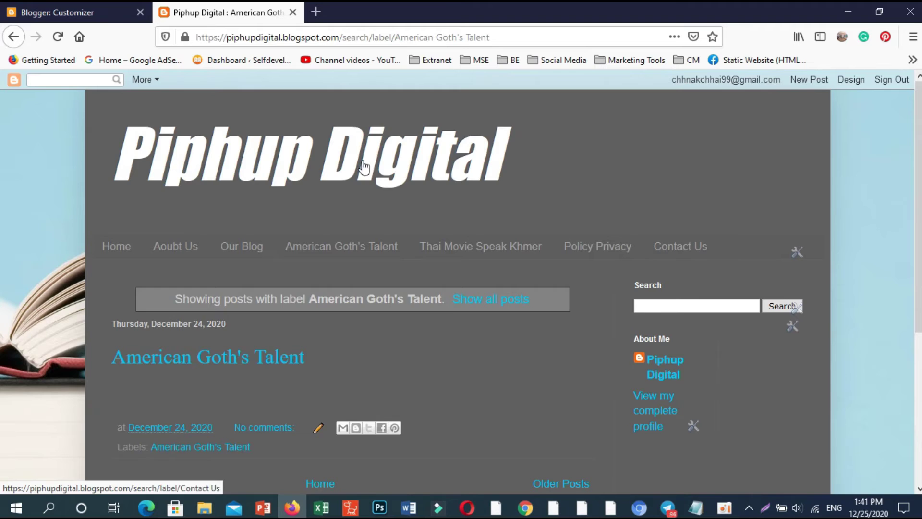
In the Customizer, expand Advanced and scroll its element dropdown toward Tabs Text.
click(88, 11)
scroll(192, 250, down, 2)
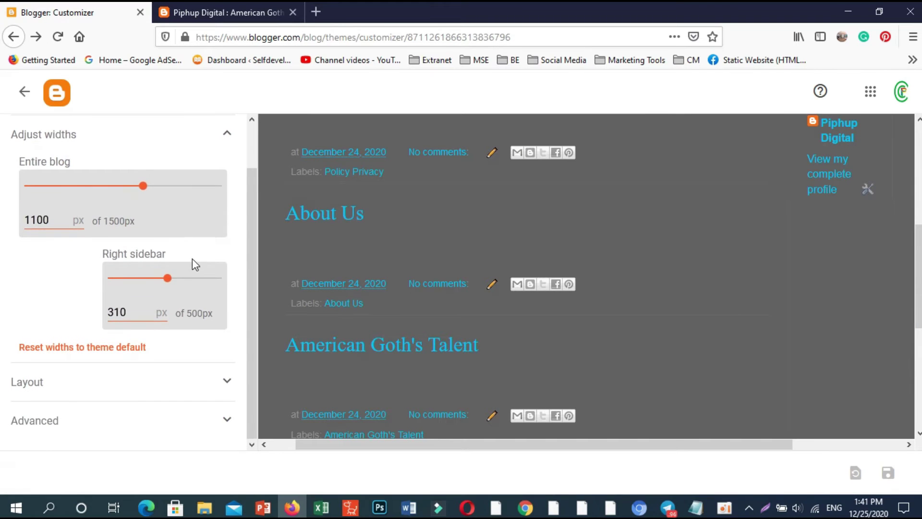
click(226, 383)
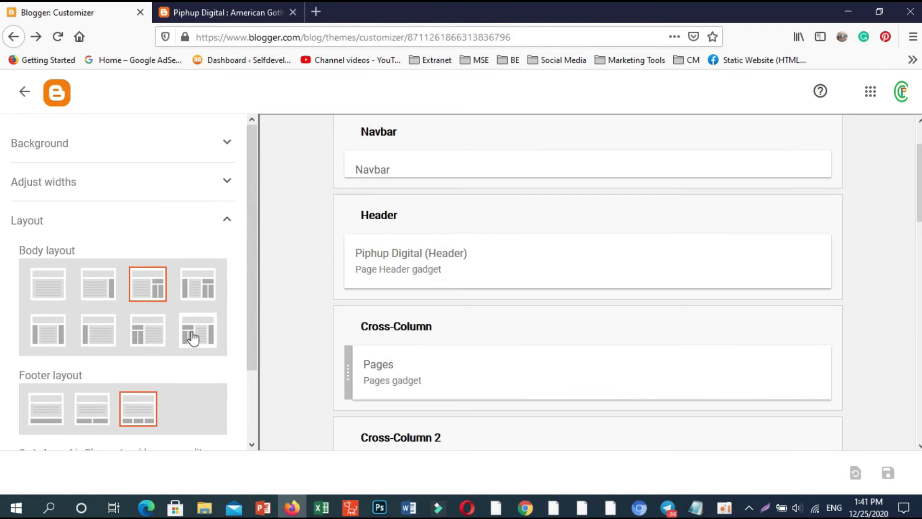
scroll(172, 321, down, 2)
scroll(171, 317, up, 2)
click(222, 222)
click(200, 275)
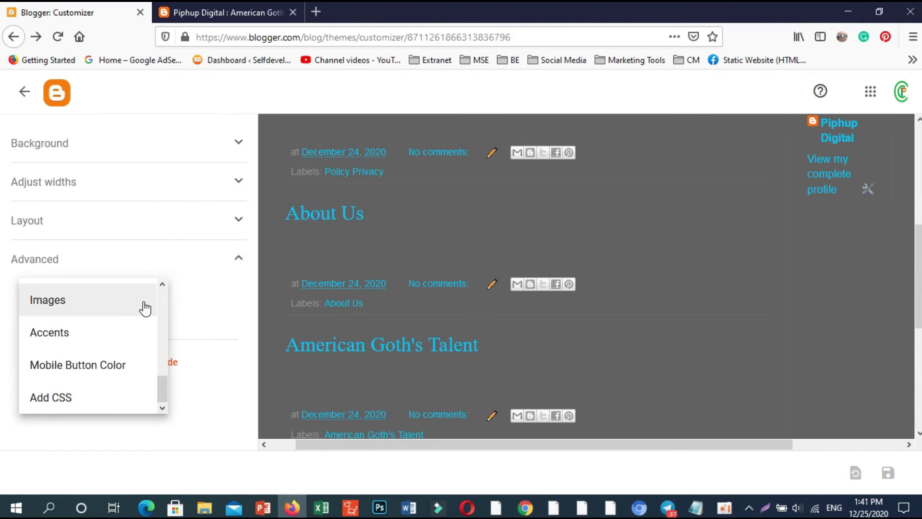
drag(164, 382, 153, 279)
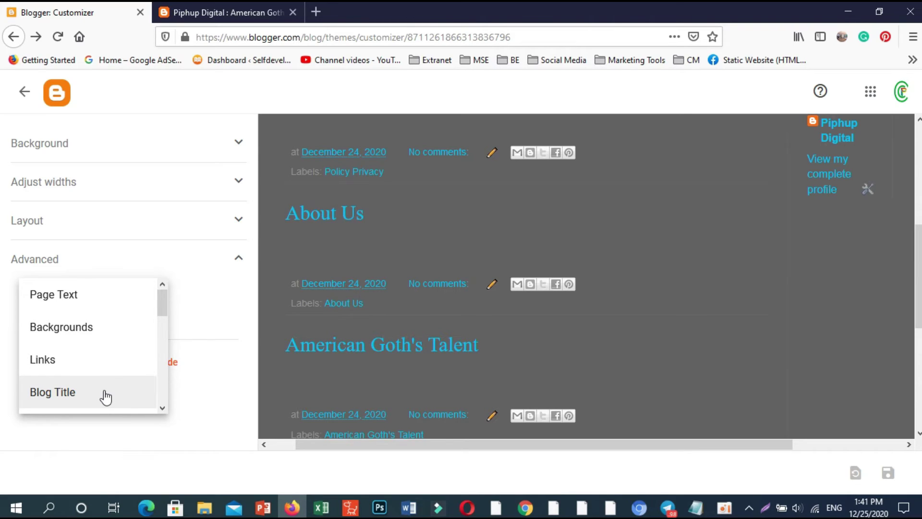
scroll(154, 320, down, 3)
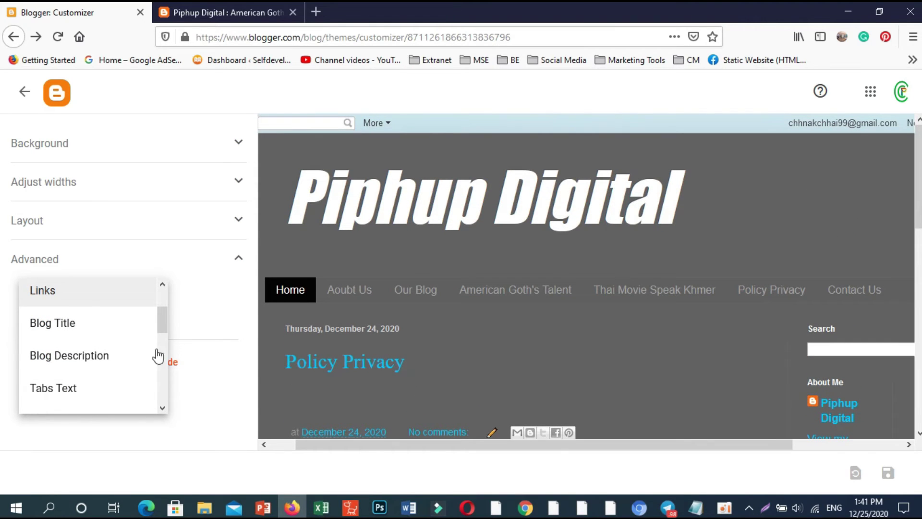
drag(164, 324, 166, 344)
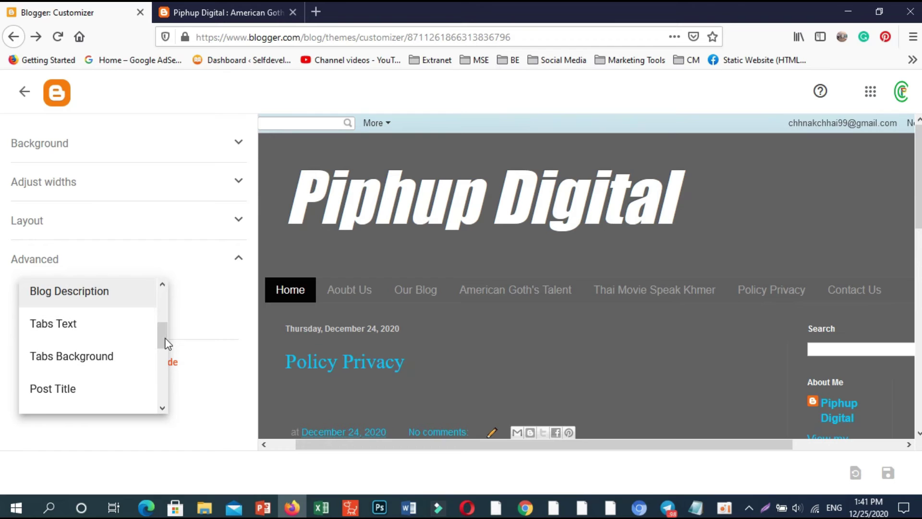
Choose Tabs Text under Advanced and set the tab text colour to white.
click(98, 333)
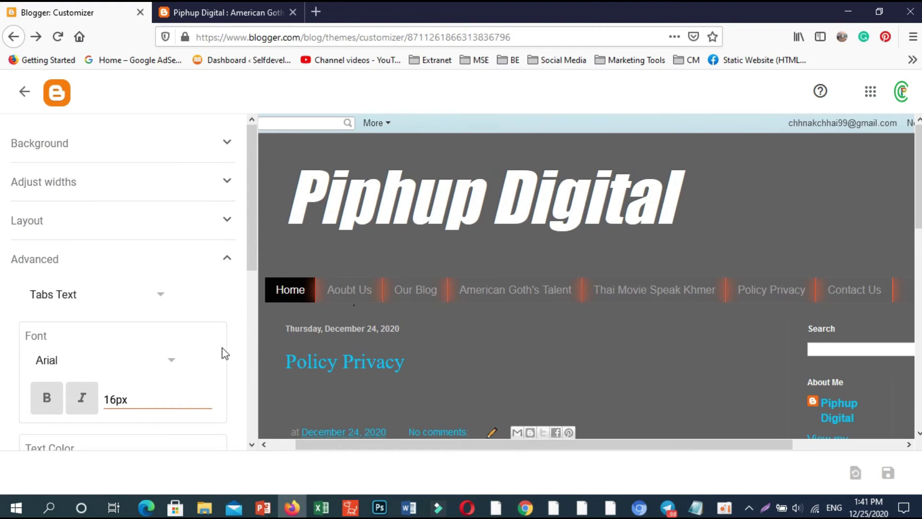
scroll(169, 361, down, 3)
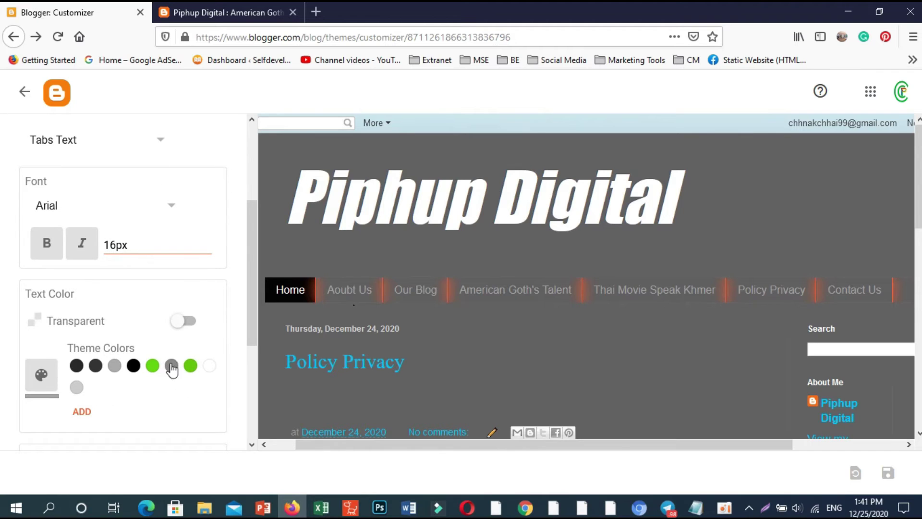
click(190, 367)
click(83, 412)
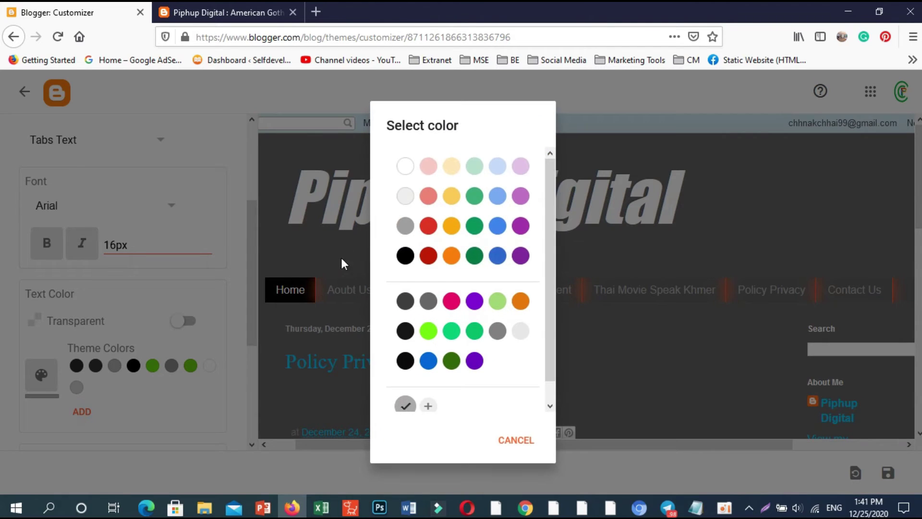
click(406, 172)
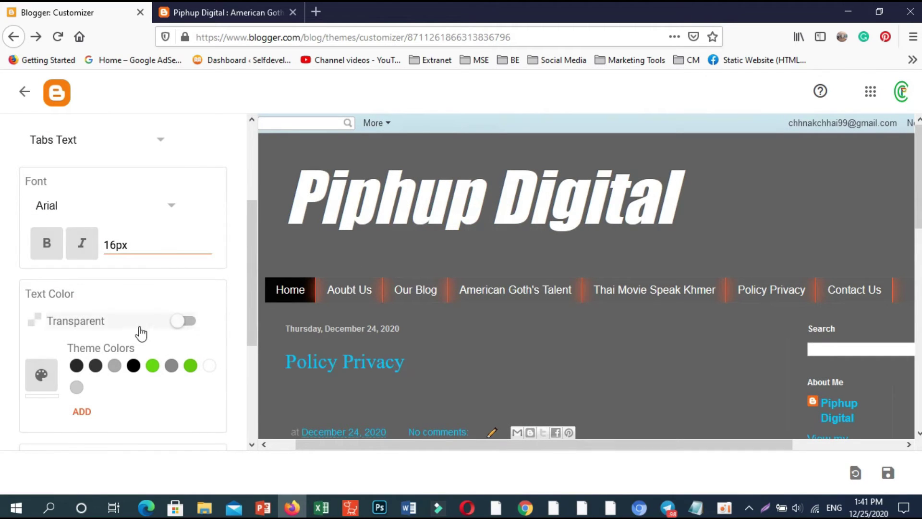
scroll(117, 387, down, 2)
scroll(123, 387, down, 2)
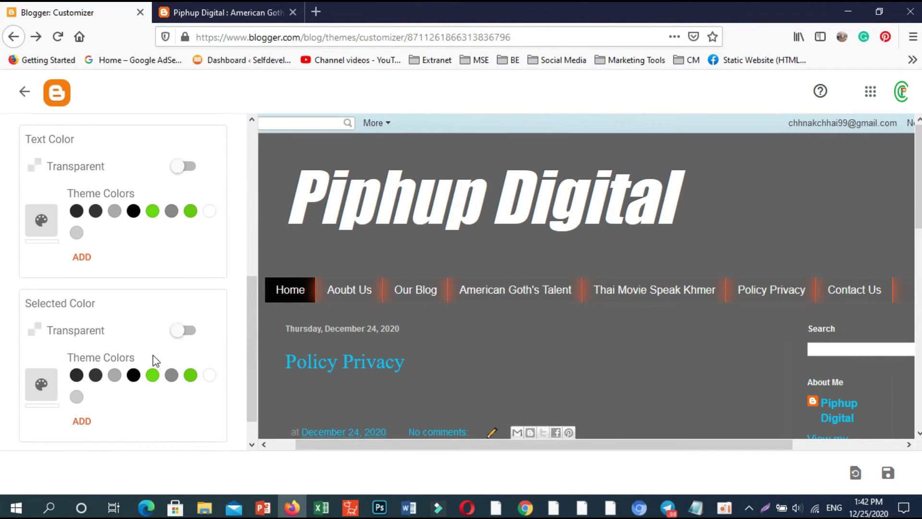
After trying other greens and light grey, set the selected tab text to lime #77ff00.
click(191, 376)
click(82, 420)
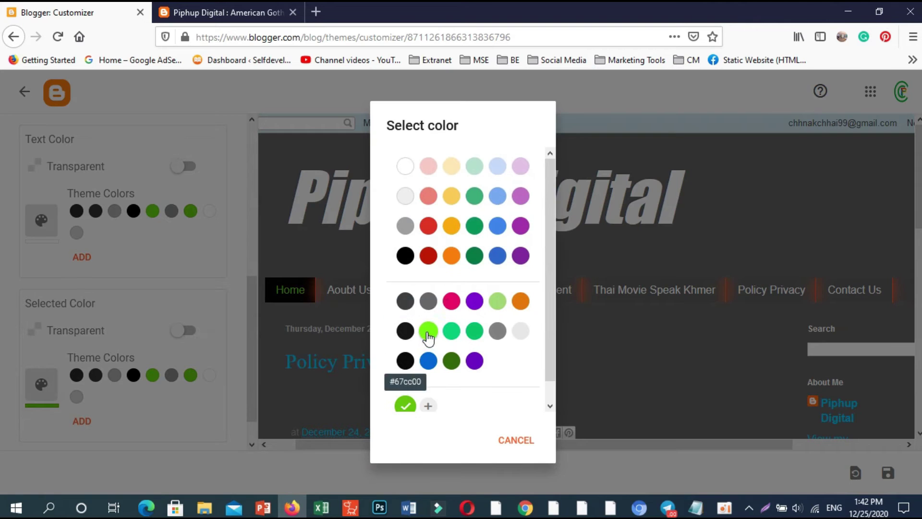
click(428, 330)
click(83, 421)
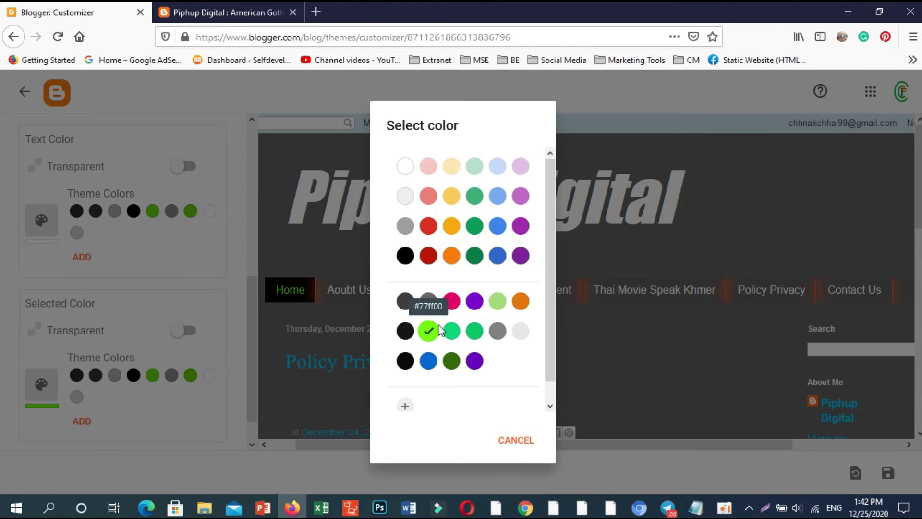
click(453, 331)
scroll(503, 358, down, 3)
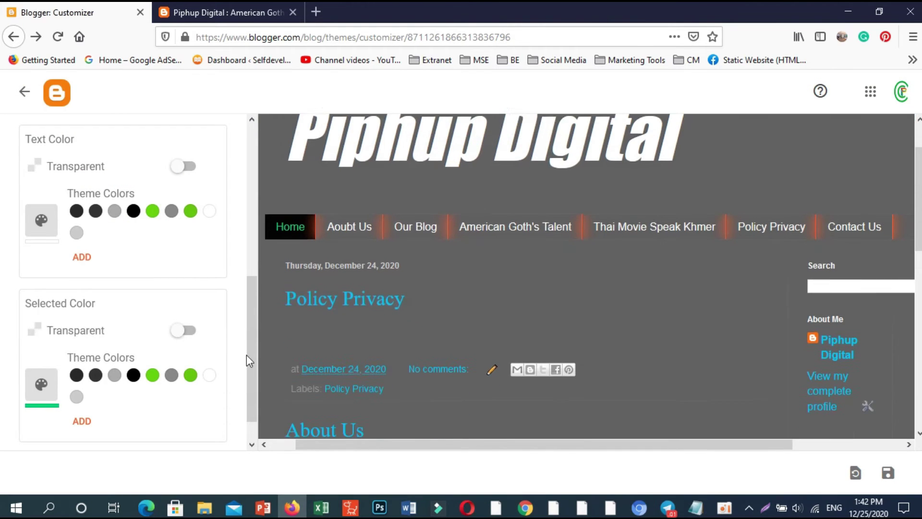
click(76, 396)
click(82, 420)
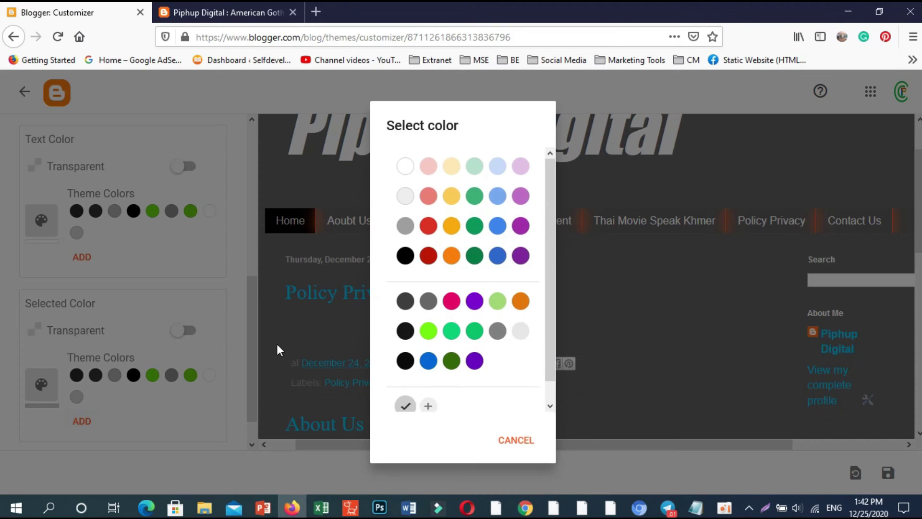
click(422, 331)
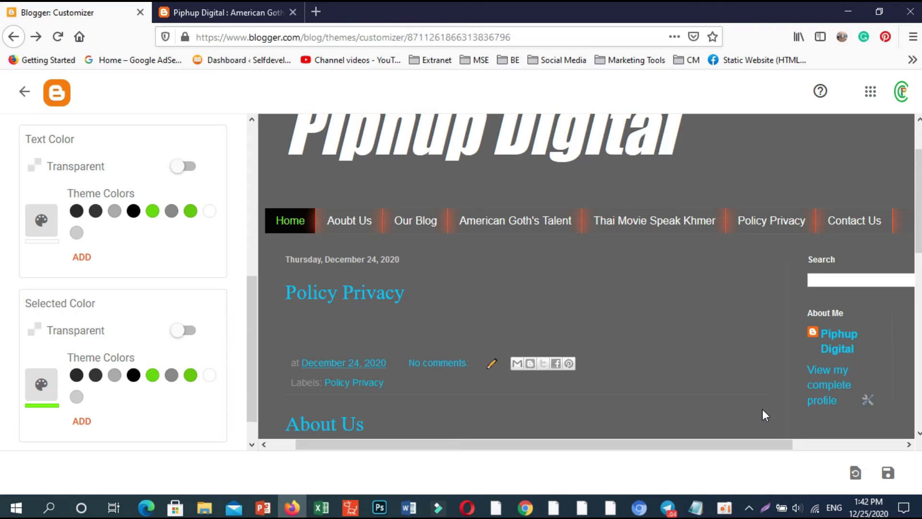
Save the lime selected-tab text colour to the blog.
scroll(762, 407, up, 2)
scroll(640, 287, down, 5)
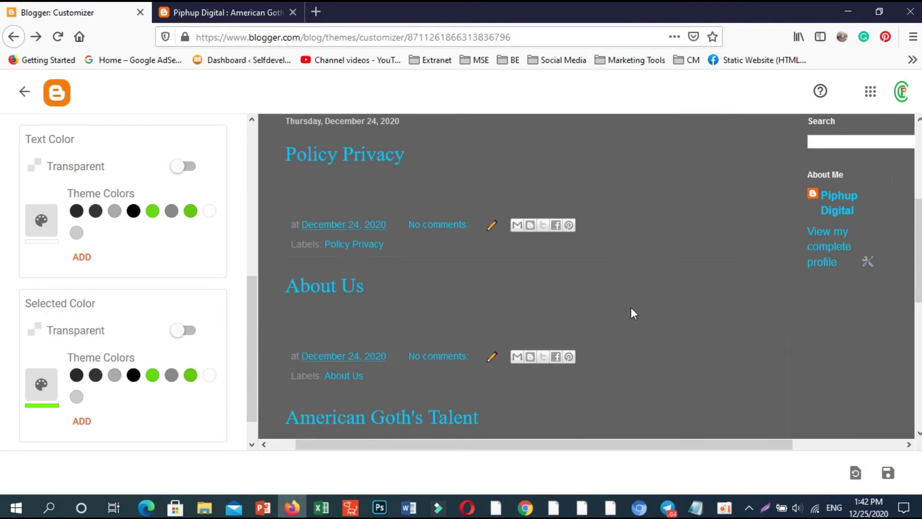
scroll(120, 330, up, 3)
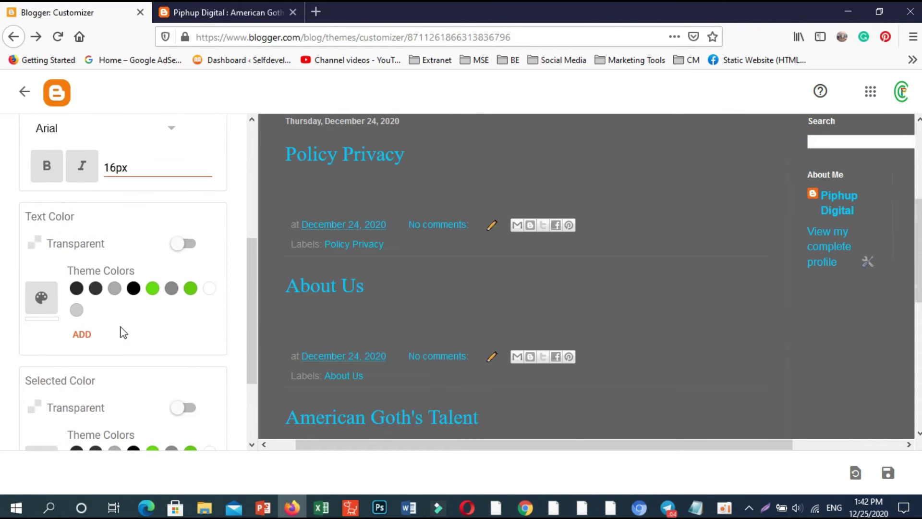
scroll(123, 332, down, 2)
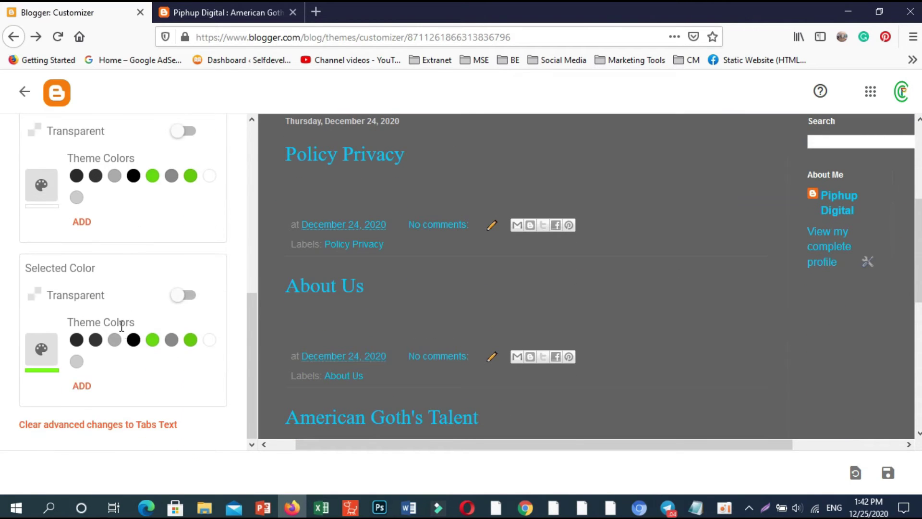
click(887, 473)
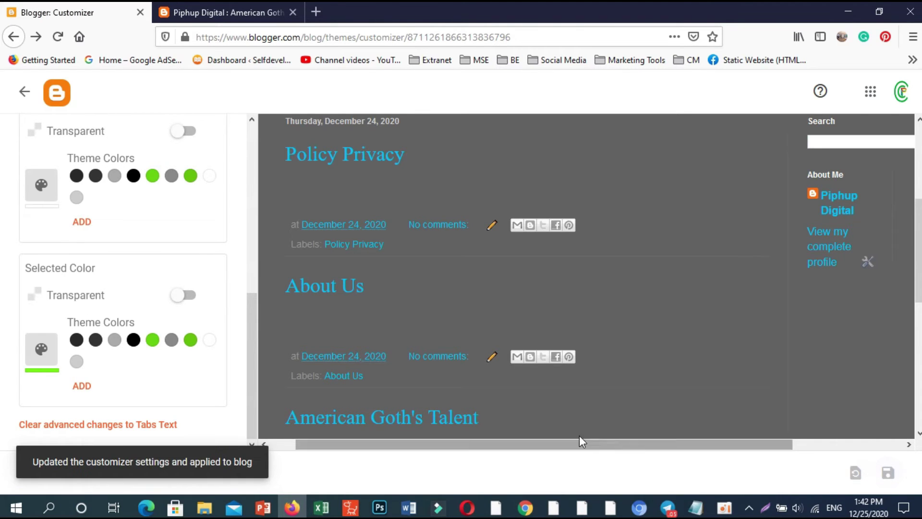
Reload the Piphup Digital blog and open its Home page to see the lime Home tab.
click(250, 12)
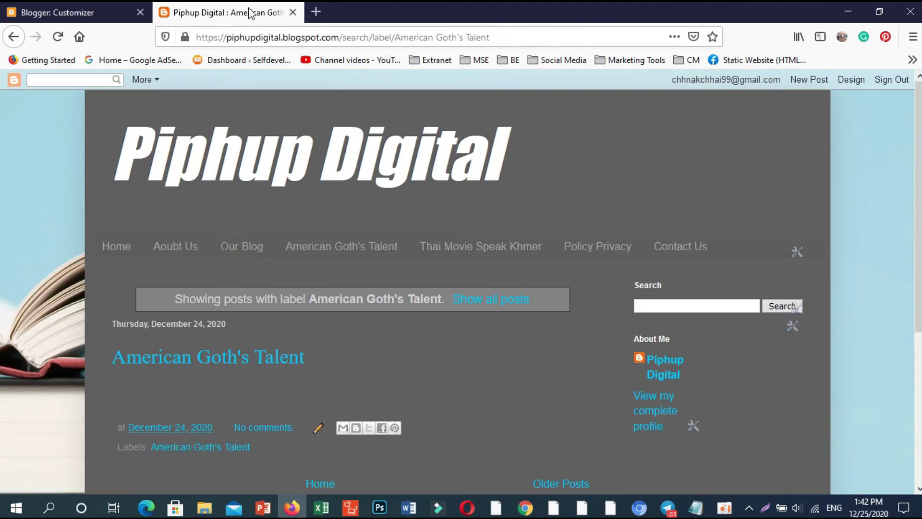
click(58, 36)
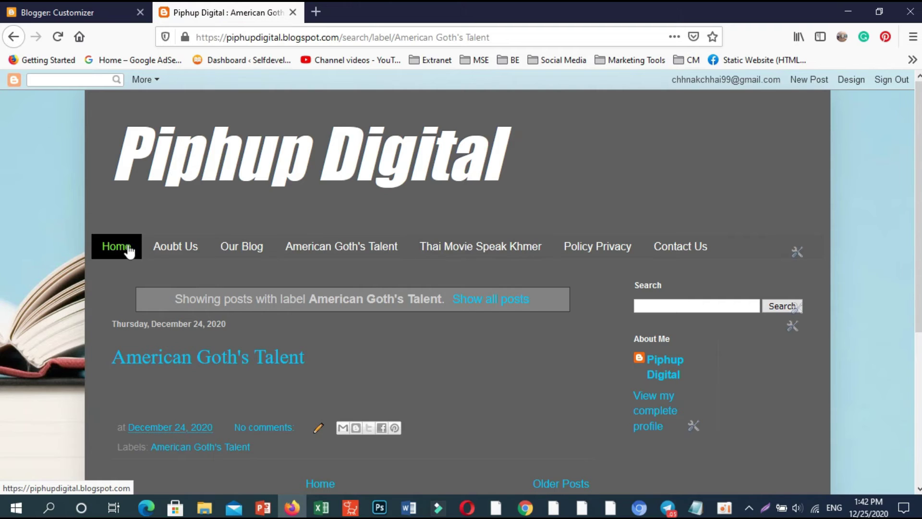
scroll(598, 283, down, 1)
scroll(597, 283, down, 4)
scroll(598, 284, up, 5)
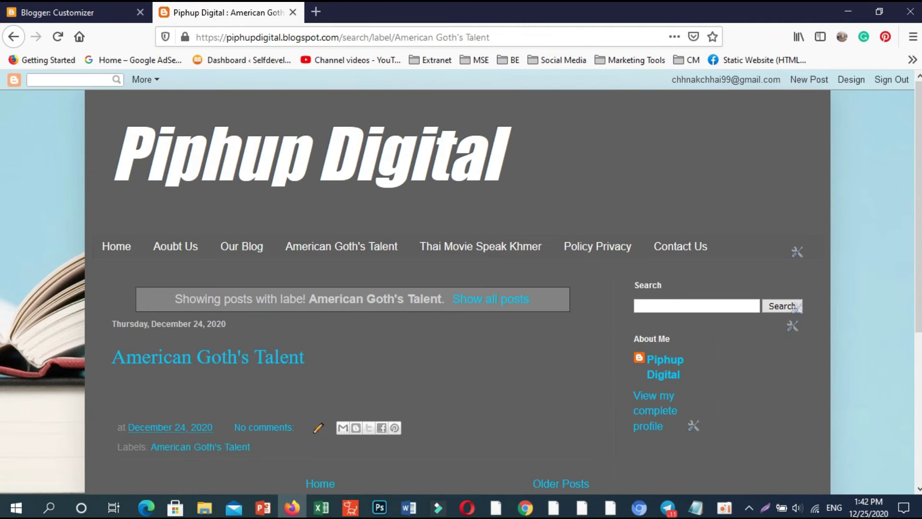
click(132, 247)
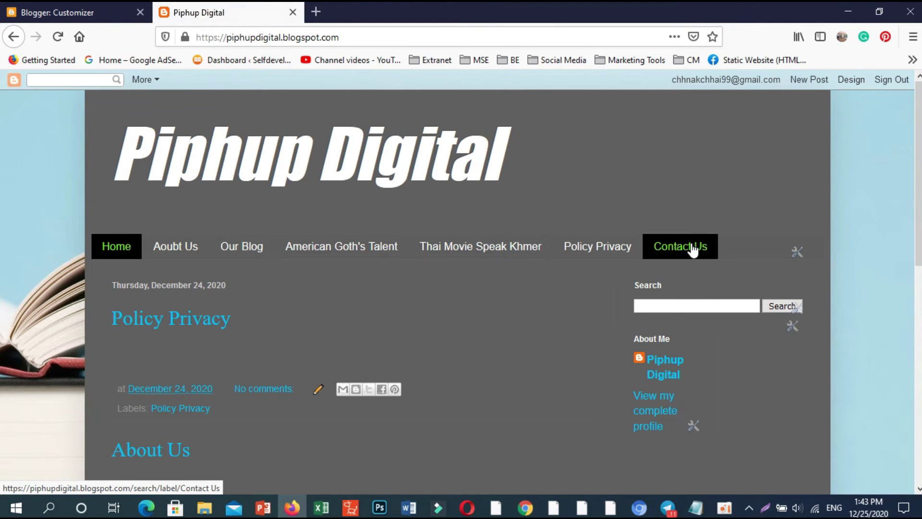
Back in the Customizer, select Tabs Background from the Advanced element list.
click(97, 7)
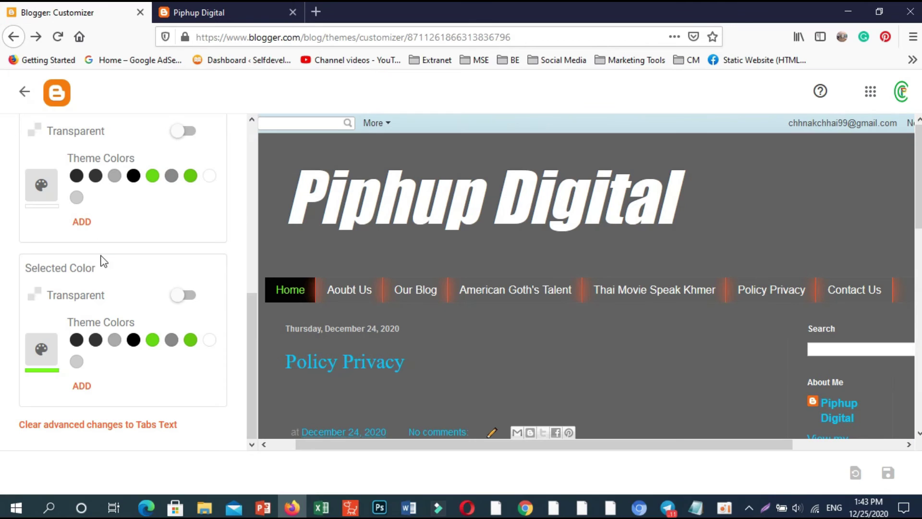
scroll(101, 262, up, 4)
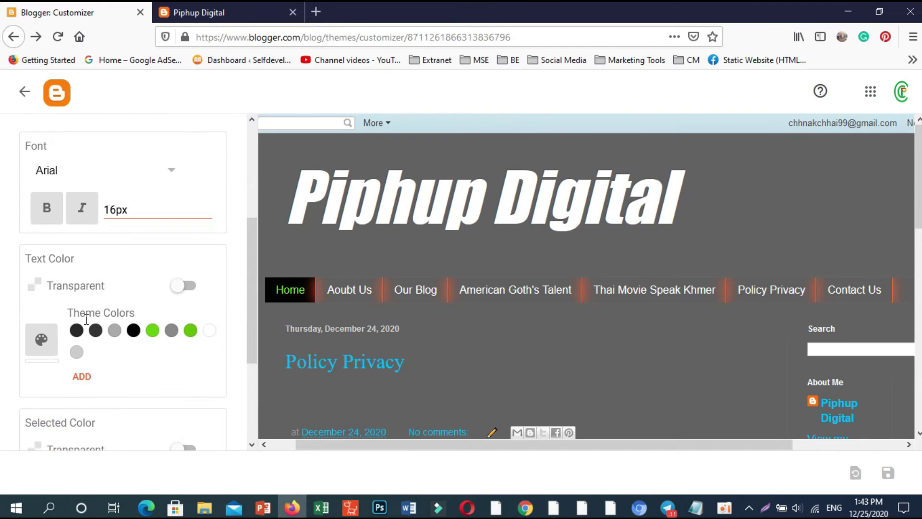
scroll(86, 319, down, 3)
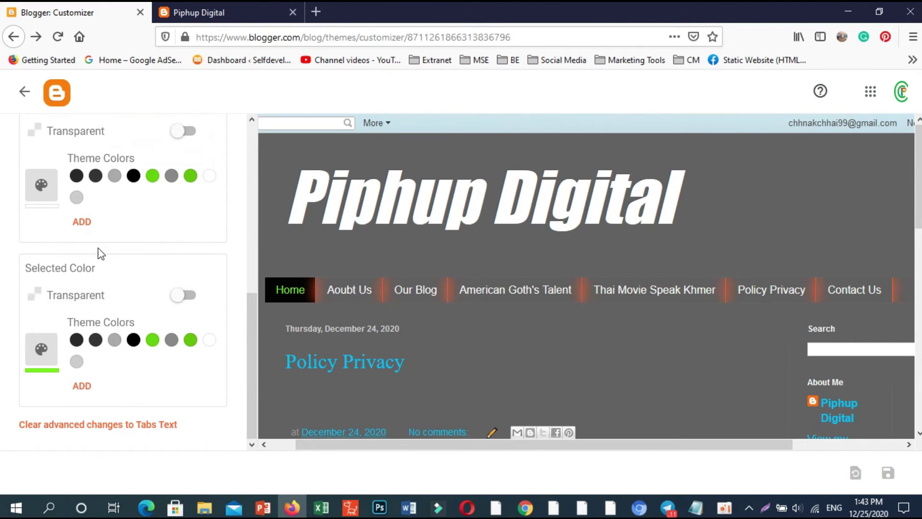
scroll(104, 211, up, 3)
scroll(132, 194, up, 2)
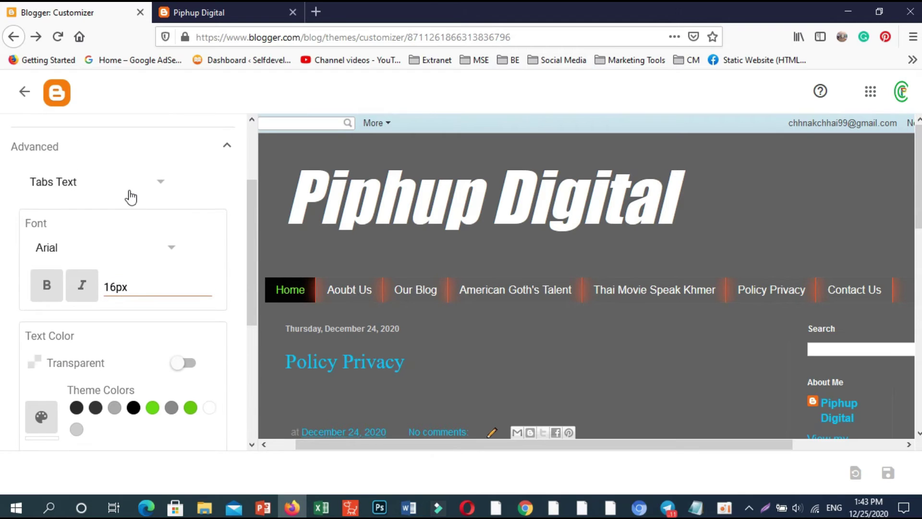
click(160, 184)
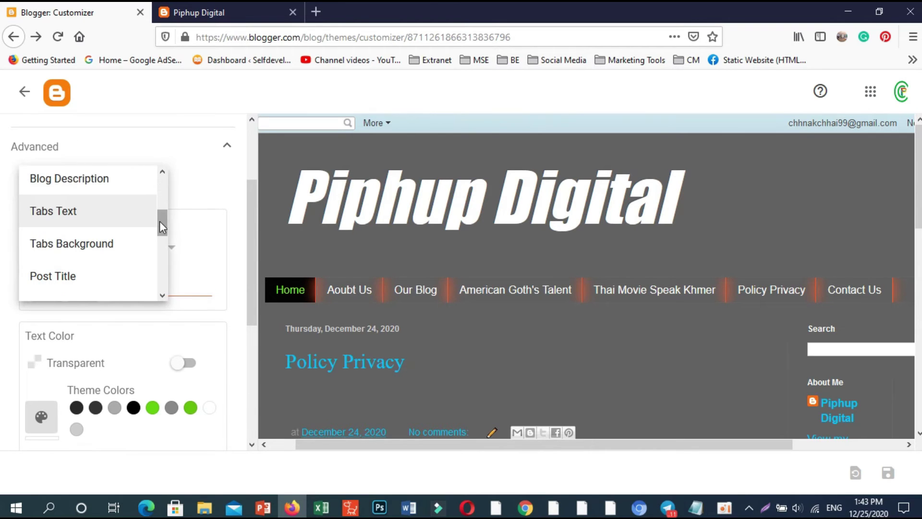
drag(159, 221, 157, 232)
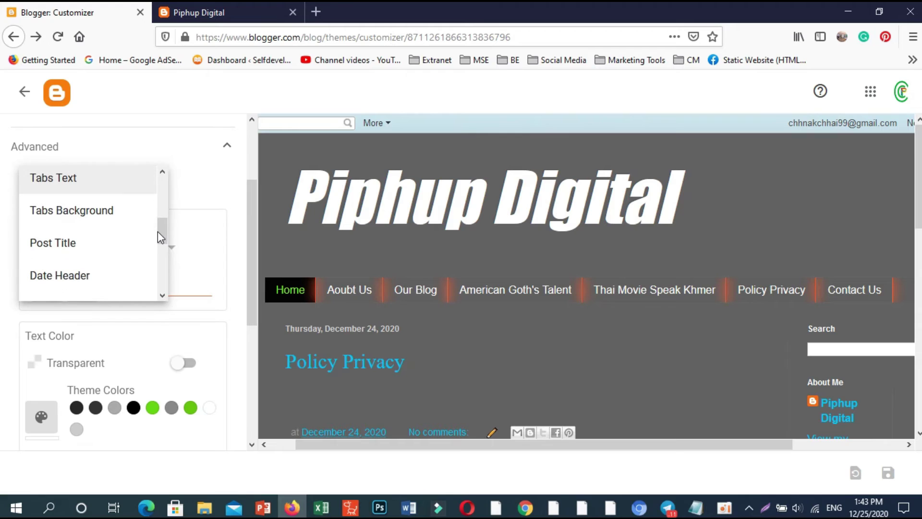
click(124, 211)
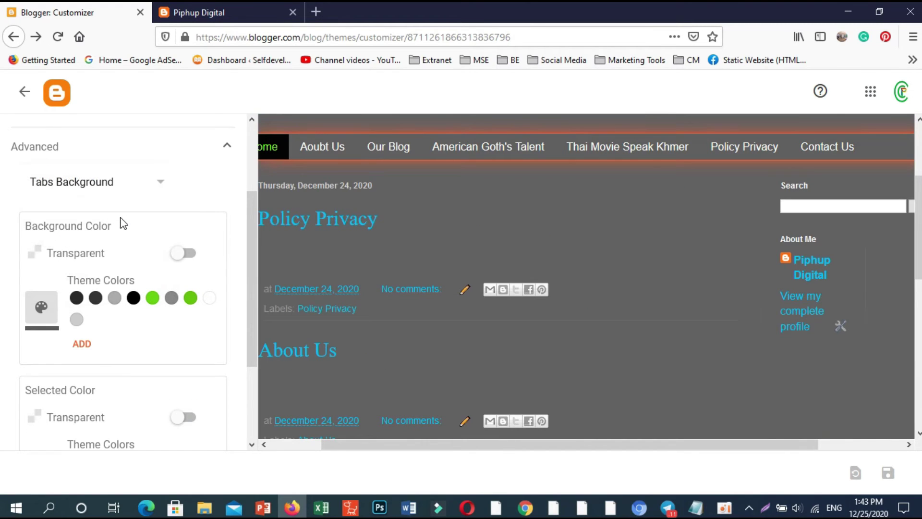
After trying several greens and a blue, set the tabs background to green #41B375 and save.
click(152, 298)
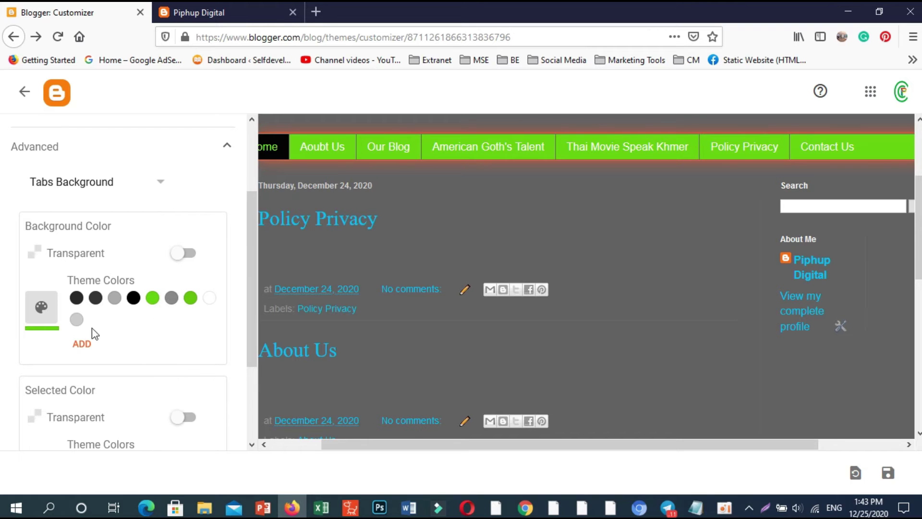
click(82, 343)
click(450, 329)
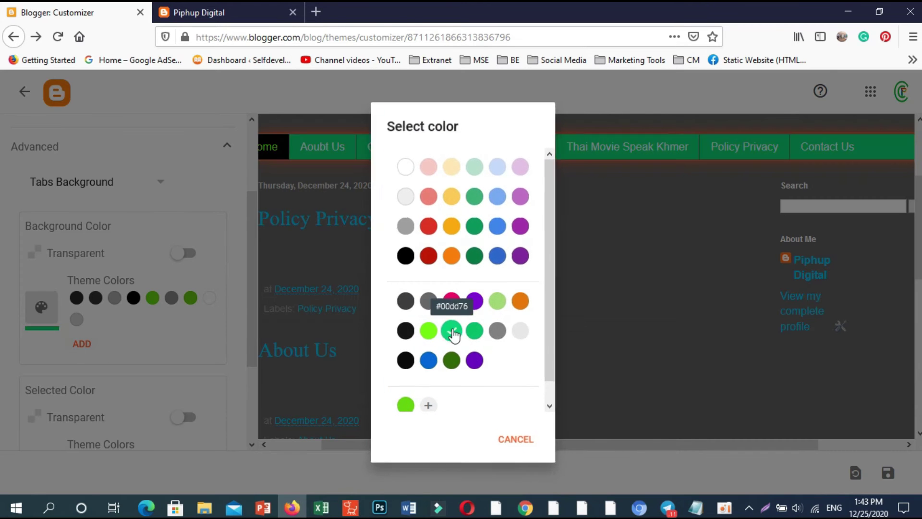
click(84, 343)
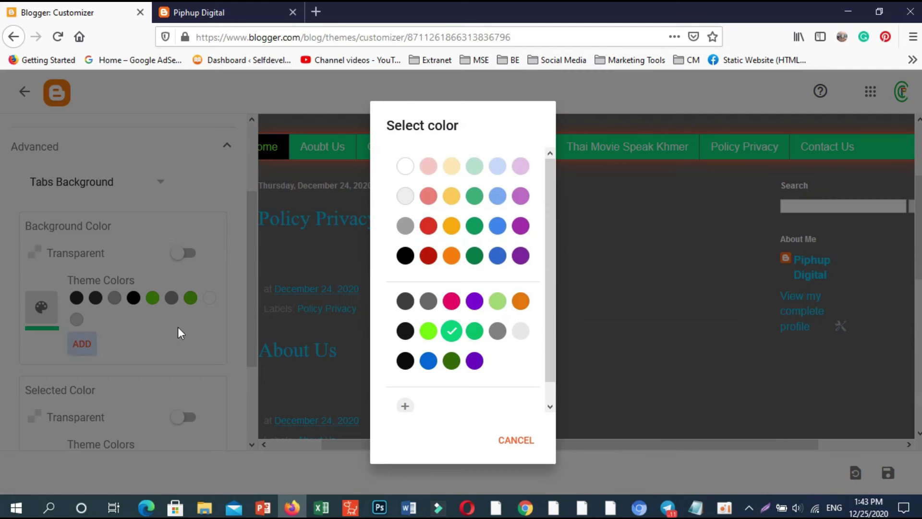
click(449, 329)
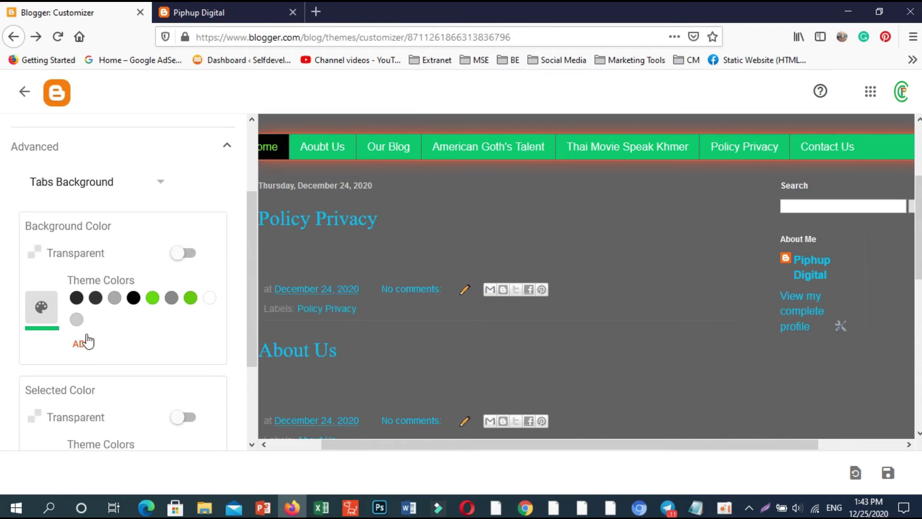
click(85, 342)
click(430, 359)
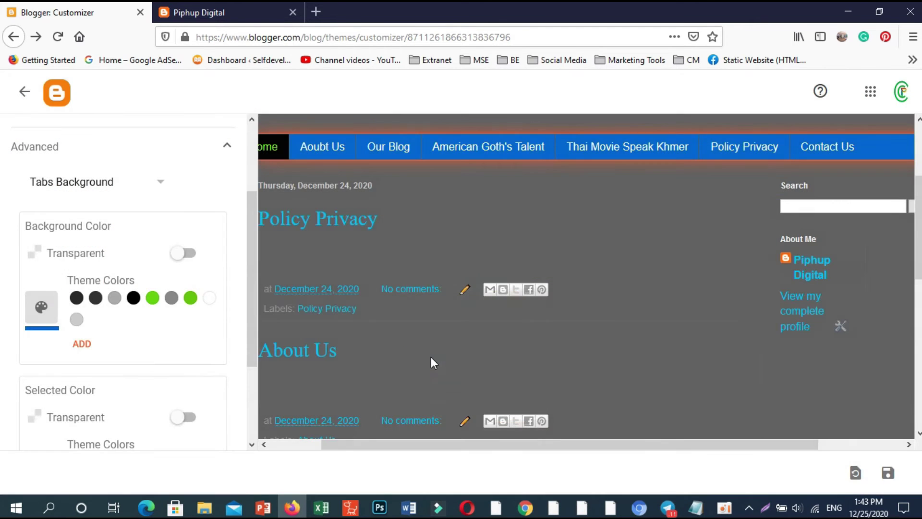
click(82, 343)
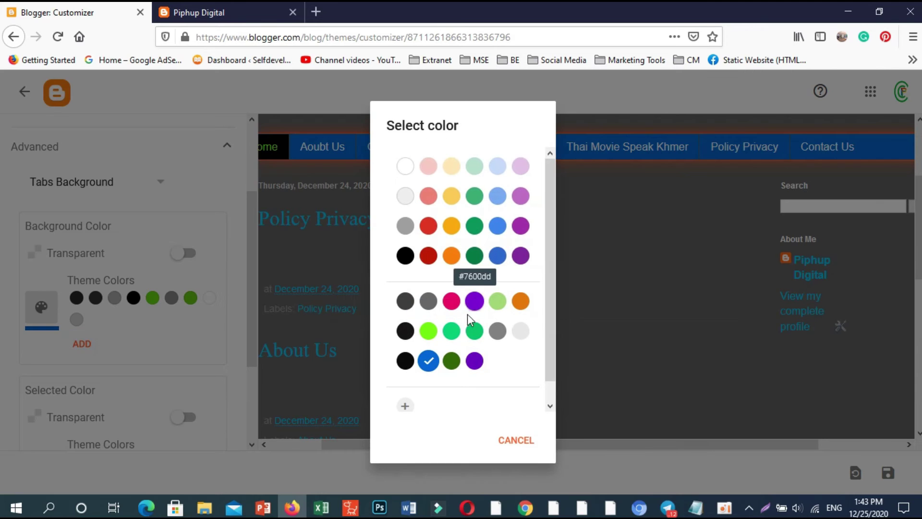
click(495, 302)
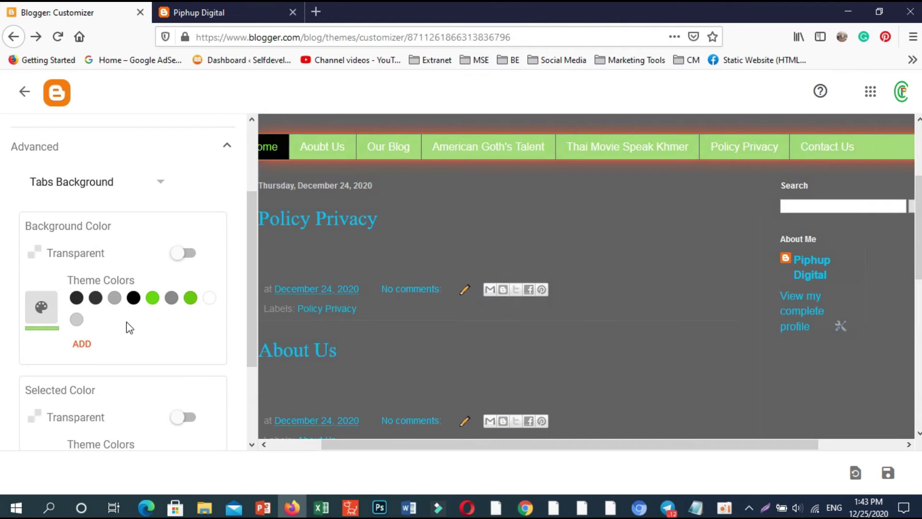
click(83, 343)
click(427, 330)
click(82, 342)
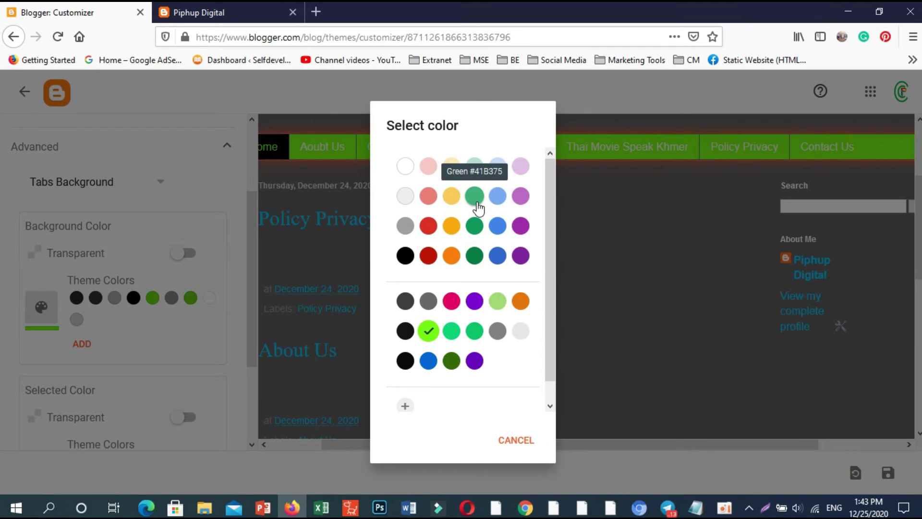
click(476, 222)
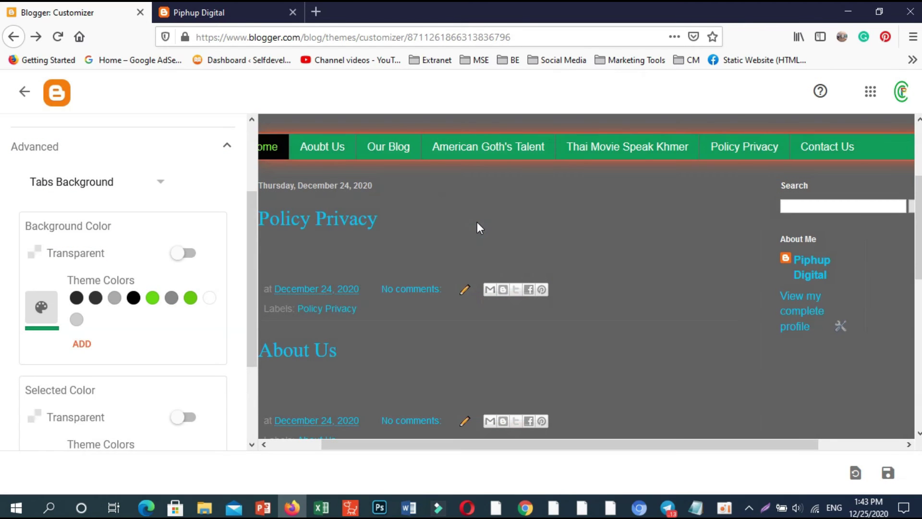
click(888, 472)
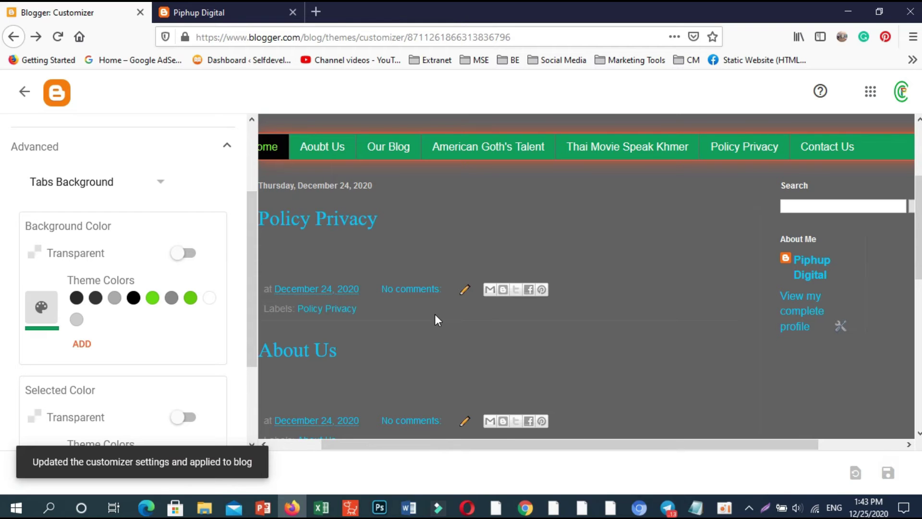
click(197, 13)
click(58, 37)
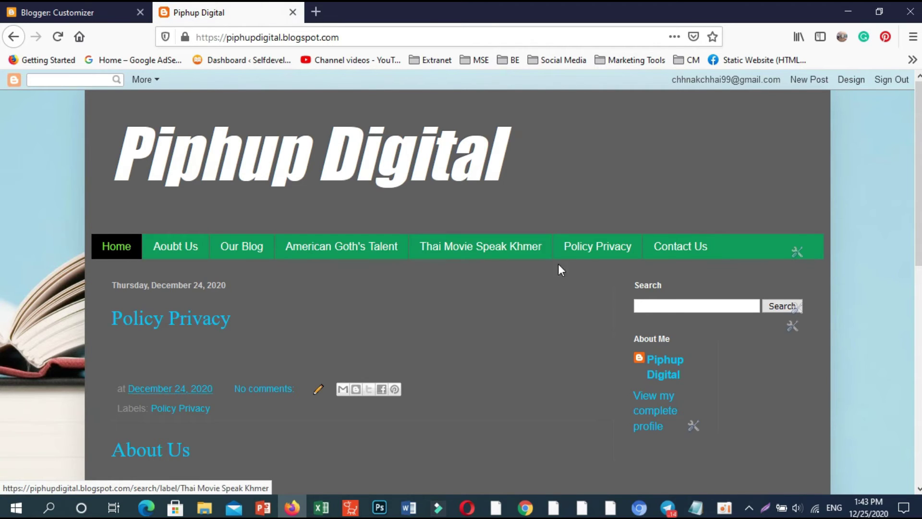
click(160, 254)
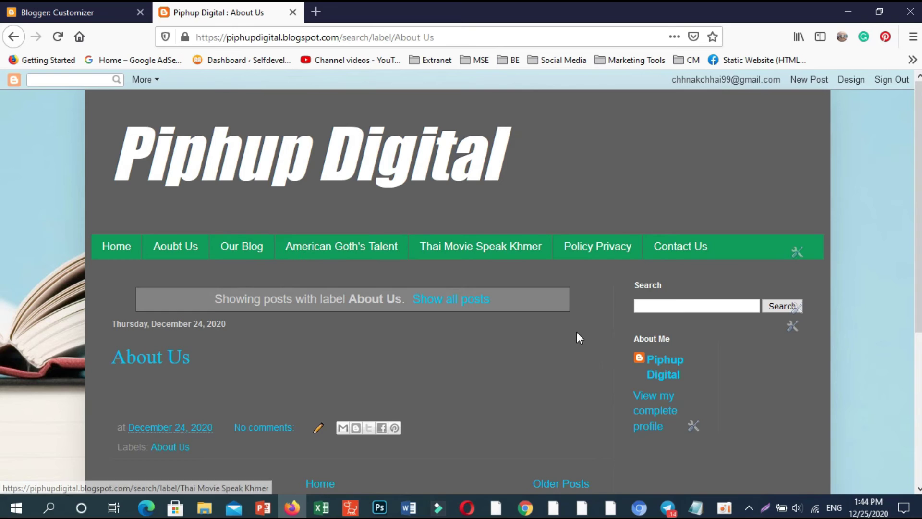
scroll(477, 324, down, 4)
scroll(477, 325, up, 4)
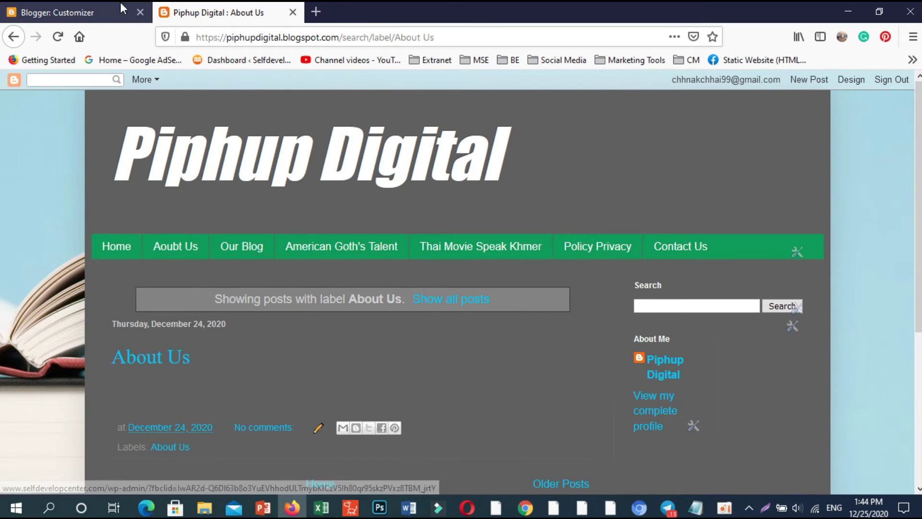
click(96, 12)
scroll(149, 218, down, 3)
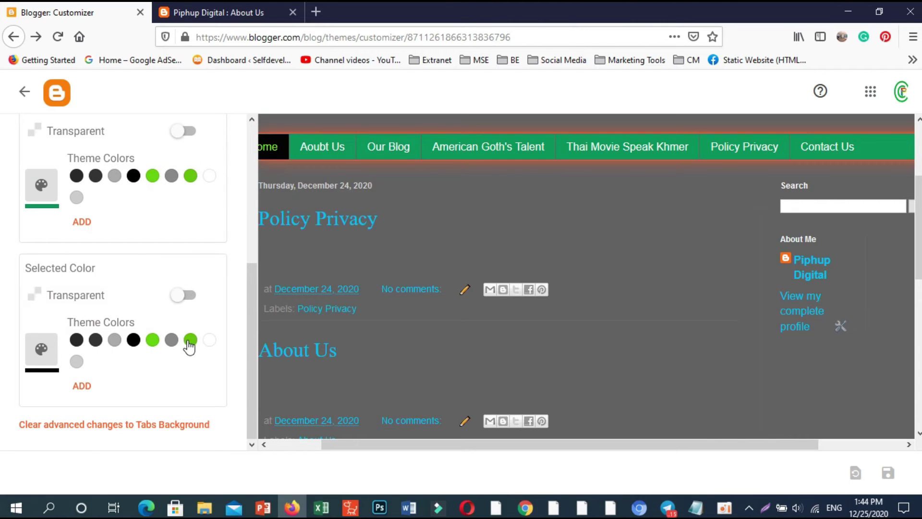
Set the selected tab colour to magenta, save, and reload the live blog to check.
click(81, 387)
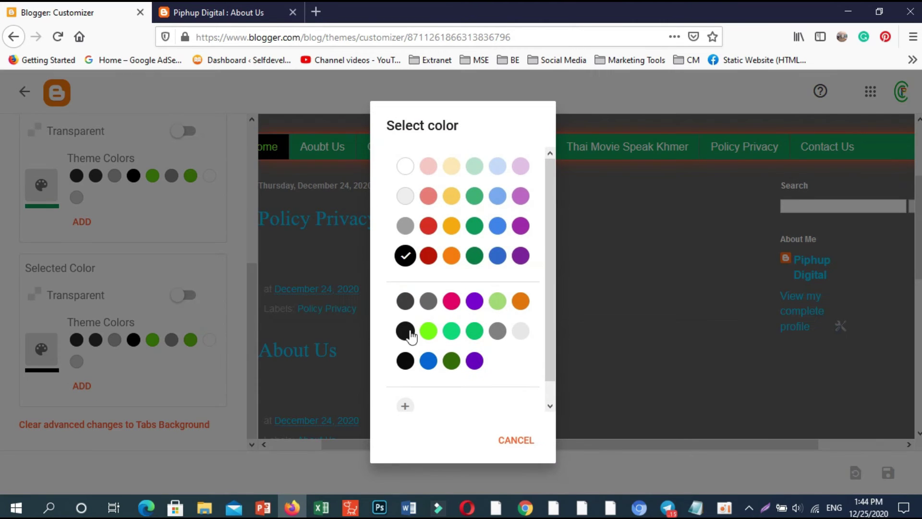
click(451, 300)
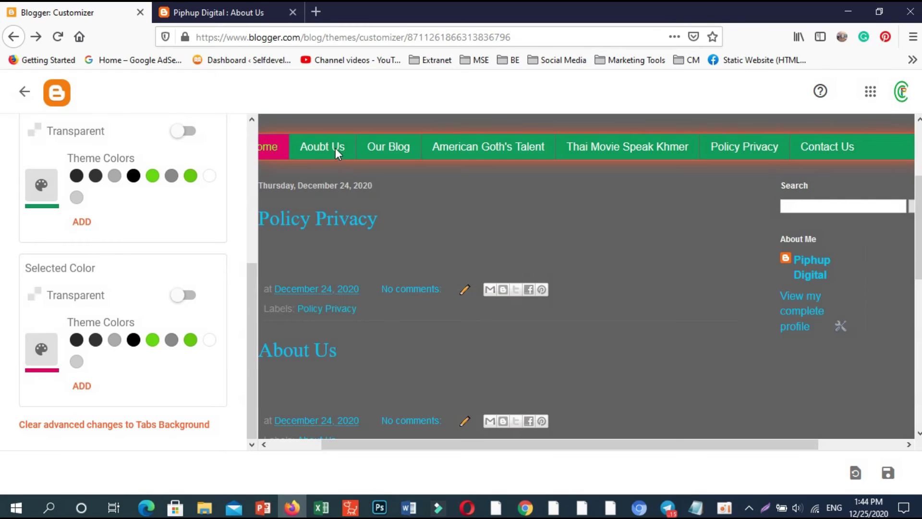
click(888, 473)
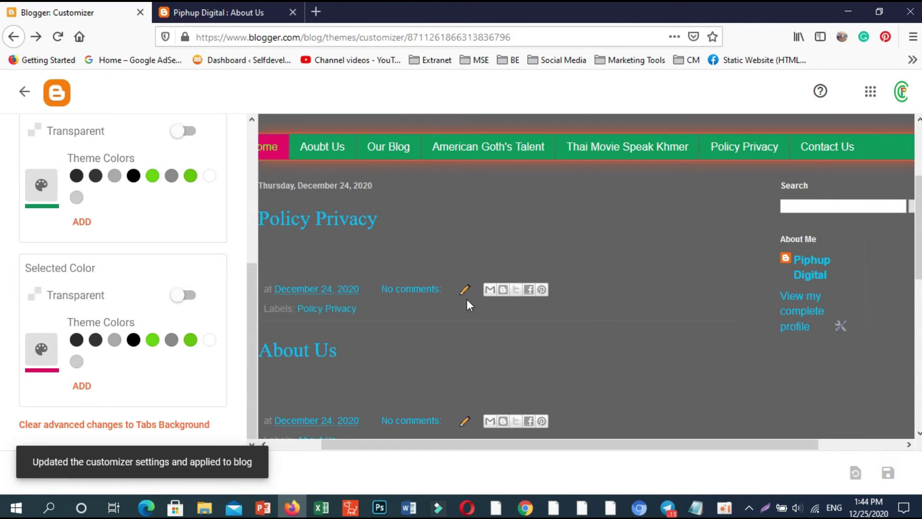
click(244, 15)
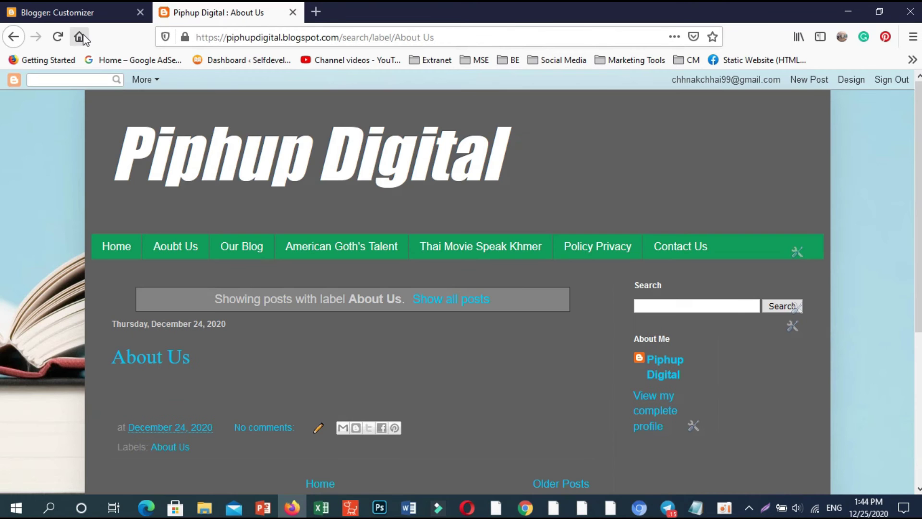
click(58, 36)
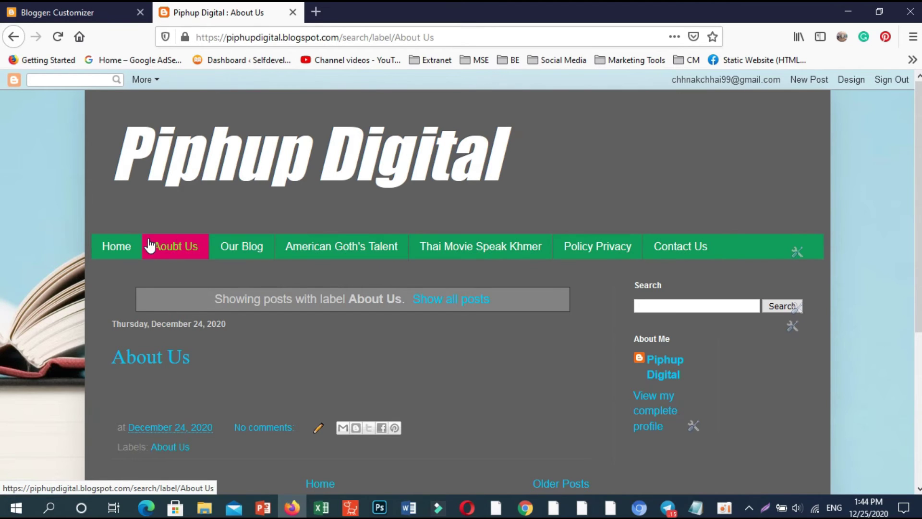
Back in the theme customizer, collapse the advanced colour, width and layout option sections.
click(107, 19)
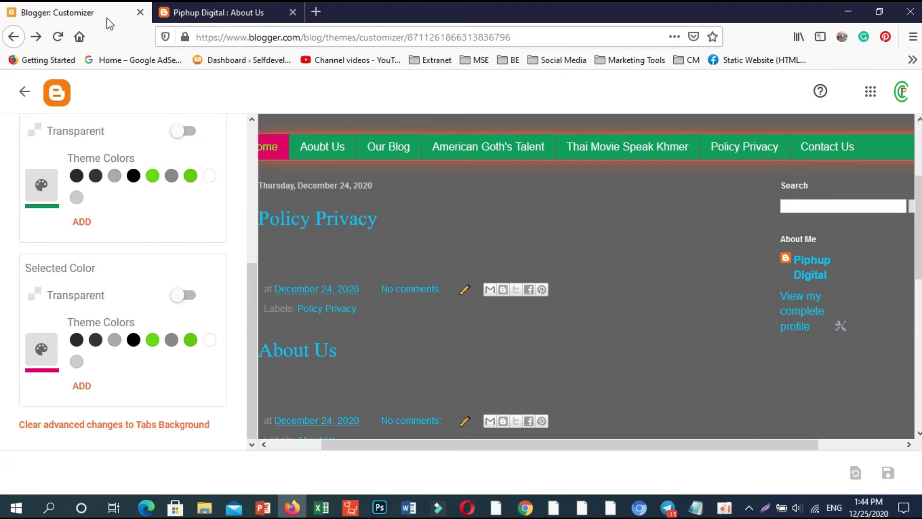
scroll(186, 227, up, 5)
scroll(185, 237, down, 3)
scroll(187, 239, up, 3)
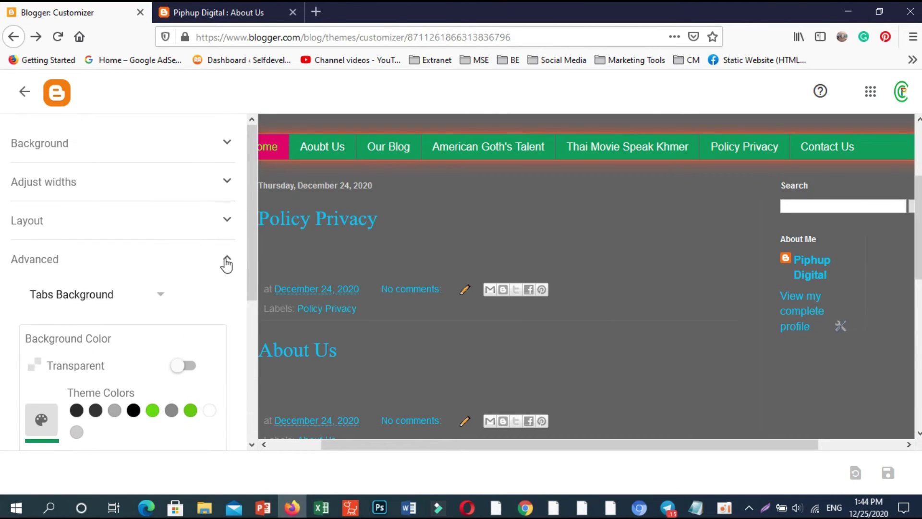
scroll(227, 264, down, 2)
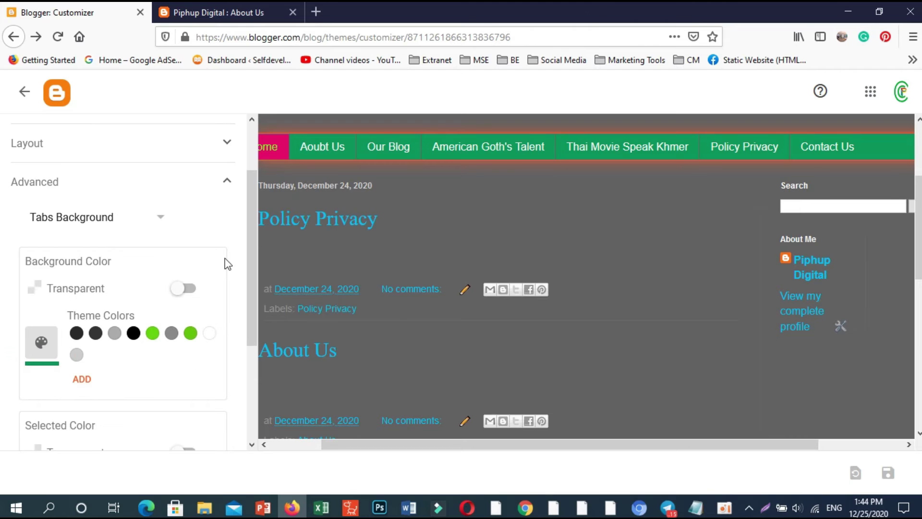
scroll(228, 187, up, 2)
click(227, 185)
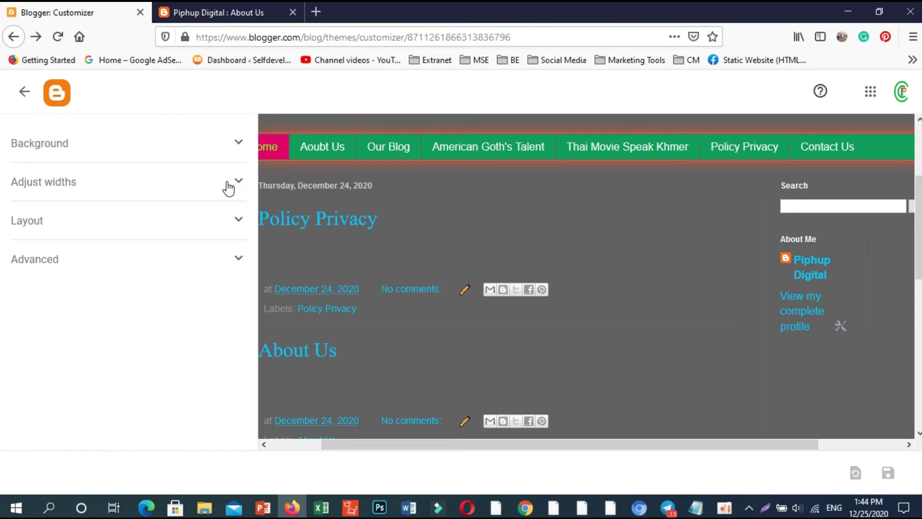
click(227, 186)
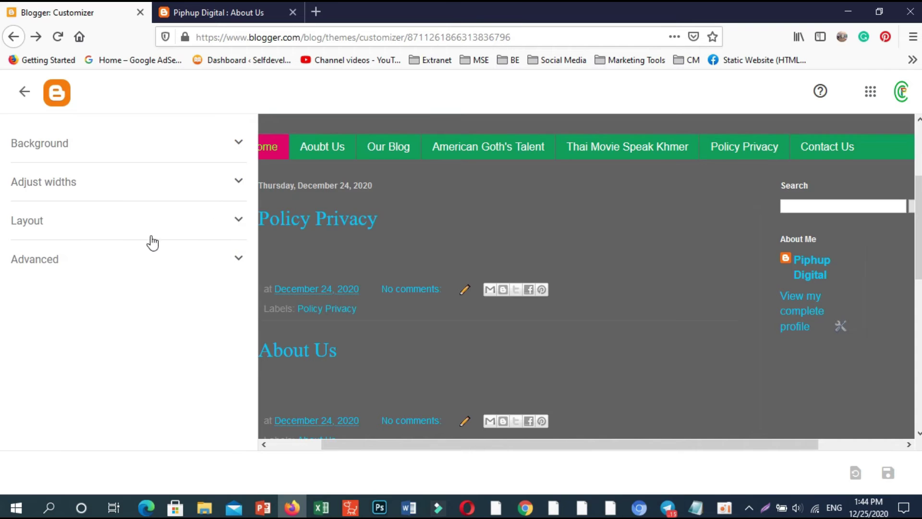
click(239, 222)
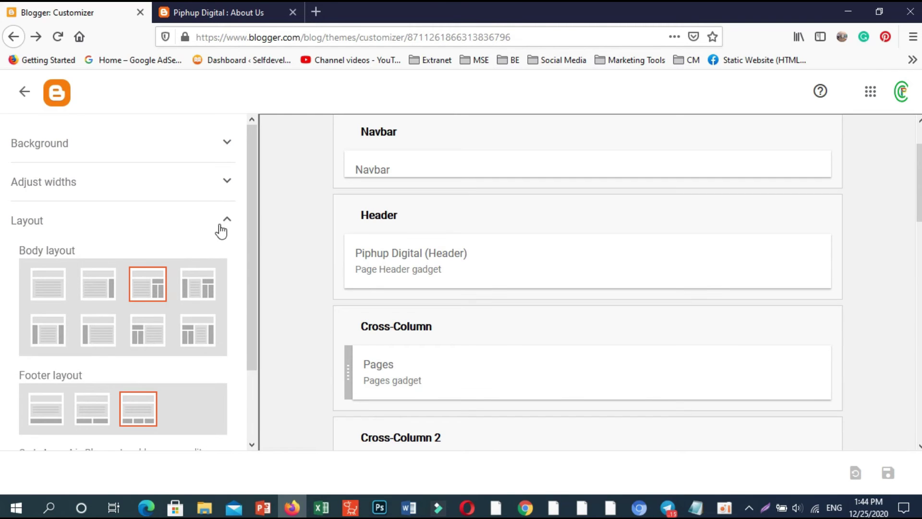
click(234, 222)
Expand the Advanced colour options and pick Blog Description from the element list.
click(231, 261)
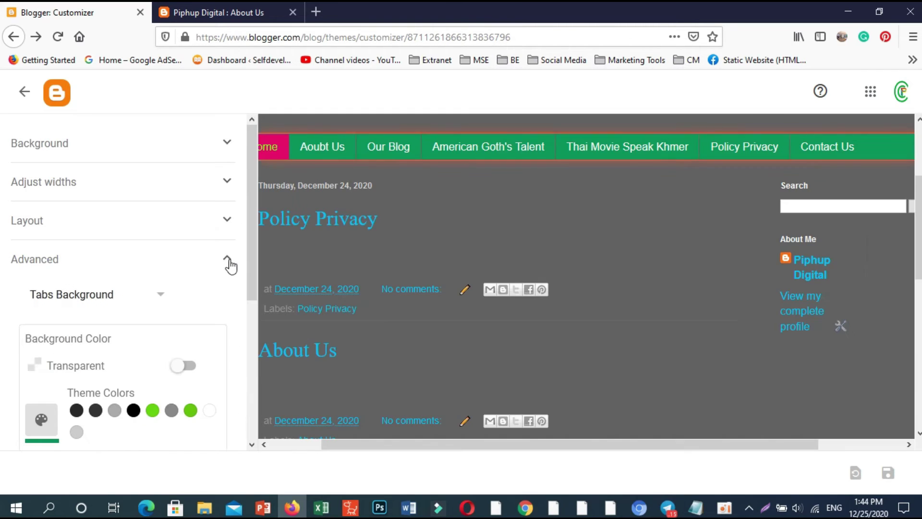
scroll(233, 263, down, 2)
click(146, 230)
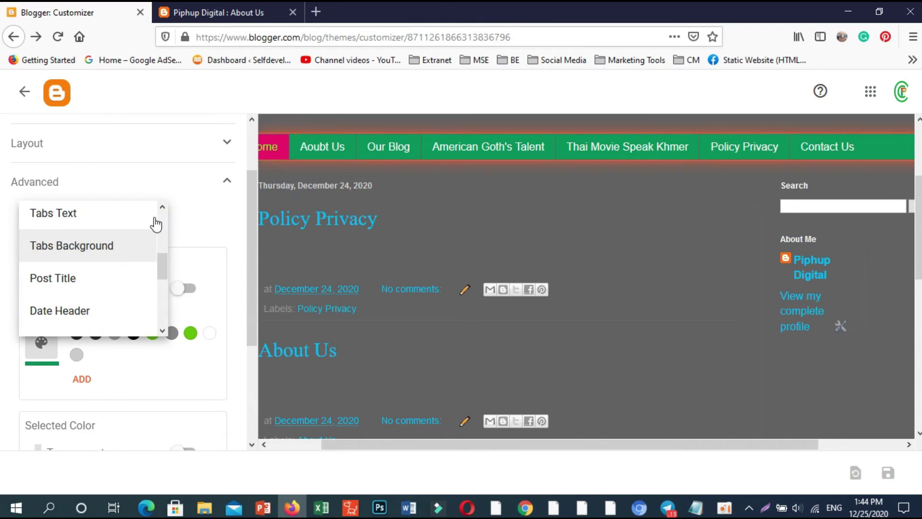
drag(164, 273, 155, 251)
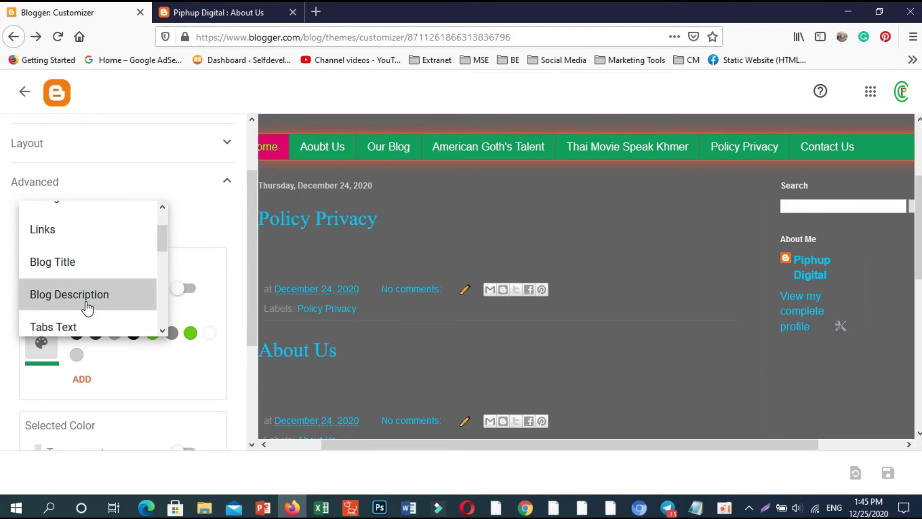
click(60, 302)
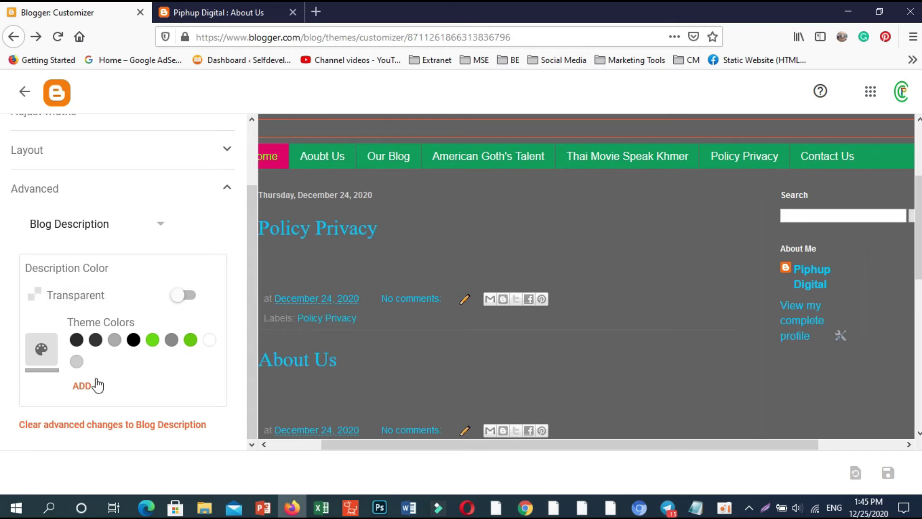
Give the blog description a new theme colour, switch the element list to Backgrounds, and save.
click(151, 342)
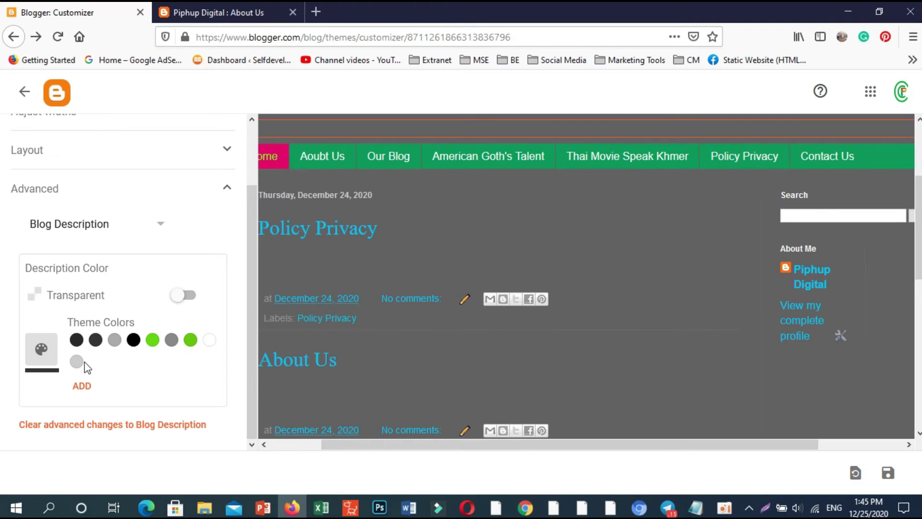
mouse_move(255, 273)
mouse_down()
mouse_move(253, 221)
mouse_move(252, 270)
mouse_up()
click(154, 228)
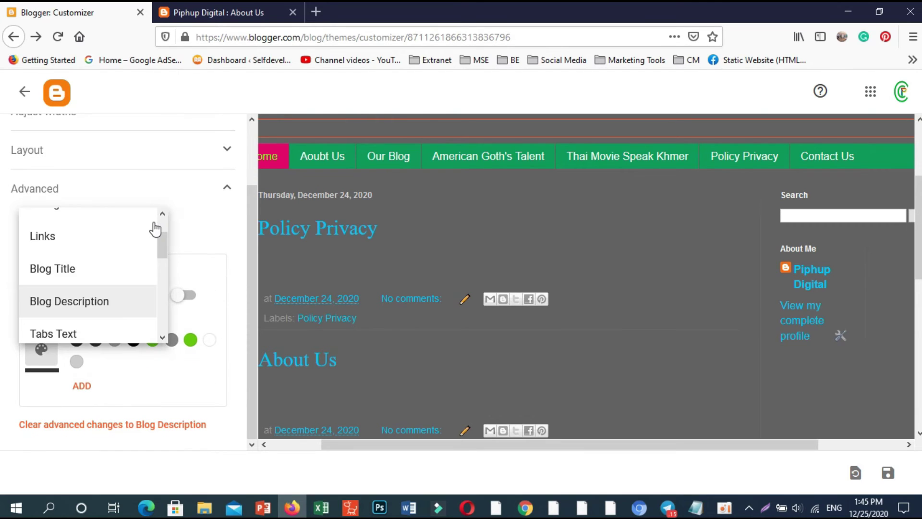
mouse_move(164, 247)
mouse_down()
mouse_move(161, 325)
mouse_move(174, 238)
mouse_up()
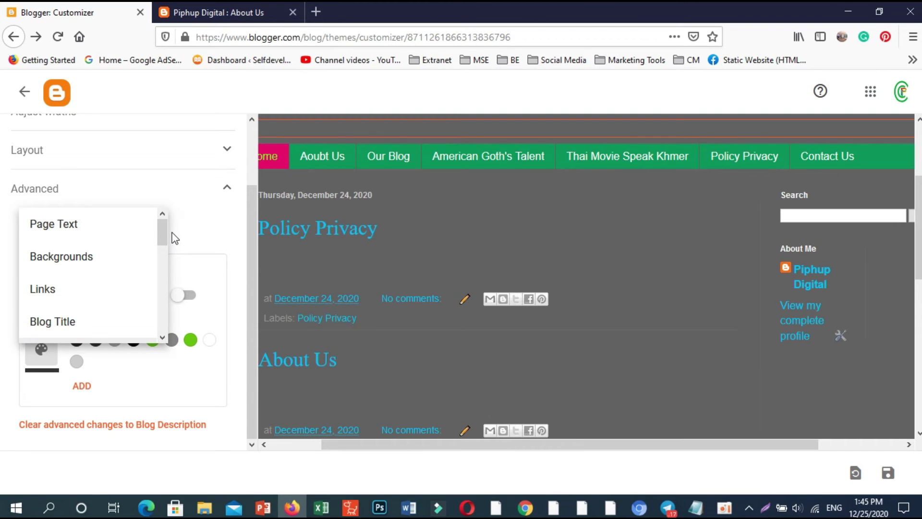
click(79, 263)
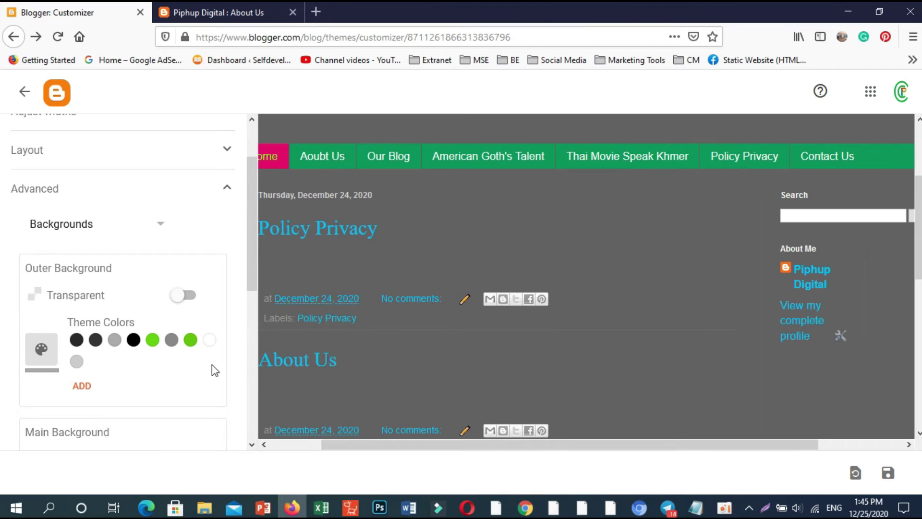
click(878, 468)
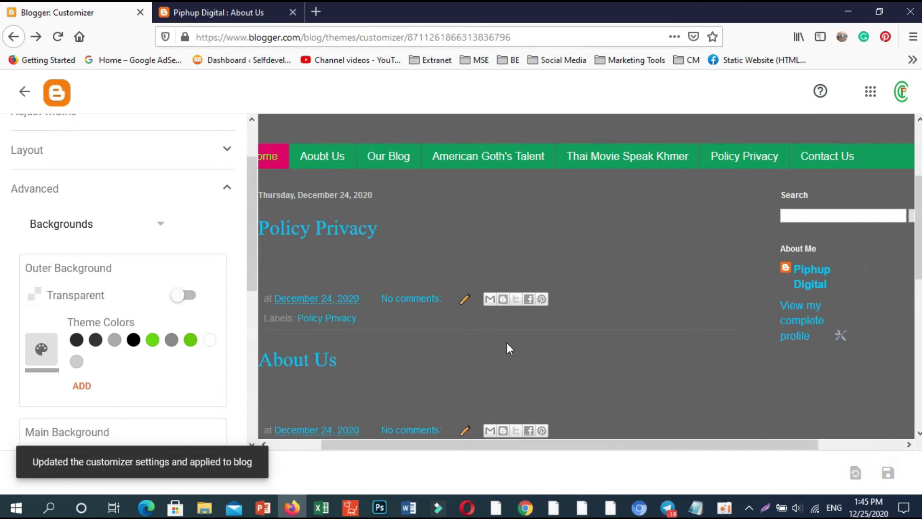
Reload the live blog and scroll through its home page to check the new colours.
click(230, 11)
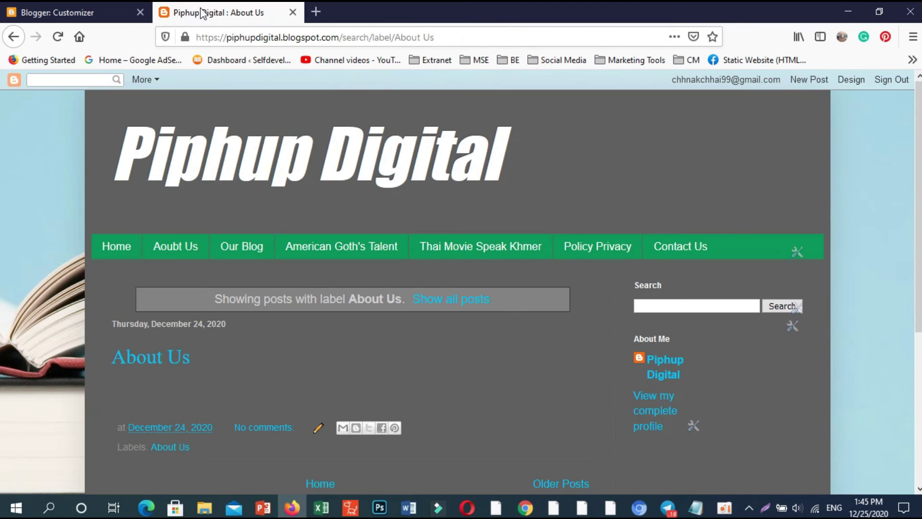
click(58, 39)
scroll(424, 339, down, 3)
scroll(425, 339, up, 3)
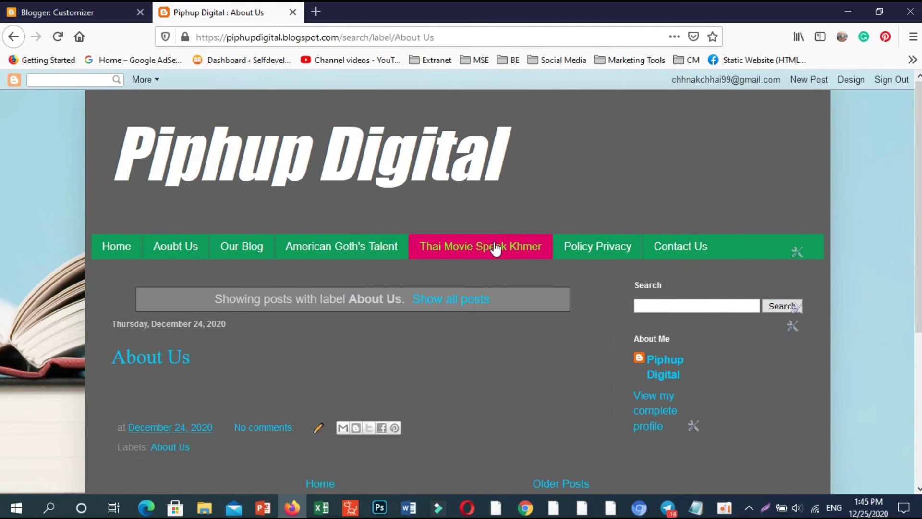
scroll(487, 339, down, 3)
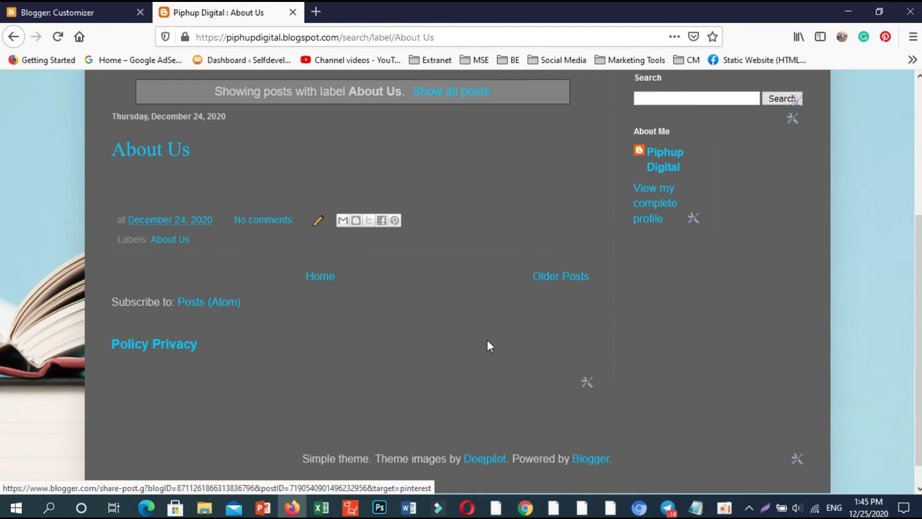
scroll(488, 340, up, 3)
scroll(488, 341, down, 3)
scroll(489, 340, up, 3)
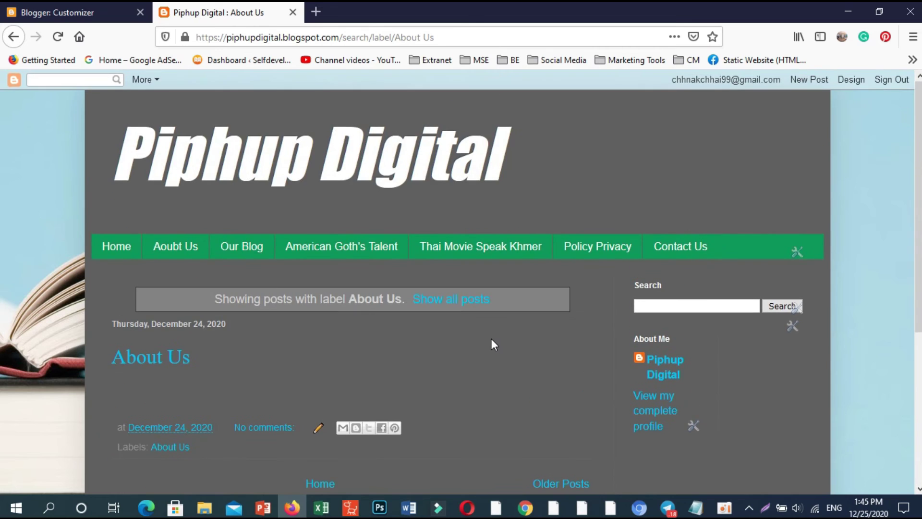
scroll(491, 339, down, 4)
scroll(520, 339, up, 5)
scroll(521, 338, down, 4)
scroll(521, 338, up, 4)
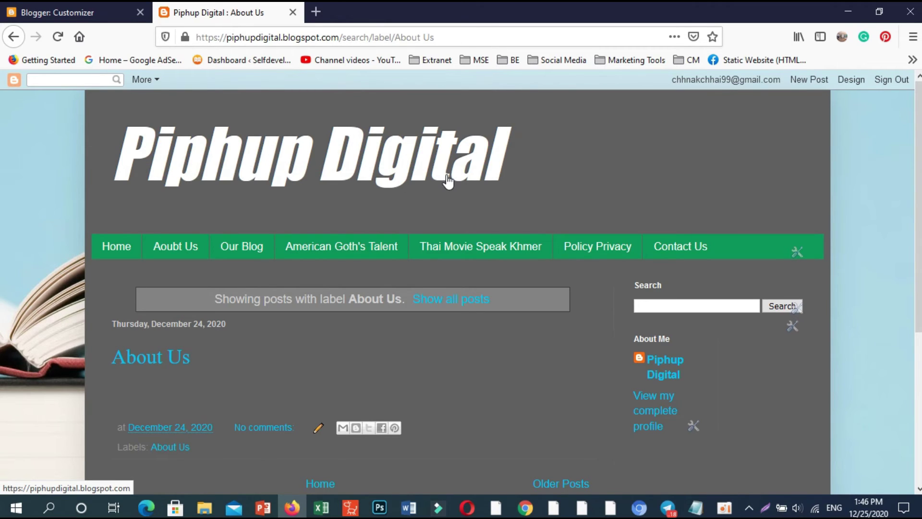
scroll(297, 215, down, 5)
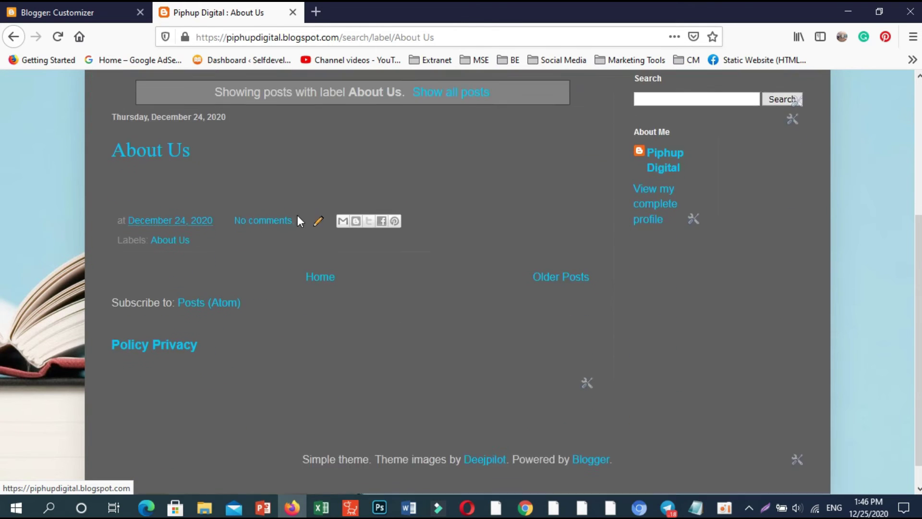
scroll(192, 204, up, 5)
click(117, 254)
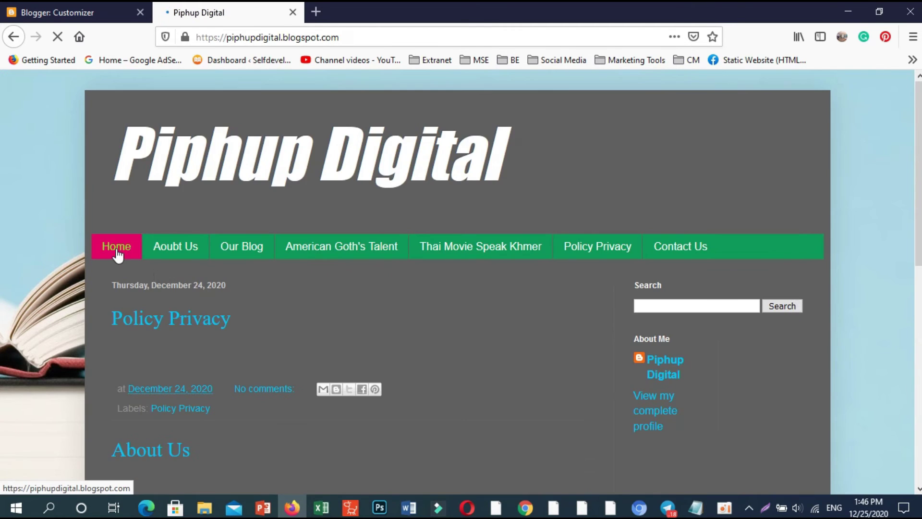
scroll(395, 315, down, 5)
scroll(396, 315, down, 1)
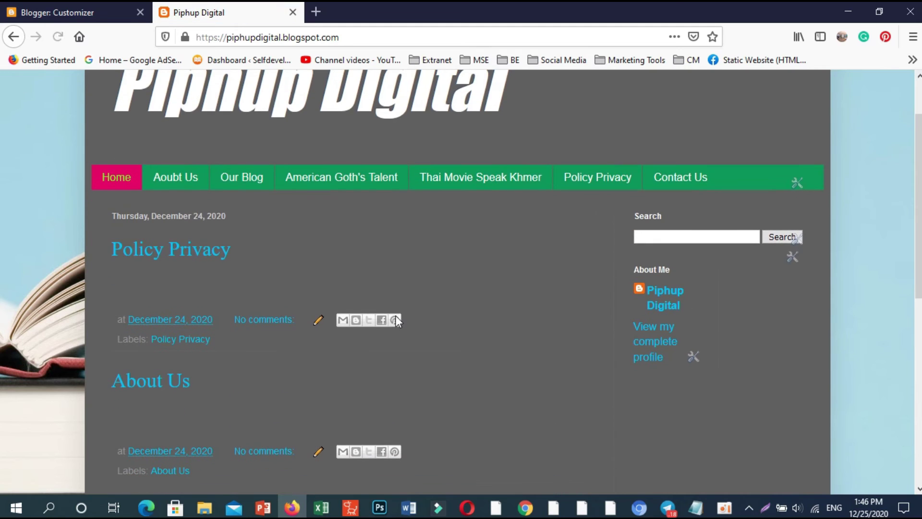
scroll(373, 295, up, 1)
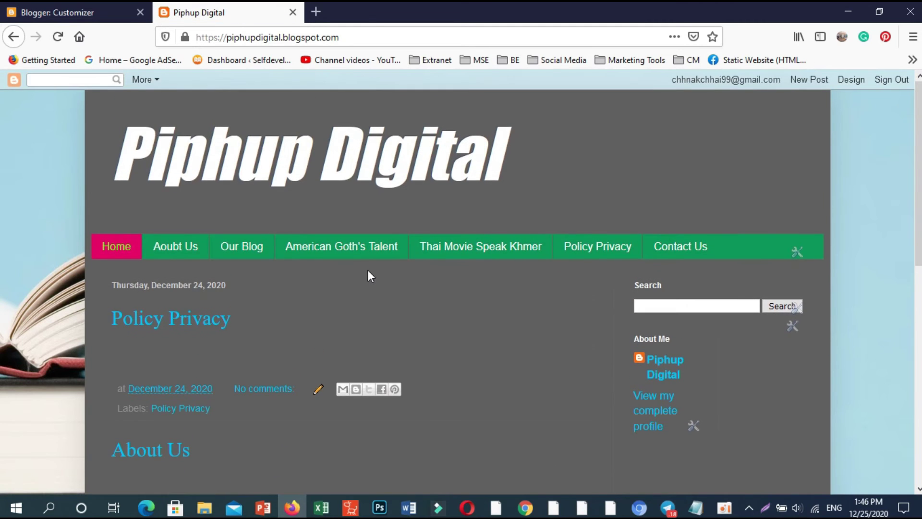
scroll(369, 271, down, 7)
scroll(369, 272, up, 7)
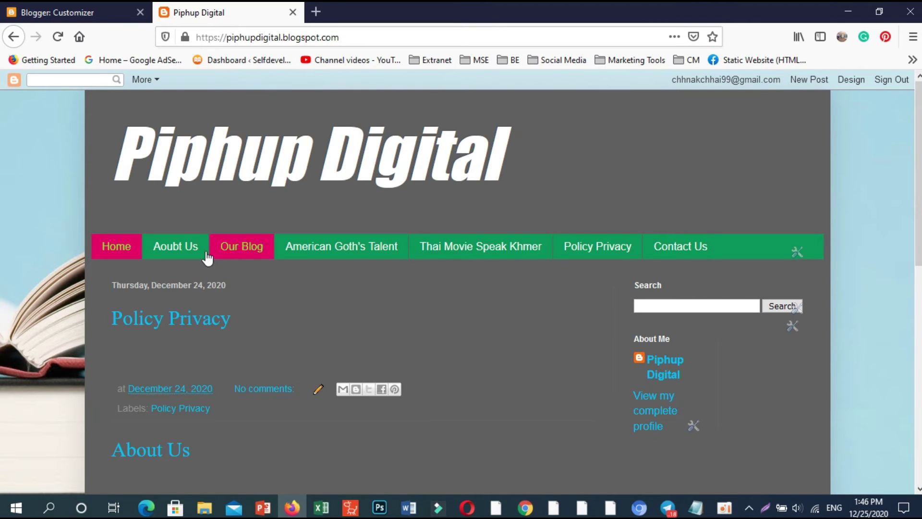
Visit the Our Blog, American Goth's Talent, Thai Movie Speak Khmer, Policy Privacy, About Us and Home pages.
click(223, 255)
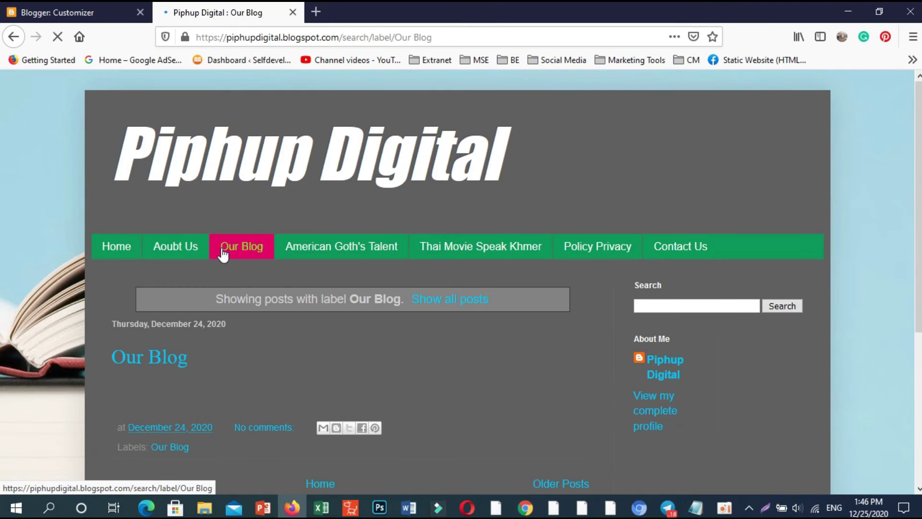
click(281, 249)
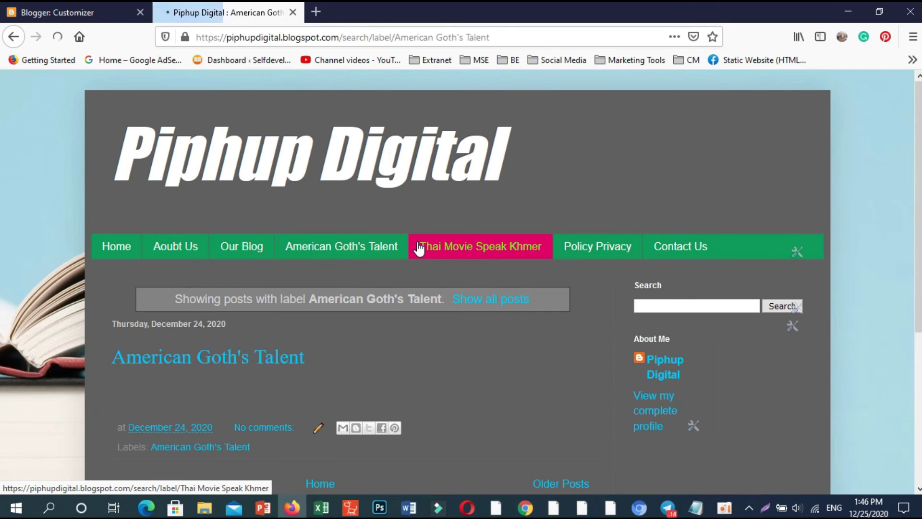
click(418, 247)
click(568, 252)
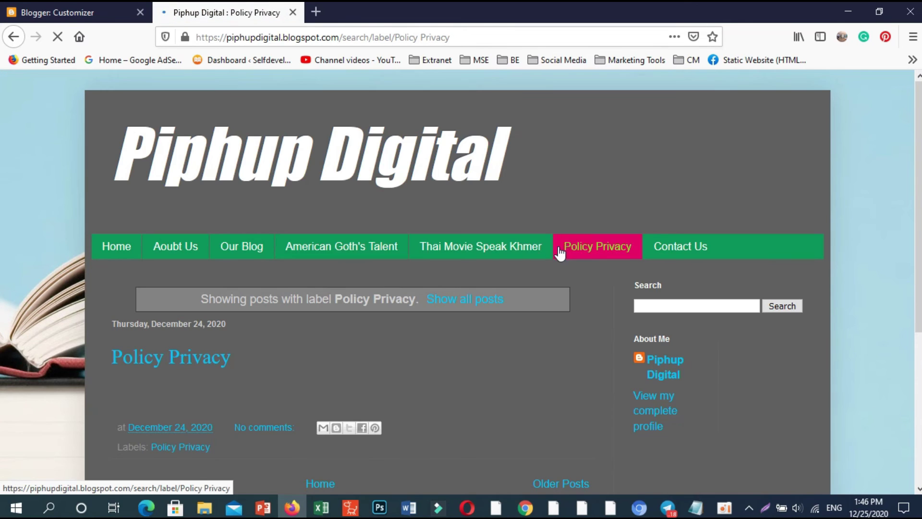
click(189, 250)
click(127, 249)
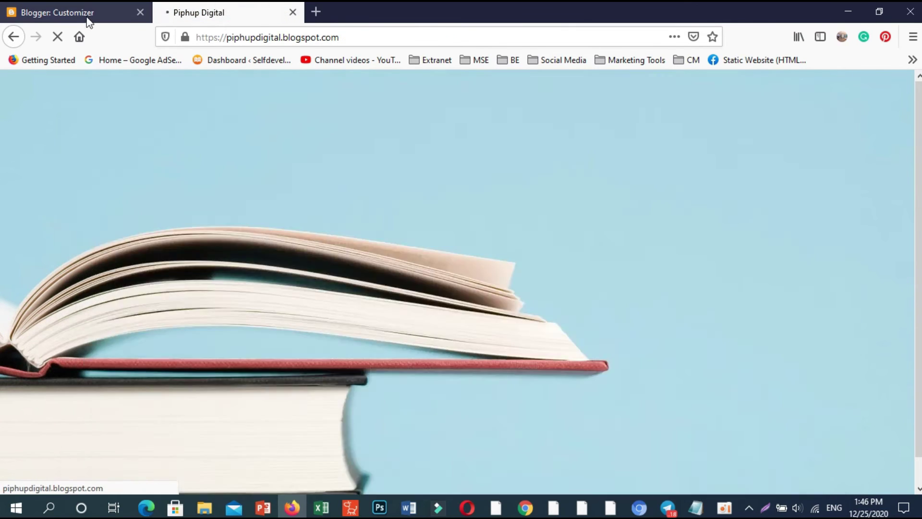
click(88, 14)
scroll(120, 207, up, 3)
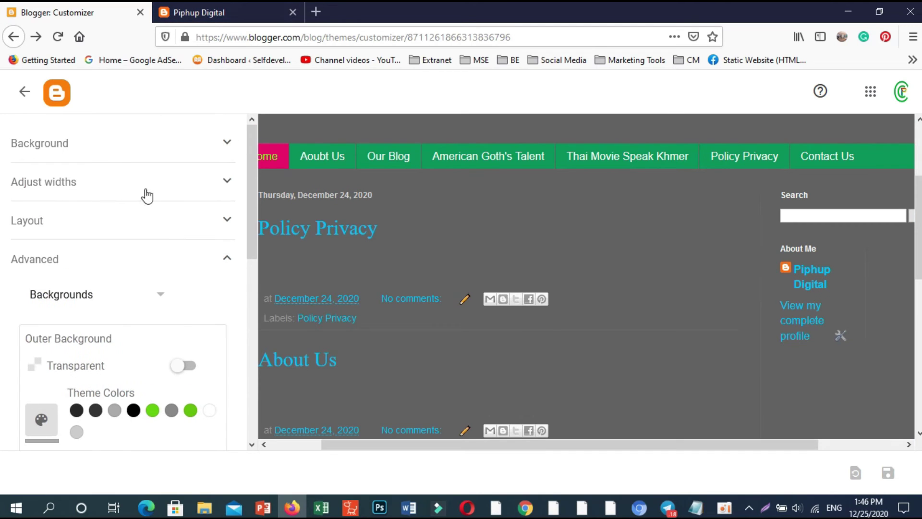
Leave the customizer and delete the About Me profile gadget from the live blog's sidebar.
click(25, 93)
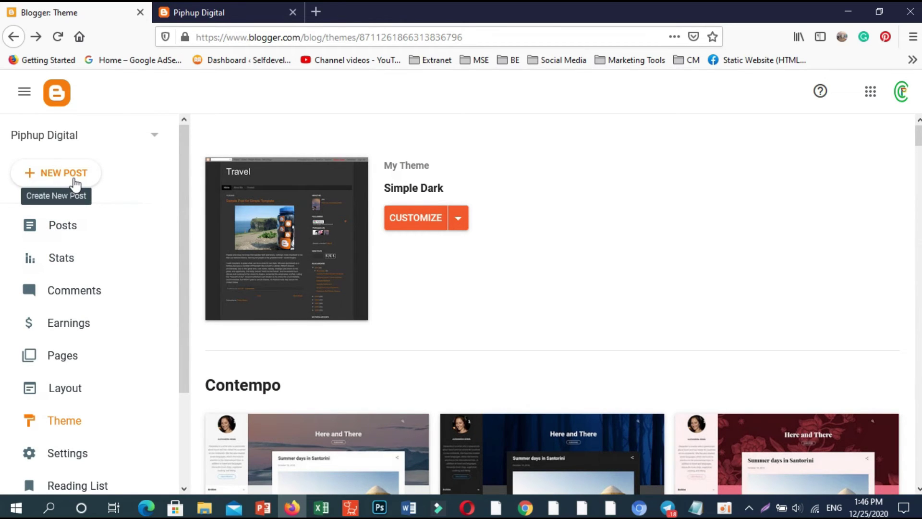
click(237, 12)
scroll(381, 263, down, 5)
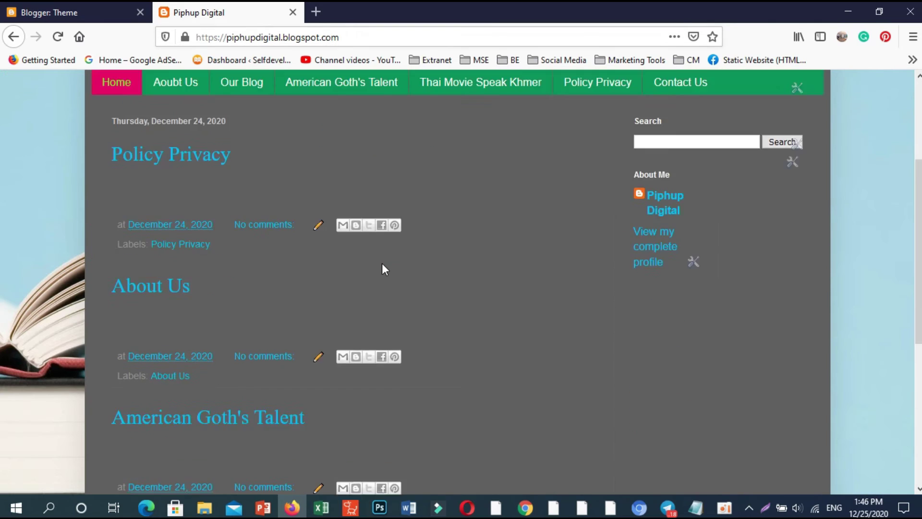
scroll(435, 303, up, 3)
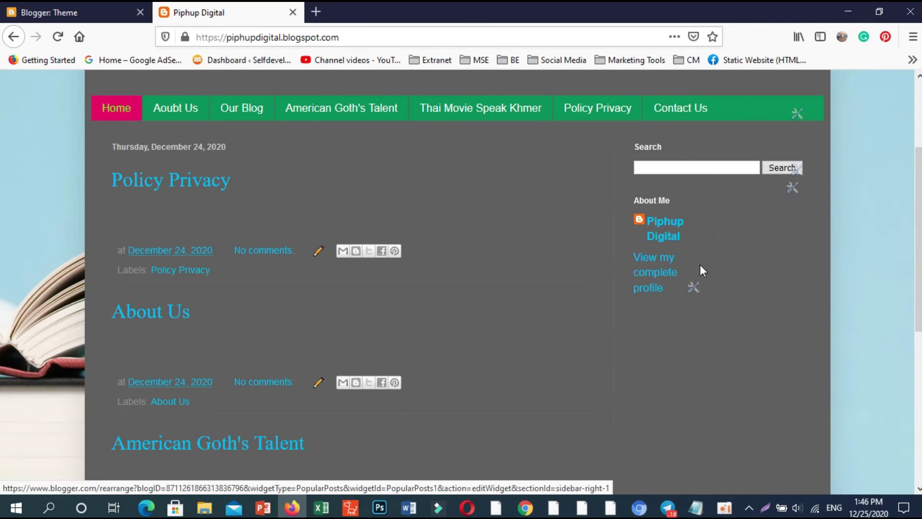
click(693, 288)
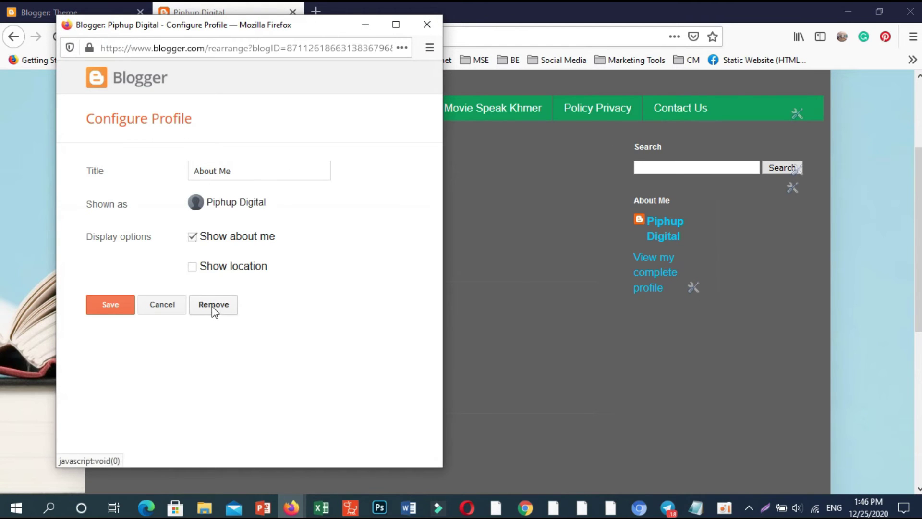
click(213, 309)
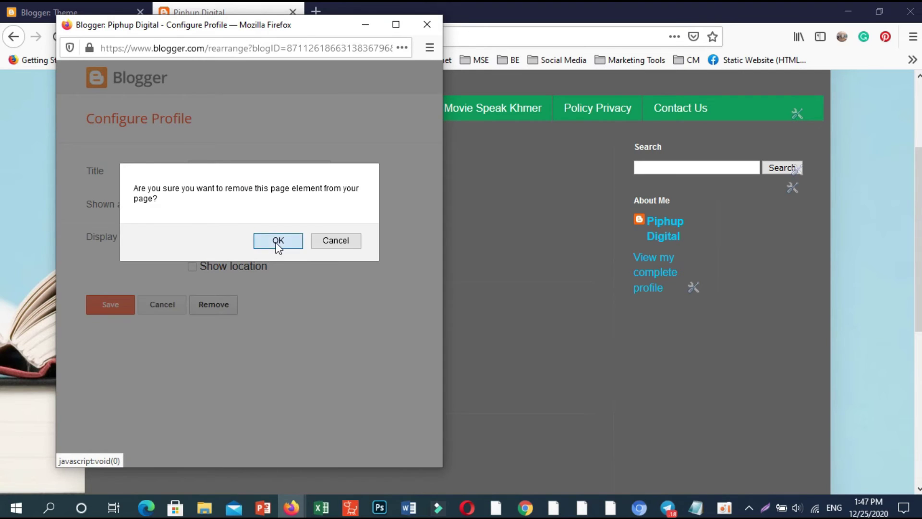
click(279, 241)
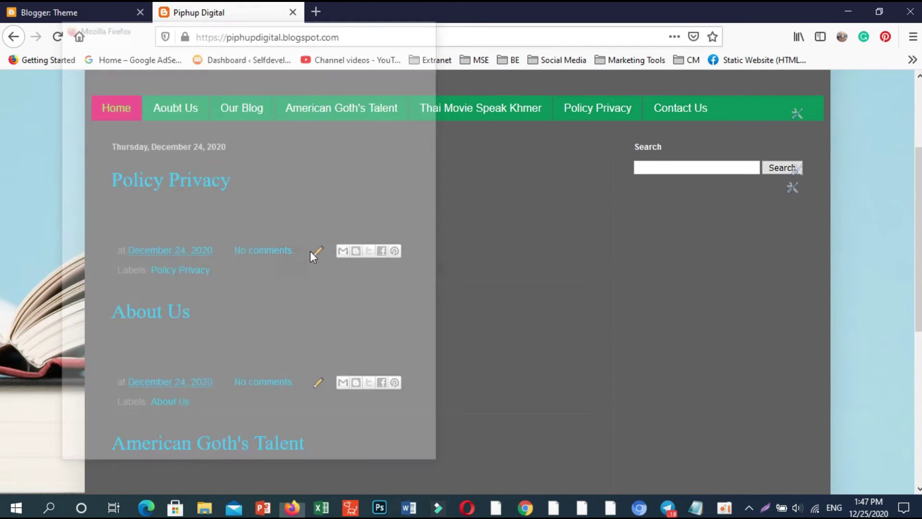
scroll(709, 181, up, 1)
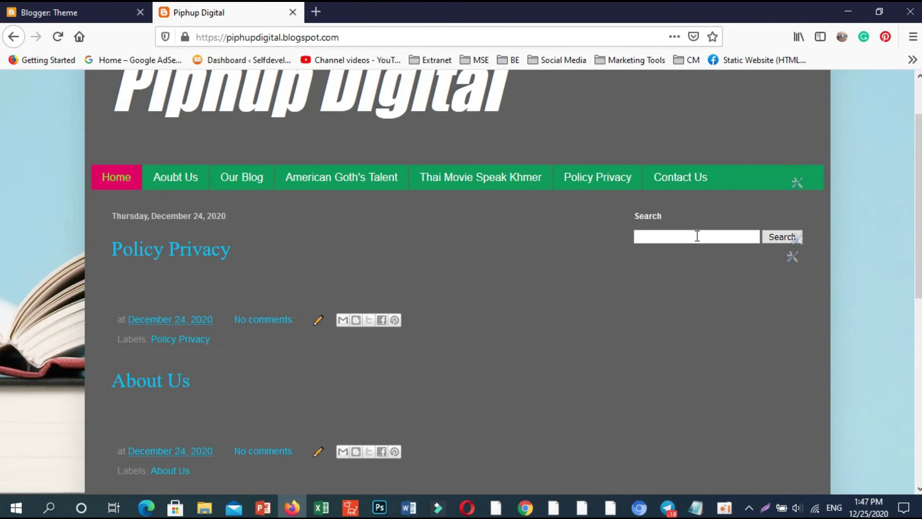
Add a Translate gadget to sidebar-right-1, save the layout, and reload the live blog.
click(98, 8)
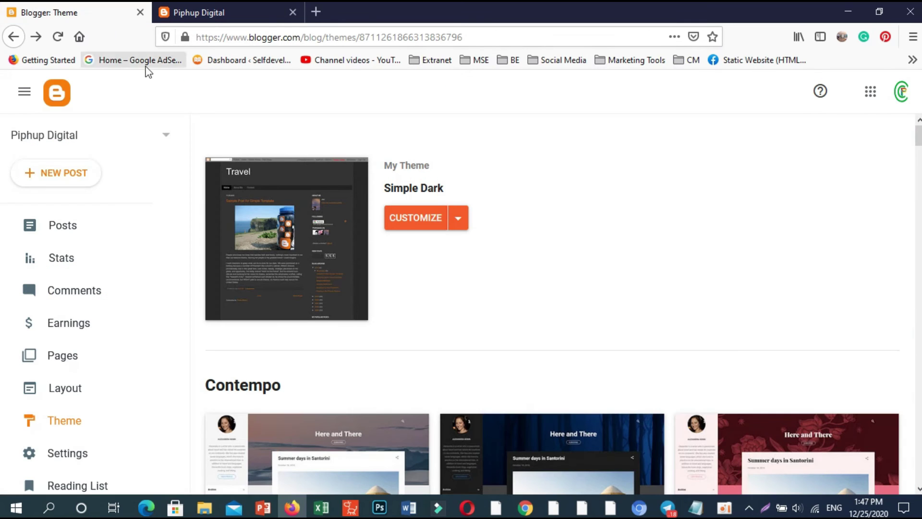
scroll(350, 270, down, 1)
click(67, 390)
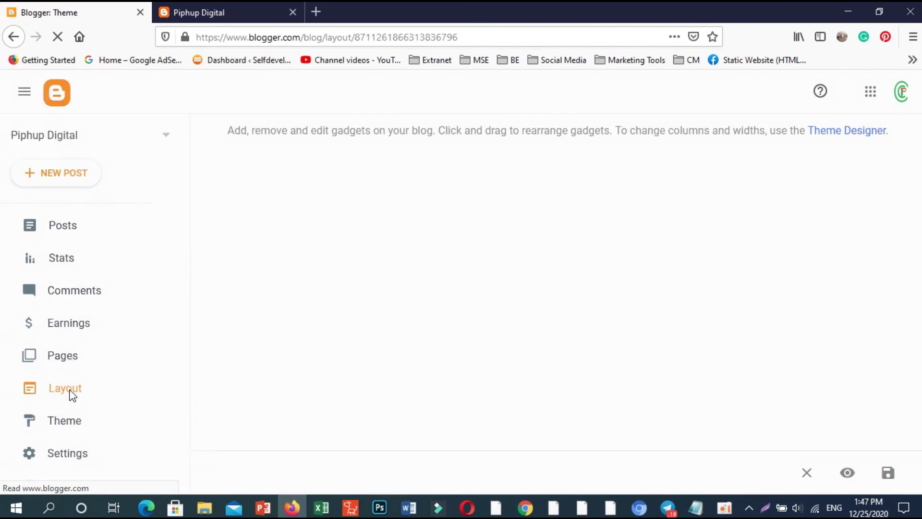
scroll(566, 344, down, 7)
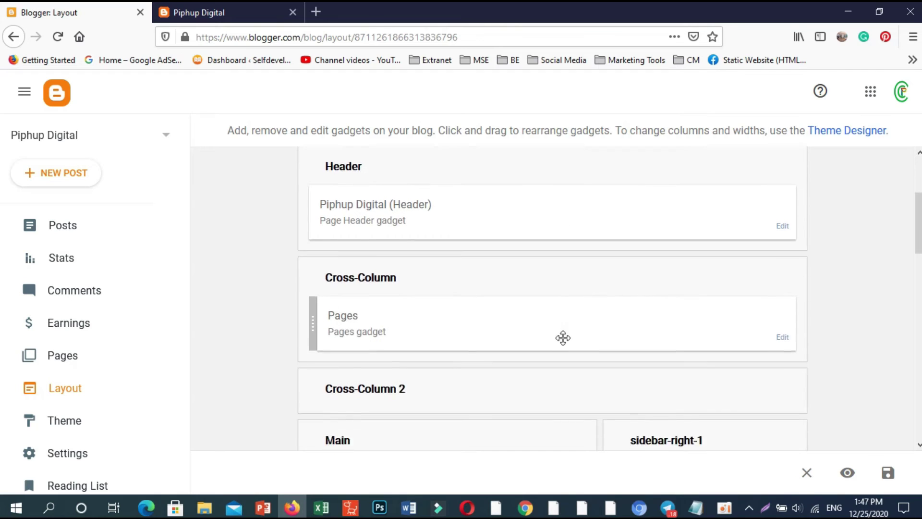
scroll(701, 336, down, 2)
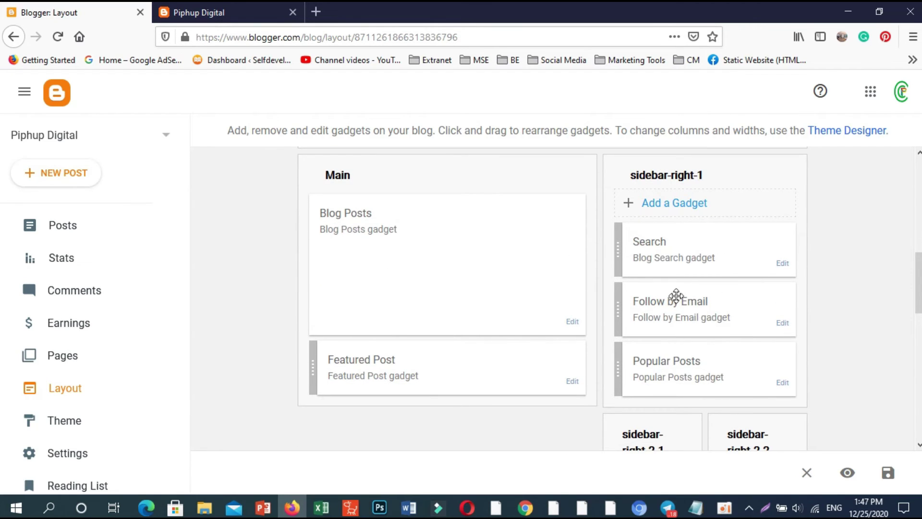
click(666, 202)
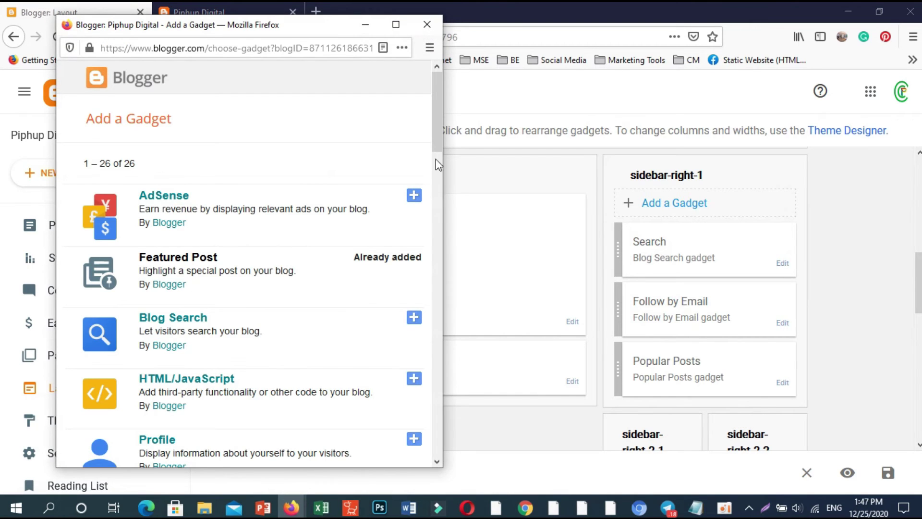
drag(436, 136, 428, 392)
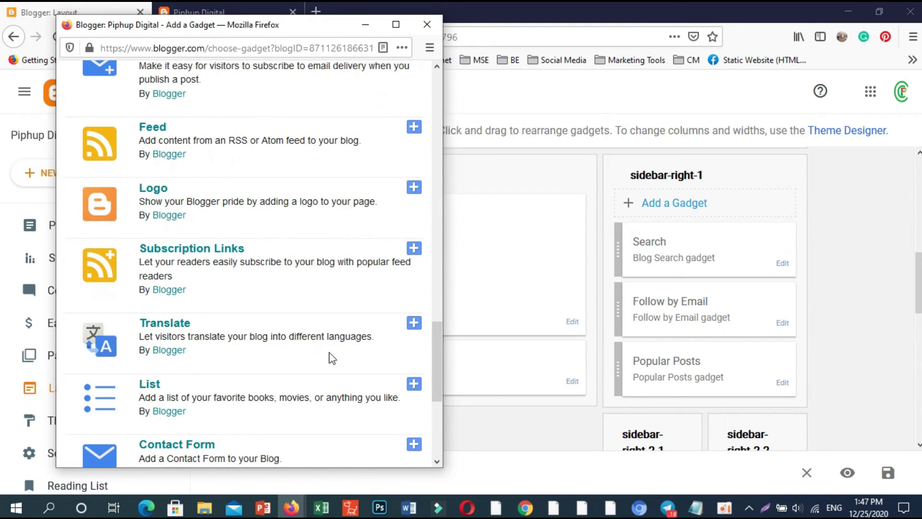
click(414, 323)
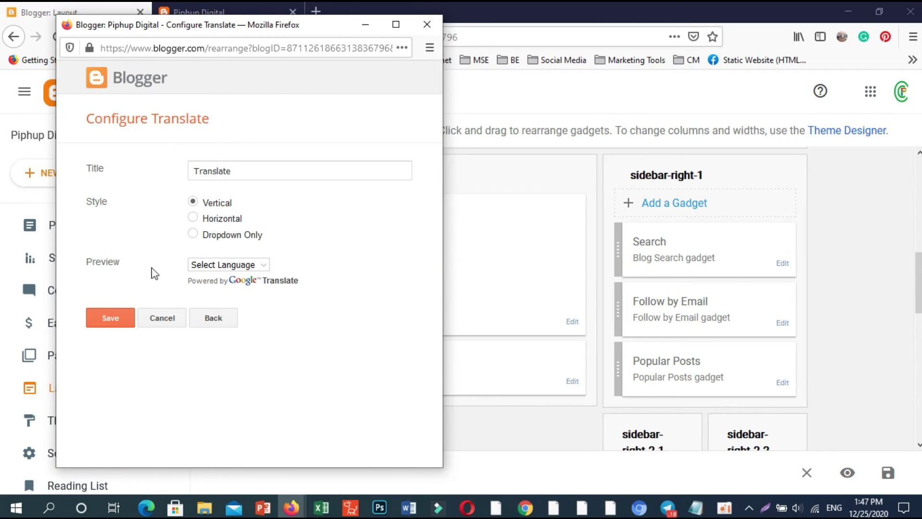
click(120, 317)
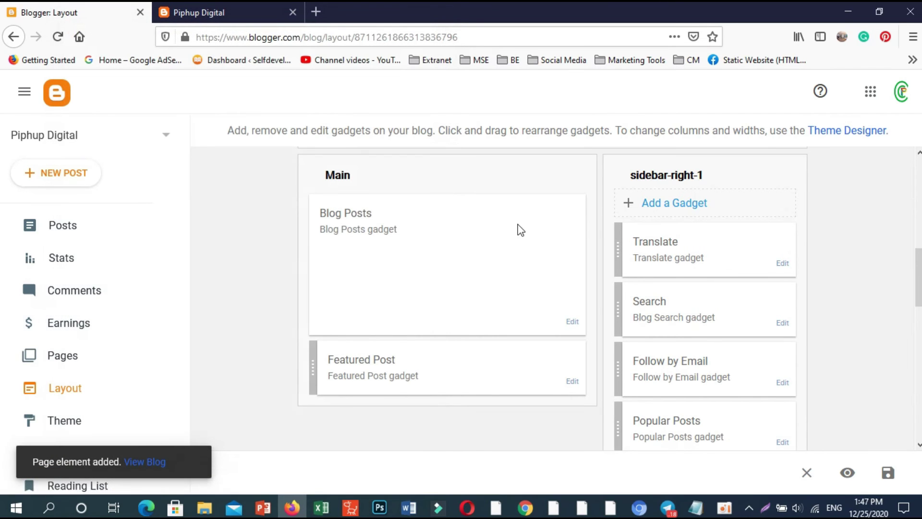
click(888, 472)
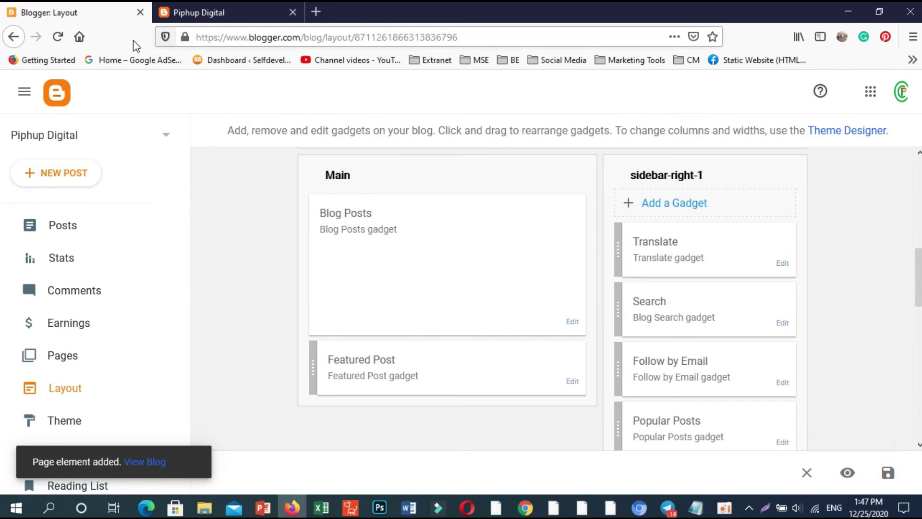
click(186, 13)
click(58, 36)
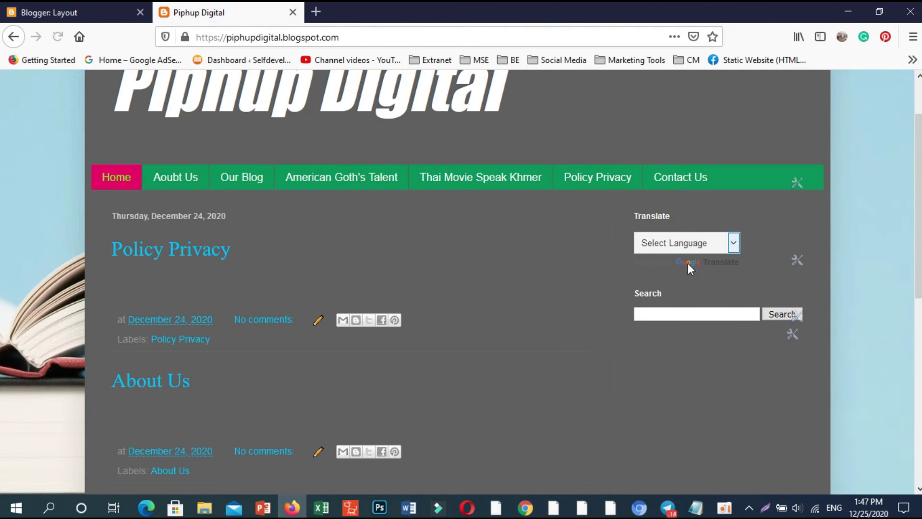
Scroll through the live blog to inspect the new Translate gadget in the sidebar and footer.
scroll(694, 254, down, 3)
scroll(695, 257, up, 3)
scroll(695, 259, down, 5)
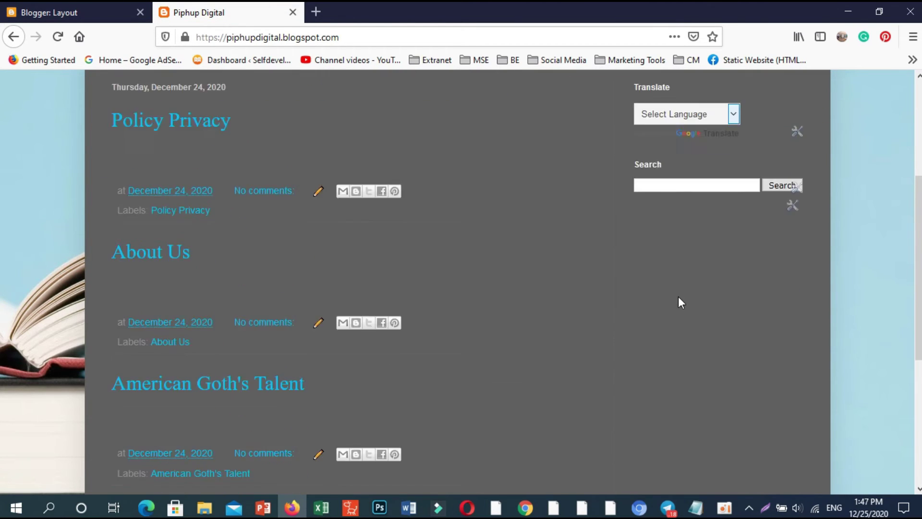
scroll(681, 301, down, 3)
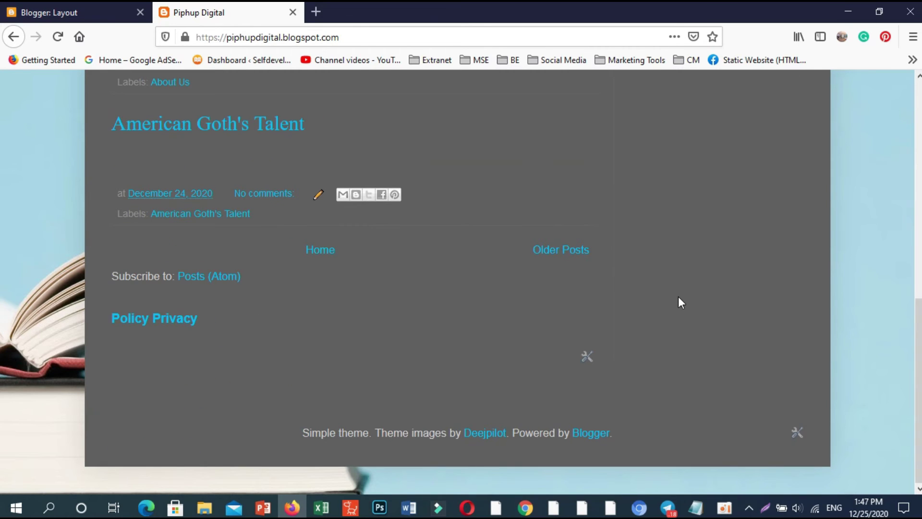
scroll(679, 303, up, 7)
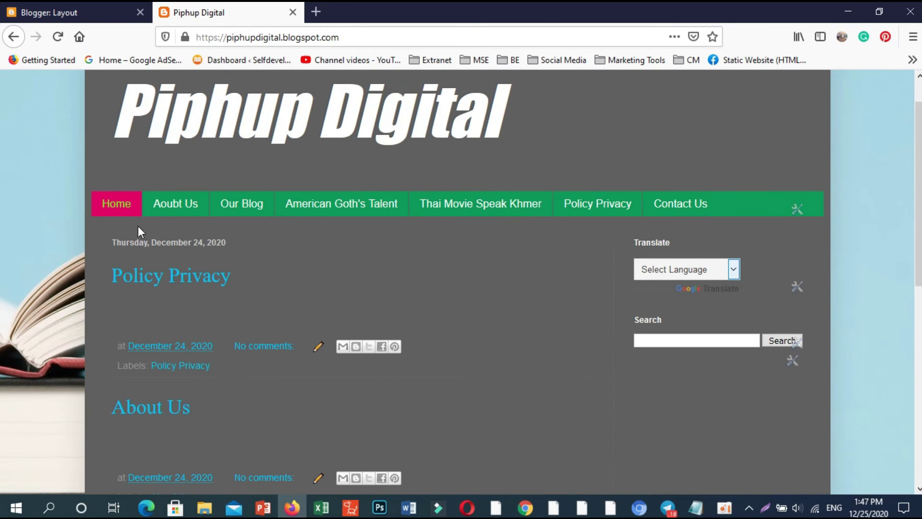
scroll(691, 322, down, 2)
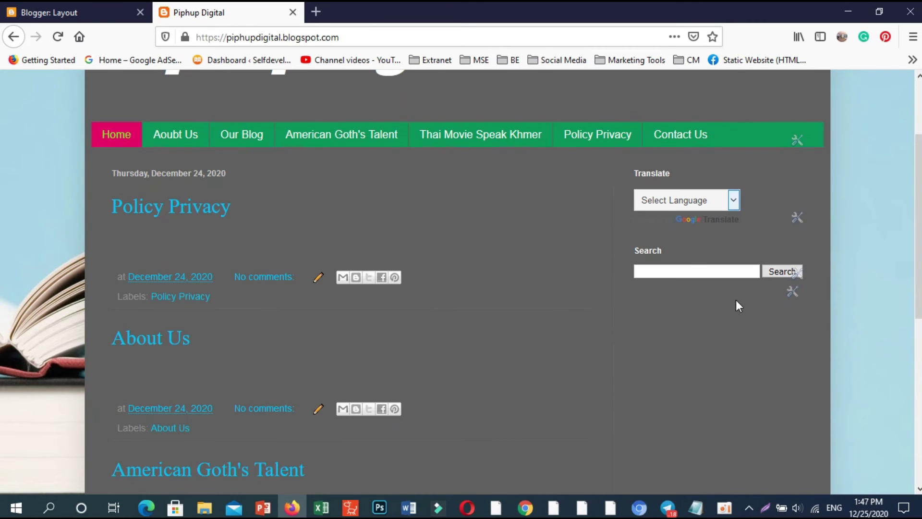
scroll(662, 255, down, 3)
scroll(706, 235, down, 4)
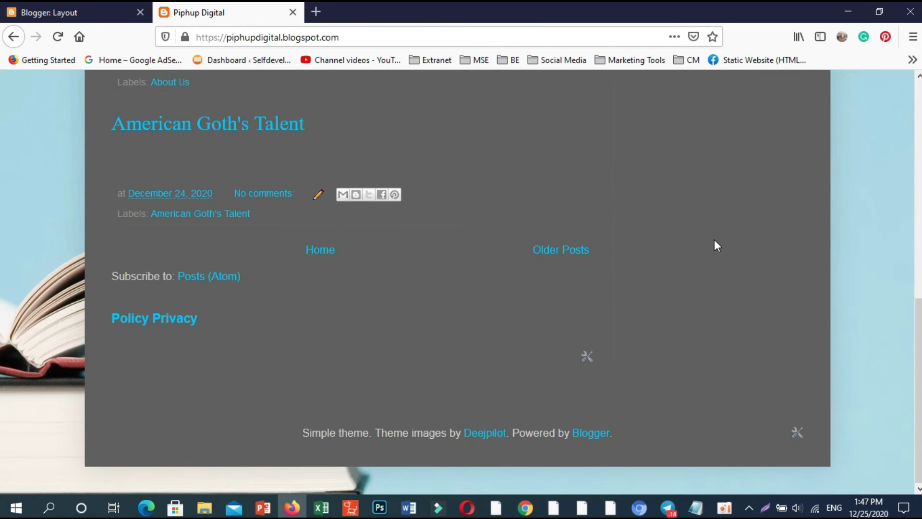
scroll(716, 239, up, 6)
scroll(784, 225, down, 5)
scroll(773, 254, down, 2)
scroll(515, 144, up, 6)
Reposition the existing Popular Posts gadget, then delete it from the layout.
click(63, 15)
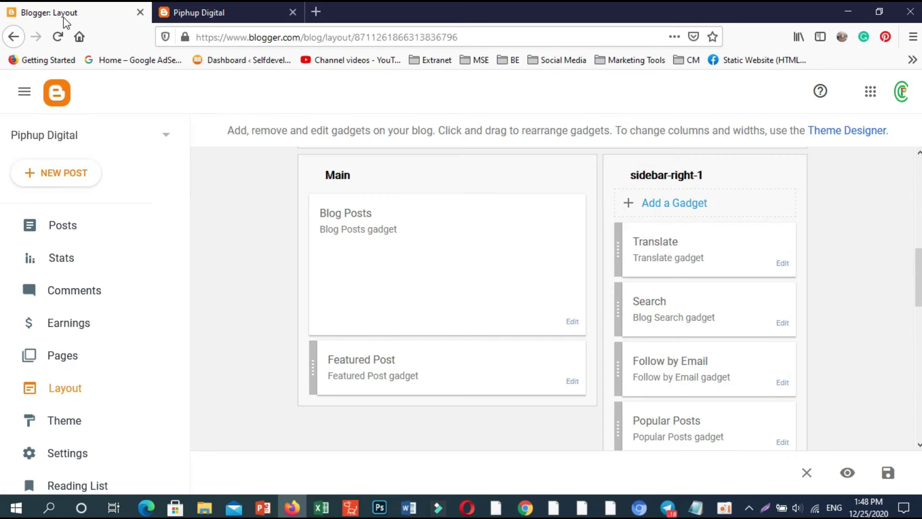
scroll(724, 346, down, 3)
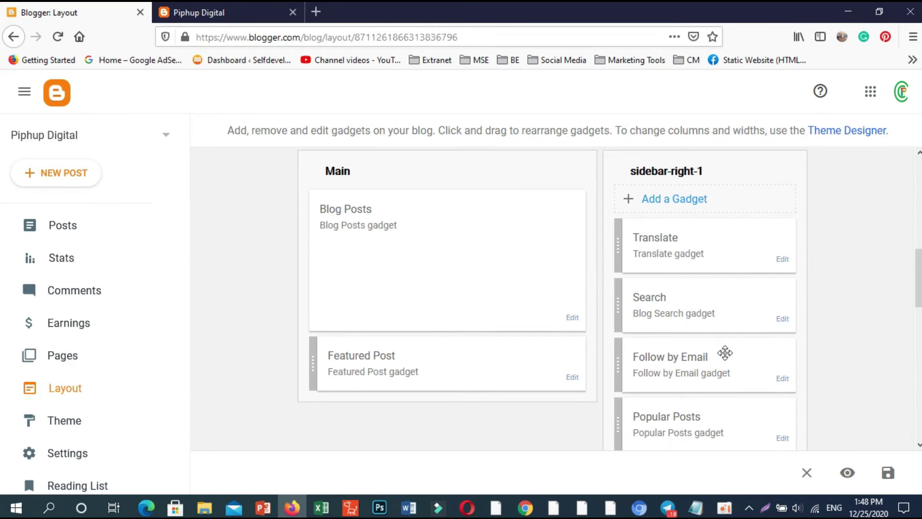
scroll(712, 294, up, 3)
drag(697, 420, 673, 342)
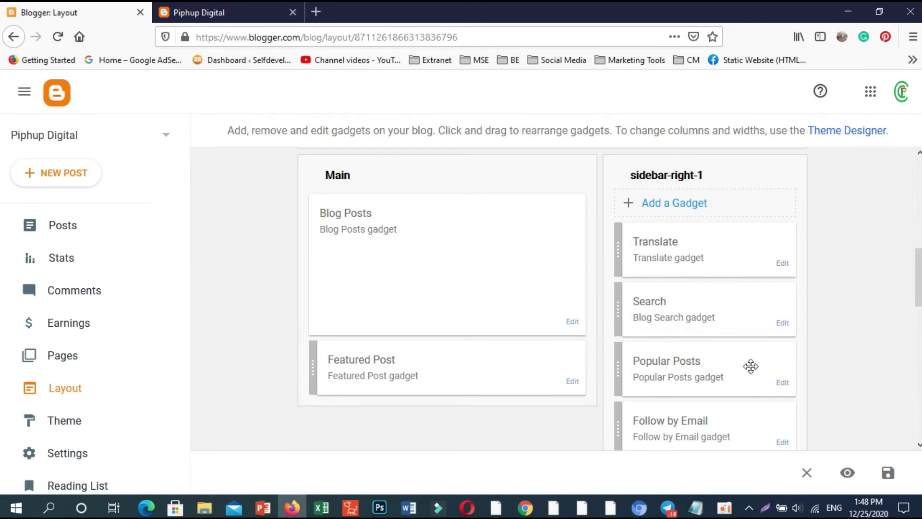
click(782, 383)
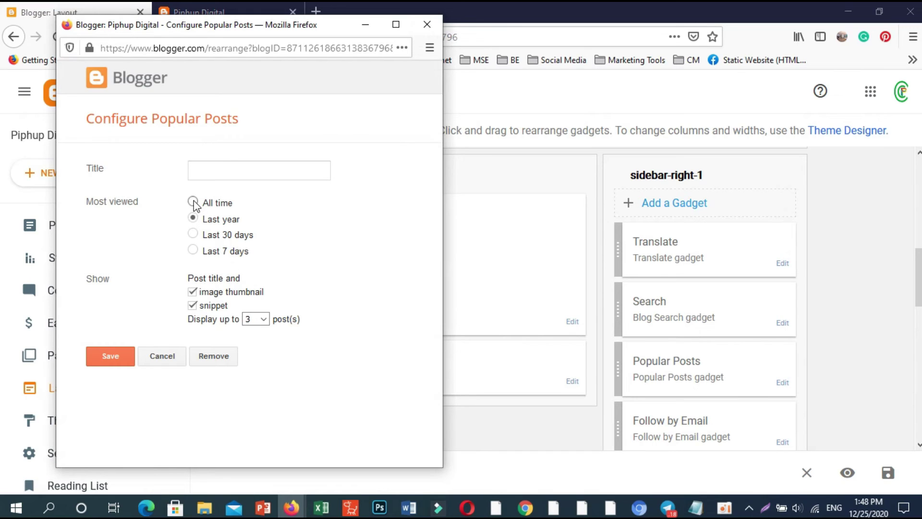
click(193, 201)
click(203, 356)
click(283, 241)
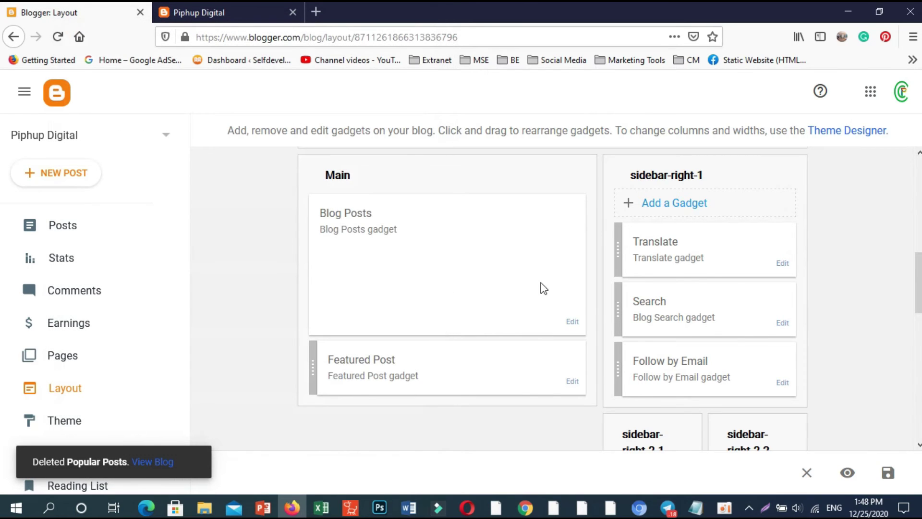
scroll(544, 288, up, 5)
scroll(543, 288, down, 4)
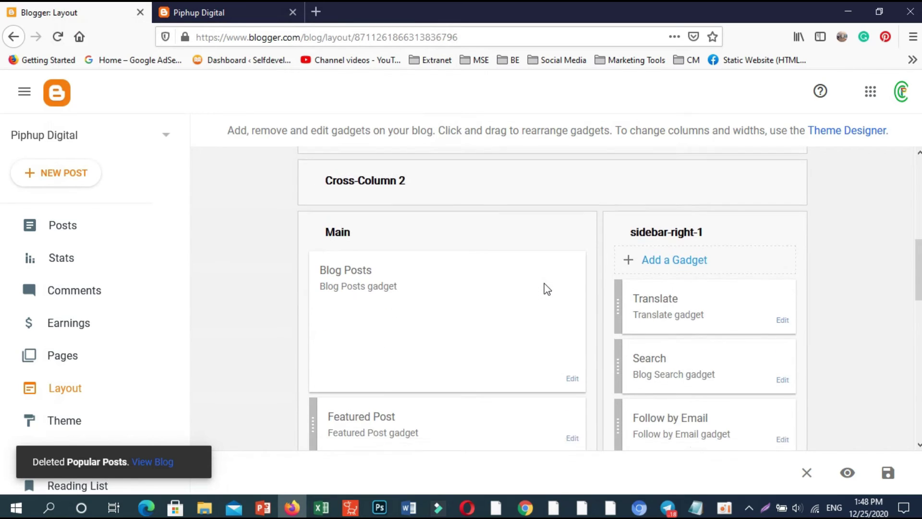
scroll(547, 288, down, 3)
scroll(584, 311, up, 3)
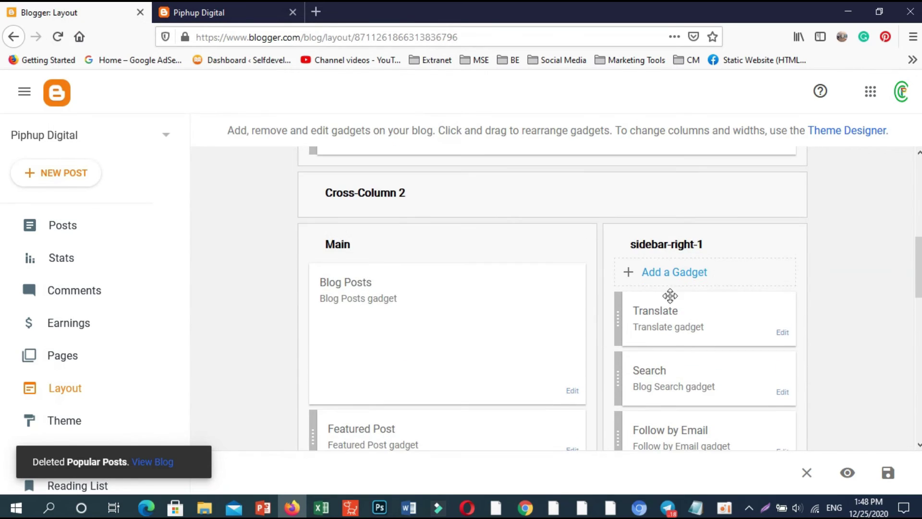
Add a new Popular Posts gadget to sidebar-right-1 set to display up to 5 posts.
click(649, 275)
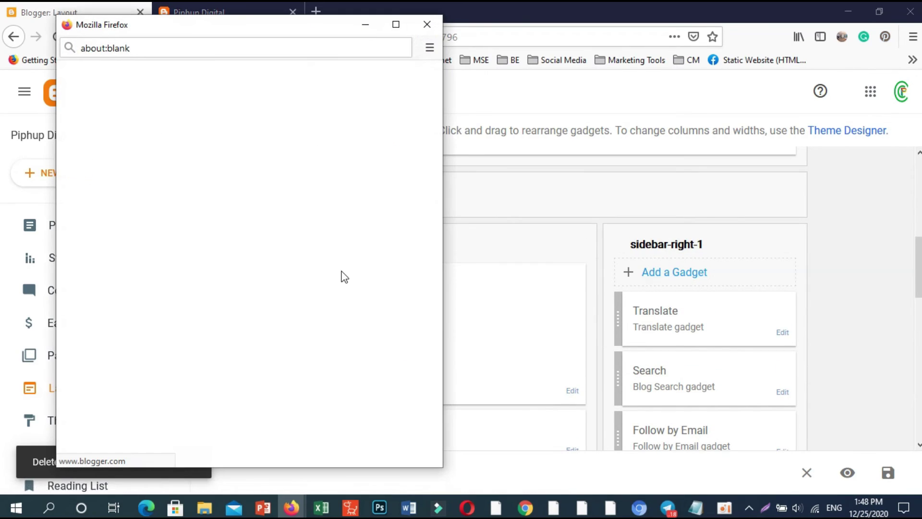
scroll(313, 274, down, 3)
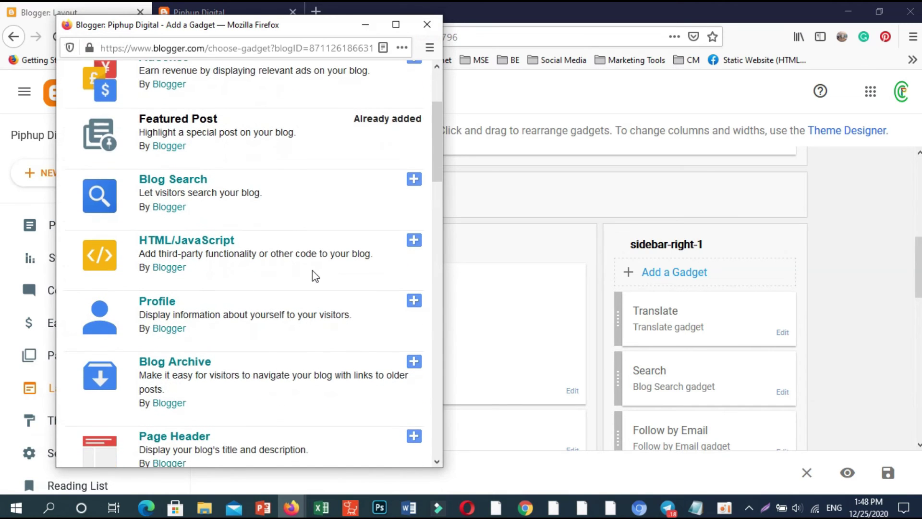
scroll(314, 275, down, 2)
scroll(313, 275, down, 3)
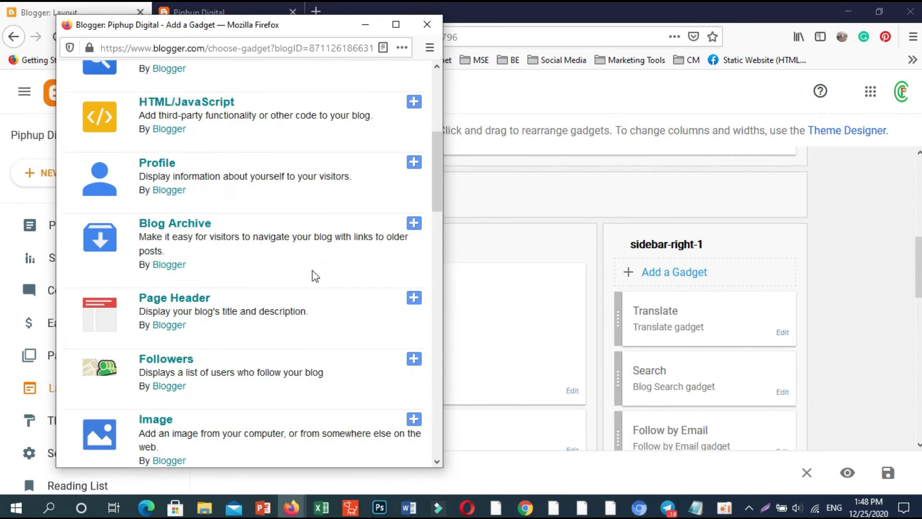
scroll(247, 244, down, 2)
scroll(248, 244, down, 6)
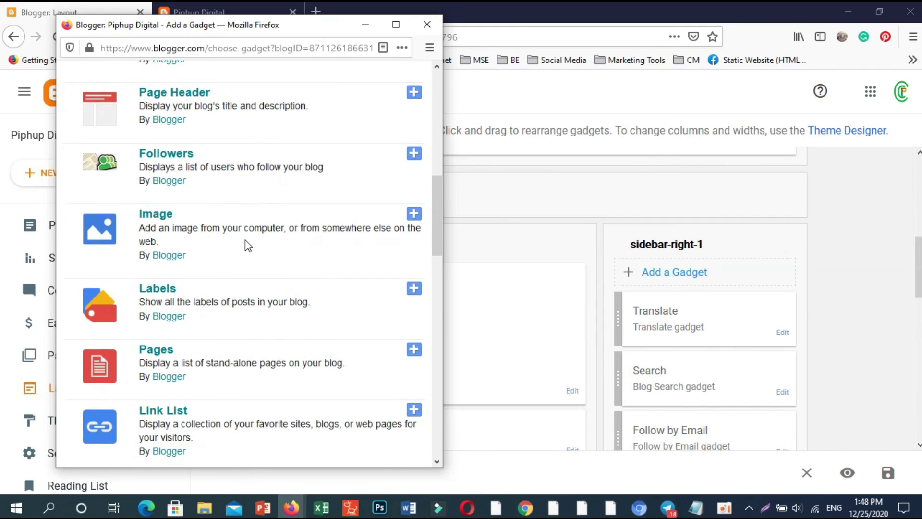
scroll(247, 244, down, 2)
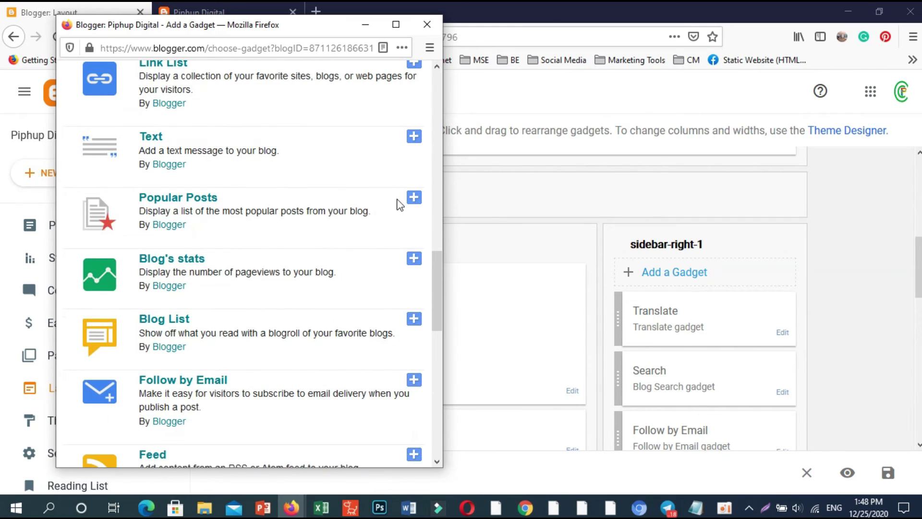
click(414, 198)
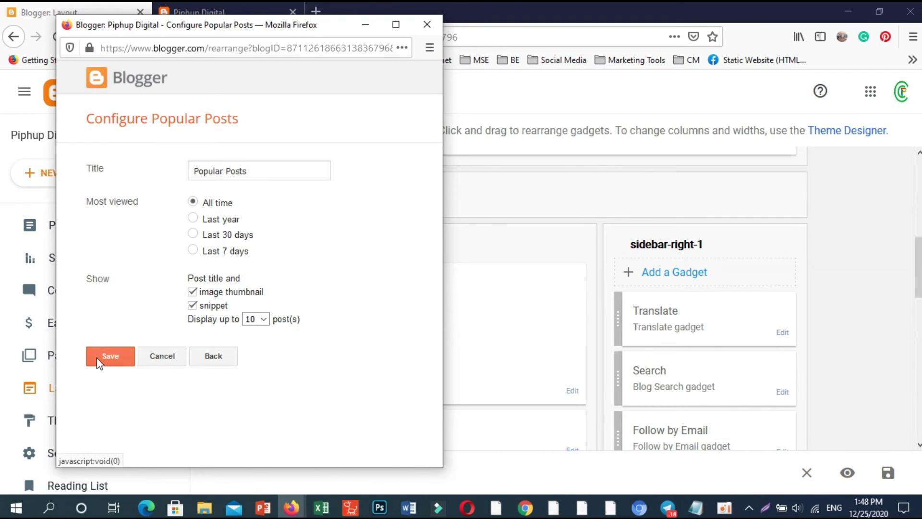
click(265, 320)
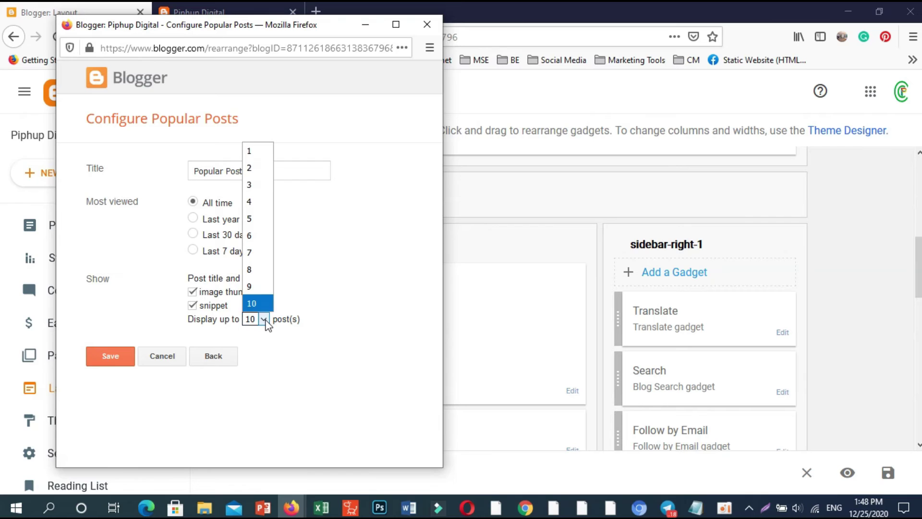
click(254, 227)
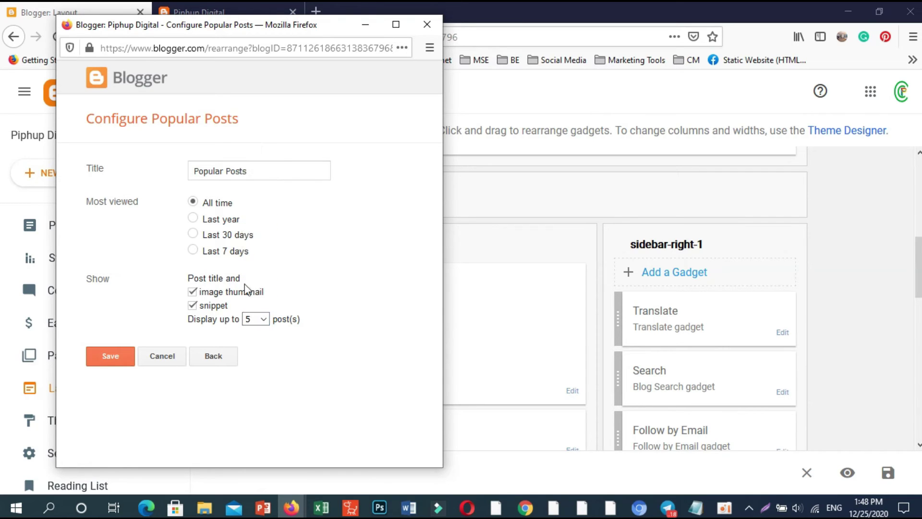
click(130, 356)
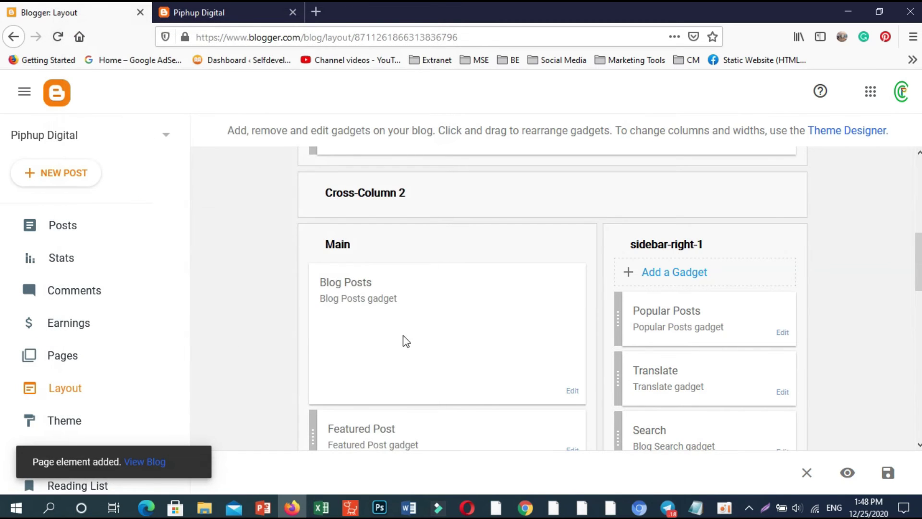
scroll(404, 337, down, 4)
Save the layout with the new Popular Posts gadget.
click(888, 473)
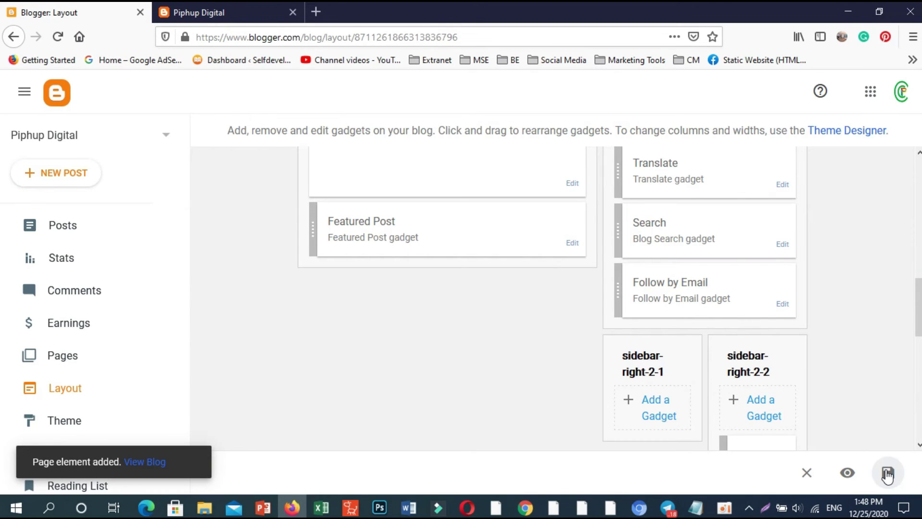
click(888, 475)
scroll(813, 373, up, 5)
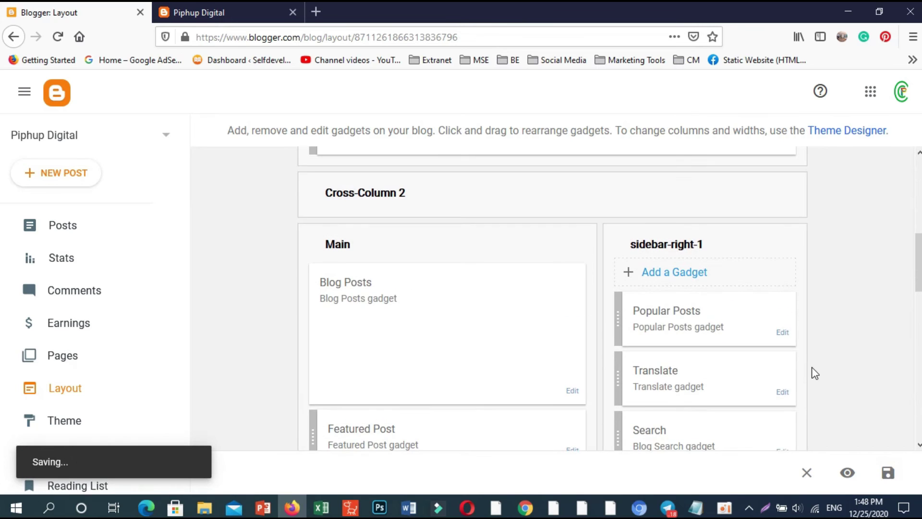
scroll(797, 350, down, 1)
Drag Translate and Search to the top of sidebar-right-1 and save the reordered layout.
drag(638, 309, 632, 241)
drag(629, 367, 616, 215)
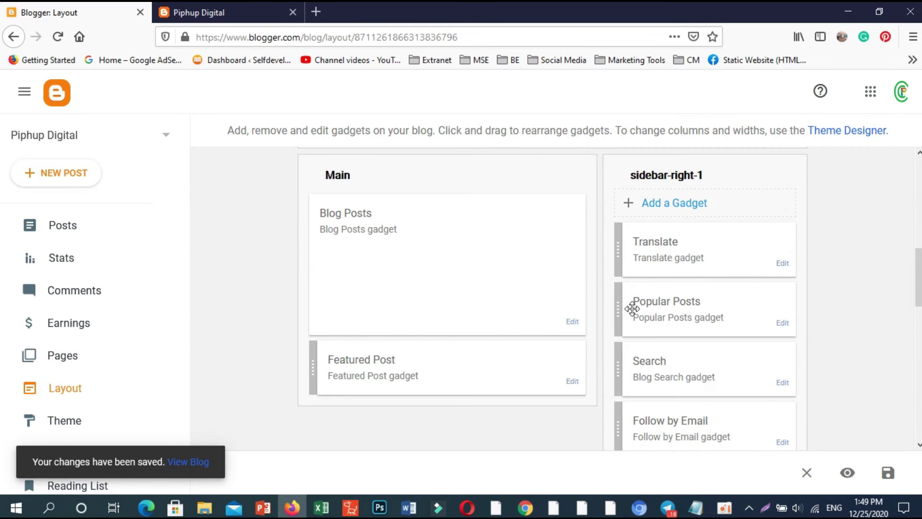
drag(629, 367, 630, 231)
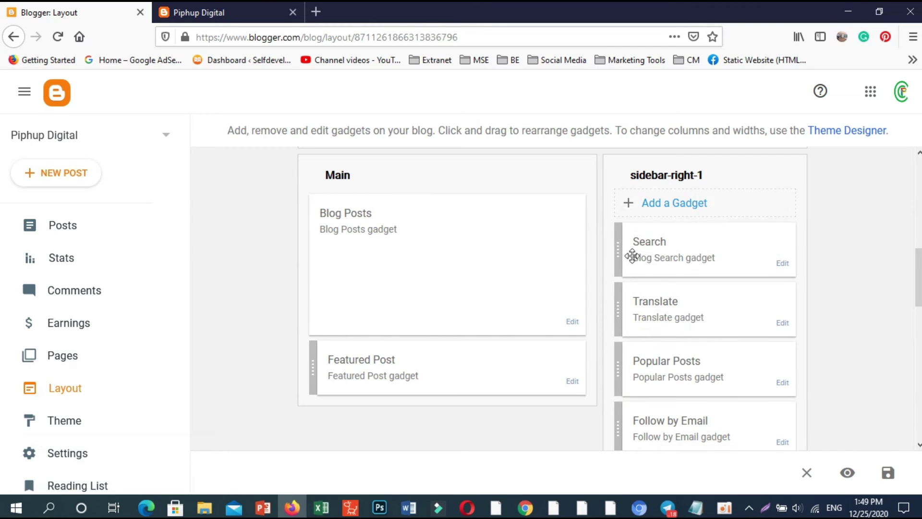
scroll(640, 261, down, 2)
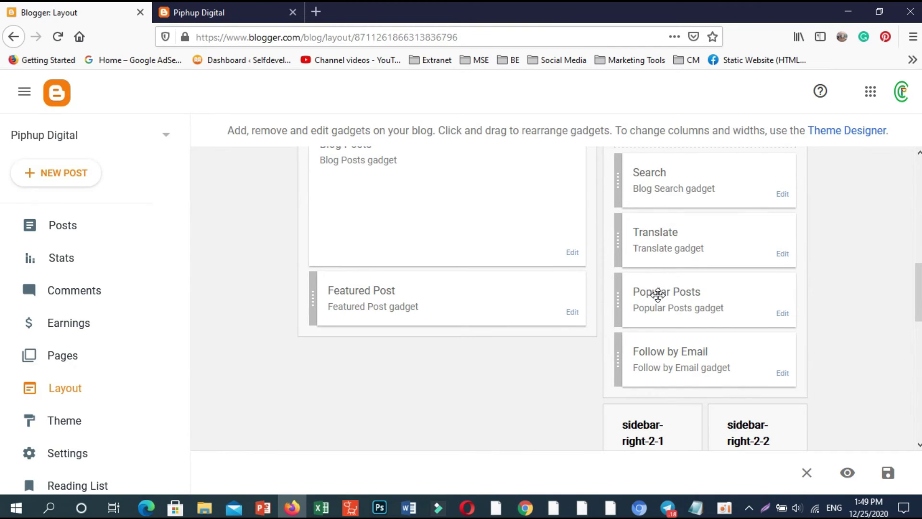
scroll(658, 302, down, 3)
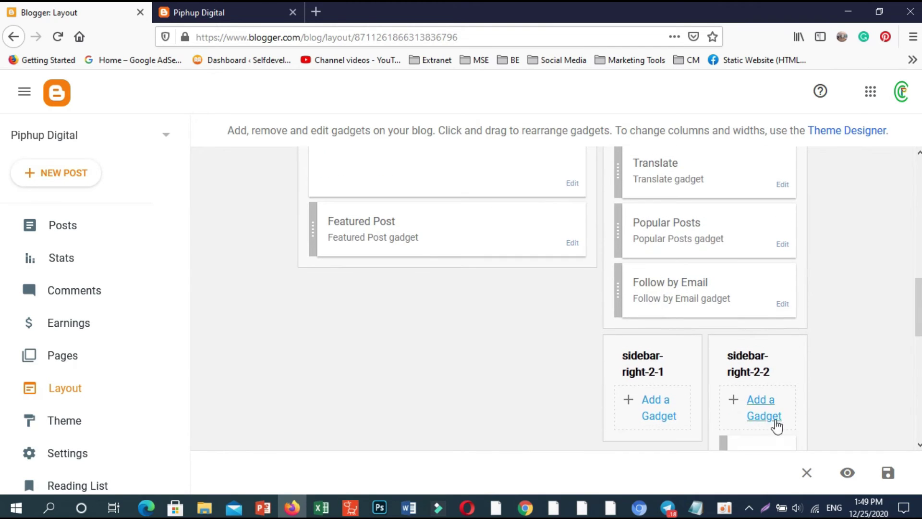
click(886, 475)
scroll(710, 372, up, 5)
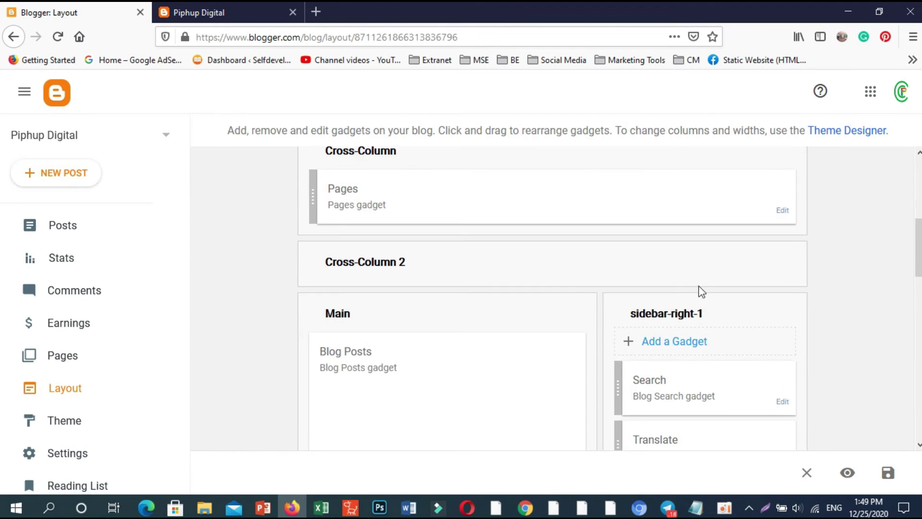
Reload the live Piphup Digital blog and scroll down to check the reordered sidebar.
click(274, 19)
click(57, 36)
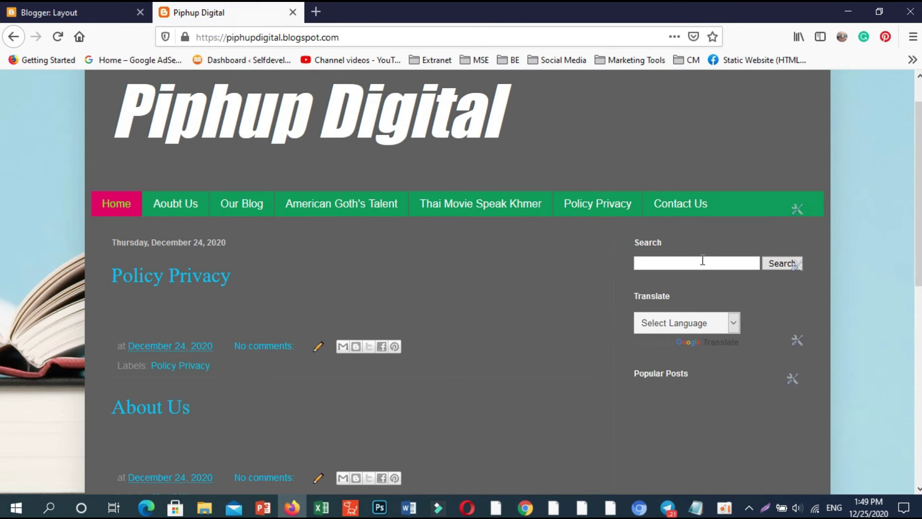
scroll(679, 317, down, 3)
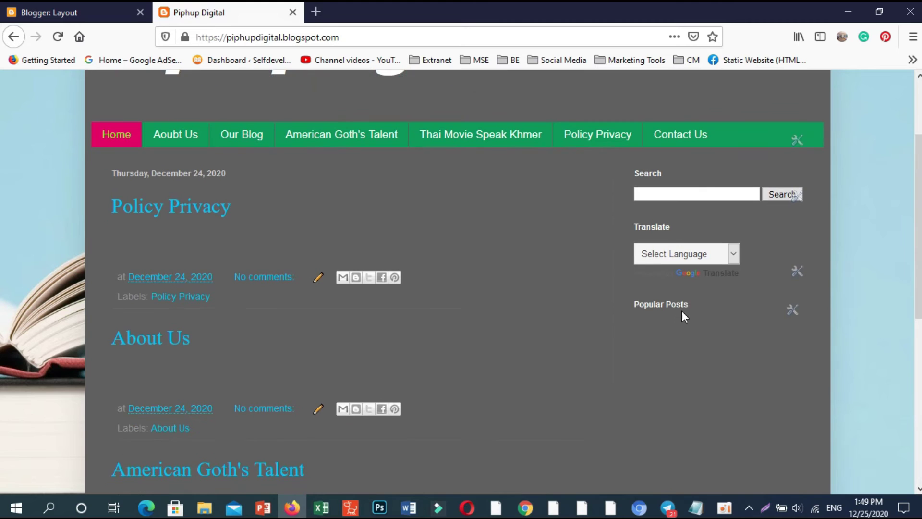
scroll(679, 307, down, 10)
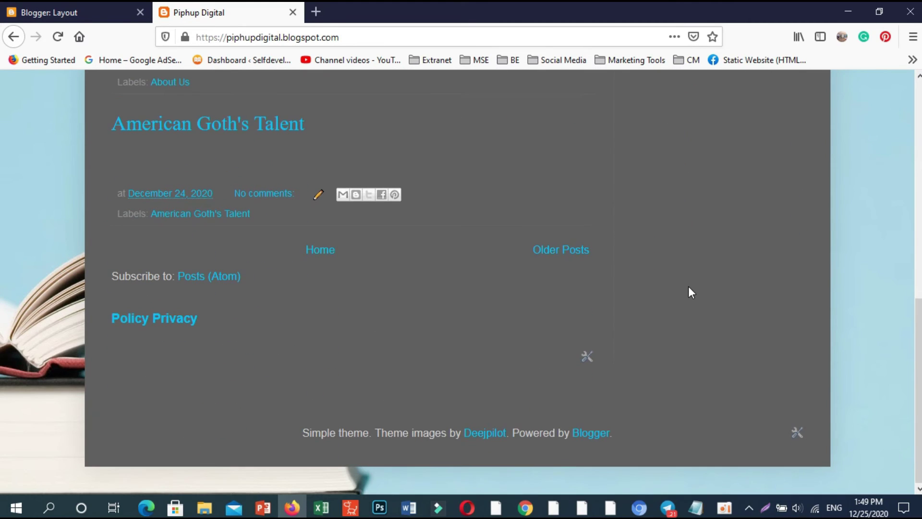
scroll(688, 287, up, 2)
scroll(689, 287, down, 2)
Delete the Featured Post gadget showing Policy Privacy from the live blog's main column.
scroll(346, 459, up, 3)
scroll(342, 435, down, 3)
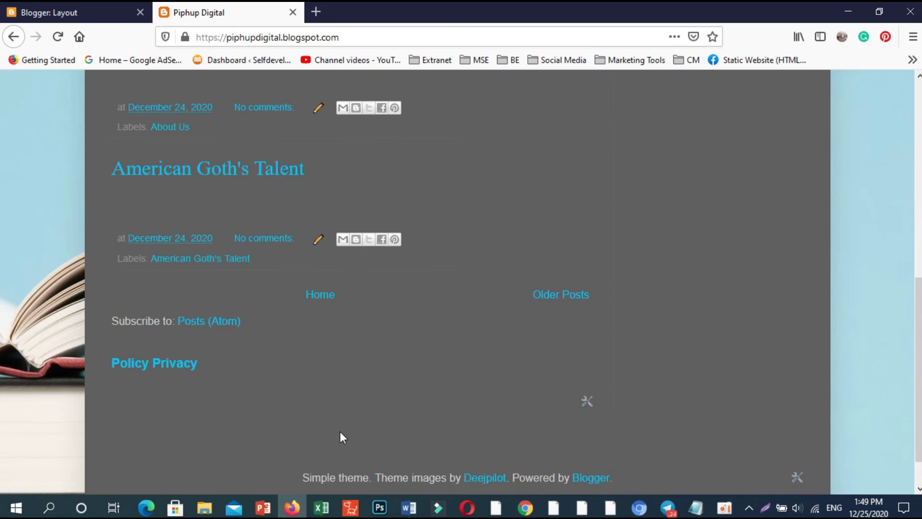
click(183, 323)
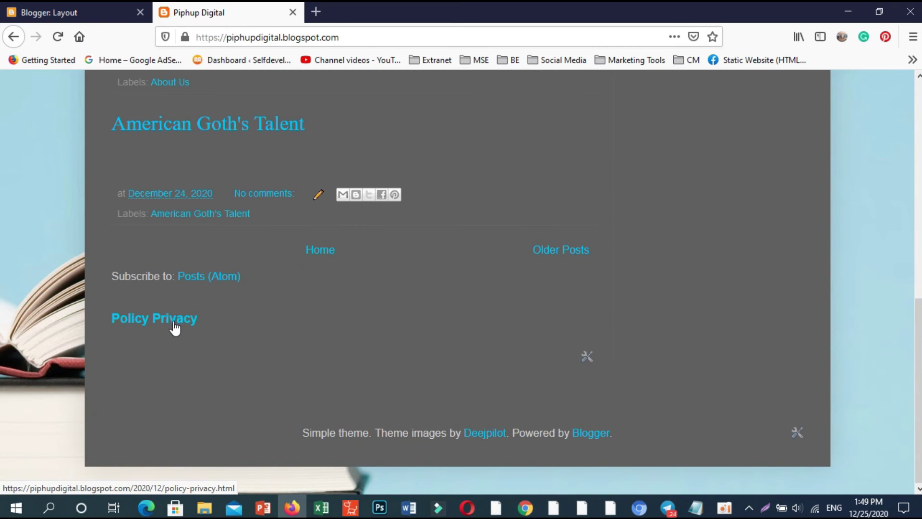
scroll(179, 328, down, 10)
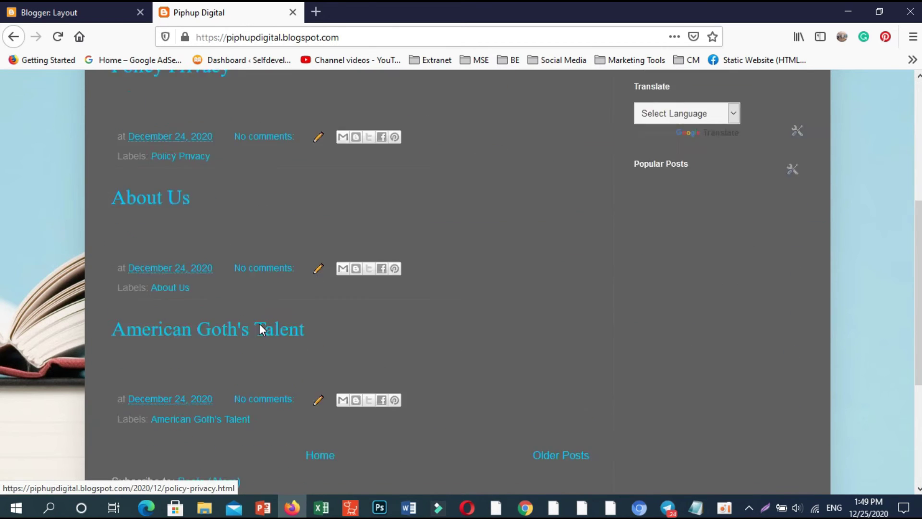
click(585, 357)
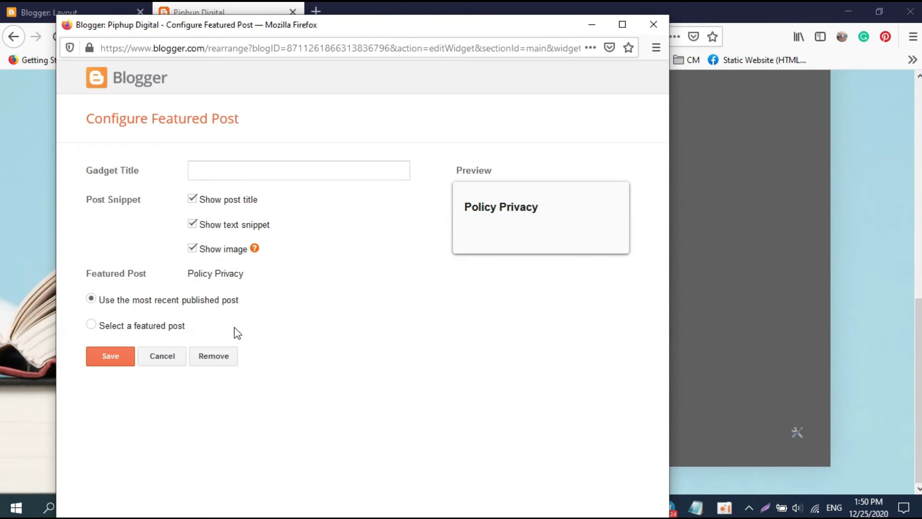
click(215, 356)
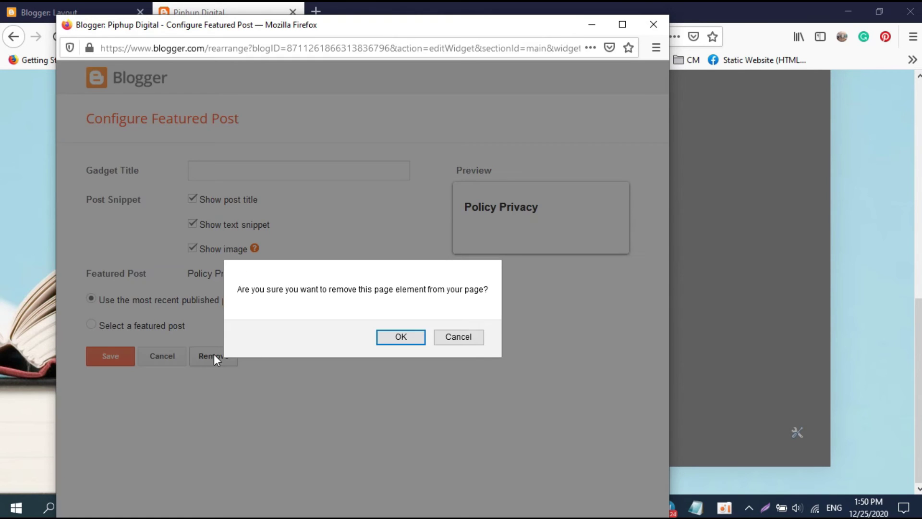
click(386, 341)
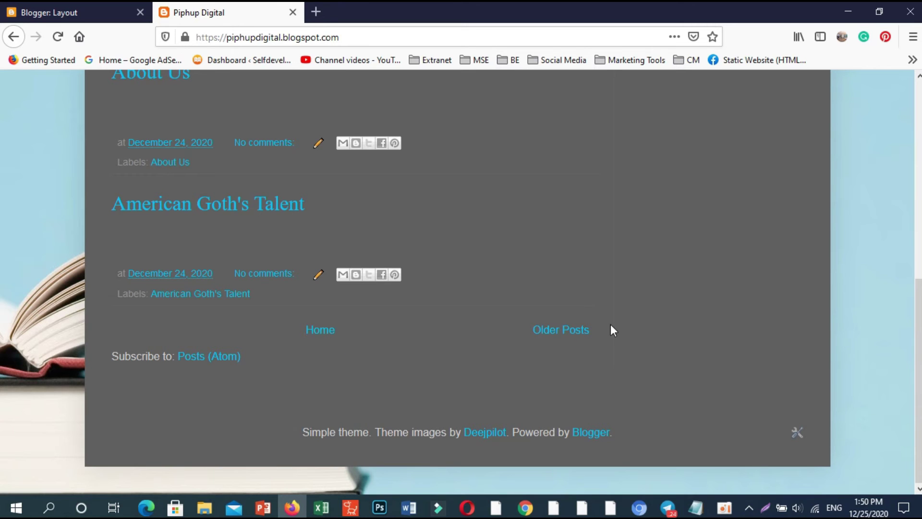
Return to the blog Layout editor and open the footer Attribution gadget's settings.
key(Home)
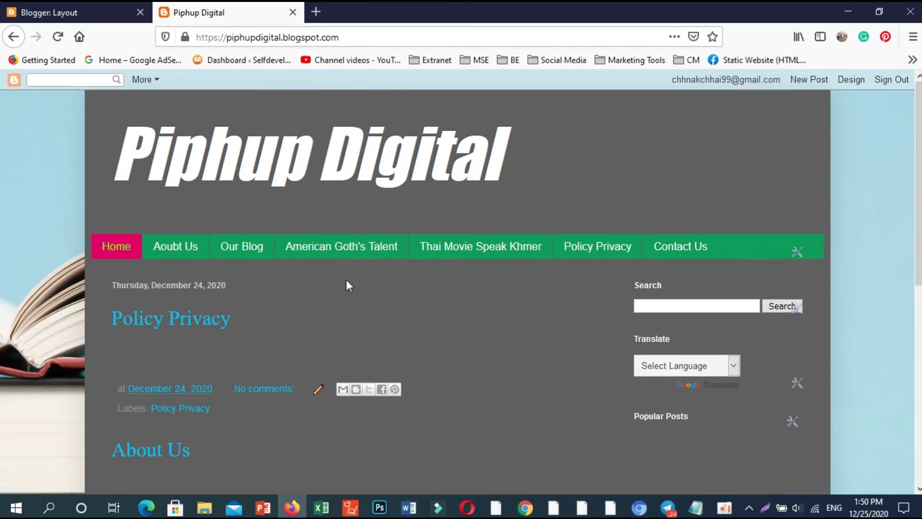
click(72, 13)
scroll(426, 313, down, 10)
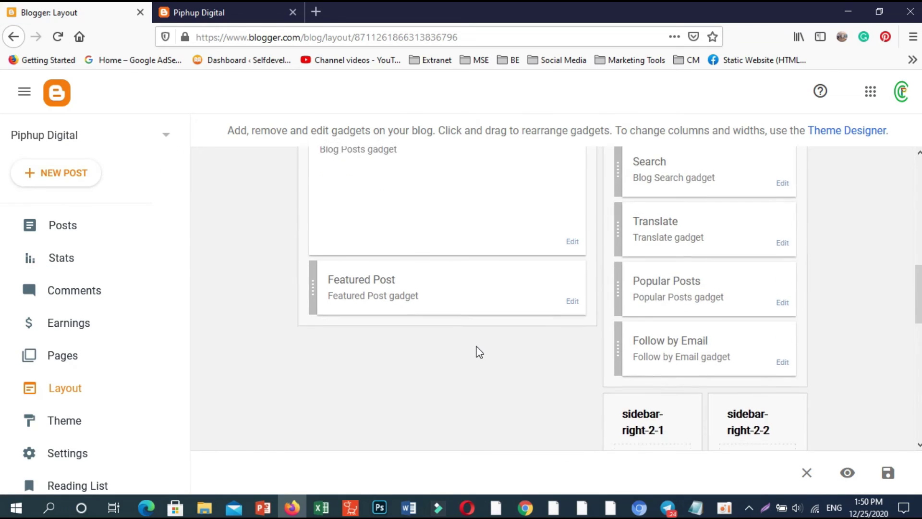
scroll(508, 370, down, 5)
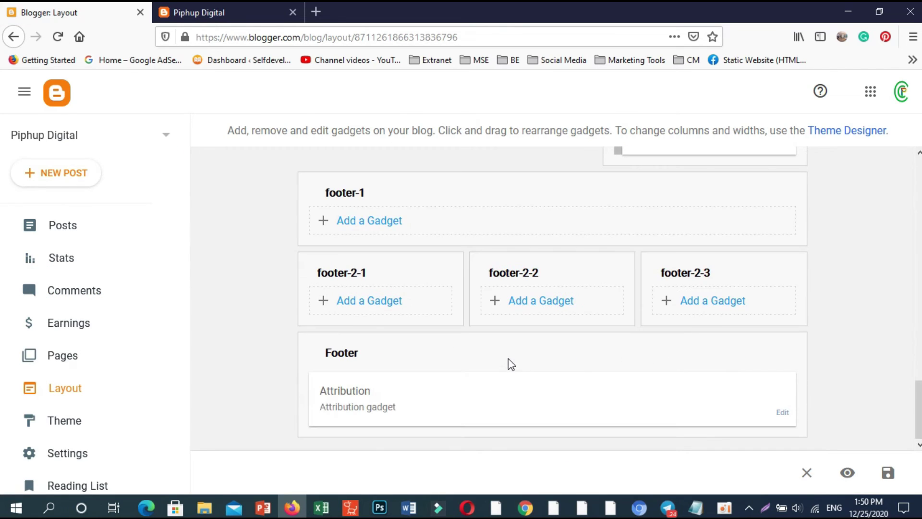
scroll(770, 221, up, 2)
scroll(791, 293, down, 2)
click(783, 413)
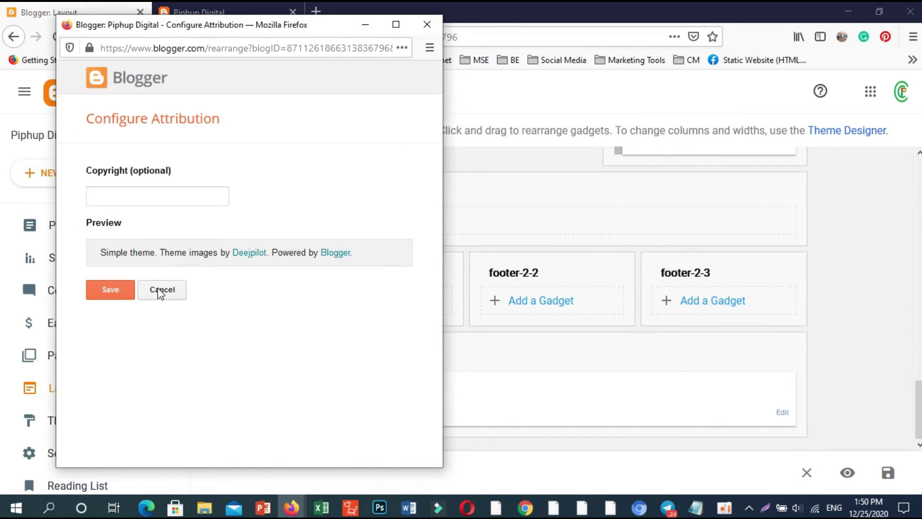
Enter 'All Right Reserved@2020 Piphup Digital' as the copyright text and save.
click(141, 193)
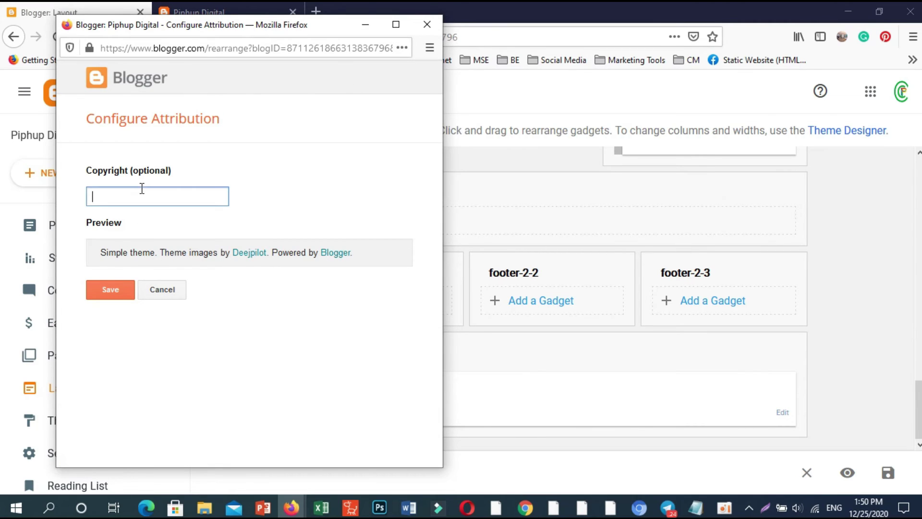
text(Cop)
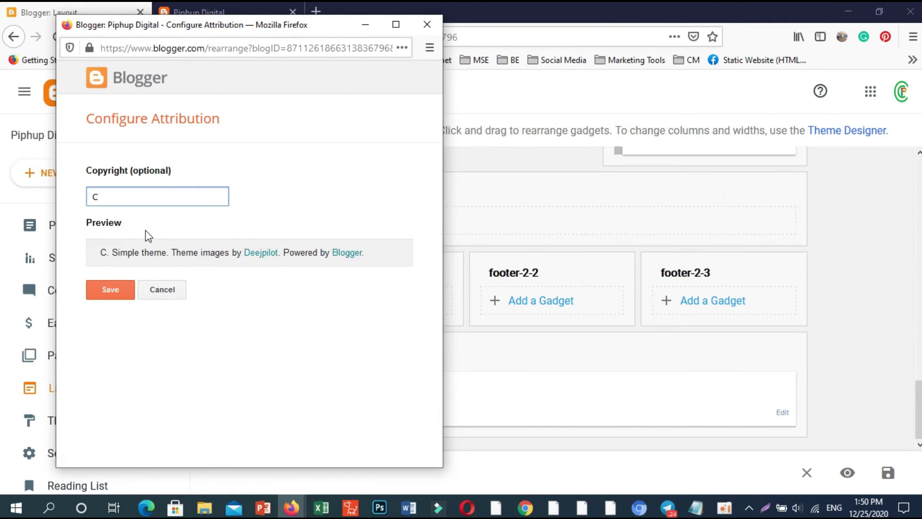
key(BackSpace)
key(BackSpace)
key(BackSpace)
text(All Ri)
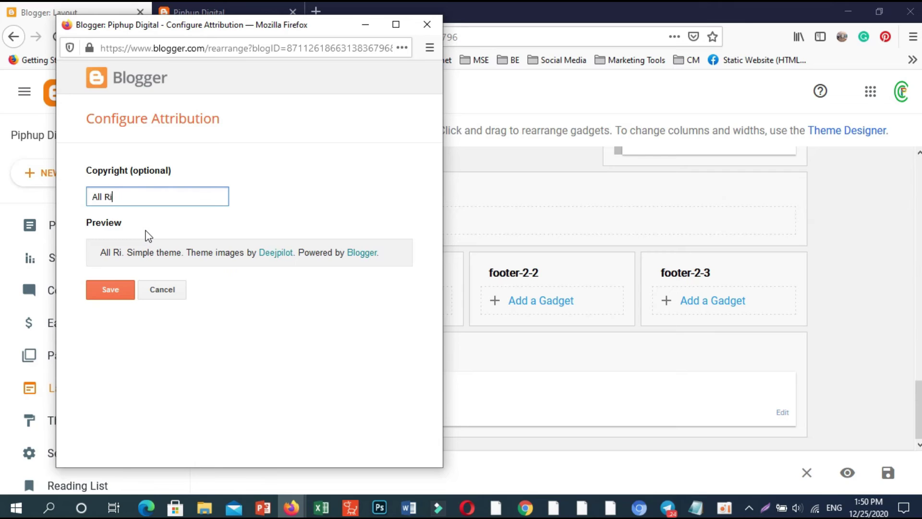
text(ght Reserv)
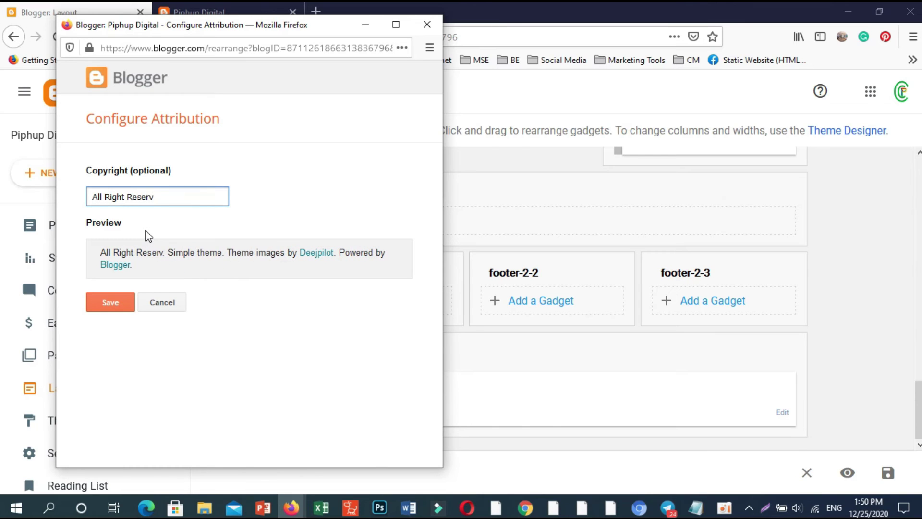
text(ed)
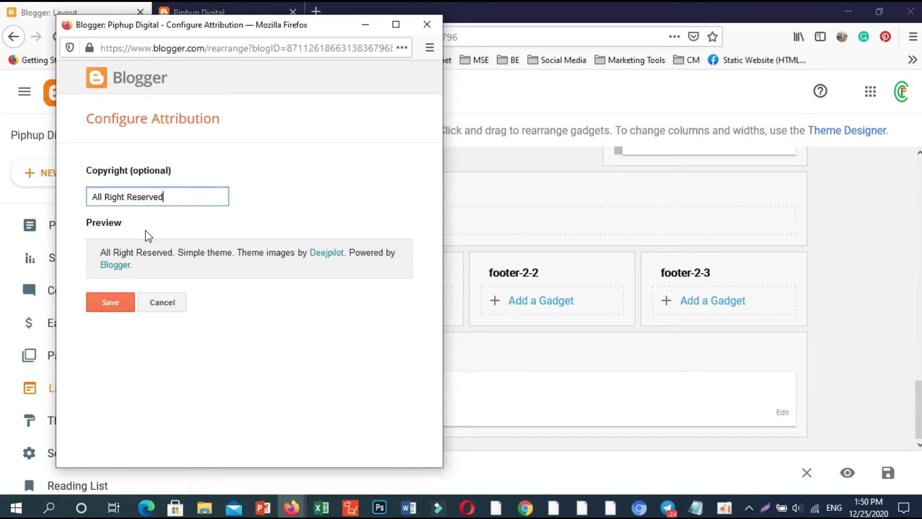
text(@2020)
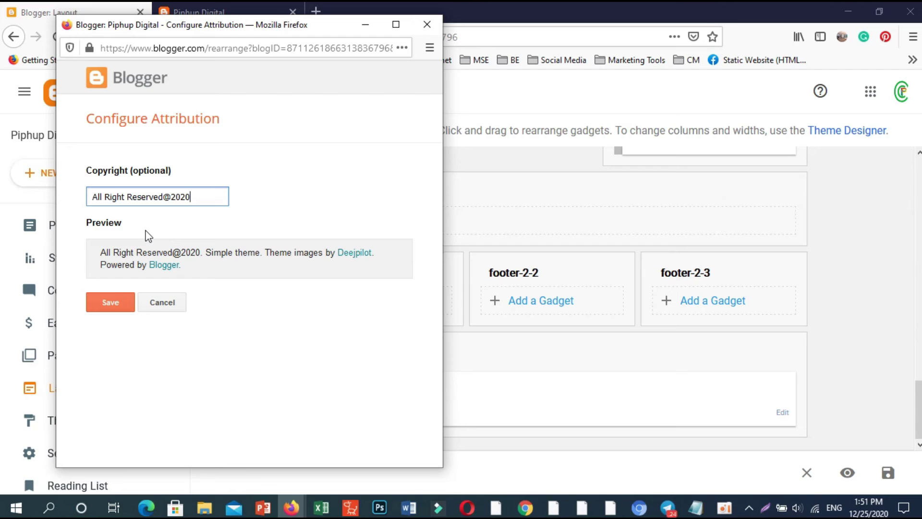
text( Pip)
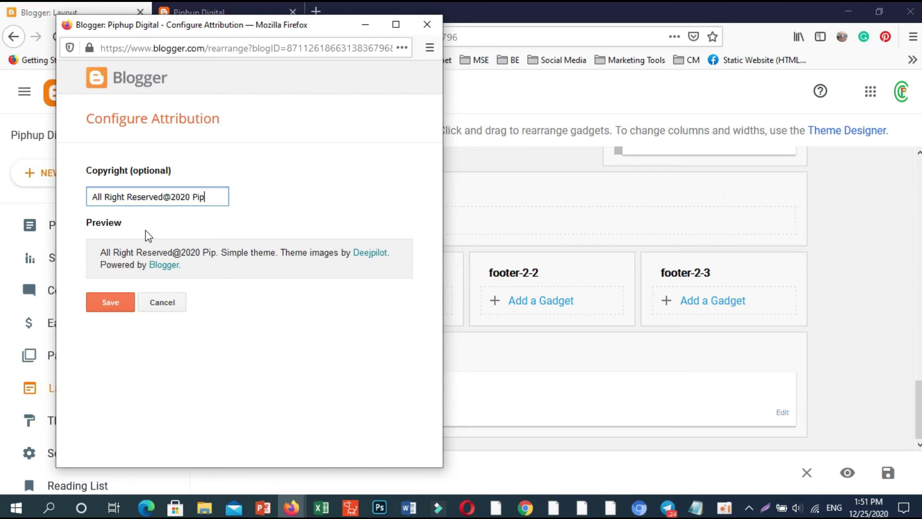
text(hup D)
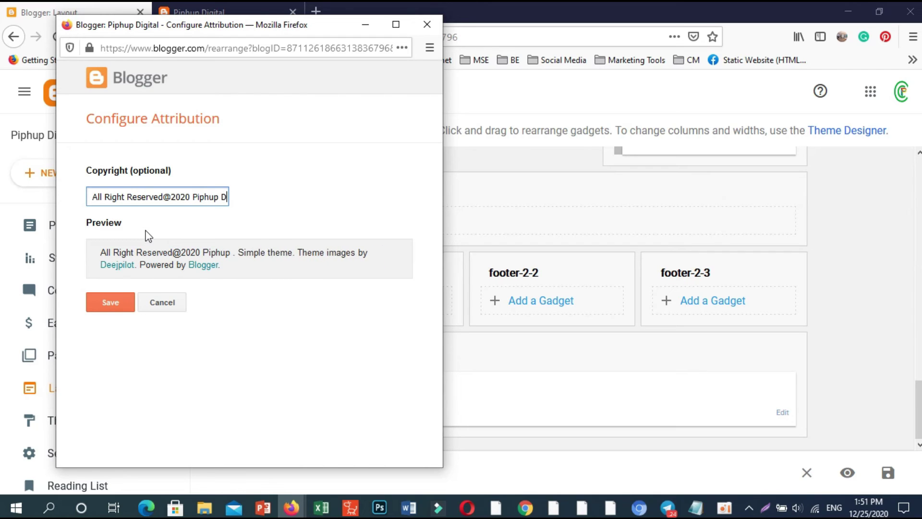
text(igitr)
key(BackSpace)
text(al)
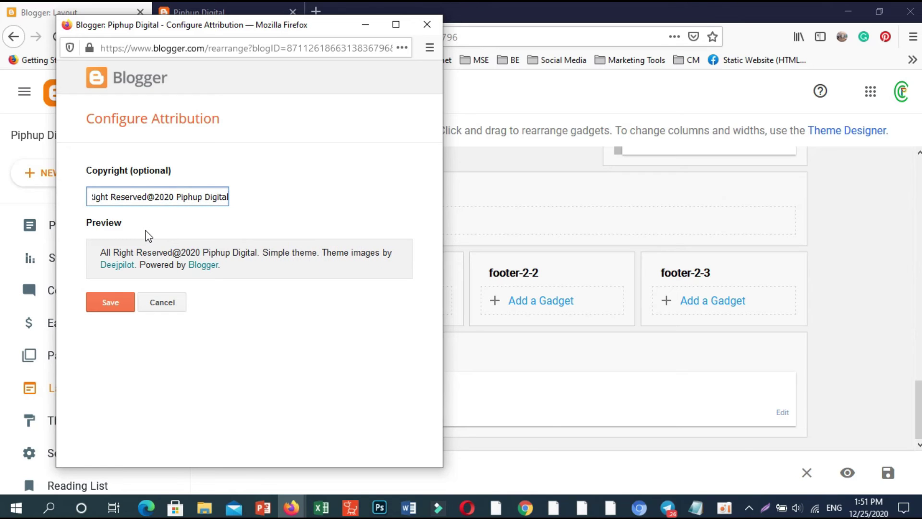
click(113, 304)
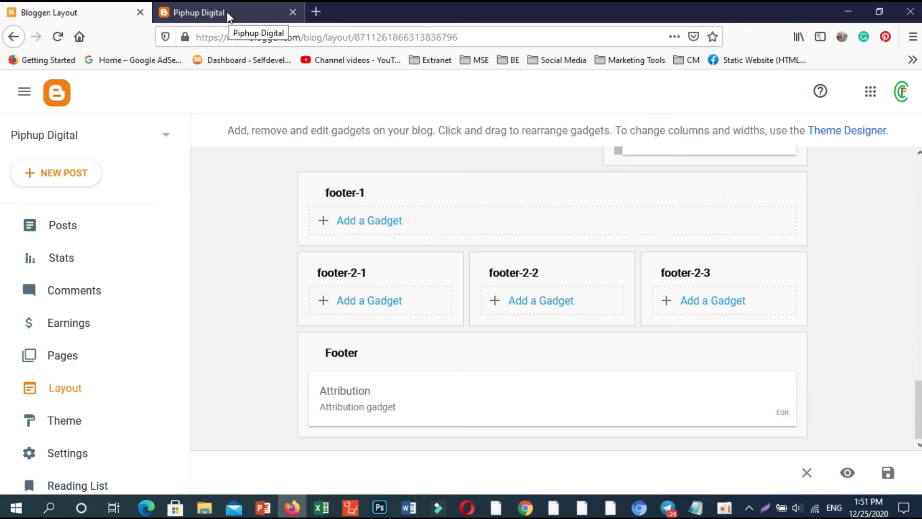
Reload the live Piphup Digital blog tab and scroll through it to check the new footer.
click(200, 12)
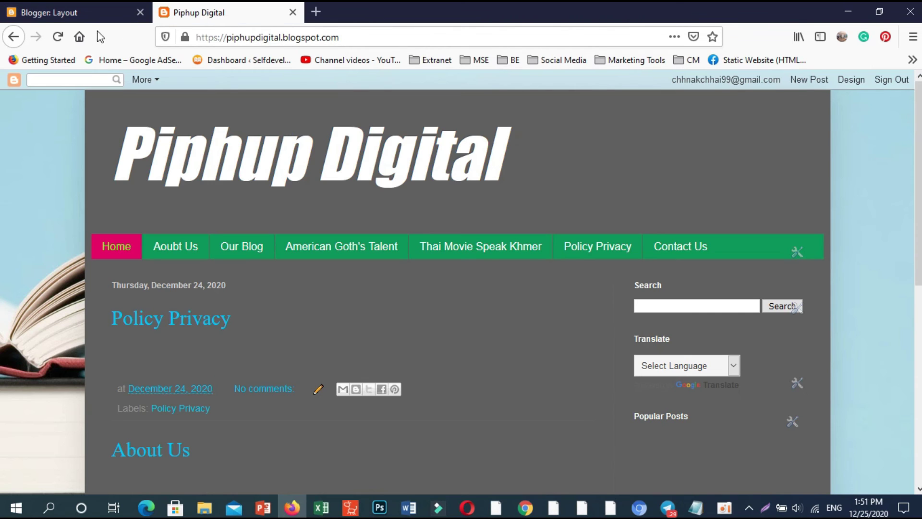
click(66, 36)
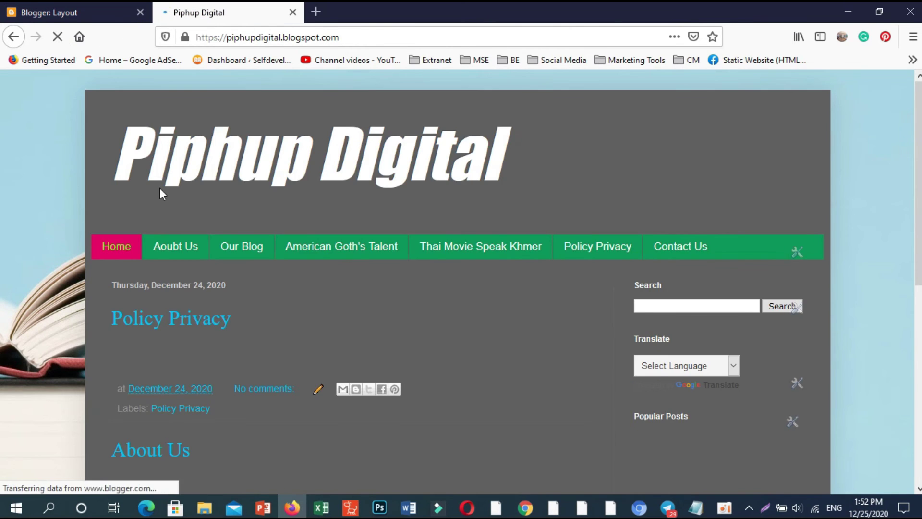
scroll(311, 222, down, 2)
scroll(407, 254, down, 3)
scroll(408, 253, up, 5)
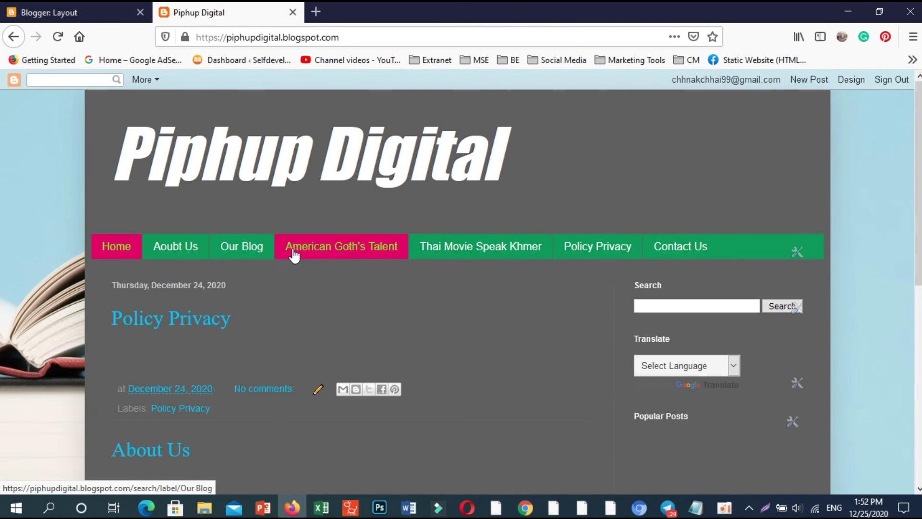
scroll(544, 281, down, 8)
scroll(510, 297, up, 9)
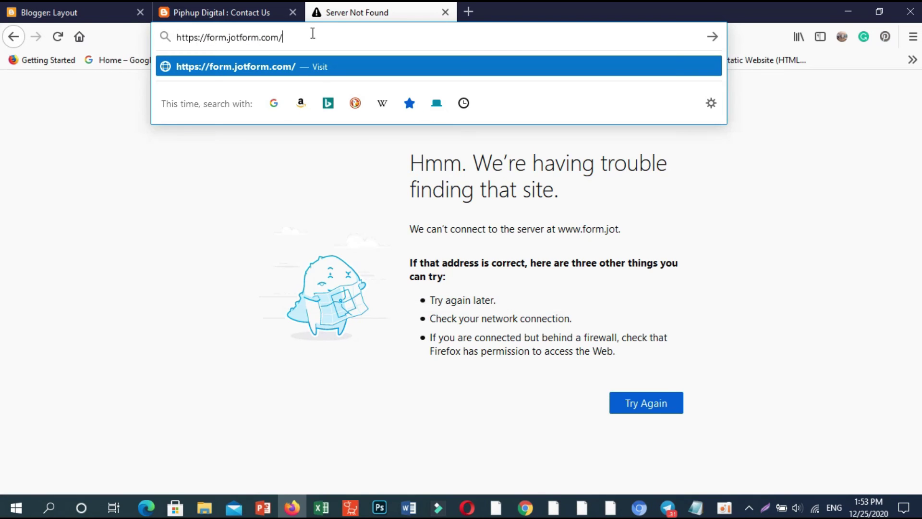
Load JotForm, dismiss the Google sign-in prompt and choose to sign up with an e-mail.
key(Return)
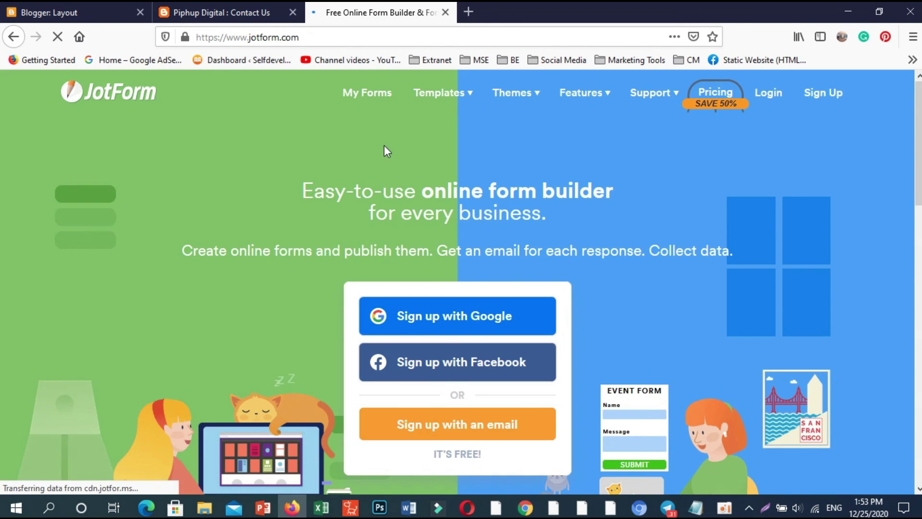
scroll(384, 145, down, 5)
scroll(391, 168, up, 3)
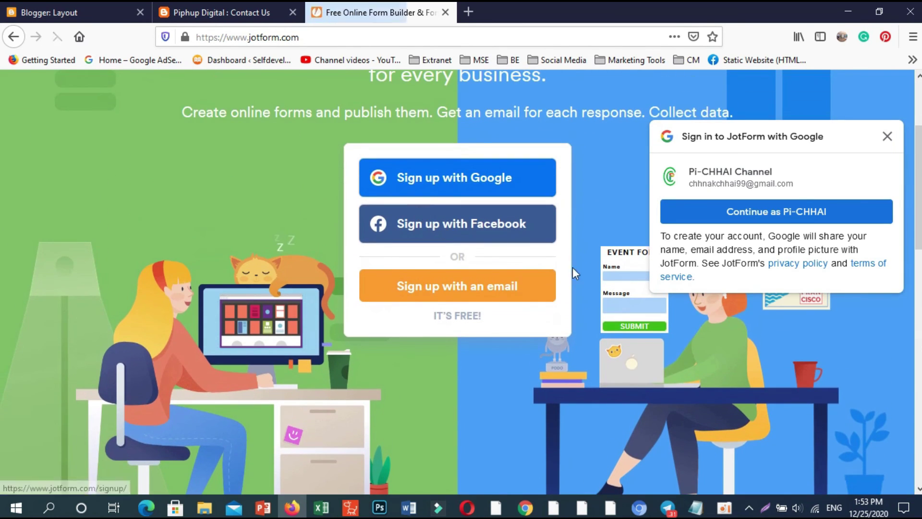
click(888, 139)
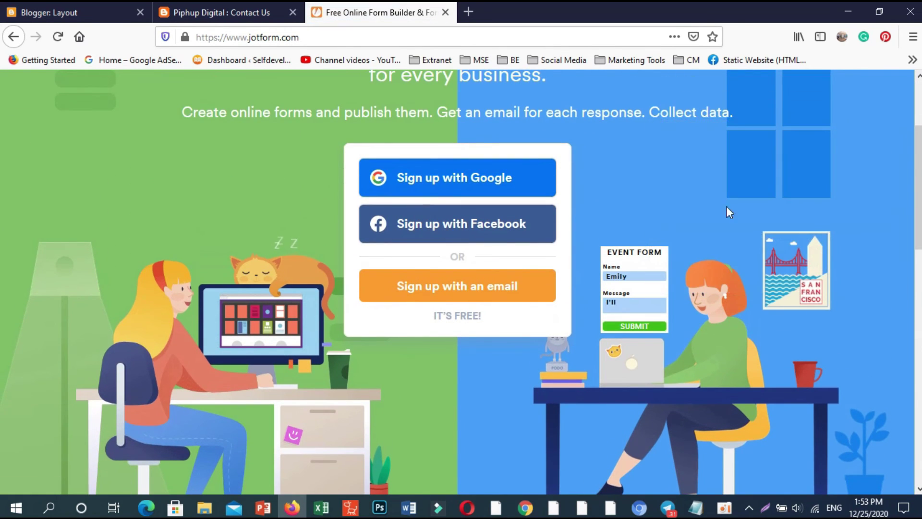
click(468, 294)
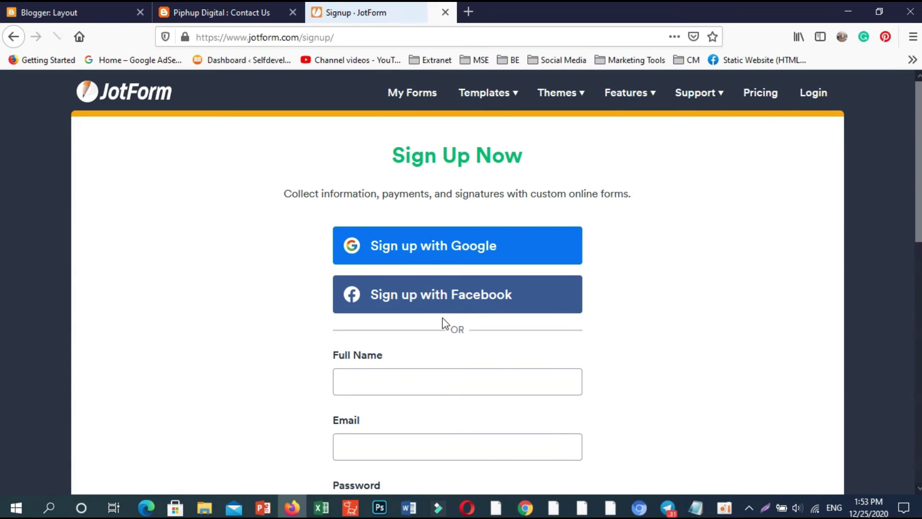
scroll(403, 356, down, 3)
Fill in the full name Piphup Digital, the e-mail address and the account password.
click(372, 247)
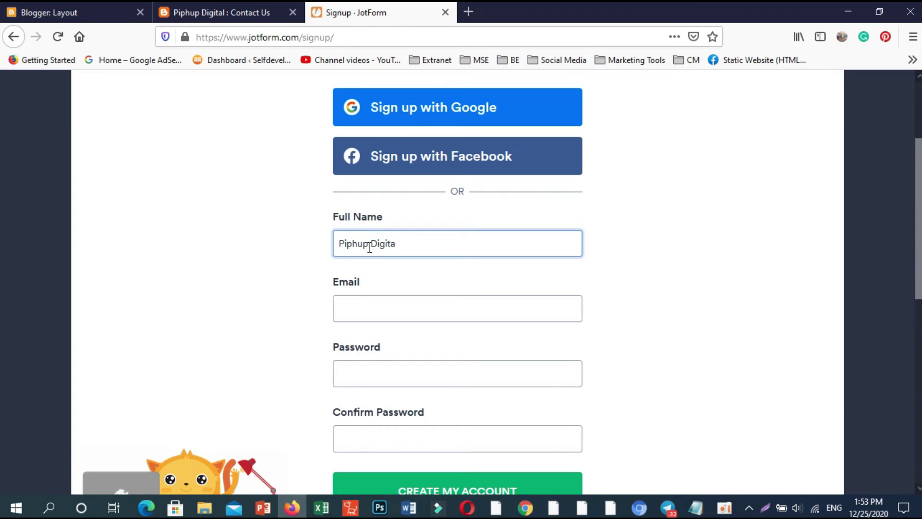
click(368, 306)
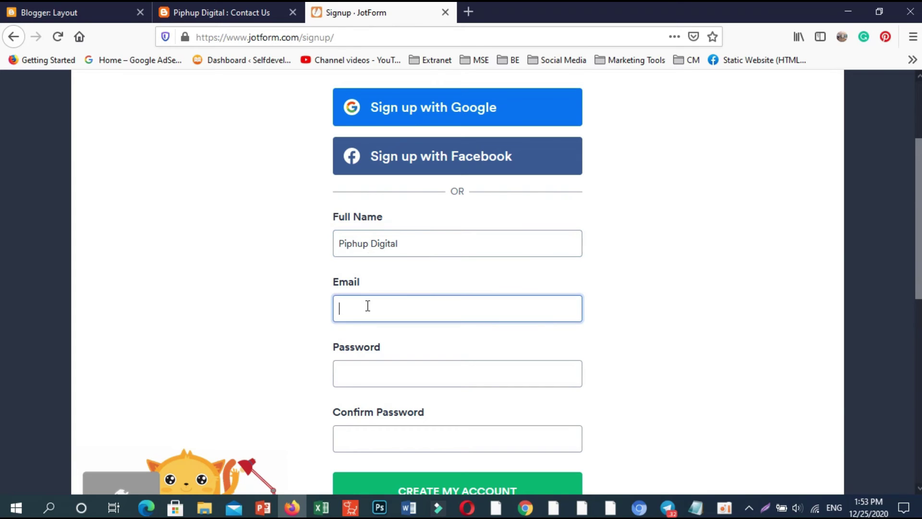
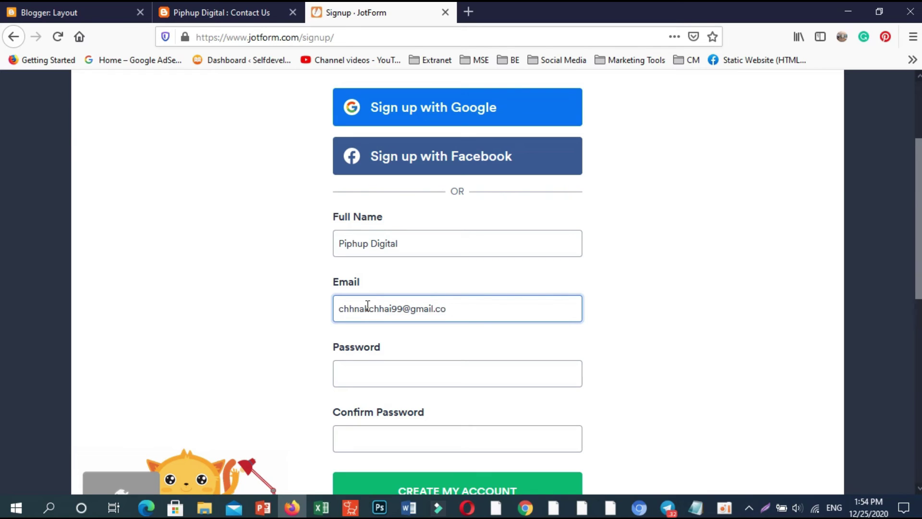
click(375, 367)
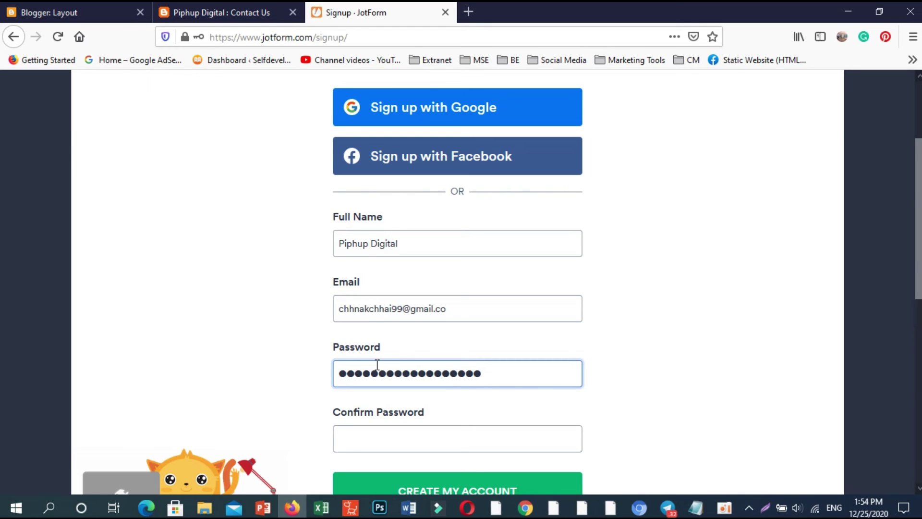
Confirm the password, closing the sale promotion popup, and submit the sign-up form.
click(388, 431)
text(pi)
key(BackSpace)
key(BackSpace)
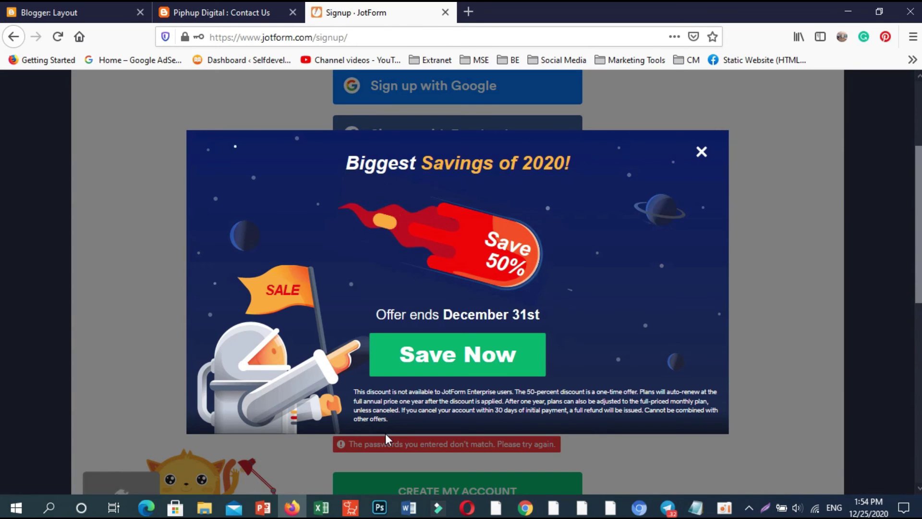
scroll(528, 288, down, 4)
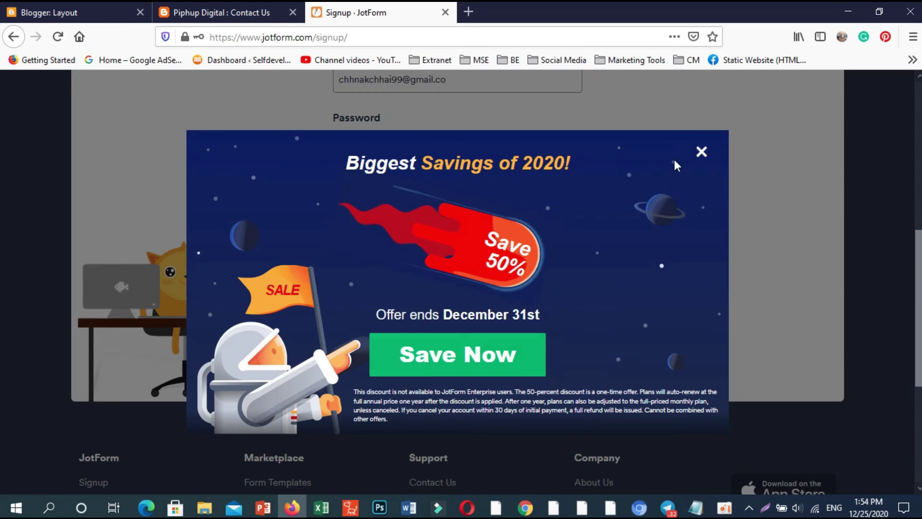
click(700, 151)
click(490, 207)
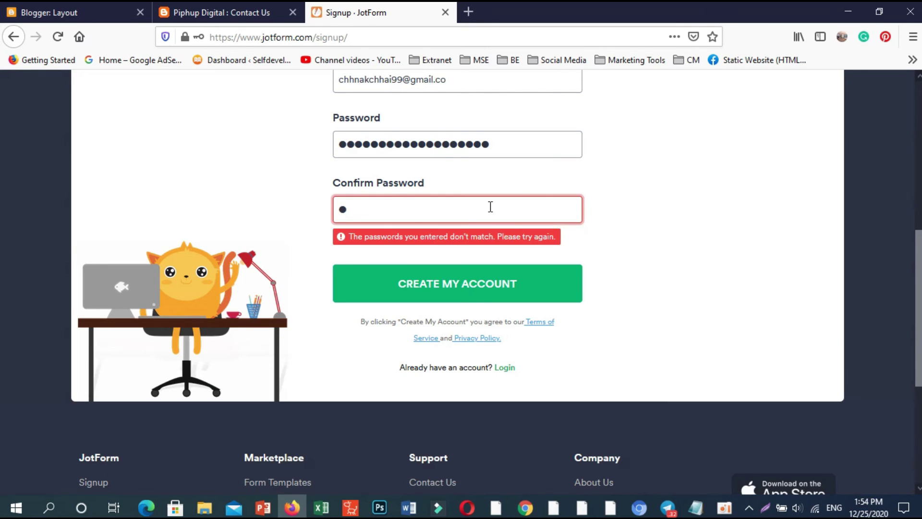
text(••••••••••••••••)
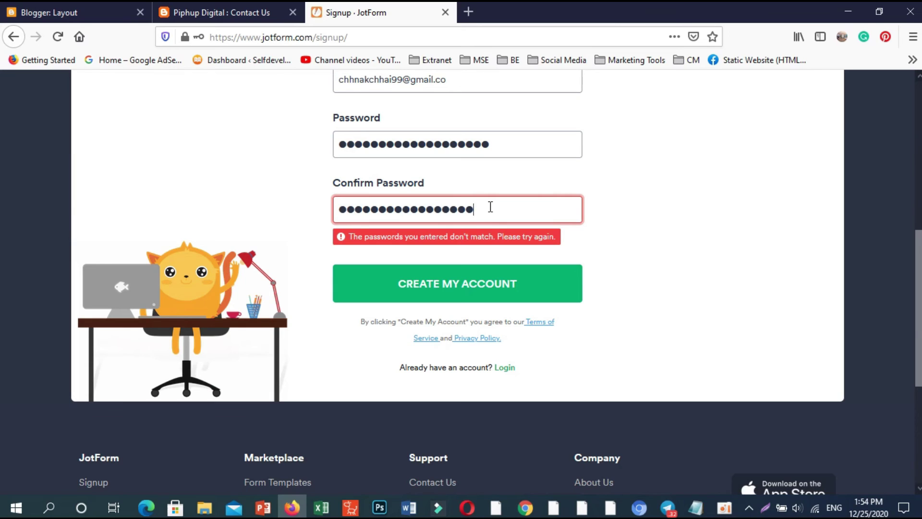
text(•)
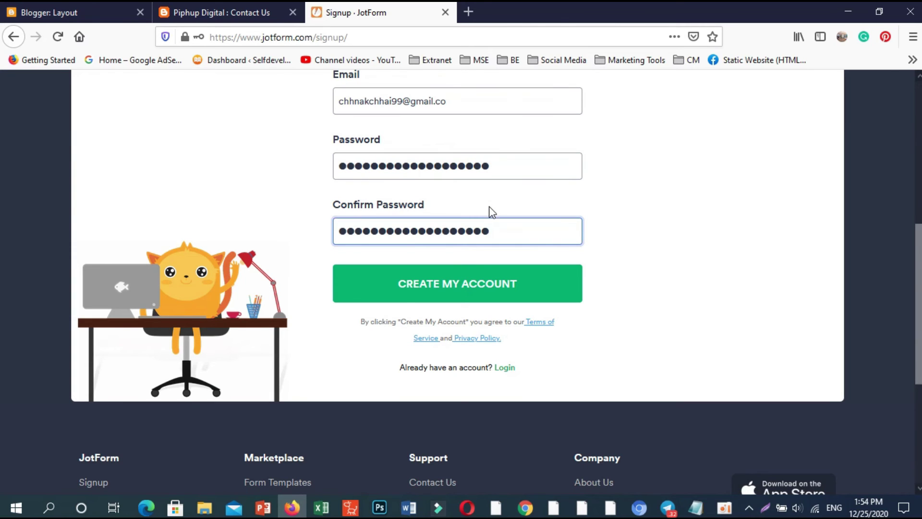
click(455, 288)
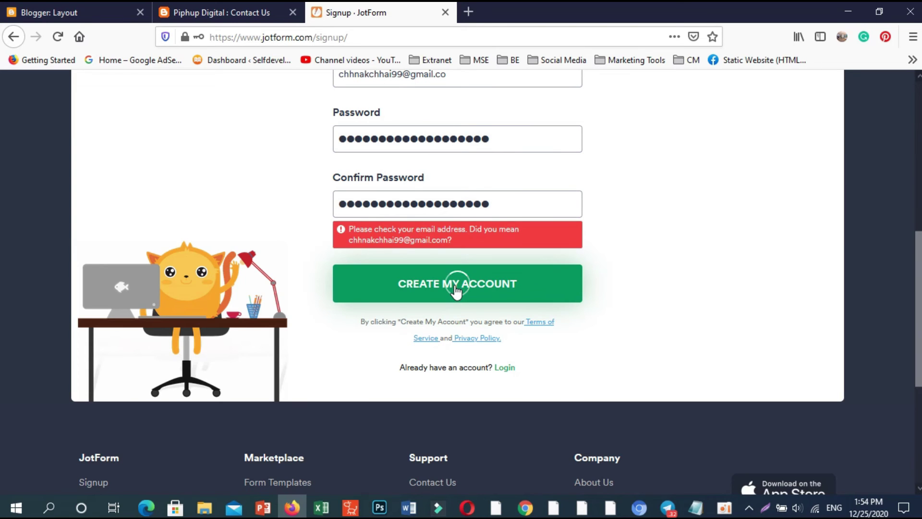
Correct the ending of the e-mail address and resubmit to create the account.
scroll(456, 289, up, 3)
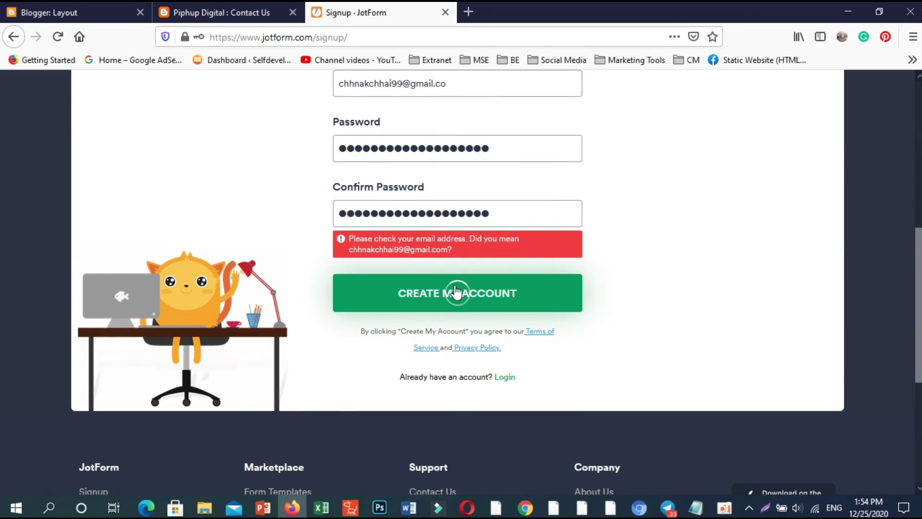
click(459, 214)
text(m)
click(510, 417)
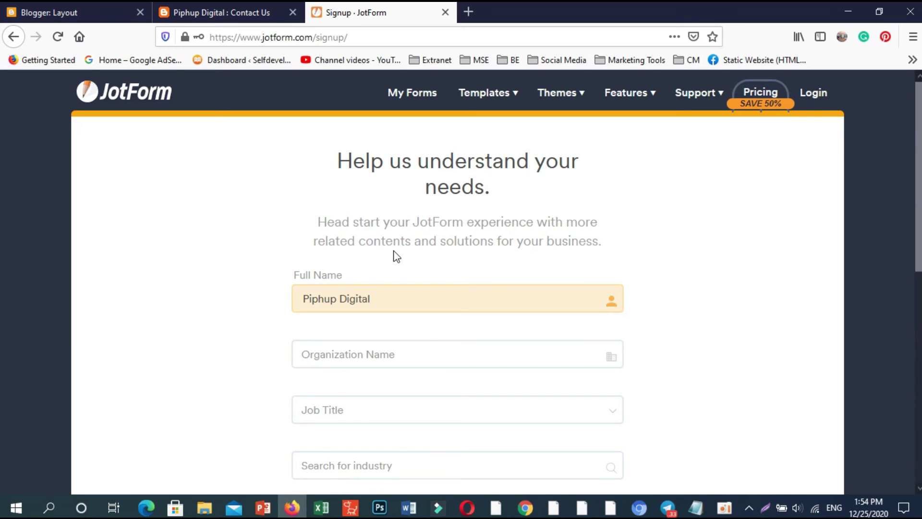
Copy the full name 'Piphup Digital' into the Organization Name field.
scroll(395, 255, down, 2)
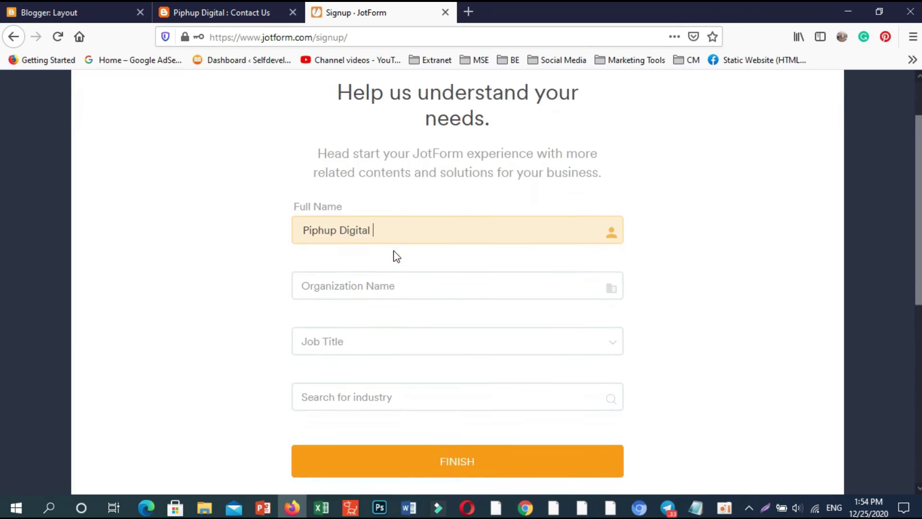
click(412, 288)
drag(382, 231, 276, 231)
key(ctrl+c)
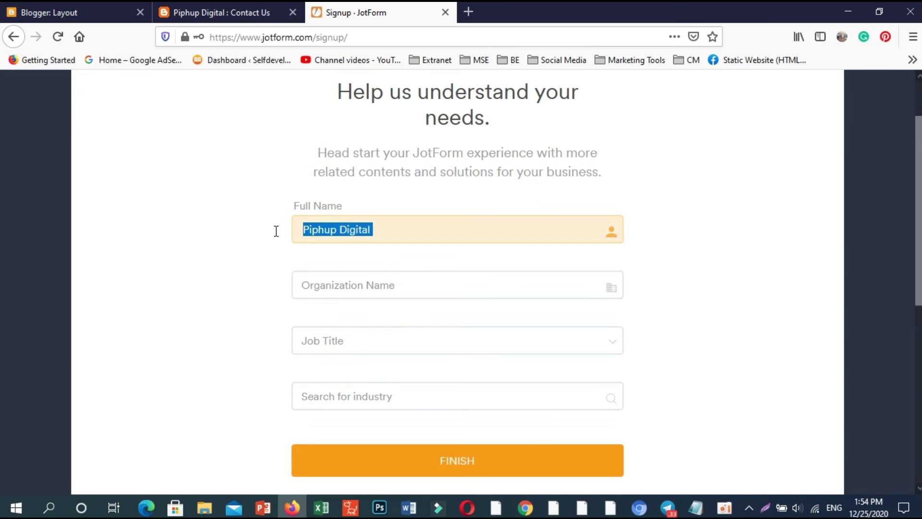
click(341, 288)
key(ctrl+v)
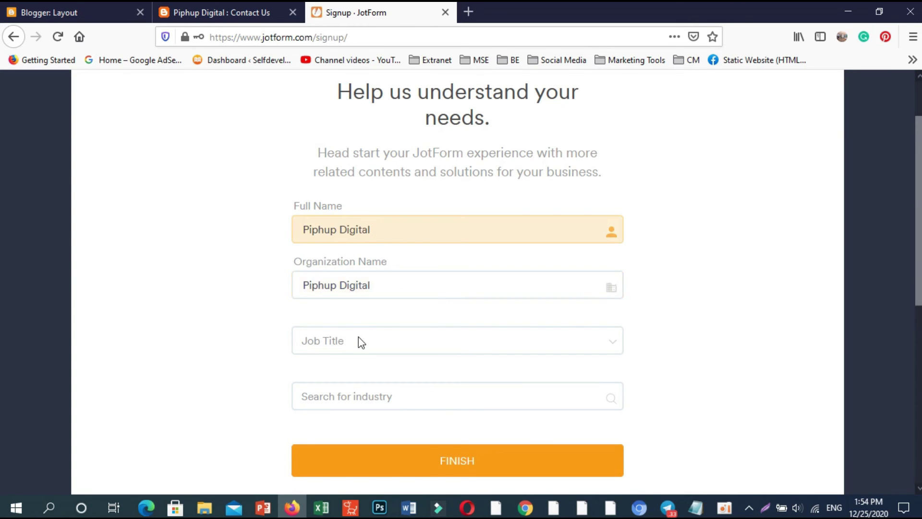
Choose Marketing /Communications as the job title.
click(360, 340)
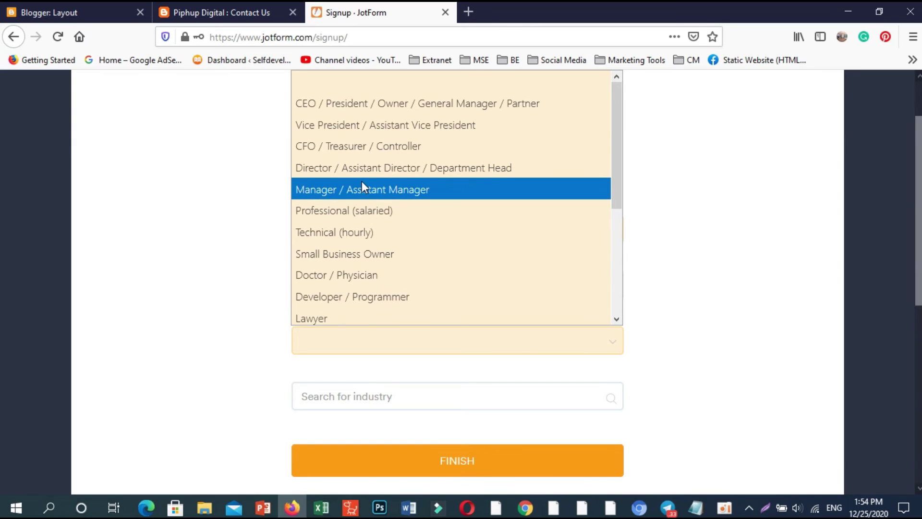
scroll(361, 180, down, 1)
scroll(355, 211, down, 1)
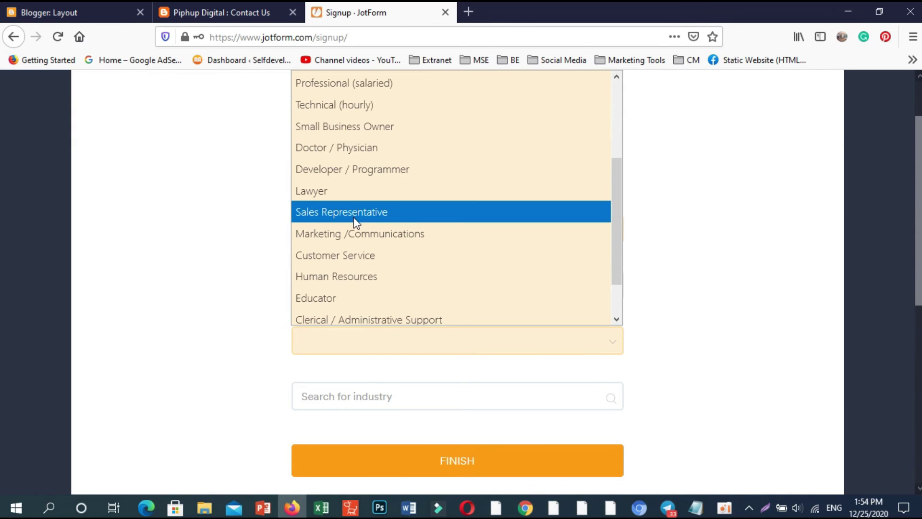
scroll(354, 220, down, 1)
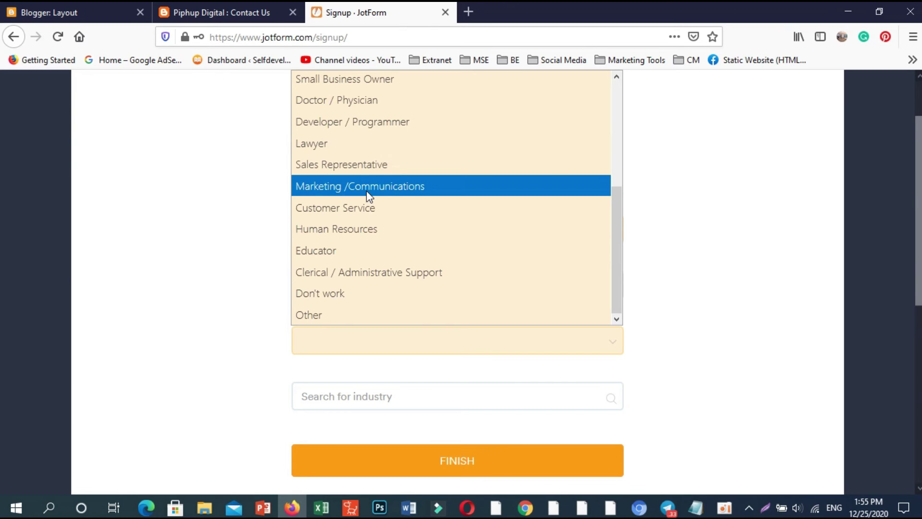
drag(615, 268, 612, 155)
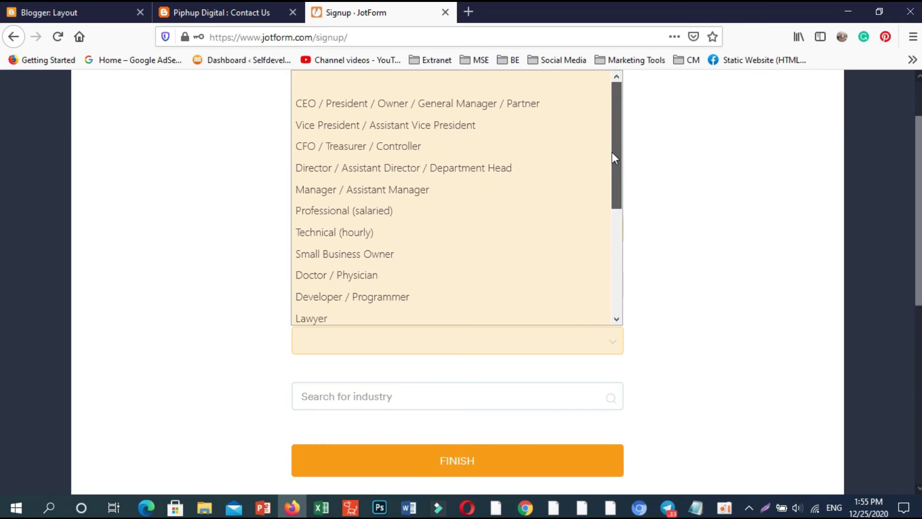
scroll(603, 177, down, 2)
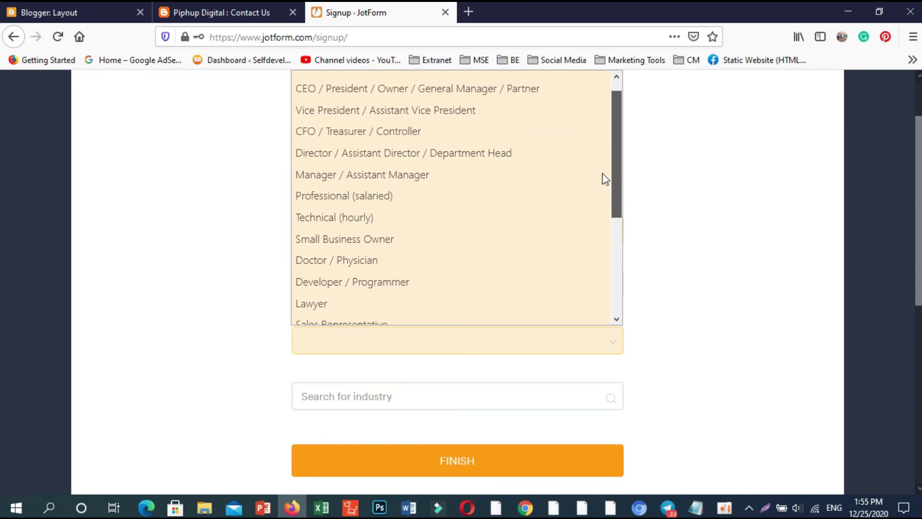
scroll(603, 192, down, 6)
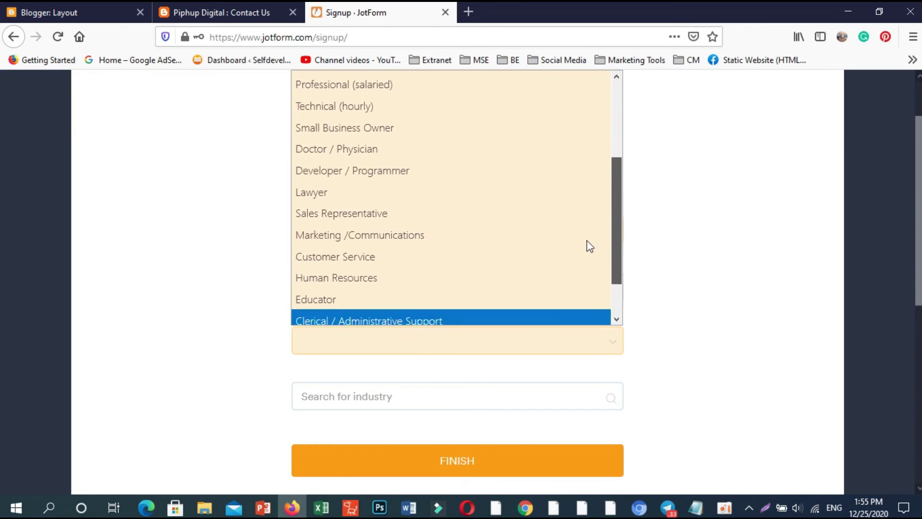
click(369, 191)
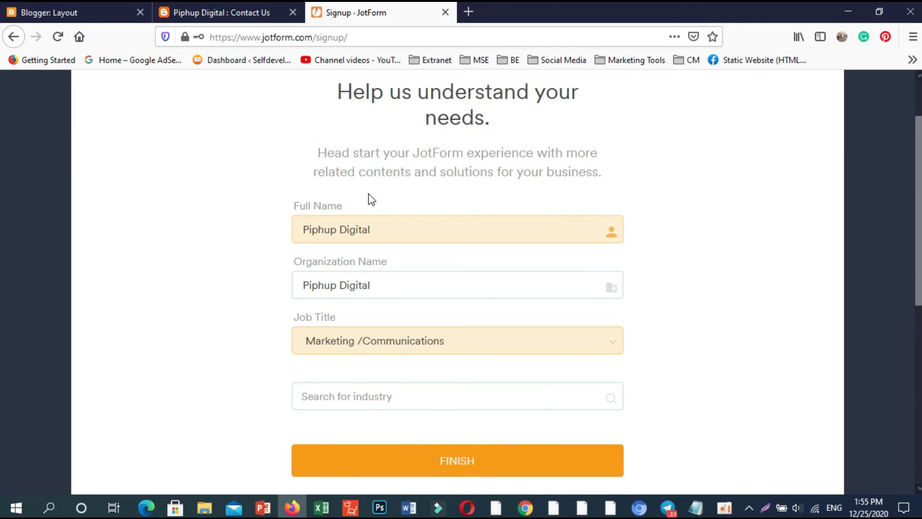
Search 'Mark' in the industry list and pick Network Marketing.
scroll(381, 255, down, 3)
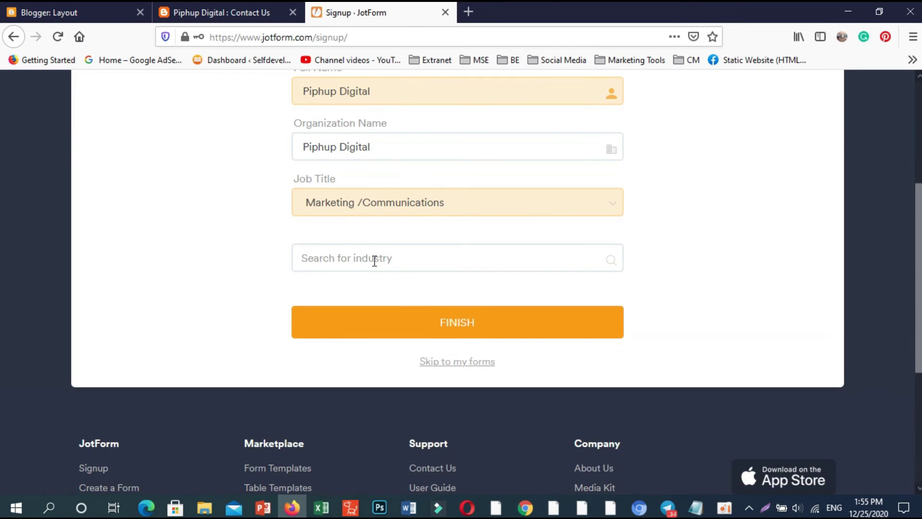
click(375, 260)
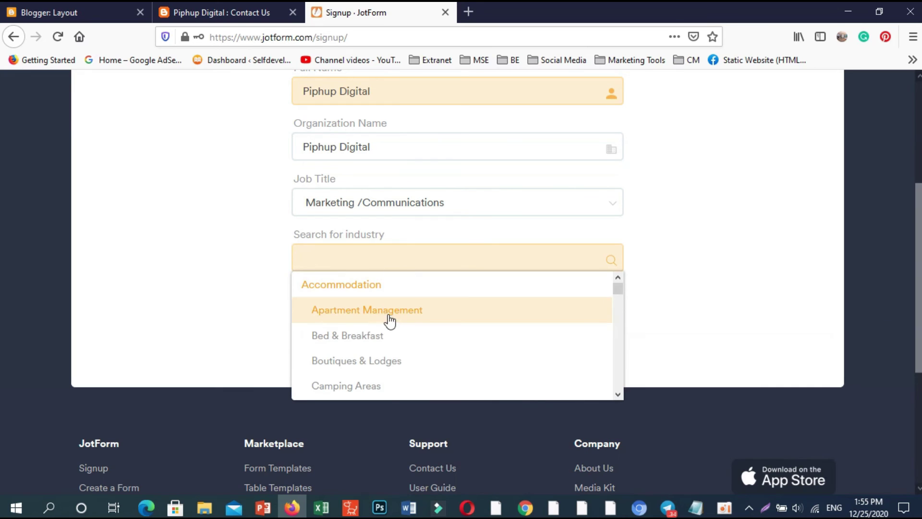
scroll(394, 322, down, 3)
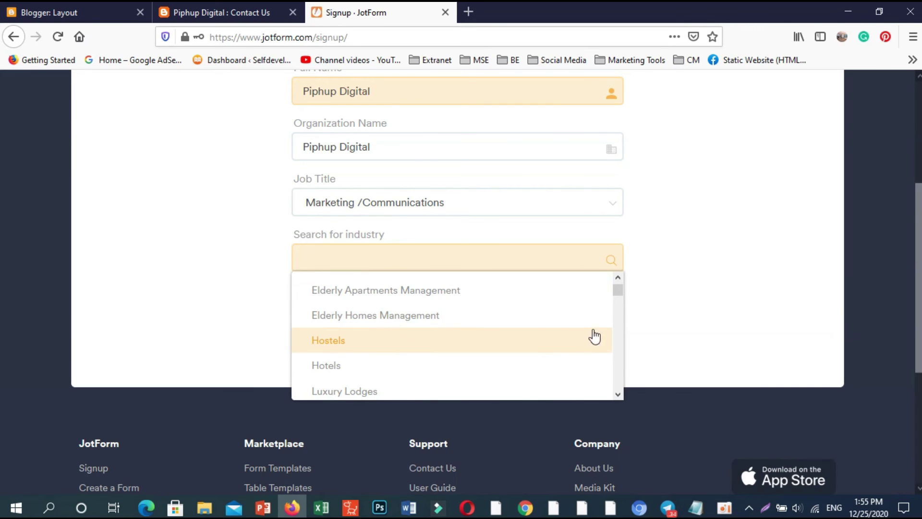
scroll(620, 300, down, 2)
scroll(619, 301, down, 3)
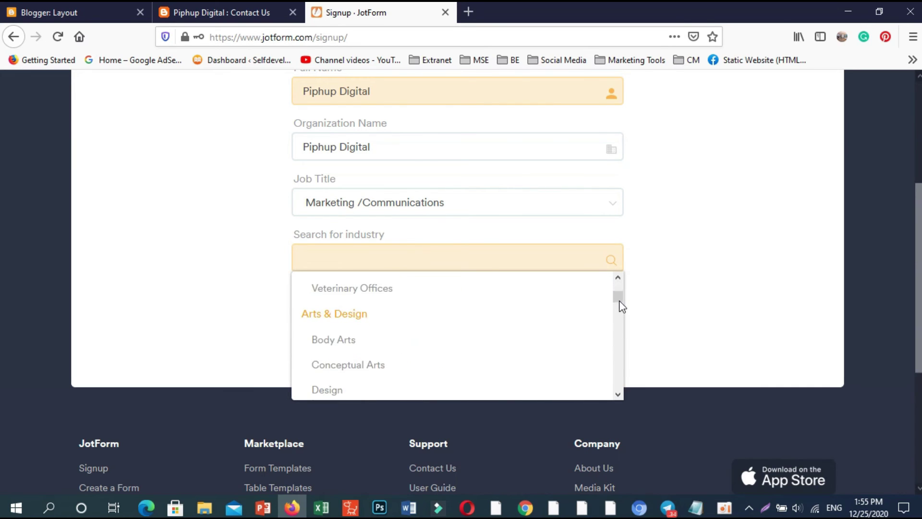
text(Mar)
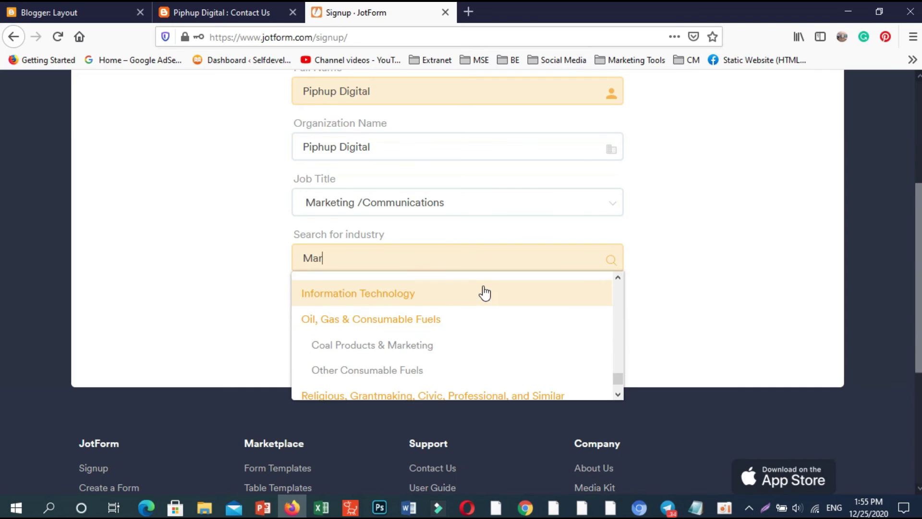
text(ket)
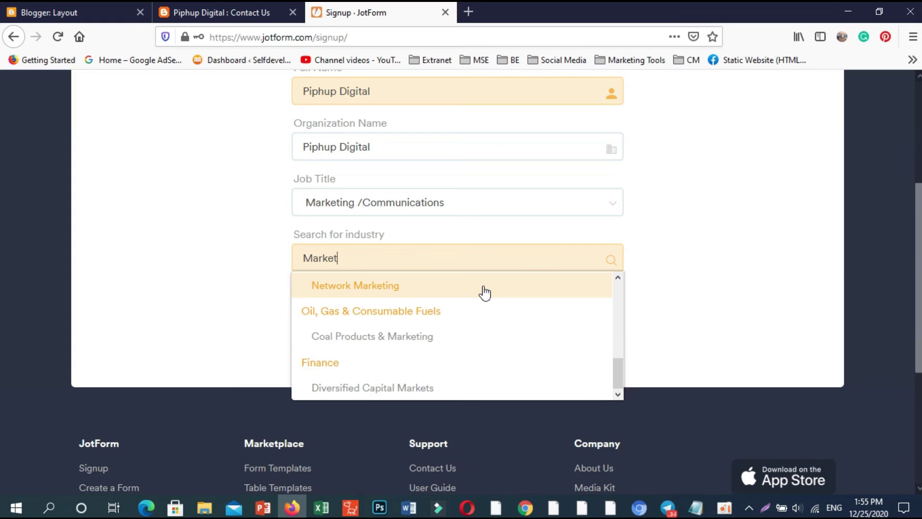
click(432, 290)
Finish the signup, let Firefox save the password, and start a new form from a template.
click(461, 323)
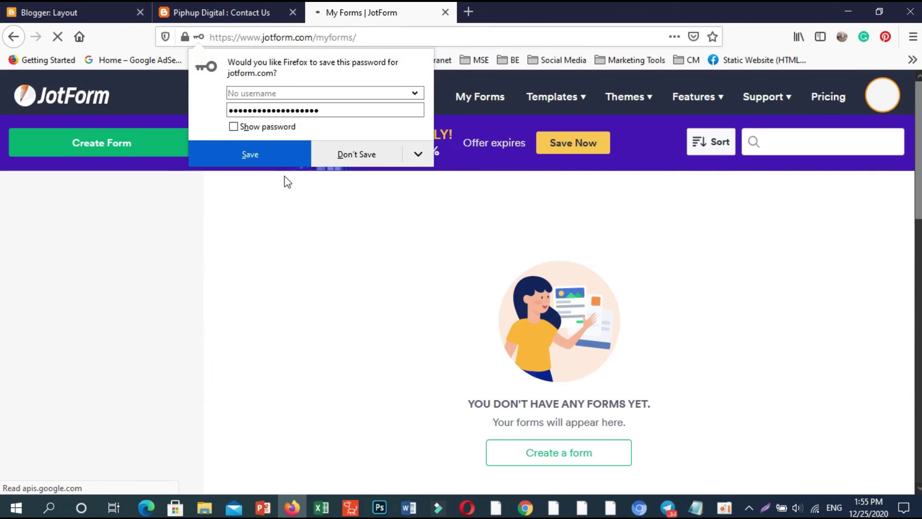
click(267, 154)
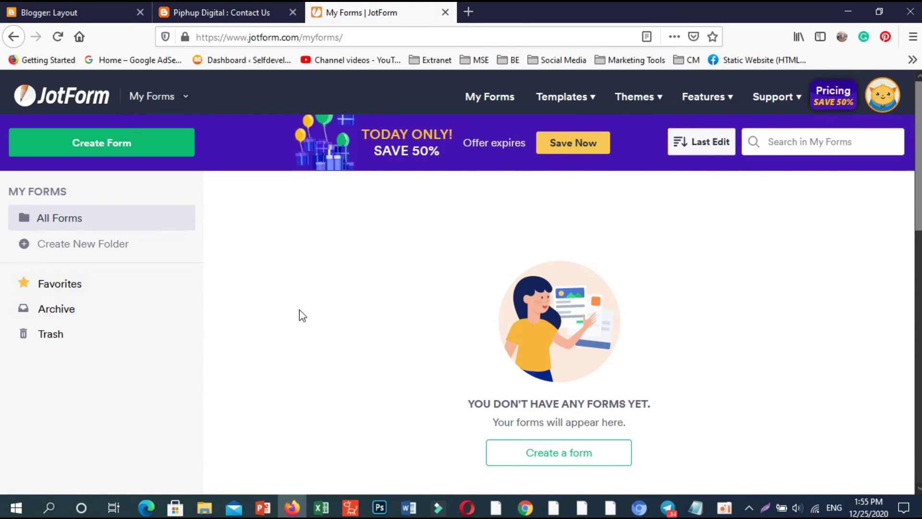
click(113, 146)
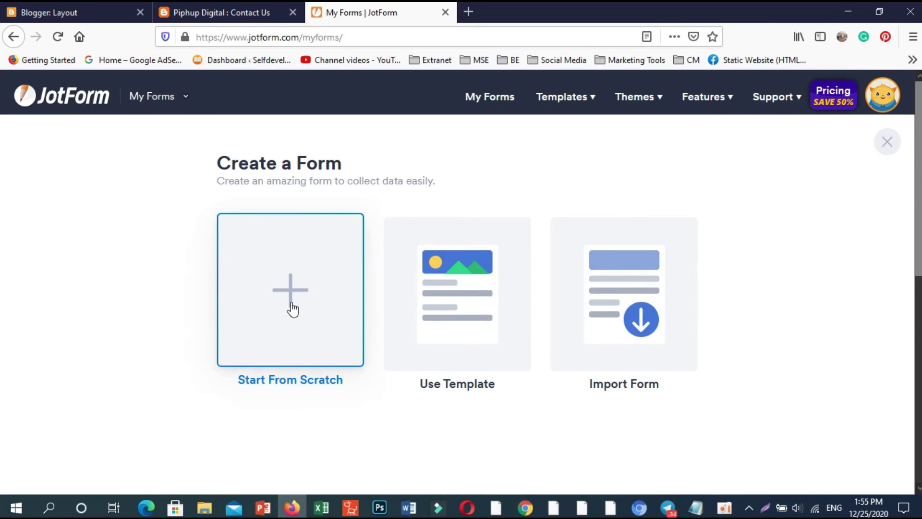
click(446, 329)
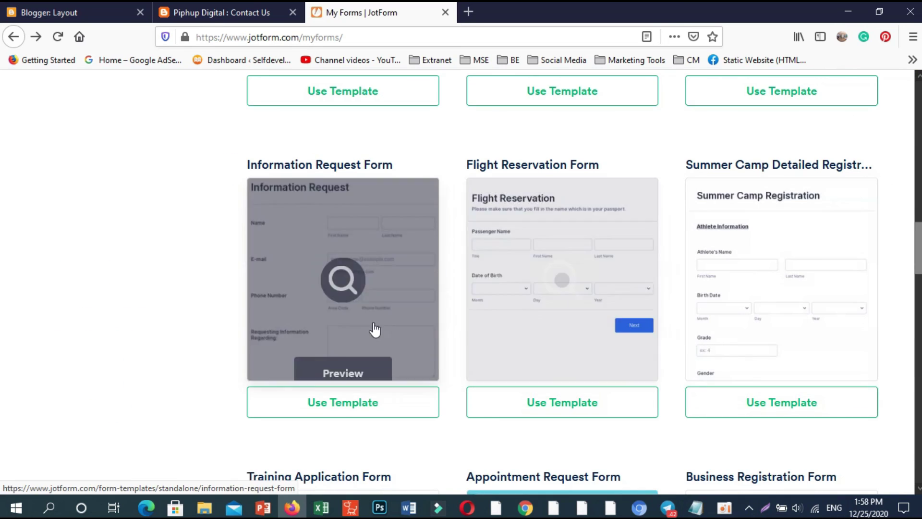
Preview the Information Request Form template and use it.
click(346, 328)
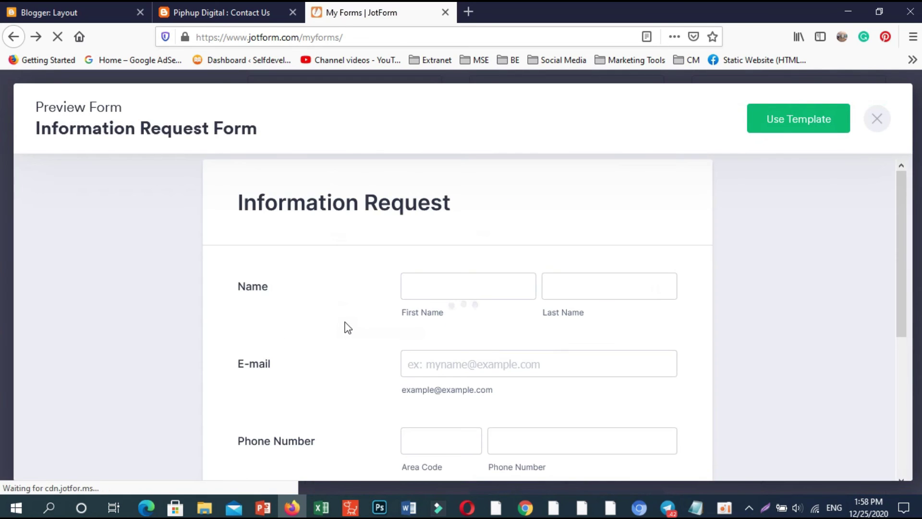
scroll(392, 365, down, 3)
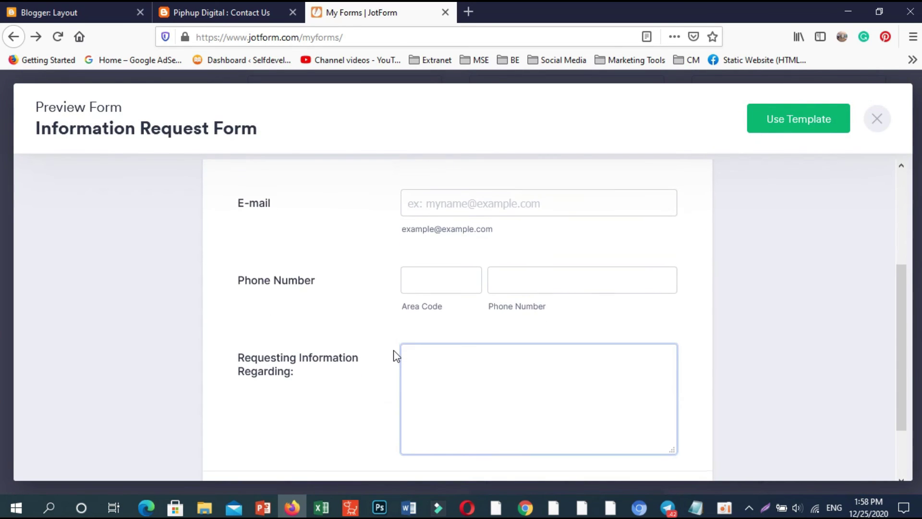
scroll(397, 354, down, 3)
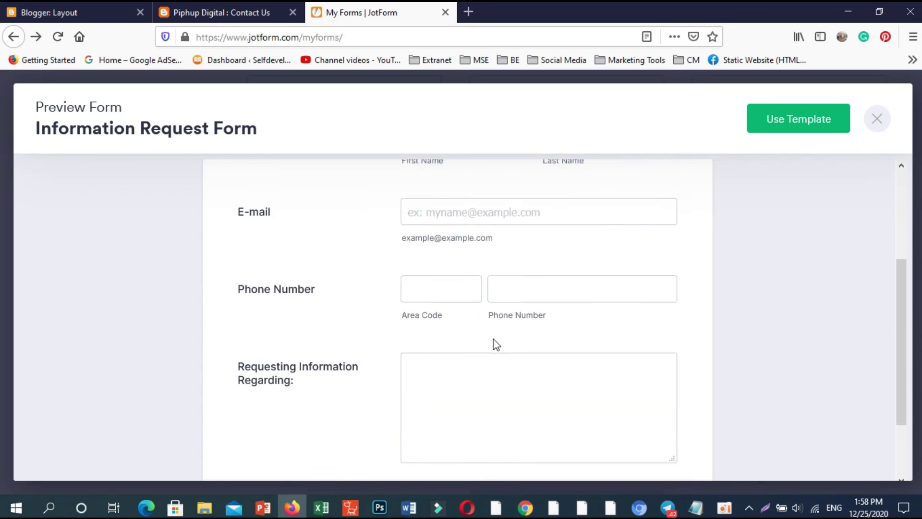
click(663, 280)
click(473, 280)
scroll(551, 313, down, 2)
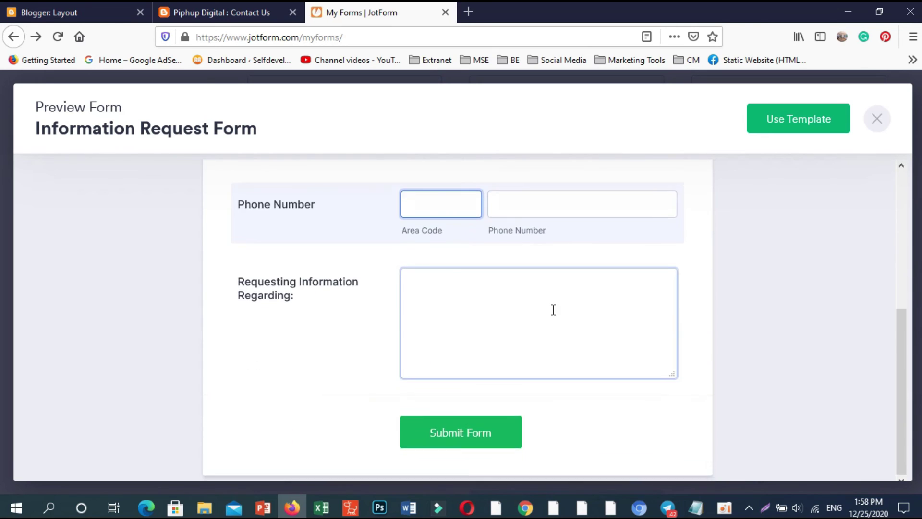
scroll(538, 330, up, 5)
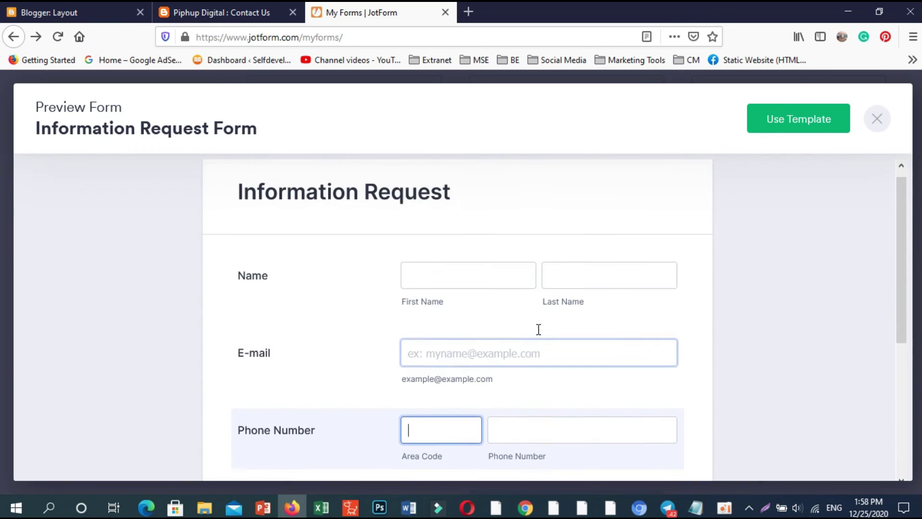
scroll(541, 335, down, 5)
scroll(538, 329, up, 5)
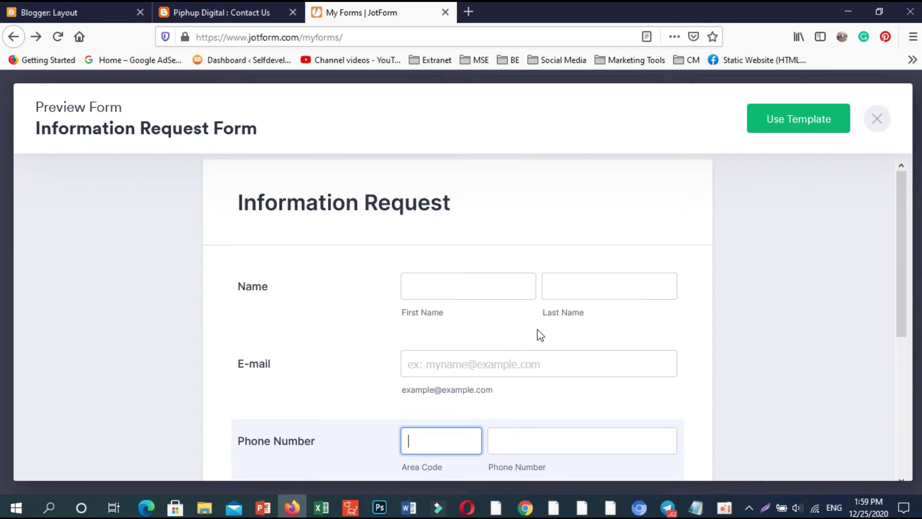
scroll(539, 332, down, 5)
click(771, 129)
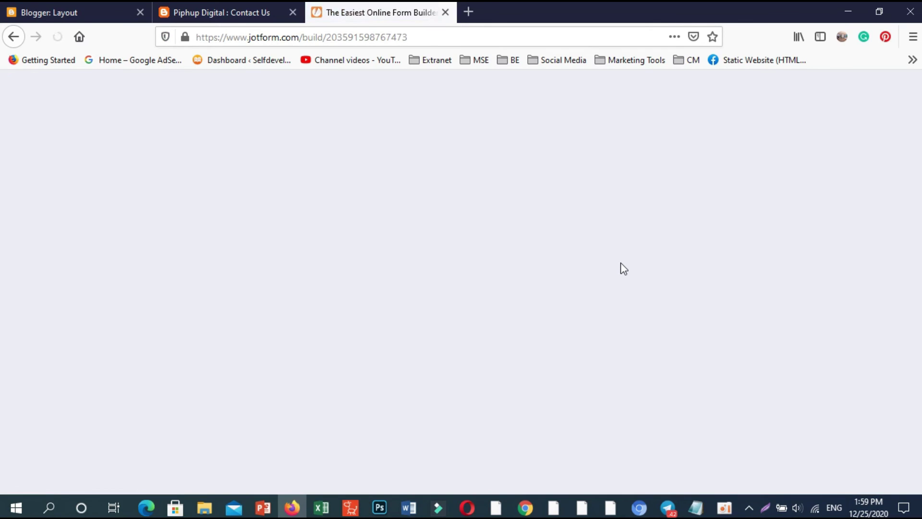
Delete the Phone Number question and select the Information Request header block.
scroll(578, 315, down, 4)
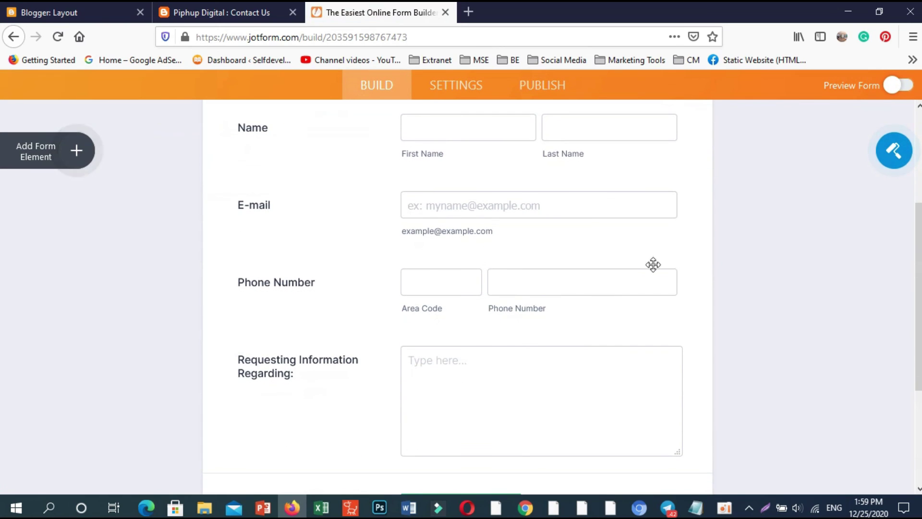
click(611, 278)
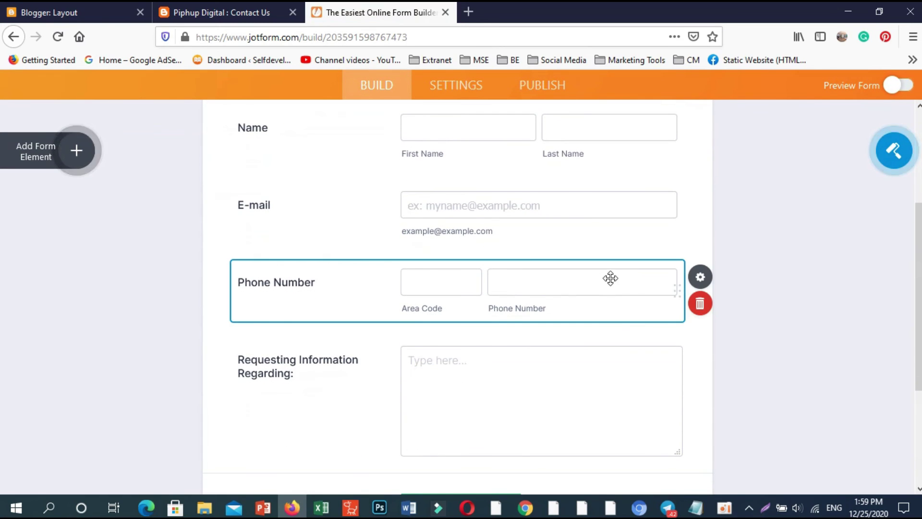
click(699, 303)
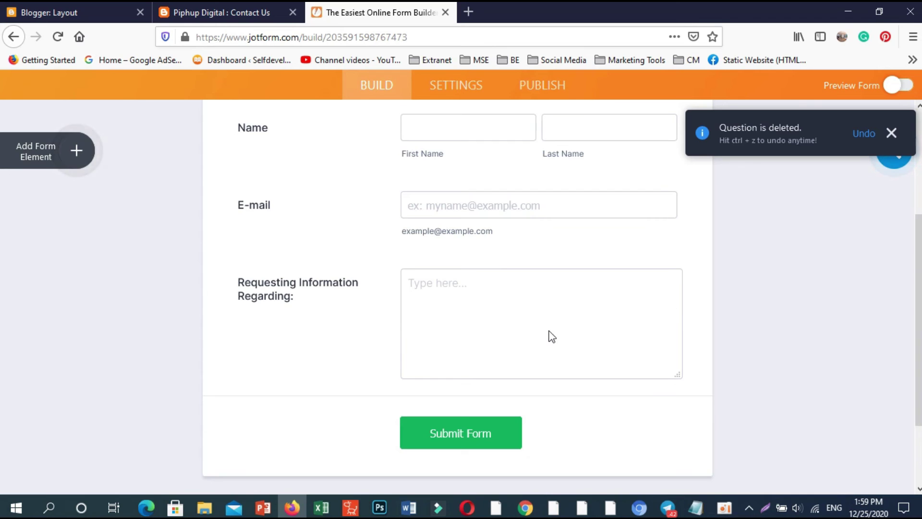
scroll(548, 336, up, 4)
scroll(499, 321, up, 2)
scroll(430, 253, down, 2)
scroll(471, 237, up, 2)
click(544, 260)
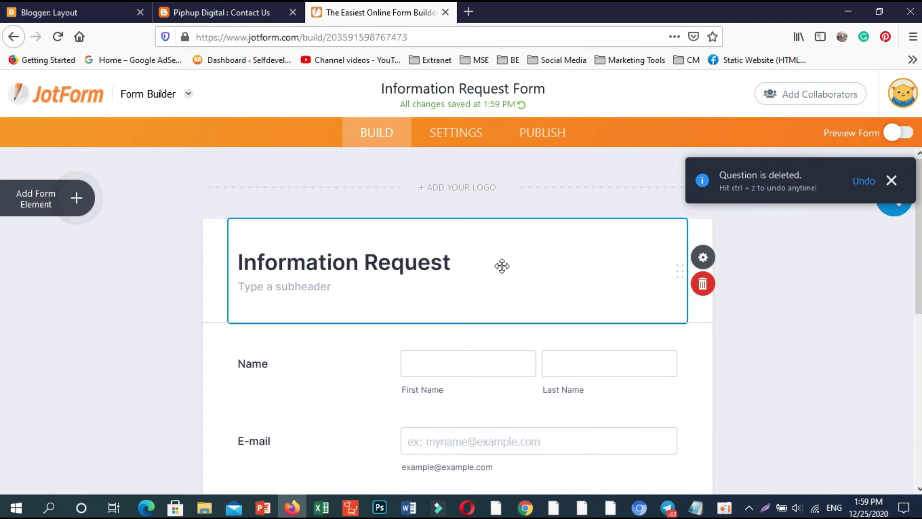
Change the header's heading to 'Piphup Digital' and its sub-heading to 'Contact Us'.
click(701, 261)
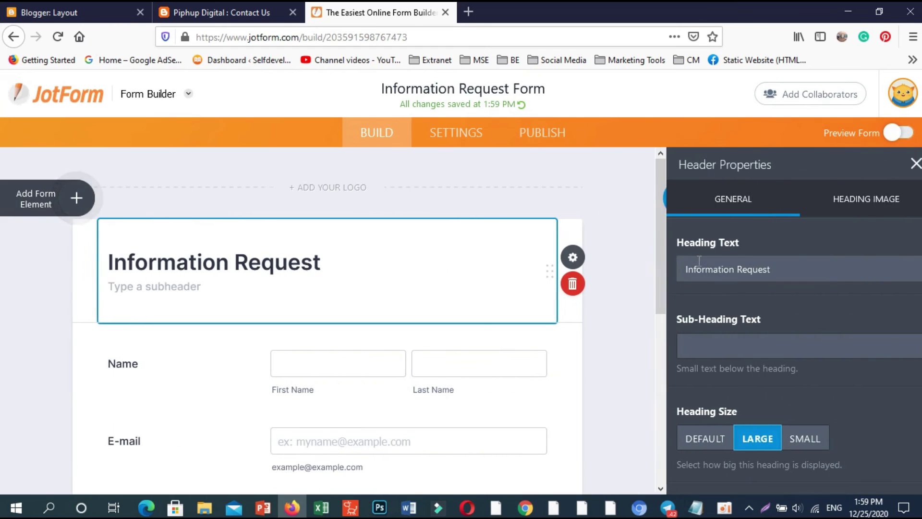
drag(768, 268, 594, 268)
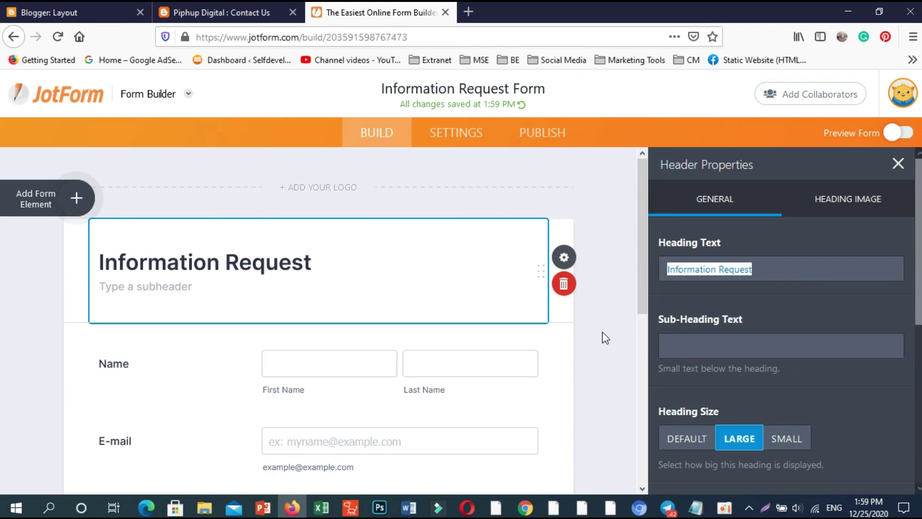
key(ctrl+p)
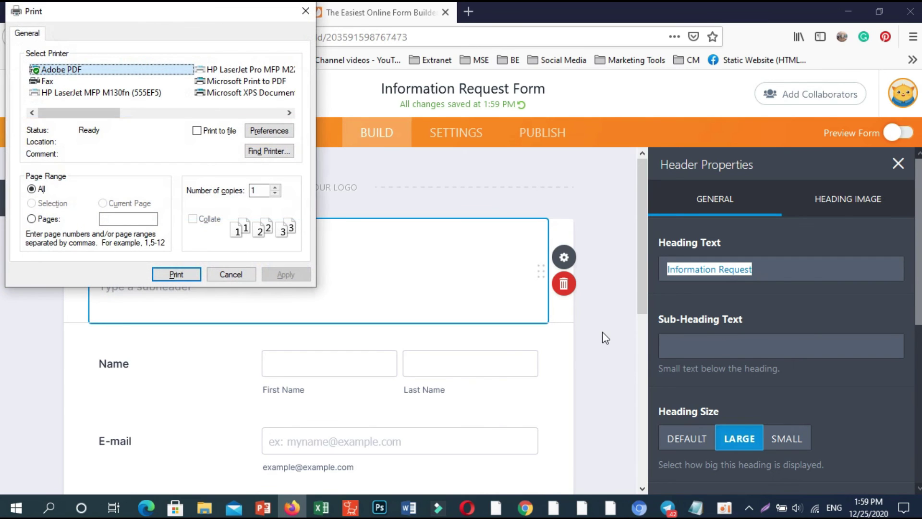
click(230, 274)
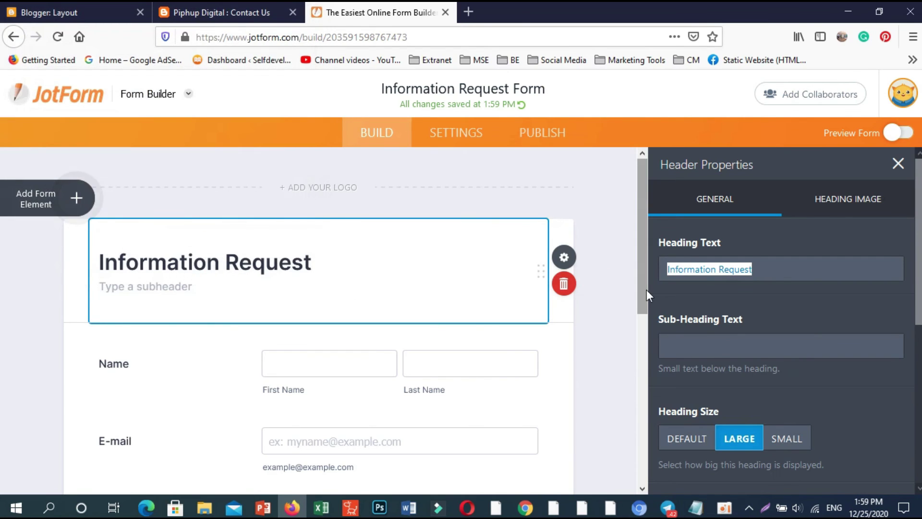
text(P)
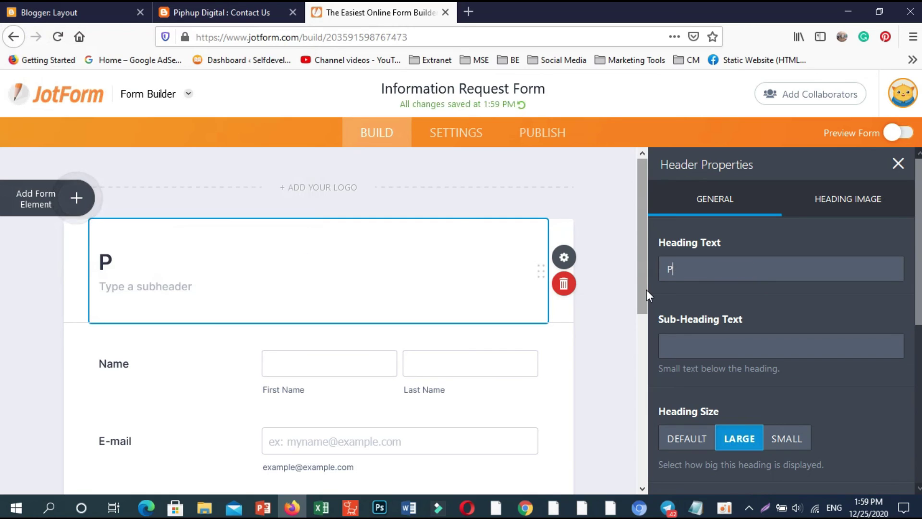
text(iph)
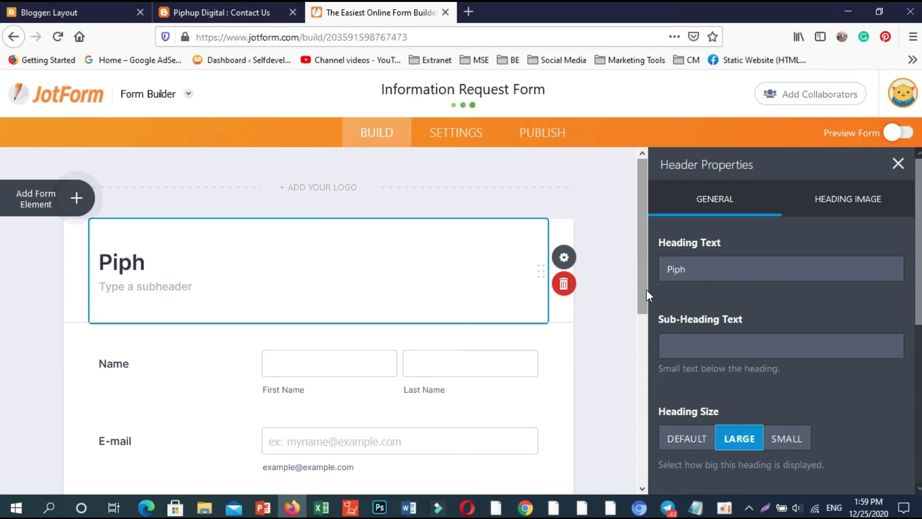
text(up D)
text(i)
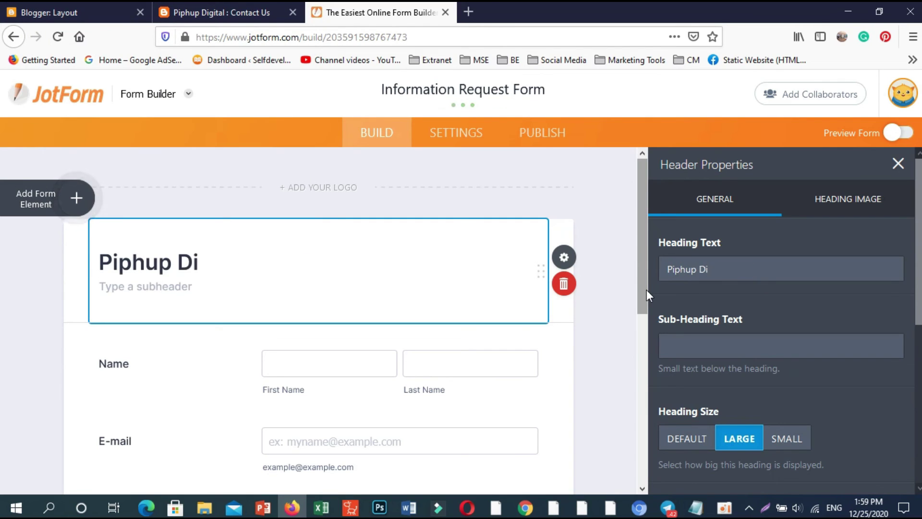
text(gital)
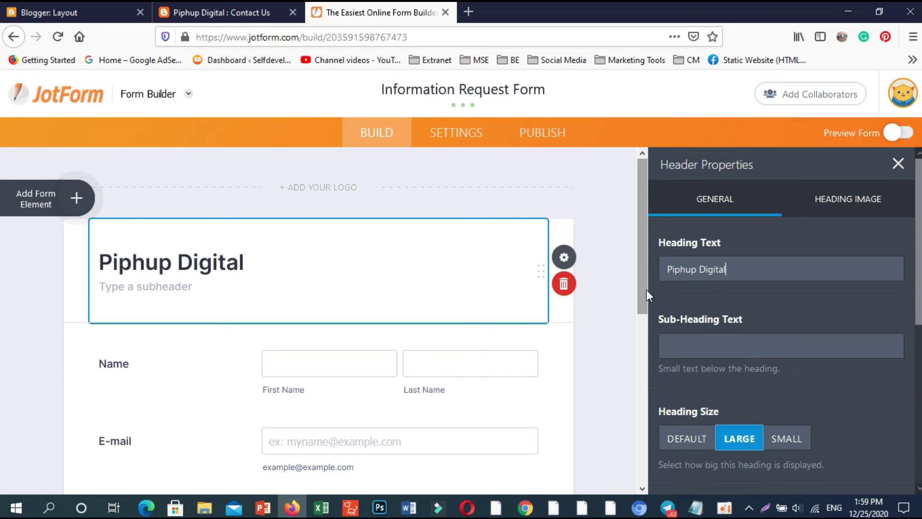
click(690, 347)
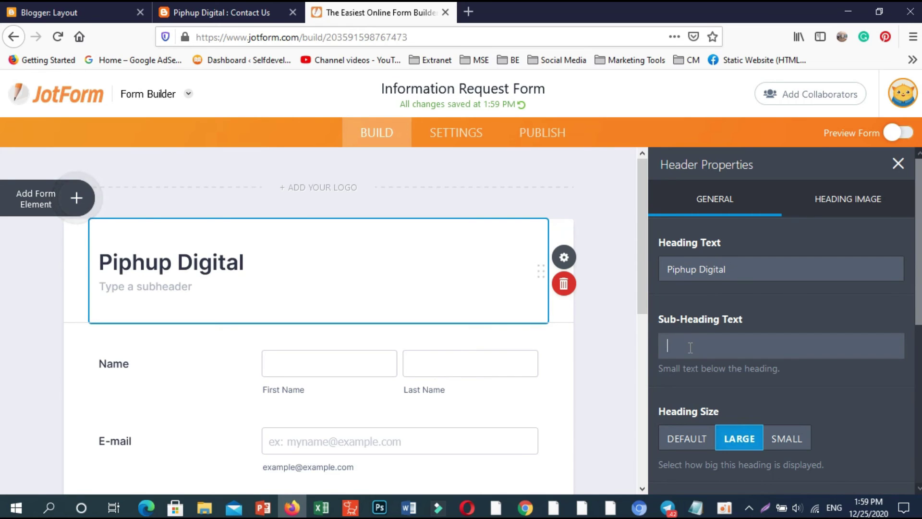
text(Contact Us)
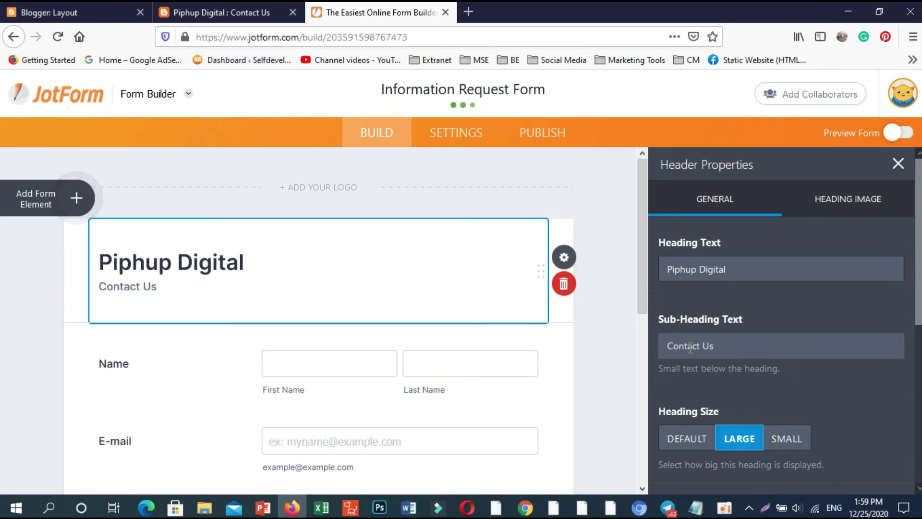
Set the header's text alignment to CENTER.
scroll(730, 391, down, 2)
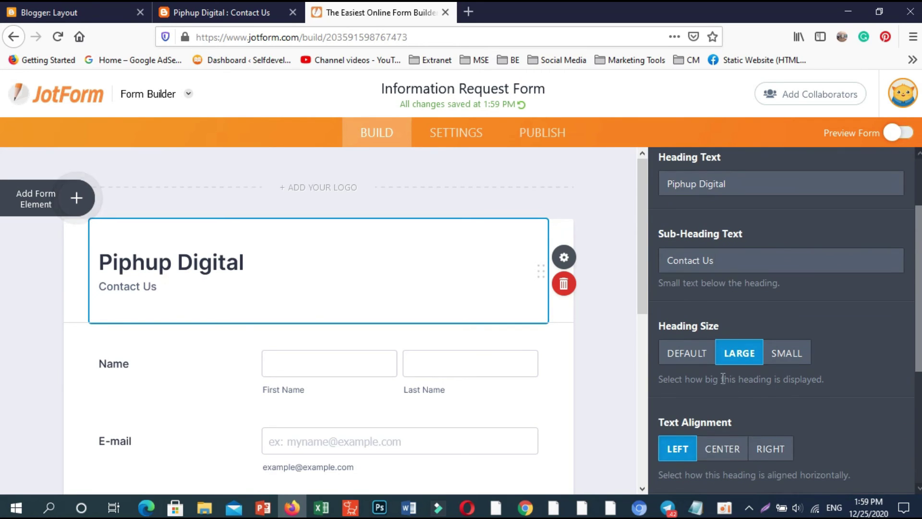
click(739, 186)
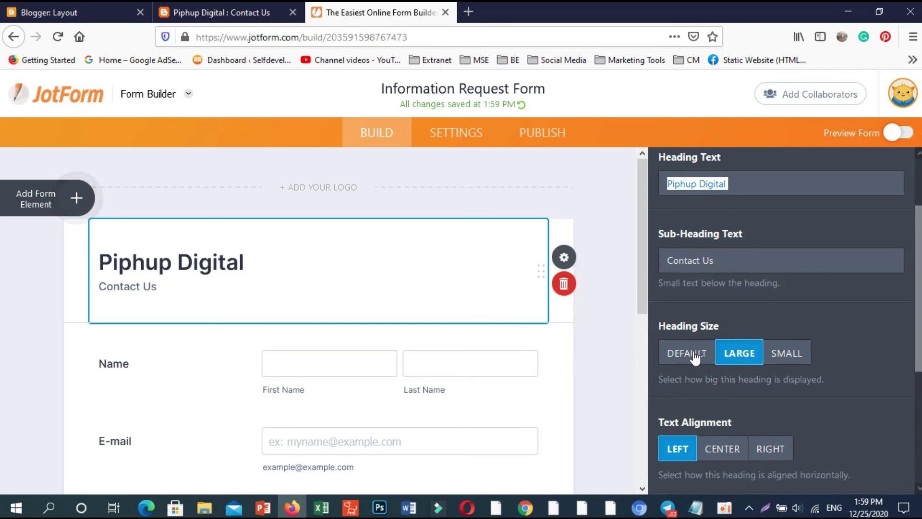
scroll(696, 350, down, 2)
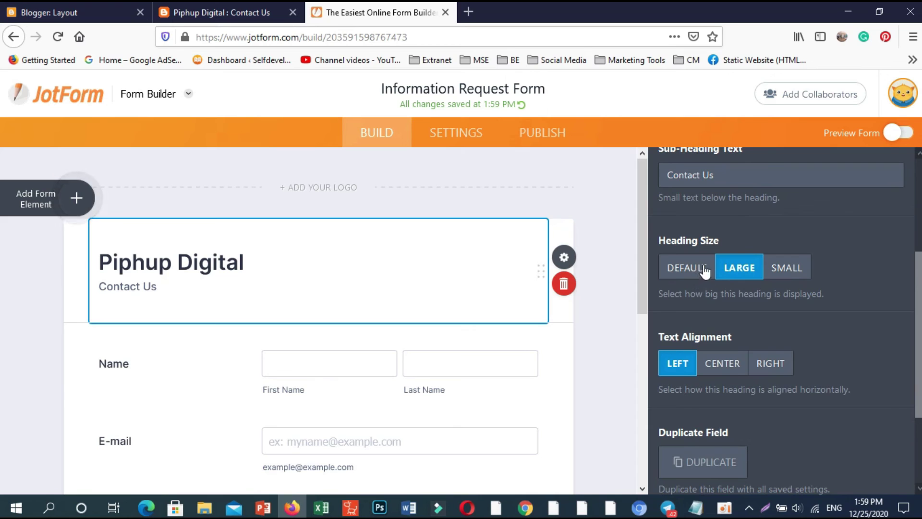
scroll(714, 372, down, 2)
scroll(719, 330, up, 2)
click(722, 365)
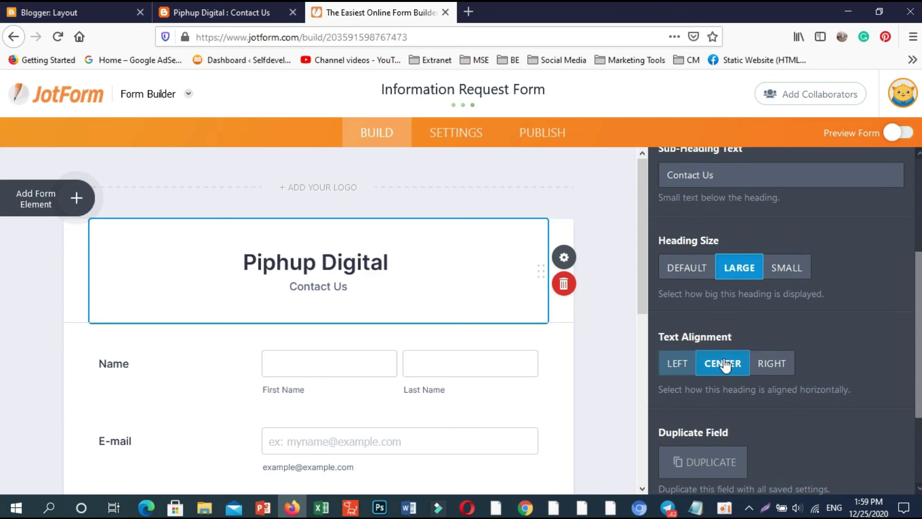
scroll(718, 370, down, 3)
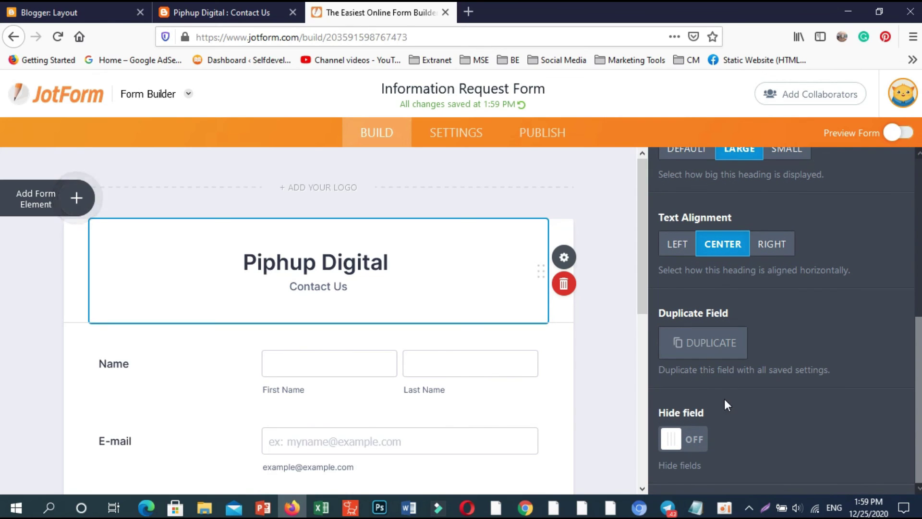
scroll(745, 405, up, 7)
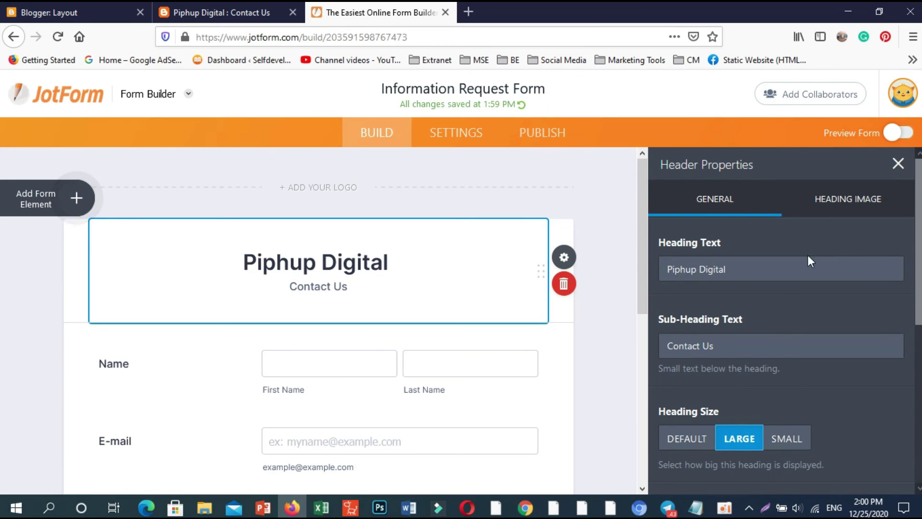
scroll(696, 312, down, 7)
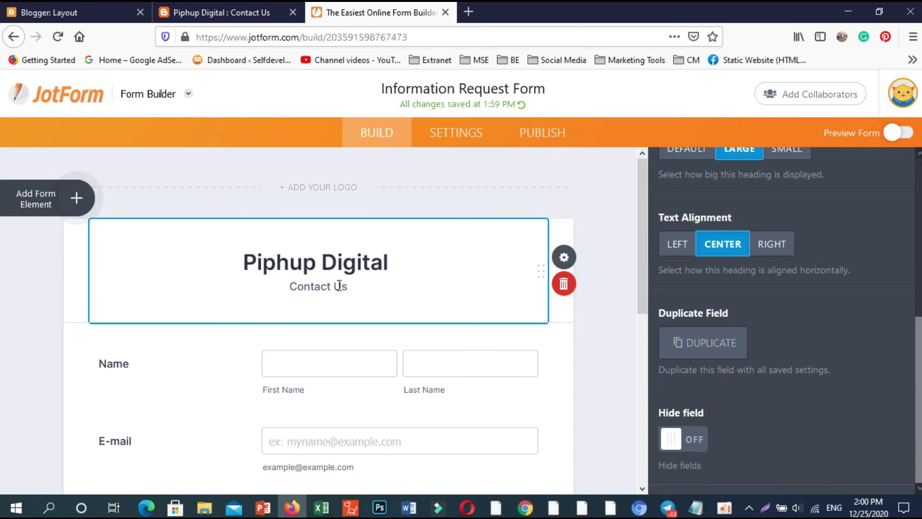
scroll(331, 320, down, 5)
scroll(332, 321, down, 2)
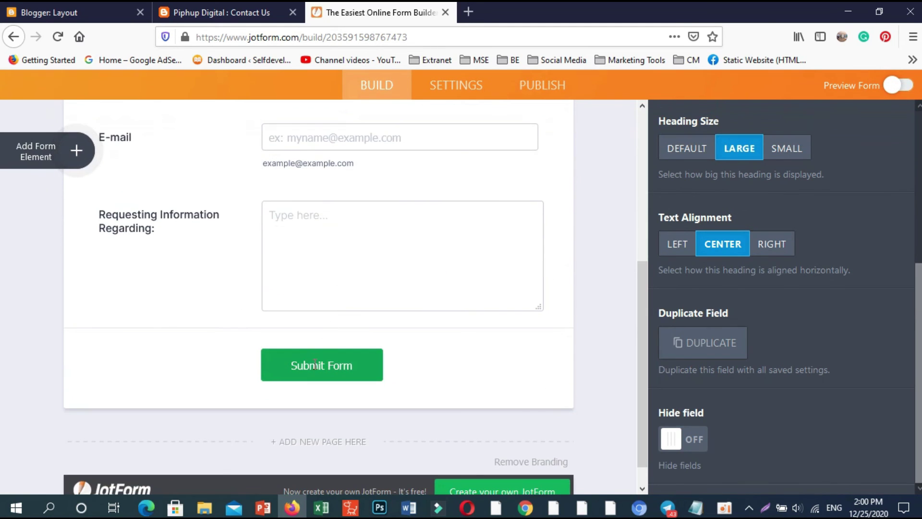
scroll(504, 174, up, 2)
Copy the form's direct link from Publish and return to the Blogger tab.
click(549, 93)
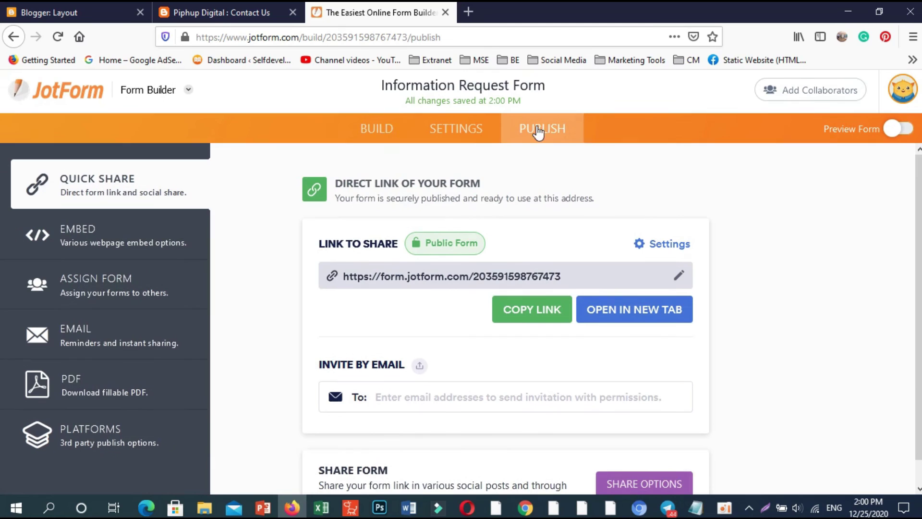
click(532, 318)
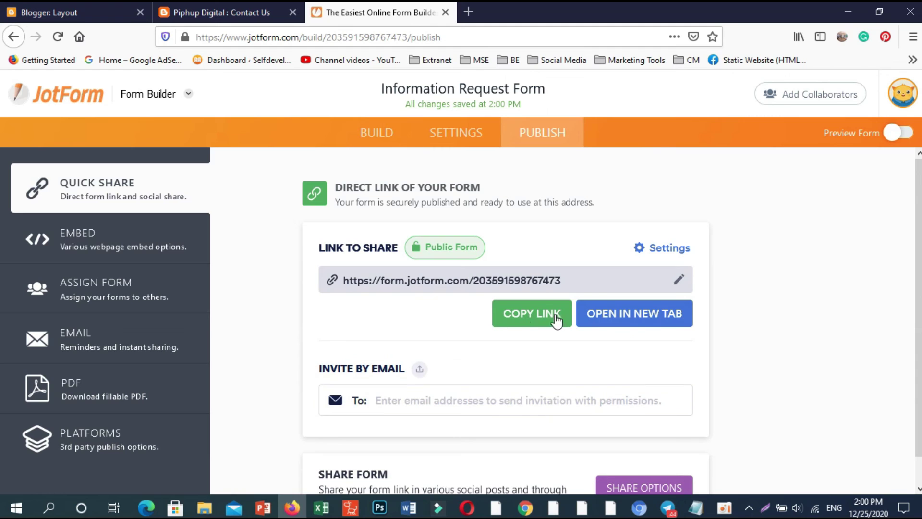
click(77, 12)
Open the blog's Layout and edit the Pages gadget.
scroll(67, 374, down, 3)
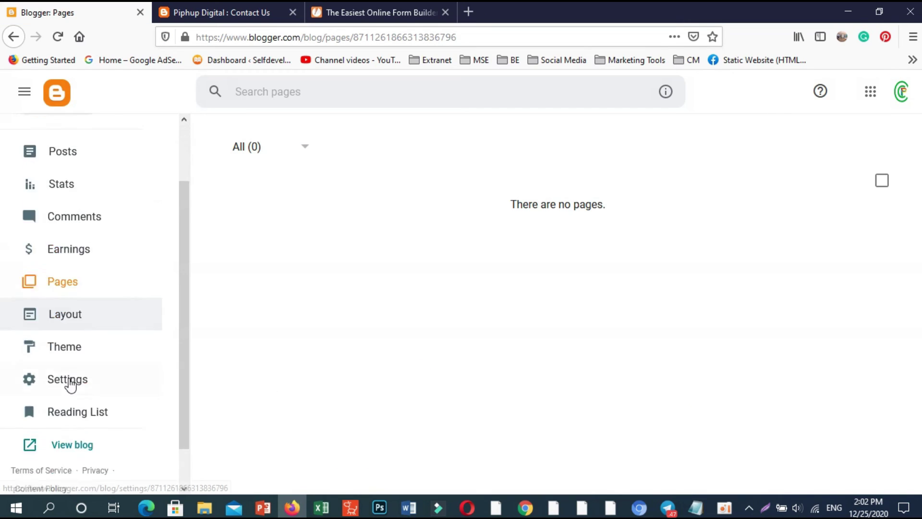
click(79, 277)
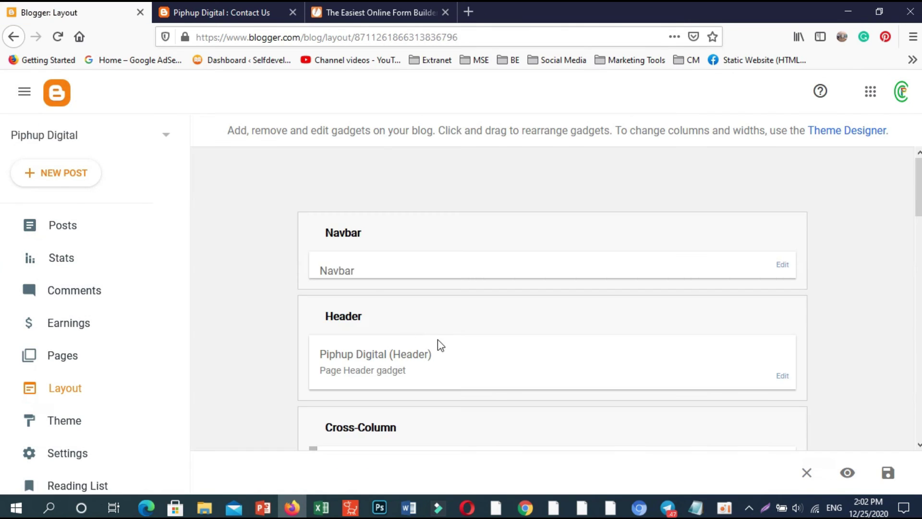
scroll(455, 342, down, 4)
click(783, 281)
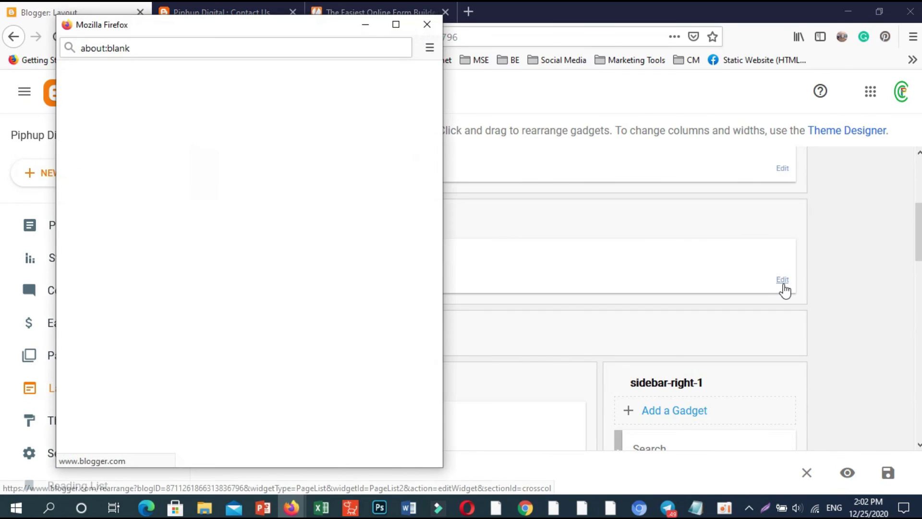
scroll(290, 292, down, 5)
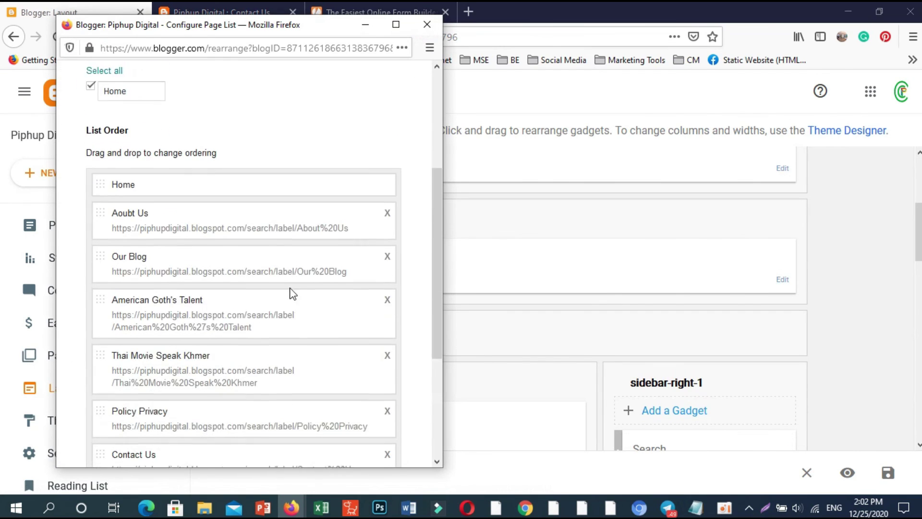
scroll(289, 287, down, 3)
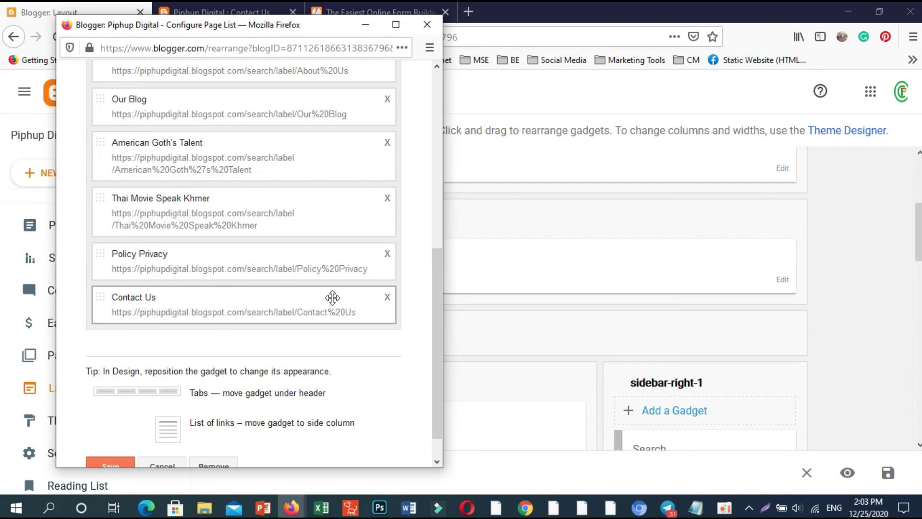
scroll(313, 295, up, 3)
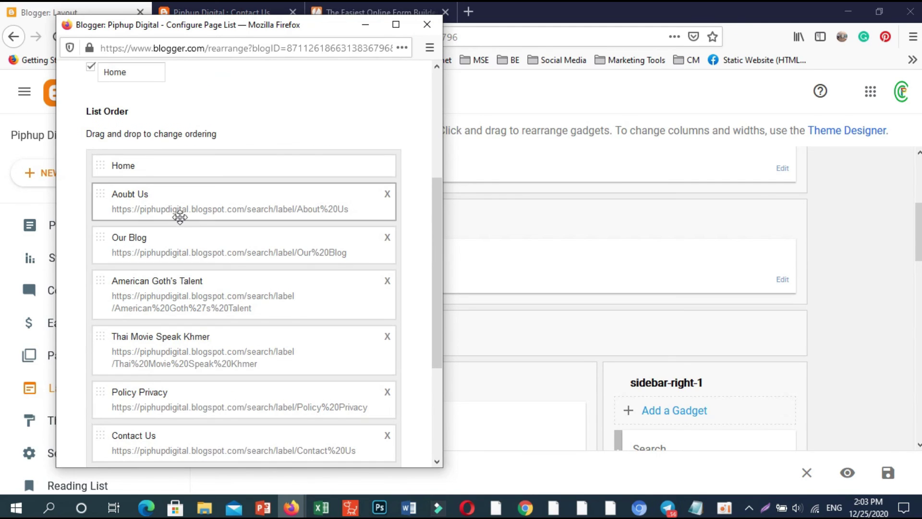
scroll(118, 134, up, 3)
Add an external link titled 'Contact Us' pointing to the JotForm form address.
click(124, 168)
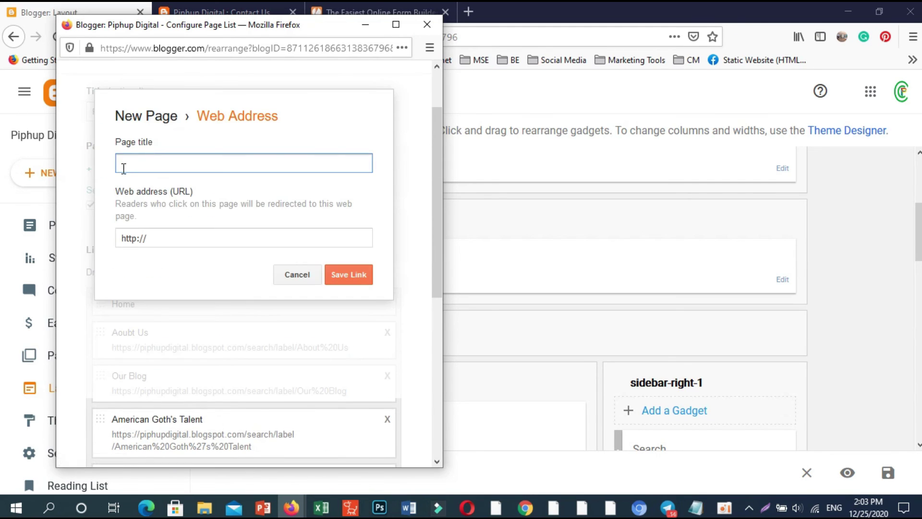
click(138, 168)
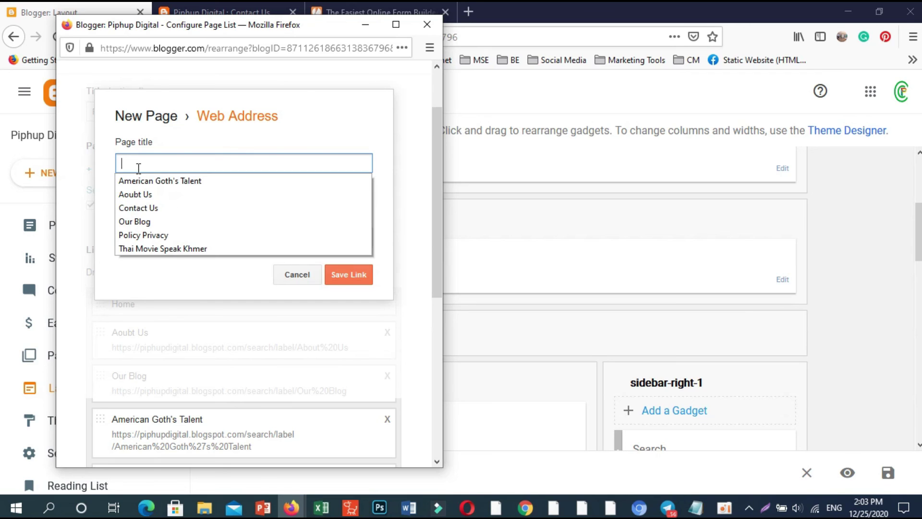
text(o)
key(BackSpace)
text(Contact U)
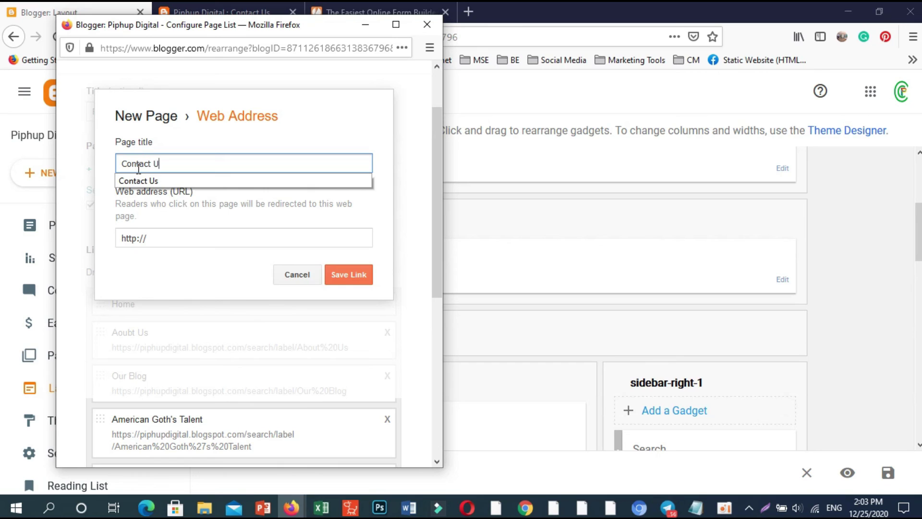
text(s)
click(157, 240)
triple_click(158, 239)
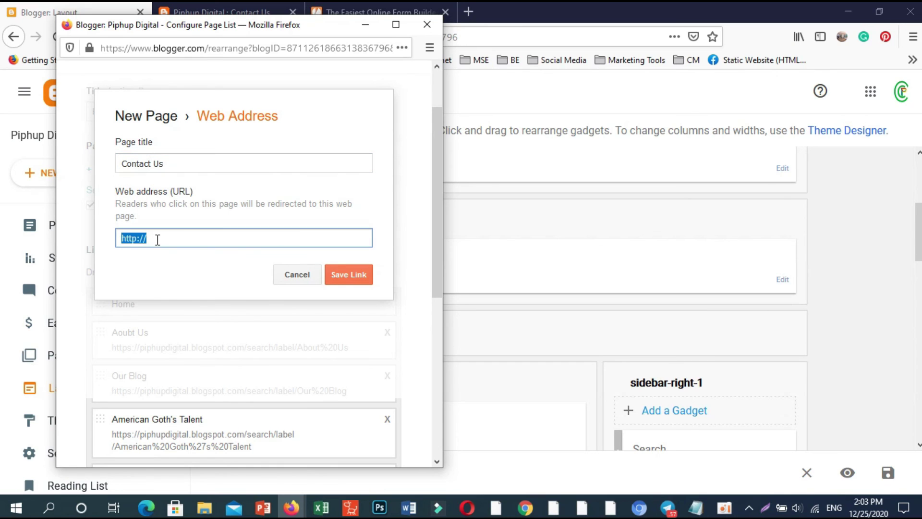
key(ctrl+v)
click(340, 278)
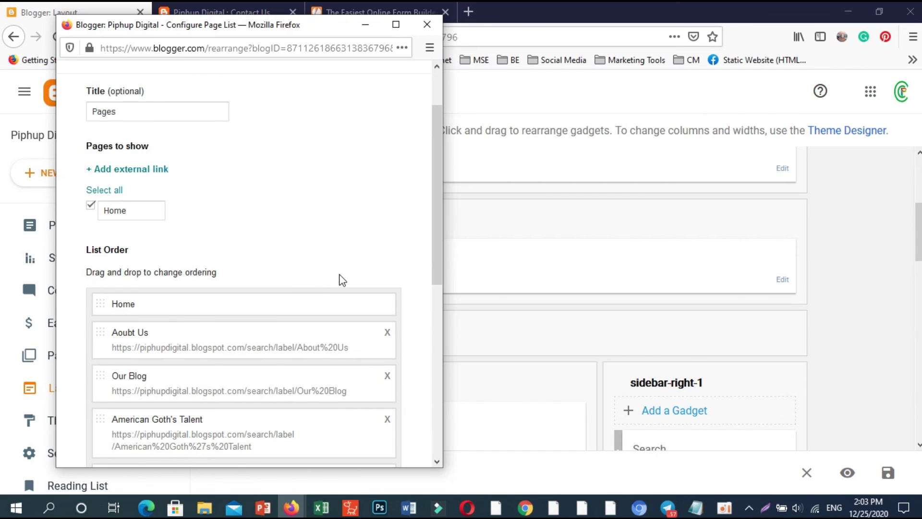
Delete the old Contact Us label link and save the Pages gadget.
scroll(274, 301, down, 5)
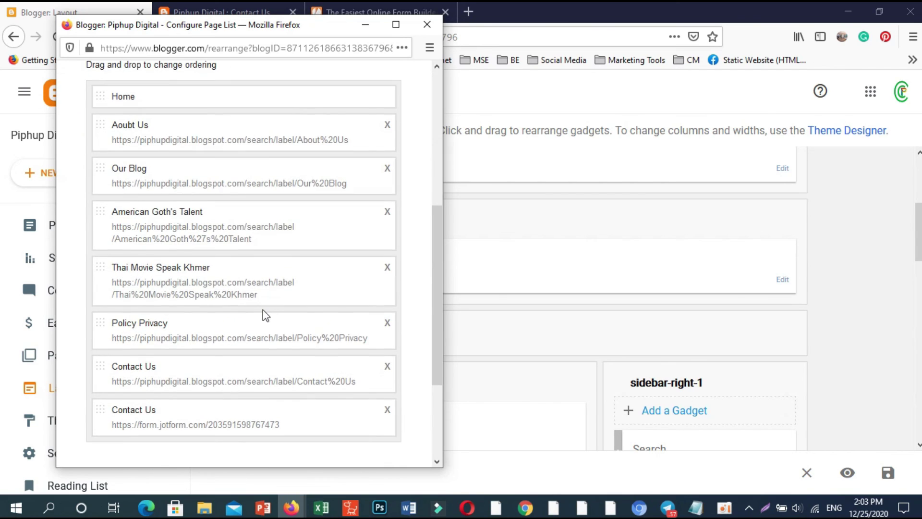
scroll(266, 316, down, 3)
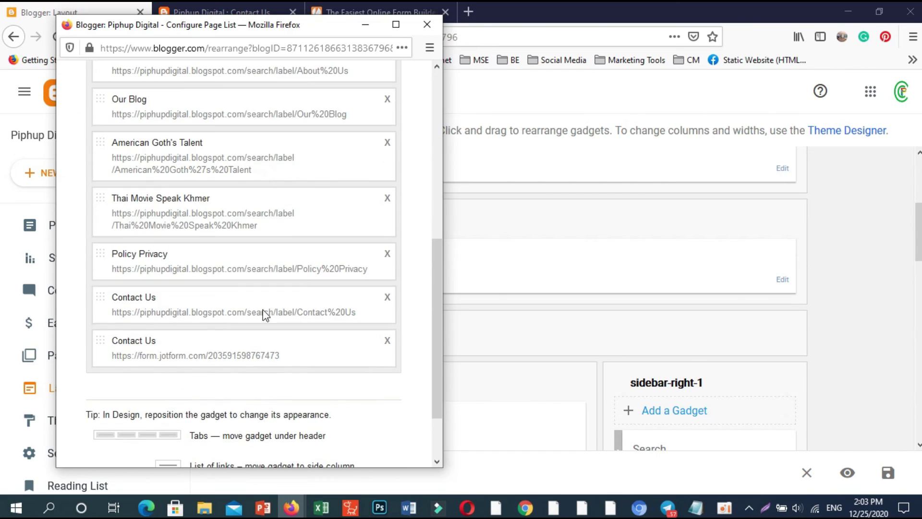
click(389, 301)
click(243, 242)
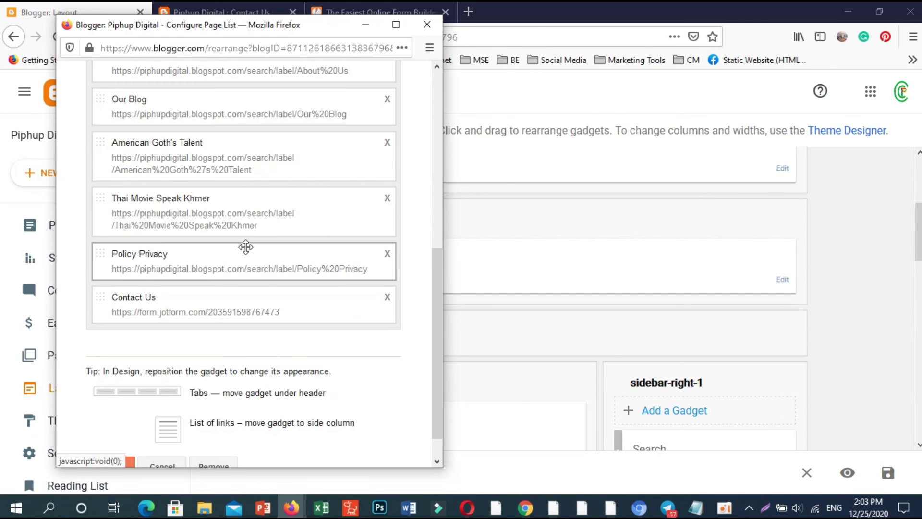
scroll(317, 336, down, 2)
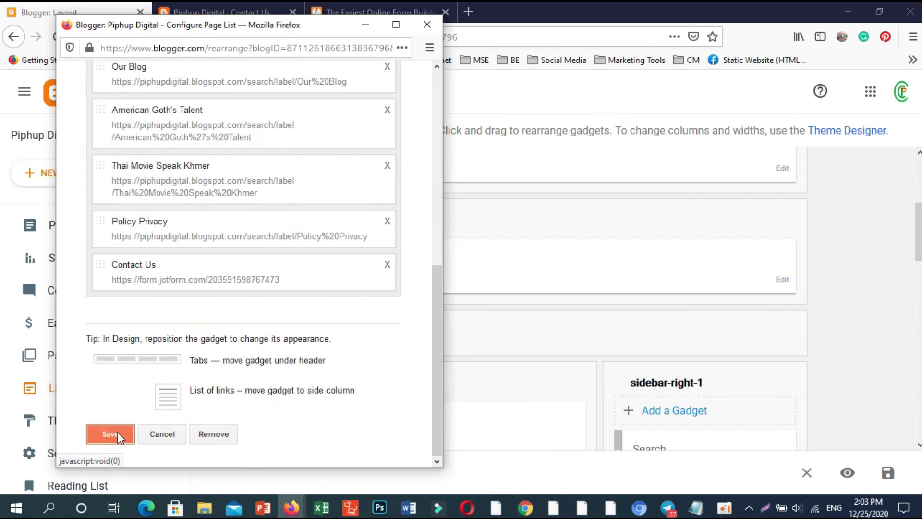
click(120, 437)
scroll(456, 375, down, 2)
scroll(466, 361, up, 2)
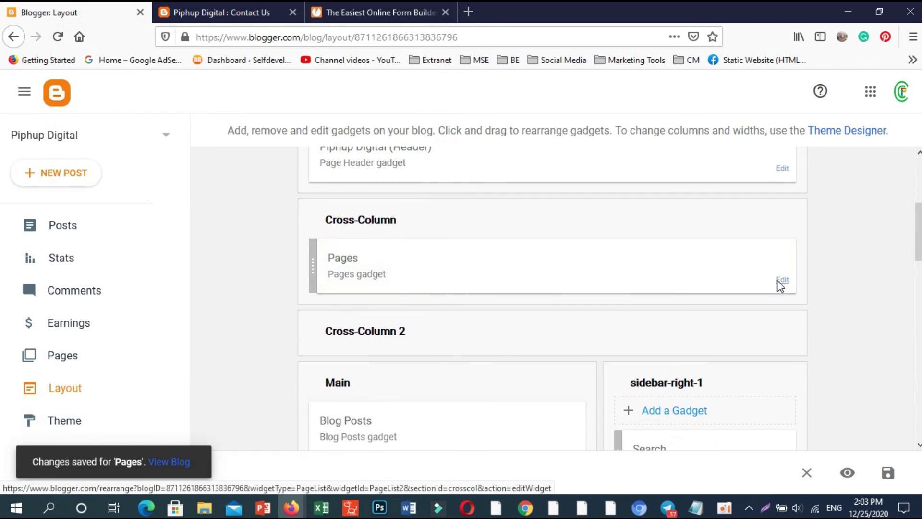
click(781, 279)
scroll(171, 250, down, 2)
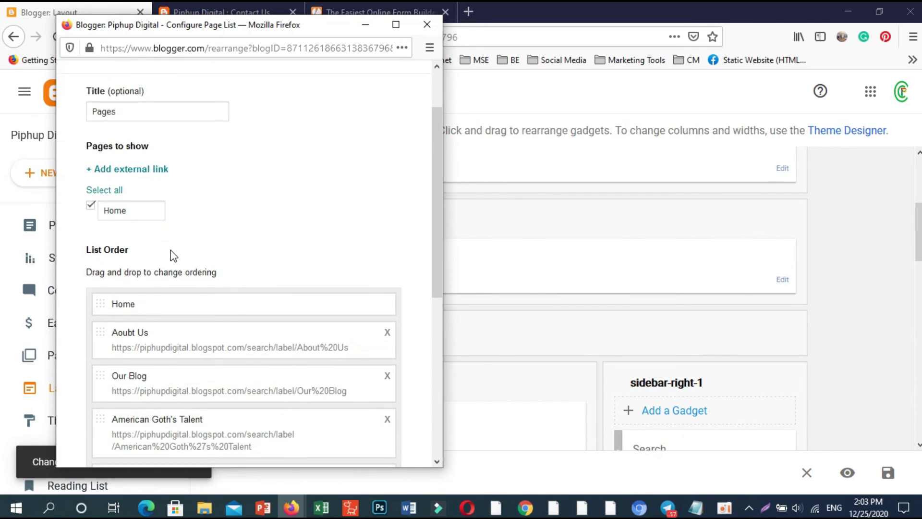
scroll(171, 254, down, 5)
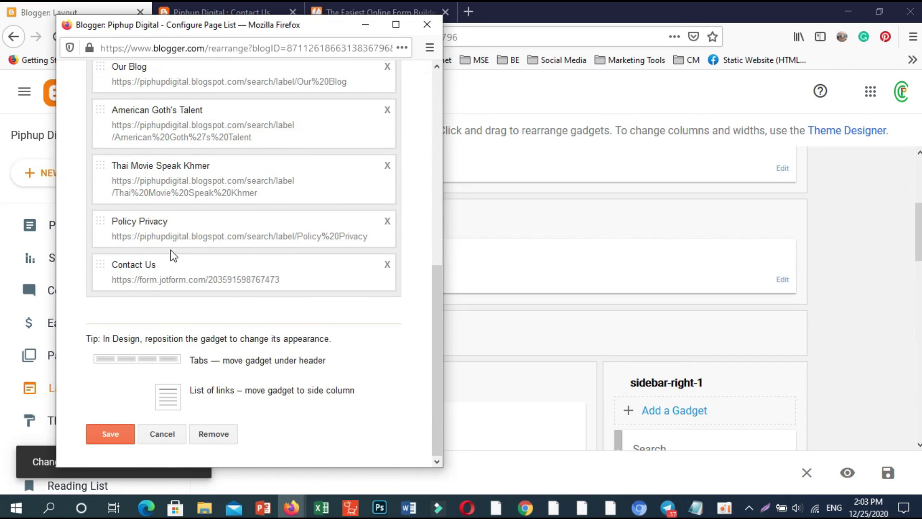
click(106, 426)
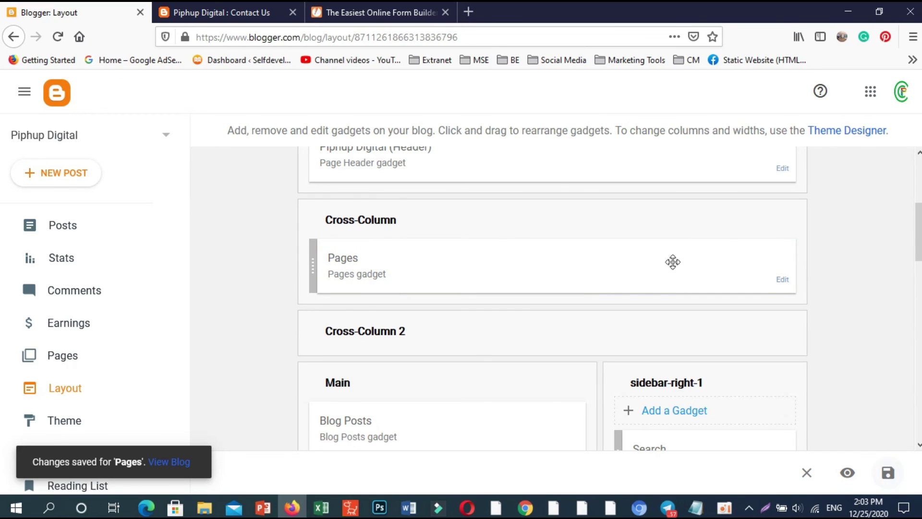
Reload the blog and open its Contact Us menu tab.
click(226, 12)
click(57, 36)
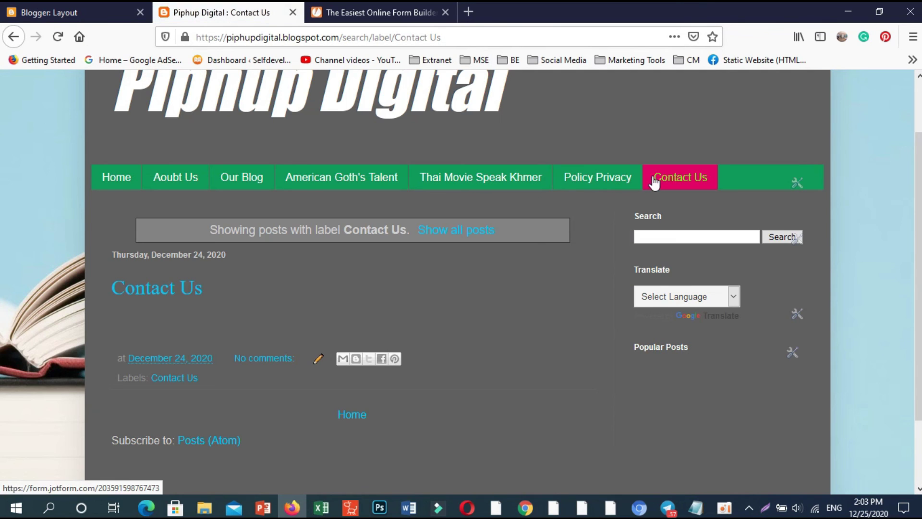
click(667, 182)
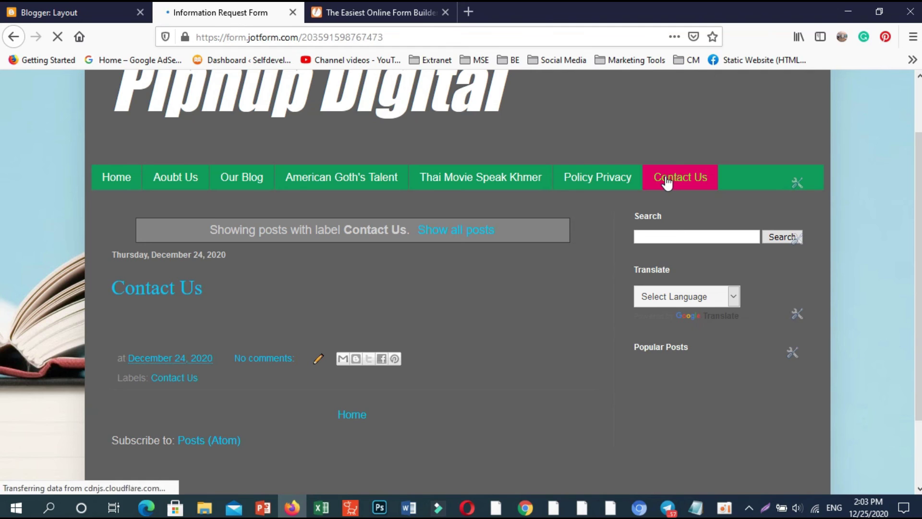
scroll(418, 232, down, 3)
scroll(432, 235, up, 3)
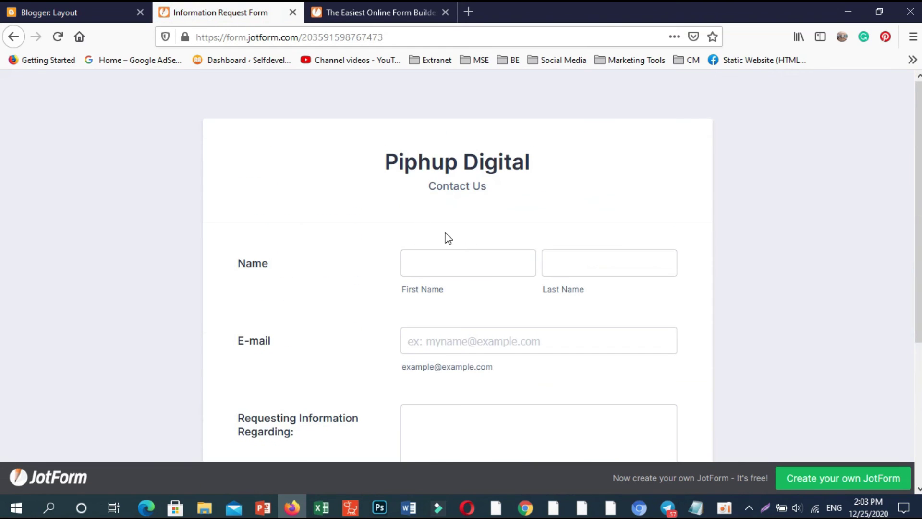
scroll(444, 237, down, 1)
Try the Last Name, First Name and E-mail fields on the live contact form.
click(554, 192)
scroll(499, 241, down, 3)
scroll(489, 227, up, 3)
scroll(489, 264, down, 3)
scroll(489, 264, up, 3)
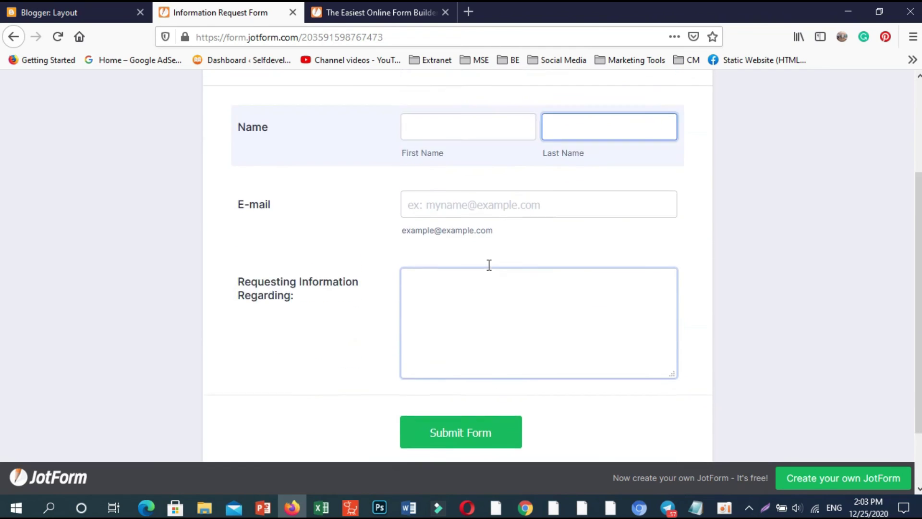
scroll(489, 264, down, 2)
scroll(489, 265, up, 2)
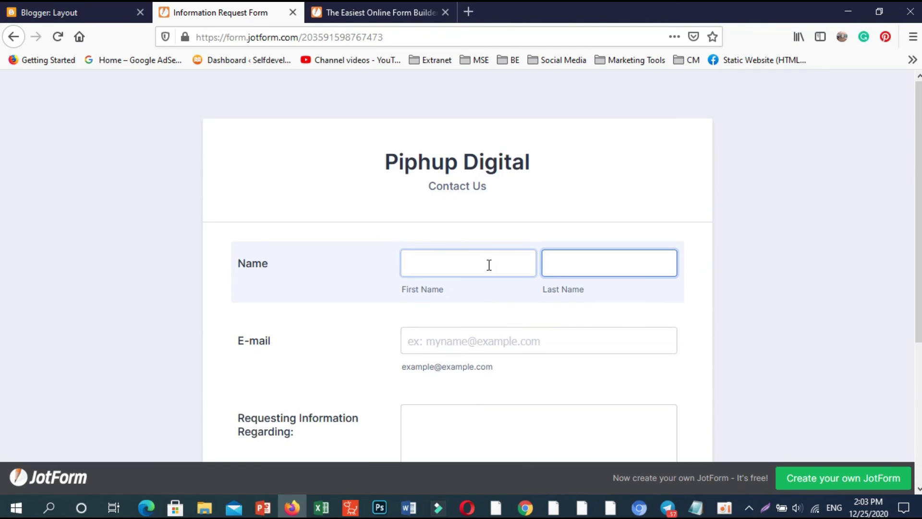
click(489, 264)
key(Tab)
click(479, 329)
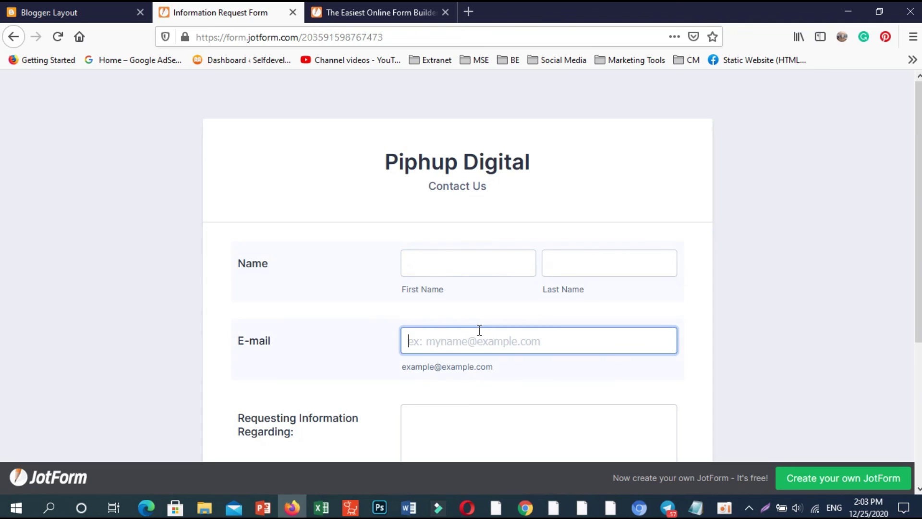
scroll(479, 332, down, 1)
scroll(479, 331, down, 4)
scroll(483, 313, up, 4)
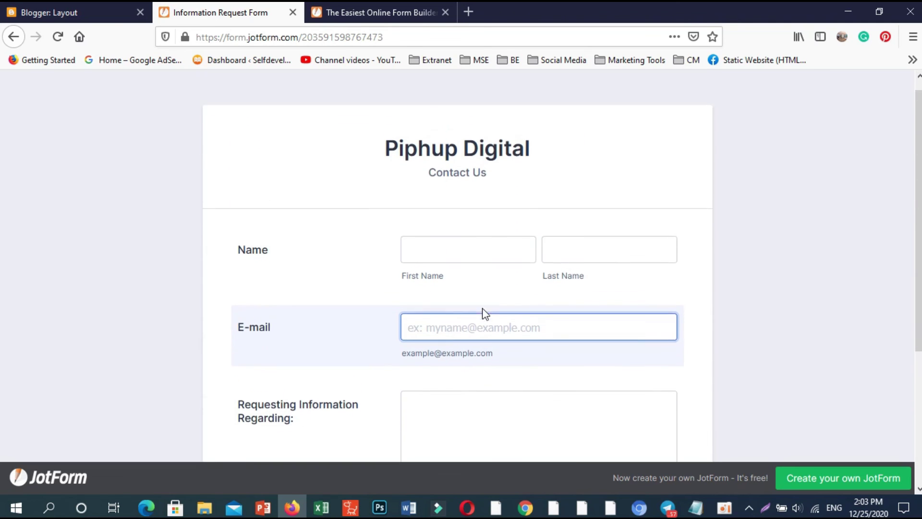
scroll(485, 313, down, 3)
scroll(483, 308, up, 3)
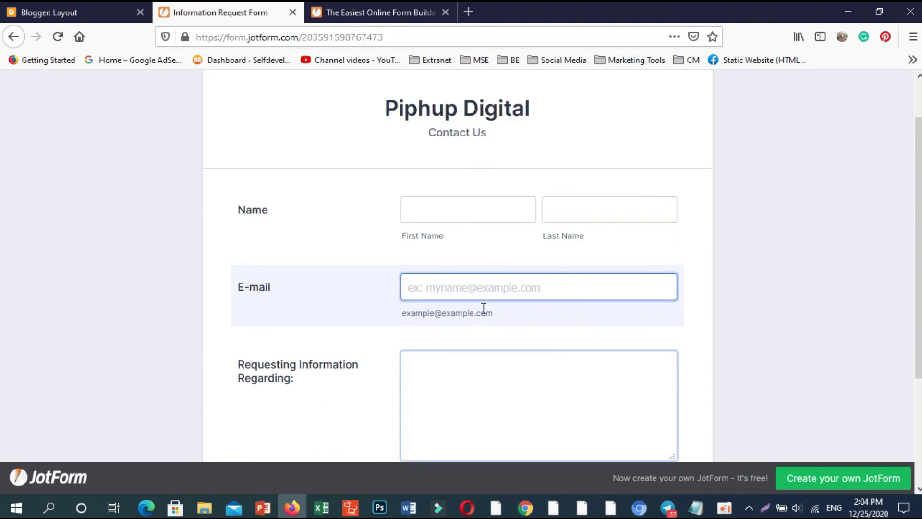
Close the contact form tab, reload the live blog, and open Blogger's Posts list.
click(293, 12)
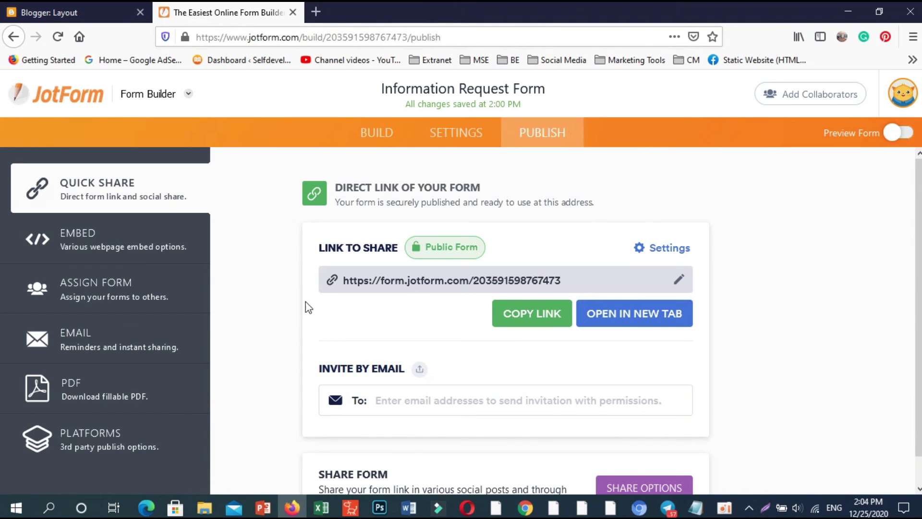
click(79, 13)
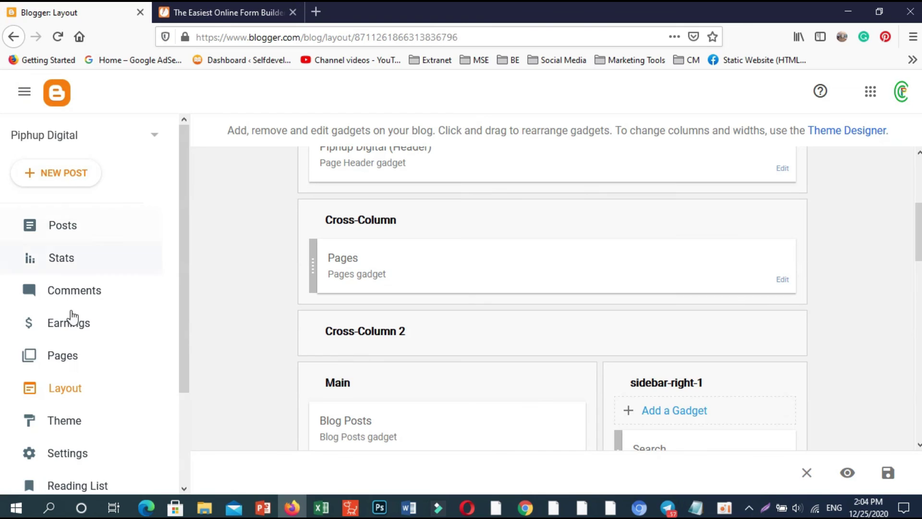
scroll(77, 336, down, 2)
click(81, 402)
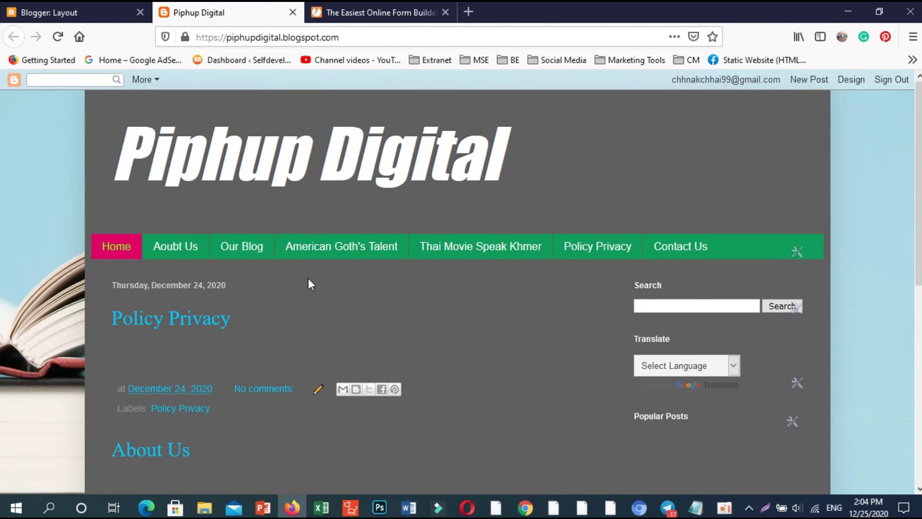
scroll(432, 374, down, 8)
scroll(468, 391, up, 6)
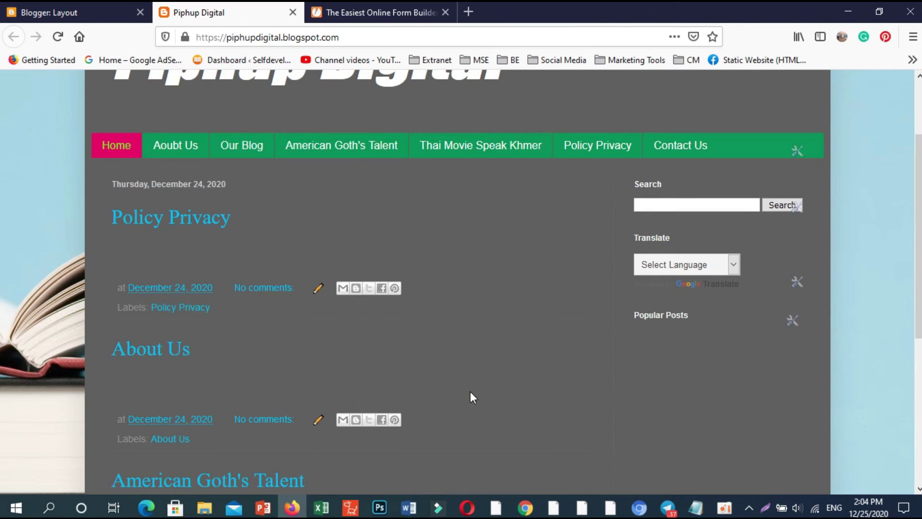
click(57, 37)
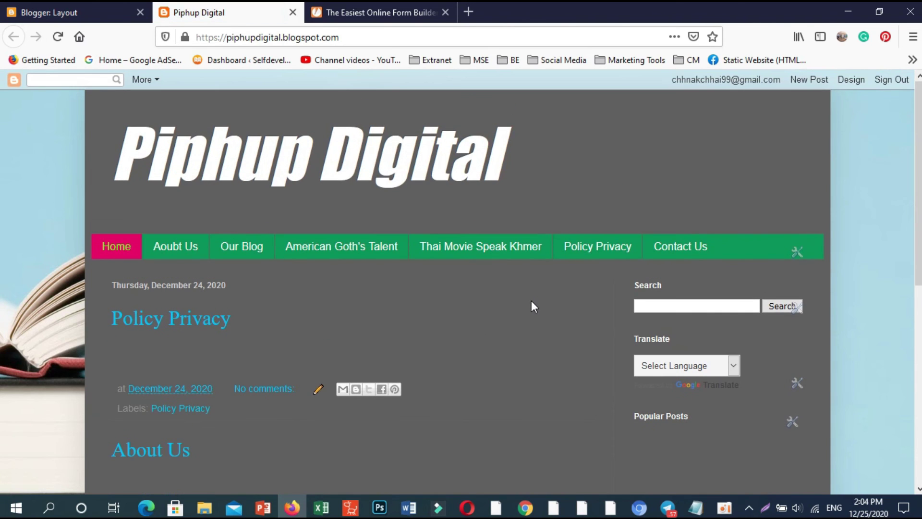
click(80, 10)
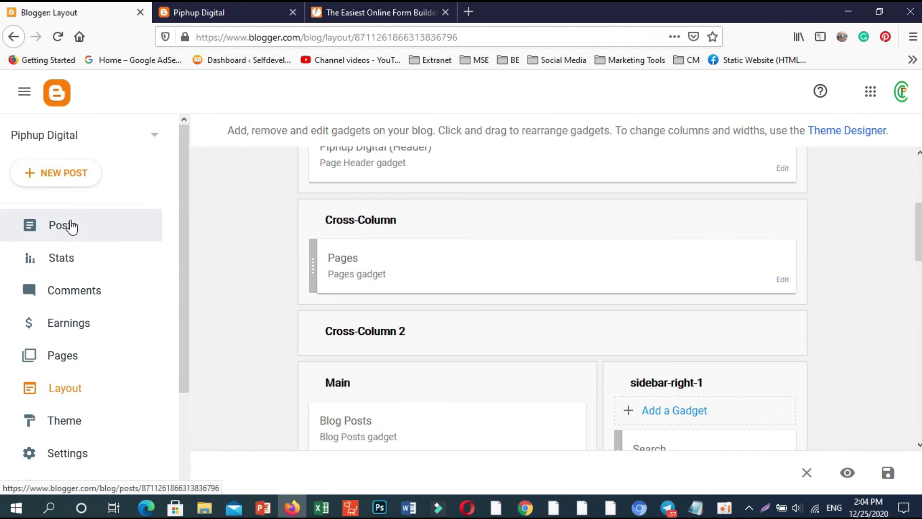
click(70, 224)
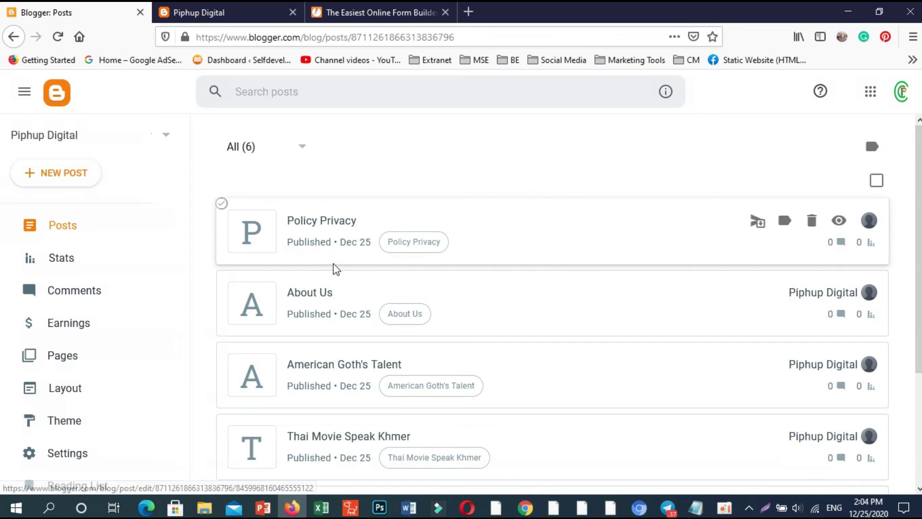
Start a new post titled 'How to Build A wordpress Website for Free'.
click(74, 176)
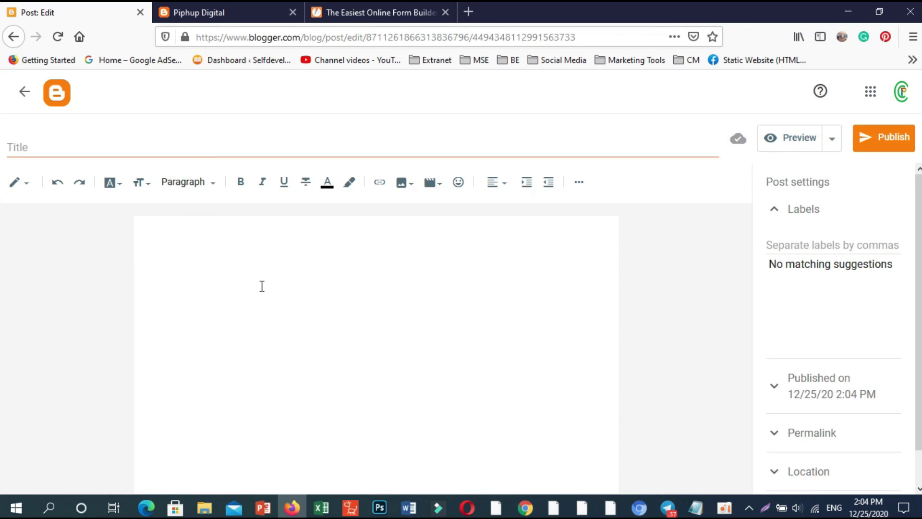
click(8, 150)
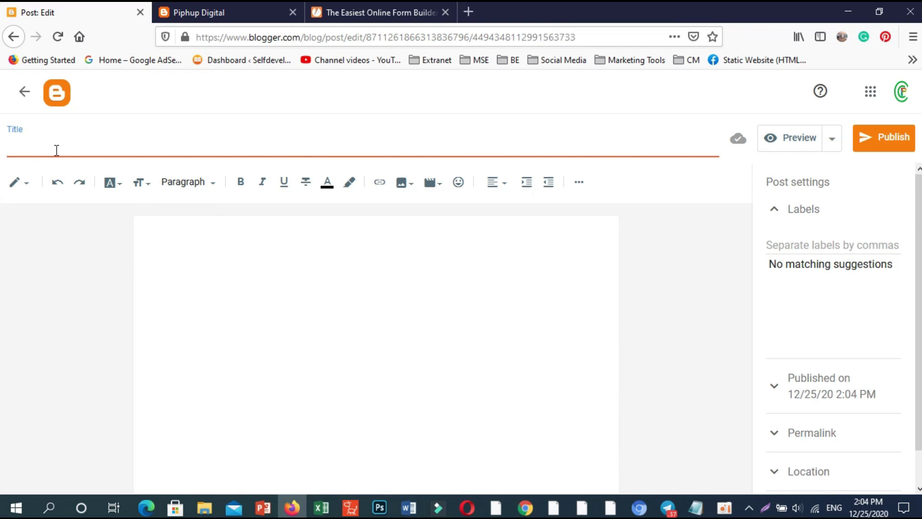
text(How to Build A wordpres)
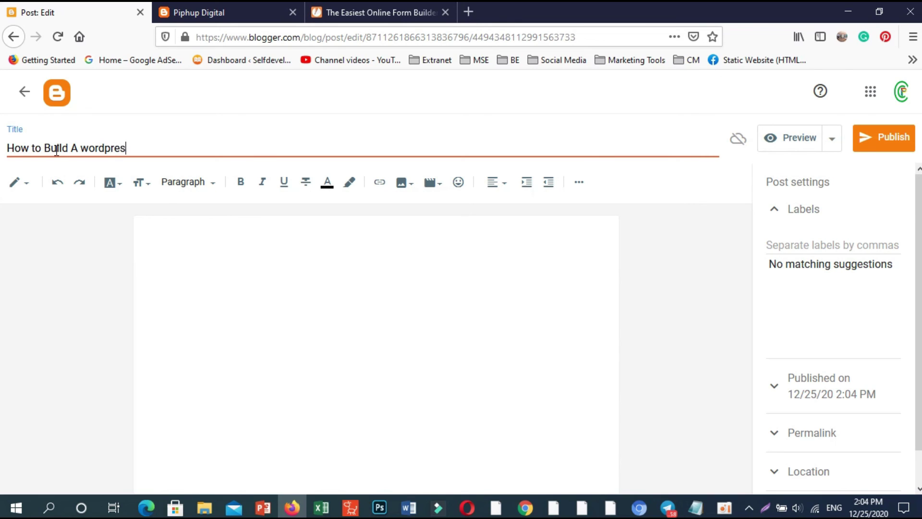
text(Website for Free)
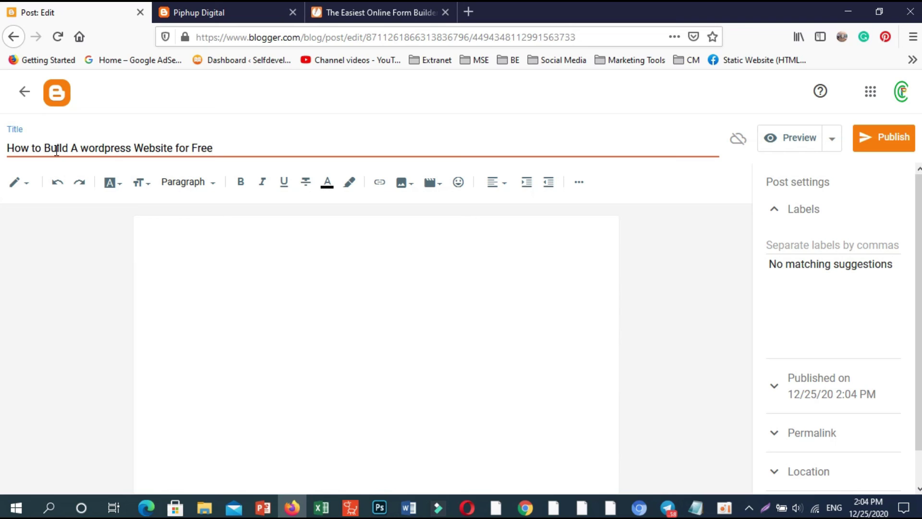
Type the intro 'In this video I will show you how to build a wordpress website…'.
click(181, 231)
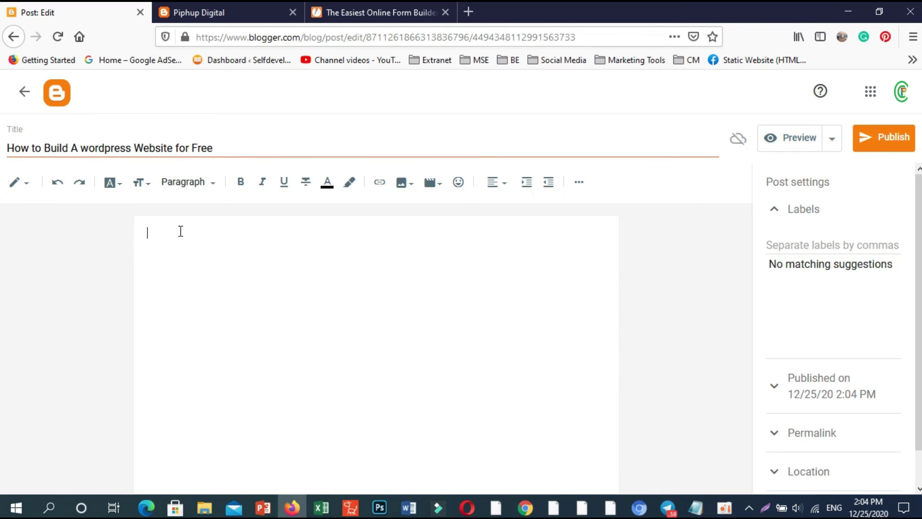
text(In this video I will show you)
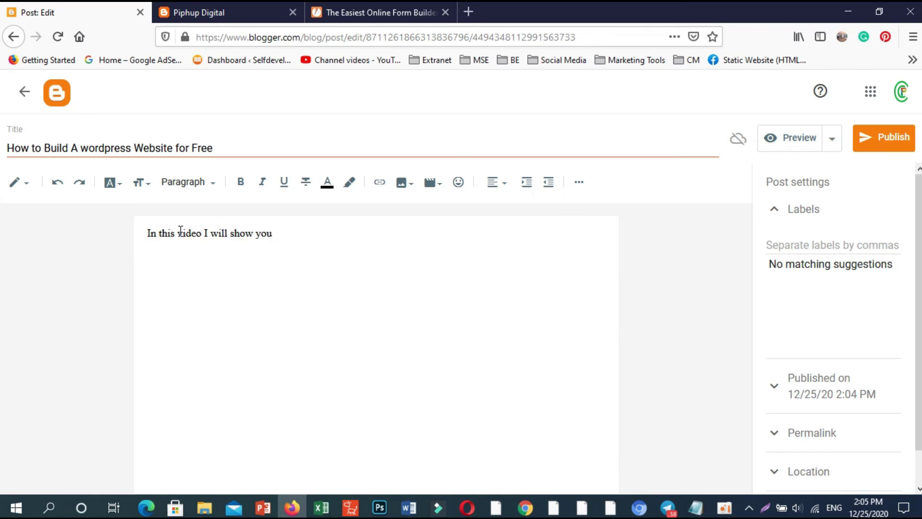
text( how to build a word)
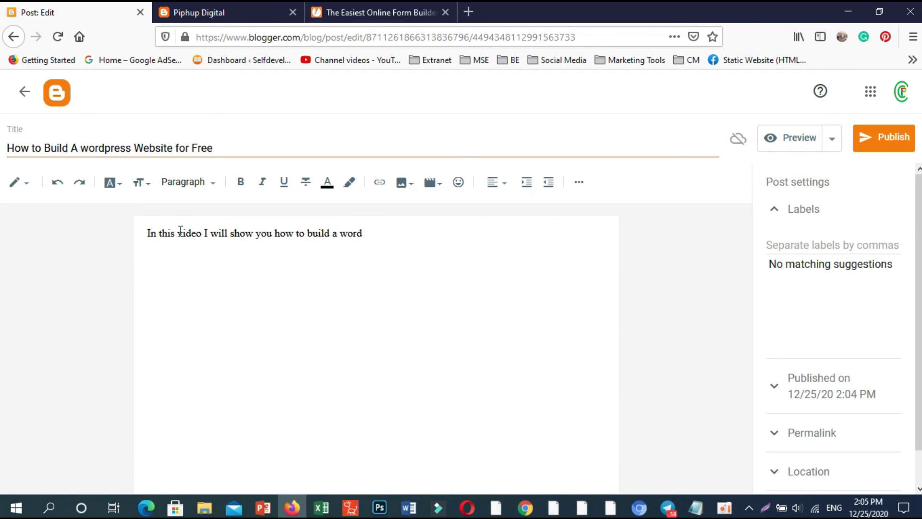
text(press website feor free step by step)
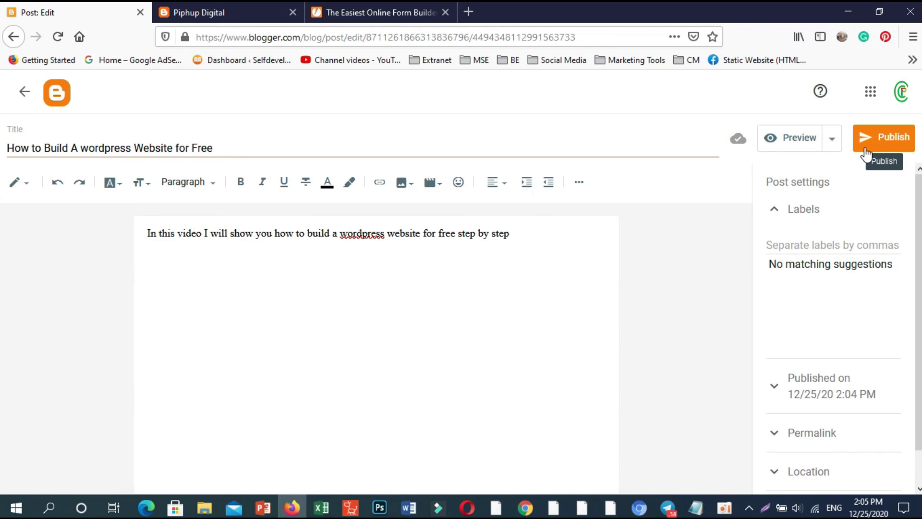
Tag the post with the Our Blog label, then publish and confirm it.
click(885, 140)
click(461, 315)
click(797, 240)
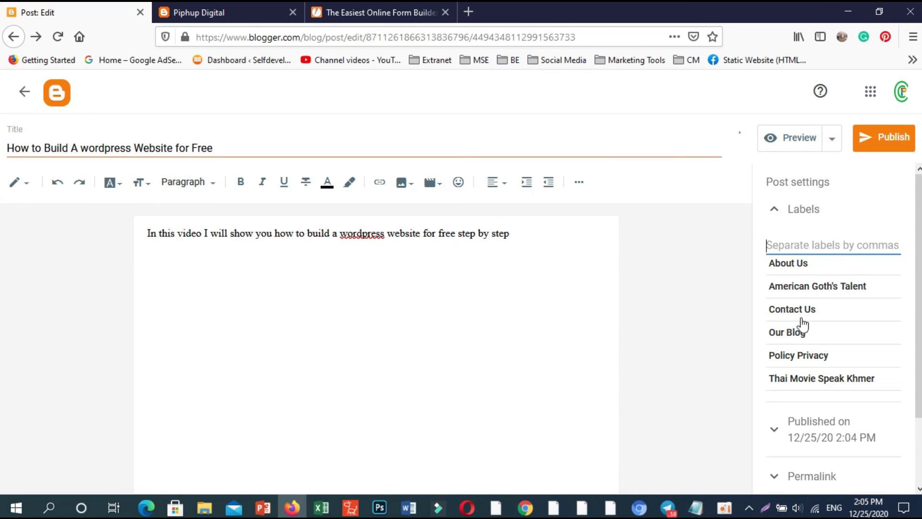
scroll(800, 323, down, 3)
click(799, 259)
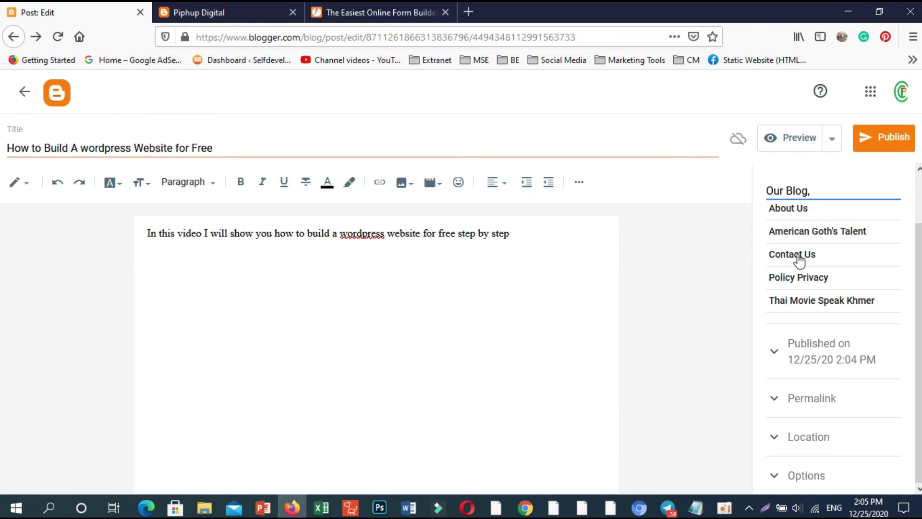
click(872, 143)
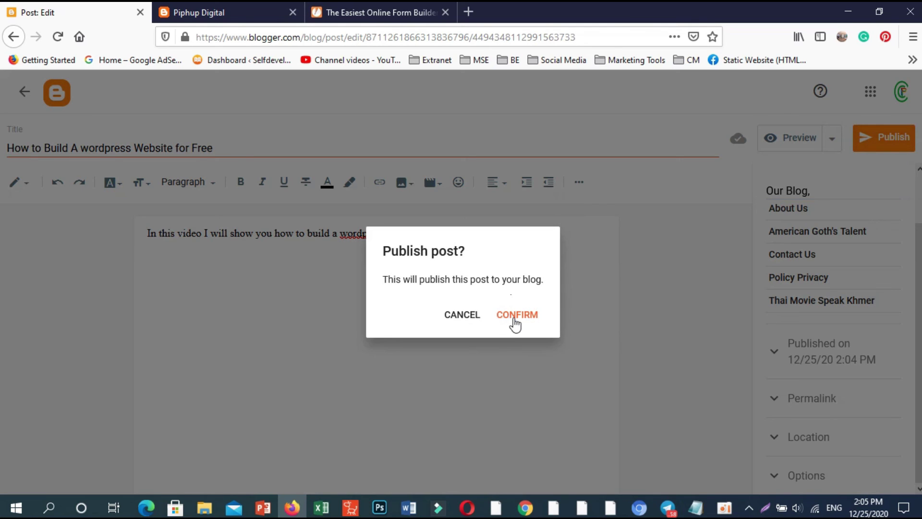
click(514, 317)
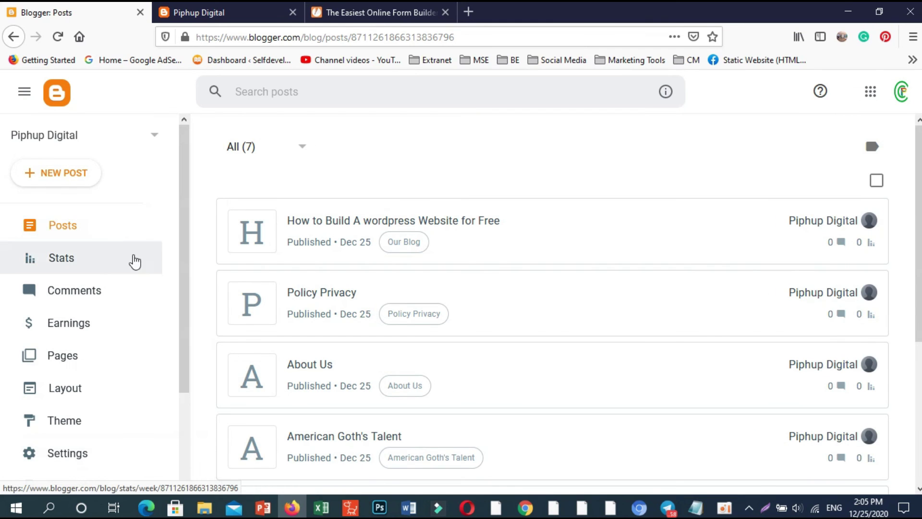
click(204, 17)
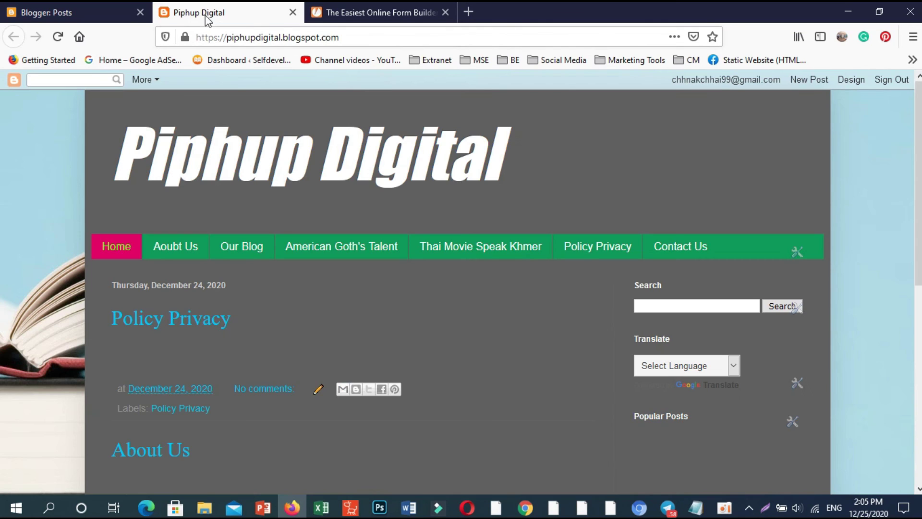
click(58, 38)
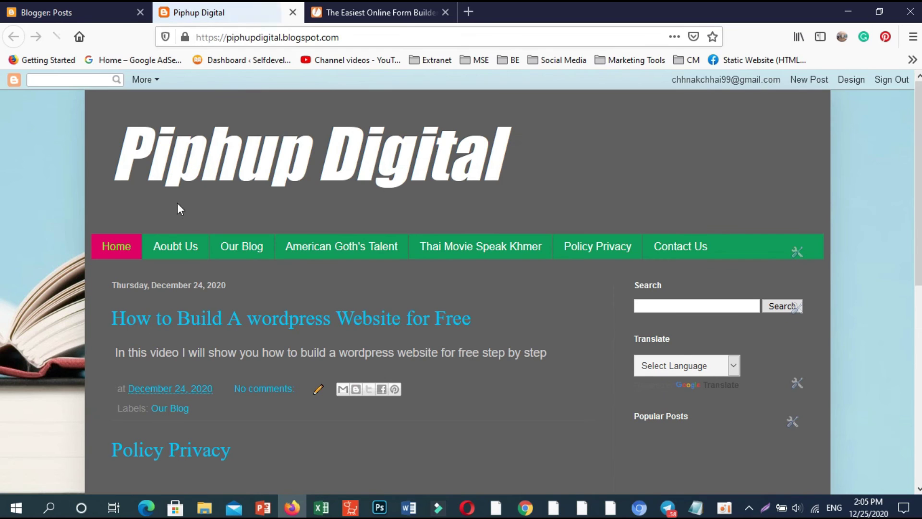
scroll(189, 324, down, 3)
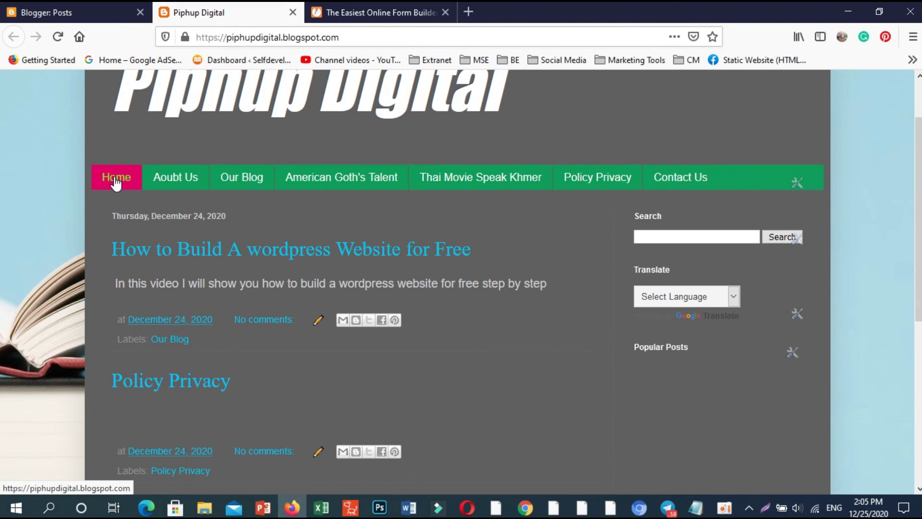
click(228, 183)
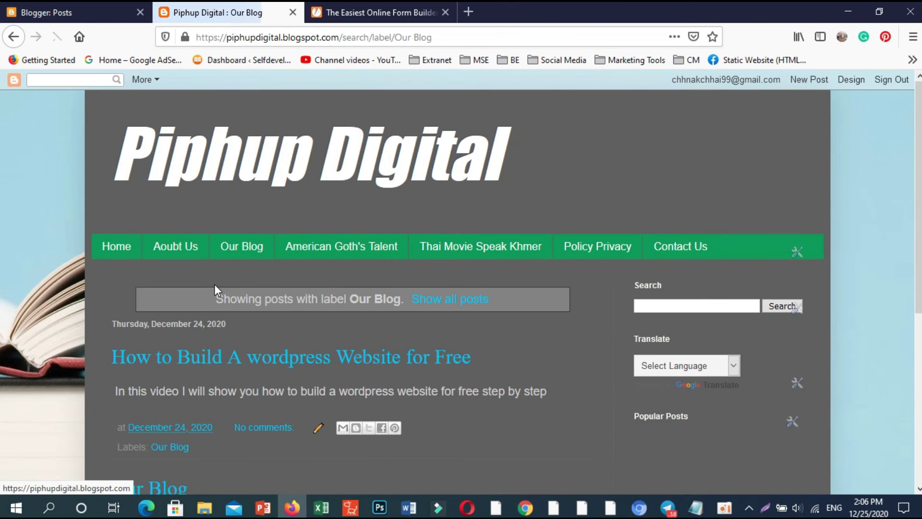
scroll(173, 229, down, 5)
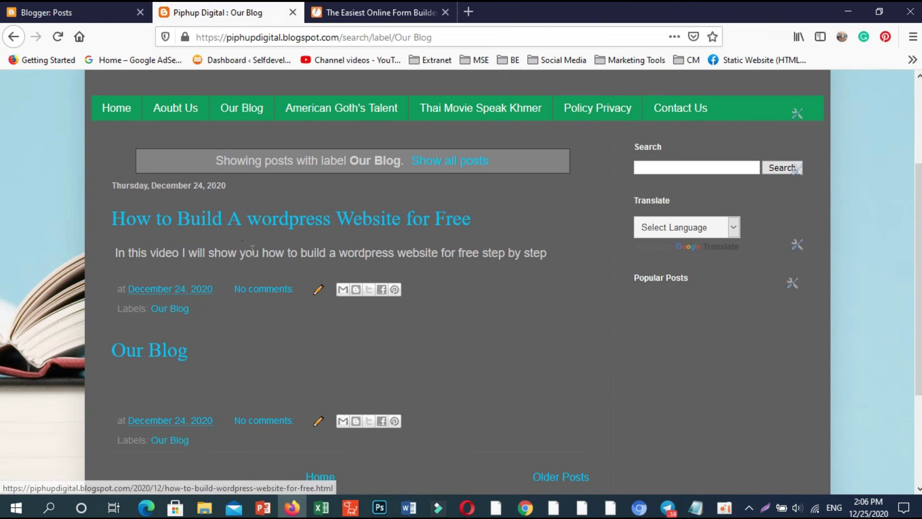
scroll(235, 240, up, 5)
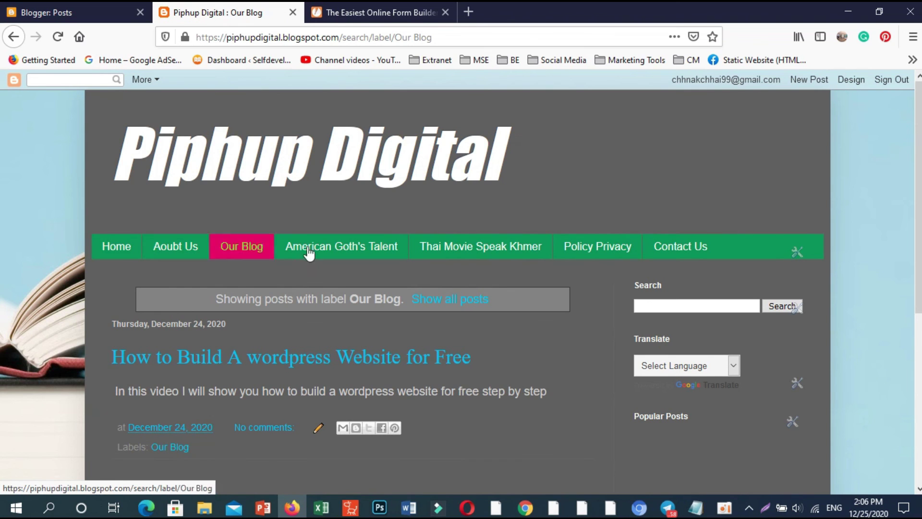
scroll(390, 267, down, 10)
scroll(391, 268, up, 8)
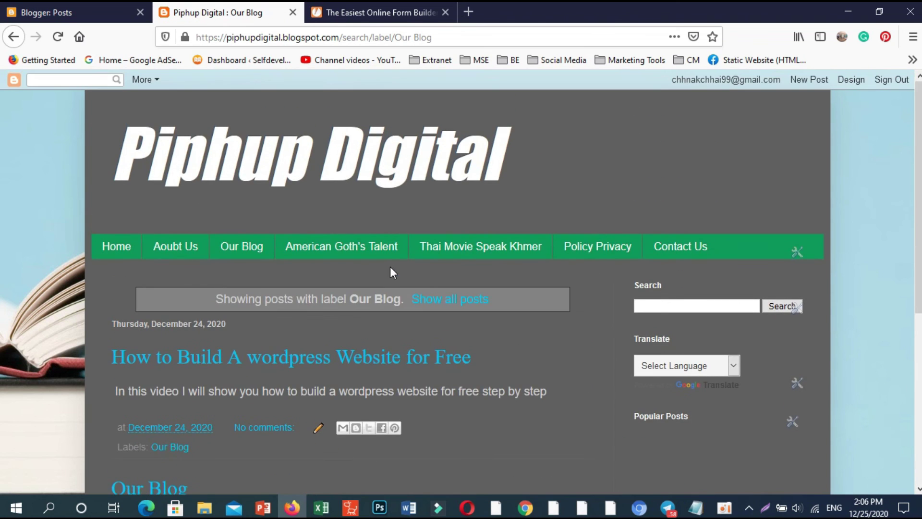
scroll(392, 271, up, 1)
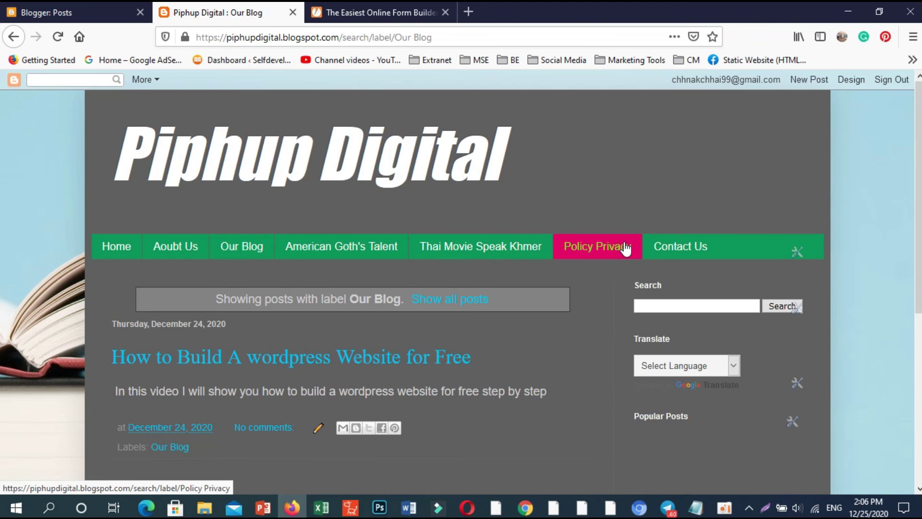
scroll(469, 302, down, 5)
scroll(470, 300, up, 5)
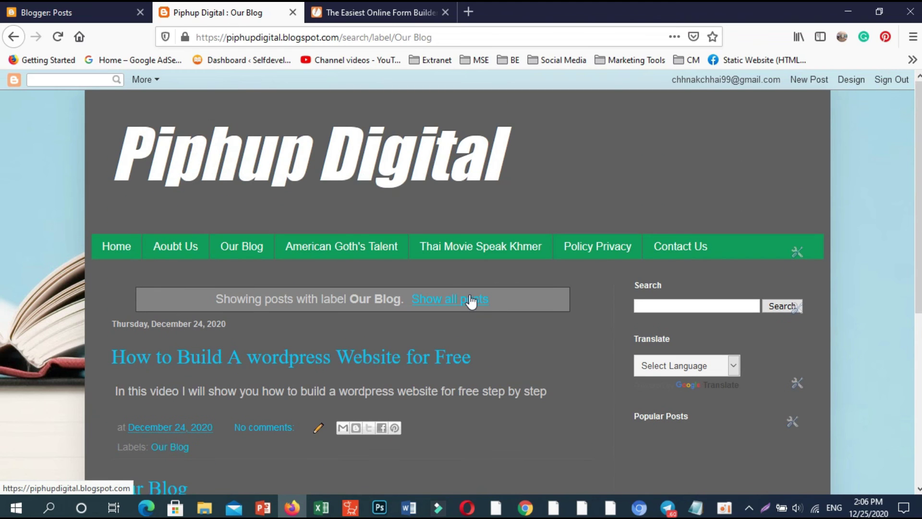
click(91, 11)
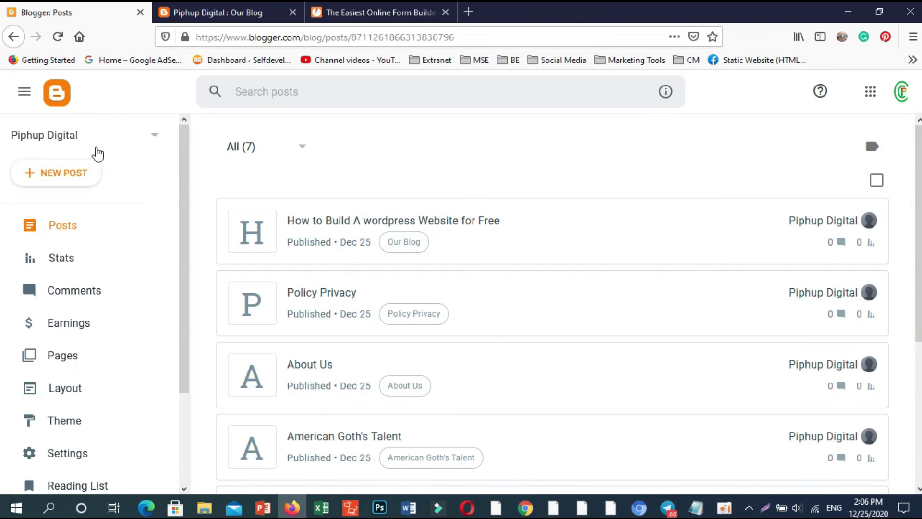
Create a new post titled 'Thank for watching'.
click(70, 179)
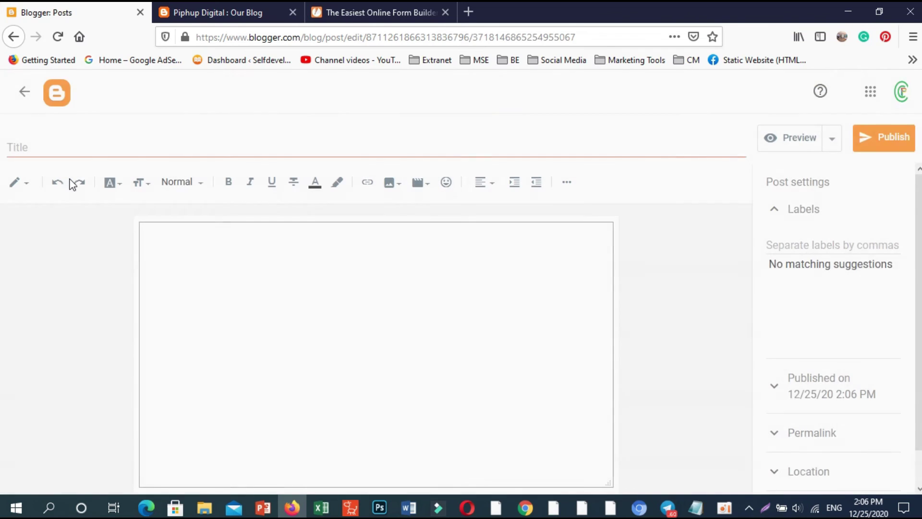
click(106, 144)
text(Thank f)
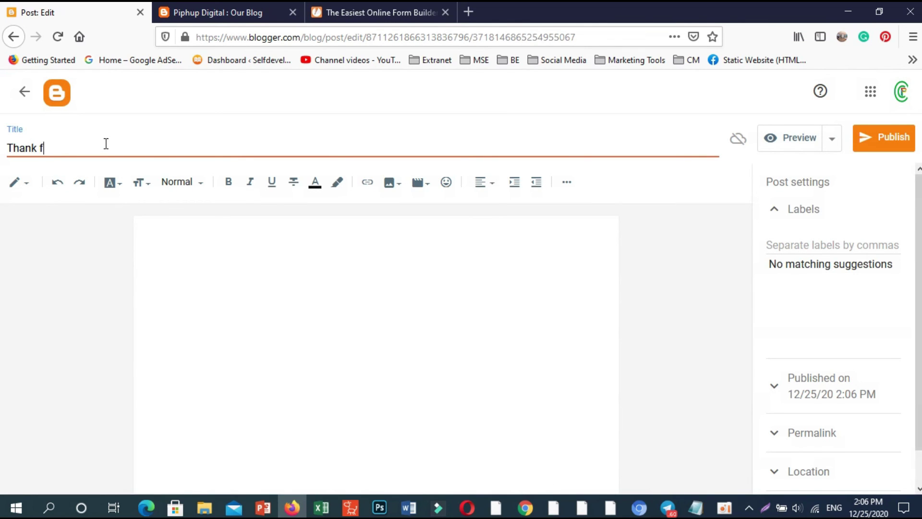
text(or watching)
Start the body with 'Thank you very much for watching, if you like this video'.
click(183, 237)
text(Thank yo)
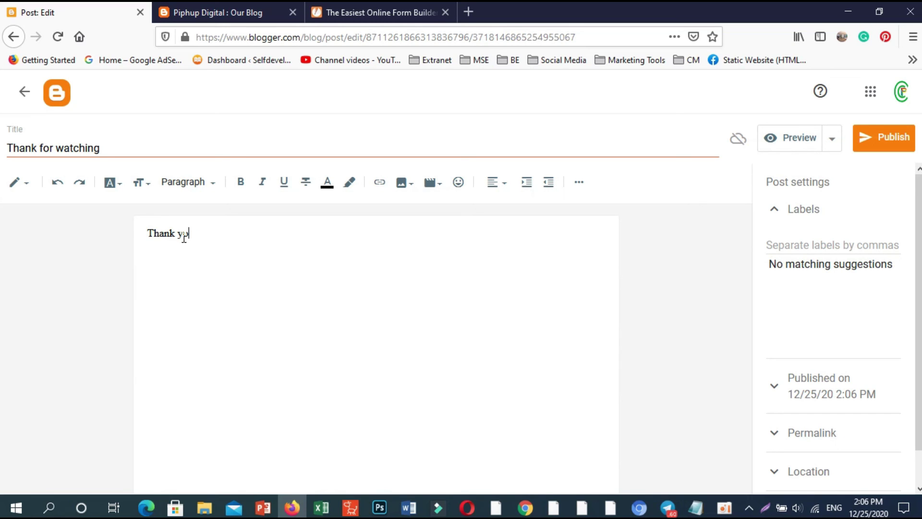
text(u very much for watching )
text( please su)
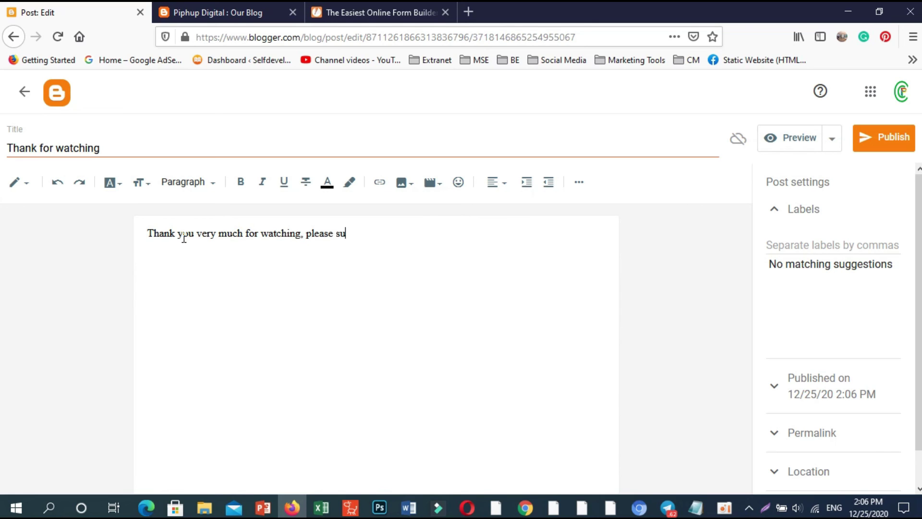
key(BackSpace)
key(BackSpace)
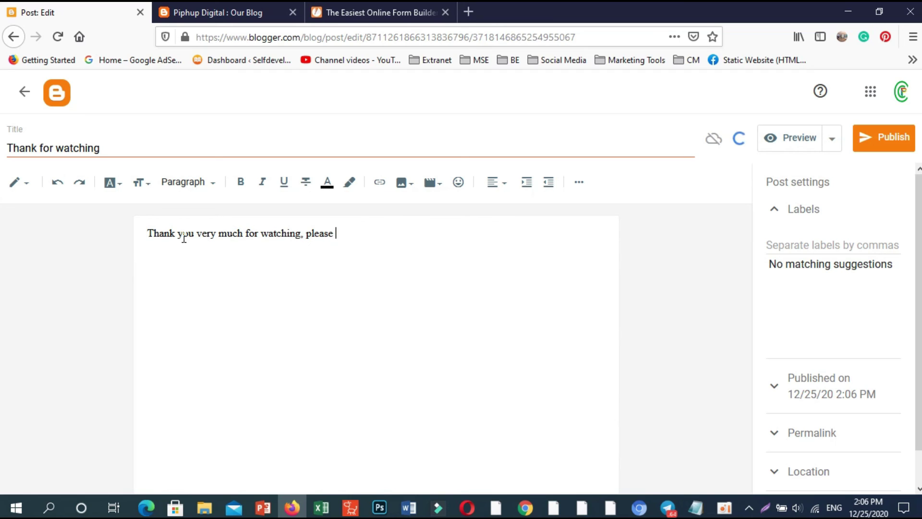
key(BackSpace)
key(BackSpace)
key(BackSpace)
key(BackSpace)
text(if you)
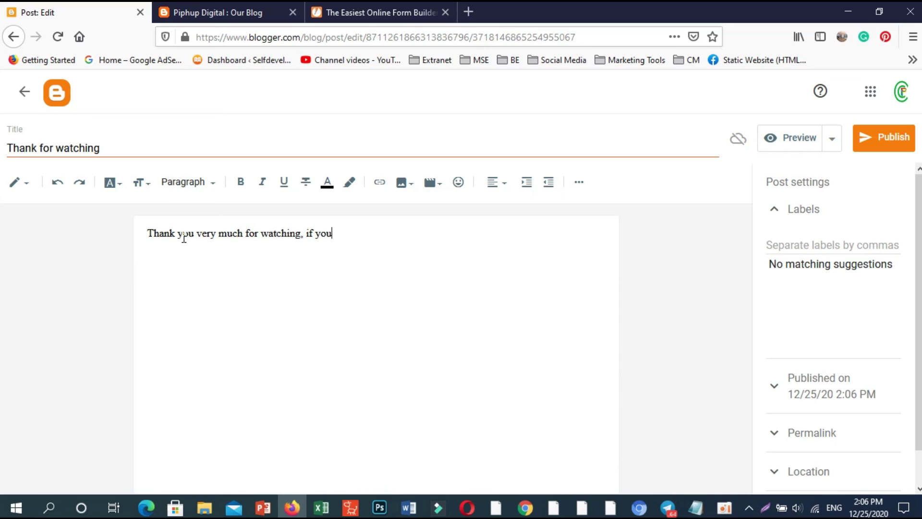
text( like thio)
text( vidoe)
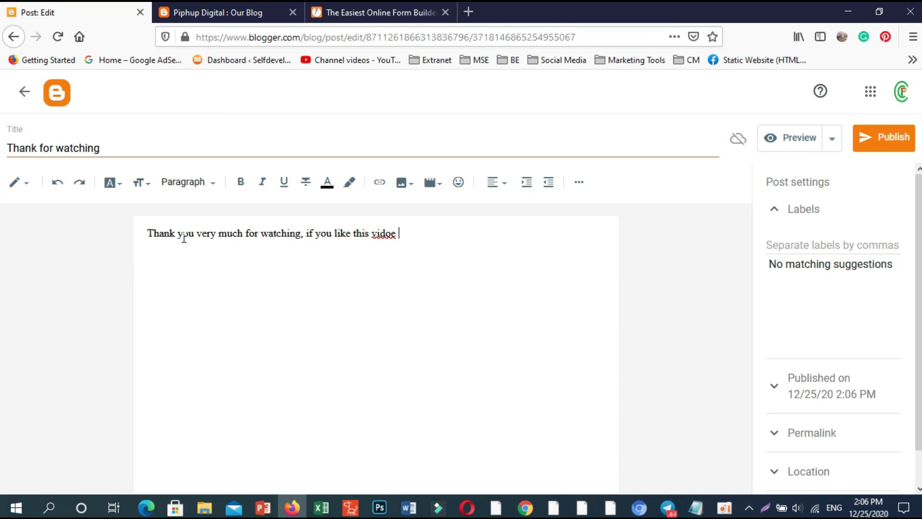
Finish the paragraph urging viewers to share with friends or family wanting to earn money online.
key(BackSpace)
key(BackSpace)
key(BackSpace)
text(e)
text(o, pl)
text(ease sja)
text(harin)
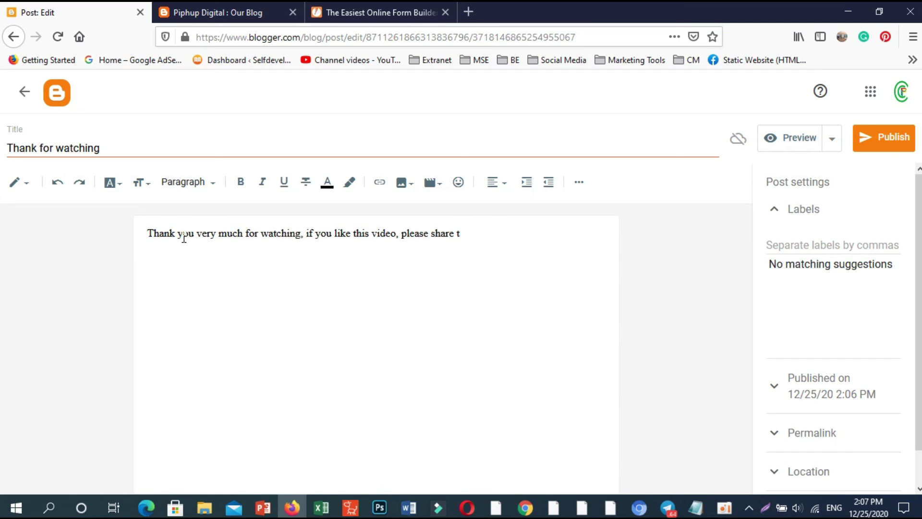
text(our Friend or your family)
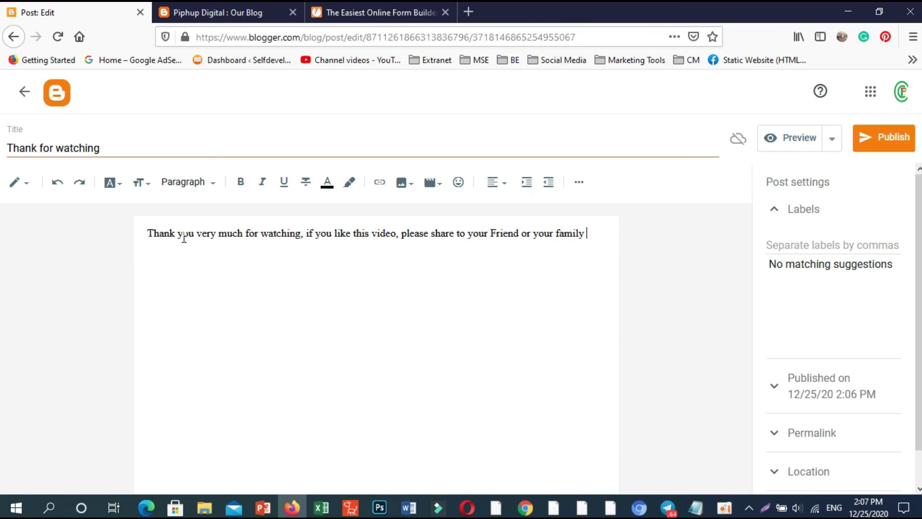
text( who want to earn monkey)
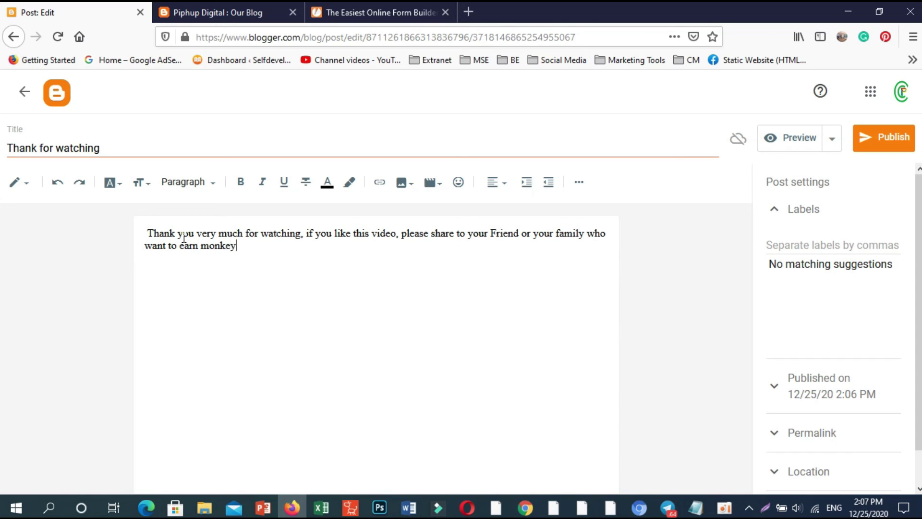
key(BackSpace)
key(BackSpace)
key(BackSpace)
text(ey online with blogger.)
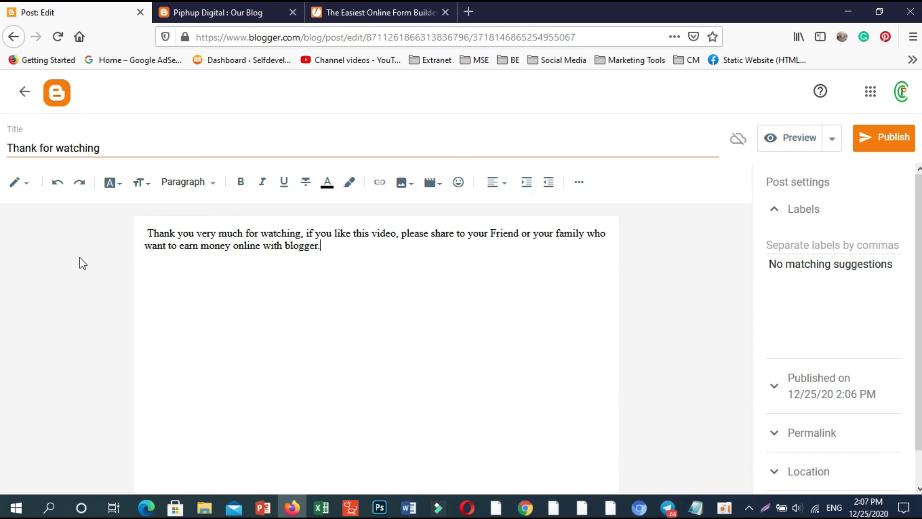
Add a new line below reading 'Please subscribe for new'.
key(Return)
text(Please subscribe for)
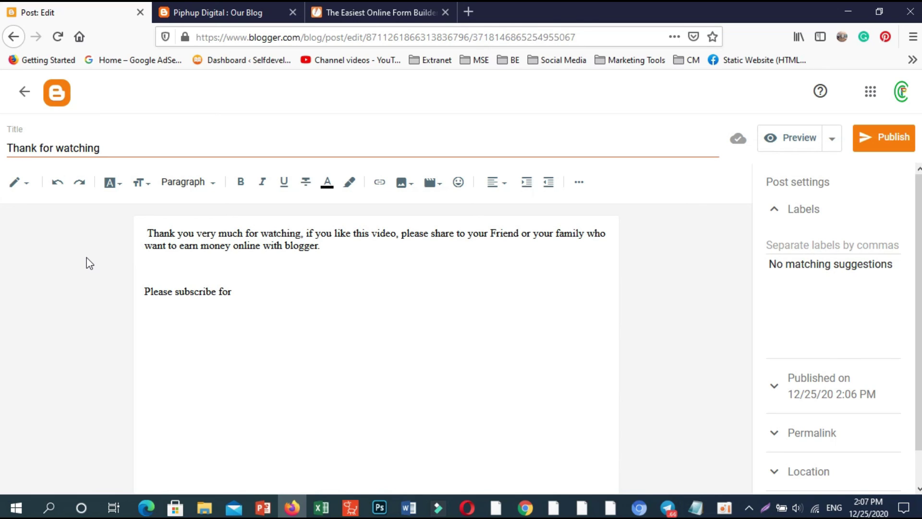
text(new video)
Give 'Thank for watching' the labels American Goth's Talent and Thai Movie Speak Khmer, then publish and confirm.
click(886, 141)
click(451, 315)
click(813, 241)
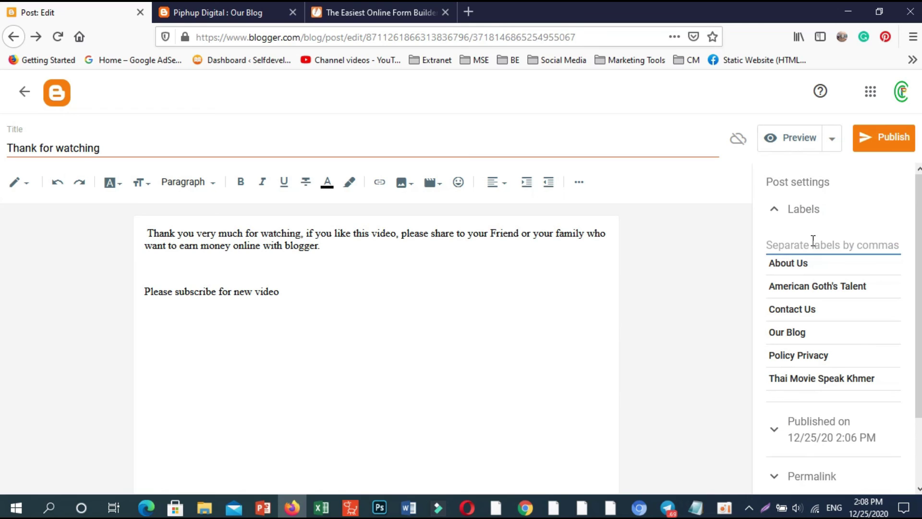
click(788, 331)
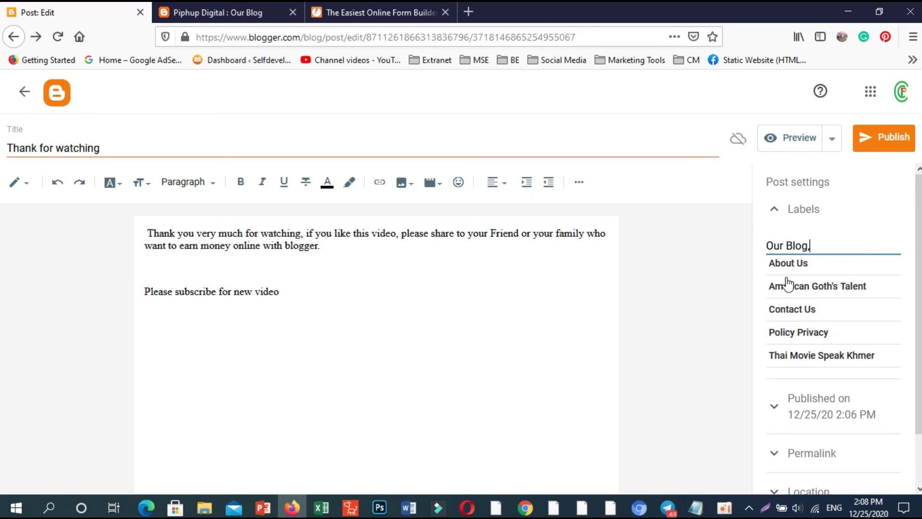
key(BackSpace)
key(BackSpace)
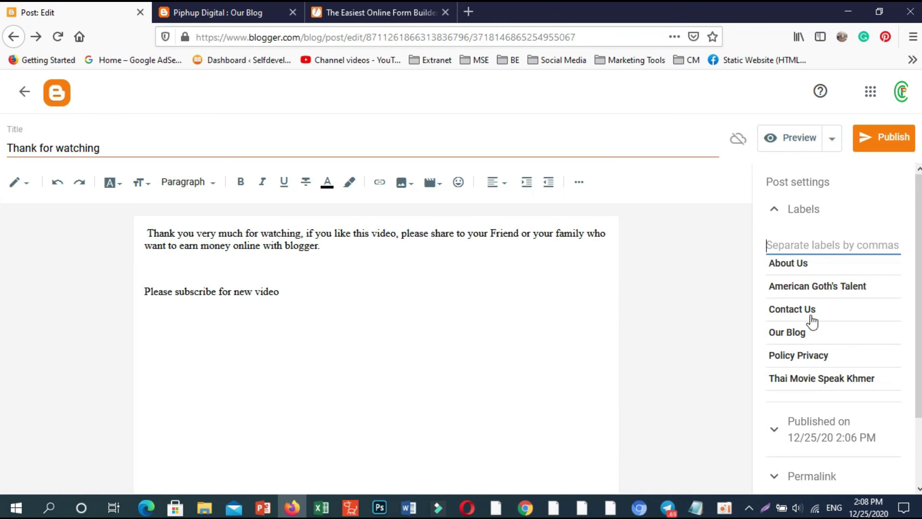
click(819, 288)
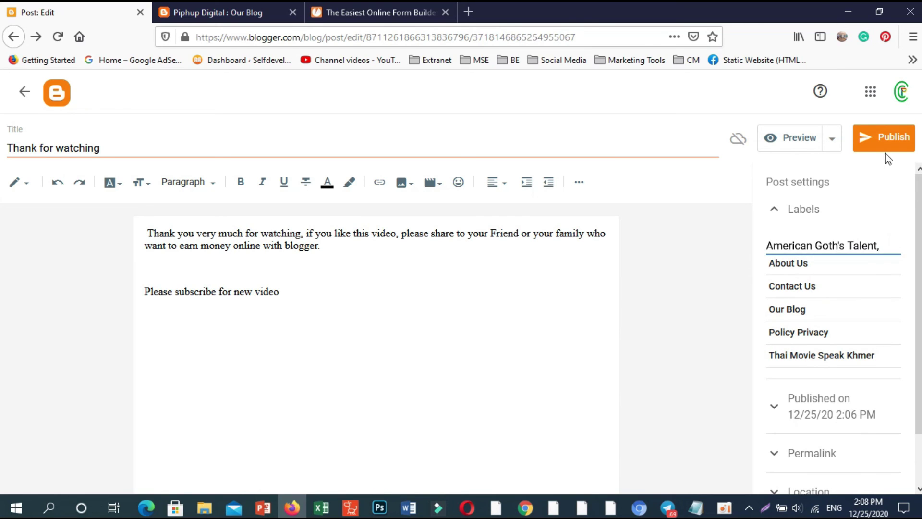
click(827, 360)
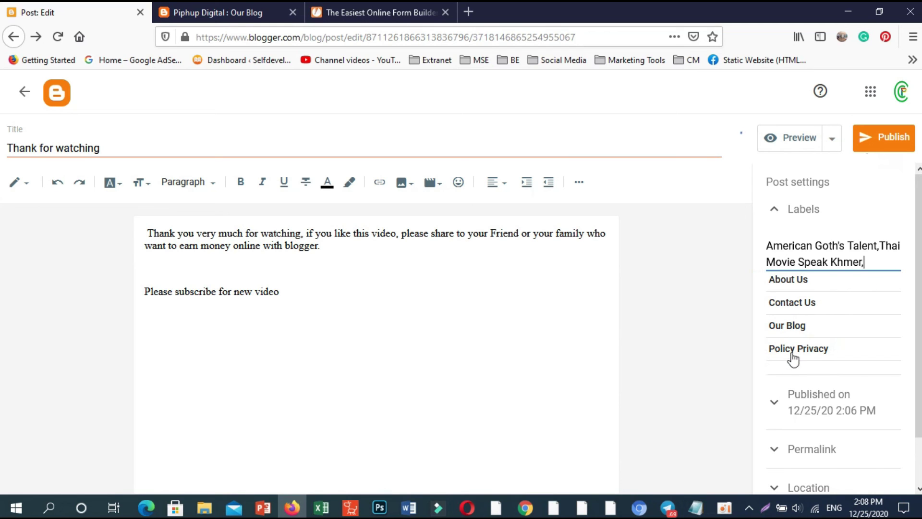
click(886, 142)
click(518, 319)
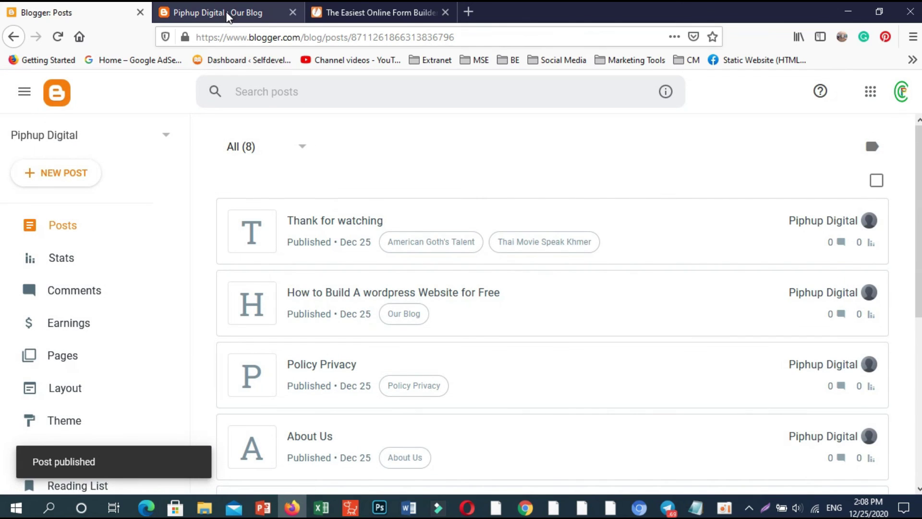
Reload the live Piphup Digital blog to pick up the new post.
click(227, 17)
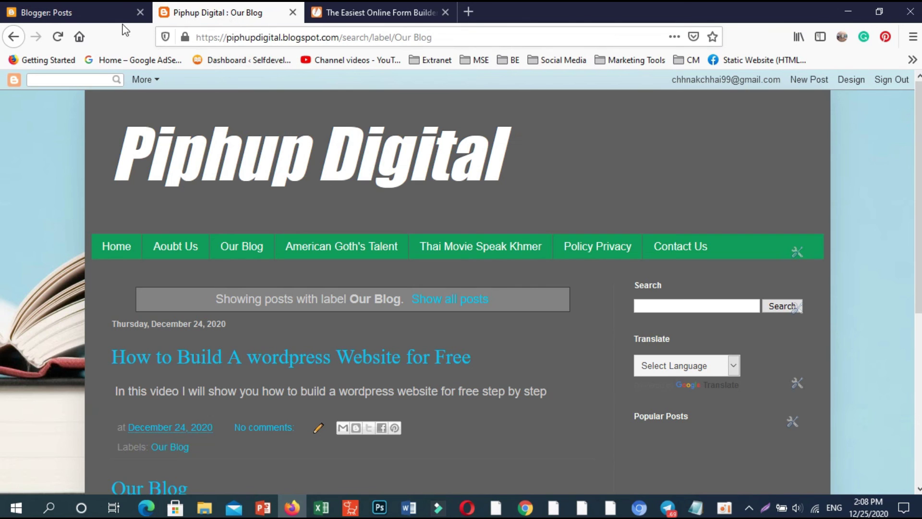
click(58, 37)
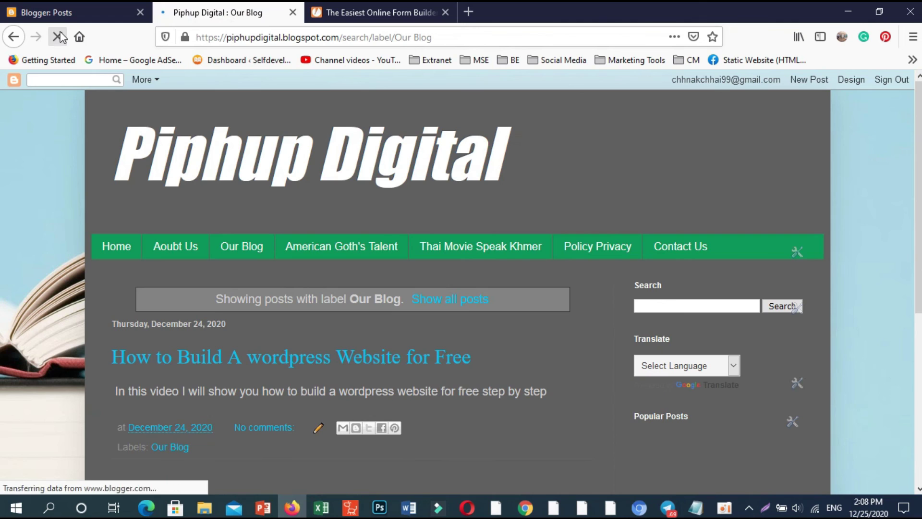
scroll(208, 269, down, 2)
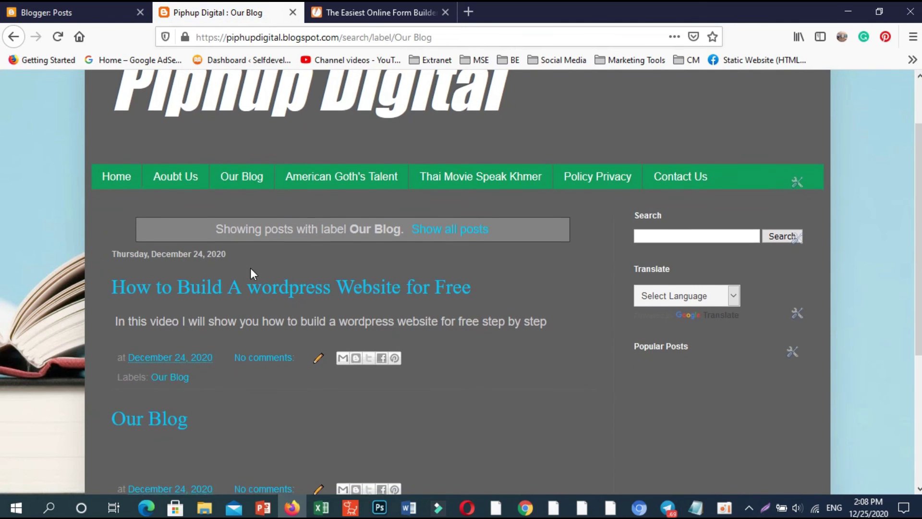
scroll(250, 267, down, 2)
scroll(250, 267, up, 4)
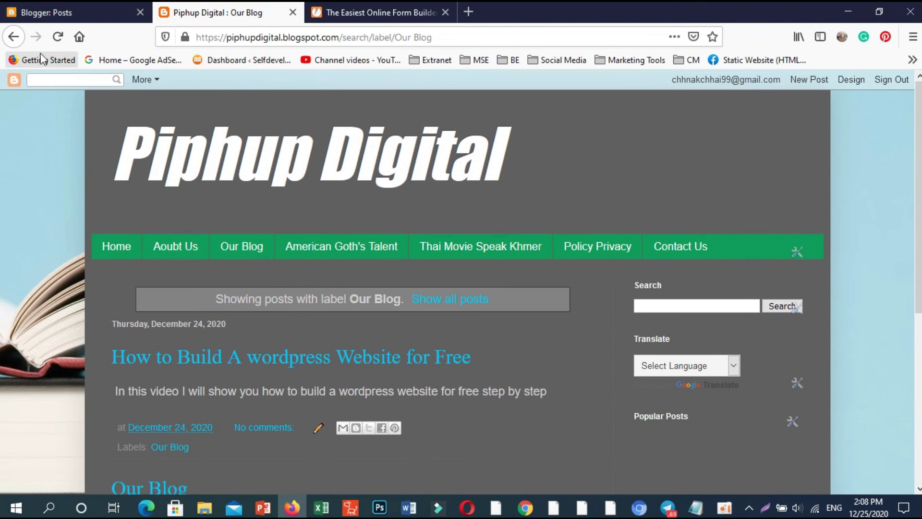
click(57, 37)
Browse the American Goth's Talent and Home menu tabs on the live blog.
click(312, 253)
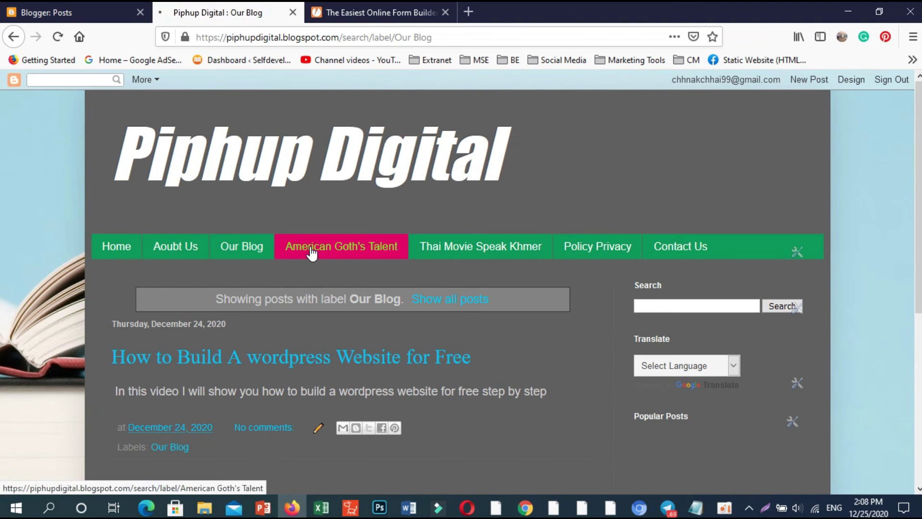
click(117, 248)
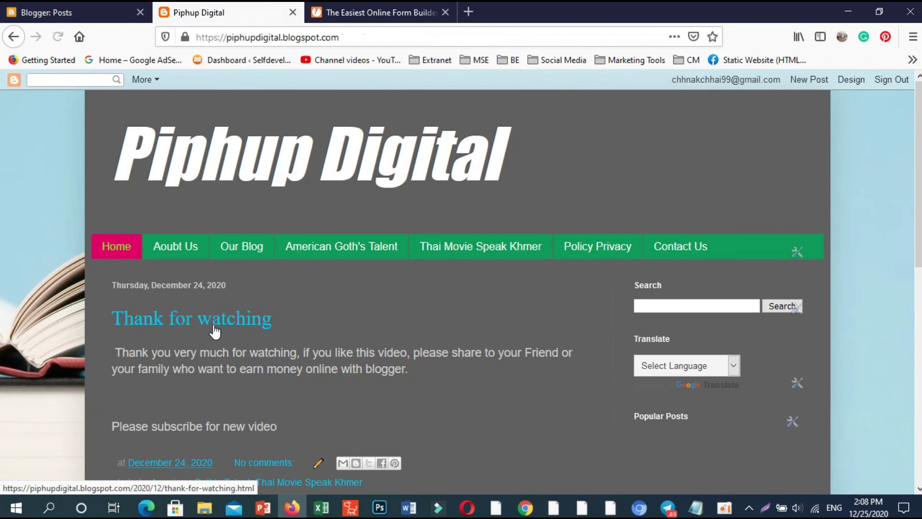
click(323, 251)
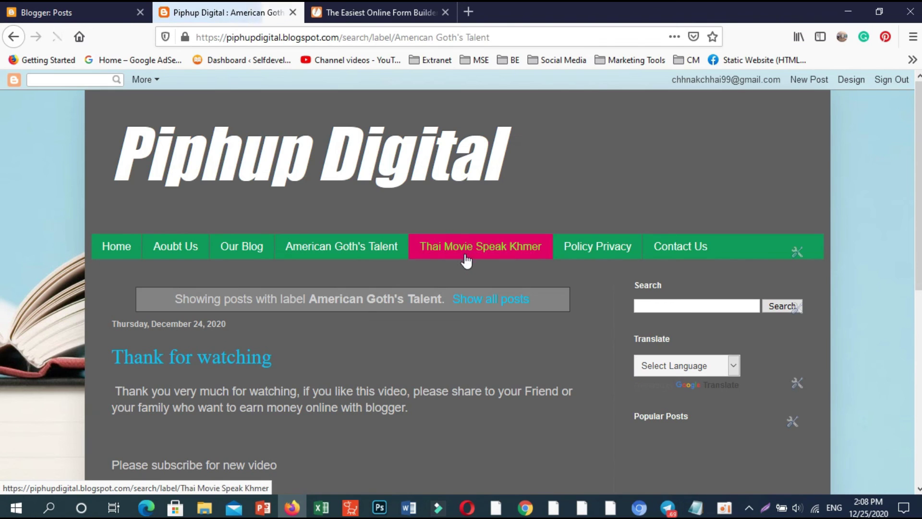
scroll(242, 356, down, 3)
scroll(251, 327, up, 2)
scroll(252, 329, up, 1)
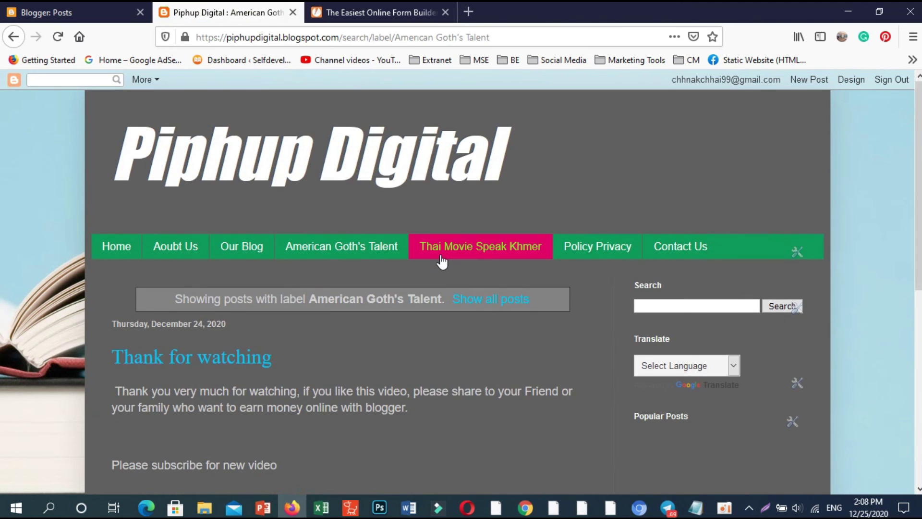
Open the Thai Movie Speak Khmer tab and check 'Thank for watching' is listed.
click(439, 254)
scroll(372, 286, down, 2)
scroll(368, 286, down, 1)
scroll(364, 286, up, 3)
scroll(364, 287, down, 3)
scroll(364, 286, up, 3)
scroll(364, 287, down, 2)
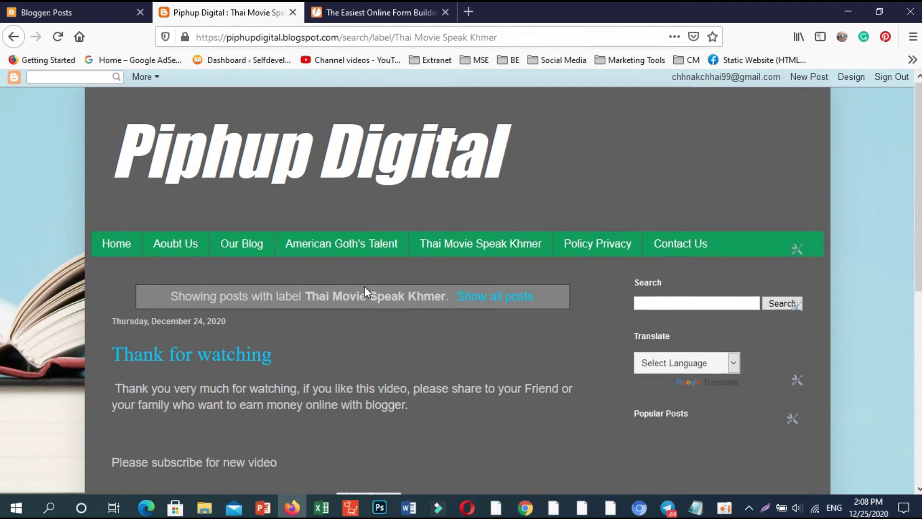
scroll(364, 287, up, 2)
scroll(364, 288, down, 1)
scroll(364, 287, down, 2)
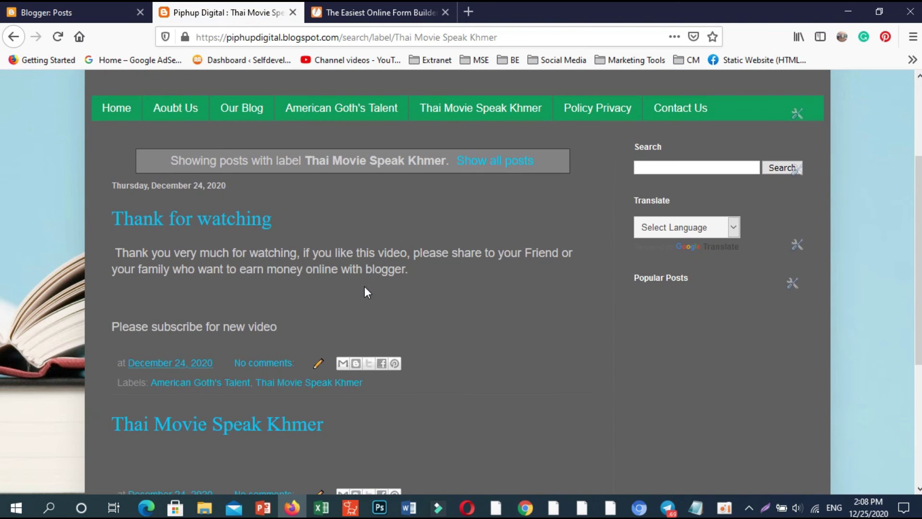
scroll(364, 286, up, 1)
scroll(362, 287, down, 2)
scroll(362, 287, down, 3)
scroll(362, 287, up, 4)
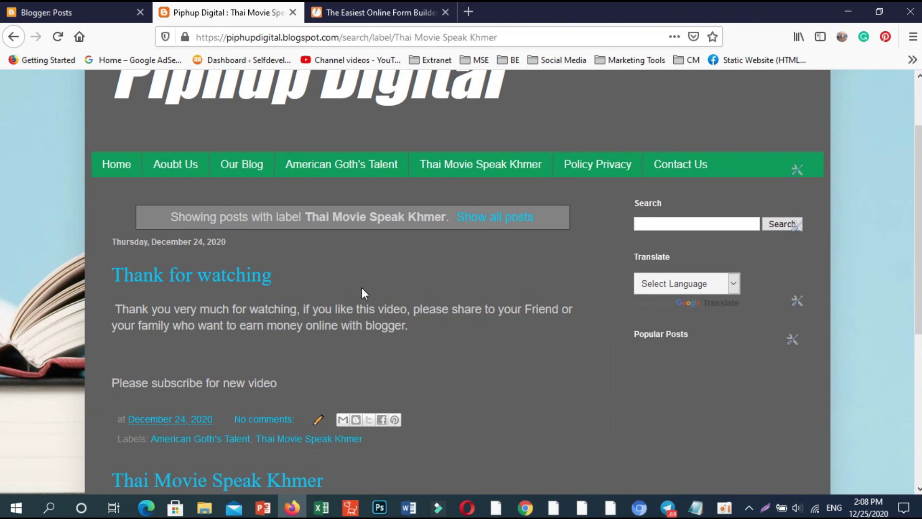